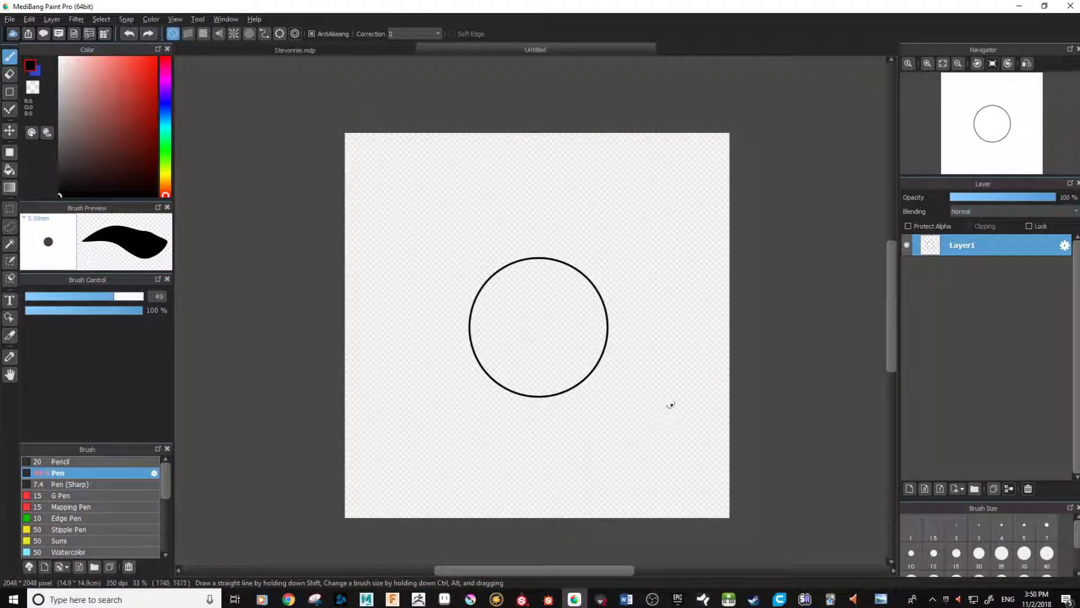
Add a new layer and place it beneath Layer1, which holds the circle outline
{"action": "scroll", "coordinate": [711, 379], "scroll_direction": "up", "scroll_amount": 1}
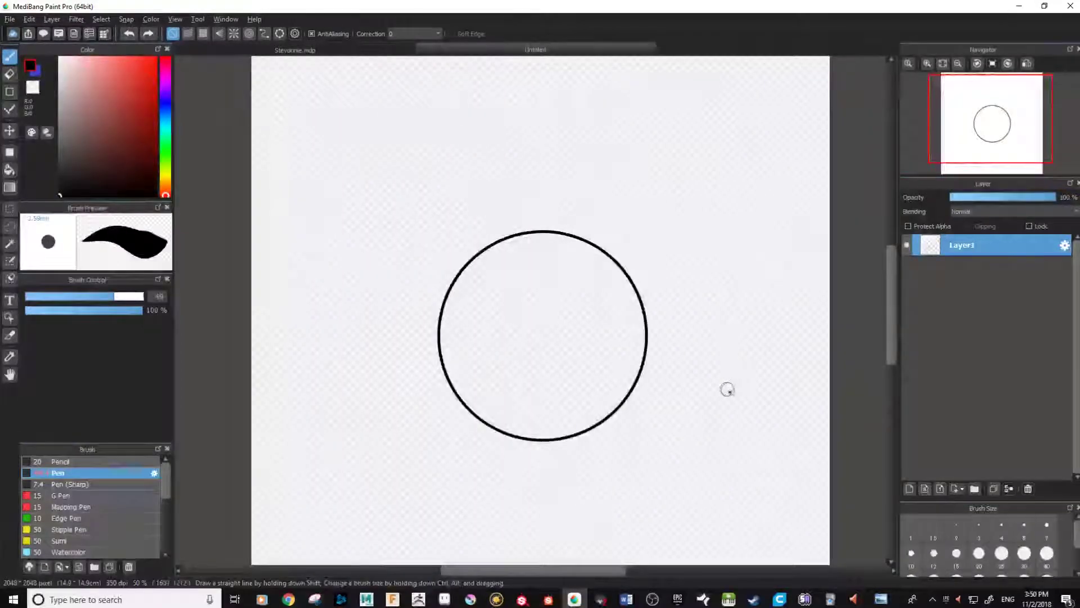
{"action": "left_click_drag", "start_coordinate": [735, 309], "coordinate": [743, 278]}
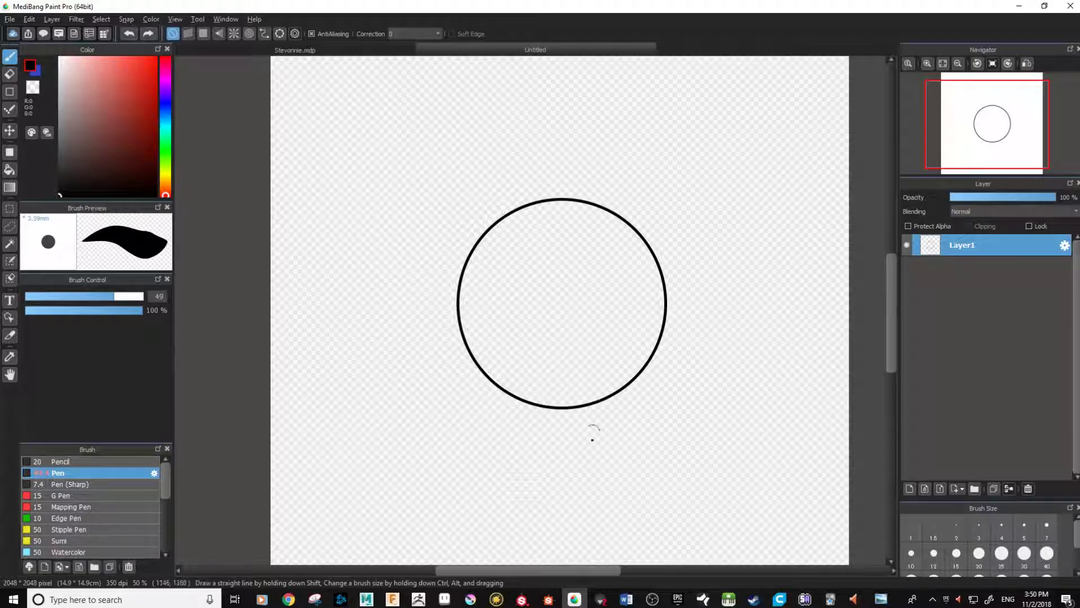
{"action": "left_click_drag", "start_coordinate": [669, 421], "coordinate": [620, 407]}
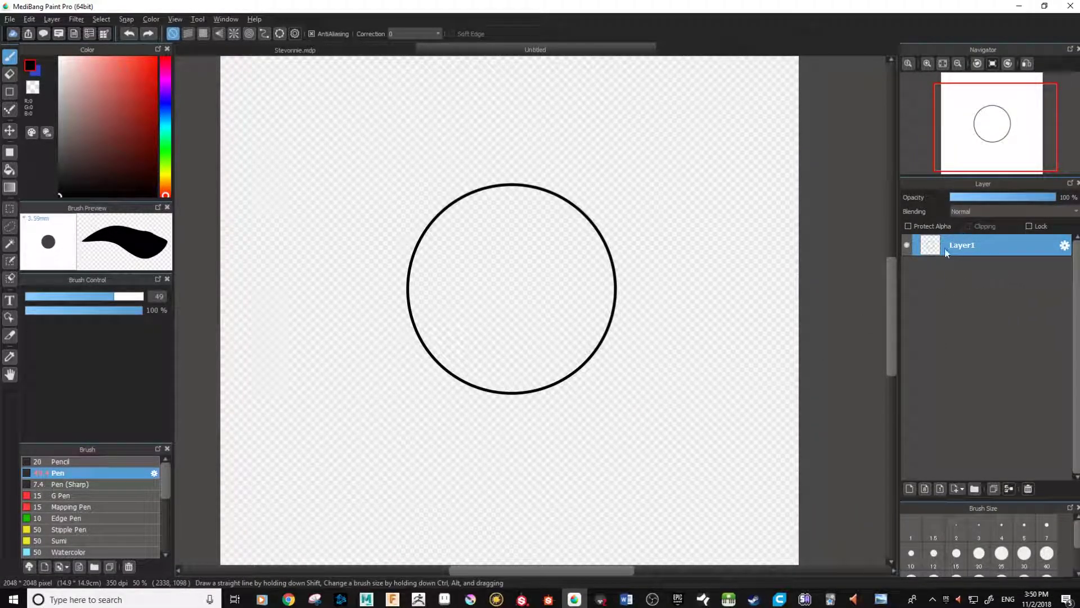
{"action": "left_click", "coordinate": [910, 489]}
{"action": "left_click_drag", "start_coordinate": [968, 248], "coordinate": [967, 273]}
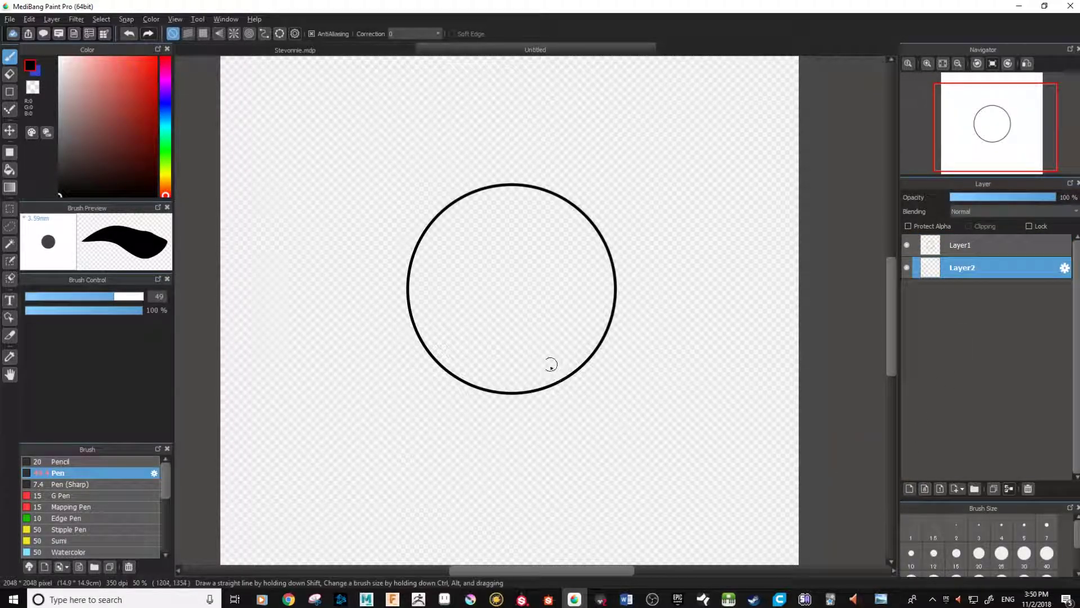
Fill the circle's inside on Layer2 with dark grey (RGB 34) using the Pen at size 93, and tidy the edge with the Eraser at size 16
{"action": "left_click", "coordinate": [58, 171]}
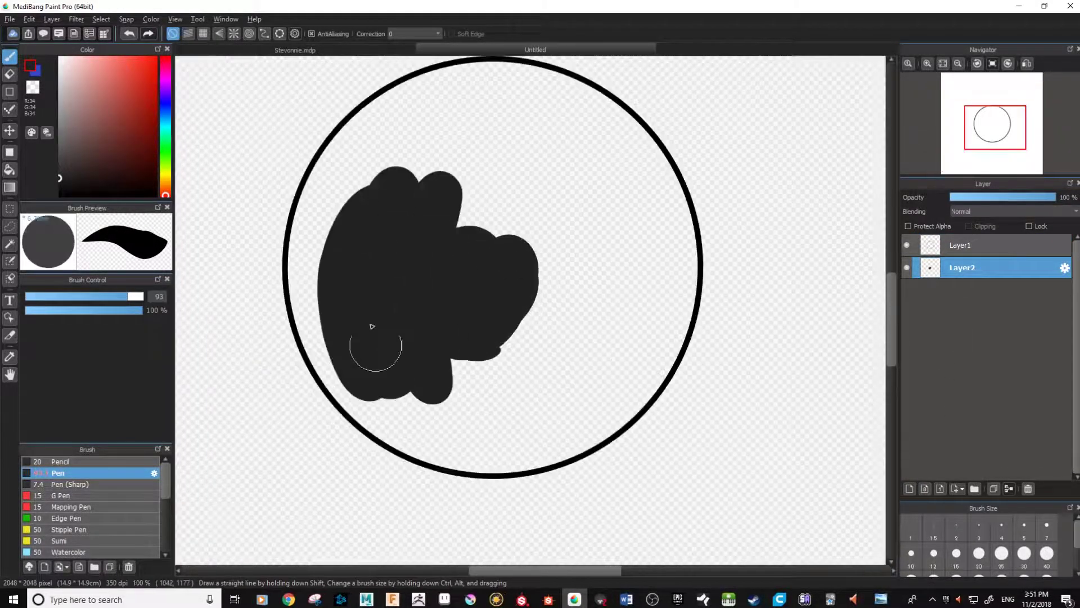
{"action": "mouse_move", "coordinate": [376, 345]}
{"action": "left_mouse_down"}
{"action": "mouse_move", "coordinate": [458, 306]}
{"action": "mouse_move", "coordinate": [463, 362]}
{"action": "left_mouse_up"}
{"action": "left_click_drag", "start_coordinate": [385, 180], "coordinate": [512, 145]}
{"action": "left_click_drag", "start_coordinate": [669, 285], "coordinate": [460, 144]}
{"action": "left_click_drag", "start_coordinate": [497, 323], "coordinate": [465, 290]}
{"action": "mouse_move", "coordinate": [644, 324]}
{"action": "left_mouse_down"}
{"action": "mouse_move", "coordinate": [571, 439]}
{"action": "mouse_move", "coordinate": [371, 461]}
{"action": "mouse_move", "coordinate": [246, 420]}
{"action": "left_mouse_up"}
{"action": "scroll", "coordinate": [531, 310], "scroll_direction": "up", "scroll_amount": 1}
{"action": "left_click", "coordinate": [10, 74]}
{"action": "left_click", "coordinate": [56, 296]}
{"action": "scroll", "coordinate": [416, 479], "scroll_direction": "down", "scroll_amount": 1}
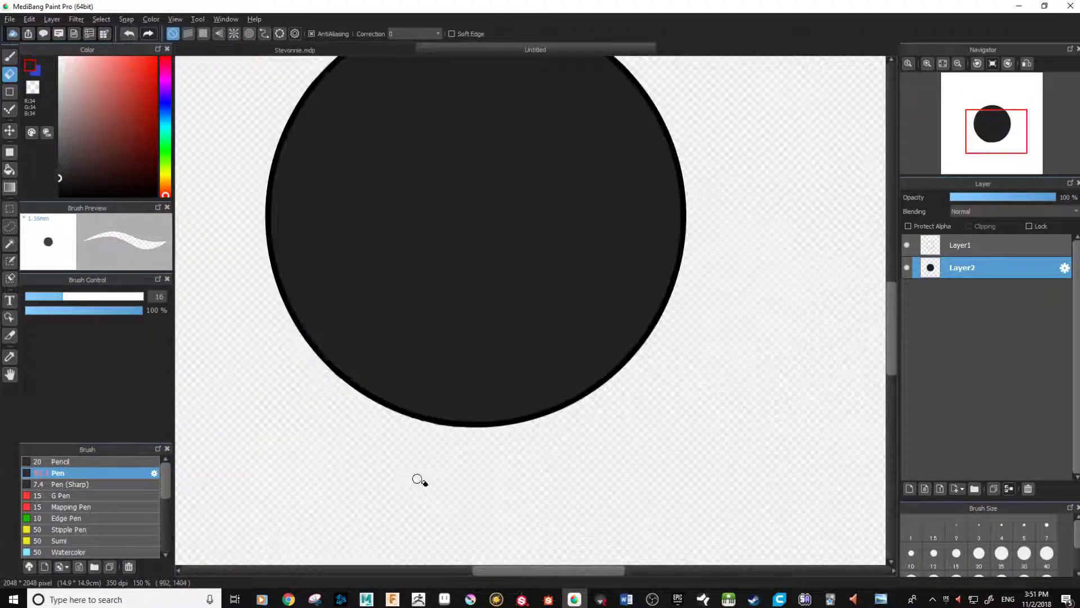
{"action": "key", "text": "ctrl+minus"}
{"action": "key", "text": "ctrl+minus"}
{"action": "key", "text": "ctrl+minus"}
{"action": "left_click_drag", "start_coordinate": [677, 346], "coordinate": [692, 364]}
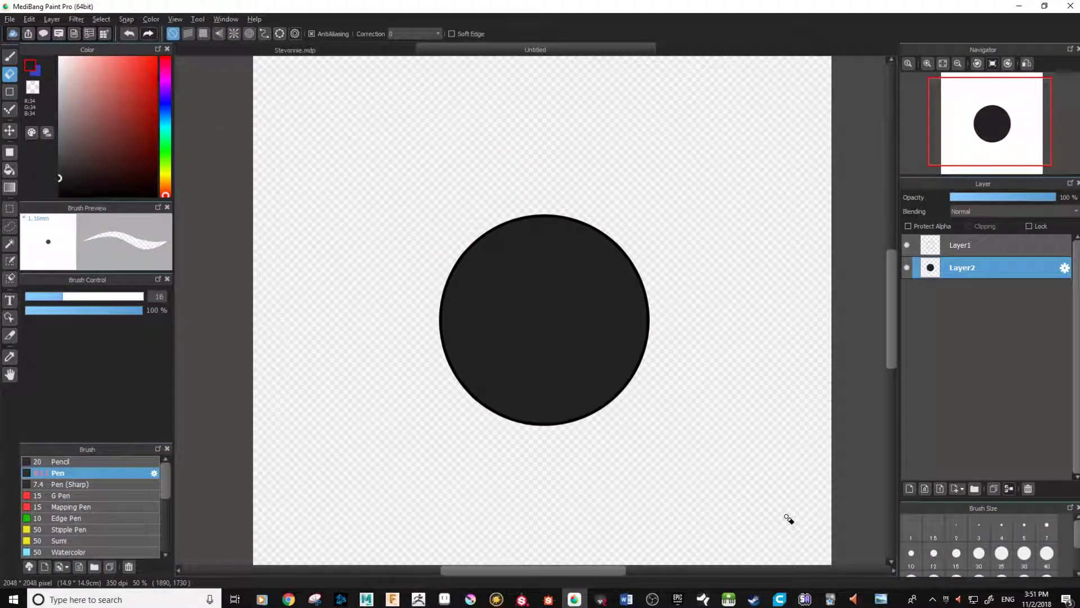
{"action": "left_click_drag", "start_coordinate": [689, 401], "coordinate": [673, 354]}
{"action": "left_click_drag", "start_coordinate": [736, 458], "coordinate": [736, 433]}
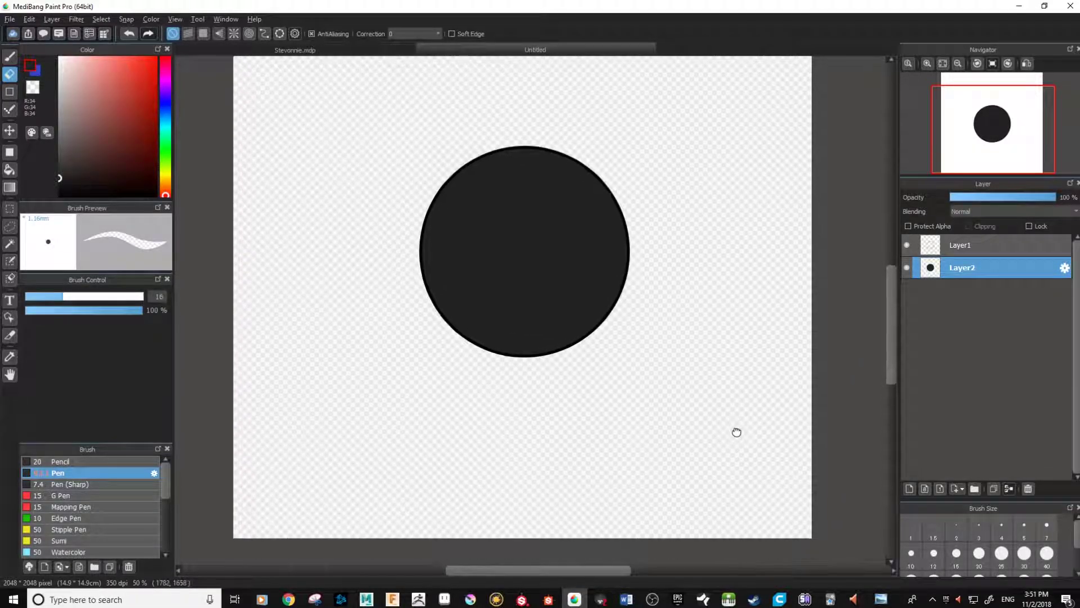
{"action": "scroll", "coordinate": [738, 437], "scroll_direction": "down", "scroll_amount": 1}
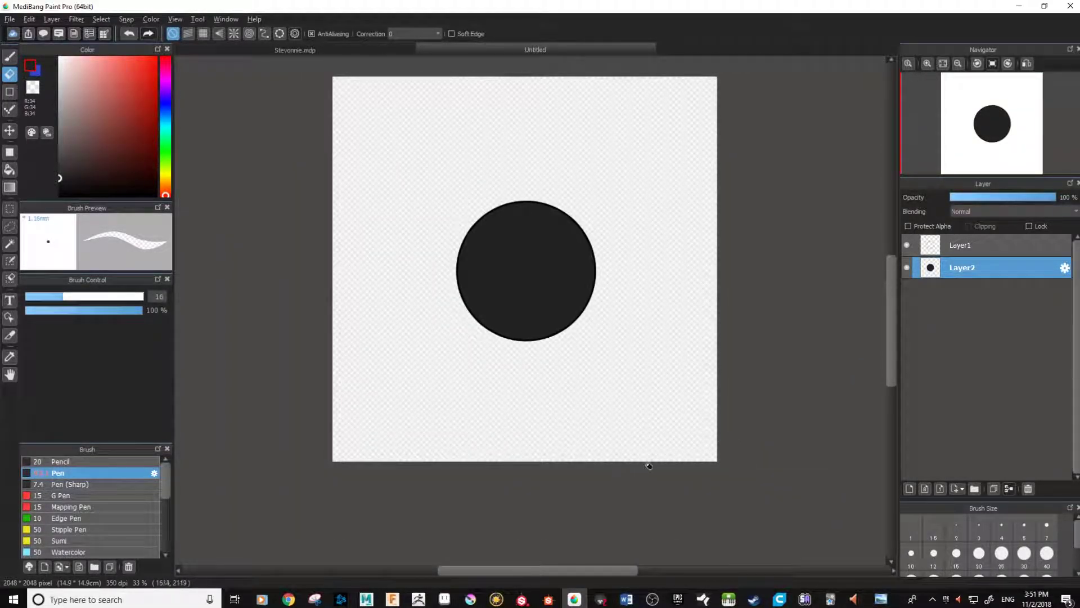
{"action": "scroll", "coordinate": [652, 425], "scroll_direction": "up", "scroll_amount": 1}
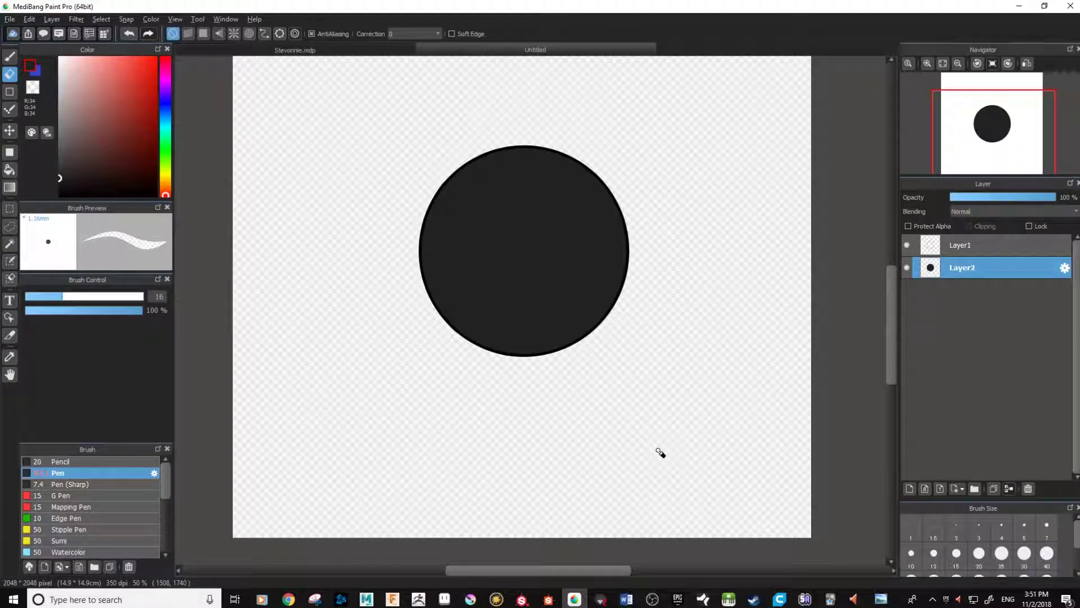
Switch back to the Pen brush and set its size to 16
{"action": "key", "text": "b"}
{"action": "left_click", "coordinate": [64, 297]}
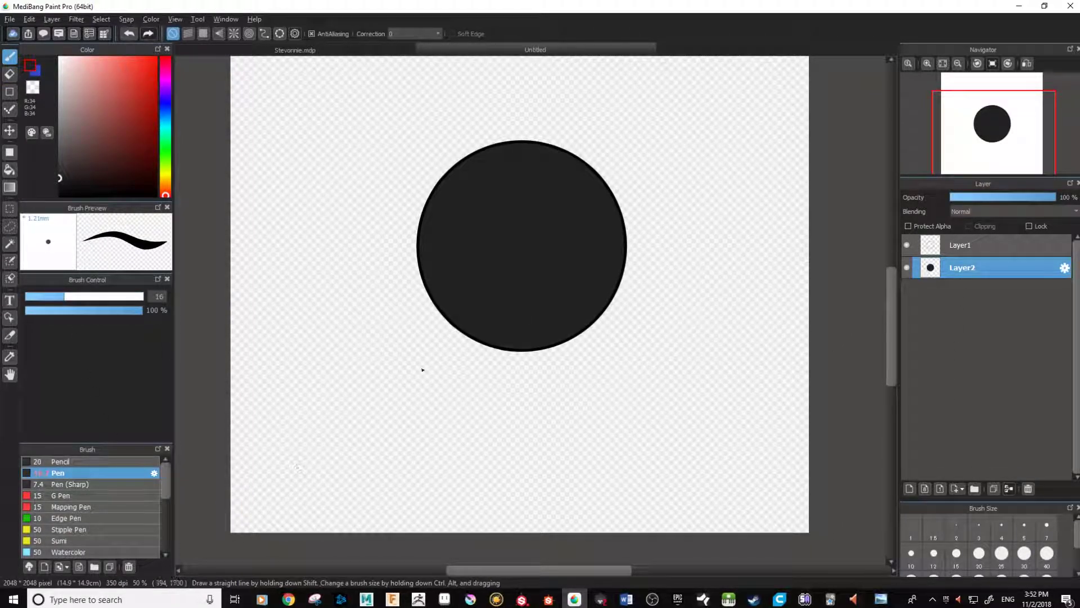
{"action": "left_click_drag", "start_coordinate": [673, 325], "coordinate": [660, 470]}
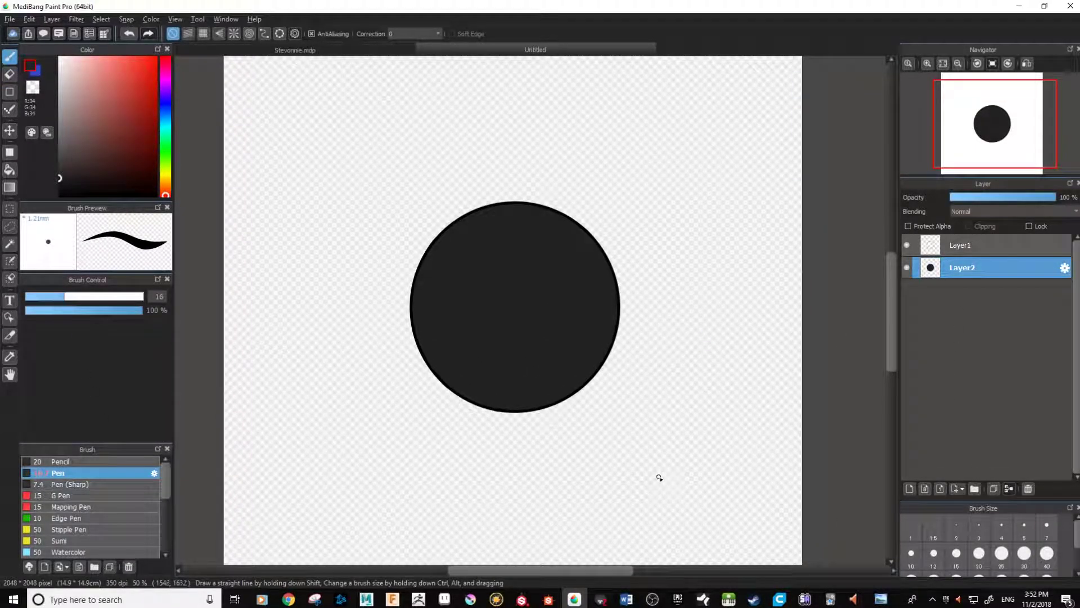
{"action": "left_click_drag", "start_coordinate": [675, 429], "coordinate": [667, 380]}
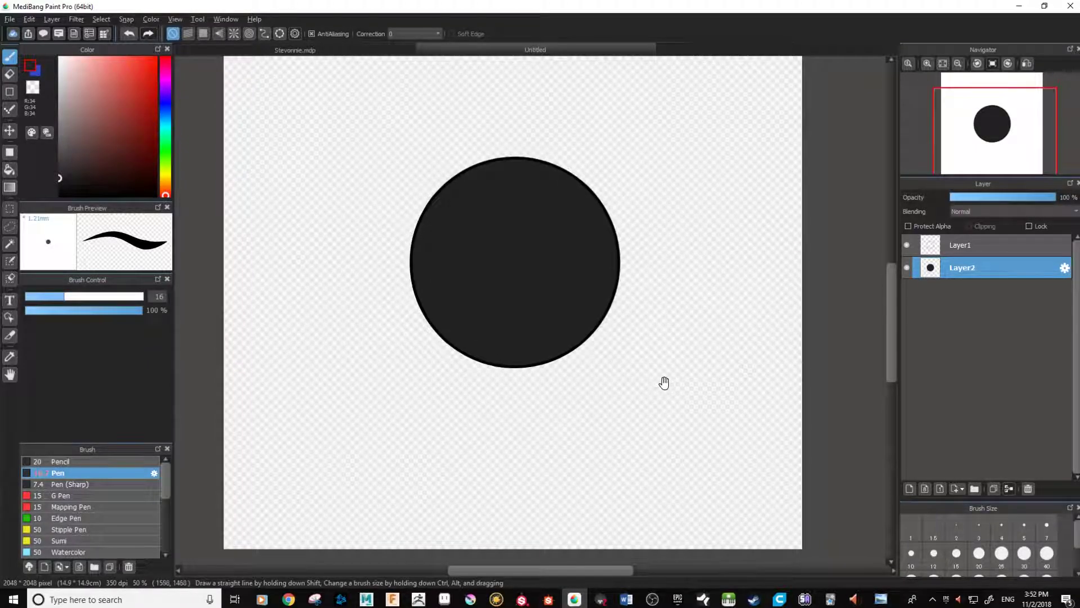
{"action": "left_click_drag", "start_coordinate": [678, 284], "coordinate": [668, 347]}
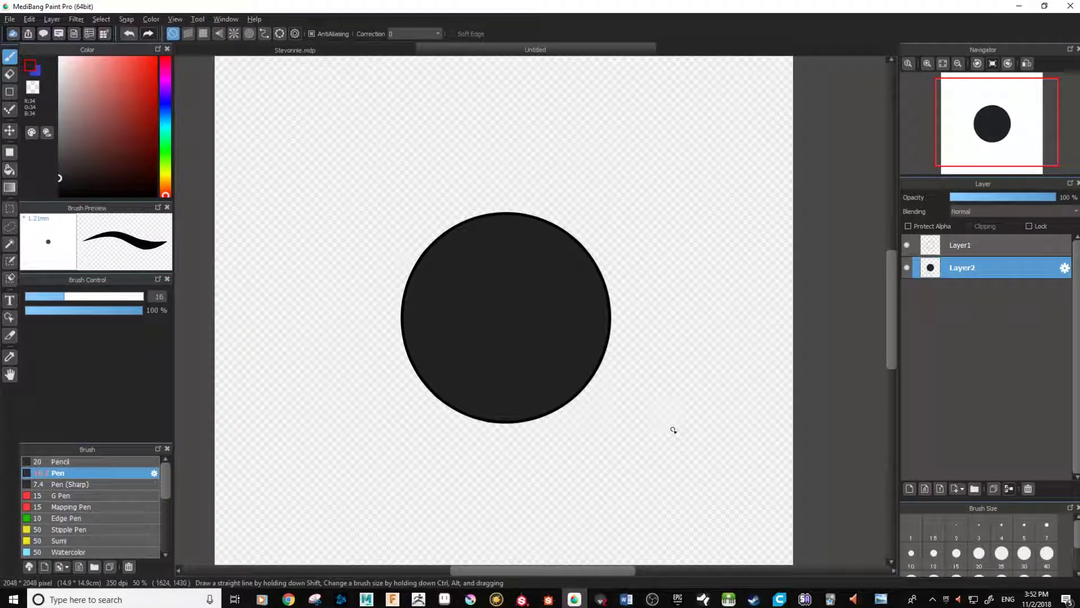
{"action": "left_click_drag", "start_coordinate": [670, 465], "coordinate": [673, 398]}
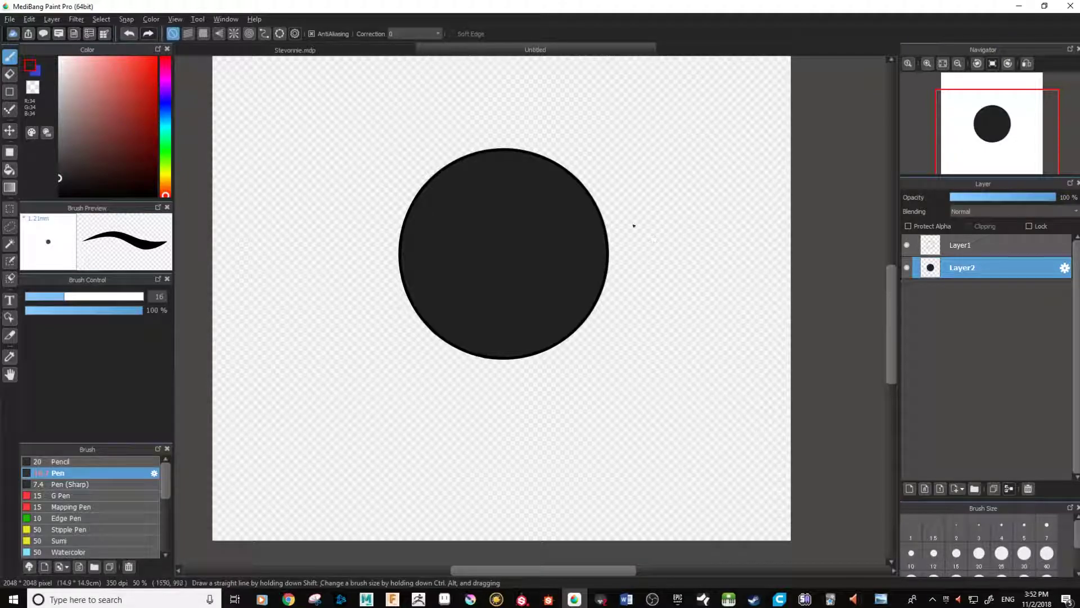
{"action": "left_click_drag", "start_coordinate": [650, 275], "coordinate": [646, 321]}
{"action": "left_click_drag", "start_coordinate": [687, 417], "coordinate": [681, 353]}
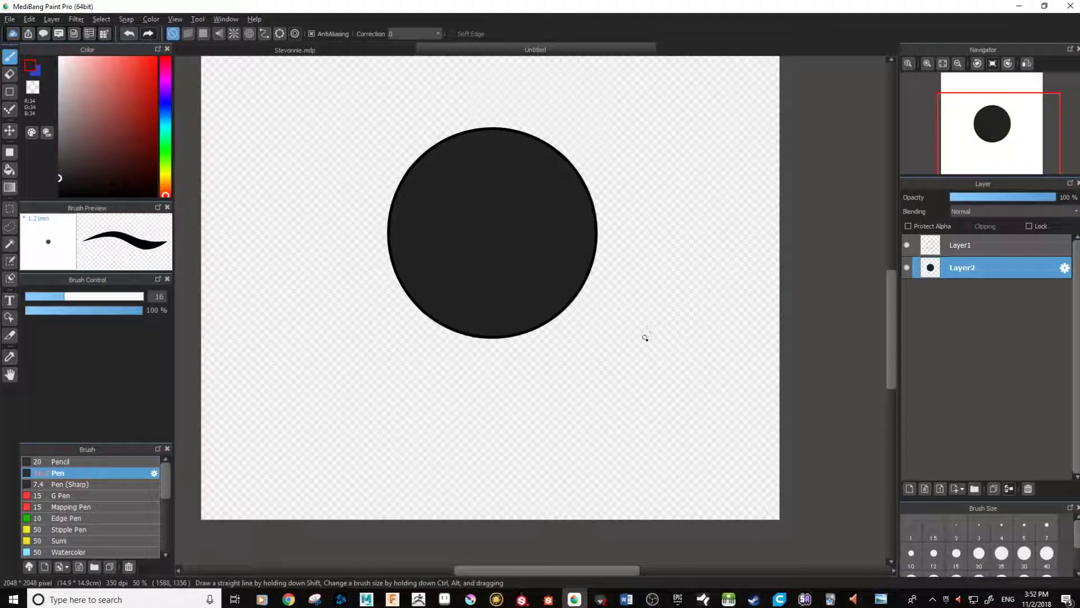
{"action": "left_click_drag", "start_coordinate": [644, 292], "coordinate": [651, 347]}
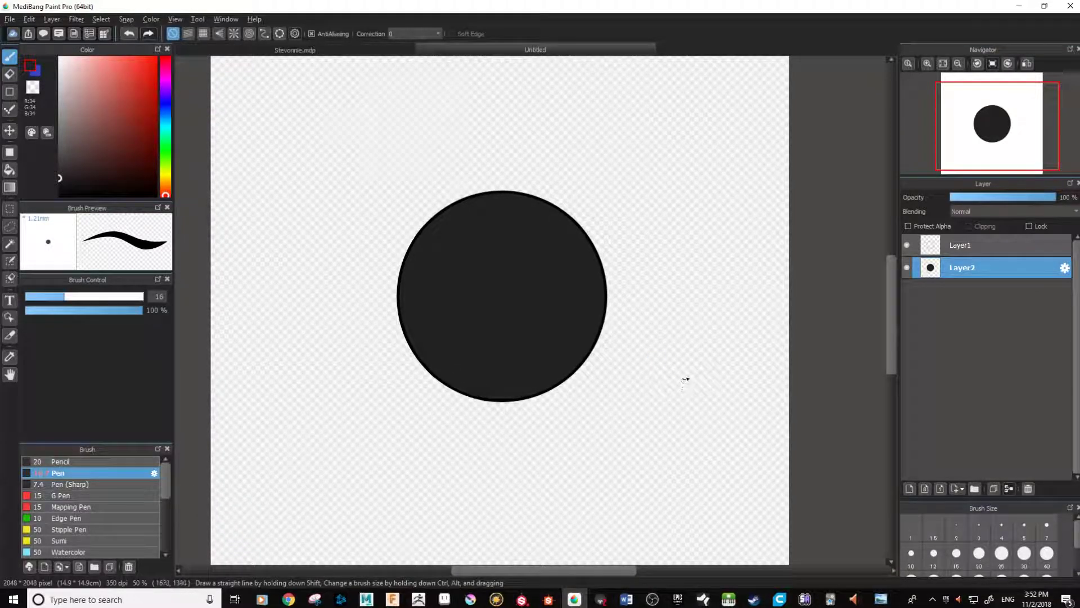
Draw a lamp shape above and right of the ball with rays aimed at it, labelled "1st" and "Key"
{"action": "mouse_move", "coordinate": [683, 397]}
{"action": "left_mouse_down"}
{"action": "mouse_move", "coordinate": [687, 362]}
{"action": "mouse_move", "coordinate": [645, 512]}
{"action": "left_mouse_up"}
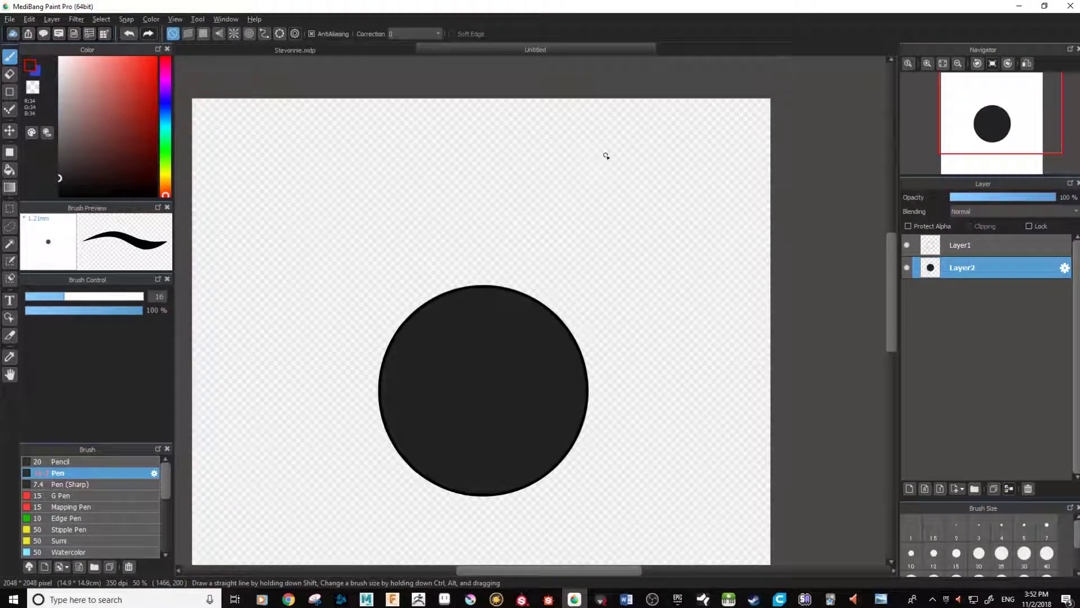
{"action": "mouse_move", "coordinate": [637, 152]}
{"action": "left_mouse_down"}
{"action": "mouse_move", "coordinate": [688, 184]}
{"action": "mouse_move", "coordinate": [651, 233]}
{"action": "mouse_move", "coordinate": [586, 172]}
{"action": "mouse_move", "coordinate": [638, 153]}
{"action": "left_mouse_up"}
{"action": "left_click_drag", "start_coordinate": [580, 191], "coordinate": [513, 218]}
{"action": "left_click_drag", "start_coordinate": [588, 210], "coordinate": [549, 236]}
{"action": "left_click_drag", "start_coordinate": [615, 232], "coordinate": [572, 284]}
{"action": "mouse_move", "coordinate": [629, 255]}
{"action": "left_mouse_down"}
{"action": "mouse_move", "coordinate": [618, 297]}
{"action": "mouse_move", "coordinate": [653, 309]}
{"action": "left_mouse_up"}
{"action": "mouse_move", "coordinate": [627, 175]}
{"action": "left_mouse_down"}
{"action": "mouse_move", "coordinate": [626, 197]}
{"action": "mouse_move", "coordinate": [636, 188]}
{"action": "left_mouse_up"}
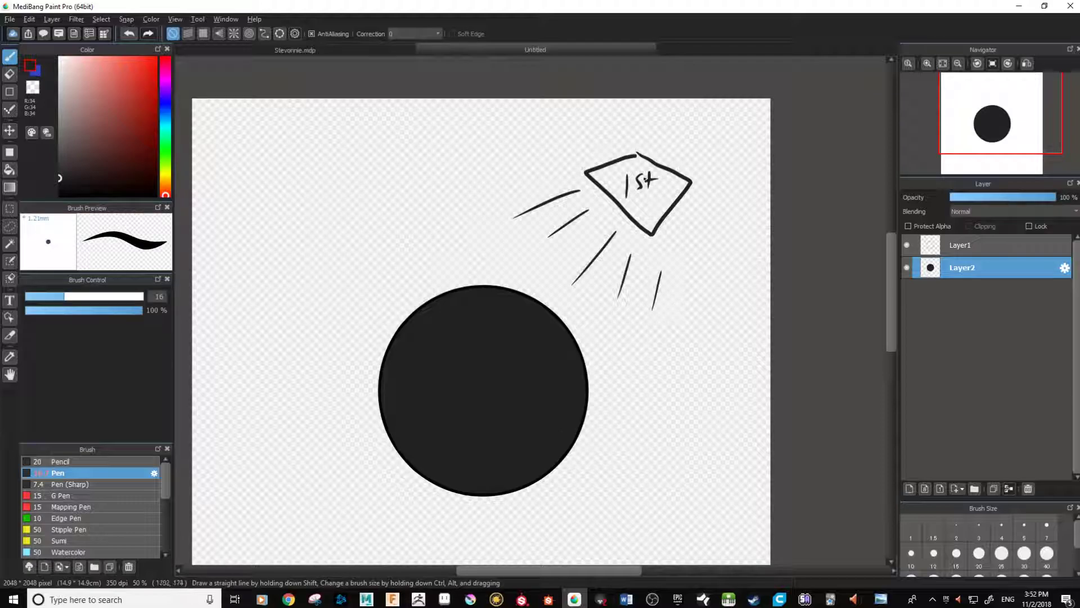
{"action": "left_click_drag", "start_coordinate": [677, 150], "coordinate": [670, 160]}
{"action": "left_click_drag", "start_coordinate": [680, 147], "coordinate": [680, 165]}
Draw a smaller lamp shape above and left of the ball, labelled "2nd" and "Fill"
{"action": "left_click_drag", "start_coordinate": [631, 300], "coordinate": [649, 290]}
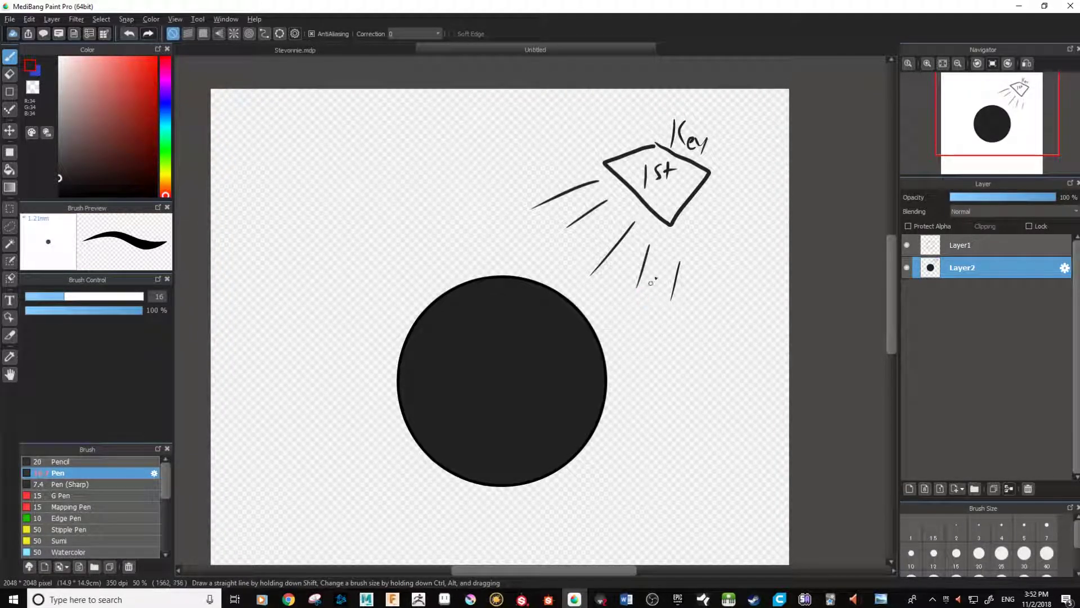
{"action": "left_click_drag", "start_coordinate": [548, 279], "coordinate": [742, 243]}
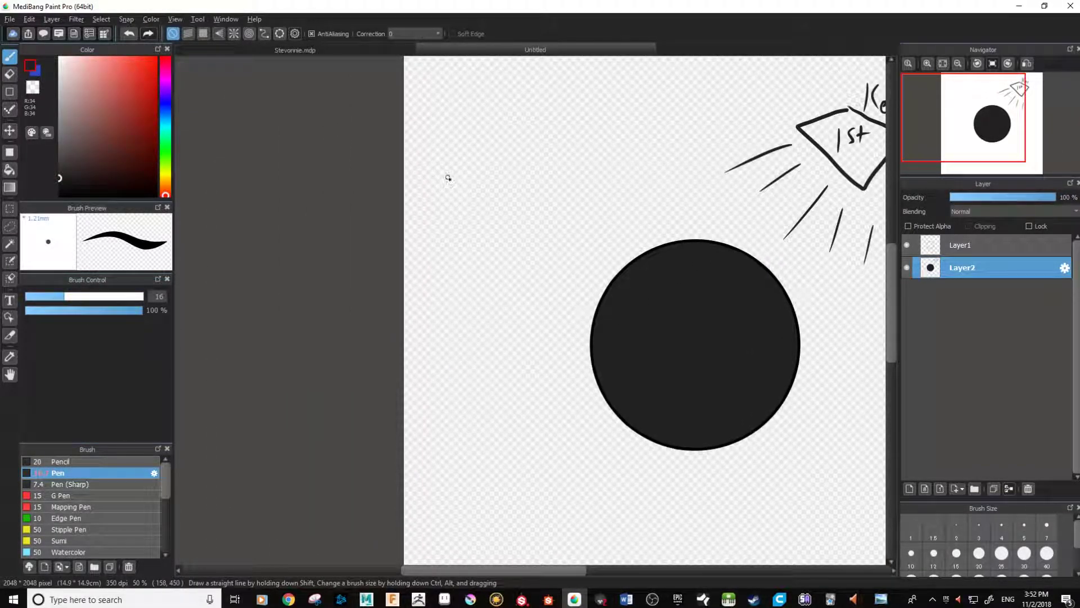
{"action": "mouse_move", "coordinate": [452, 175]}
{"action": "left_mouse_down"}
{"action": "mouse_move", "coordinate": [429, 199]}
{"action": "mouse_move", "coordinate": [456, 241]}
{"action": "mouse_move", "coordinate": [476, 237]}
{"action": "mouse_move", "coordinate": [495, 204]}
{"action": "mouse_move", "coordinate": [455, 177]}
{"action": "mouse_move", "coordinate": [468, 214]}
{"action": "left_mouse_up"}
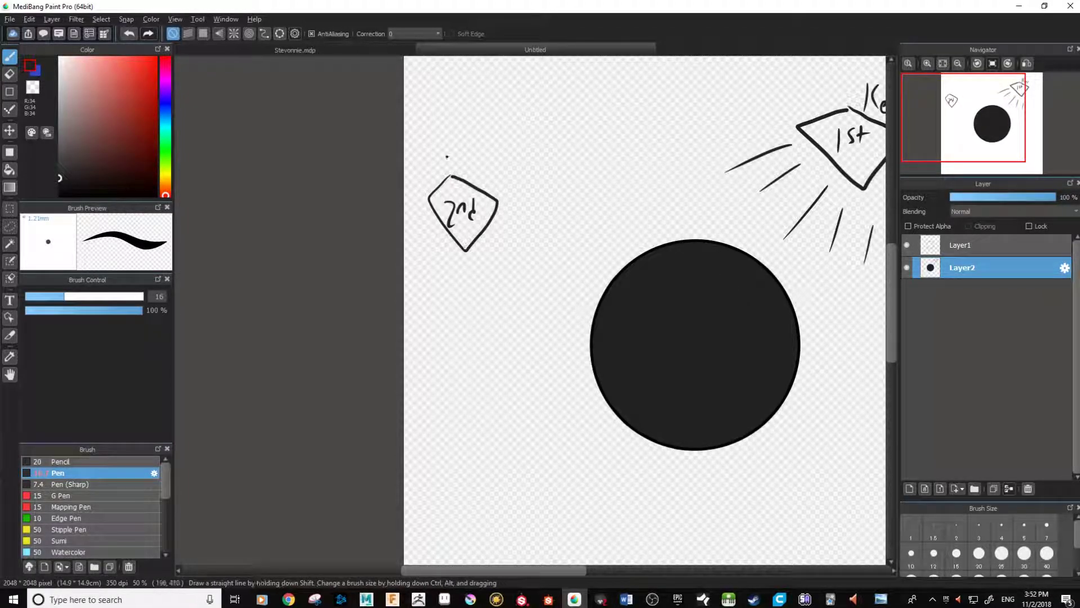
{"action": "mouse_move", "coordinate": [444, 147]}
{"action": "left_mouse_down"}
{"action": "mouse_move", "coordinate": [460, 148]}
{"action": "mouse_move", "coordinate": [463, 170]}
{"action": "left_mouse_up"}
{"action": "left_click_drag", "start_coordinate": [474, 145], "coordinate": [472, 167]}
Draw a small circled "3" with short rays below and right of the ball, and write "Back" under it
{"action": "left_click_drag", "start_coordinate": [724, 434], "coordinate": [560, 330]}
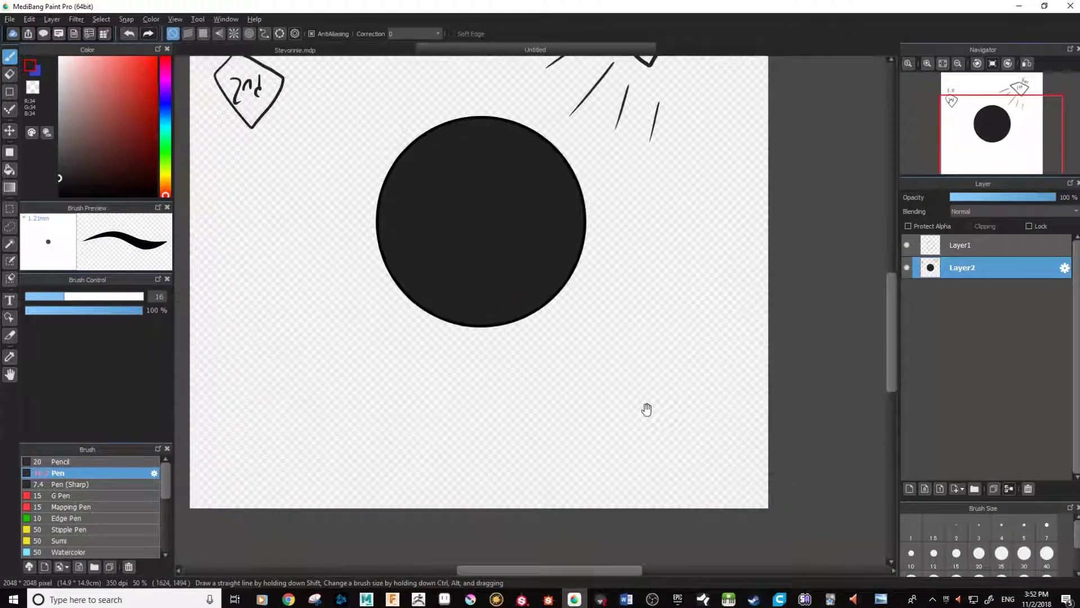
{"action": "mouse_move", "coordinate": [643, 380]}
{"action": "left_mouse_down"}
{"action": "mouse_move", "coordinate": [622, 392]}
{"action": "mouse_move", "coordinate": [642, 378]}
{"action": "left_mouse_up"}
{"action": "mouse_move", "coordinate": [627, 419]}
{"action": "left_mouse_down"}
{"action": "mouse_move", "coordinate": [629, 440]}
{"action": "mouse_move", "coordinate": [651, 436]}
{"action": "left_mouse_up"}
{"action": "left_click_drag", "start_coordinate": [666, 423], "coordinate": [668, 441]}
{"action": "left_click_drag", "start_coordinate": [676, 416], "coordinate": [674, 438]}
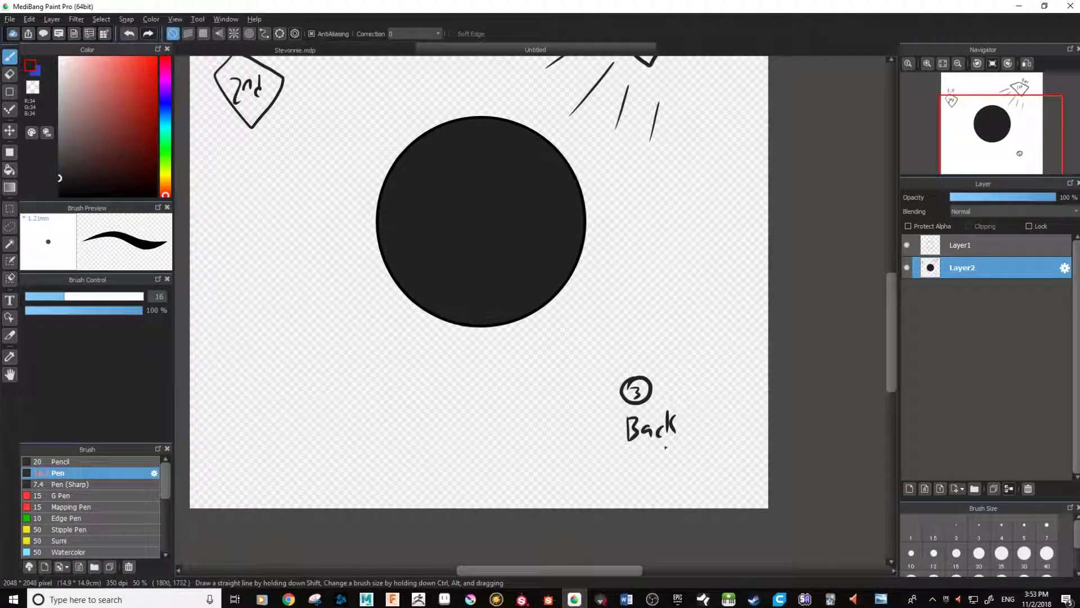
{"action": "mouse_move", "coordinate": [661, 333]}
{"action": "left_mouse_down"}
{"action": "mouse_move", "coordinate": [704, 422]}
{"action": "mouse_move", "coordinate": [650, 431]}
{"action": "mouse_move", "coordinate": [663, 435]}
{"action": "left_mouse_up"}
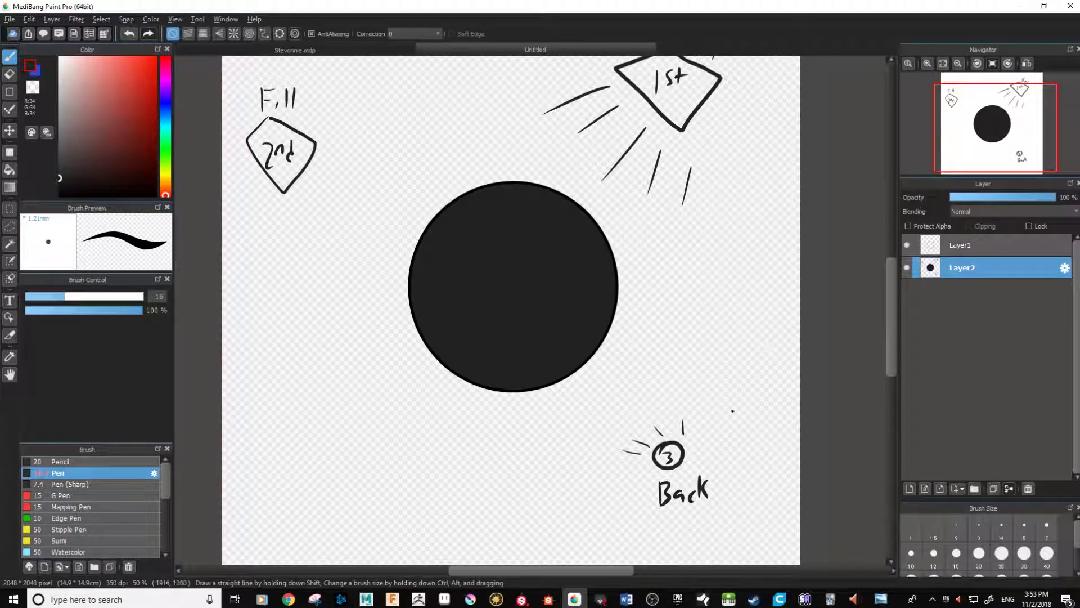
{"action": "left_click_drag", "start_coordinate": [663, 333], "coordinate": [640, 366]}
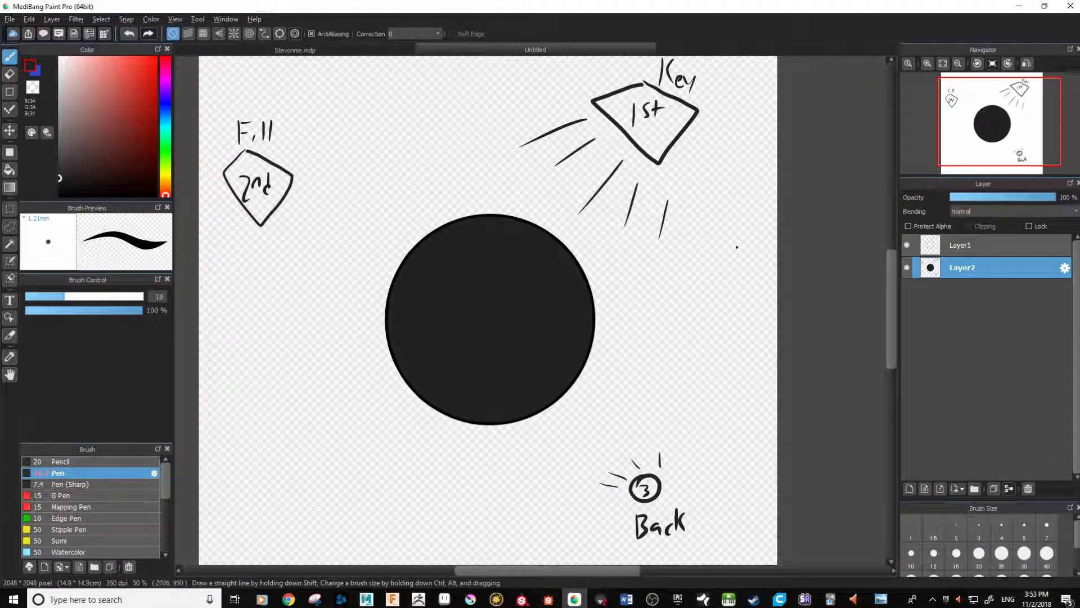
{"action": "left_click_drag", "start_coordinate": [624, 285], "coordinate": [672, 365]}
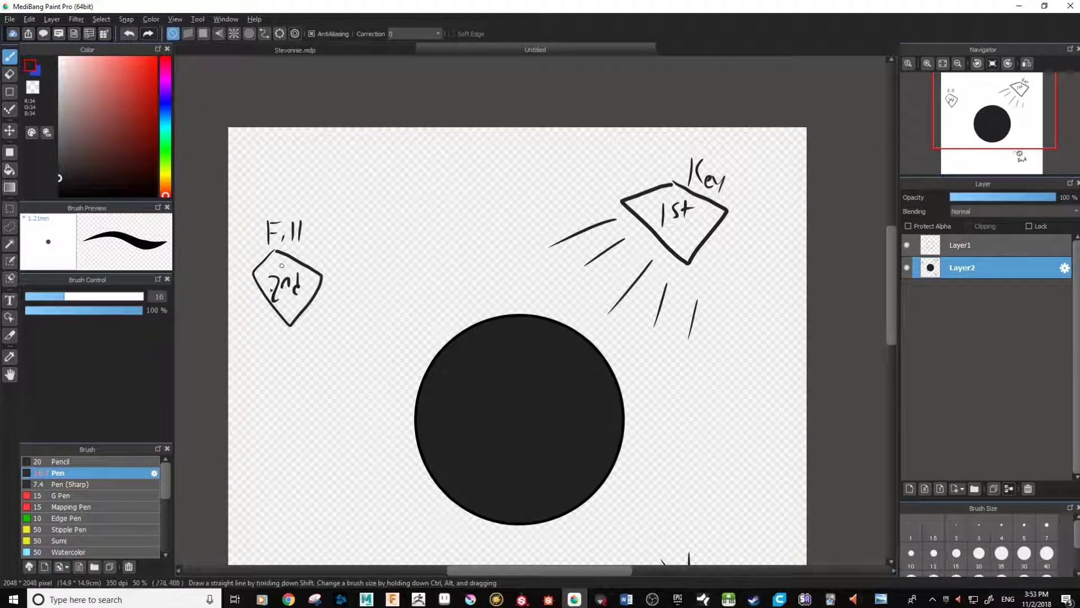
{"action": "left_click_drag", "start_coordinate": [682, 434], "coordinate": [622, 297]}
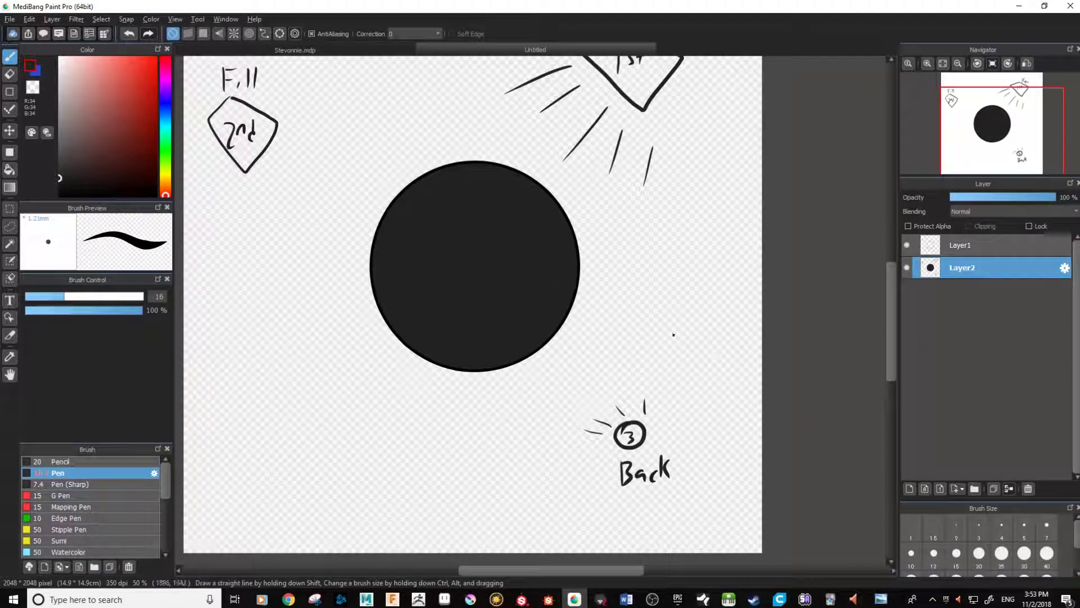
{"action": "scroll", "coordinate": [682, 315], "scroll_direction": "up", "scroll_amount": 2}
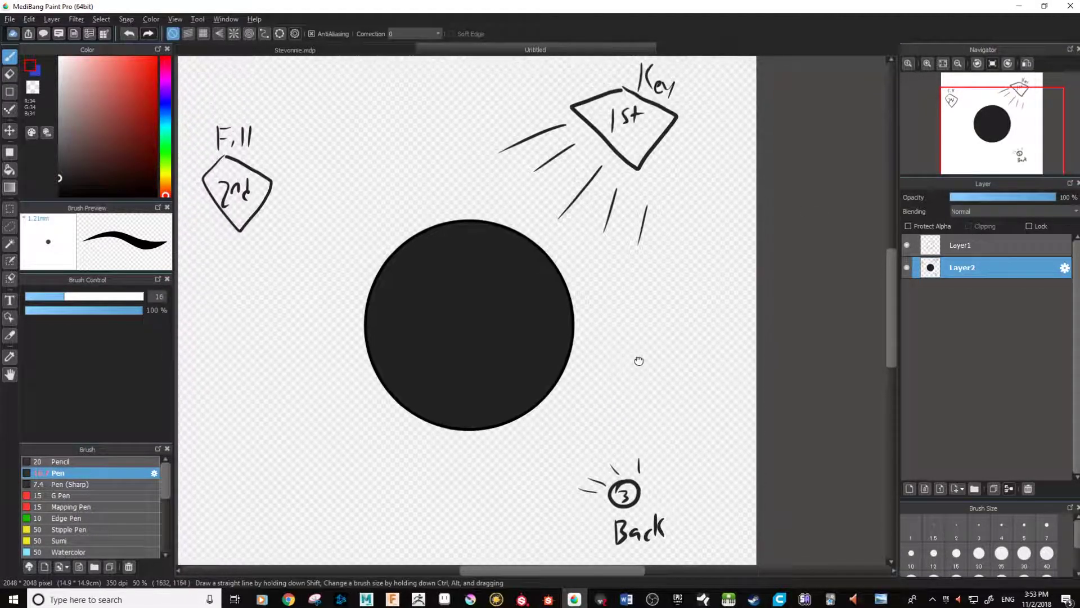
{"action": "left_click_drag", "start_coordinate": [635, 376], "coordinate": [641, 370]}
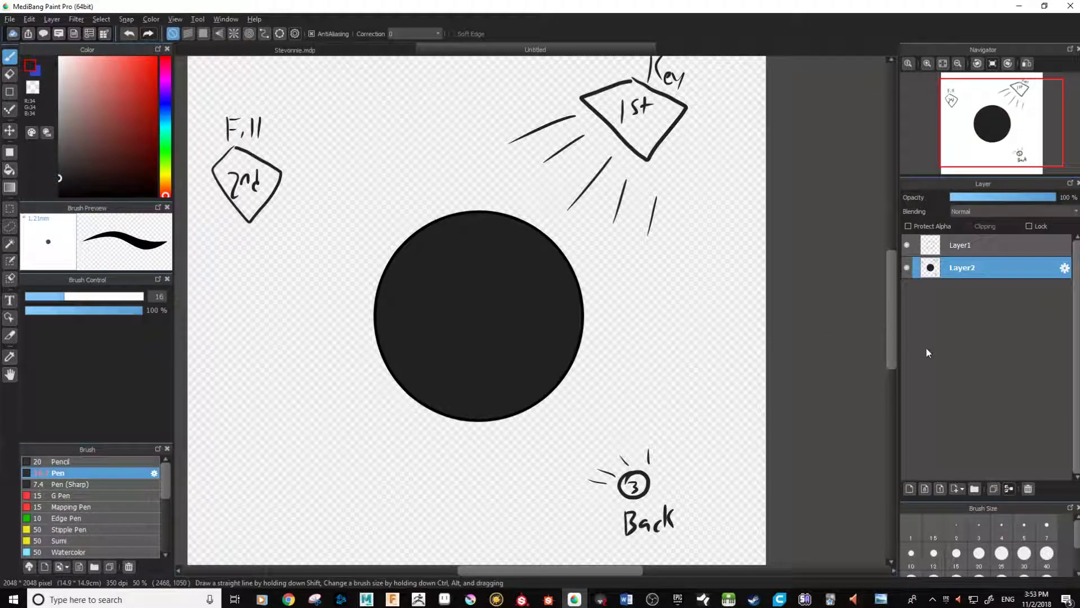
{"action": "left_click_drag", "start_coordinate": [634, 409], "coordinate": [643, 420]}
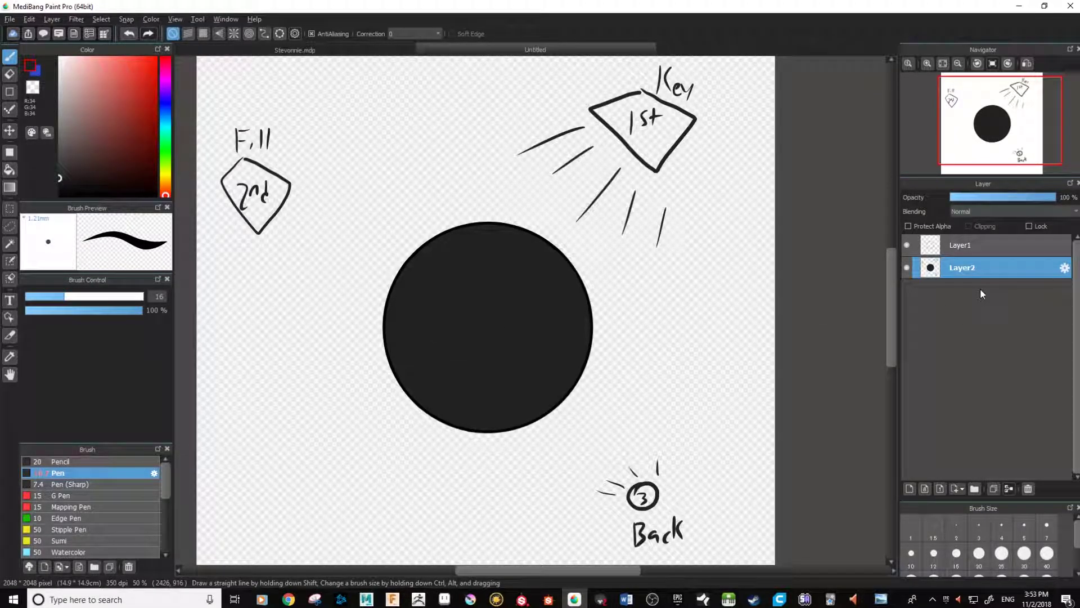
Paint a broad light grey (RGB 199) key-light area on the ball's upper right with the Pencil at size 242, 55% opacity, with Protect Alpha enabled
{"action": "left_click", "coordinate": [61, 462]}
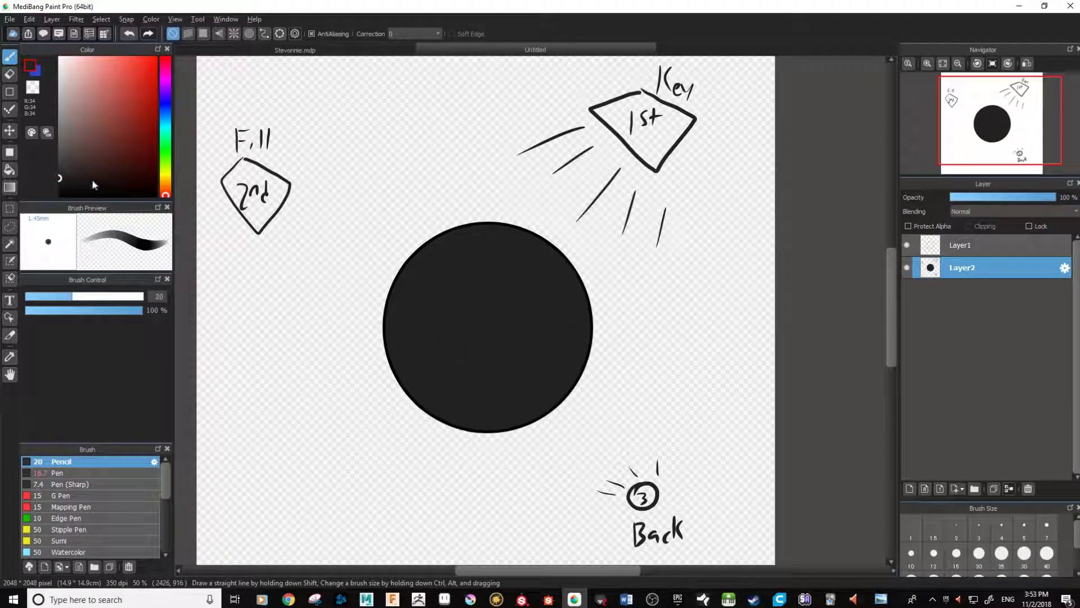
{"action": "left_click_drag", "start_coordinate": [59, 156], "coordinate": [51, 87]}
{"action": "left_click", "coordinate": [91, 310]}
{"action": "left_click_drag", "start_coordinate": [73, 296], "coordinate": [161, 312]}
{"action": "mouse_move", "coordinate": [526, 297]}
{"action": "left_mouse_down"}
{"action": "mouse_move", "coordinate": [511, 285]}
{"action": "mouse_move", "coordinate": [525, 302]}
{"action": "mouse_move", "coordinate": [506, 302]}
{"action": "mouse_move", "coordinate": [514, 293]}
{"action": "mouse_move", "coordinate": [523, 321]}
{"action": "mouse_move", "coordinate": [526, 276]}
{"action": "mouse_move", "coordinate": [538, 290]}
{"action": "left_mouse_up"}
{"action": "left_click", "coordinate": [907, 225]}
{"action": "mouse_move", "coordinate": [484, 312]}
{"action": "left_mouse_down"}
{"action": "mouse_move", "coordinate": [540, 348]}
{"action": "mouse_move", "coordinate": [532, 290]}
{"action": "mouse_move", "coordinate": [477, 311]}
{"action": "mouse_move", "coordinate": [529, 339]}
{"action": "mouse_move", "coordinate": [501, 335]}
{"action": "mouse_move", "coordinate": [549, 330]}
{"action": "left_mouse_up"}
{"action": "mouse_move", "coordinate": [484, 294]}
{"action": "left_mouse_down"}
{"action": "mouse_move", "coordinate": [506, 276]}
{"action": "mouse_move", "coordinate": [535, 304]}
{"action": "mouse_move", "coordinate": [478, 287]}
{"action": "mouse_move", "coordinate": [475, 318]}
{"action": "mouse_move", "coordinate": [476, 293]}
{"action": "mouse_move", "coordinate": [495, 270]}
{"action": "mouse_move", "coordinate": [478, 281]}
{"action": "mouse_move", "coordinate": [545, 328]}
{"action": "mouse_move", "coordinate": [467, 304]}
{"action": "mouse_move", "coordinate": [515, 267]}
{"action": "left_mouse_up"}
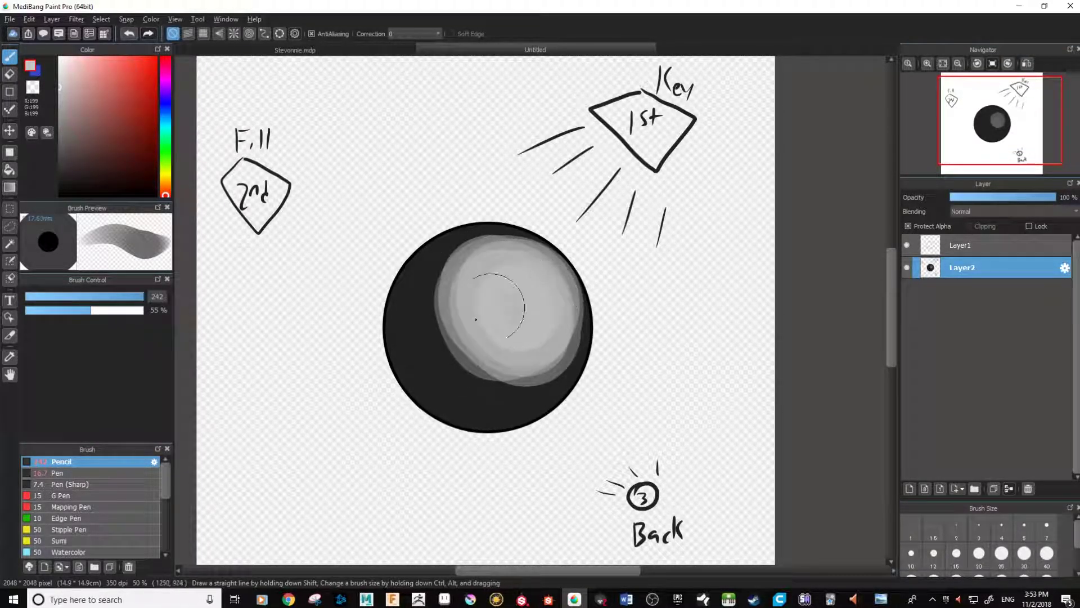
Paint a near-white (RGB 239) highlight within the ball's lit area using the Pencil at size 129
{"action": "left_click_drag", "start_coordinate": [60, 83], "coordinate": [59, 66]}
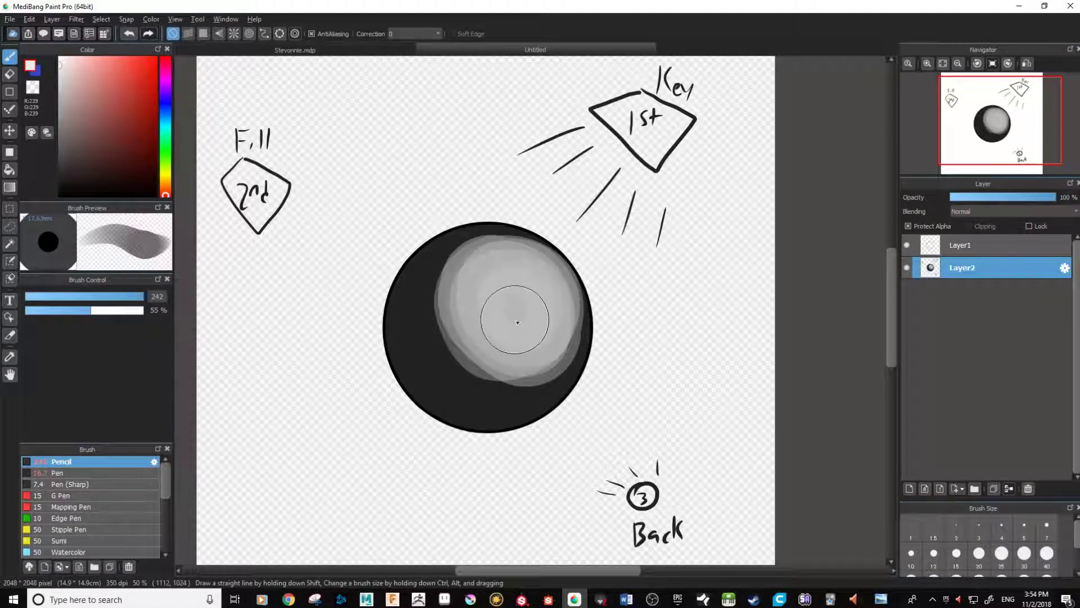
{"action": "mouse_move", "coordinate": [138, 304]}
{"action": "left_mouse_down"}
{"action": "mouse_move", "coordinate": [115, 304]}
{"action": "mouse_move", "coordinate": [141, 306]}
{"action": "left_mouse_up"}
{"action": "left_click_drag", "start_coordinate": [521, 301], "coordinate": [537, 303]}
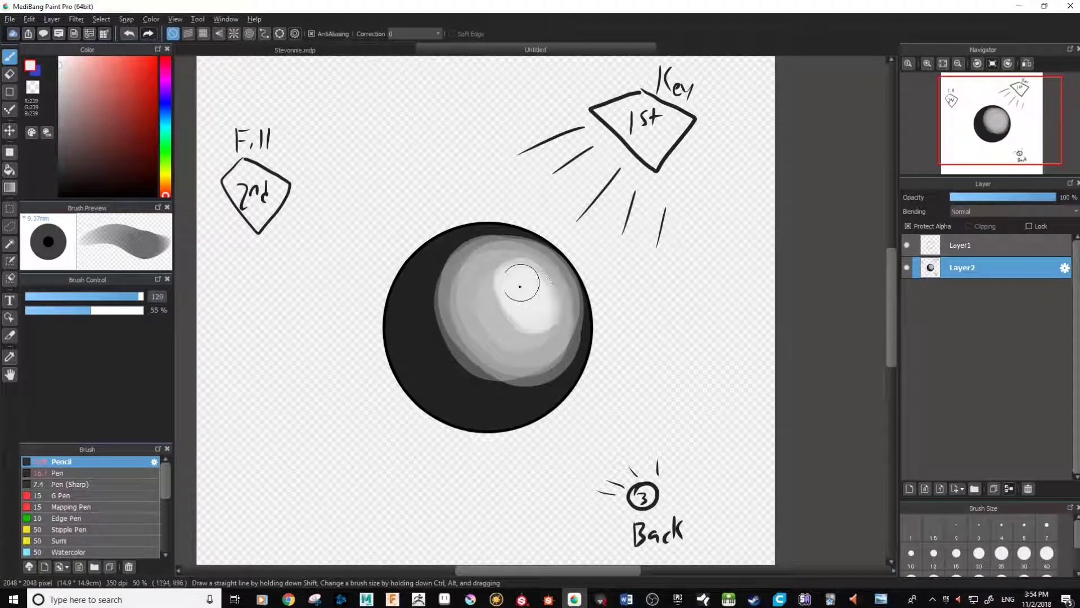
Finish the near-white highlight, and paint a dark grey (RGB 87) fill-light area across the ball's left and lower side
{"action": "left_click_drag", "start_coordinate": [529, 294], "coordinate": [537, 307]}
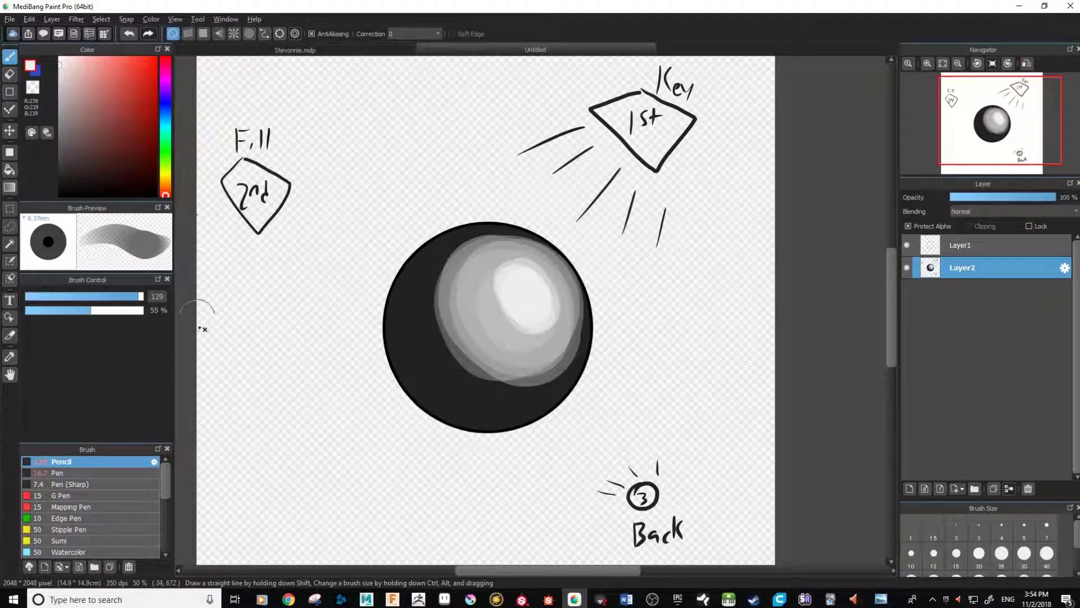
{"action": "left_click_drag", "start_coordinate": [64, 81], "coordinate": [59, 149]}
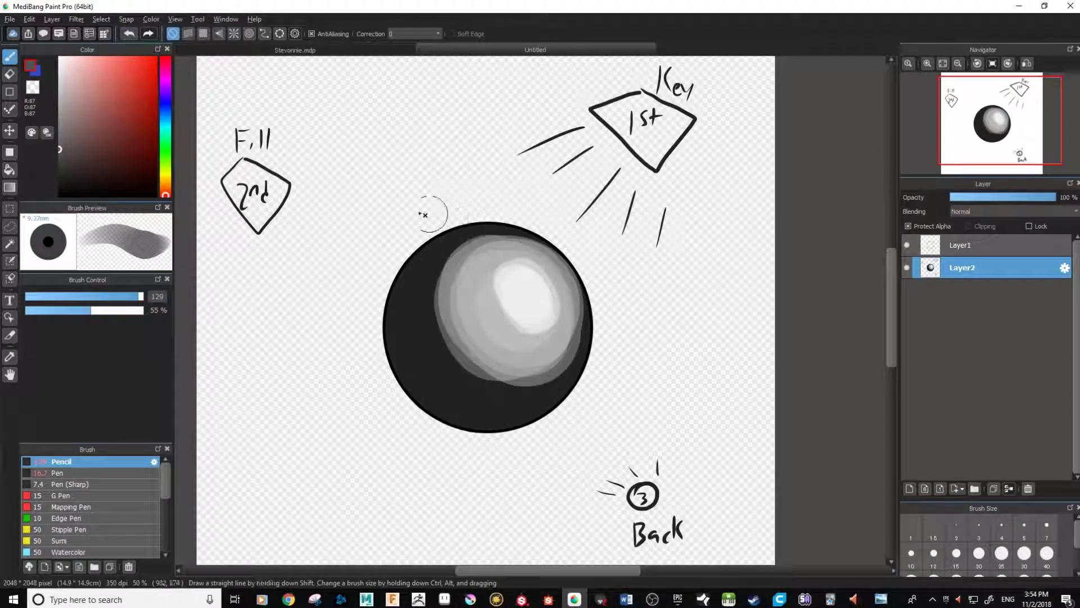
{"action": "mouse_move", "coordinate": [425, 299]}
{"action": "left_mouse_down"}
{"action": "mouse_move", "coordinate": [411, 321]}
{"action": "mouse_move", "coordinate": [415, 362]}
{"action": "mouse_move", "coordinate": [431, 294]}
{"action": "mouse_move", "coordinate": [411, 352]}
{"action": "mouse_move", "coordinate": [433, 380]}
{"action": "mouse_move", "coordinate": [495, 393]}
{"action": "mouse_move", "coordinate": [478, 379]}
{"action": "left_mouse_up"}
{"action": "mouse_move", "coordinate": [491, 394]}
{"action": "left_mouse_down"}
{"action": "mouse_move", "coordinate": [557, 370]}
{"action": "mouse_move", "coordinate": [456, 356]}
{"action": "mouse_move", "coordinate": [501, 392]}
{"action": "mouse_move", "coordinate": [550, 375]}
{"action": "mouse_move", "coordinate": [407, 331]}
{"action": "mouse_move", "coordinate": [532, 386]}
{"action": "mouse_move", "coordinate": [525, 402]}
{"action": "mouse_move", "coordinate": [419, 356]}
{"action": "mouse_move", "coordinate": [557, 370]}
{"action": "mouse_move", "coordinate": [439, 367]}
{"action": "left_mouse_up"}
{"action": "left_click_drag", "start_coordinate": [458, 256], "coordinate": [497, 338]}
{"action": "mouse_move", "coordinate": [489, 386]}
{"action": "left_mouse_down"}
{"action": "mouse_move", "coordinate": [480, 413]}
{"action": "mouse_move", "coordinate": [429, 384]}
{"action": "mouse_move", "coordinate": [565, 372]}
{"action": "mouse_move", "coordinate": [504, 397]}
{"action": "left_mouse_up"}
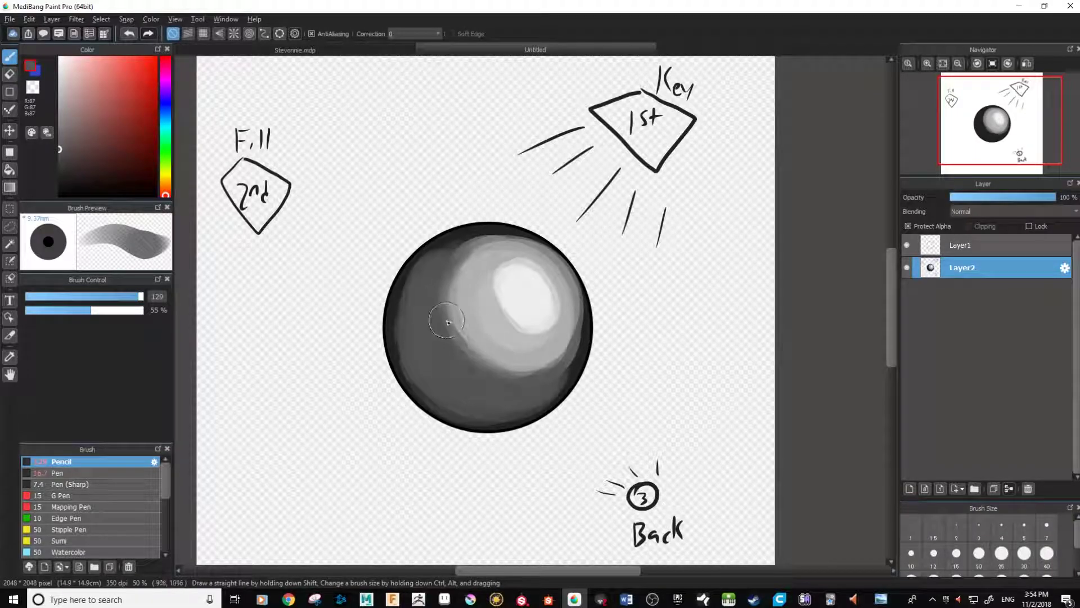
Sample the mid grey (RGB 134) beside the key-light area and paint it along that area's left and lower edge to blend the tones
{"action": "left_click", "coordinate": [452, 318], "text": "alt"}
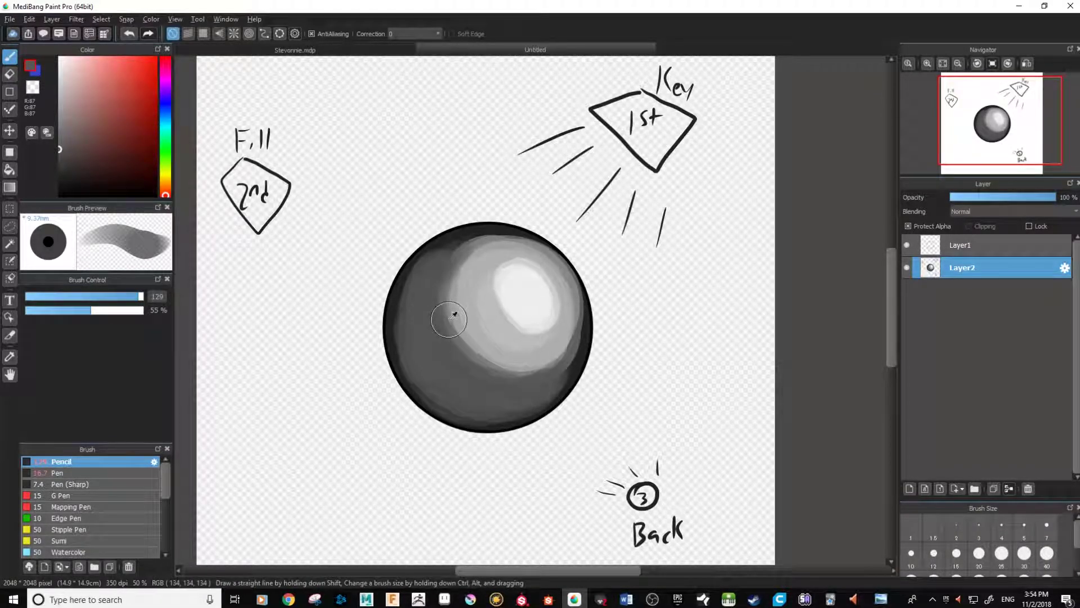
{"action": "mouse_move", "coordinate": [445, 277]}
{"action": "left_mouse_down"}
{"action": "mouse_move", "coordinate": [508, 363]}
{"action": "mouse_move", "coordinate": [440, 278]}
{"action": "mouse_move", "coordinate": [541, 368]}
{"action": "left_mouse_up"}
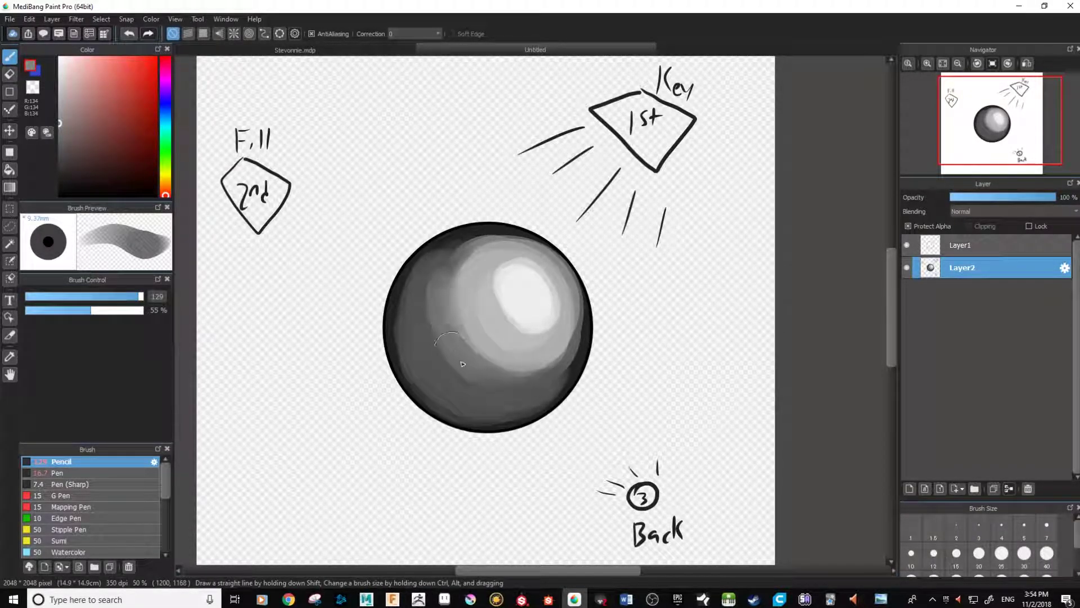
{"action": "left_click_drag", "start_coordinate": [454, 352], "coordinate": [570, 363]}
{"action": "mouse_move", "coordinate": [455, 266]}
{"action": "left_mouse_down"}
{"action": "mouse_move", "coordinate": [442, 315]}
{"action": "mouse_move", "coordinate": [458, 373]}
{"action": "mouse_move", "coordinate": [577, 366]}
{"action": "left_mouse_up"}
{"action": "mouse_move", "coordinate": [466, 372]}
{"action": "left_mouse_down"}
{"action": "mouse_move", "coordinate": [473, 253]}
{"action": "mouse_move", "coordinate": [422, 282]}
{"action": "mouse_move", "coordinate": [524, 264]}
{"action": "mouse_move", "coordinate": [490, 271]}
{"action": "mouse_move", "coordinate": [499, 248]}
{"action": "mouse_move", "coordinate": [506, 254]}
{"action": "mouse_move", "coordinate": [474, 249]}
{"action": "mouse_move", "coordinate": [426, 295]}
{"action": "left_mouse_up"}
Blend the ball's upper-left and lower-left shading with greys sampled from the ball, softening the dark areas
{"action": "left_click", "coordinate": [488, 272], "text": "alt"}
{"action": "left_click_drag", "start_coordinate": [426, 294], "coordinate": [483, 258]}
{"action": "left_click", "coordinate": [442, 321], "text": "alt"}
{"action": "mouse_move", "coordinate": [423, 319]}
{"action": "left_mouse_down"}
{"action": "mouse_move", "coordinate": [455, 248]}
{"action": "mouse_move", "coordinate": [409, 324]}
{"action": "mouse_move", "coordinate": [426, 383]}
{"action": "mouse_move", "coordinate": [504, 412]}
{"action": "left_mouse_up"}
{"action": "mouse_move", "coordinate": [449, 368]}
{"action": "left_mouse_down"}
{"action": "mouse_move", "coordinate": [430, 373]}
{"action": "mouse_move", "coordinate": [454, 415]}
{"action": "left_mouse_up"}
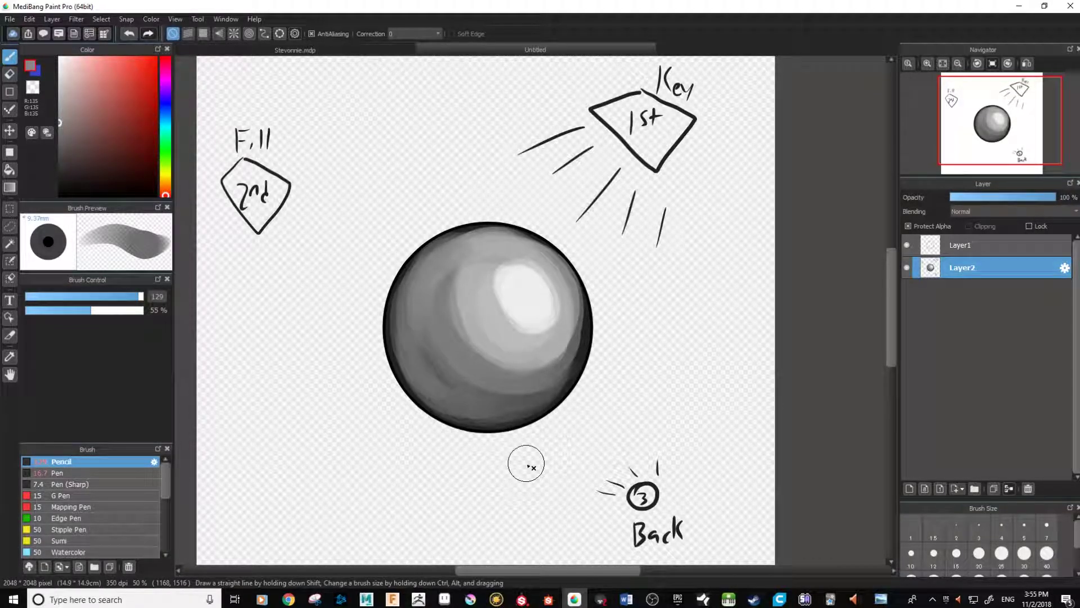
Choose a bright green (RGB 109, 221, 85), reduce the Pencil to size 48, and try a back-light stroke on the ball's right edge
{"action": "left_click", "coordinate": [164, 159]}
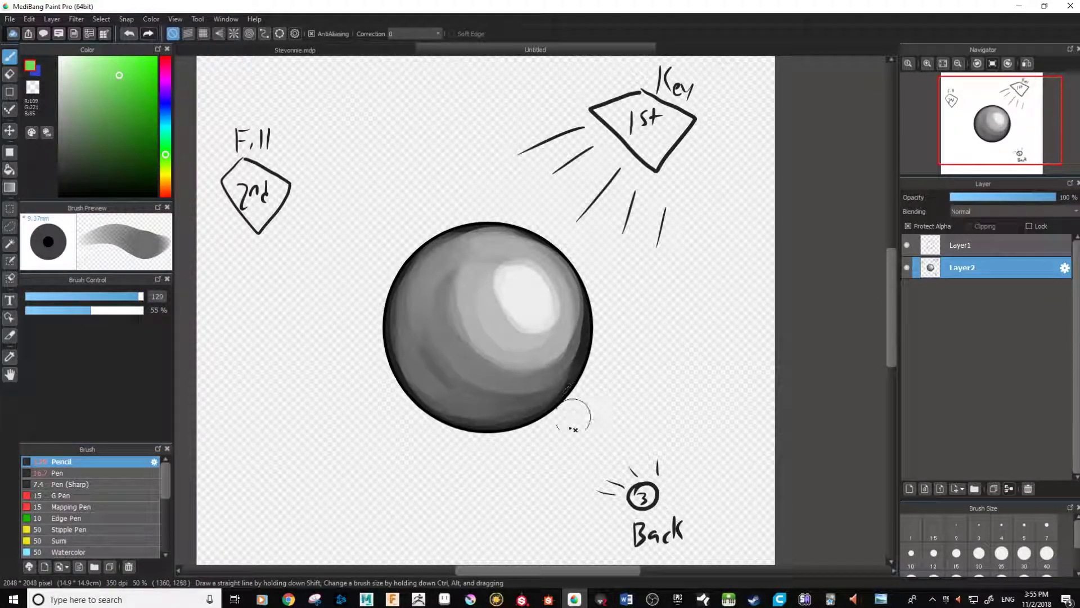
{"action": "left_click_drag", "start_coordinate": [127, 298], "coordinate": [113, 302]}
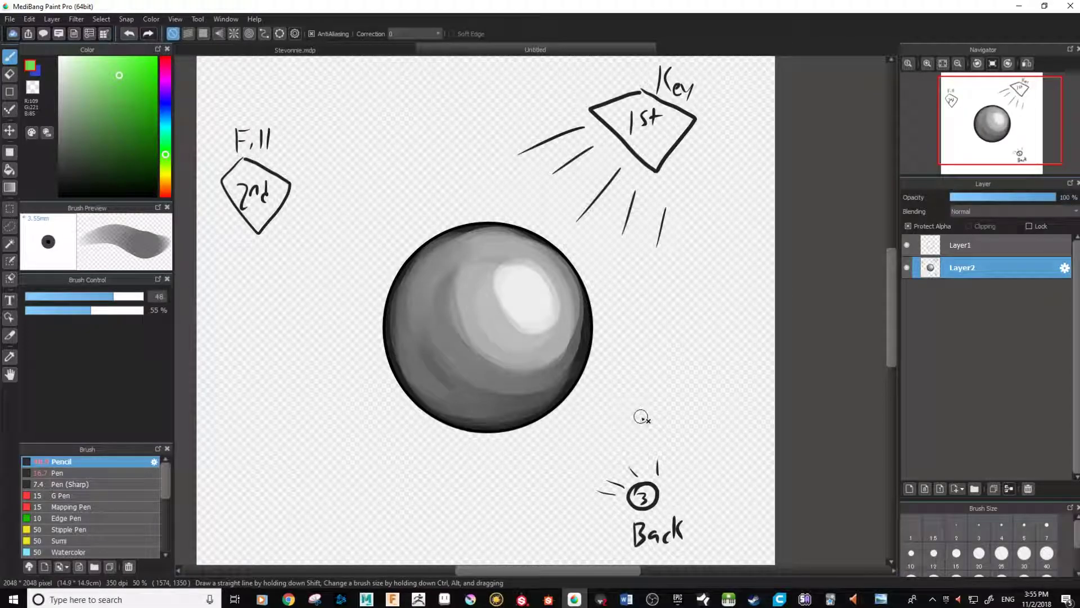
{"action": "scroll", "coordinate": [588, 345], "scroll_direction": "up", "scroll_amount": 1}
{"action": "scroll", "coordinate": [595, 360], "scroll_direction": "up", "scroll_amount": 1}
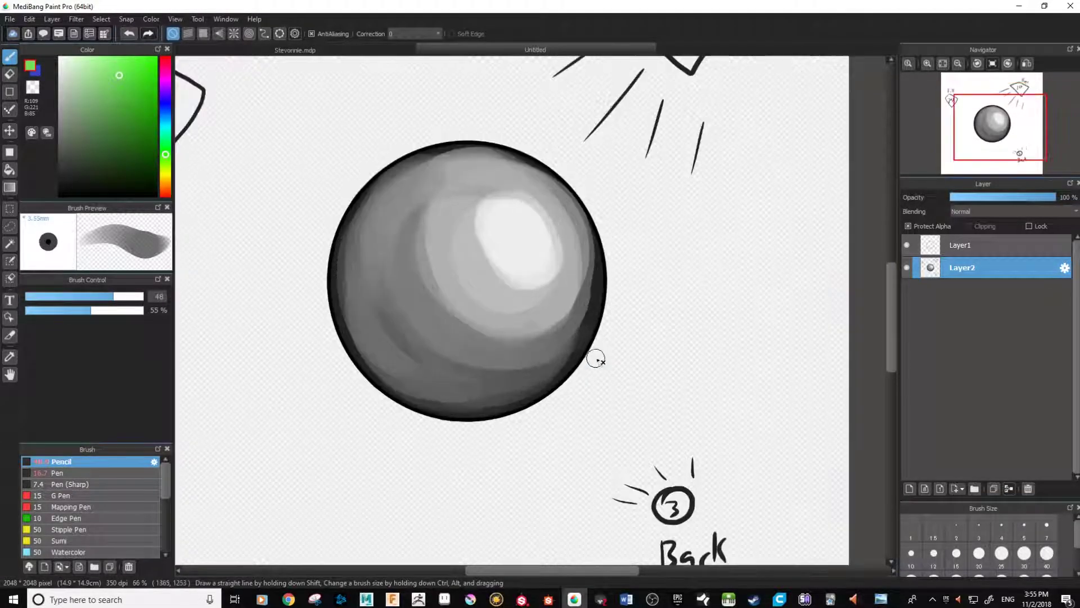
{"action": "scroll", "coordinate": [595, 360], "scroll_direction": "up", "scroll_amount": 1}
{"action": "left_click_drag", "start_coordinate": [635, 207], "coordinate": [636, 296]}
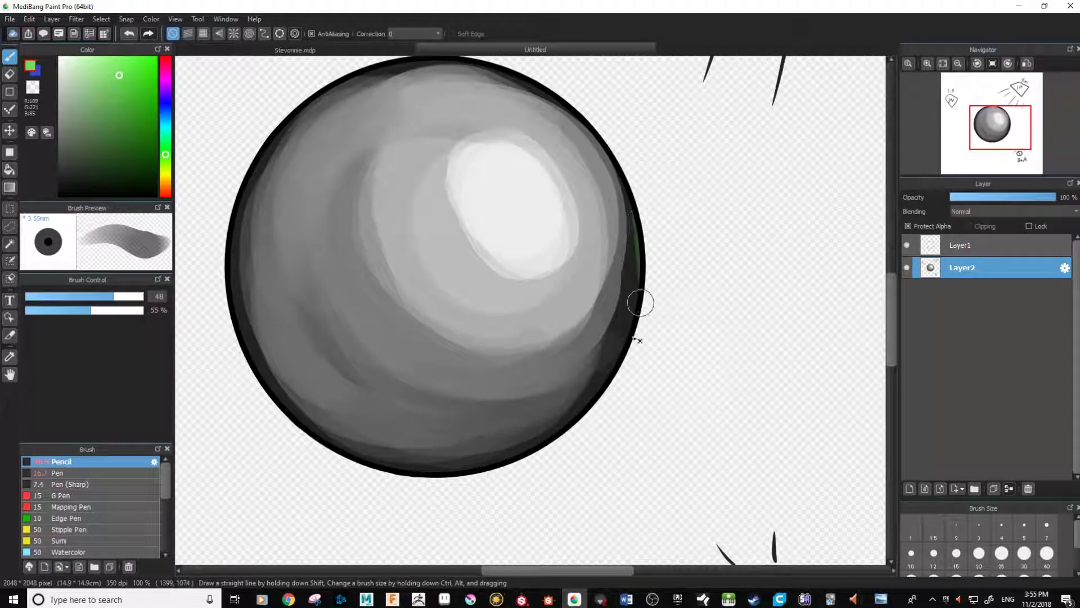
Add a new layer above Layer1, try a green stroke on the ball's right edge, and undo it
{"action": "left_click", "coordinate": [971, 245]}
{"action": "left_click", "coordinate": [910, 489]}
{"action": "mouse_move", "coordinate": [647, 228]}
{"action": "left_mouse_down"}
{"action": "mouse_move", "coordinate": [642, 298]}
{"action": "mouse_move", "coordinate": [634, 207]}
{"action": "mouse_move", "coordinate": [639, 285]}
{"action": "left_mouse_up"}
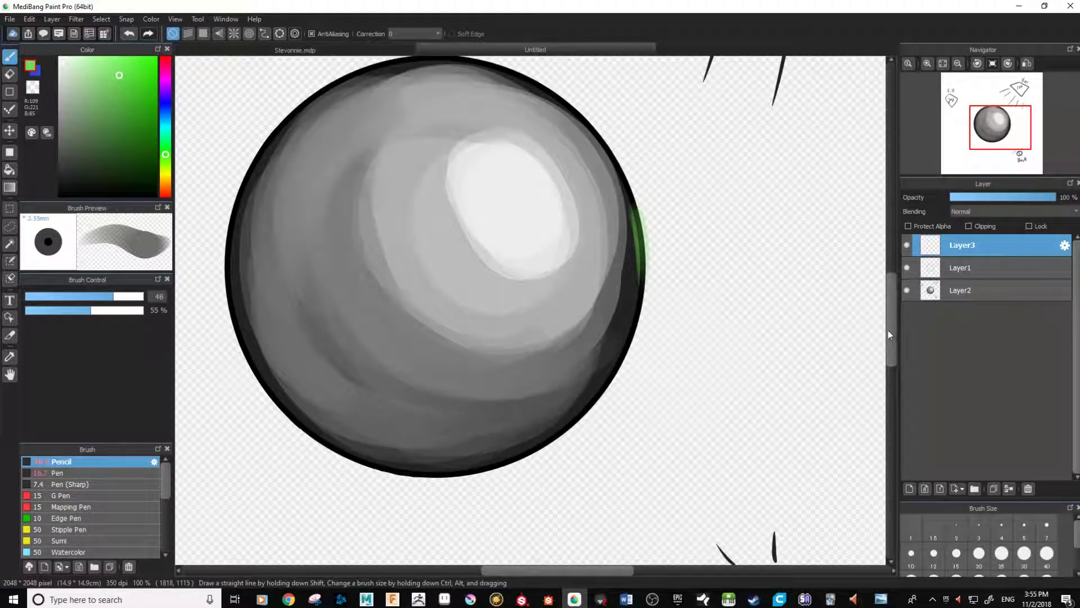
{"action": "key", "text": "ctrl+z"}
Set the Pencil to 100% opacity and size 40, and paint a green rim from the ball's right edge around its underside to the lower left
{"action": "left_click_drag", "start_coordinate": [97, 310], "coordinate": [145, 310]}
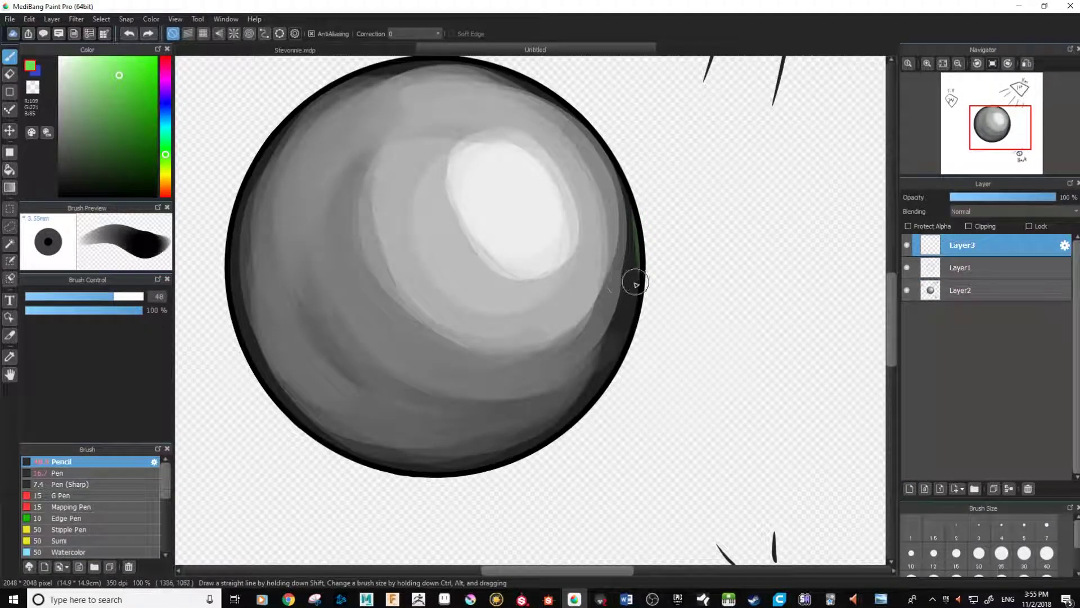
{"action": "left_click", "coordinate": [103, 298]}
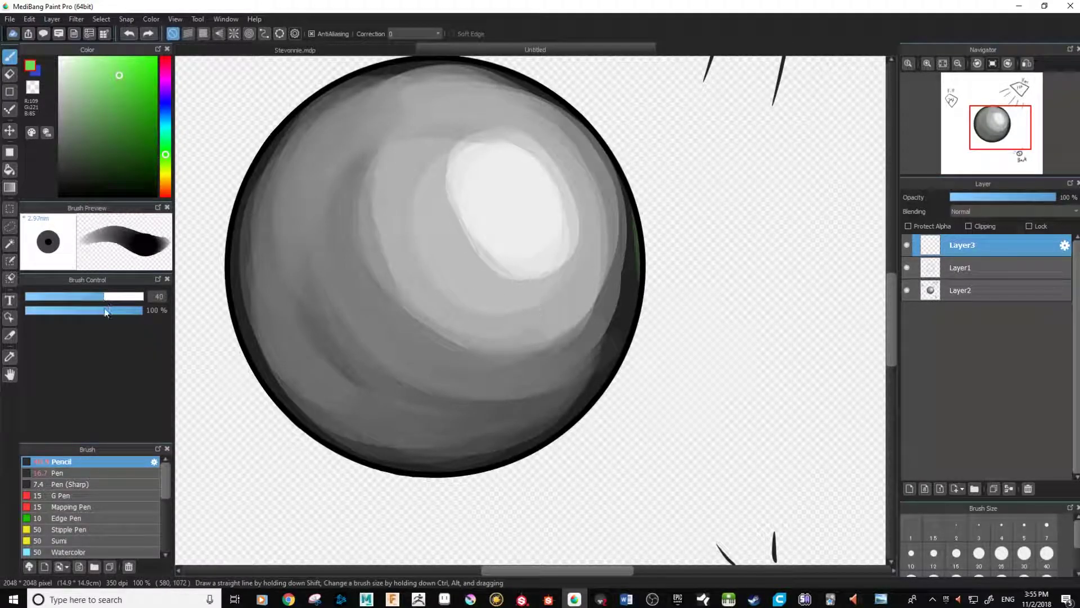
{"action": "mouse_move", "coordinate": [637, 224]}
{"action": "left_mouse_down"}
{"action": "mouse_move", "coordinate": [639, 275]}
{"action": "mouse_move", "coordinate": [636, 230]}
{"action": "mouse_move", "coordinate": [635, 294]}
{"action": "mouse_move", "coordinate": [605, 383]}
{"action": "mouse_move", "coordinate": [488, 465]}
{"action": "mouse_move", "coordinate": [588, 407]}
{"action": "mouse_move", "coordinate": [302, 437]}
{"action": "mouse_move", "coordinate": [458, 478]}
{"action": "mouse_move", "coordinate": [307, 430]}
{"action": "mouse_move", "coordinate": [381, 473]}
{"action": "mouse_move", "coordinate": [256, 374]}
{"action": "mouse_move", "coordinate": [315, 439]}
{"action": "mouse_move", "coordinate": [239, 335]}
{"action": "left_mouse_up"}
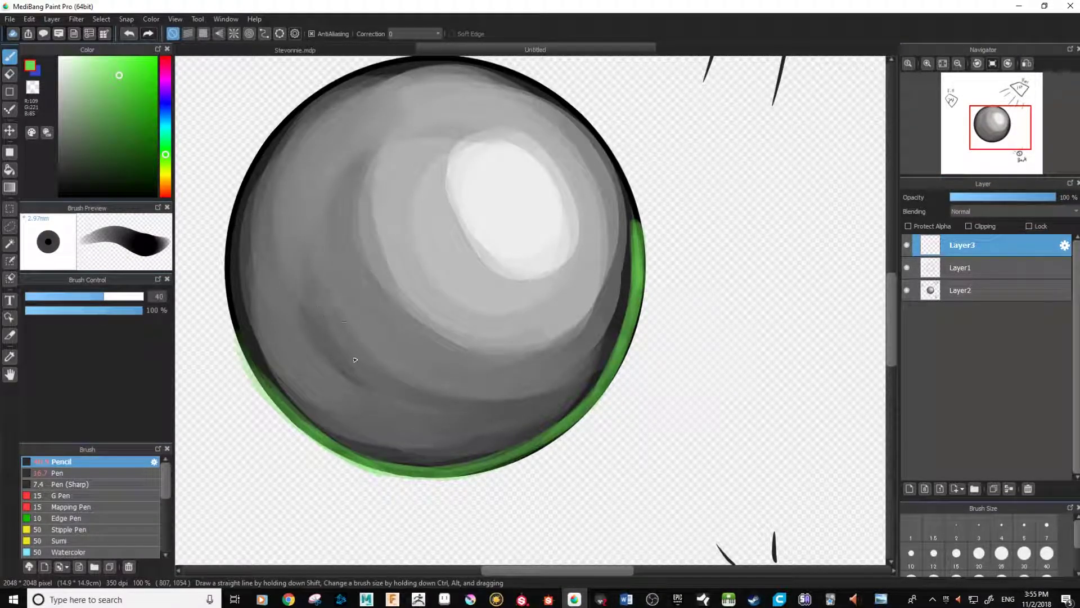
Undo the green scribble across the ball, and extend and thicken the green rim along the ball's left and lower-left edge
{"action": "mouse_move", "coordinate": [303, 428]}
{"action": "left_mouse_down"}
{"action": "mouse_move", "coordinate": [270, 353]}
{"action": "mouse_move", "coordinate": [258, 367]}
{"action": "mouse_move", "coordinate": [249, 254]}
{"action": "mouse_move", "coordinate": [253, 367]}
{"action": "mouse_move", "coordinate": [238, 196]}
{"action": "mouse_move", "coordinate": [230, 320]}
{"action": "mouse_move", "coordinate": [230, 232]}
{"action": "mouse_move", "coordinate": [327, 428]}
{"action": "mouse_move", "coordinate": [273, 387]}
{"action": "mouse_move", "coordinate": [315, 430]}
{"action": "mouse_move", "coordinate": [515, 448]}
{"action": "mouse_move", "coordinate": [266, 366]}
{"action": "mouse_move", "coordinate": [296, 306]}
{"action": "mouse_move", "coordinate": [336, 337]}
{"action": "mouse_move", "coordinate": [495, 349]}
{"action": "left_mouse_up"}
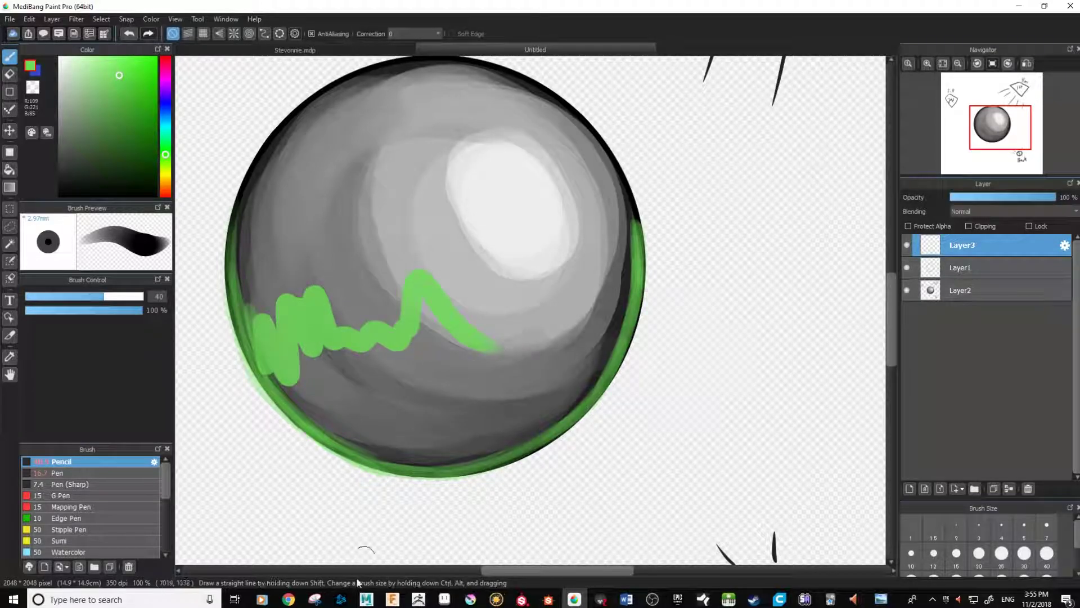
{"action": "key", "text": "ctrl+z"}
{"action": "mouse_move", "coordinate": [224, 236]}
{"action": "left_mouse_down"}
{"action": "mouse_move", "coordinate": [267, 389]}
{"action": "mouse_move", "coordinate": [238, 319]}
{"action": "mouse_move", "coordinate": [341, 450]}
{"action": "mouse_move", "coordinate": [278, 399]}
{"action": "mouse_move", "coordinate": [412, 467]}
{"action": "left_mouse_up"}
{"action": "left_click_drag", "start_coordinate": [248, 163], "coordinate": [237, 298]}
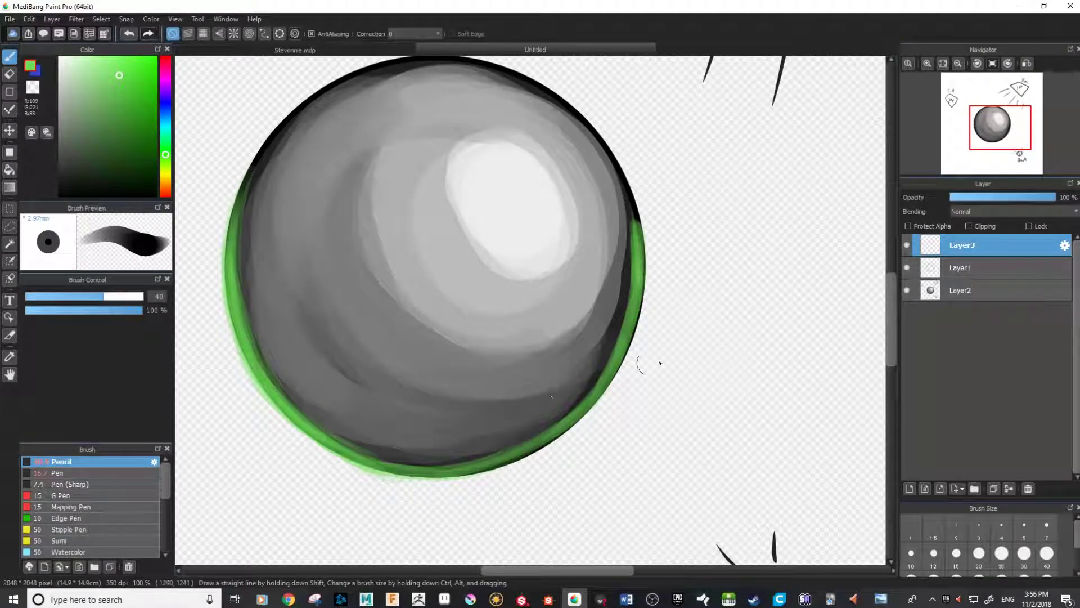
Continue the green rim farther along the ball's upper-left edge
{"action": "key", "text": "ctrl+minus"}
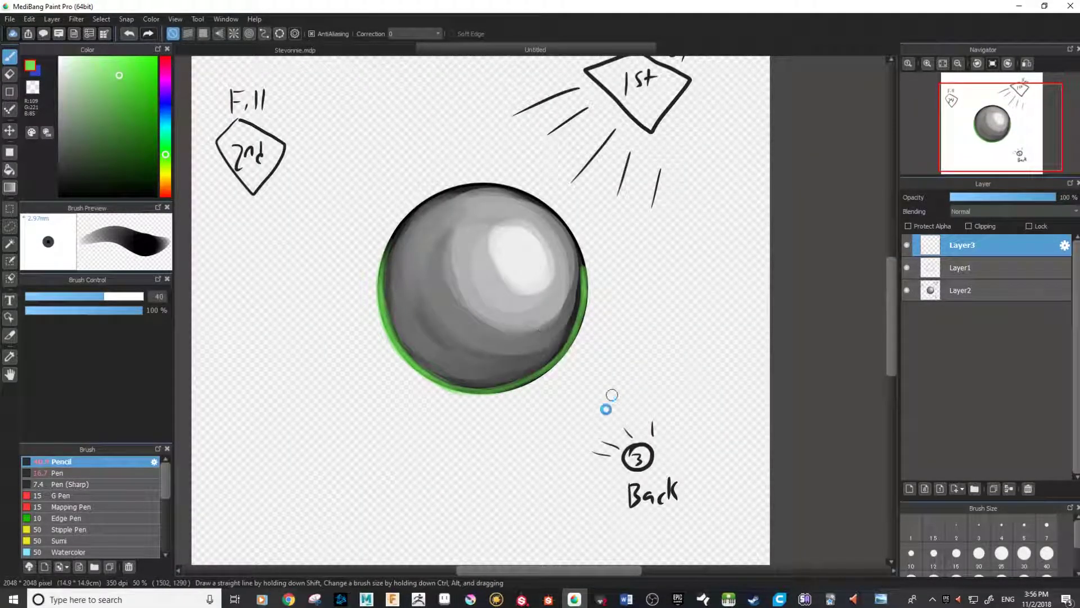
{"action": "key", "text": "ctrl+plus"}
{"action": "key", "text": "ctrl+plus"}
{"action": "mouse_move", "coordinate": [237, 230]}
{"action": "left_mouse_down"}
{"action": "mouse_move", "coordinate": [241, 184]}
{"action": "mouse_move", "coordinate": [251, 178]}
{"action": "mouse_move", "coordinate": [230, 234]}
{"action": "mouse_move", "coordinate": [261, 151]}
{"action": "mouse_move", "coordinate": [249, 179]}
{"action": "left_mouse_up"}
{"action": "left_click_drag", "start_coordinate": [267, 143], "coordinate": [244, 191]}
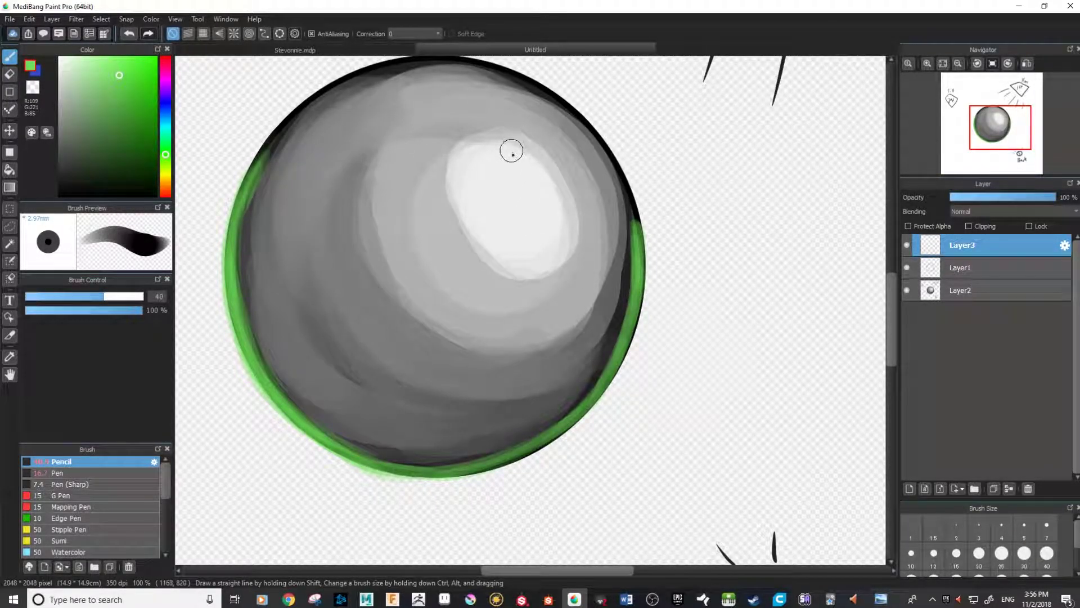
Draw a green ring around the ball's bright key-light highlight
{"action": "mouse_move", "coordinate": [416, 309]}
{"action": "left_mouse_down"}
{"action": "mouse_move", "coordinate": [579, 231]}
{"action": "mouse_move", "coordinate": [408, 332]}
{"action": "left_mouse_up"}
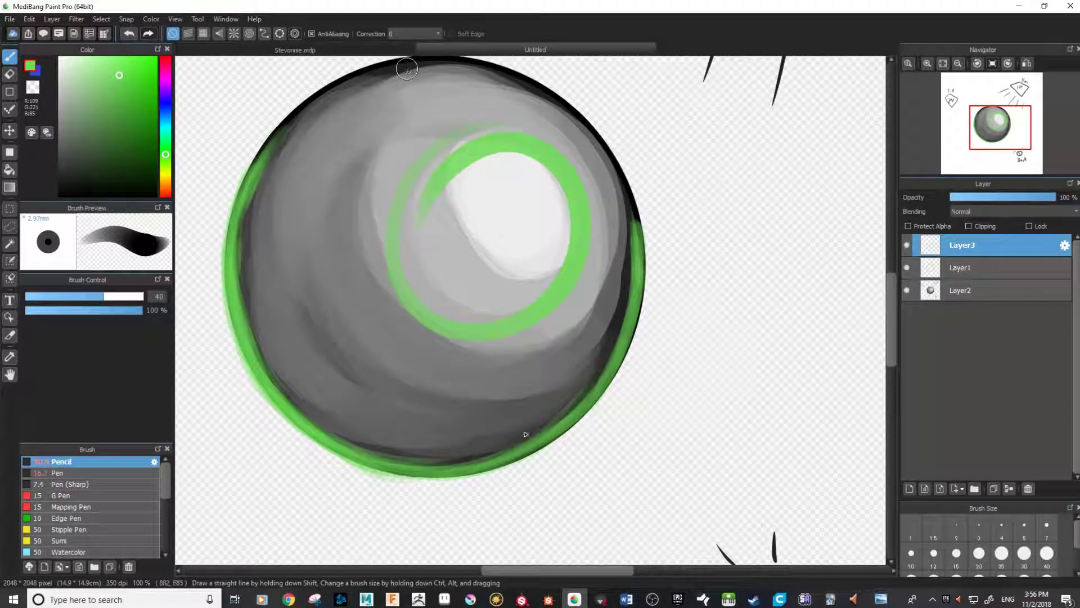
{"action": "scroll", "coordinate": [619, 310], "scroll_direction": "down", "scroll_amount": 3}
{"action": "scroll", "coordinate": [619, 310], "scroll_direction": "up", "scroll_amount": 1}
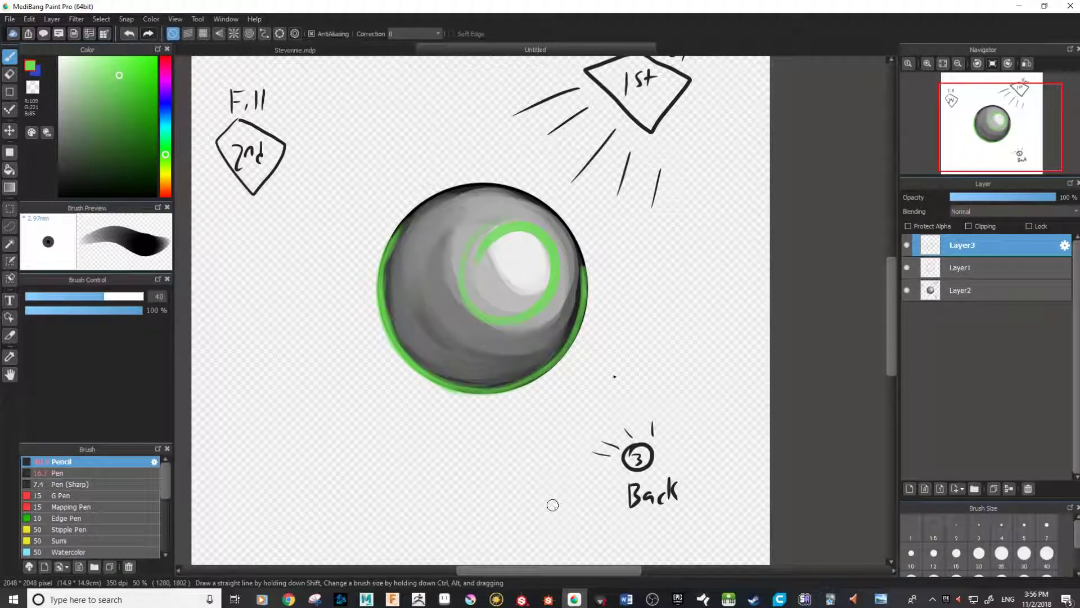
{"action": "scroll", "coordinate": [630, 352], "scroll_direction": "down", "scroll_amount": 1}
{"action": "scroll", "coordinate": [621, 280], "scroll_direction": "up", "scroll_amount": 1}
{"action": "left_click_drag", "start_coordinate": [485, 349], "coordinate": [558, 326]}
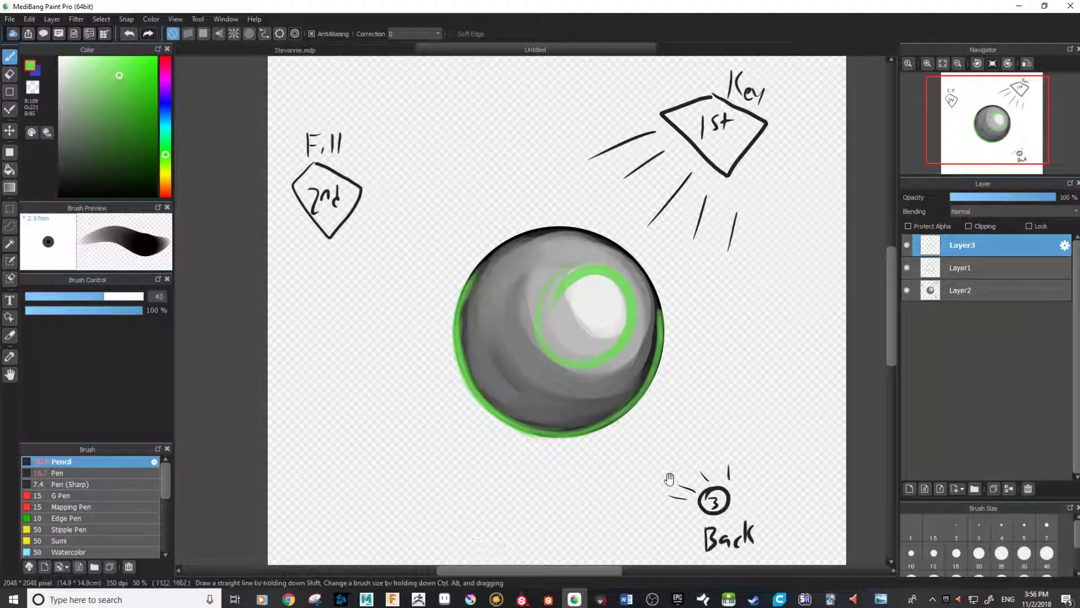
{"action": "left_click_drag", "start_coordinate": [679, 477], "coordinate": [636, 334]}
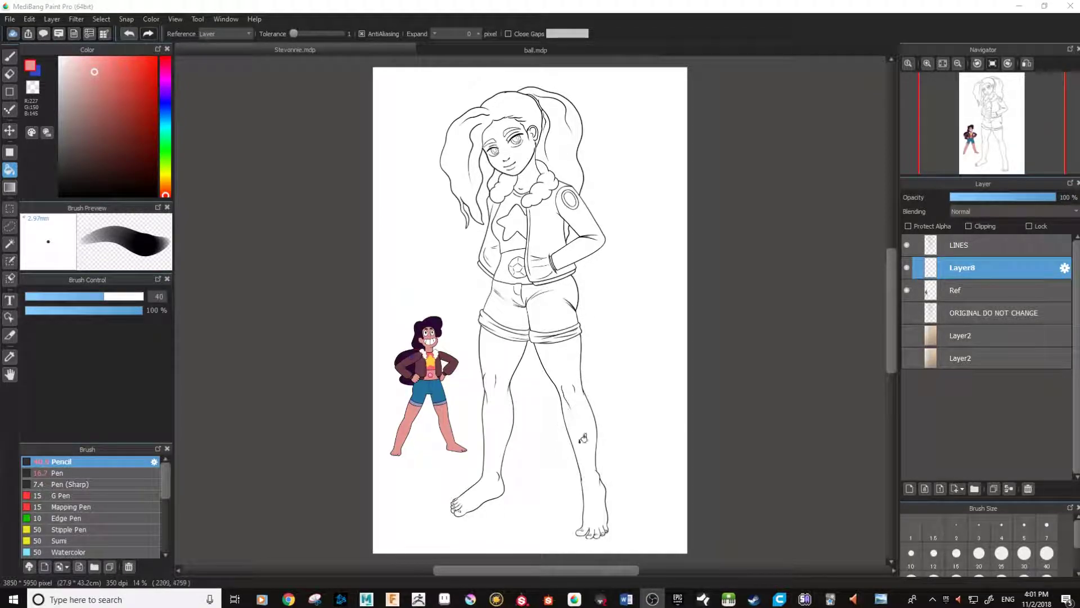
Examine the coloured reference character and compare it with the uncoloured line art's hair, face, jacket, shorts and legs
{"action": "scroll", "coordinate": [625, 305], "scroll_direction": "up", "scroll_amount": 6}
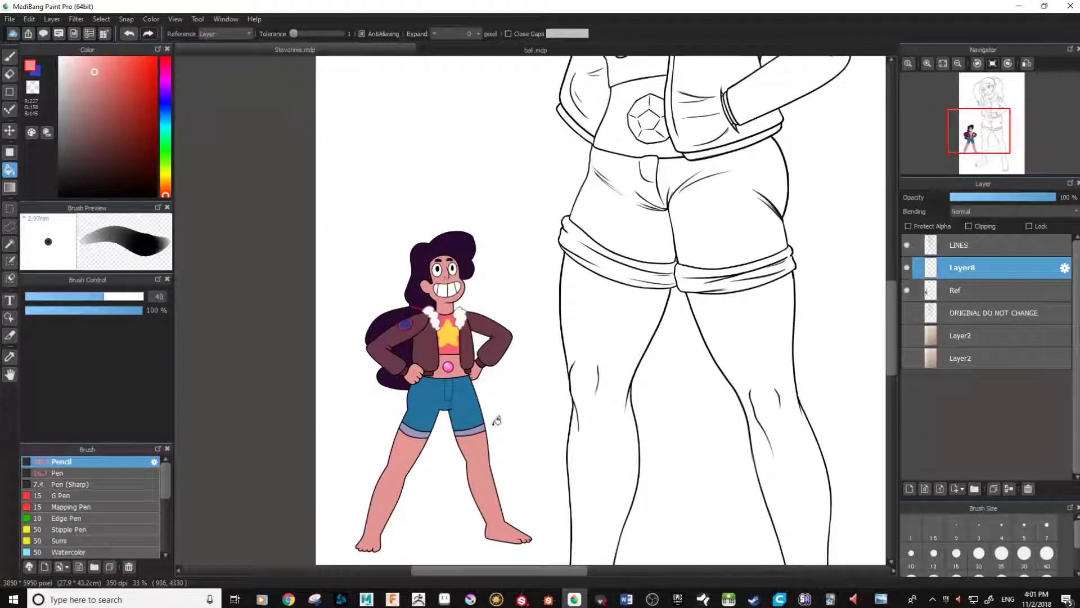
{"action": "scroll", "coordinate": [572, 258], "scroll_direction": "up", "scroll_amount": 2}
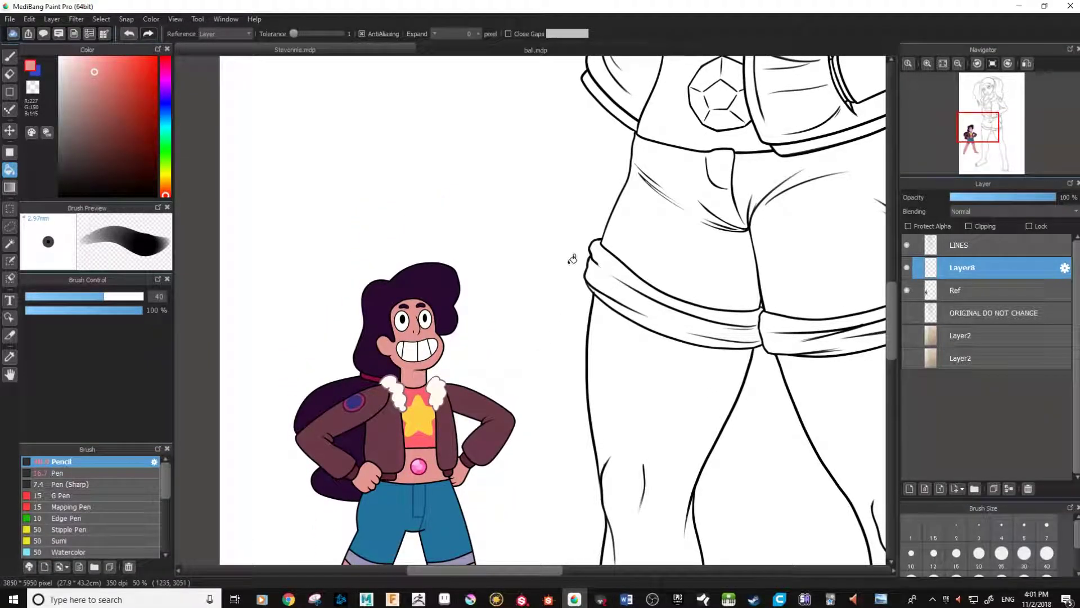
{"action": "scroll", "coordinate": [582, 361], "scroll_direction": "down", "scroll_amount": 2}
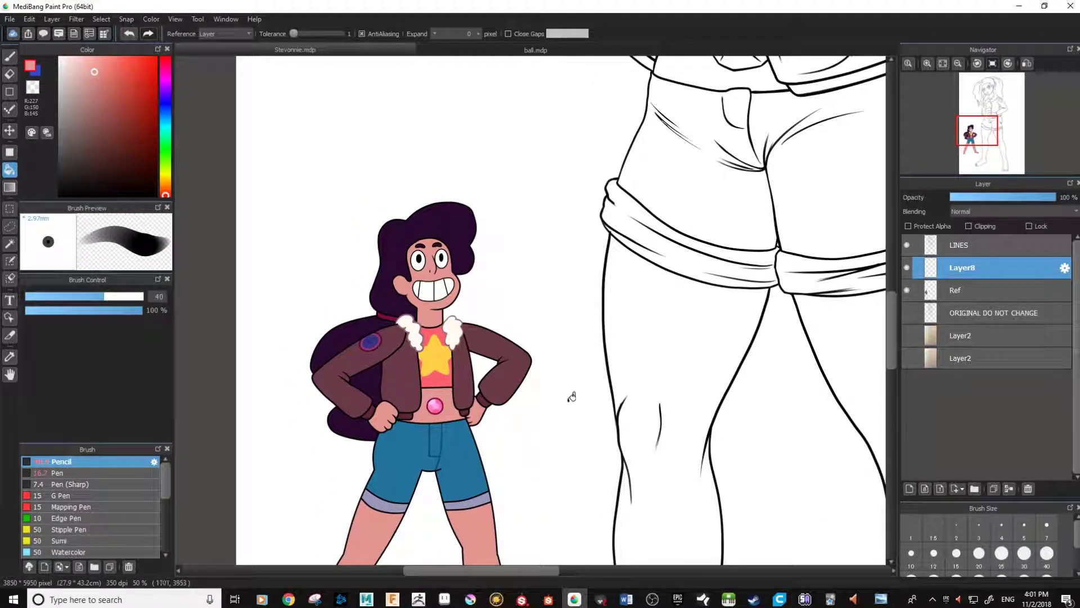
{"action": "left_click_drag", "start_coordinate": [558, 329], "coordinate": [560, 372]}
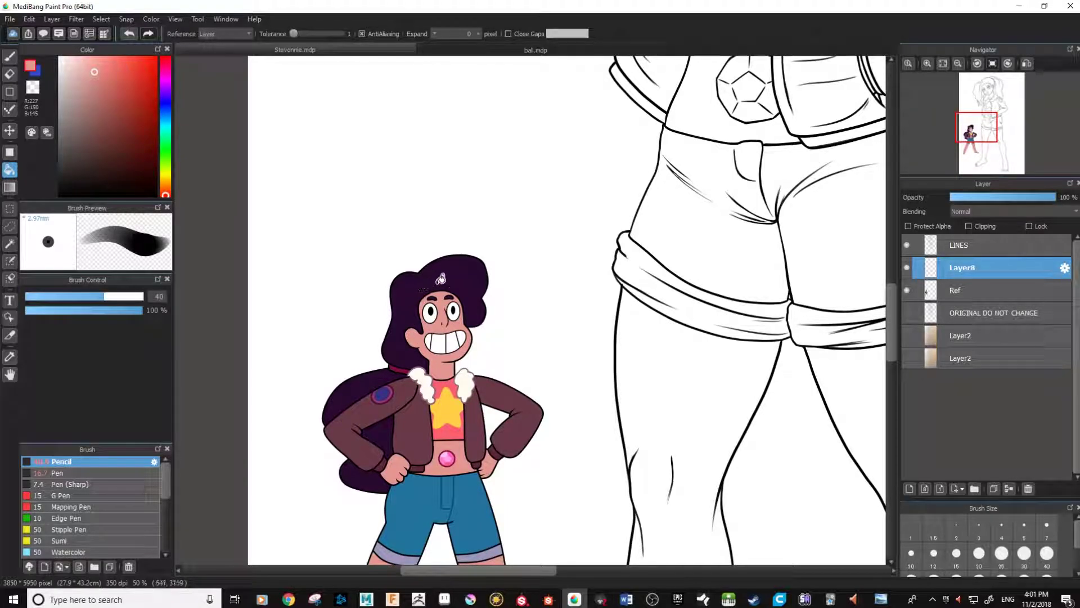
{"action": "scroll", "coordinate": [453, 484], "scroll_direction": "down", "scroll_amount": 3}
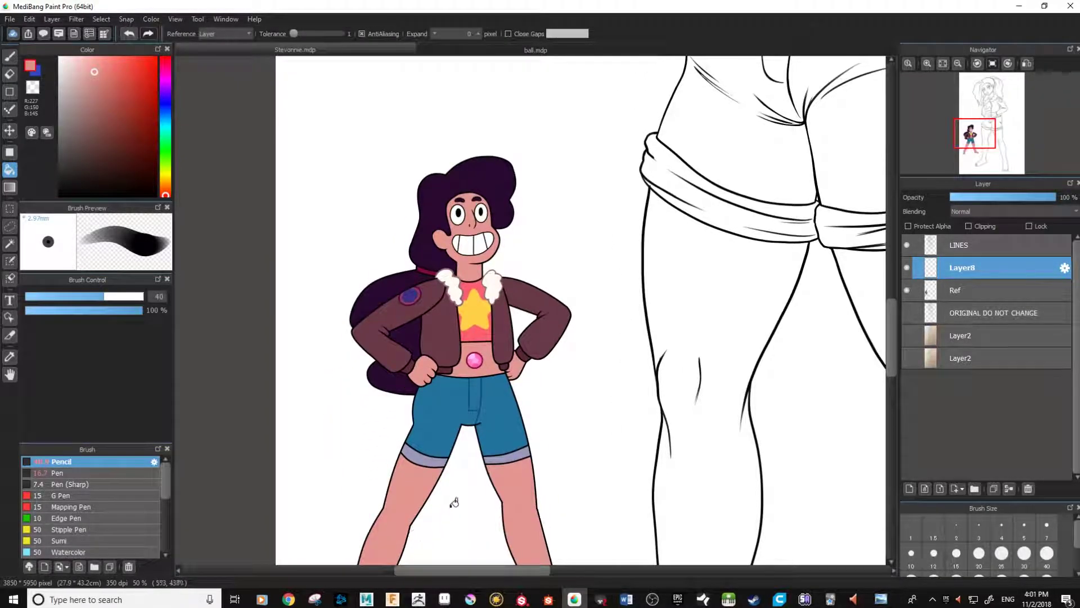
{"action": "left_click_drag", "start_coordinate": [599, 231], "coordinate": [545, 432]}
{"action": "left_click_drag", "start_coordinate": [640, 206], "coordinate": [670, 281]}
{"action": "scroll", "coordinate": [628, 252], "scroll_direction": "up", "scroll_amount": 10}
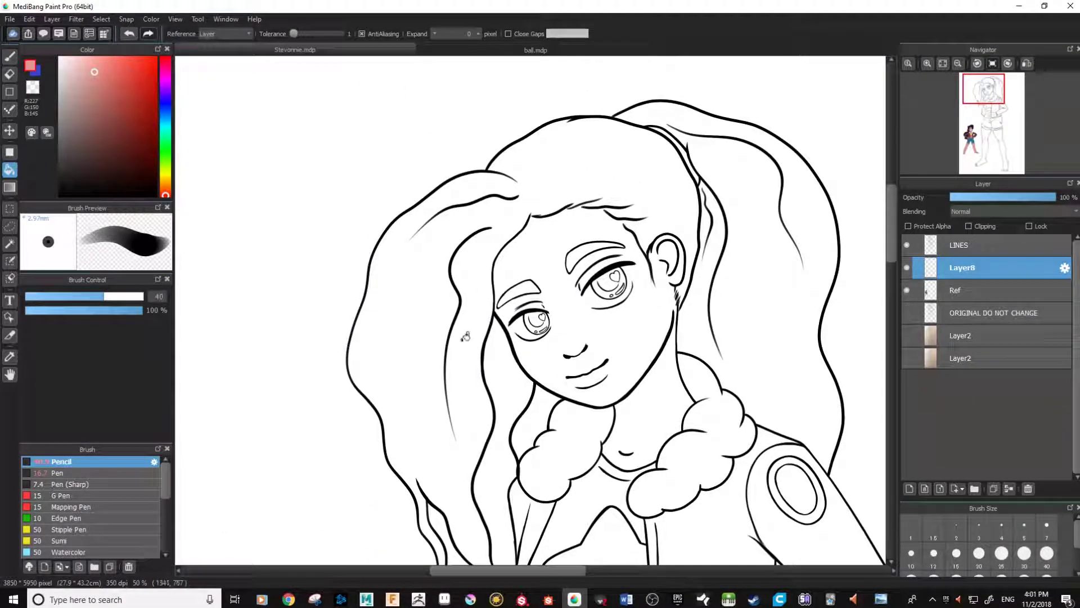
{"action": "scroll", "coordinate": [584, 257], "scroll_direction": "down", "scroll_amount": 10}
{"action": "scroll", "coordinate": [583, 257], "scroll_direction": "down", "scroll_amount": 3}
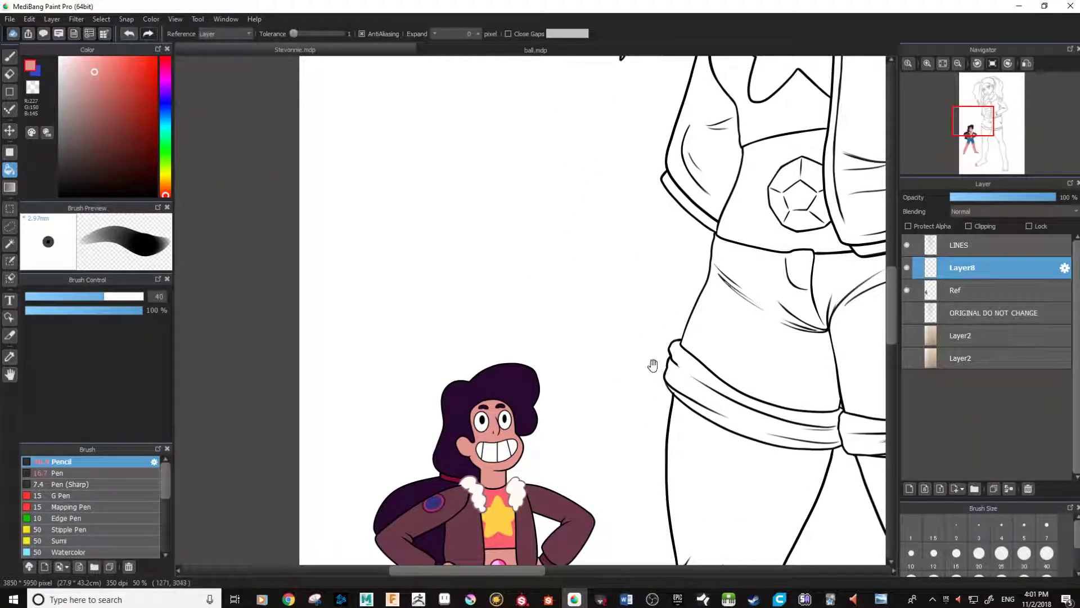
{"action": "left_click_drag", "start_coordinate": [656, 364], "coordinate": [571, 438]}
{"action": "scroll", "coordinate": [647, 361], "scroll_direction": "down", "scroll_amount": 2}
{"action": "left_click_drag", "start_coordinate": [600, 79], "coordinate": [599, 215]}
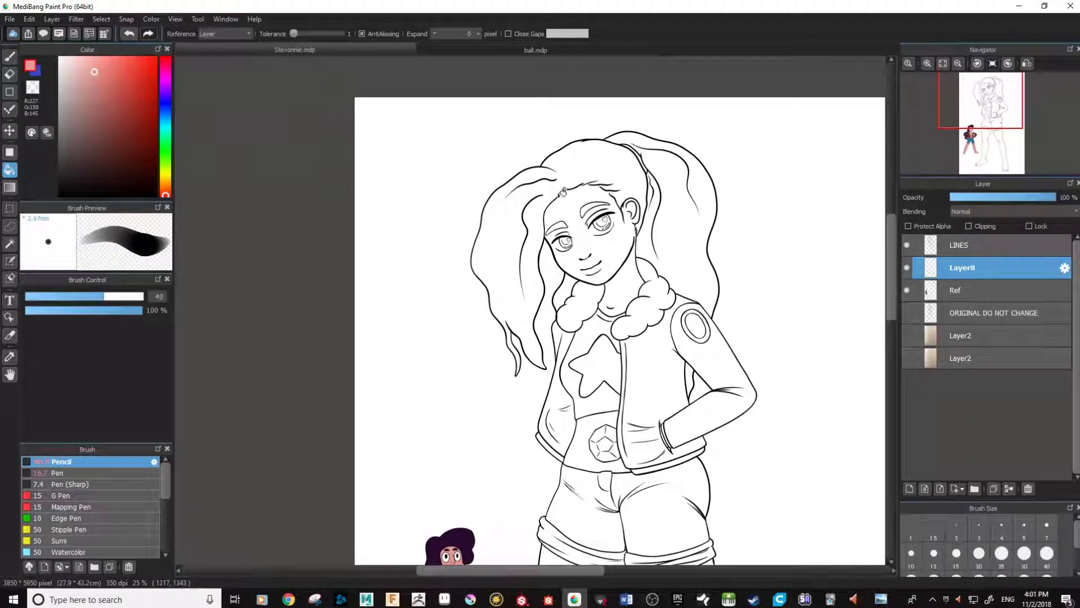
{"action": "scroll", "coordinate": [634, 419], "scroll_direction": "down", "scroll_amount": 5}
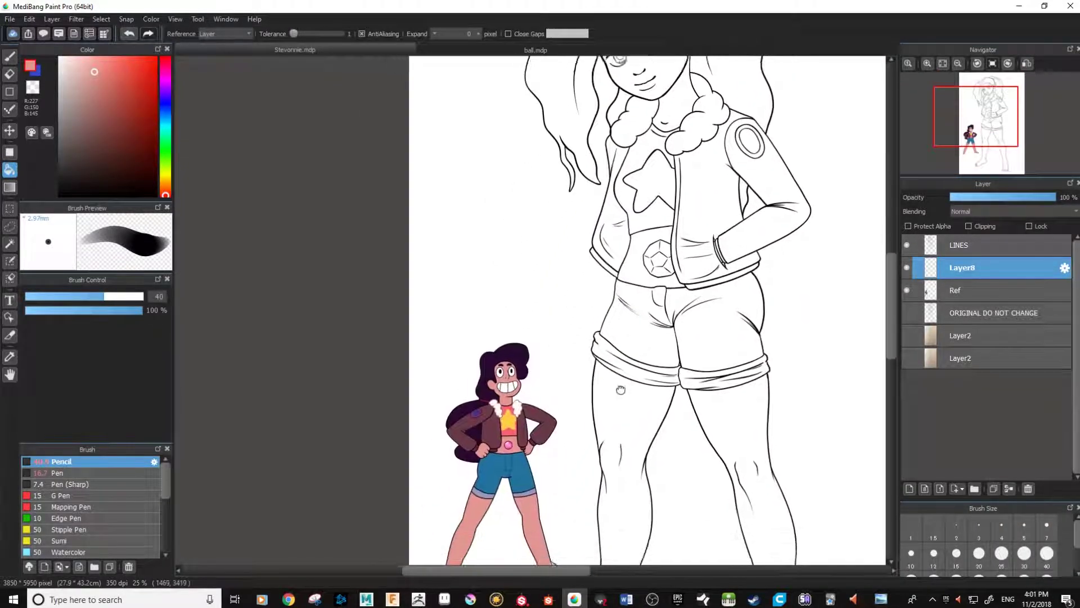
{"action": "scroll", "coordinate": [656, 388], "scroll_direction": "up", "scroll_amount": 3}
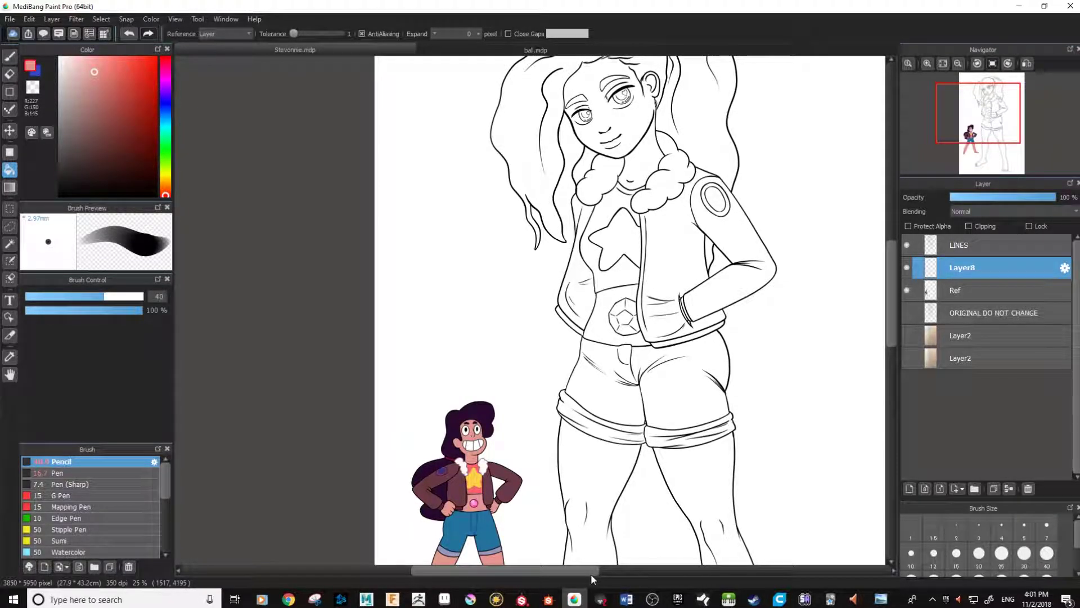
{"action": "scroll", "coordinate": [653, 382], "scroll_direction": "up", "scroll_amount": 3}
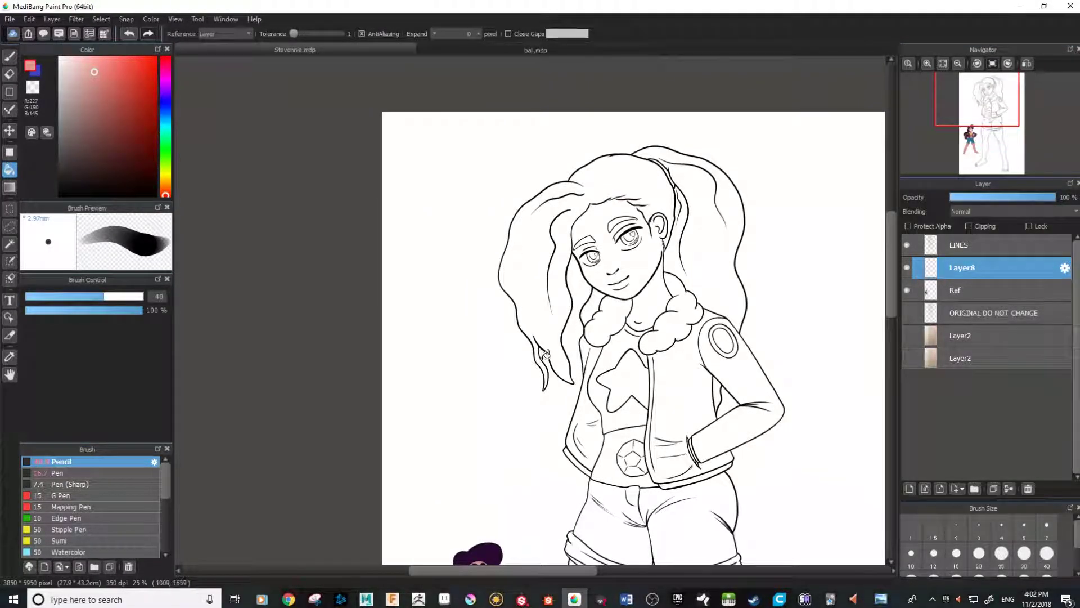
{"action": "scroll", "coordinate": [598, 437], "scroll_direction": "down", "scroll_amount": 8}
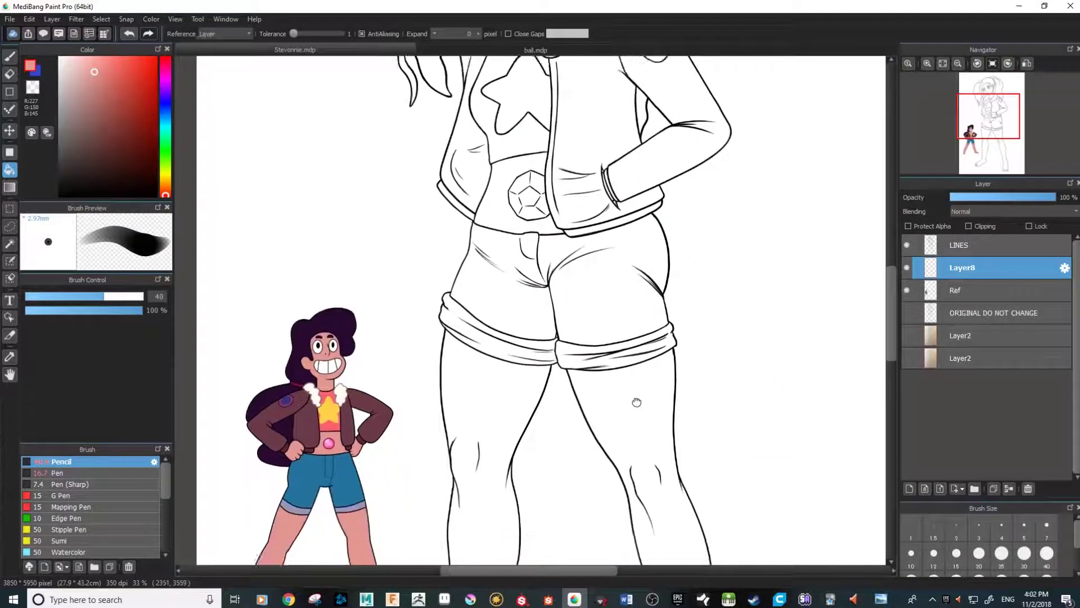
{"action": "scroll", "coordinate": [608, 344], "scroll_direction": "up", "scroll_amount": 3}
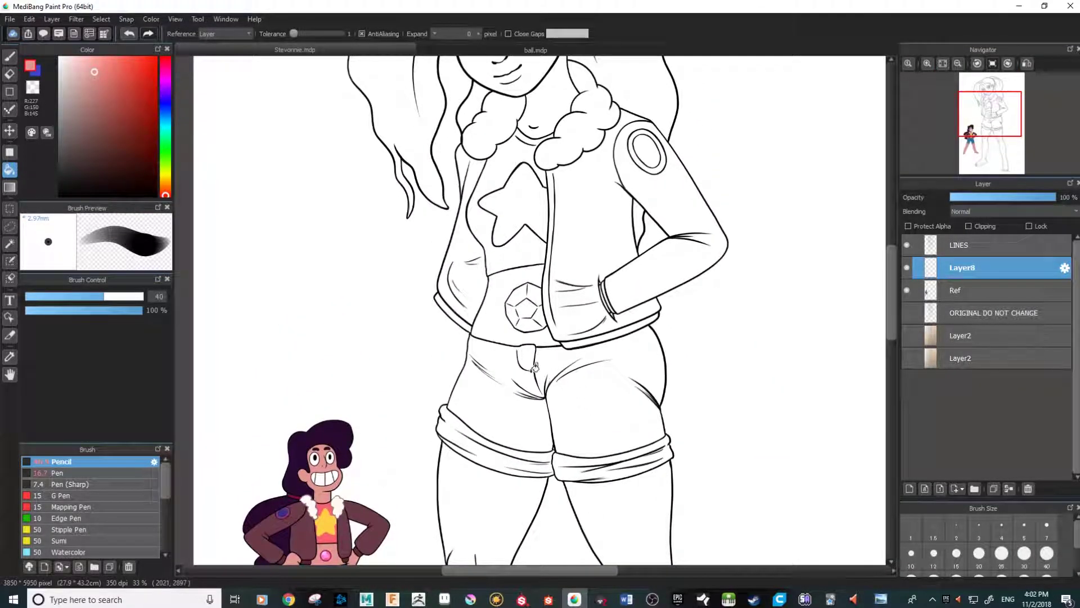
Switch to the Pencil brush in black and draw an arrow on the blank canvas pointing down toward the character's right-hand ponytail
{"action": "scroll", "coordinate": [532, 314], "scroll_direction": "down", "scroll_amount": 1}
{"action": "left_click_drag", "start_coordinate": [615, 283], "coordinate": [609, 387]}
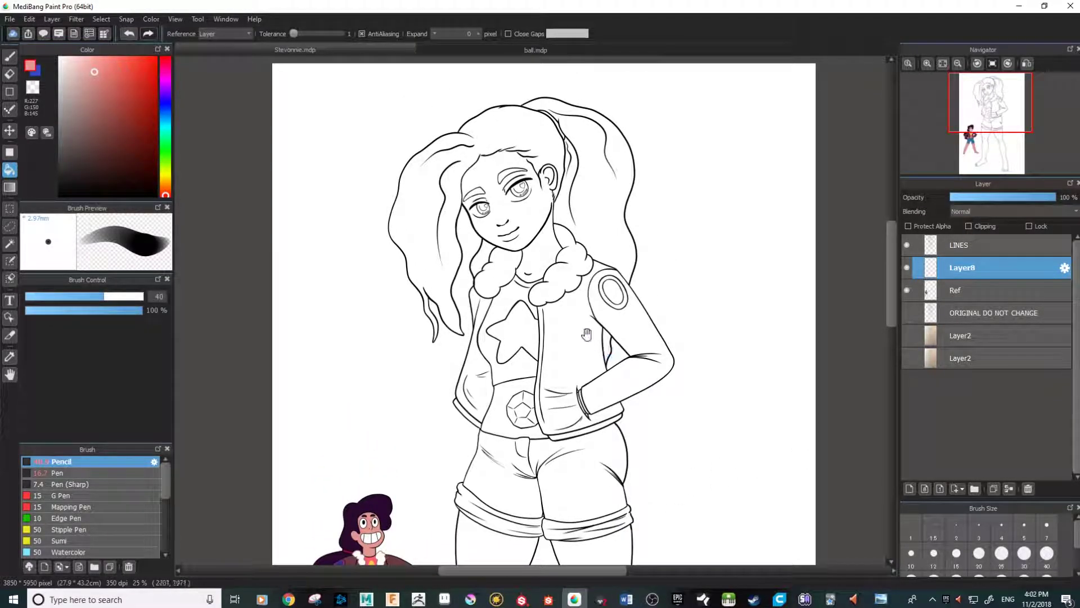
{"action": "left_click_drag", "start_coordinate": [588, 339], "coordinate": [605, 383]}
{"action": "key", "text": "b"}
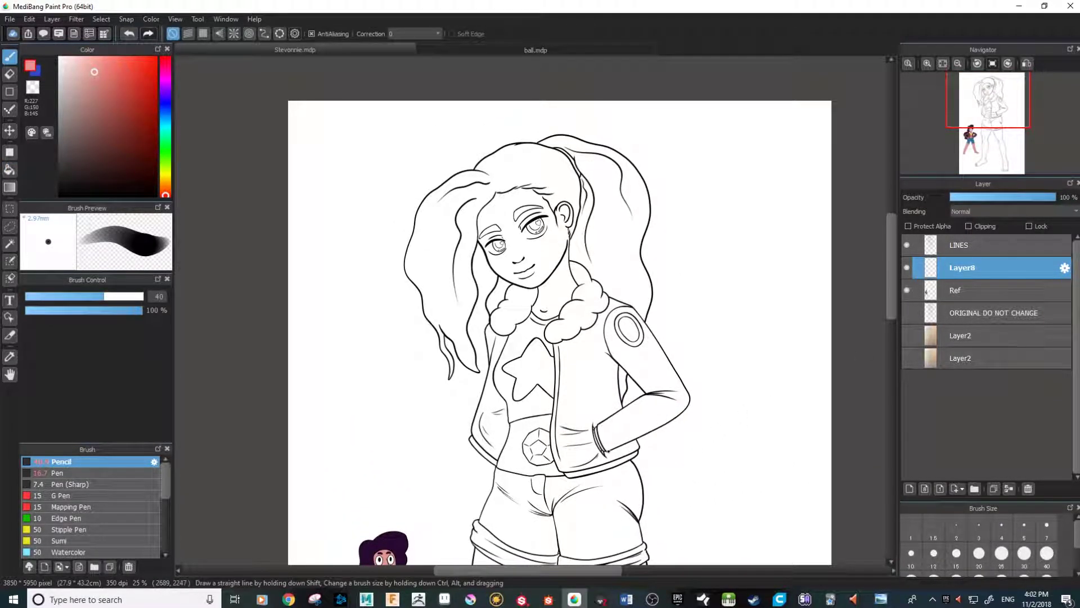
{"action": "left_click_drag", "start_coordinate": [92, 149], "coordinate": [40, 328]}
{"action": "scroll", "coordinate": [565, 363], "scroll_direction": "up", "scroll_amount": 2}
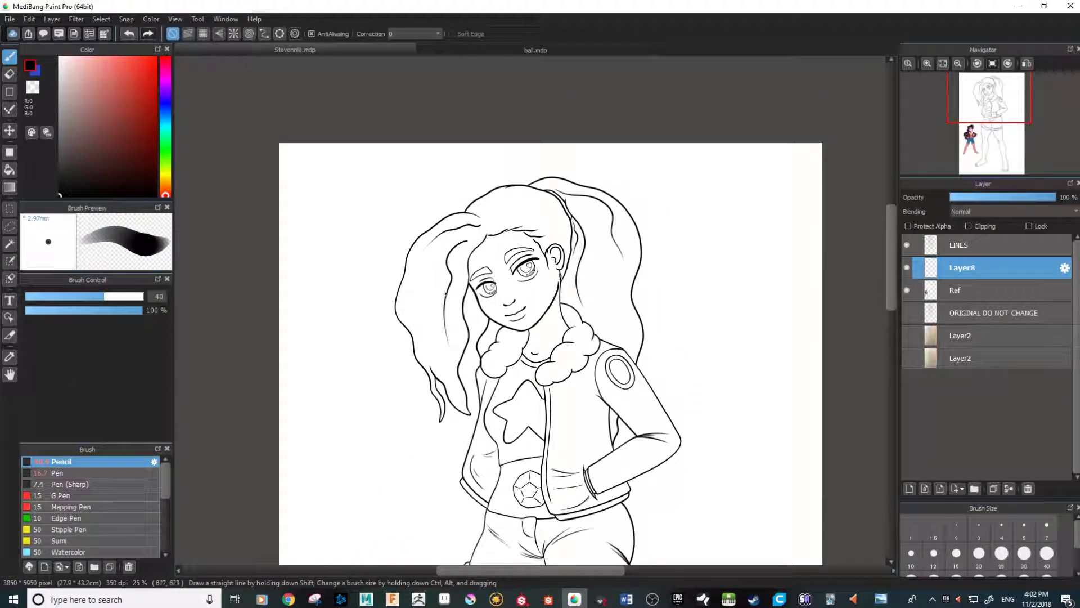
{"action": "left_click_drag", "start_coordinate": [578, 389], "coordinate": [560, 314]}
{"action": "left_click_drag", "start_coordinate": [557, 399], "coordinate": [573, 466]}
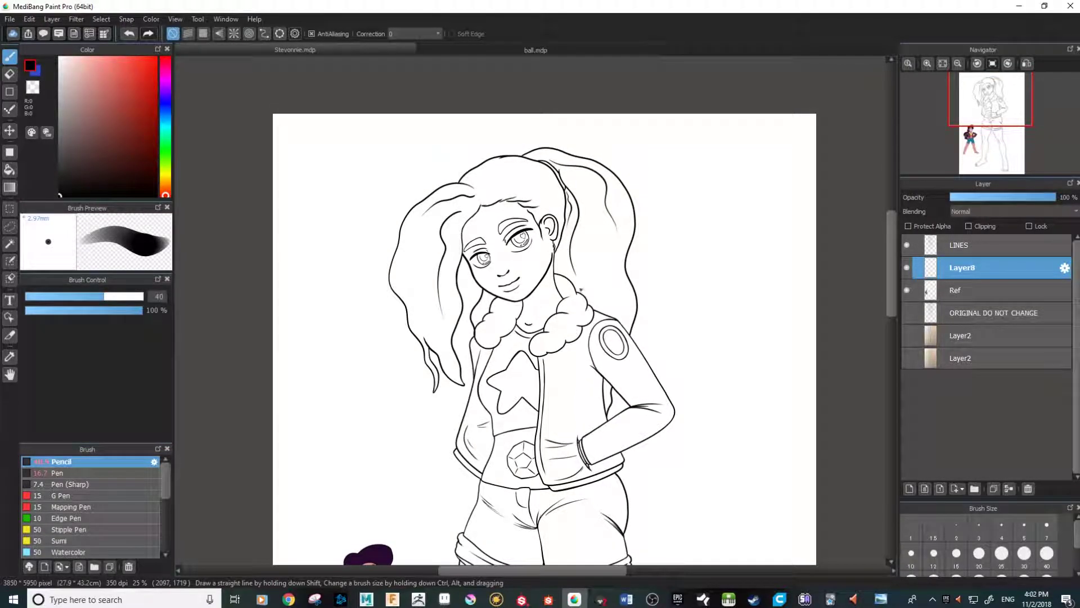
{"action": "mouse_move", "coordinate": [775, 137]}
{"action": "left_mouse_down"}
{"action": "mouse_move", "coordinate": [693, 195]}
{"action": "mouse_move", "coordinate": [698, 225]}
{"action": "left_mouse_up"}
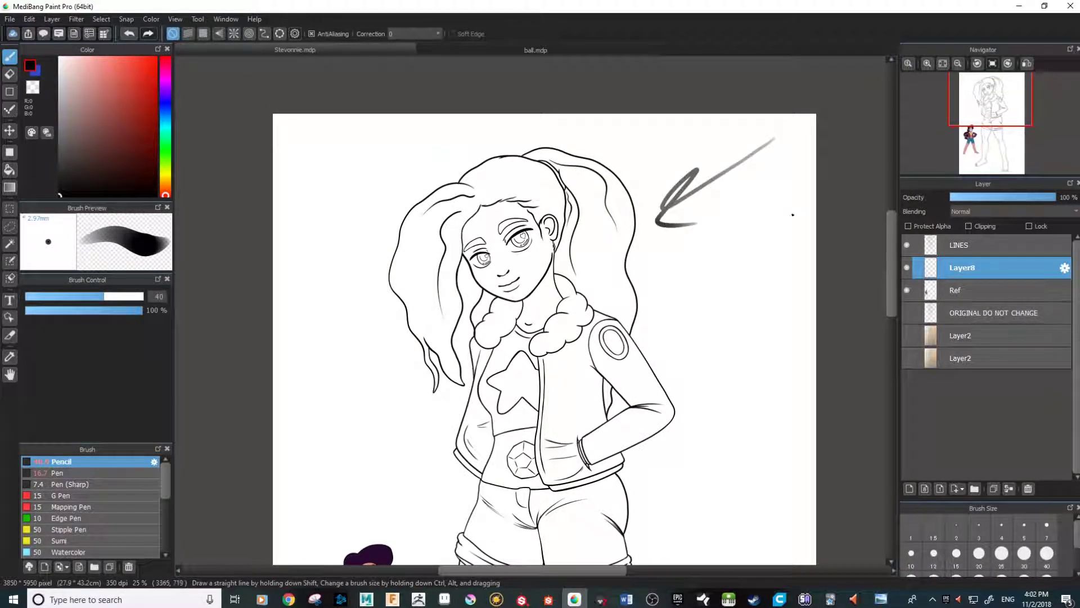
Try a wavy pencil stroke following the outer edge of the left-hand hair, and undo it
{"action": "mouse_move", "coordinate": [655, 415]}
{"action": "left_mouse_down"}
{"action": "mouse_move", "coordinate": [671, 297]}
{"action": "mouse_move", "coordinate": [633, 433]}
{"action": "mouse_move", "coordinate": [692, 337]}
{"action": "left_mouse_up"}
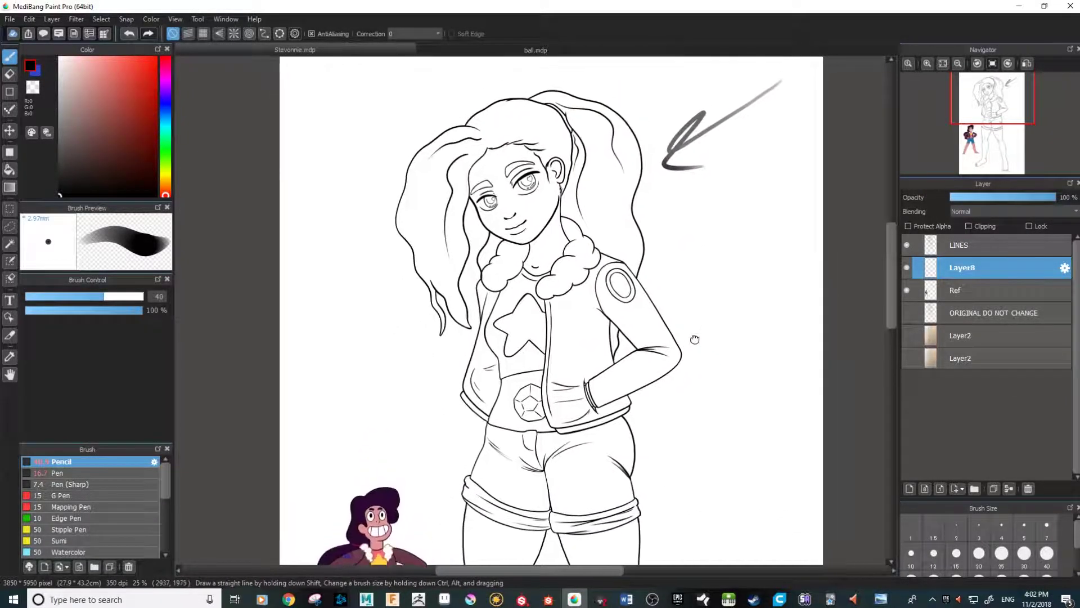
{"action": "mouse_move", "coordinate": [690, 454]}
{"action": "left_mouse_down"}
{"action": "mouse_move", "coordinate": [690, 282]}
{"action": "mouse_move", "coordinate": [544, 406]}
{"action": "left_mouse_up"}
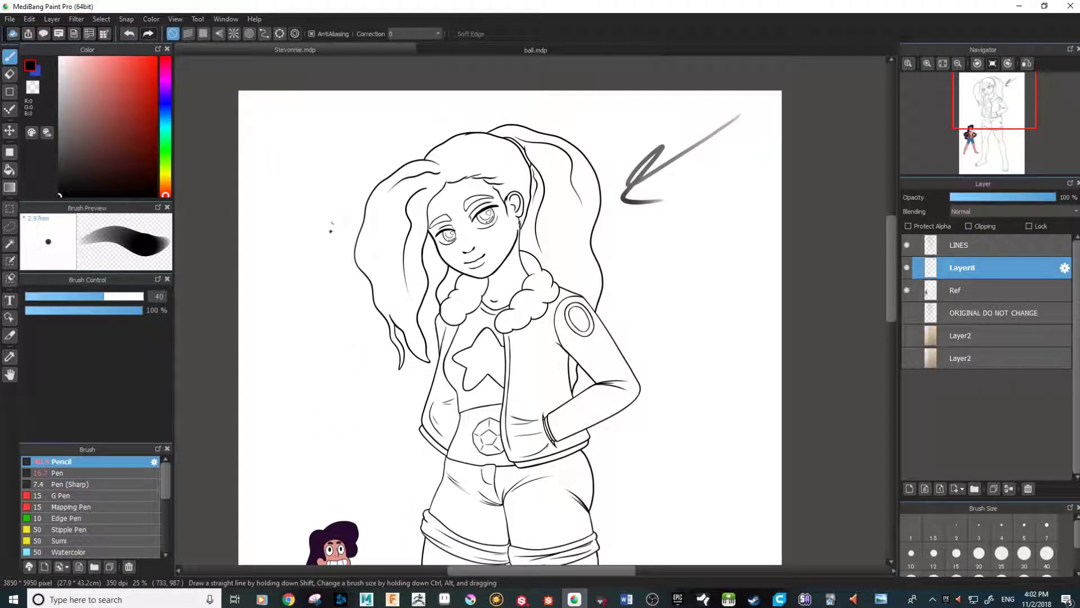
{"action": "mouse_move", "coordinate": [359, 391]}
{"action": "left_mouse_down"}
{"action": "mouse_move", "coordinate": [325, 269]}
{"action": "mouse_move", "coordinate": [339, 153]}
{"action": "left_mouse_up"}
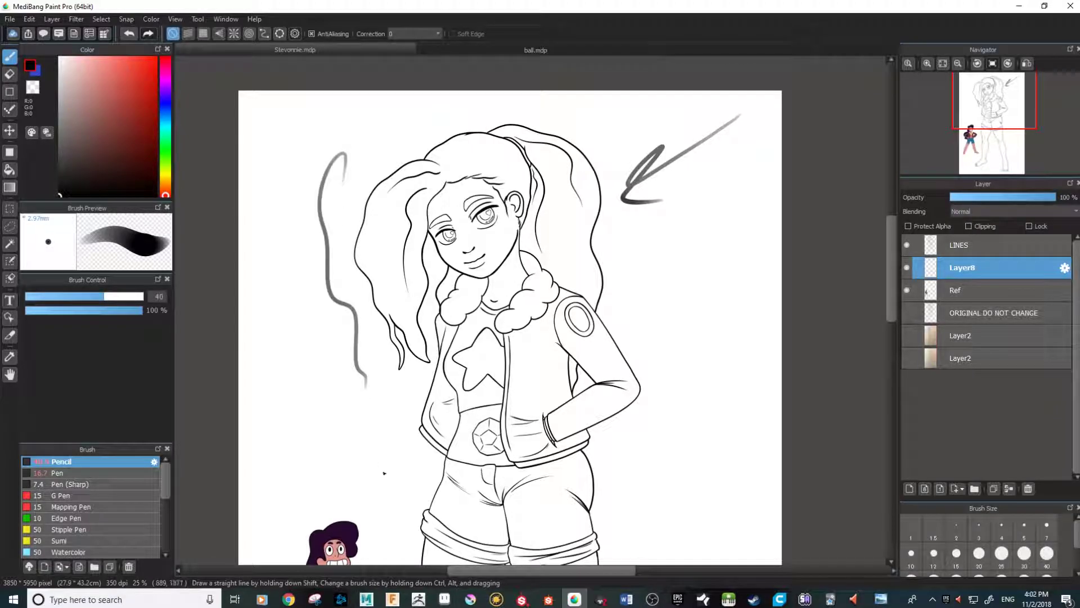
{"action": "key", "text": "ctrl+z"}
Try long pencil strokes along the outer and inner sides of the character's left-hand leg, and undo them
{"action": "left_click_drag", "start_coordinate": [545, 452], "coordinate": [597, 207]}
{"action": "left_click_drag", "start_coordinate": [577, 269], "coordinate": [575, 331]}
{"action": "left_click_drag", "start_coordinate": [473, 355], "coordinate": [483, 260]}
{"action": "left_click_drag", "start_coordinate": [494, 364], "coordinate": [495, 383]}
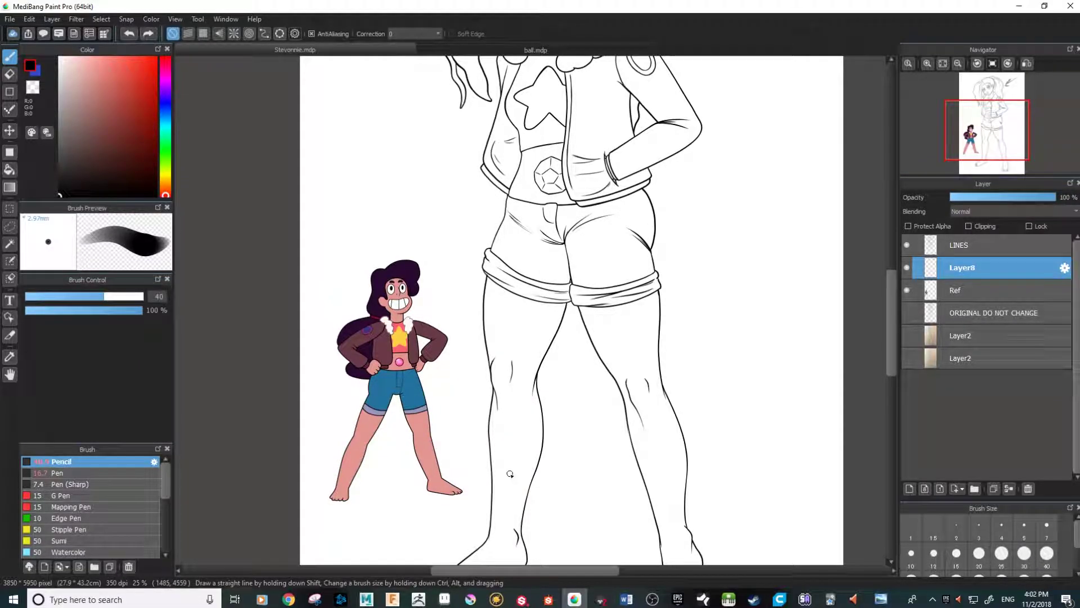
{"action": "left_click_drag", "start_coordinate": [470, 433], "coordinate": [465, 214]}
{"action": "left_click_drag", "start_coordinate": [568, 485], "coordinate": [574, 346]}
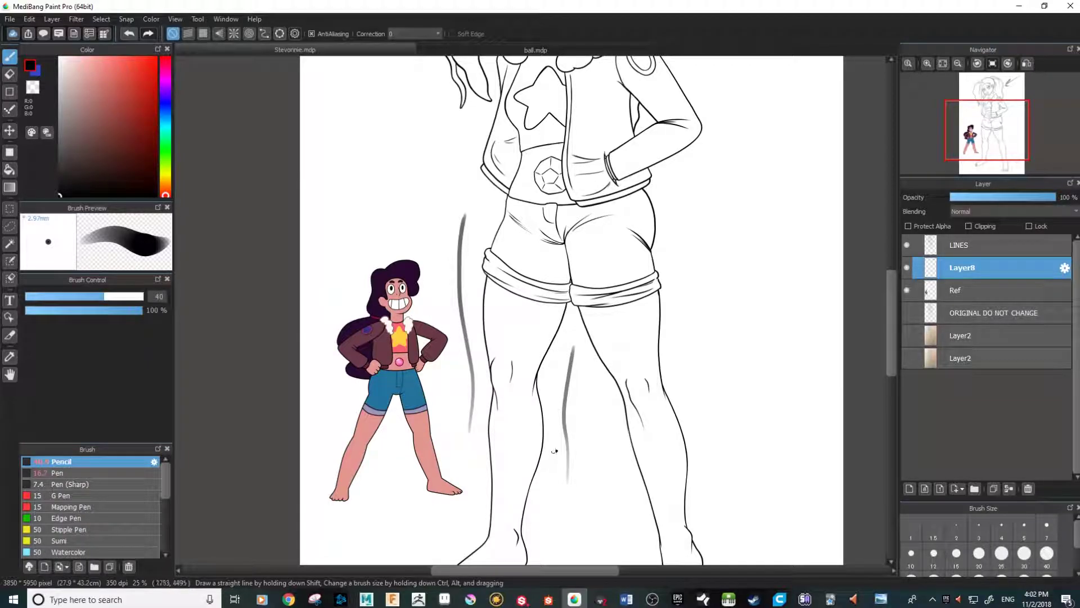
{"action": "left_click_drag", "start_coordinate": [603, 293], "coordinate": [587, 359]}
{"action": "key", "text": "ctrl+z"}
{"action": "key", "text": "ctrl+z"}
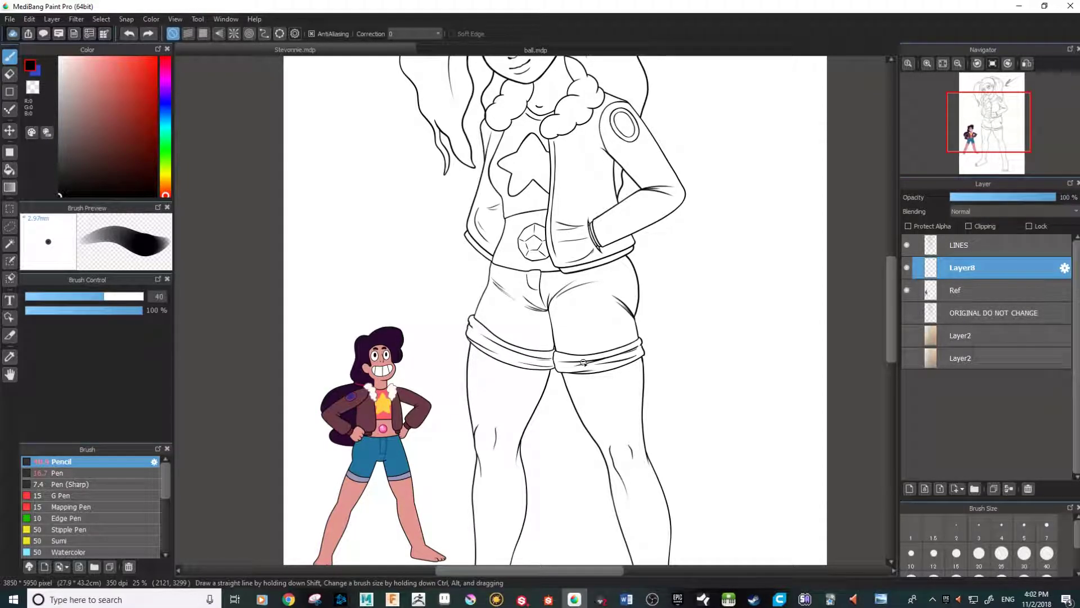
Examine the character's line art and brown skin fill from head to legs against the coloured reference
{"action": "left_click_drag", "start_coordinate": [619, 293], "coordinate": [603, 389]}
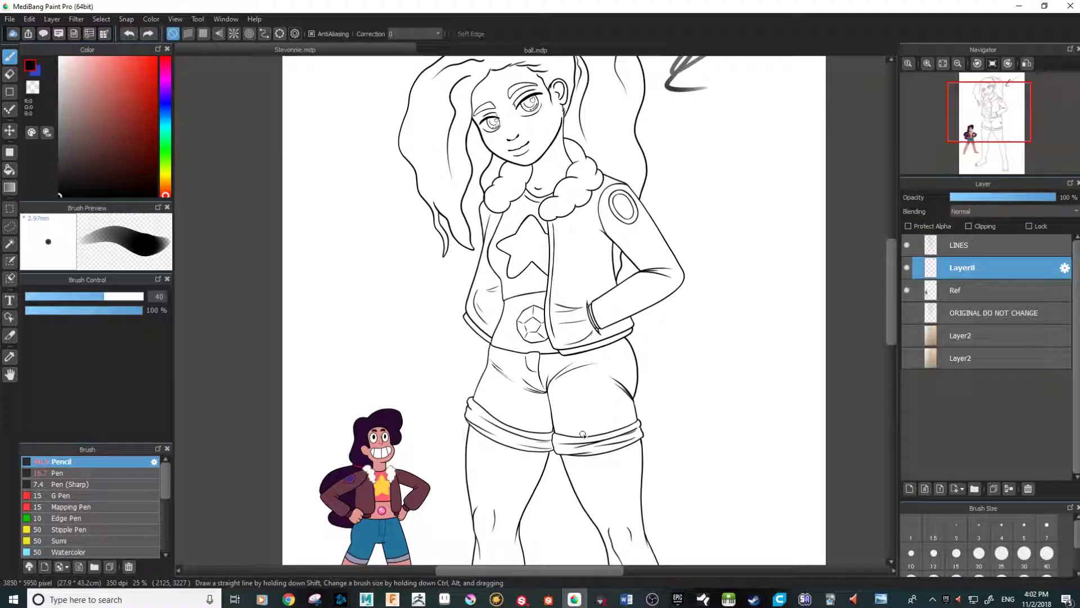
{"action": "left_click_drag", "start_coordinate": [583, 432], "coordinate": [578, 501]}
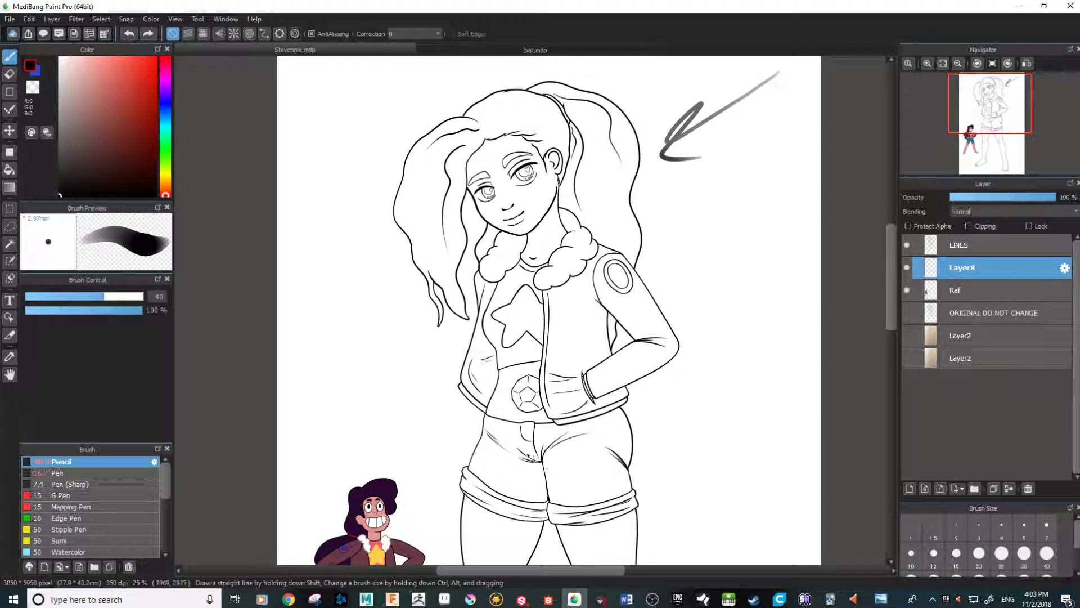
{"action": "scroll", "coordinate": [482, 275], "scroll_direction": "up", "scroll_amount": 5}
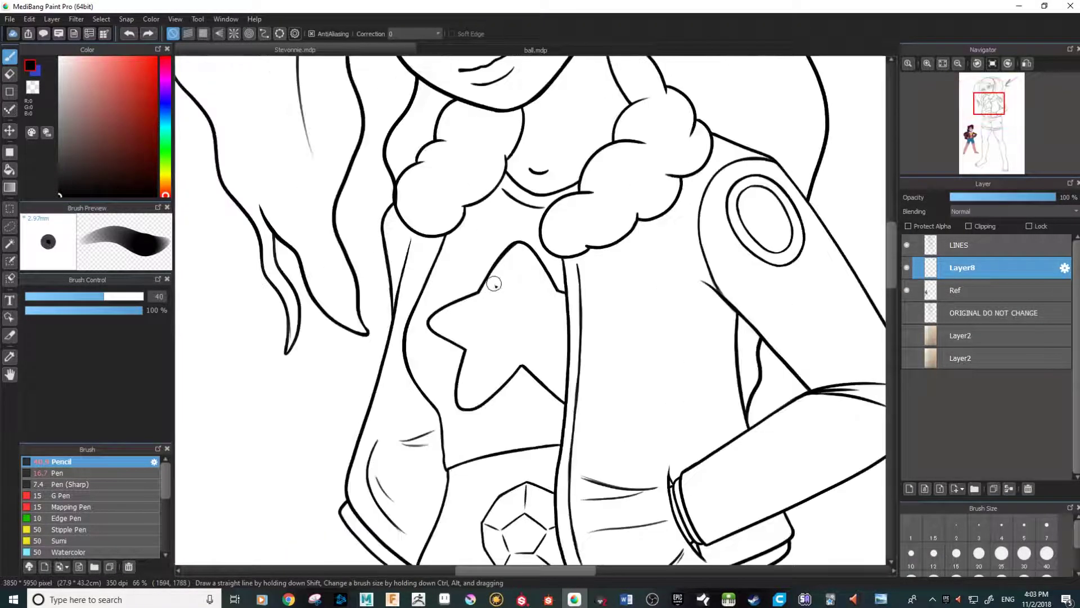
{"action": "scroll", "coordinate": [462, 241], "scroll_direction": "down", "scroll_amount": 6}
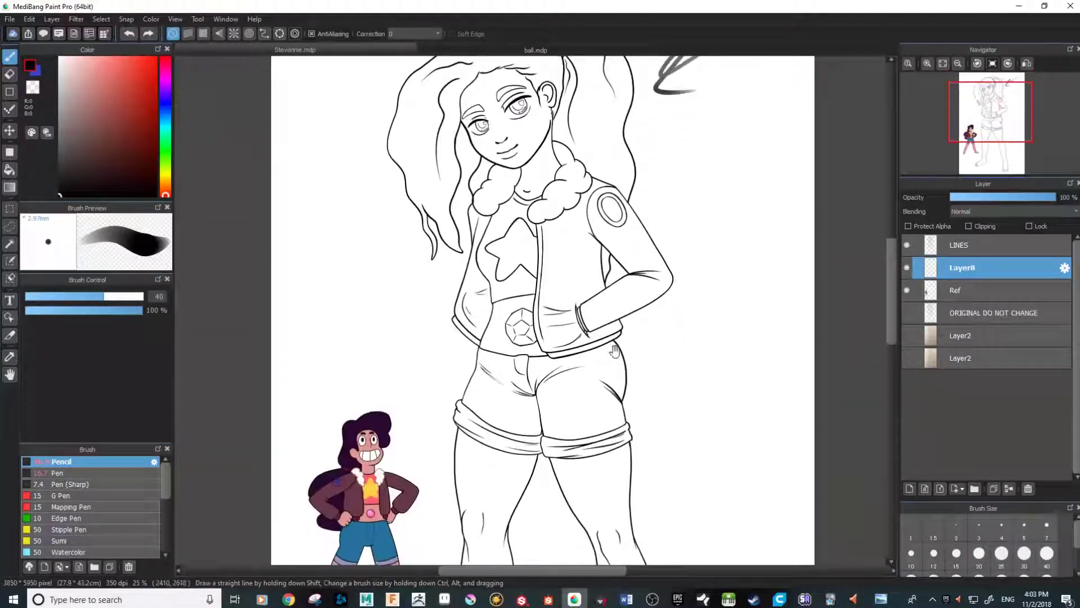
{"action": "left_click_drag", "start_coordinate": [621, 351], "coordinate": [622, 348]}
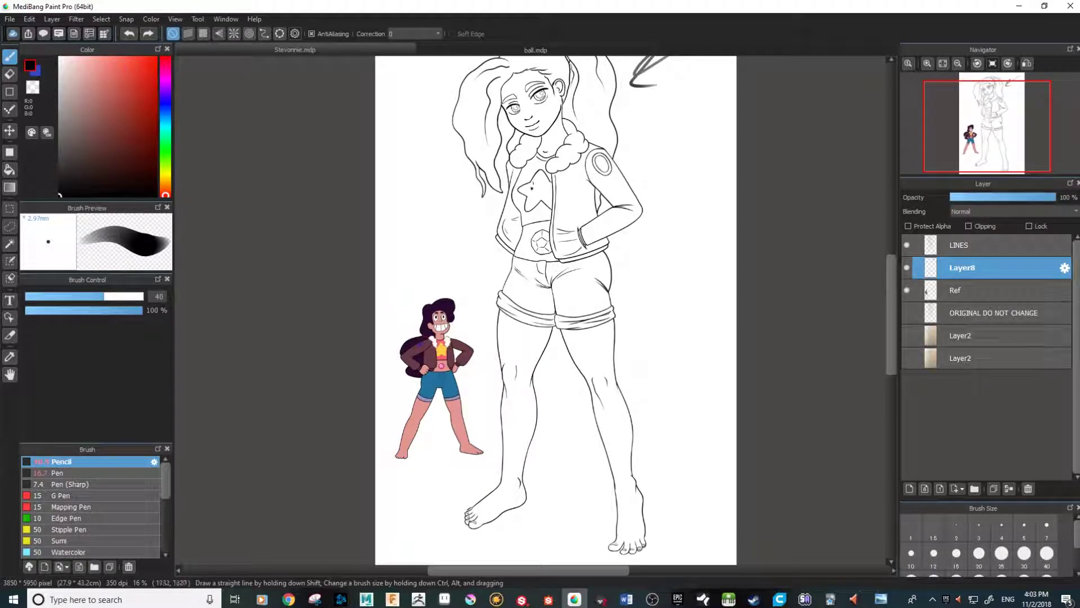
{"action": "scroll", "coordinate": [549, 219], "scroll_direction": "up", "scroll_amount": 3}
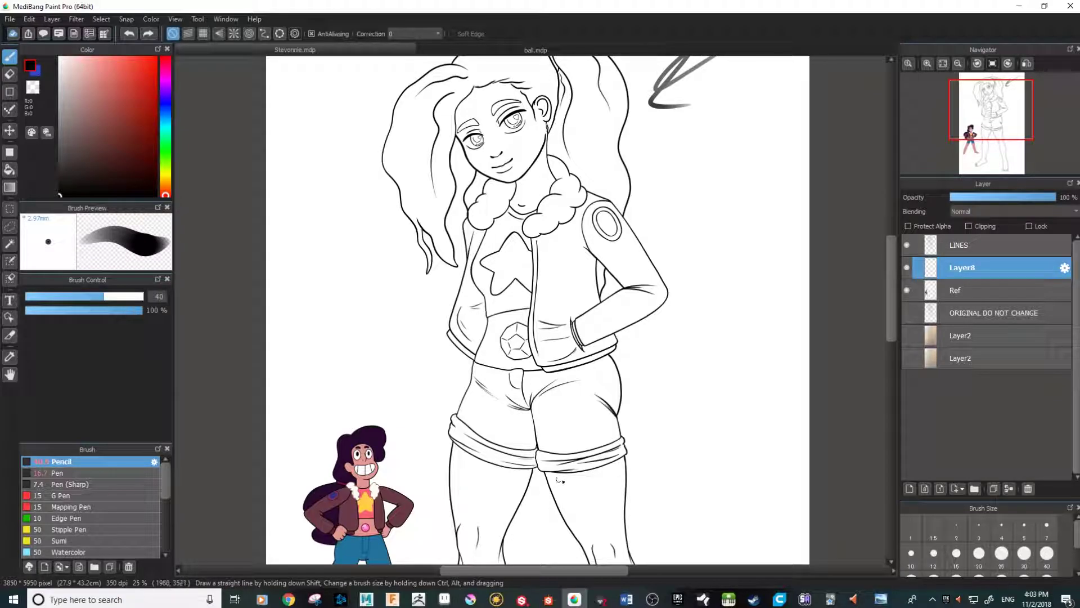
{"action": "left_click_drag", "start_coordinate": [576, 435], "coordinate": [638, 440]}
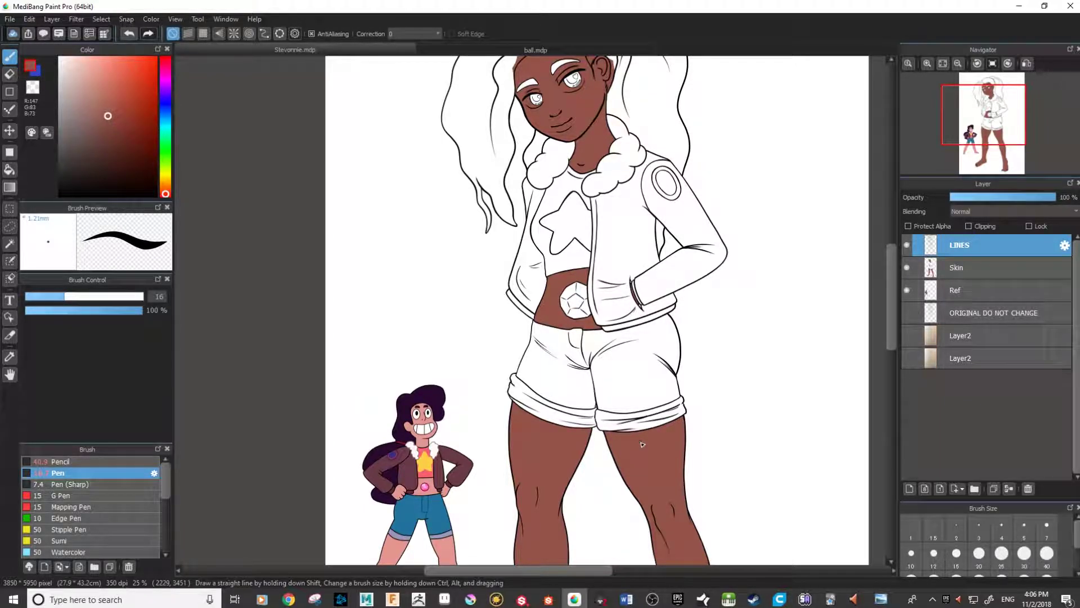
{"action": "left_click_drag", "start_coordinate": [699, 420], "coordinate": [635, 297]}
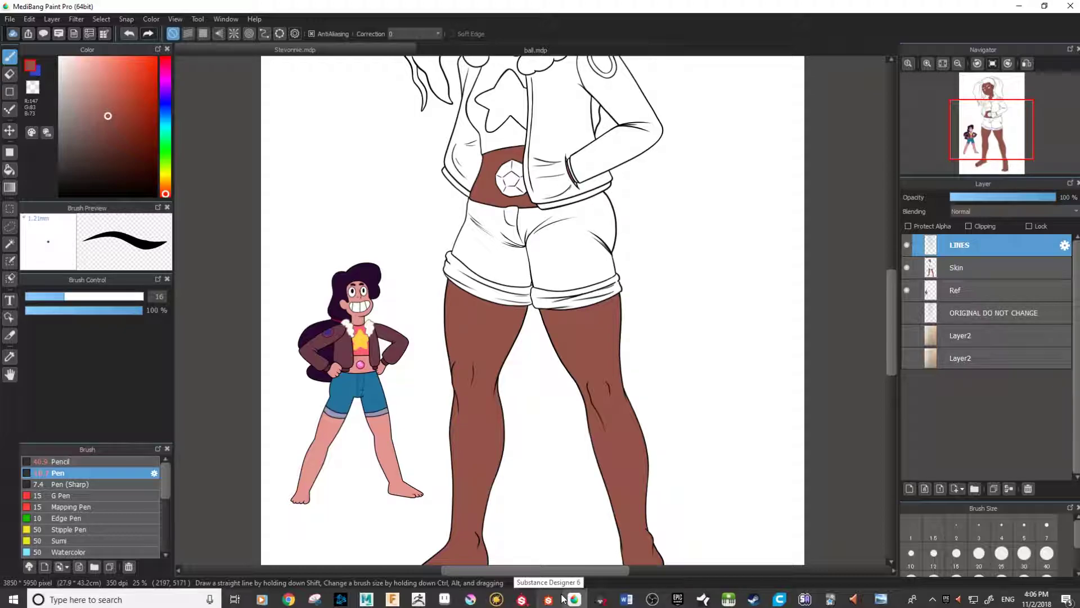
{"action": "left_click_drag", "start_coordinate": [596, 288], "coordinate": [603, 475]}
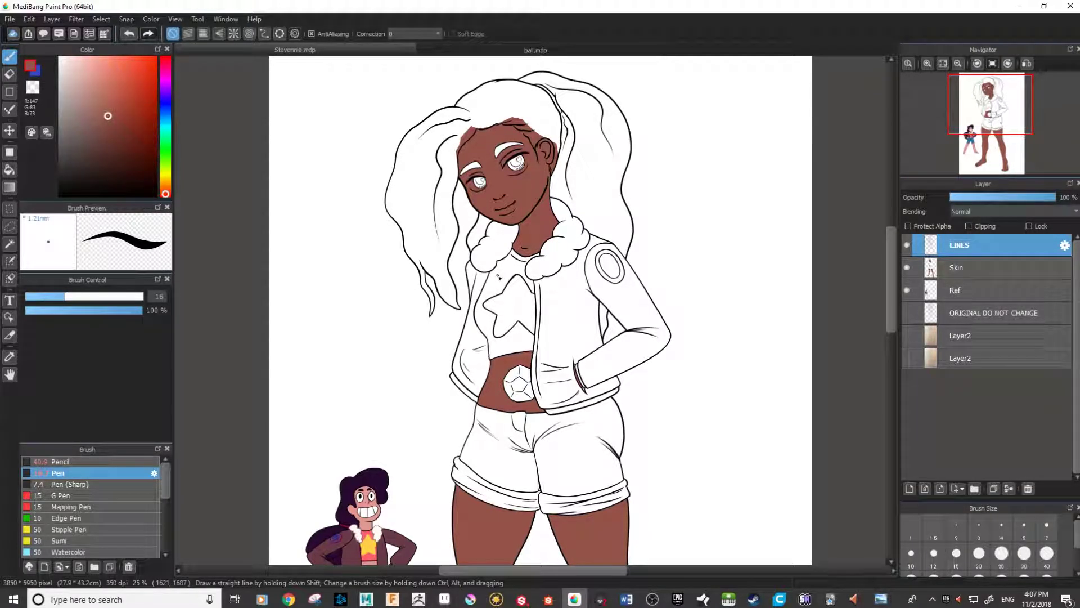
{"action": "left_click_drag", "start_coordinate": [565, 446], "coordinate": [673, 248]}
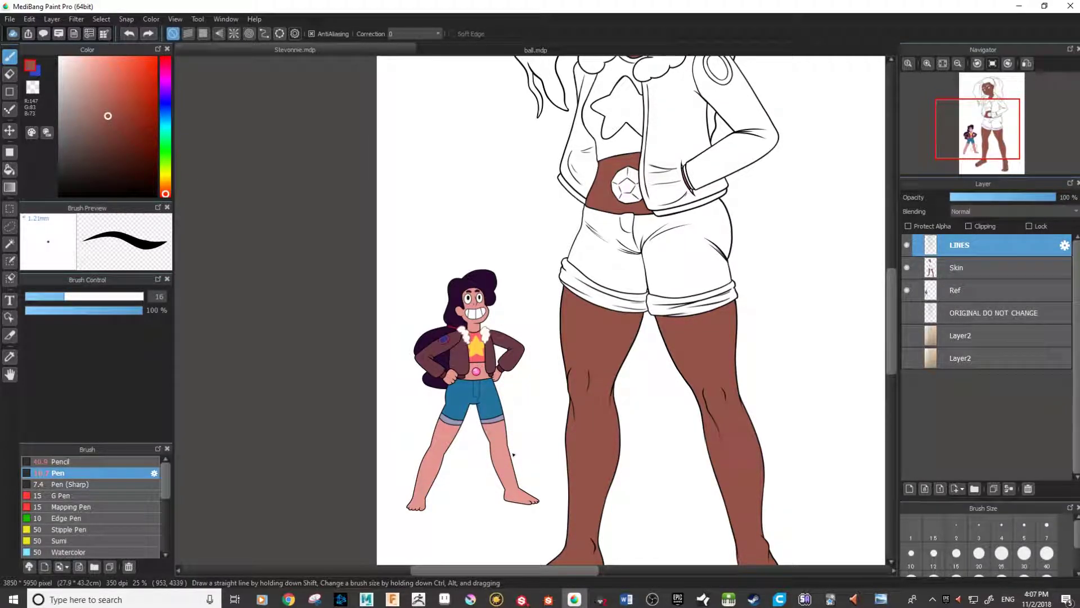
Sample the skin colour from the reference's leg, shift its hue slightly toward orange and darken it to brown
{"action": "scroll", "coordinate": [522, 468], "scroll_direction": "up", "scroll_amount": 3}
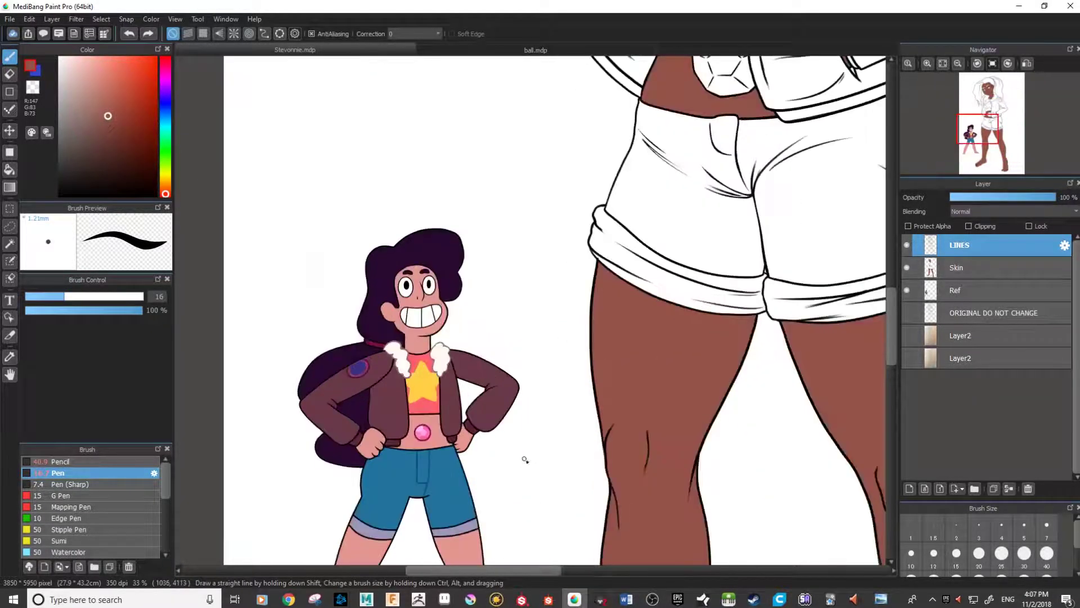
{"action": "left_click", "coordinate": [543, 415], "text": "alt"}
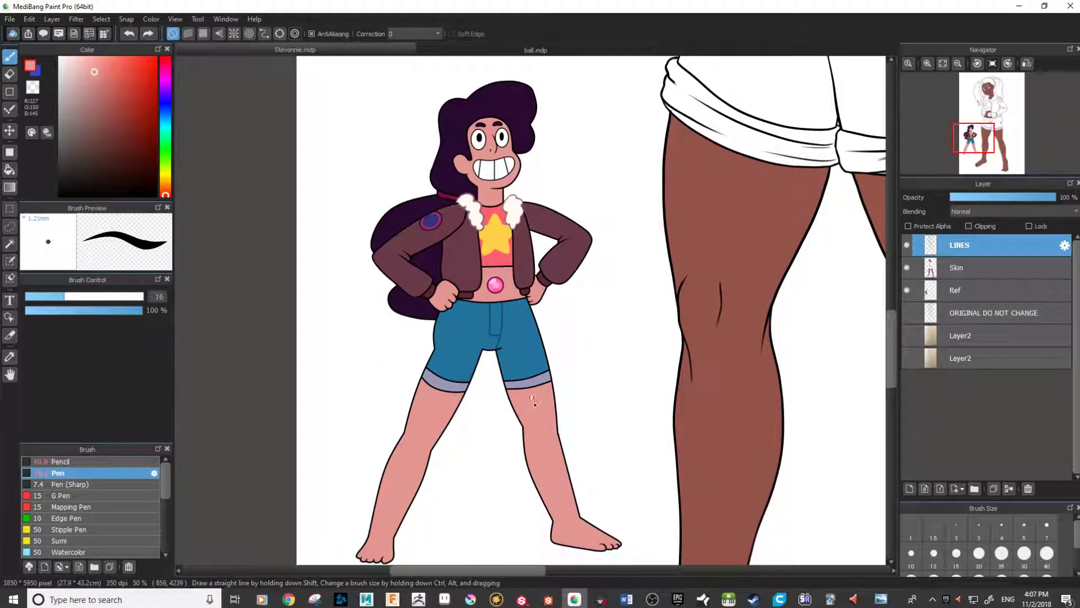
{"action": "left_click_drag", "start_coordinate": [282, 270], "coordinate": [418, 423]}
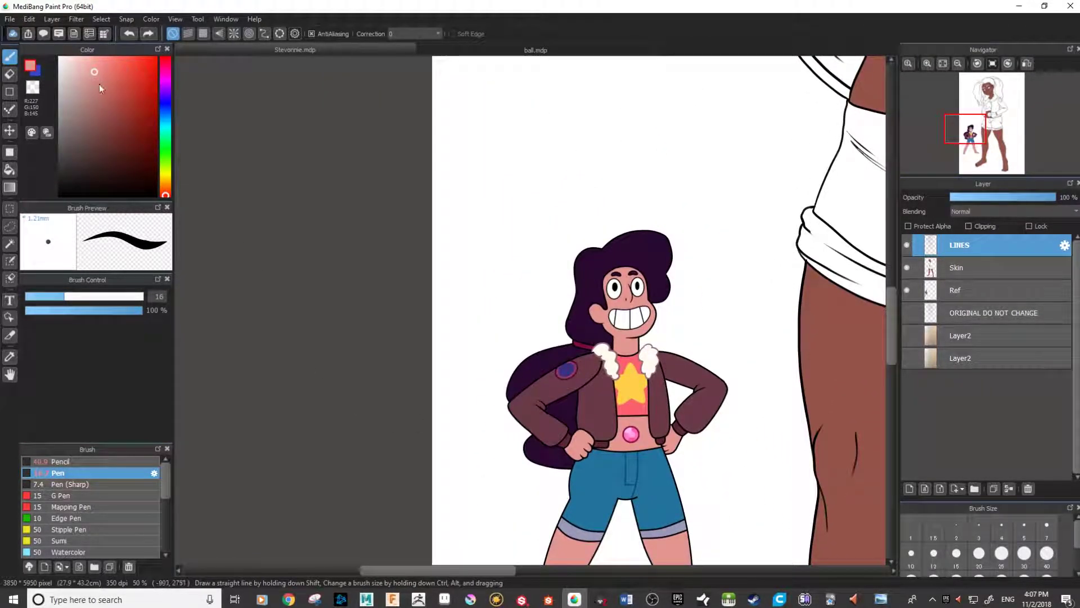
{"action": "left_click", "coordinate": [165, 192]}
{"action": "left_click_drag", "start_coordinate": [165, 194], "coordinate": [166, 197]}
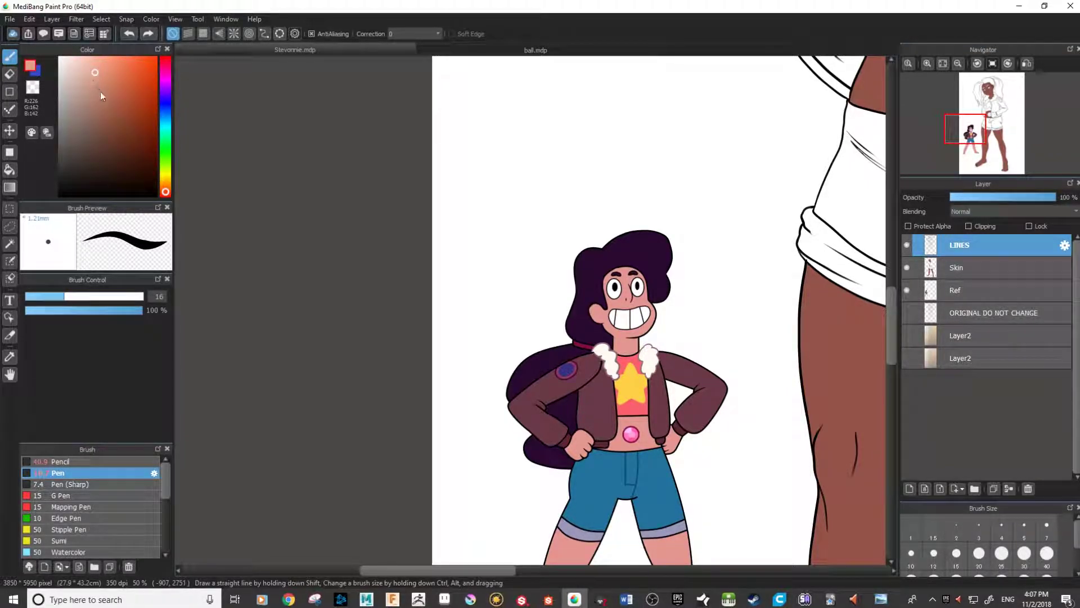
{"action": "left_click_drag", "start_coordinate": [98, 80], "coordinate": [109, 109]}
Select the Skin layer and turn on Protect Alpha for it
{"action": "left_click_drag", "start_coordinate": [793, 378], "coordinate": [461, 334]}
{"action": "left_click_drag", "start_coordinate": [704, 424], "coordinate": [557, 475]}
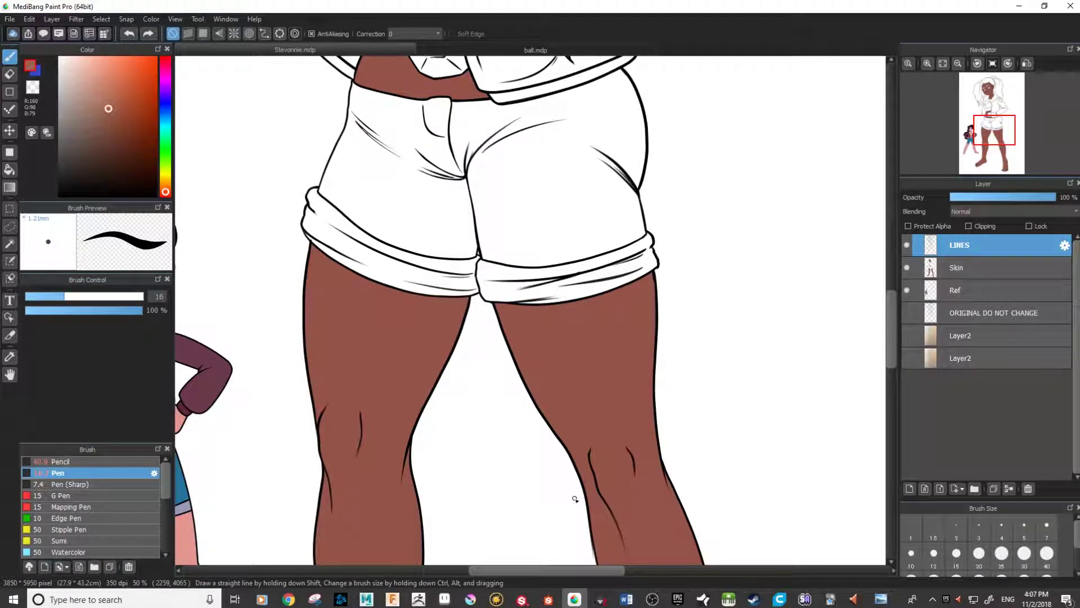
{"action": "left_click_drag", "start_coordinate": [639, 291], "coordinate": [672, 356]}
{"action": "left_click", "coordinate": [978, 275]}
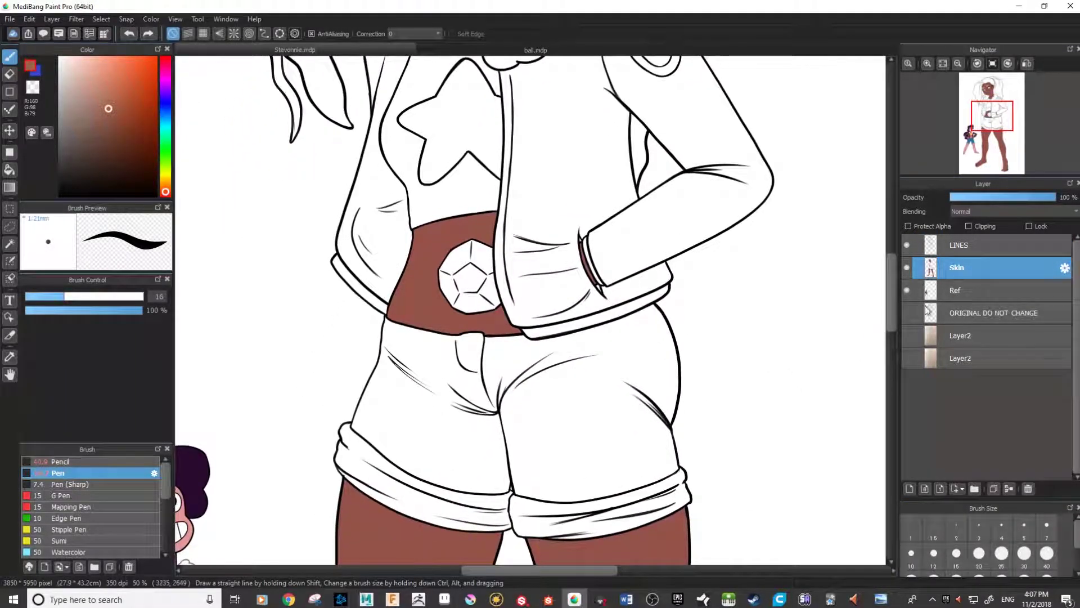
{"action": "left_click", "coordinate": [938, 227]}
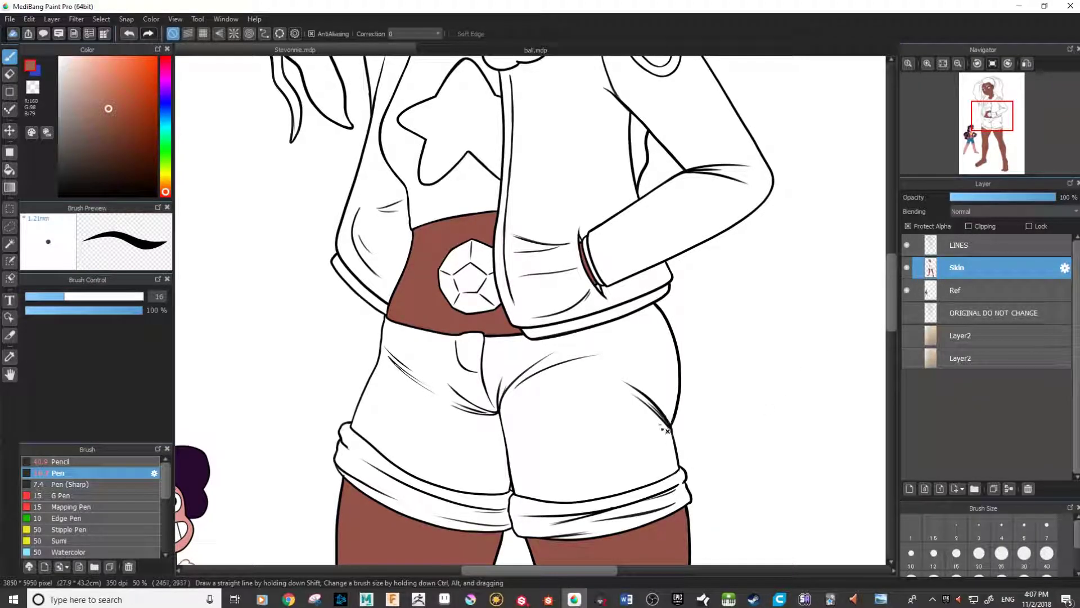
With Protect Alpha off on the Skin layer, set the pen size to 132 and paint a brown dot beside the shorts
{"action": "scroll", "coordinate": [667, 434], "scroll_direction": "down", "scroll_amount": 5}
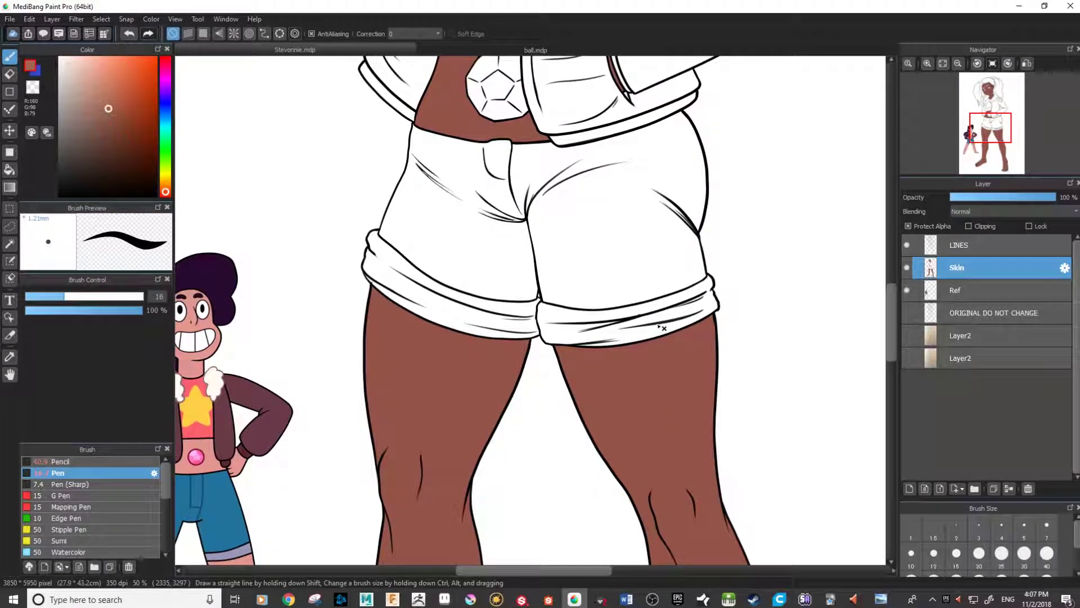
{"action": "left_click_drag", "start_coordinate": [697, 485], "coordinate": [734, 318]}
{"action": "scroll", "coordinate": [703, 394], "scroll_direction": "up", "scroll_amount": 5}
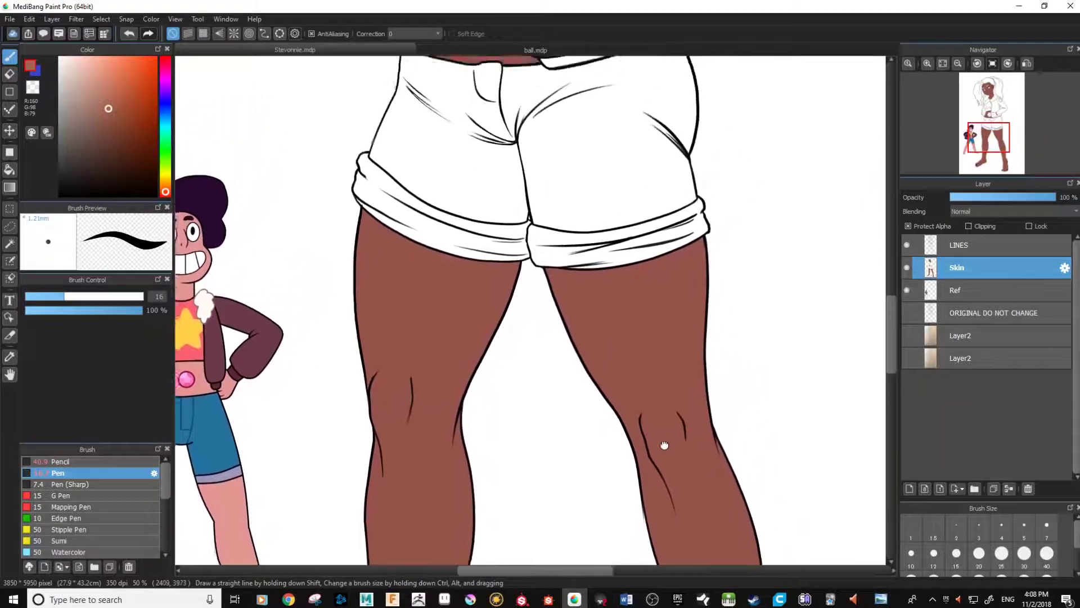
{"action": "left_click_drag", "start_coordinate": [691, 391], "coordinate": [568, 340]}
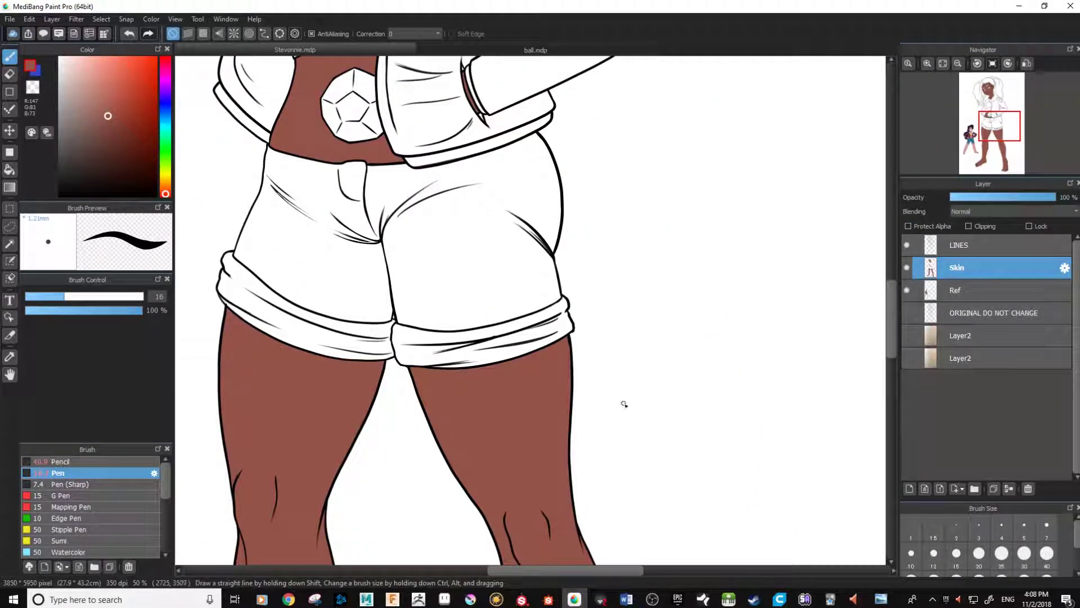
{"action": "left_click", "coordinate": [141, 296]}
{"action": "mouse_move", "coordinate": [699, 194]}
{"action": "left_mouse_down"}
{"action": "mouse_move", "coordinate": [616, 286]}
{"action": "mouse_move", "coordinate": [560, 295]}
{"action": "left_mouse_up"}
{"action": "mouse_move", "coordinate": [525, 336]}
{"action": "left_mouse_down"}
{"action": "mouse_move", "coordinate": [514, 343]}
{"action": "mouse_move", "coordinate": [531, 343]}
{"action": "left_mouse_up"}
{"action": "left_click_drag", "start_coordinate": [636, 406], "coordinate": [734, 345]}
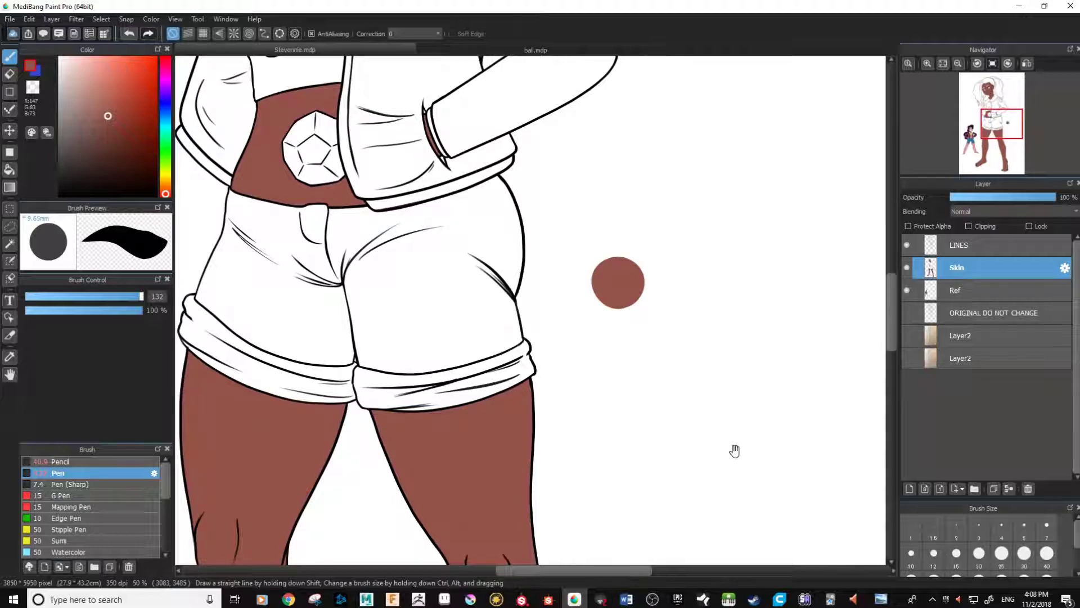
Add a new layer above the Skin layer and bring the character's jacket and collar into view
{"action": "left_click", "coordinate": [910, 489]}
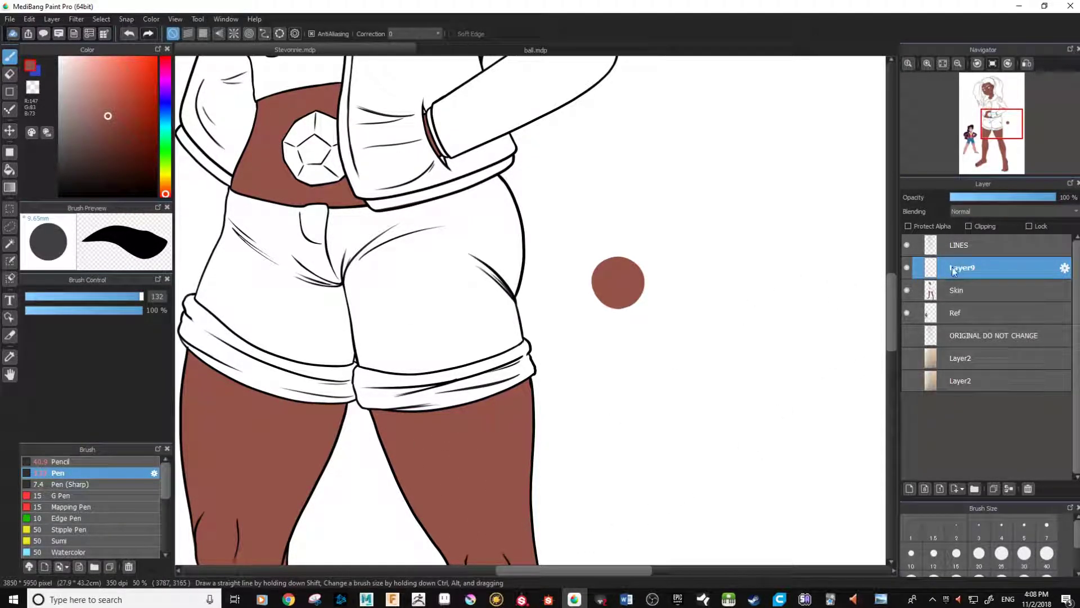
{"action": "left_click_drag", "start_coordinate": [535, 273], "coordinate": [618, 339]}
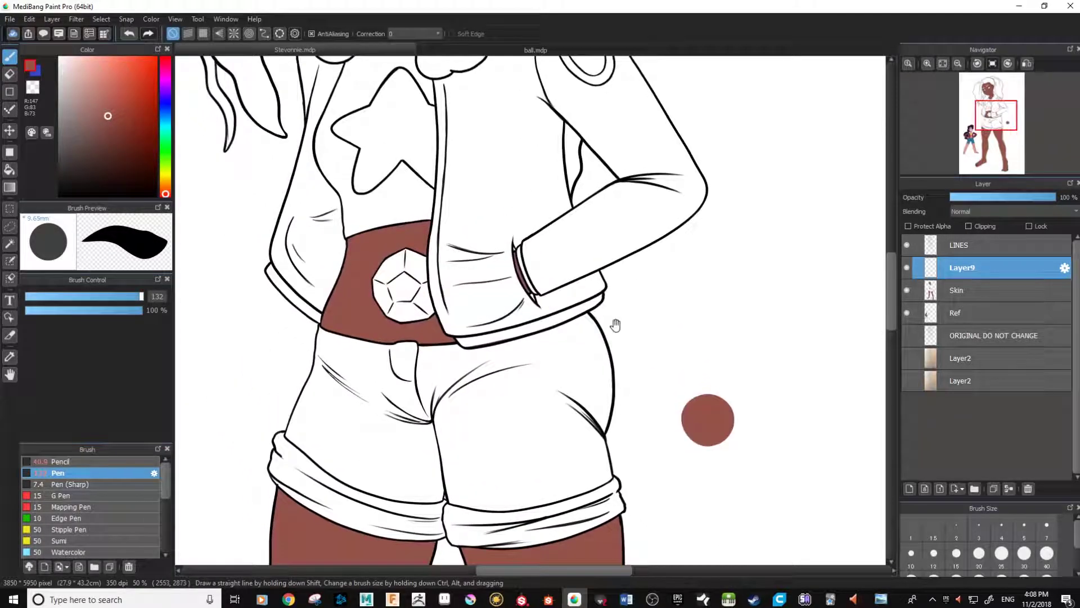
{"action": "scroll", "coordinate": [534, 239], "scroll_direction": "up", "scroll_amount": 10}
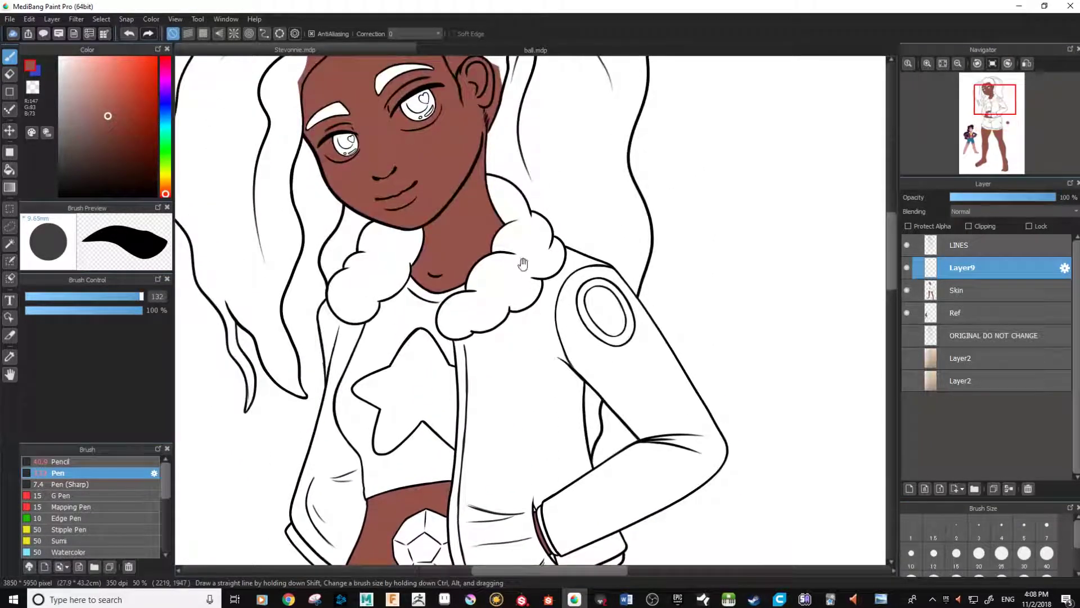
{"action": "left_click_drag", "start_coordinate": [712, 439], "coordinate": [551, 399]}
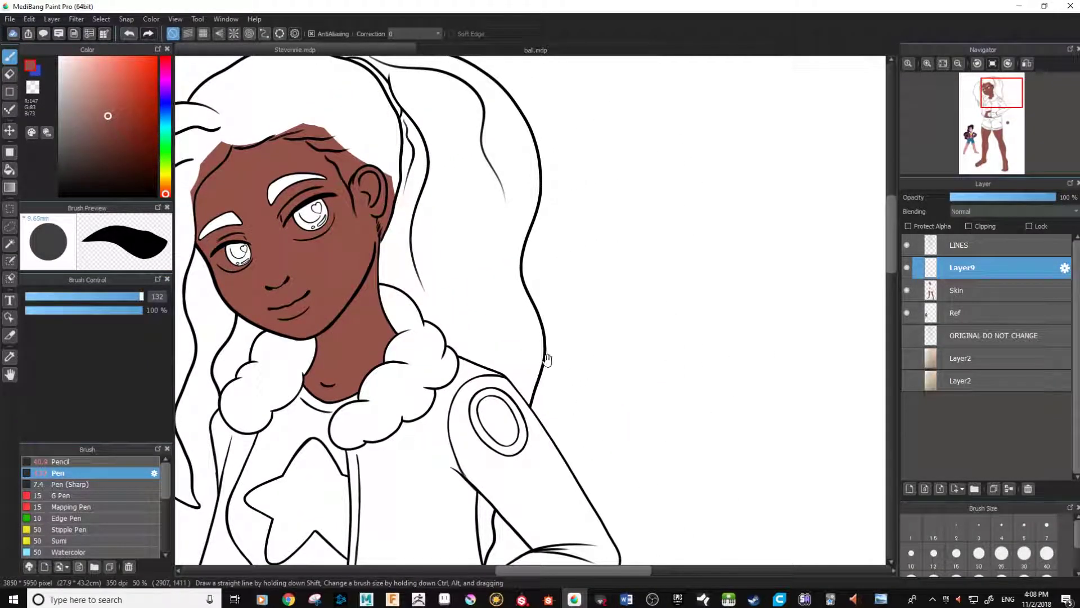
{"action": "left_click_drag", "start_coordinate": [557, 361], "coordinate": [706, 395]}
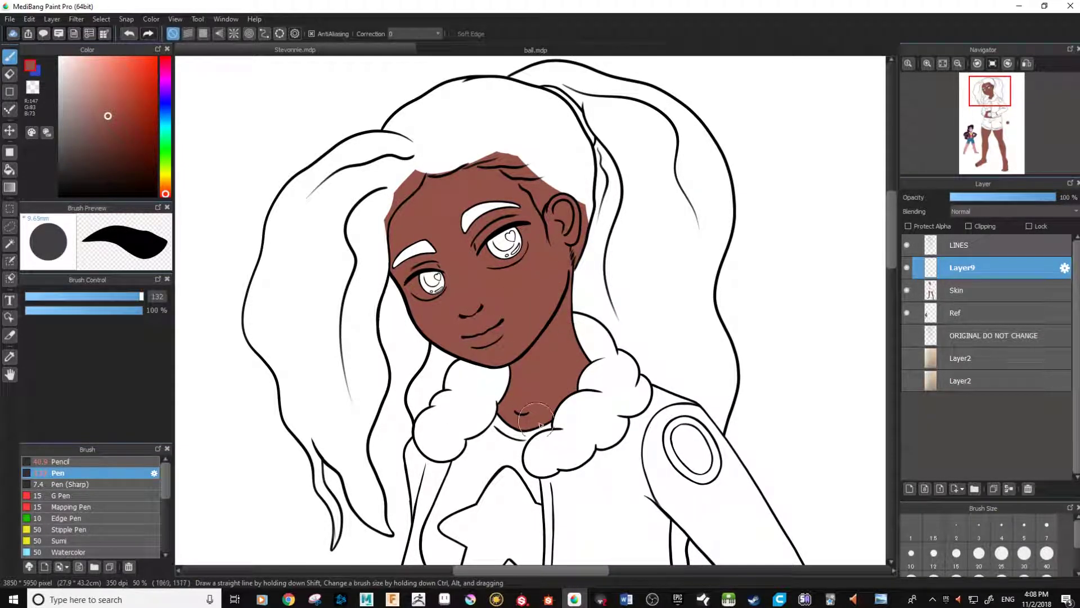
{"action": "key", "text": "space"}
{"action": "left_click_drag", "start_coordinate": [629, 443], "coordinate": [593, 320]}
{"action": "left_click_drag", "start_coordinate": [717, 385], "coordinate": [746, 459]}
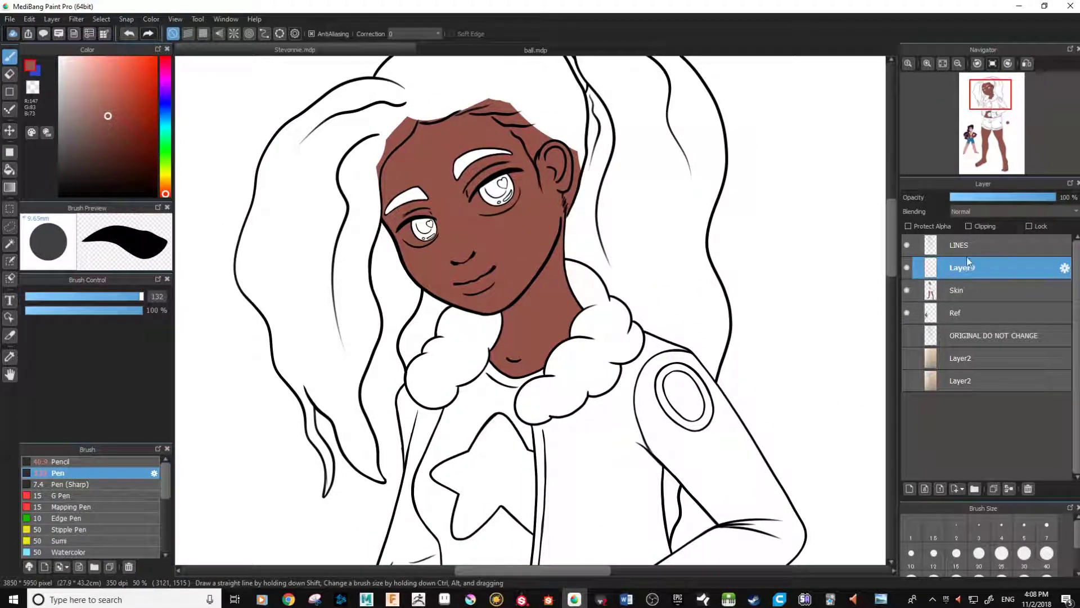
{"action": "left_click_drag", "start_coordinate": [648, 451], "coordinate": [682, 389]}
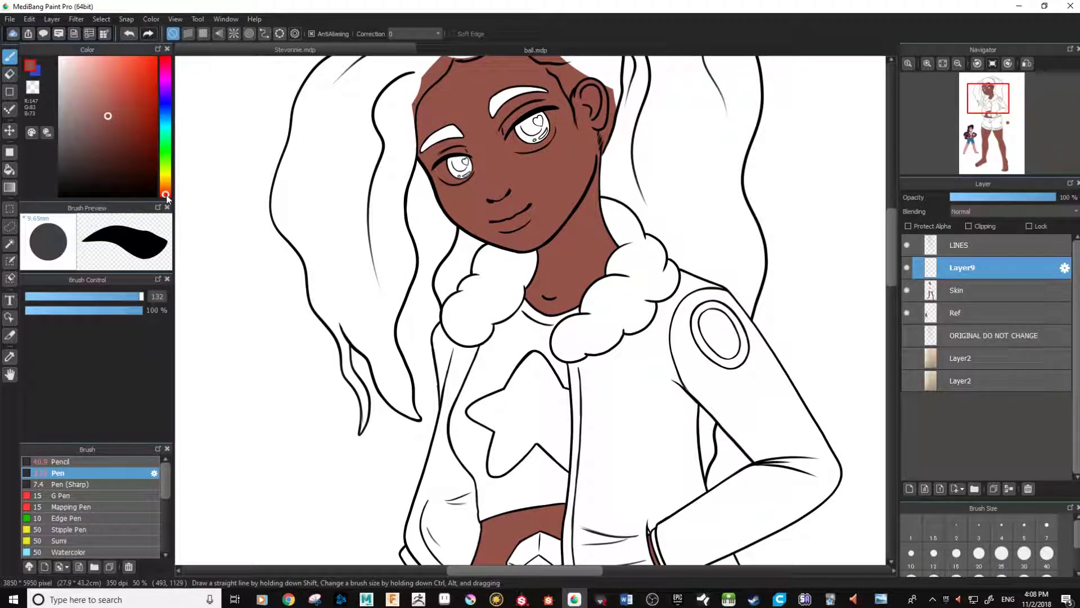
Mix a lighter skin tone of about RGB 189, 124, 109 and choose the Airbrush at size 100 with 9% opacity
{"action": "left_click_drag", "start_coordinate": [166, 197], "coordinate": [166, 195]}
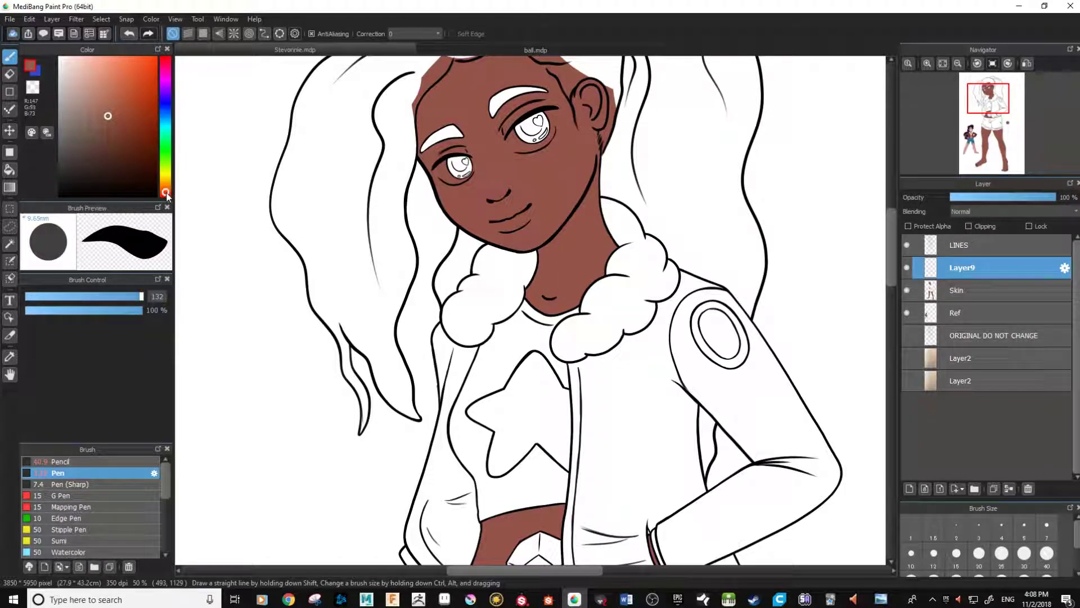
{"action": "left_click_drag", "start_coordinate": [109, 114], "coordinate": [101, 96]}
{"action": "scroll", "coordinate": [161, 492], "scroll_direction": "down", "scroll_amount": 5}
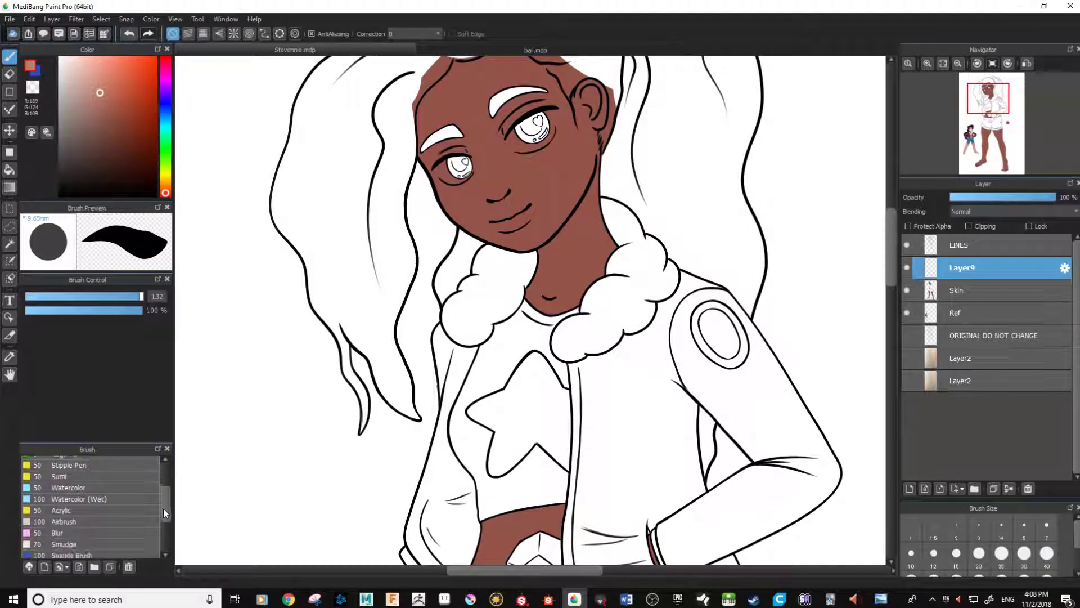
{"action": "scroll", "coordinate": [163, 512], "scroll_direction": "down", "scroll_amount": 1}
{"action": "left_click", "coordinate": [69, 506]}
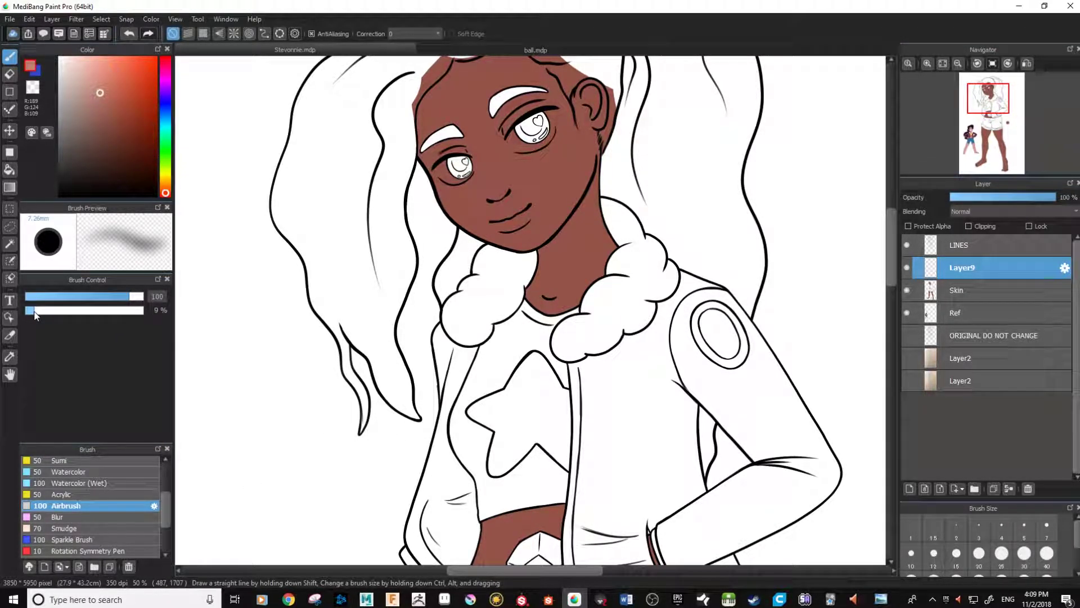
{"action": "left_click_drag", "start_coordinate": [35, 312], "coordinate": [36, 314]}
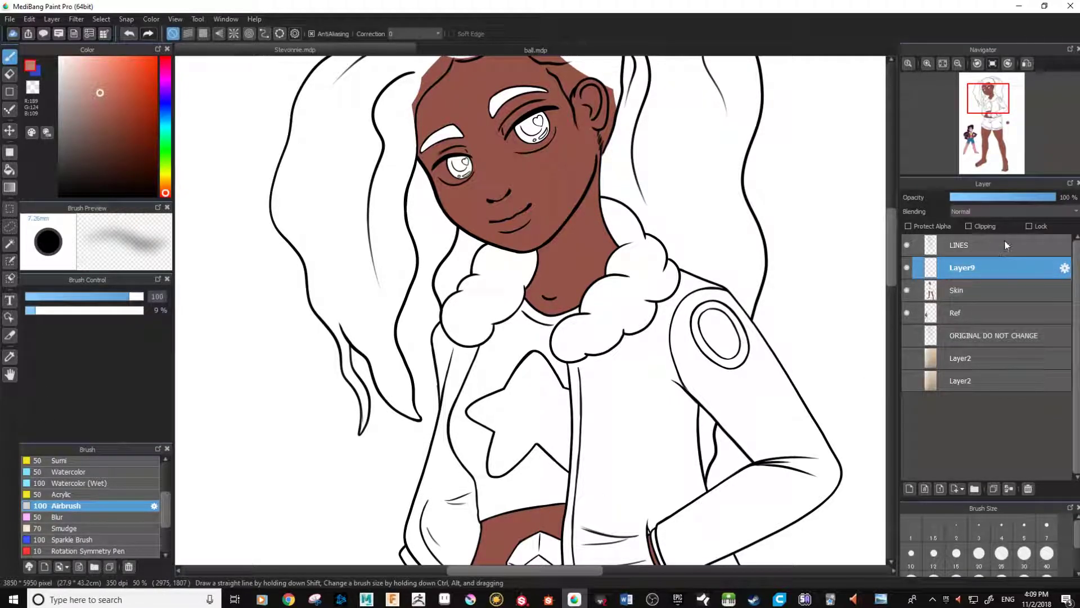
Clip the new layer to the Skin layer and toggle the Skin layer's visibility off and on
{"action": "left_click", "coordinate": [969, 226]}
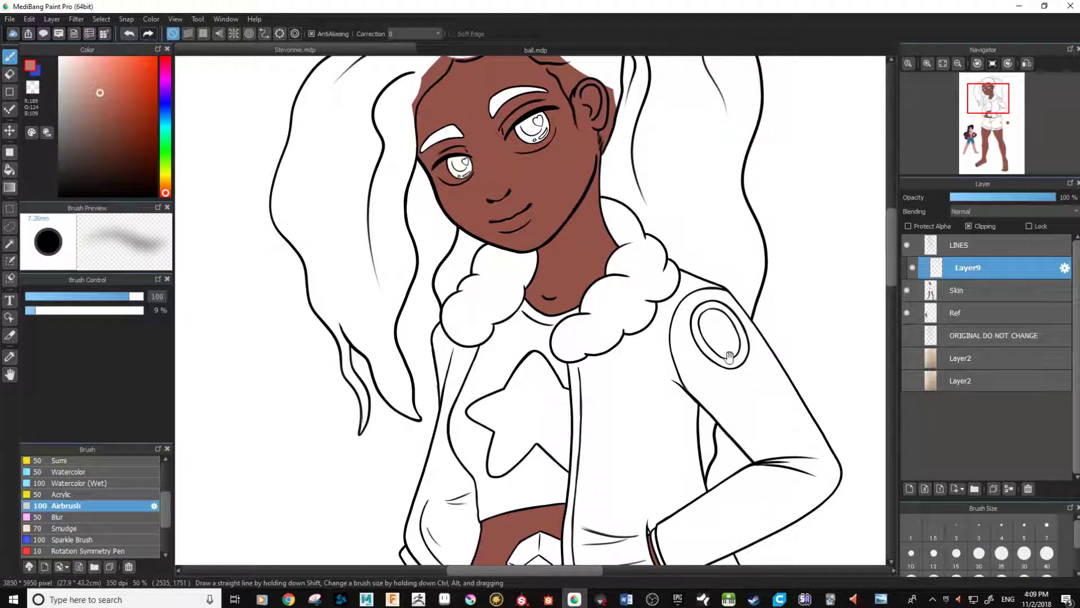
{"action": "left_click_drag", "start_coordinate": [715, 351], "coordinate": [723, 404]}
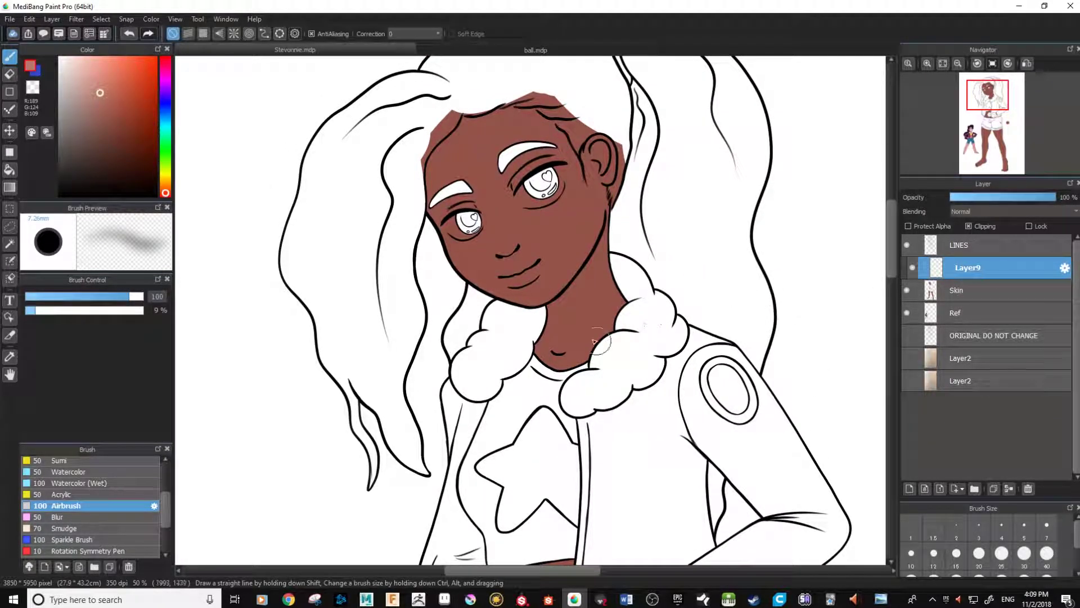
{"action": "left_click", "coordinate": [908, 290]}
{"action": "left_click", "coordinate": [908, 292]}
{"action": "left_click_drag", "start_coordinate": [643, 362], "coordinate": [584, 382]}
{"action": "scroll", "coordinate": [586, 383], "scroll_direction": "down", "scroll_amount": 5}
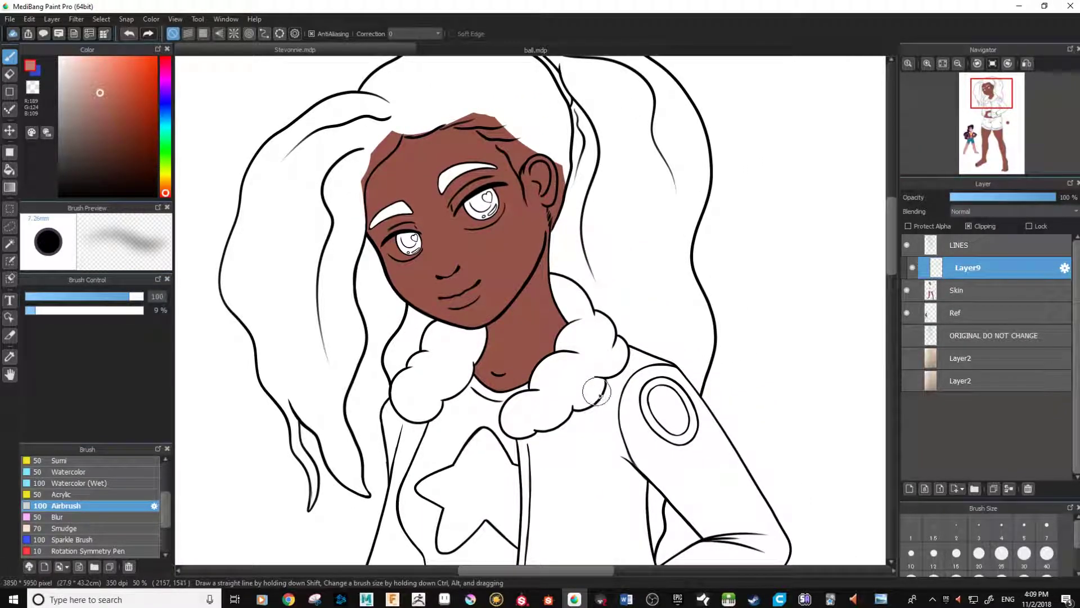
{"action": "scroll", "coordinate": [624, 438], "scroll_direction": "up", "scroll_amount": 3}
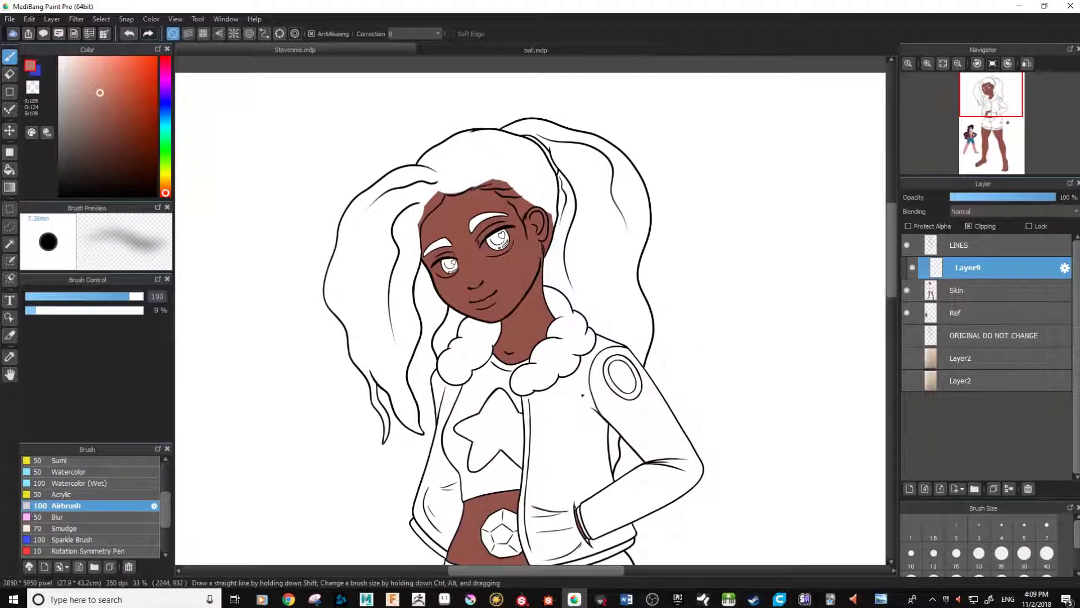
{"action": "left_click_drag", "start_coordinate": [691, 417], "coordinate": [700, 307]}
{"action": "left_click_drag", "start_coordinate": [576, 269], "coordinate": [586, 339]}
{"action": "left_click_drag", "start_coordinate": [613, 474], "coordinate": [663, 326]}
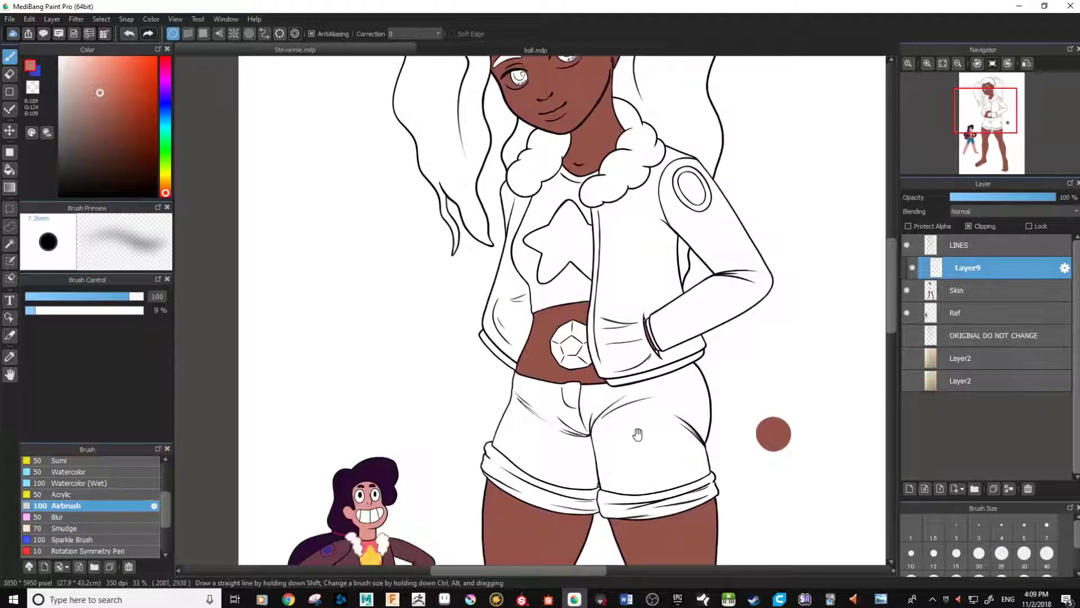
{"action": "left_click_drag", "start_coordinate": [647, 446], "coordinate": [625, 366]}
{"action": "left_click_drag", "start_coordinate": [694, 239], "coordinate": [625, 482]}
{"action": "scroll", "coordinate": [671, 394], "scroll_direction": "down", "scroll_amount": 1}
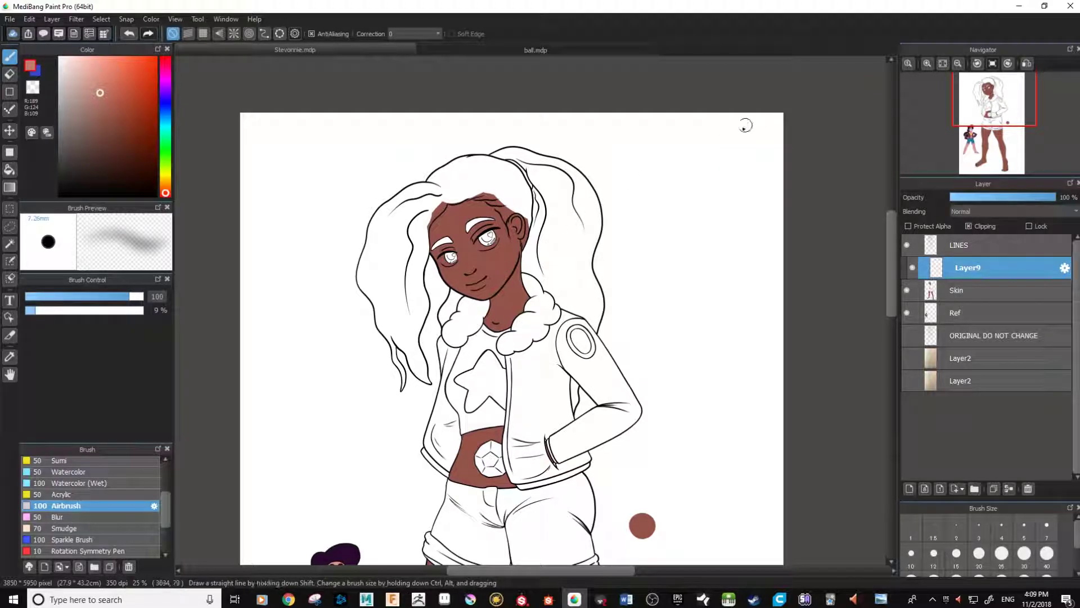
{"action": "left_click_drag", "start_coordinate": [611, 422], "coordinate": [654, 291]}
{"action": "left_click_drag", "start_coordinate": [656, 493], "coordinate": [636, 338]}
{"action": "left_click_drag", "start_coordinate": [647, 381], "coordinate": [625, 369]}
Set the airbrush size to 295 and paint a soft highlight on the thigh farther from the reference figure
{"action": "key", "text": "ctrl+plus"}
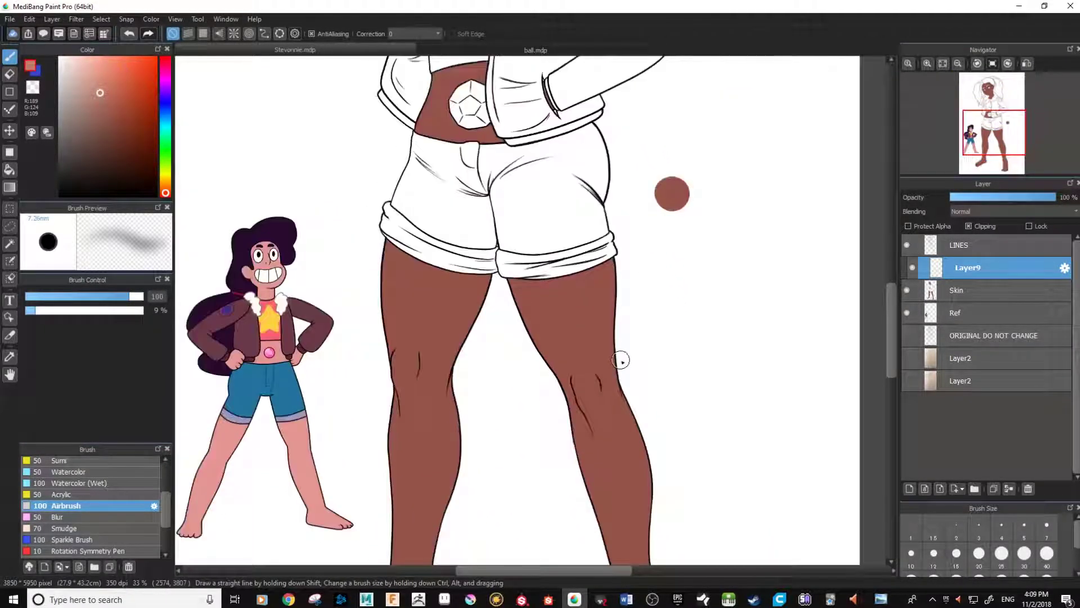
{"action": "left_click_drag", "start_coordinate": [129, 301], "coordinate": [170, 314]}
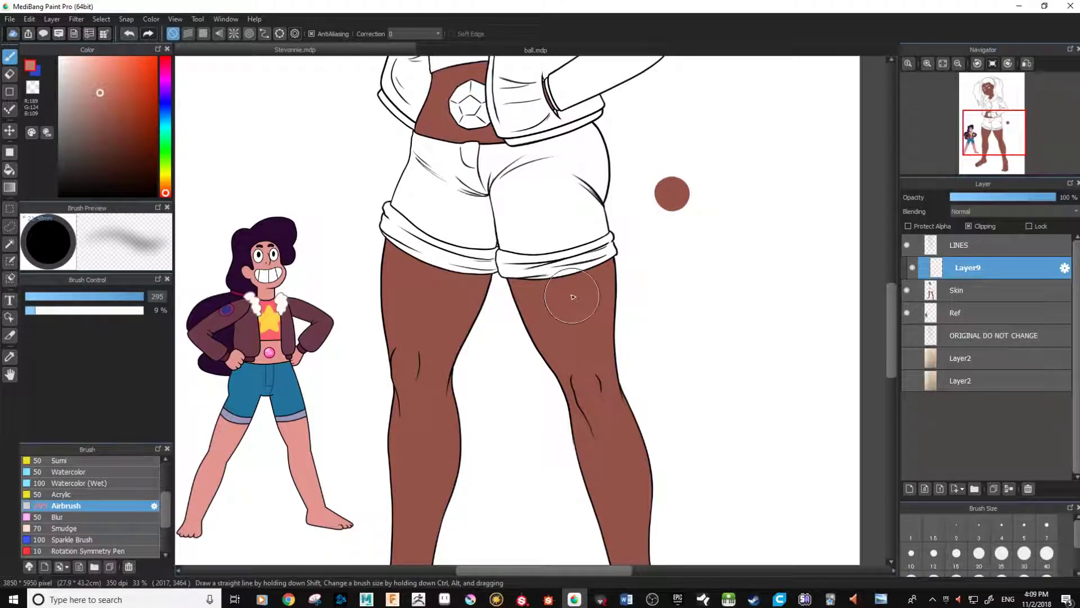
{"action": "mouse_move", "coordinate": [586, 295]}
{"action": "left_mouse_down"}
{"action": "mouse_move", "coordinate": [601, 374]}
{"action": "mouse_move", "coordinate": [579, 265]}
{"action": "mouse_move", "coordinate": [593, 350]}
{"action": "left_mouse_up"}
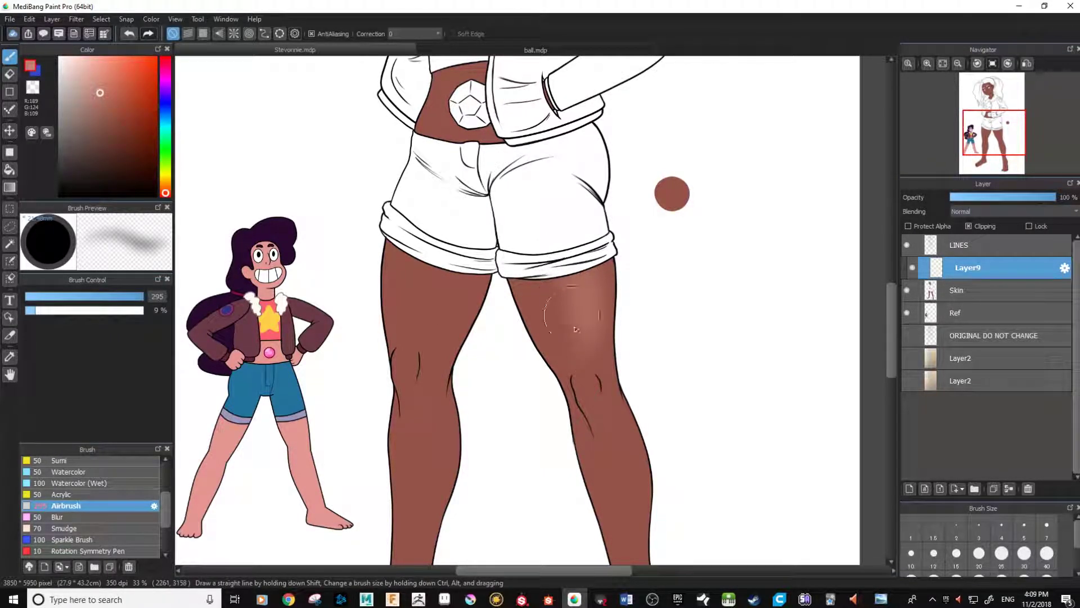
Enlarge the airbrush to 355 and extend the soft highlights over the thigh and down the lower leg
{"action": "left_click_drag", "start_coordinate": [137, 297], "coordinate": [183, 310]}
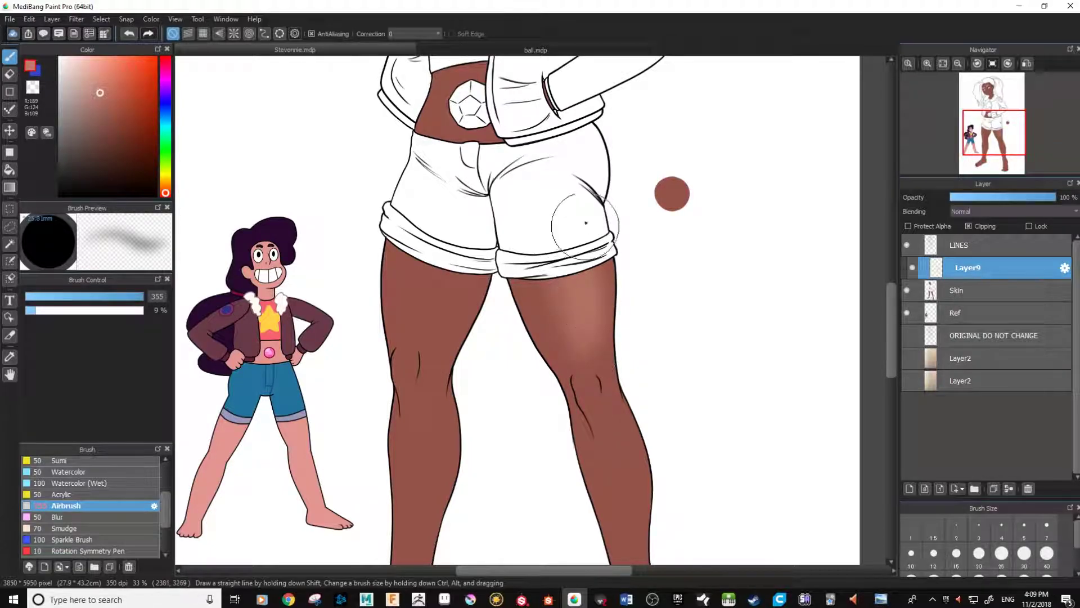
{"action": "scroll", "coordinate": [598, 356], "scroll_direction": "up", "scroll_amount": 2}
{"action": "scroll", "coordinate": [608, 315], "scroll_direction": "down", "scroll_amount": 2}
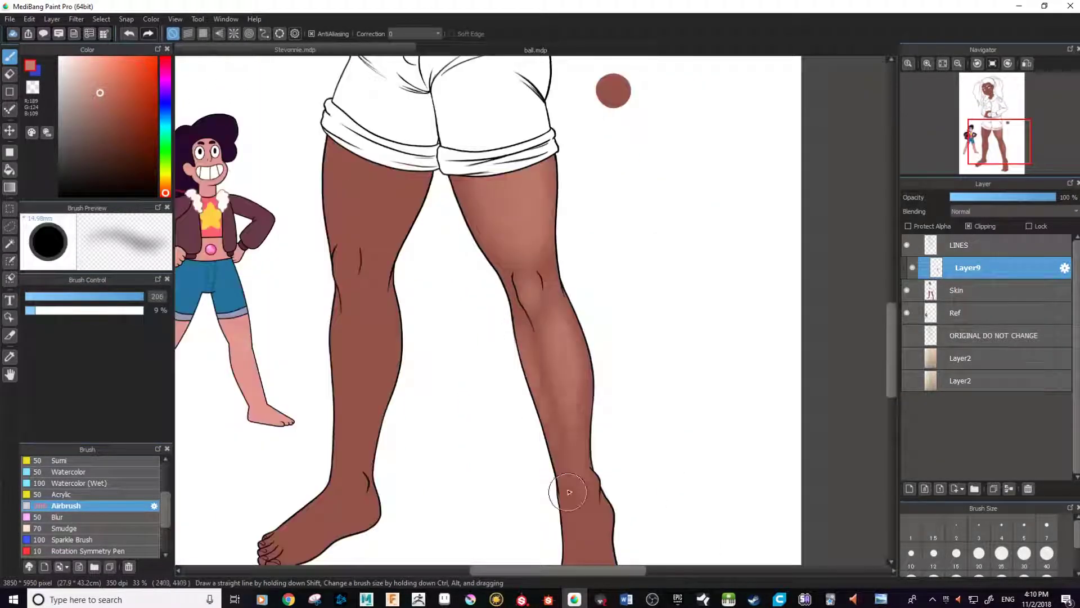
{"action": "scroll", "coordinate": [567, 345], "scroll_direction": "up", "scroll_amount": 2}
{"action": "scroll", "coordinate": [506, 315], "scroll_direction": "down", "scroll_amount": 1}
{"action": "left_click_drag", "start_coordinate": [472, 314], "coordinate": [478, 360]}
{"action": "scroll", "coordinate": [562, 315], "scroll_direction": "up", "scroll_amount": 1}
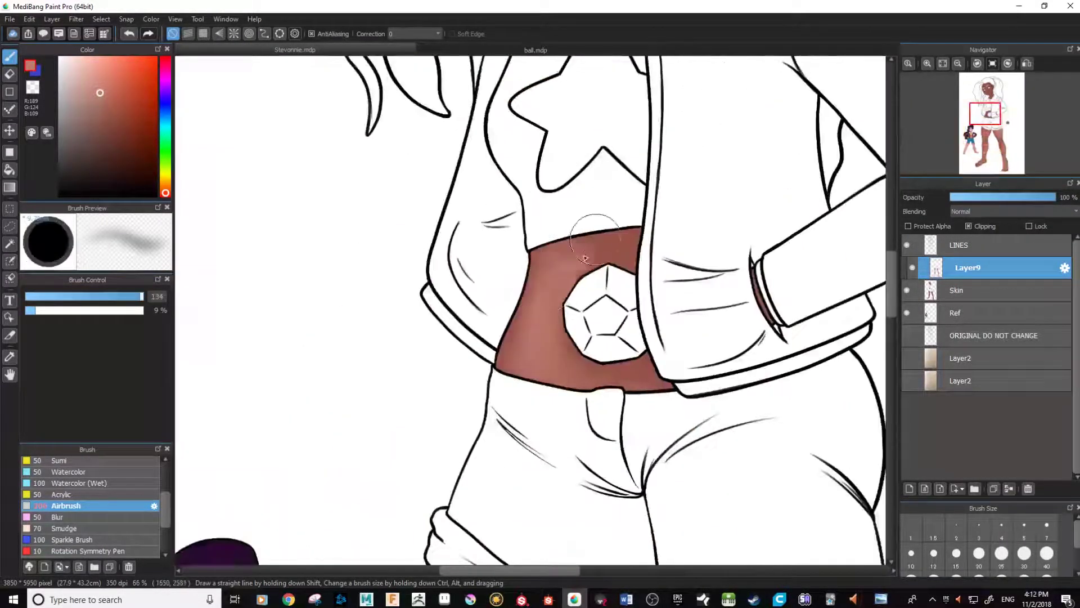
Airbrush the lighter skin tone over the midriff, neck and face, keeping the edges darker
{"action": "left_click_drag", "start_coordinate": [597, 332], "coordinate": [615, 294]}
{"action": "mouse_move", "coordinate": [439, 163]}
{"action": "left_mouse_down"}
{"action": "mouse_move", "coordinate": [496, 190]}
{"action": "mouse_move", "coordinate": [507, 242]}
{"action": "left_mouse_up"}
{"action": "scroll", "coordinate": [530, 310], "scroll_direction": "down", "scroll_amount": 3}
{"action": "left_click_drag", "start_coordinate": [689, 523], "coordinate": [683, 373]}
{"action": "scroll", "coordinate": [682, 374], "scroll_direction": "down", "scroll_amount": 1}
{"action": "mouse_move", "coordinate": [683, 326]}
{"action": "left_mouse_down"}
{"action": "mouse_move", "coordinate": [709, 444]}
{"action": "mouse_move", "coordinate": [566, 429]}
{"action": "mouse_move", "coordinate": [622, 465]}
{"action": "left_mouse_up"}
{"action": "scroll", "coordinate": [683, 416], "scroll_direction": "up", "scroll_amount": 2}
{"action": "left_click_drag", "start_coordinate": [639, 385], "coordinate": [681, 487]}
{"action": "scroll", "coordinate": [547, 270], "scroll_direction": "up", "scroll_amount": 1}
{"action": "scroll", "coordinate": [547, 272], "scroll_direction": "up", "scroll_amount": 2}
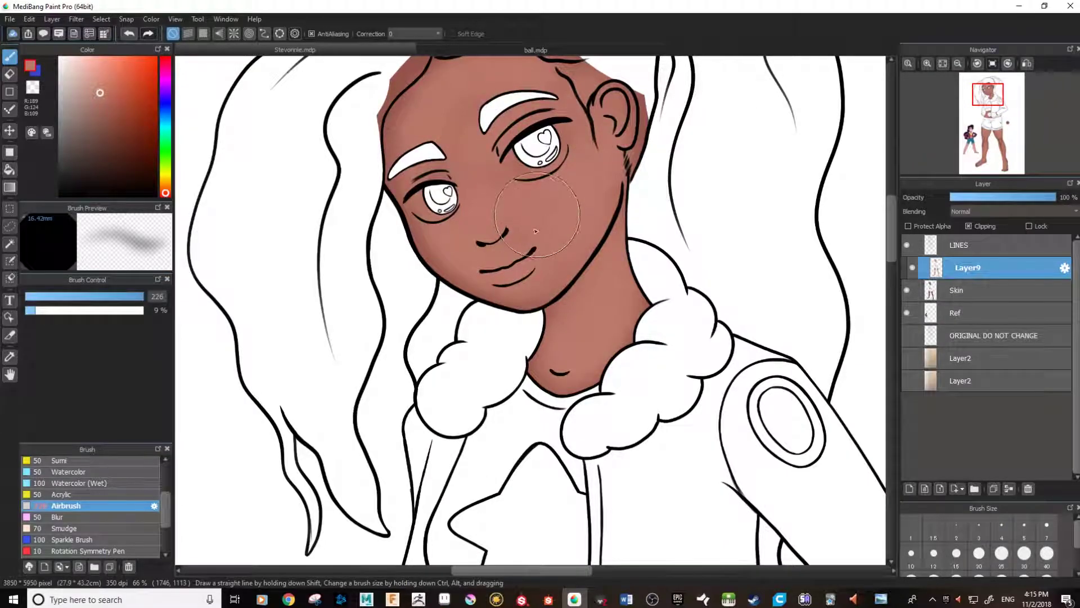
Switch to the Eraser and set it to size 222 with 3% opacity
{"action": "scroll", "coordinate": [663, 341], "scroll_direction": "down", "scroll_amount": 3}
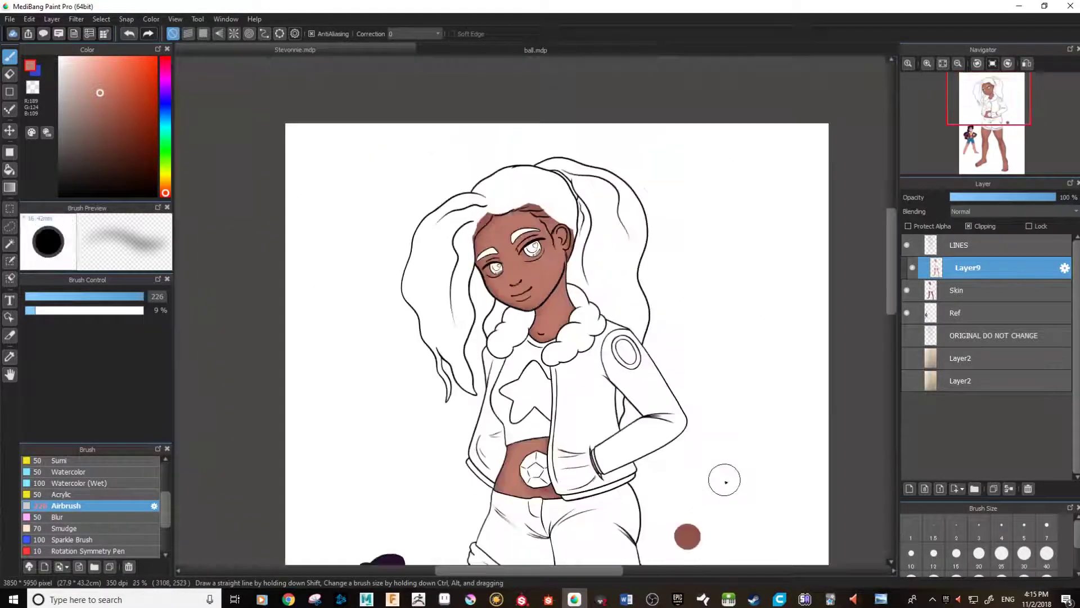
{"action": "left_click_drag", "start_coordinate": [625, 550], "coordinate": [692, 377]}
{"action": "left_click_drag", "start_coordinate": [681, 453], "coordinate": [699, 373]}
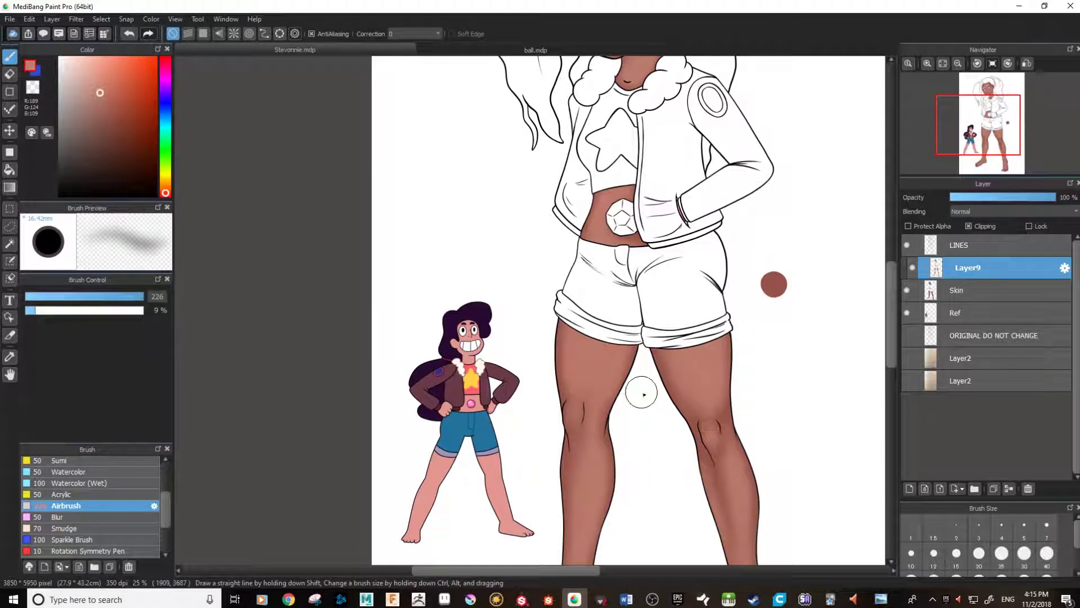
{"action": "key", "text": "e"}
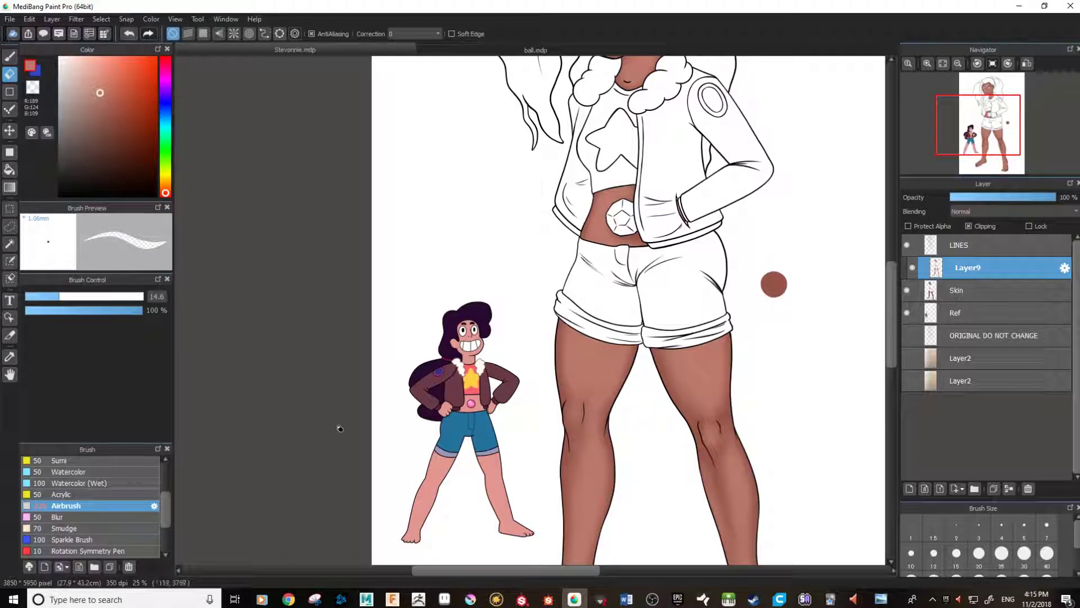
{"action": "left_click_drag", "start_coordinate": [59, 298], "coordinate": [78, 297]}
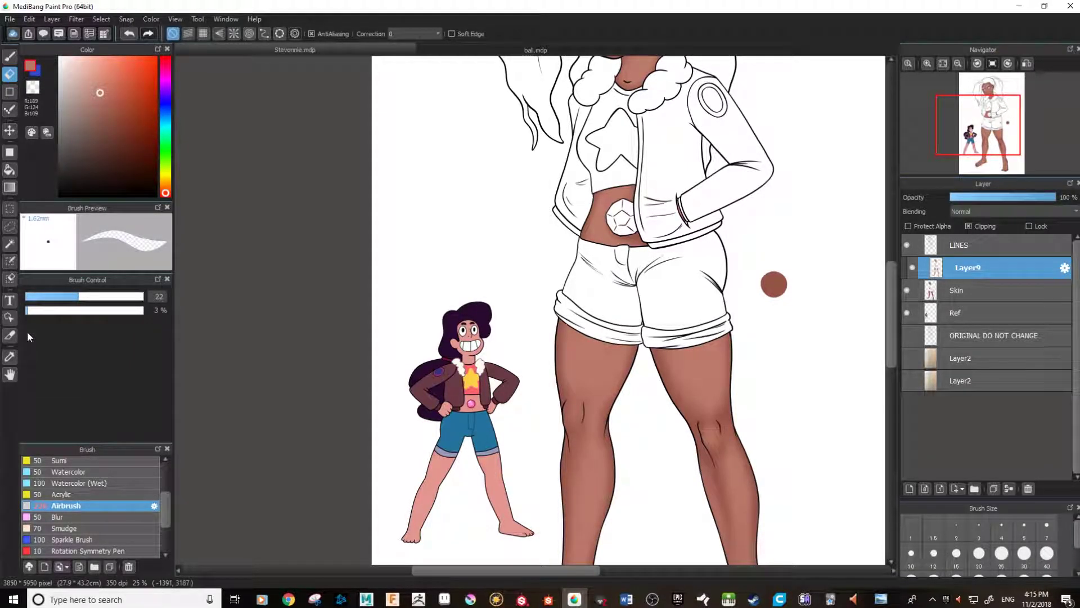
{"action": "left_click_drag", "start_coordinate": [19, 333], "coordinate": [28, 333]}
{"action": "left_click_drag", "start_coordinate": [74, 300], "coordinate": [156, 316]}
Examine the airbrushed shading on the legs, neck and face up close
{"action": "left_click_drag", "start_coordinate": [661, 401], "coordinate": [606, 317]}
{"action": "key", "text": "ctrl+plus"}
{"action": "key", "text": "ctrl+plus"}
{"action": "left_click_drag", "start_coordinate": [630, 525], "coordinate": [646, 275]}
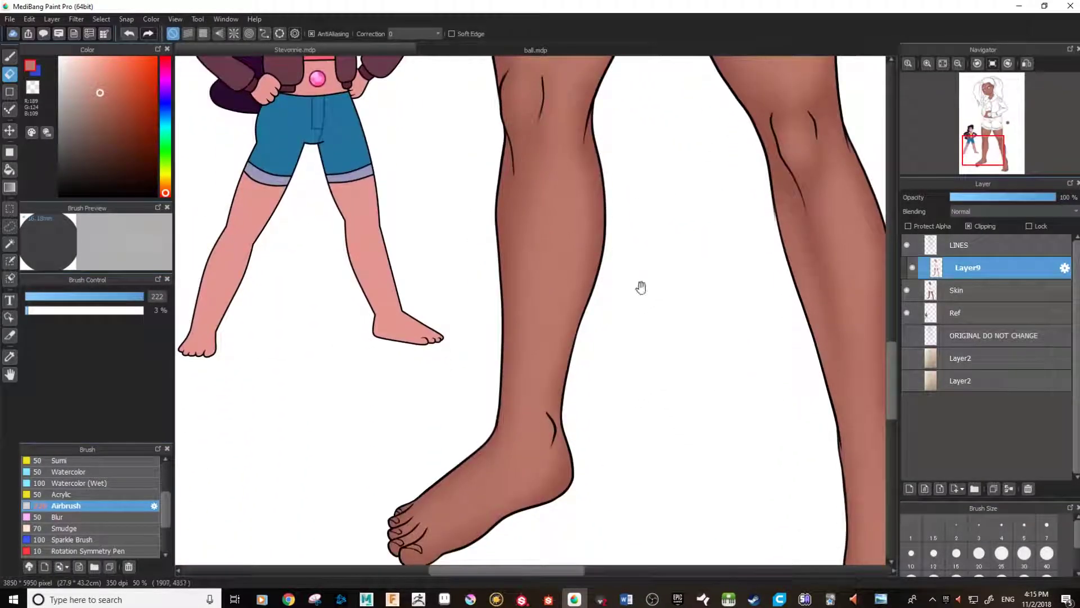
{"action": "left_click_drag", "start_coordinate": [662, 479], "coordinate": [639, 403]}
{"action": "mouse_move", "coordinate": [737, 165]}
{"action": "left_mouse_down"}
{"action": "mouse_move", "coordinate": [665, 290]}
{"action": "mouse_move", "coordinate": [683, 345]}
{"action": "mouse_move", "coordinate": [689, 462]}
{"action": "mouse_move", "coordinate": [694, 448]}
{"action": "left_mouse_up"}
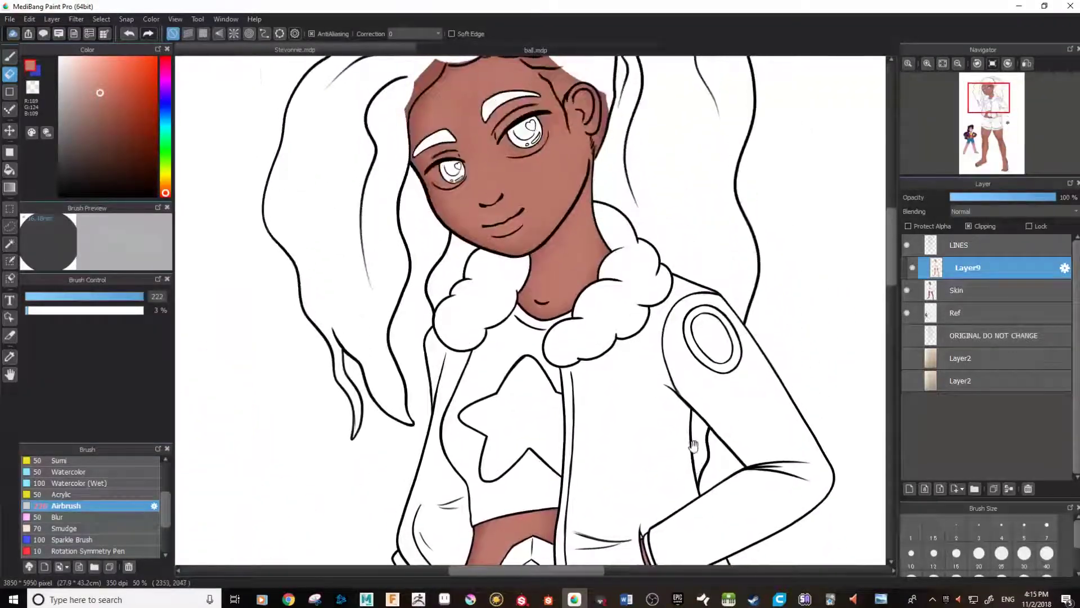
{"action": "left_click_drag", "start_coordinate": [596, 174], "coordinate": [594, 184]}
{"action": "scroll", "coordinate": [594, 184], "scroll_direction": "up", "scroll_amount": 4}
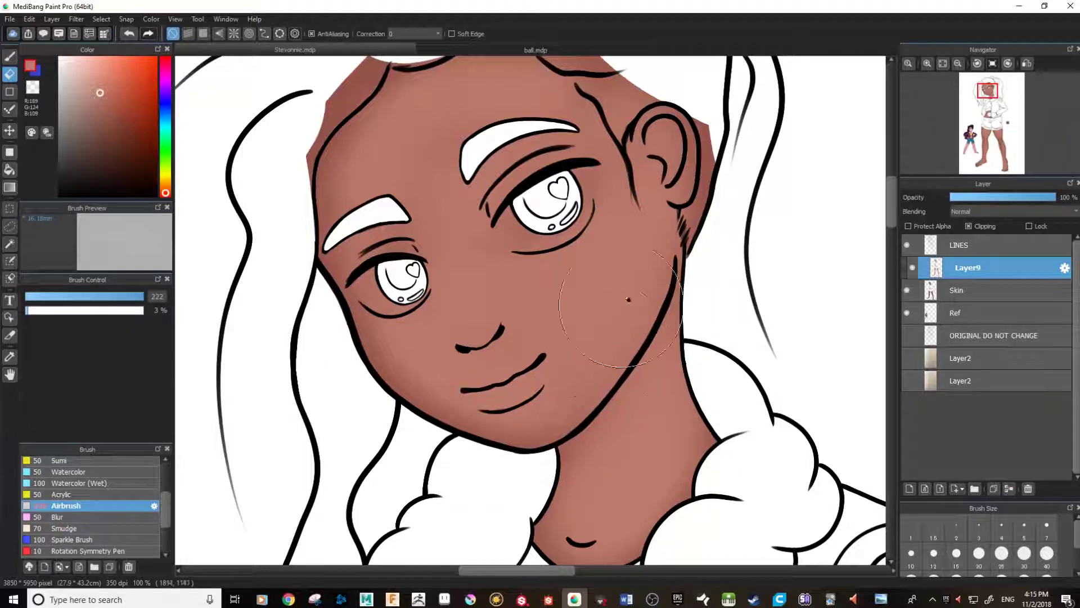
{"action": "scroll", "coordinate": [526, 307], "scroll_direction": "up", "scroll_amount": 2}
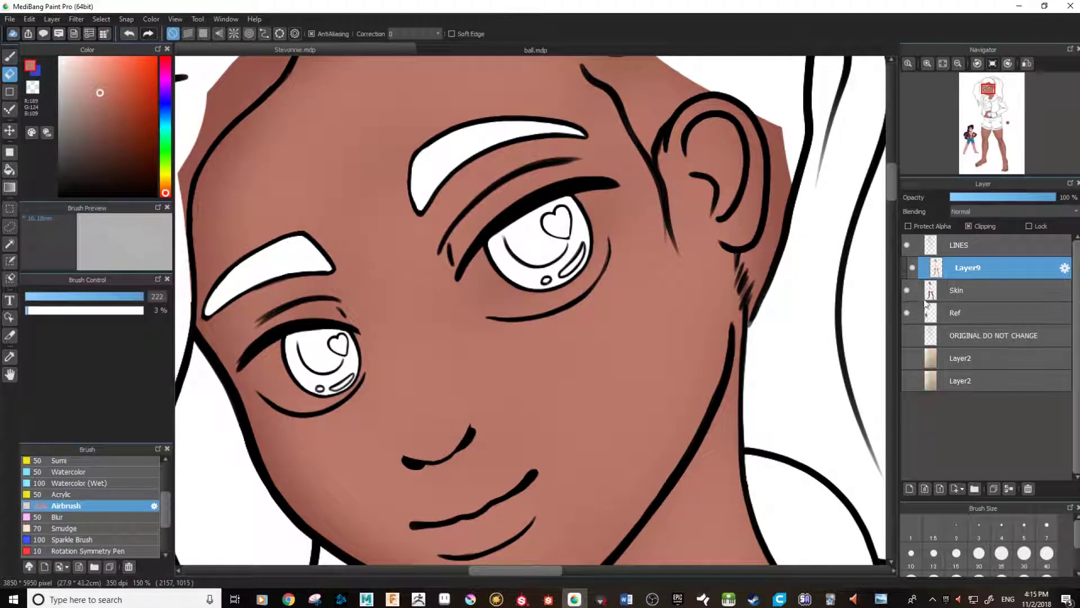
Toggle the visibility of the highlight layer and the Skin layer to compare the face with and without shading
{"action": "left_click", "coordinate": [913, 268]}
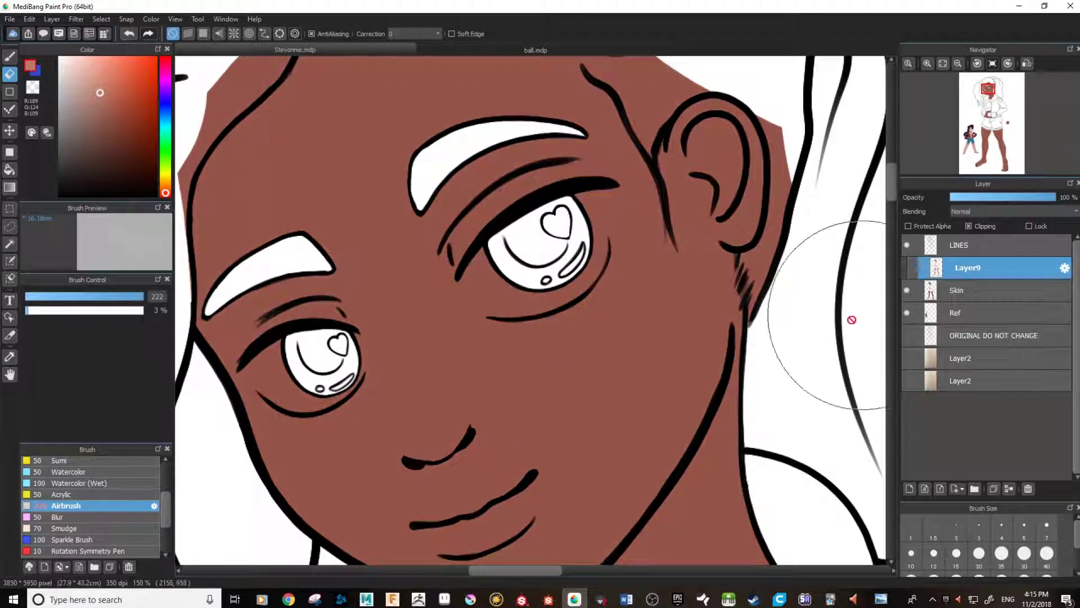
{"action": "left_click", "coordinate": [913, 268]}
{"action": "left_click", "coordinate": [907, 290]}
{"action": "left_click", "coordinate": [907, 289]}
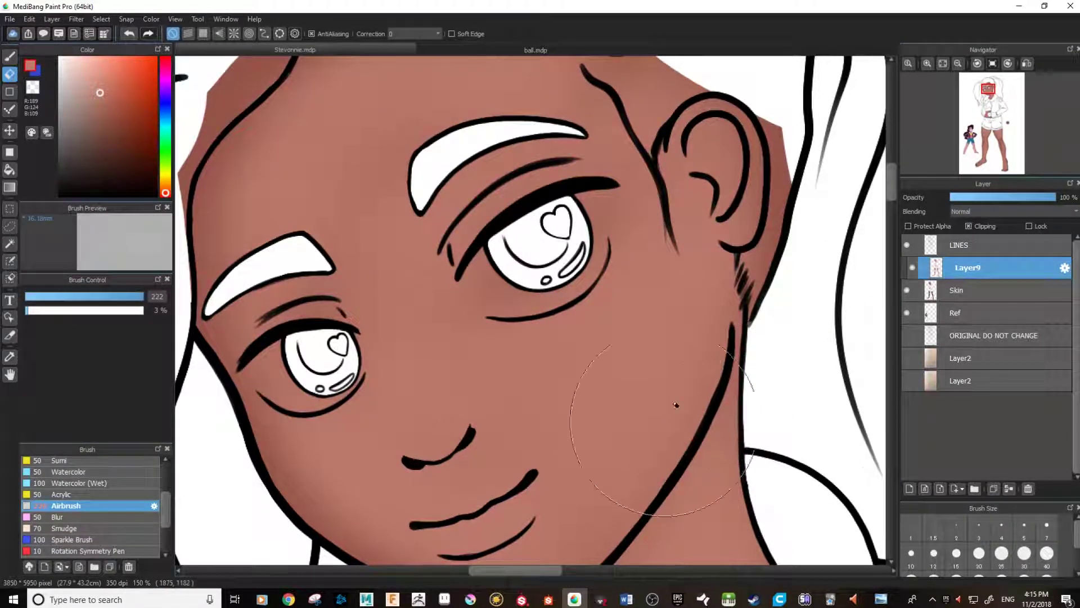
Set the eraser to size 51 with 6% opacity and darken the crease above the eye beside the ear
{"action": "left_click_drag", "start_coordinate": [143, 302], "coordinate": [115, 303]}
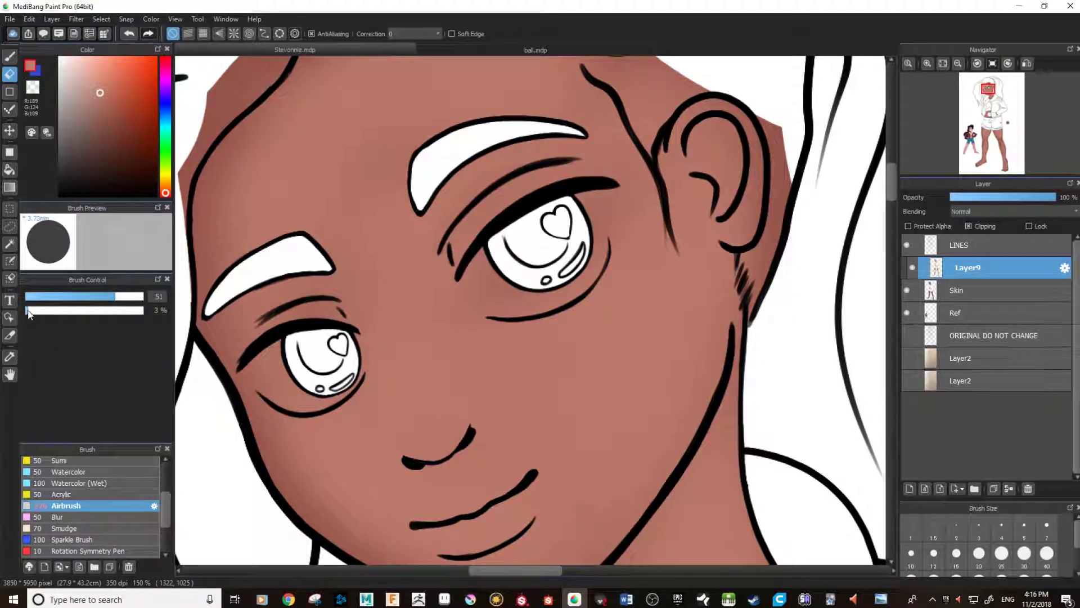
{"action": "left_click_drag", "start_coordinate": [28, 311], "coordinate": [32, 312]}
{"action": "left_click_drag", "start_coordinate": [452, 234], "coordinate": [581, 164]}
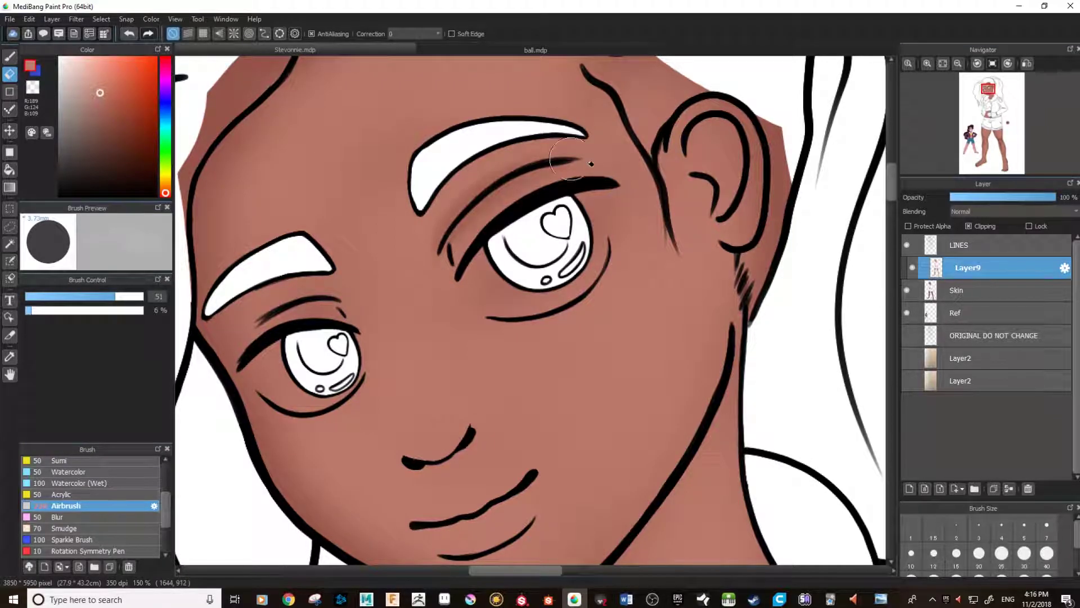
{"action": "left_click_drag", "start_coordinate": [426, 359], "coordinate": [584, 260]}
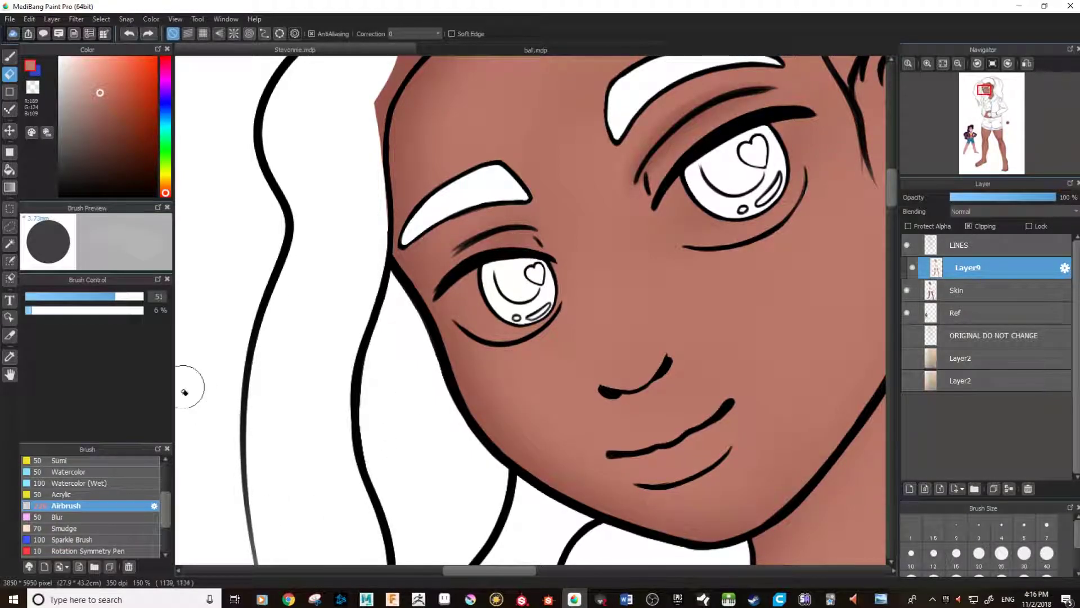
Darken the shading under the eye nearer the ear with the eraser at 11% opacity, using sizes 35 and 45
{"action": "left_click", "coordinate": [97, 296]}
{"action": "left_click", "coordinate": [30, 311]}
{"action": "left_click_drag", "start_coordinate": [708, 275], "coordinate": [517, 303]}
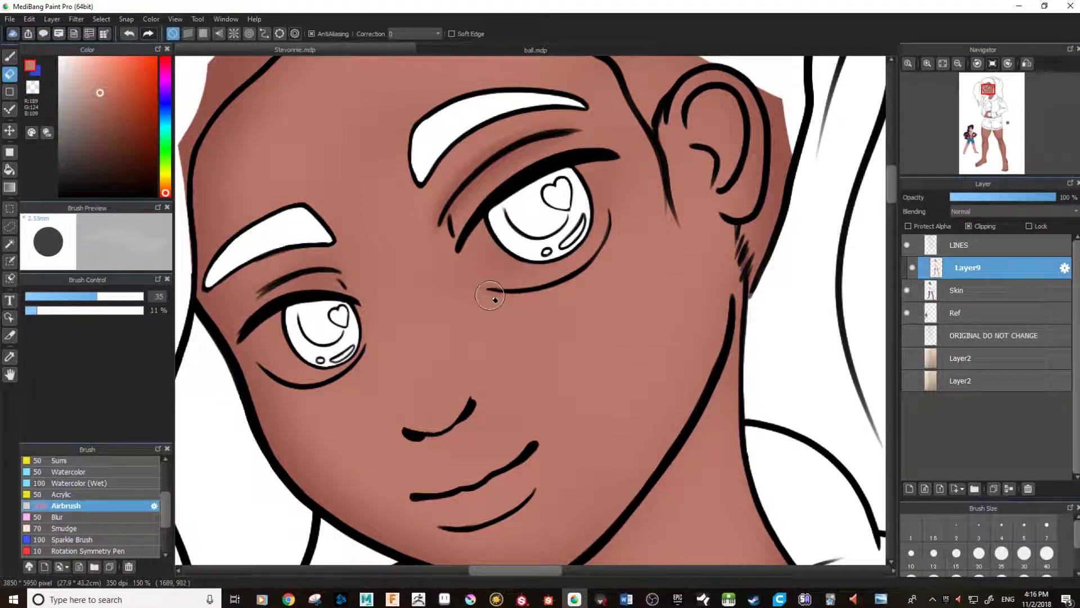
{"action": "left_click_drag", "start_coordinate": [94, 298], "coordinate": [107, 299]}
{"action": "left_click_drag", "start_coordinate": [540, 290], "coordinate": [614, 209]}
{"action": "key", "text": "e"}
{"action": "mouse_move", "coordinate": [694, 264]}
{"action": "left_mouse_down"}
{"action": "mouse_move", "coordinate": [726, 193]}
{"action": "mouse_move", "coordinate": [797, 170]}
{"action": "left_mouse_up"}
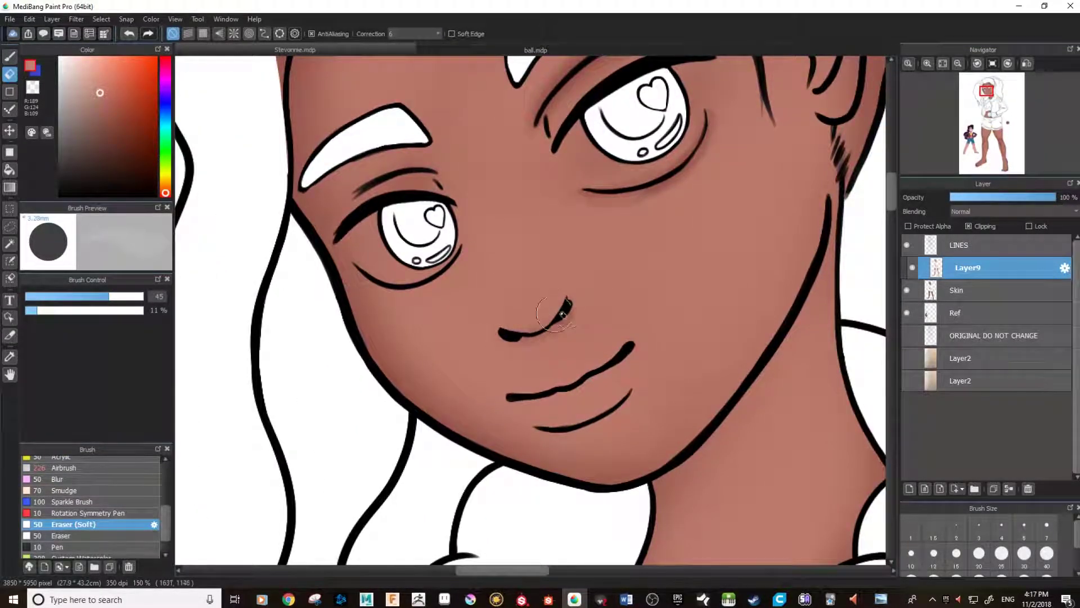
Turn on Soft Edge for the eraser, set size 85 with 3% opacity, and softly shade around the nose and inner eye corners
{"action": "key", "text": "Right"}
{"action": "key", "text": "Right"}
{"action": "left_click", "coordinate": [452, 34]}
{"action": "key", "text": "Left"}
{"action": "key", "text": "Left"}
{"action": "key", "text": "bracketright"}
{"action": "scroll", "coordinate": [710, 371], "scroll_direction": "down", "scroll_amount": 4}
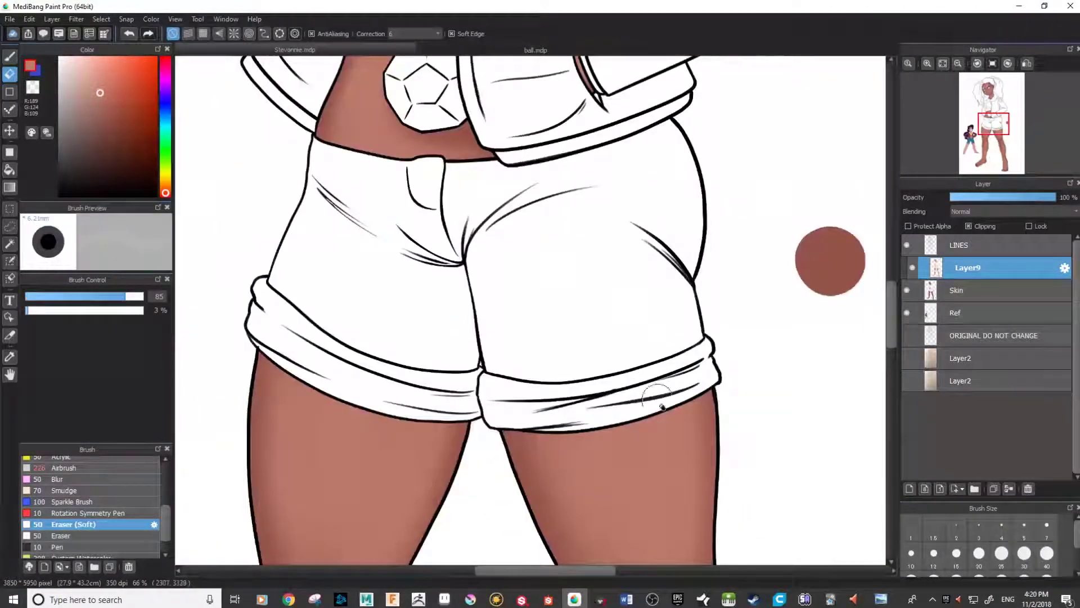
{"action": "left_click_drag", "start_coordinate": [632, 277], "coordinate": [683, 467]}
{"action": "left_click_drag", "start_coordinate": [656, 285], "coordinate": [693, 548]}
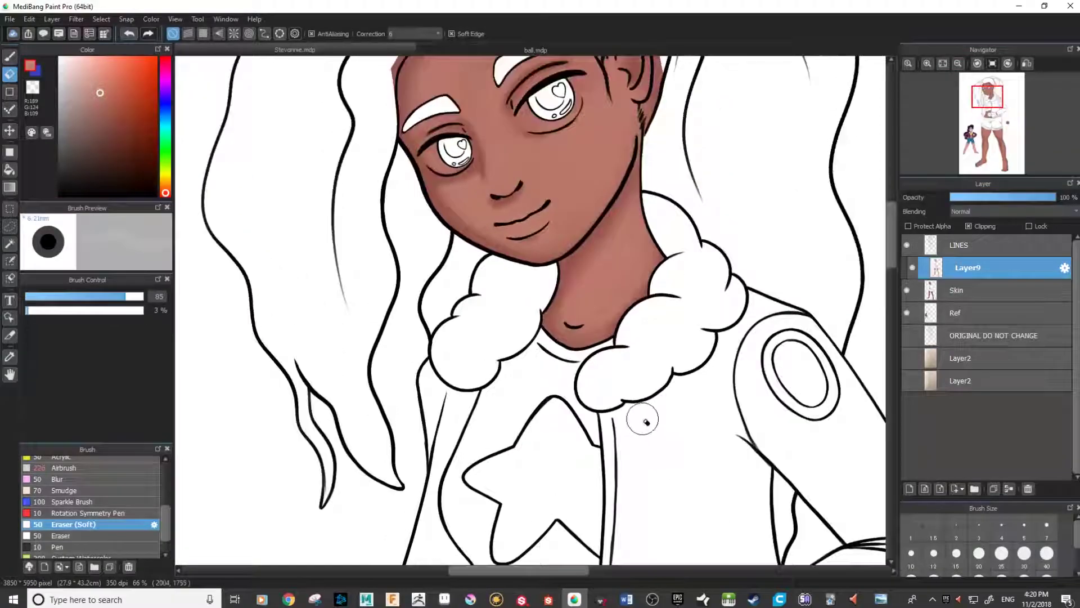
{"action": "scroll", "coordinate": [644, 418], "scroll_direction": "up", "scroll_amount": 2}
{"action": "mouse_move", "coordinate": [671, 228]}
{"action": "left_mouse_down"}
{"action": "mouse_move", "coordinate": [661, 378]}
{"action": "mouse_move", "coordinate": [688, 416]}
{"action": "left_mouse_up"}
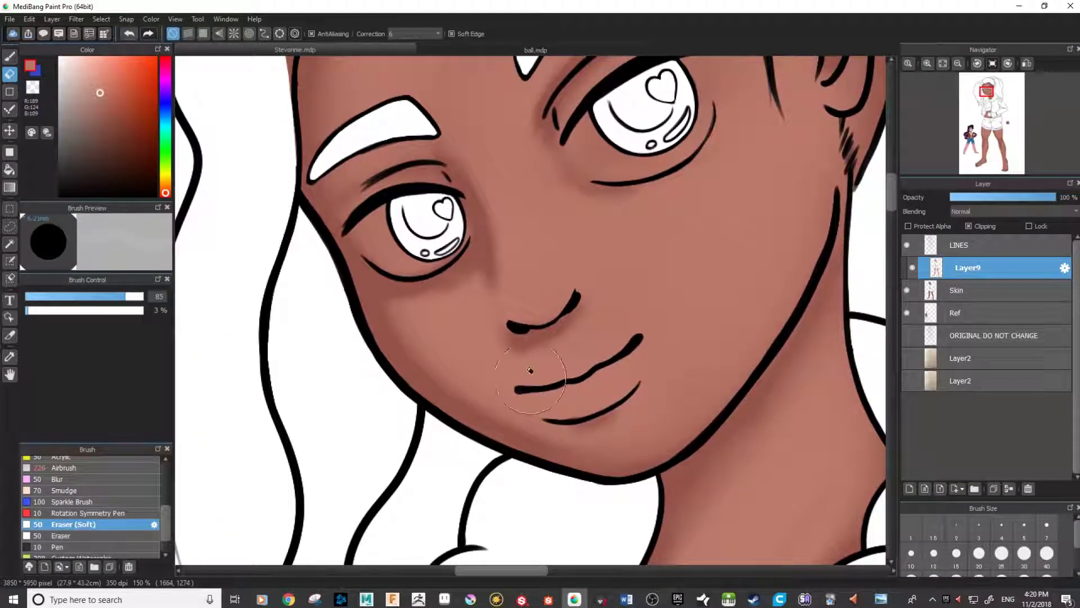
{"action": "scroll", "coordinate": [77, 528], "scroll_direction": "up", "scroll_amount": 1}
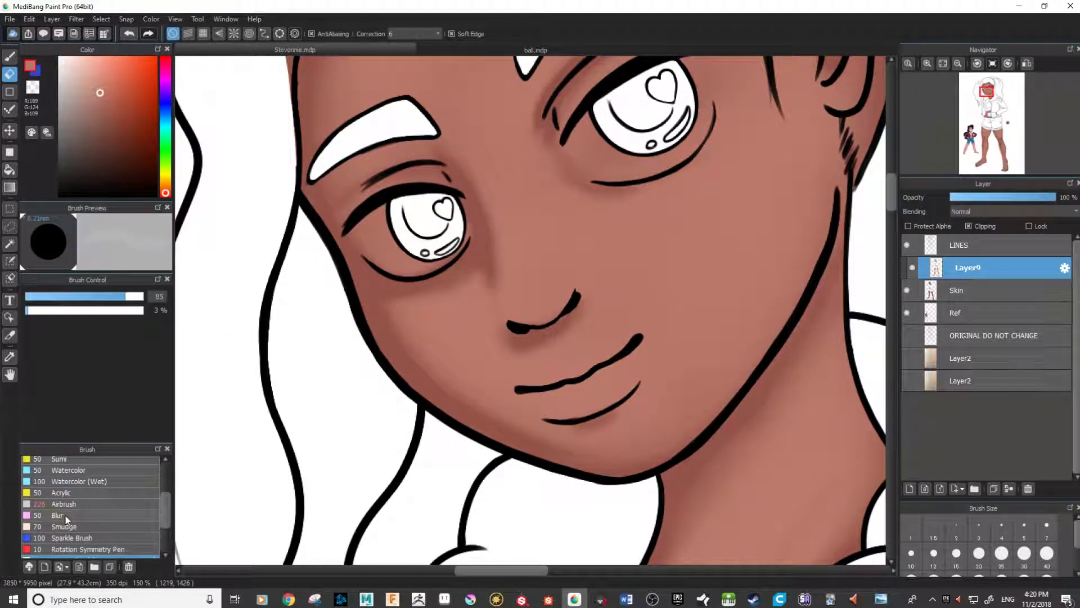
Choose the Blur brush preset and set the eraser to size 37 with 16% opacity
{"action": "left_click", "coordinate": [70, 517]}
{"action": "left_click_drag", "start_coordinate": [501, 213], "coordinate": [510, 230]}
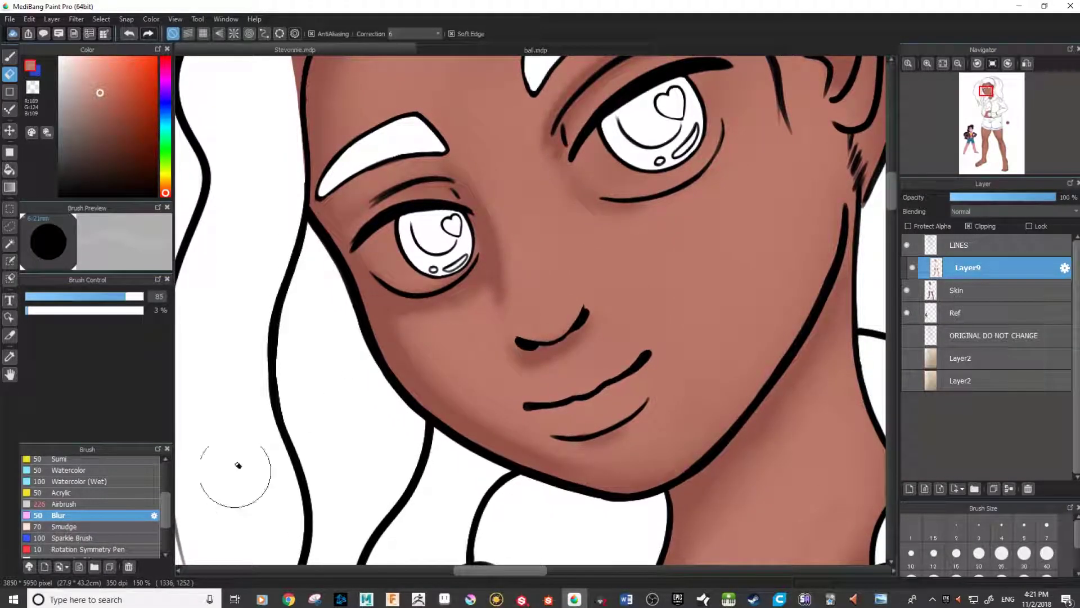
{"action": "left_click", "coordinate": [86, 507]}
{"action": "left_click", "coordinate": [86, 516]}
{"action": "left_click", "coordinate": [87, 537]}
{"action": "left_click", "coordinate": [85, 515]}
{"action": "left_click_drag", "start_coordinate": [39, 311], "coordinate": [44, 312]}
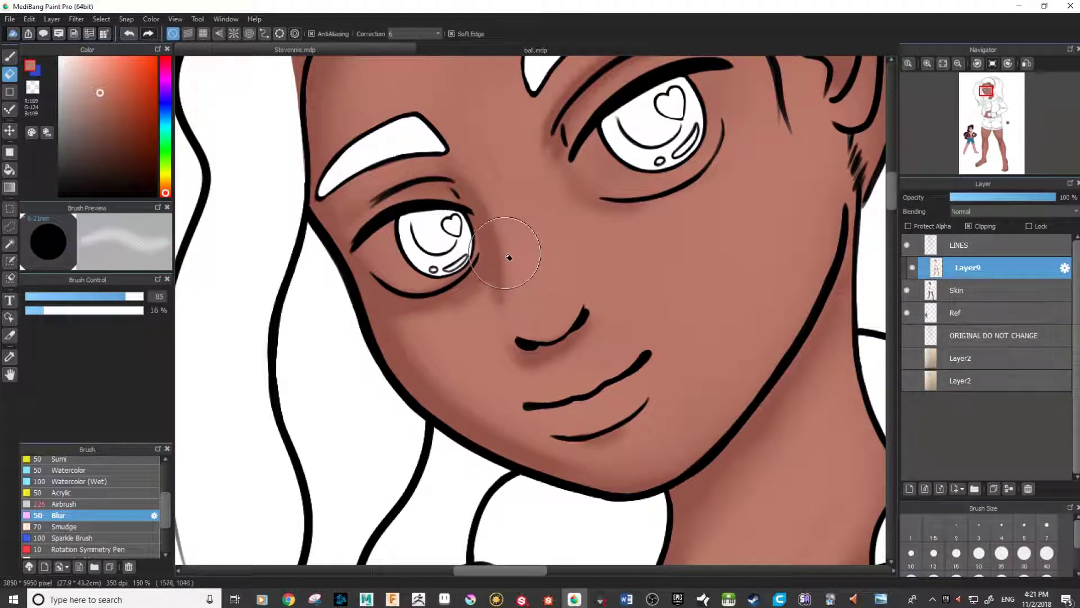
{"action": "left_click_drag", "start_coordinate": [121, 299], "coordinate": [100, 306]}
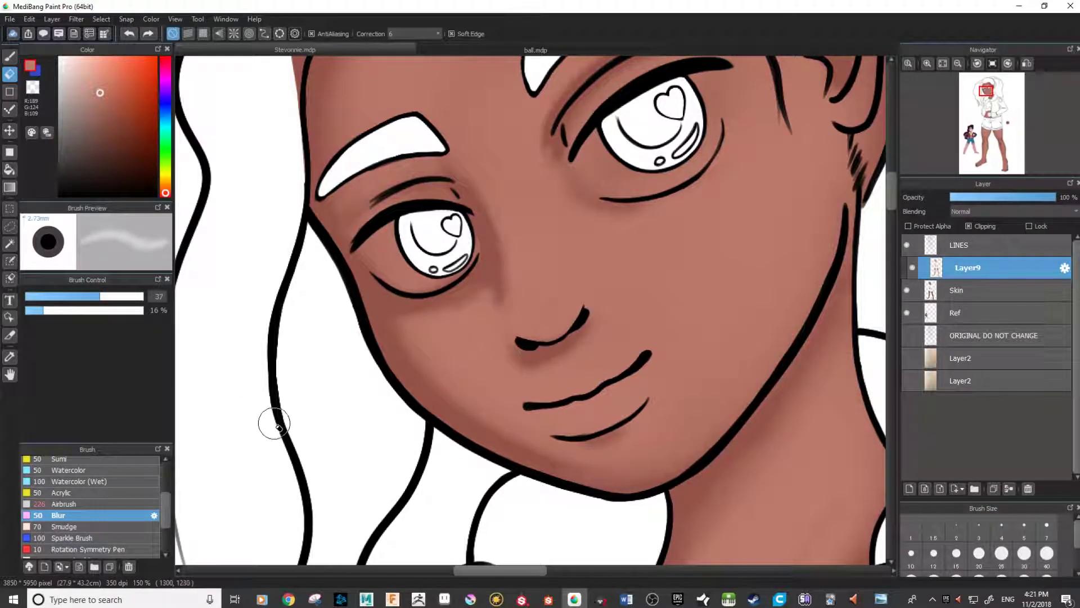
Switch to the Blur brush and set it to 28% opacity with a blur intensity of 70
{"action": "key", "text": "b"}
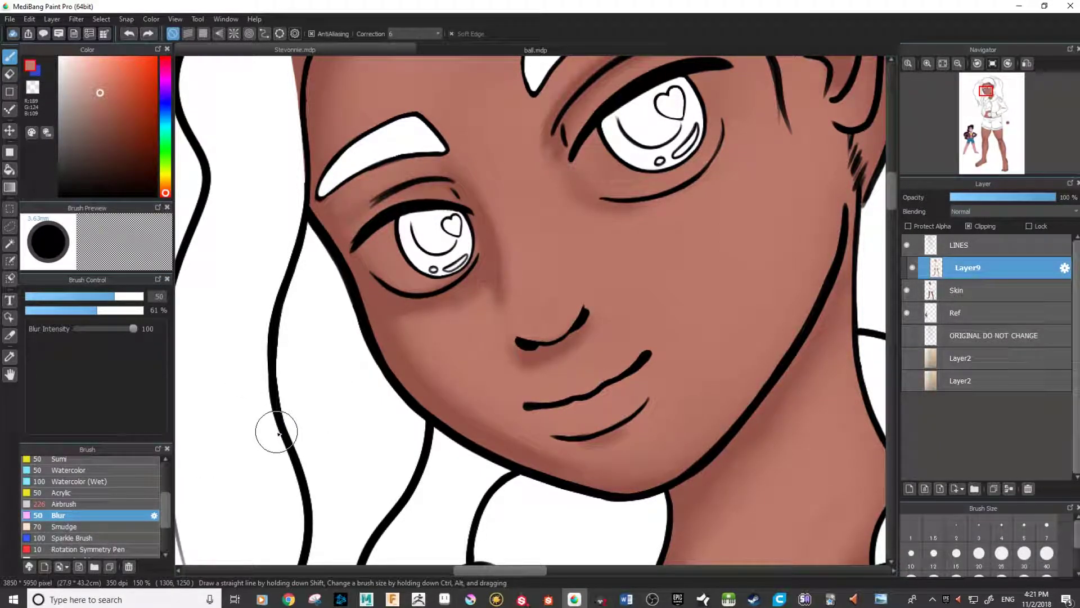
{"action": "key", "text": "e"}
{"action": "key", "text": "b"}
{"action": "left_click", "coordinate": [149, 515]}
{"action": "left_click", "coordinate": [124, 329]}
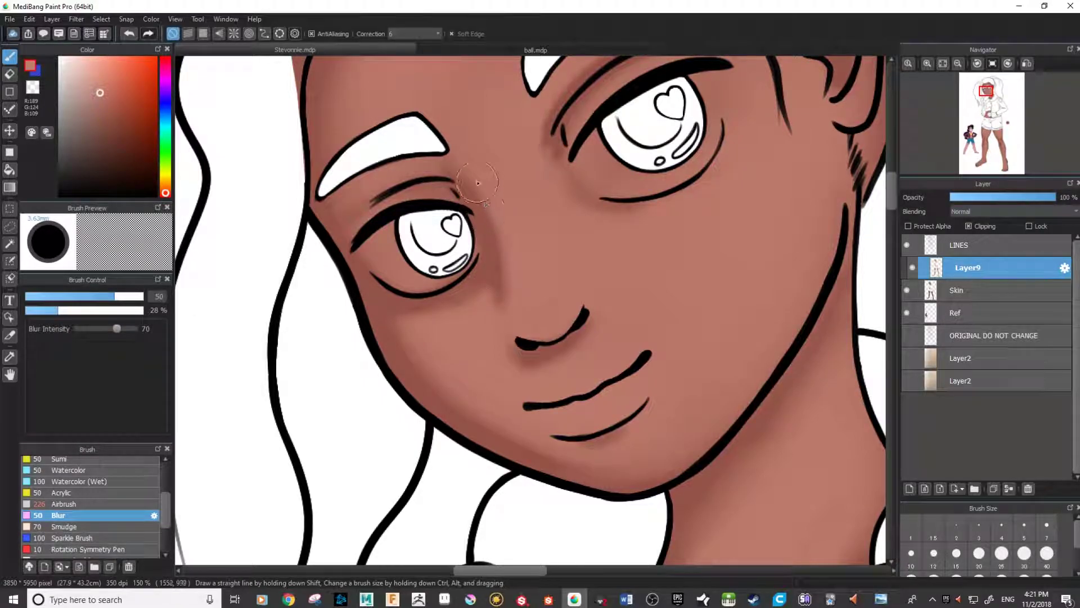
Soften the edges of the shading beside the nose, around the eyes and under the jaw by blurring them
{"action": "mouse_move", "coordinate": [478, 213]}
{"action": "left_mouse_down"}
{"action": "mouse_move", "coordinate": [497, 311]}
{"action": "mouse_move", "coordinate": [481, 292]}
{"action": "left_mouse_up"}
{"action": "left_click_drag", "start_coordinate": [573, 155], "coordinate": [559, 293]}
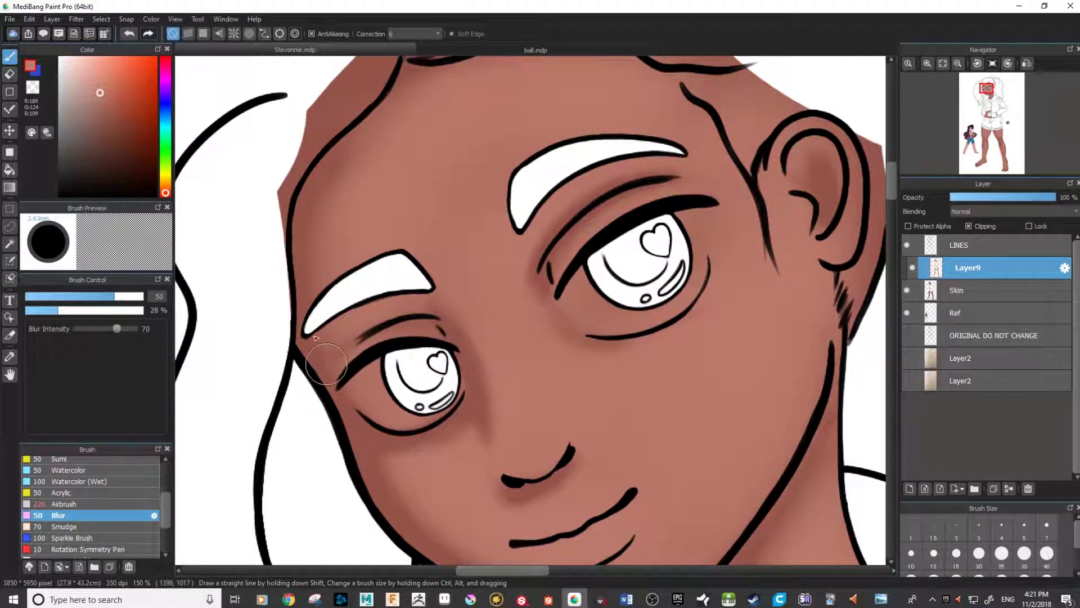
{"action": "left_click_drag", "start_coordinate": [746, 276], "coordinate": [640, 280]}
{"action": "left_click_drag", "start_coordinate": [705, 153], "coordinate": [717, 169]}
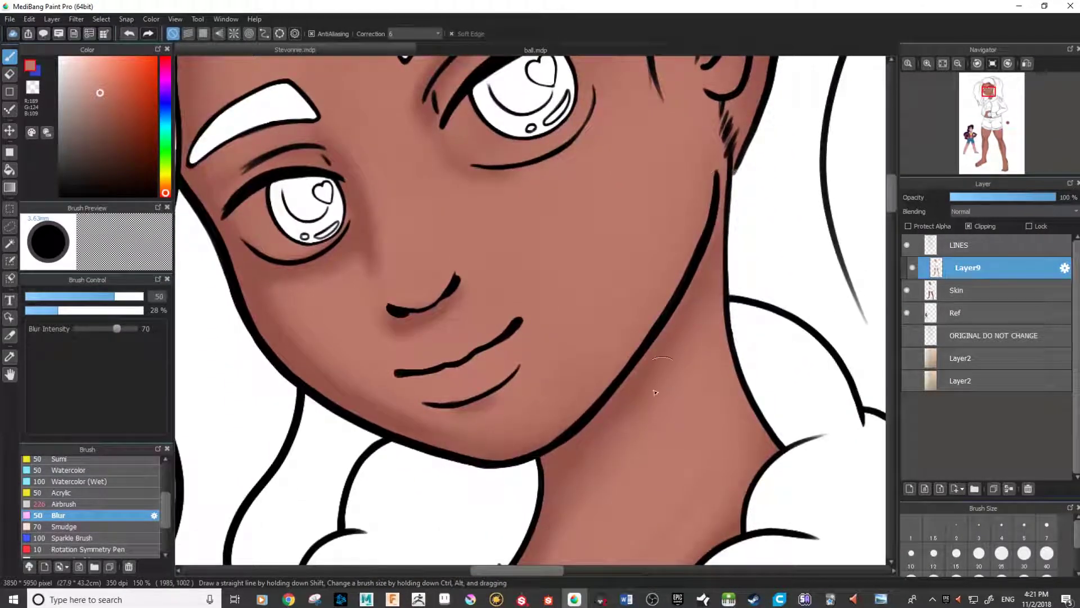
{"action": "scroll", "coordinate": [642, 389], "scroll_direction": "down", "scroll_amount": 3}
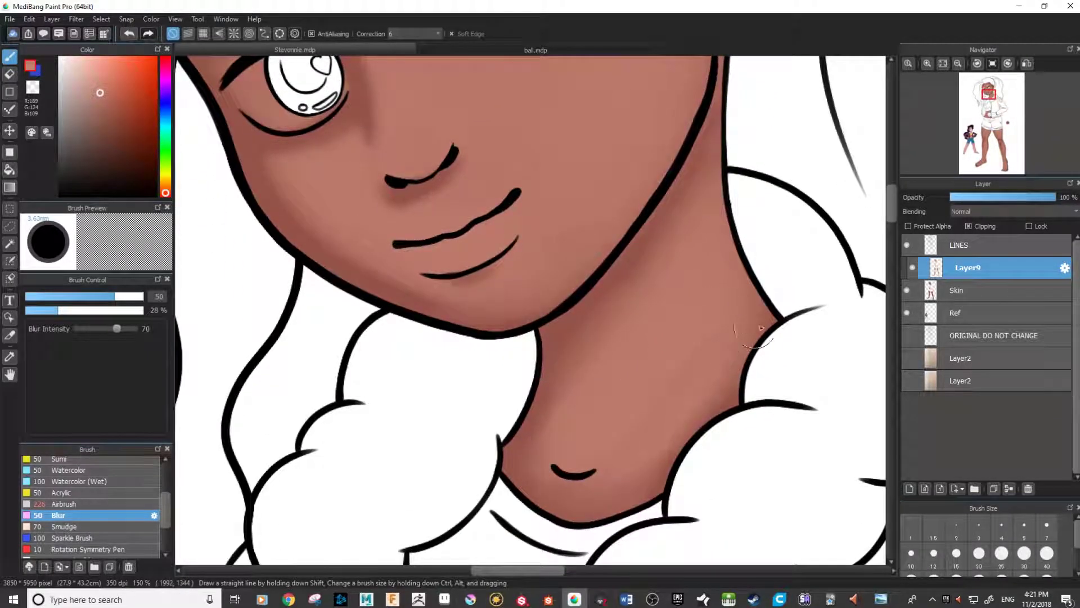
{"action": "scroll", "coordinate": [565, 466], "scroll_direction": "up", "scroll_amount": 2}
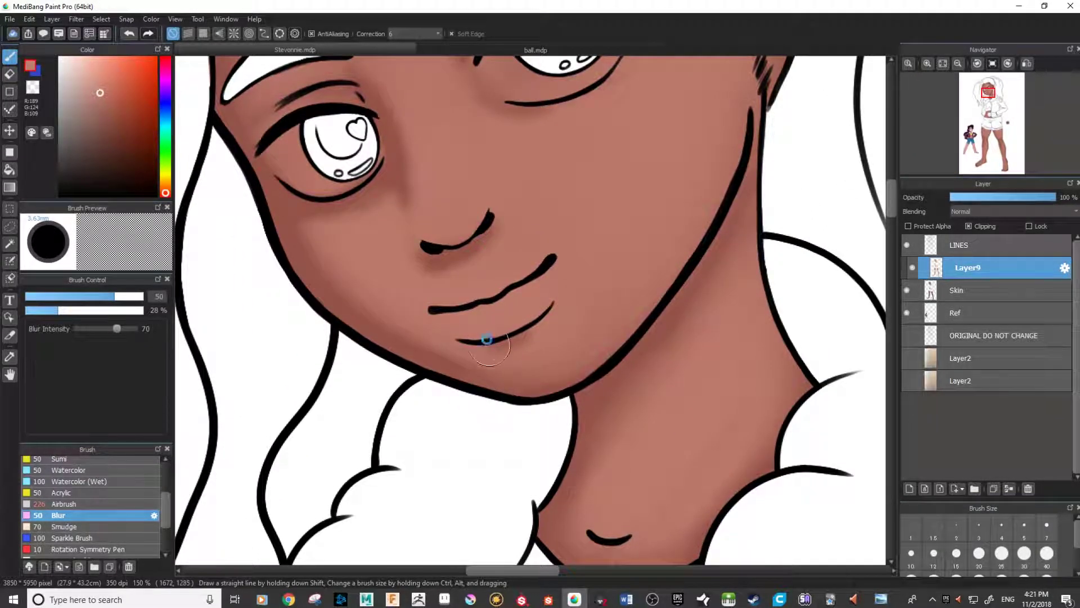
{"action": "scroll", "coordinate": [493, 350], "scroll_direction": "up", "scroll_amount": 1}
{"action": "scroll", "coordinate": [555, 367], "scroll_direction": "up", "scroll_amount": 1}
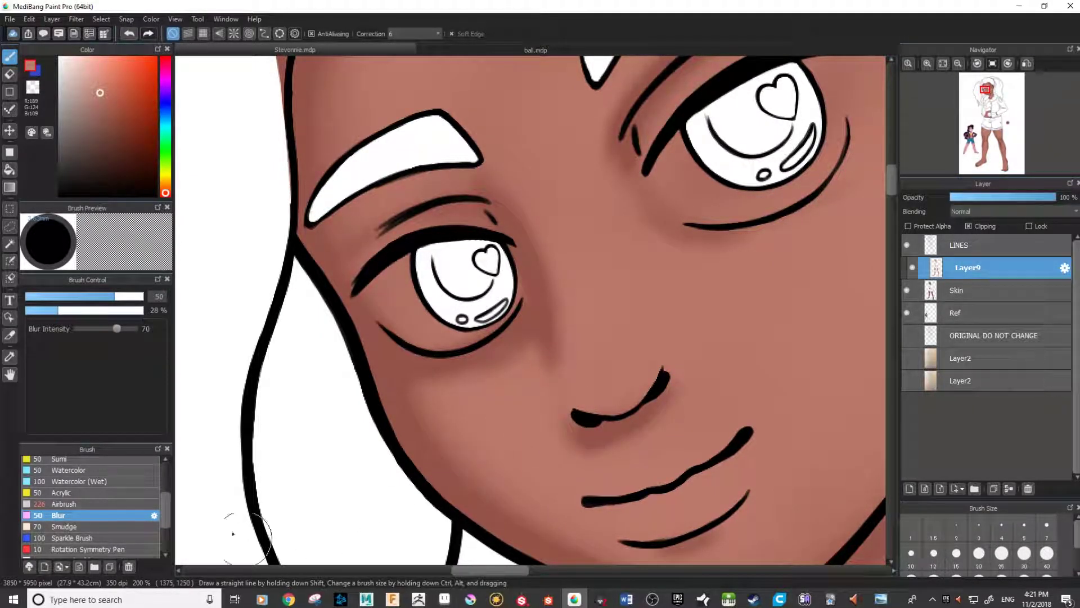
Switch to the Airbrush and set it to size 70 with 8% opacity
{"action": "left_click_drag", "start_coordinate": [154, 504], "coordinate": [156, 471]}
{"action": "left_click", "coordinate": [155, 471]}
{"action": "left_click", "coordinate": [637, 398]}
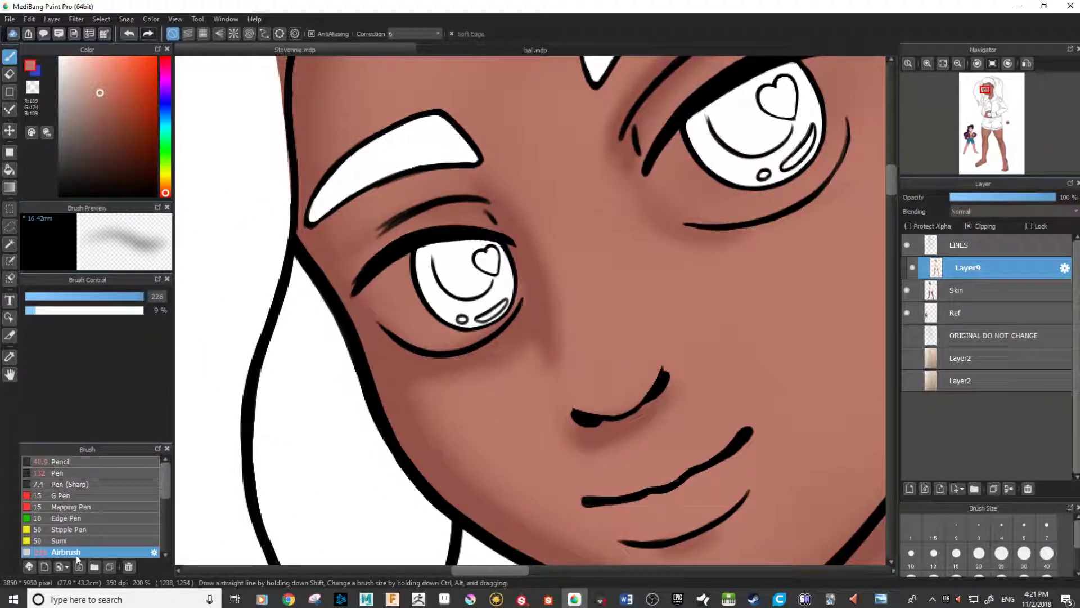
{"action": "left_click", "coordinate": [121, 296]}
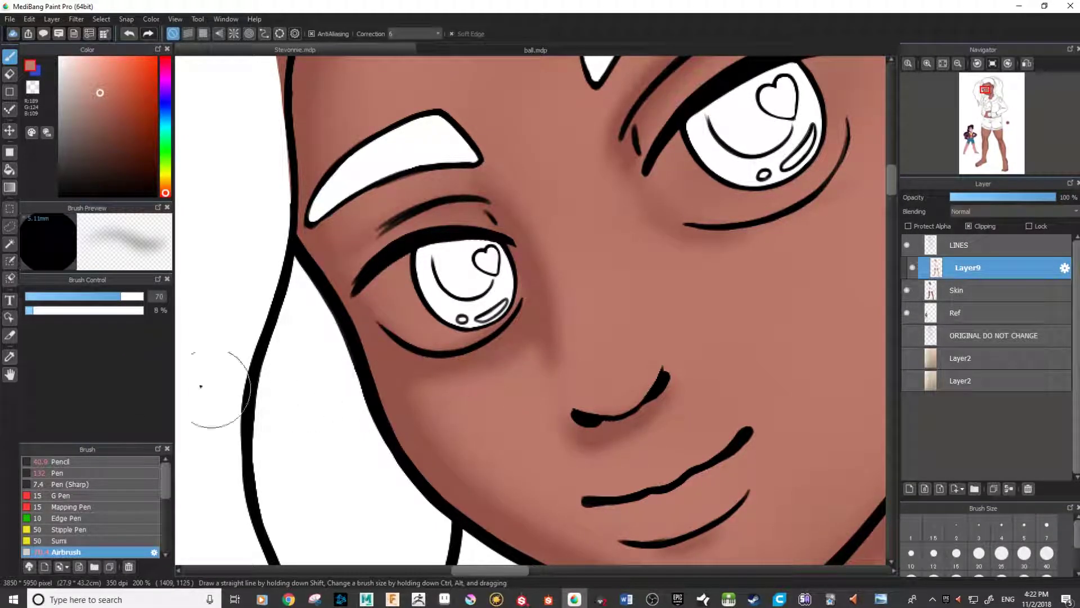
Sample neighbouring skin tones and airbrush them over the shadow edges beneath the eye and along the nose bridge
{"action": "right_click", "coordinate": [513, 398]}
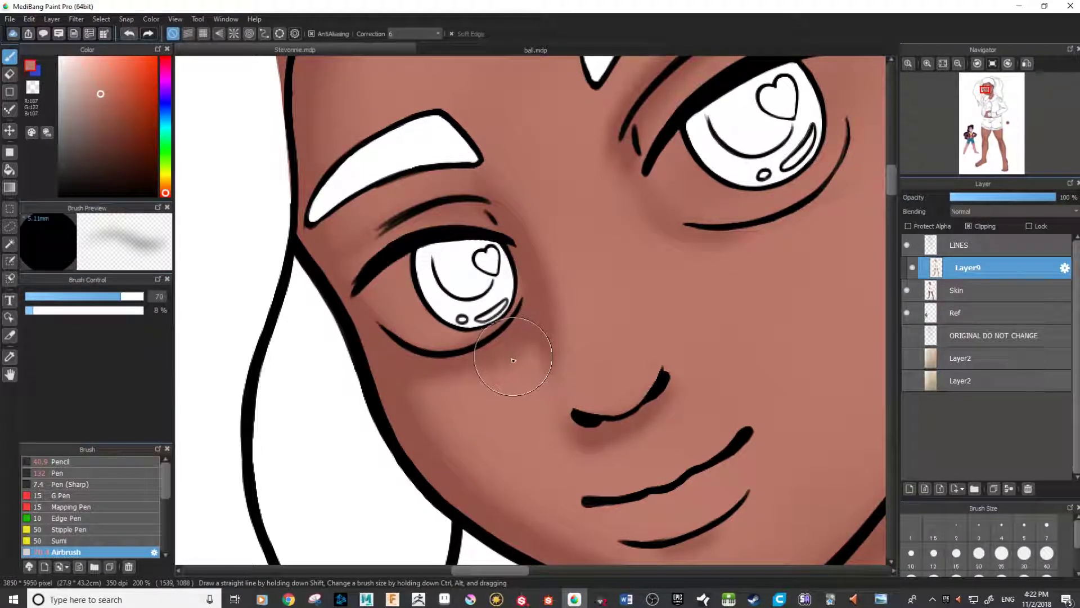
{"action": "left_click", "coordinate": [496, 349], "text": "alt"}
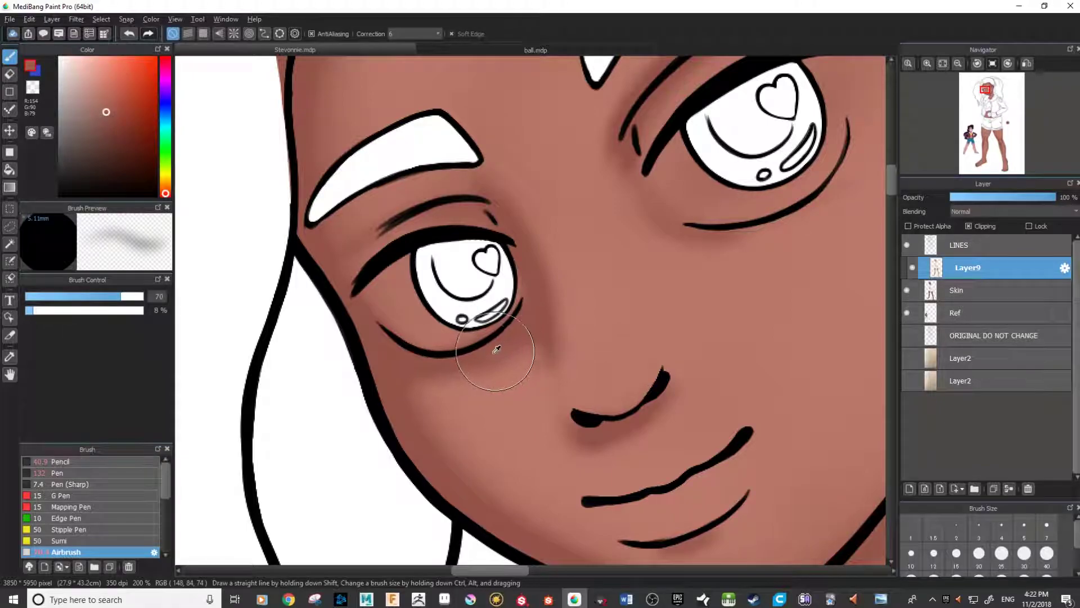
{"action": "left_click", "coordinate": [467, 367], "text": "alt"}
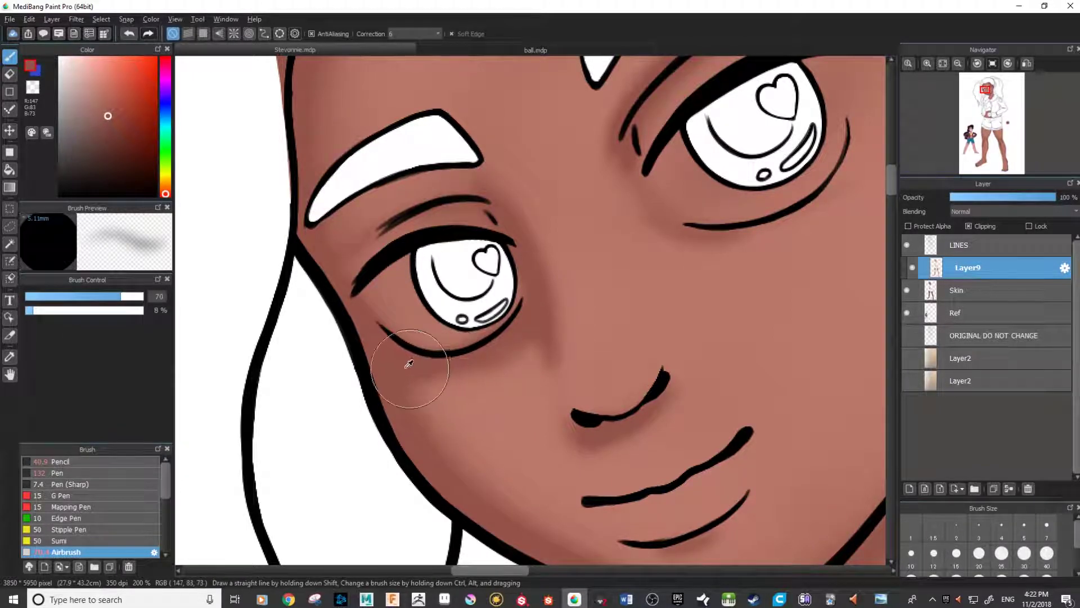
{"action": "left_click", "coordinate": [451, 398], "text": "alt"}
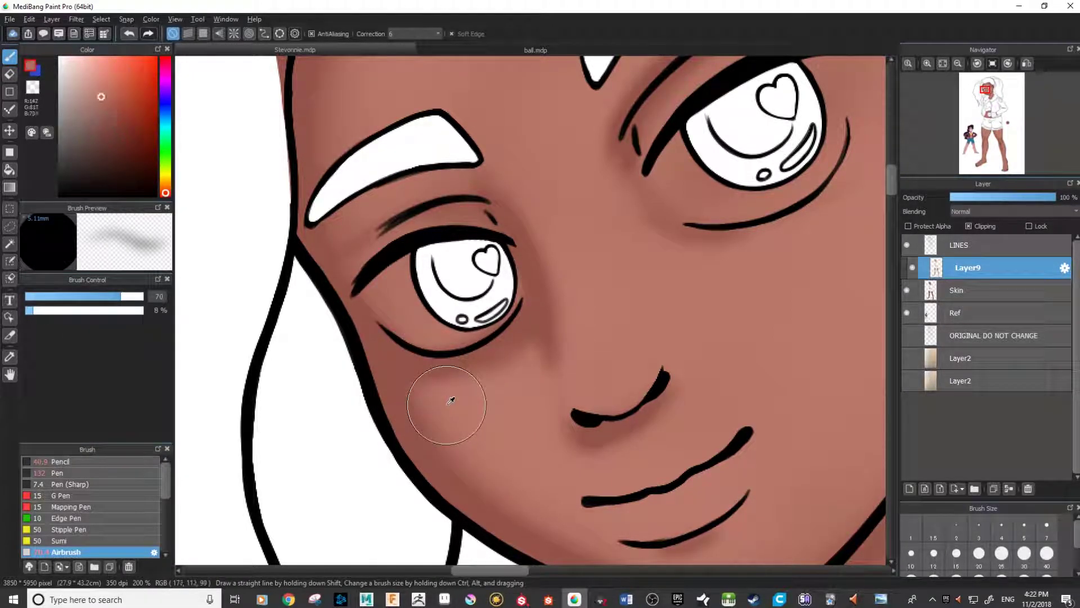
{"action": "left_click_drag", "start_coordinate": [446, 401], "coordinate": [429, 383]}
{"action": "left_click", "coordinate": [418, 380], "text": "alt"}
{"action": "mouse_move", "coordinate": [552, 310]}
{"action": "left_mouse_down"}
{"action": "mouse_move", "coordinate": [538, 310]}
{"action": "mouse_move", "coordinate": [540, 255]}
{"action": "mouse_move", "coordinate": [558, 364]}
{"action": "left_mouse_up"}
{"action": "left_click_drag", "start_coordinate": [528, 195], "coordinate": [556, 338]}
{"action": "left_click", "coordinate": [482, 358], "text": "alt"}
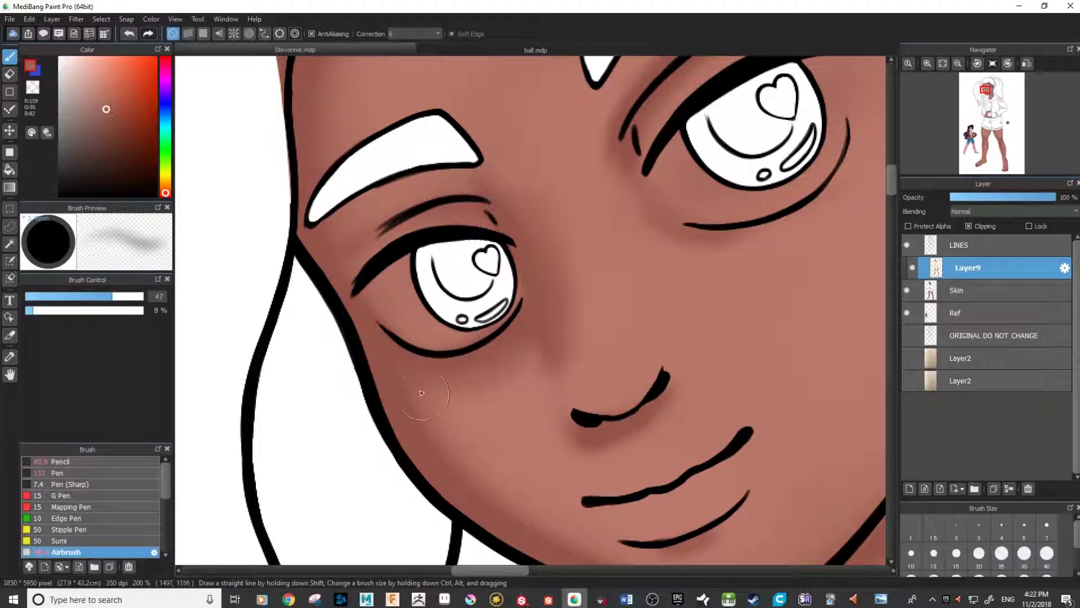
Blend the shadows under the nose and along its bridge with sampled skin tones, using the Airbrush at size 47
{"action": "left_click_drag", "start_coordinate": [586, 451], "coordinate": [686, 420]}
{"action": "left_click", "coordinate": [688, 422], "text": "alt"}
{"action": "mouse_move", "coordinate": [597, 214]}
{"action": "left_mouse_down"}
{"action": "mouse_move", "coordinate": [614, 316]}
{"action": "mouse_move", "coordinate": [550, 376]}
{"action": "left_mouse_up"}
{"action": "scroll", "coordinate": [570, 318], "scroll_direction": "down", "scroll_amount": 2}
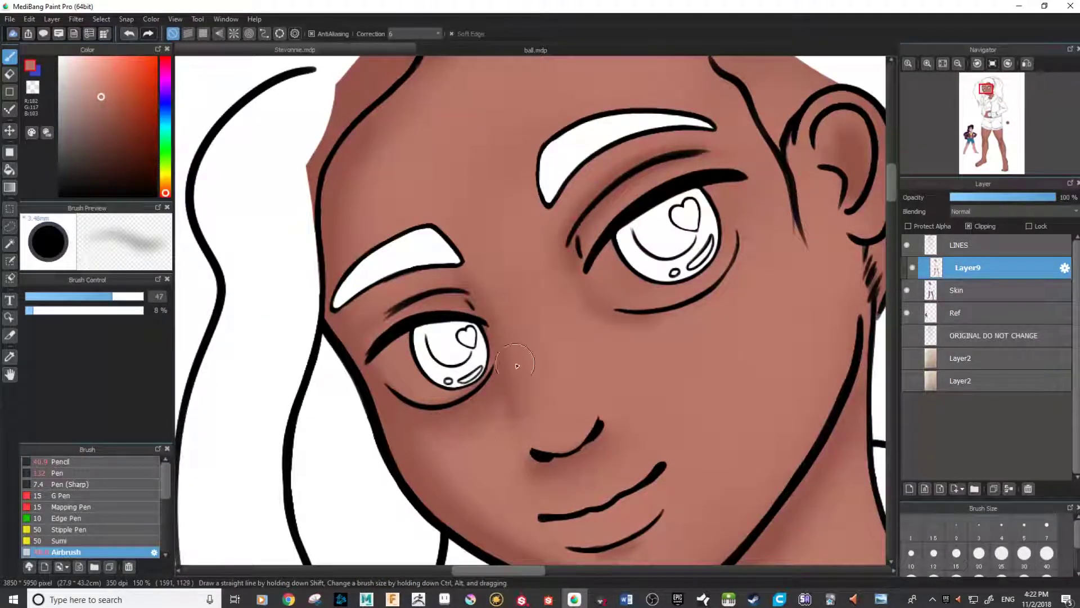
{"action": "left_click", "coordinate": [740, 480], "text": "alt"}
Switch back to the Blur brush and smooth the airbrushed shading across the nose, cheek and mouth area
{"action": "scroll", "coordinate": [90, 511], "scroll_direction": "down", "scroll_amount": 3}
{"action": "left_click", "coordinate": [59, 511]}
{"action": "scroll", "coordinate": [732, 478], "scroll_direction": "up", "scroll_amount": 1}
{"action": "left_click_drag", "start_coordinate": [726, 507], "coordinate": [683, 332]}
{"action": "scroll", "coordinate": [687, 410], "scroll_direction": "down", "scroll_amount": 1}
{"action": "left_click_drag", "start_coordinate": [560, 259], "coordinate": [537, 387]}
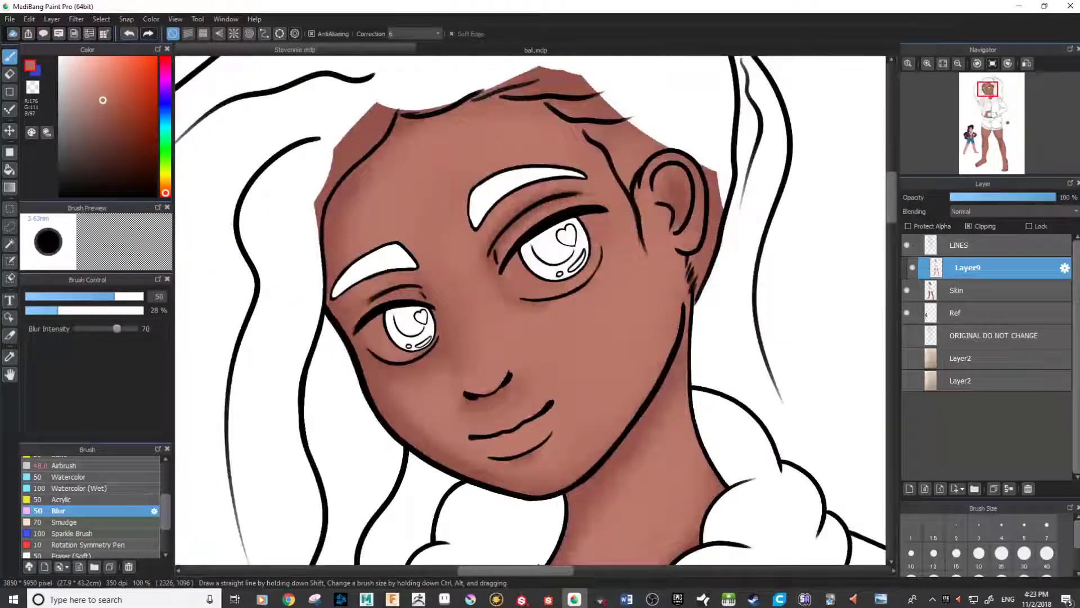
{"action": "scroll", "coordinate": [576, 383], "scroll_direction": "up", "scroll_amount": 3}
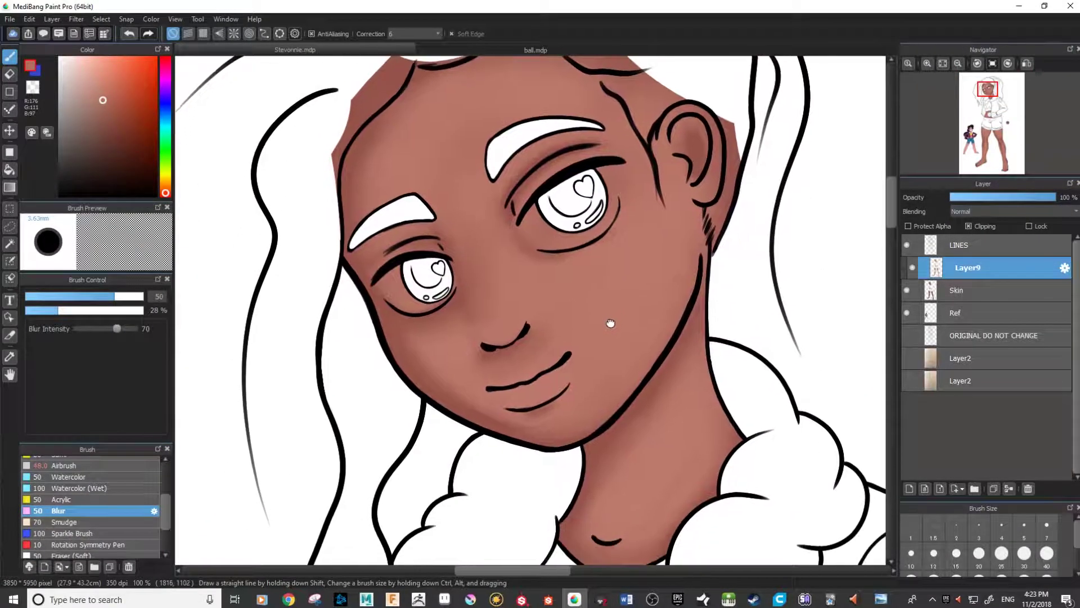
{"action": "scroll", "coordinate": [645, 411], "scroll_direction": "down", "scroll_amount": 6}
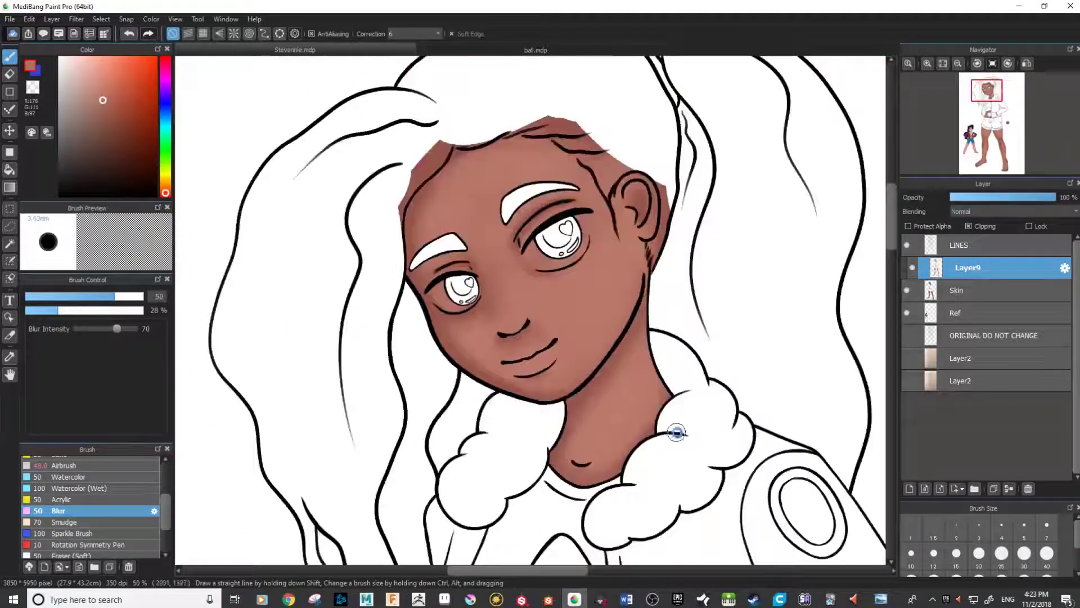
{"action": "mouse_move", "coordinate": [667, 468]}
{"action": "left_mouse_down"}
{"action": "mouse_move", "coordinate": [692, 258]}
{"action": "mouse_move", "coordinate": [678, 477]}
{"action": "left_mouse_up"}
{"action": "scroll", "coordinate": [580, 371], "scroll_direction": "up", "scroll_amount": 6}
{"action": "left_click_drag", "start_coordinate": [605, 282], "coordinate": [635, 349]}
{"action": "left_click_drag", "start_coordinate": [669, 474], "coordinate": [629, 287]}
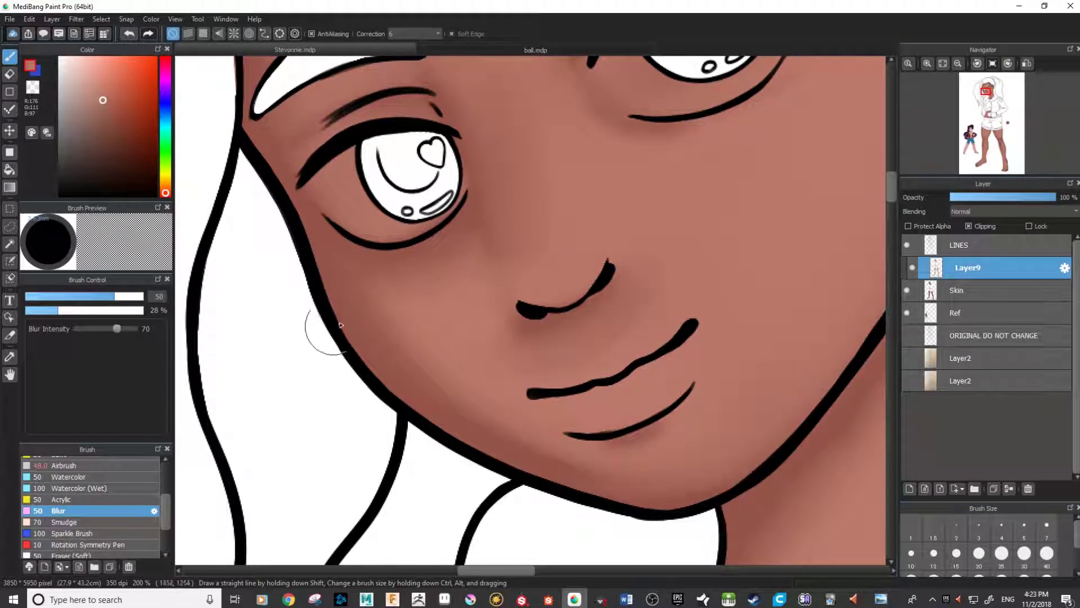
Switch to the eraser, turn off Soft Edge and set size 22 with 50% opacity
{"action": "key", "text": "e"}
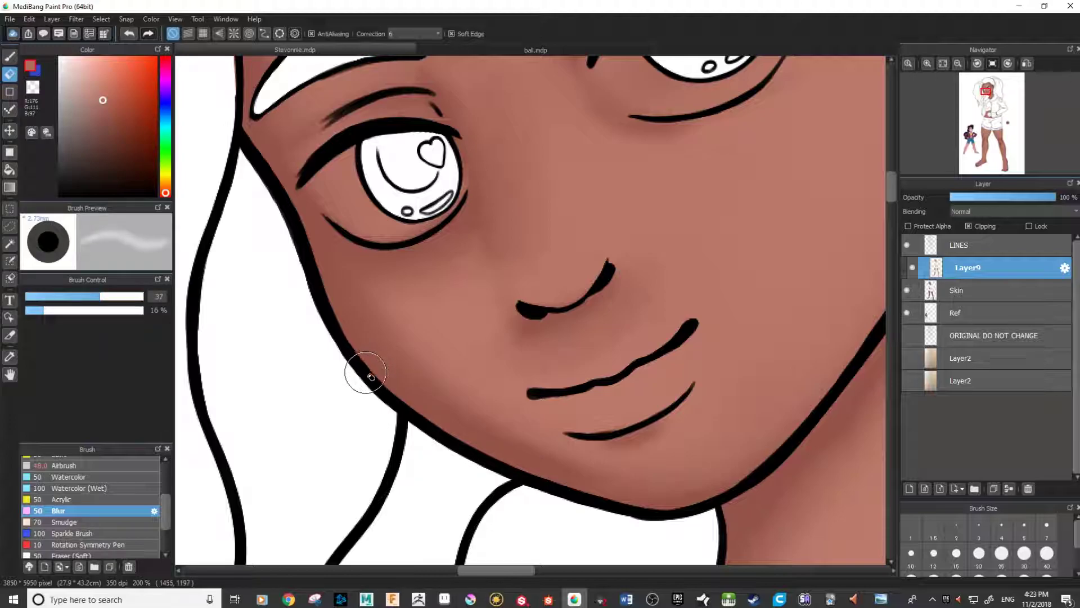
{"action": "left_click", "coordinate": [451, 34]}
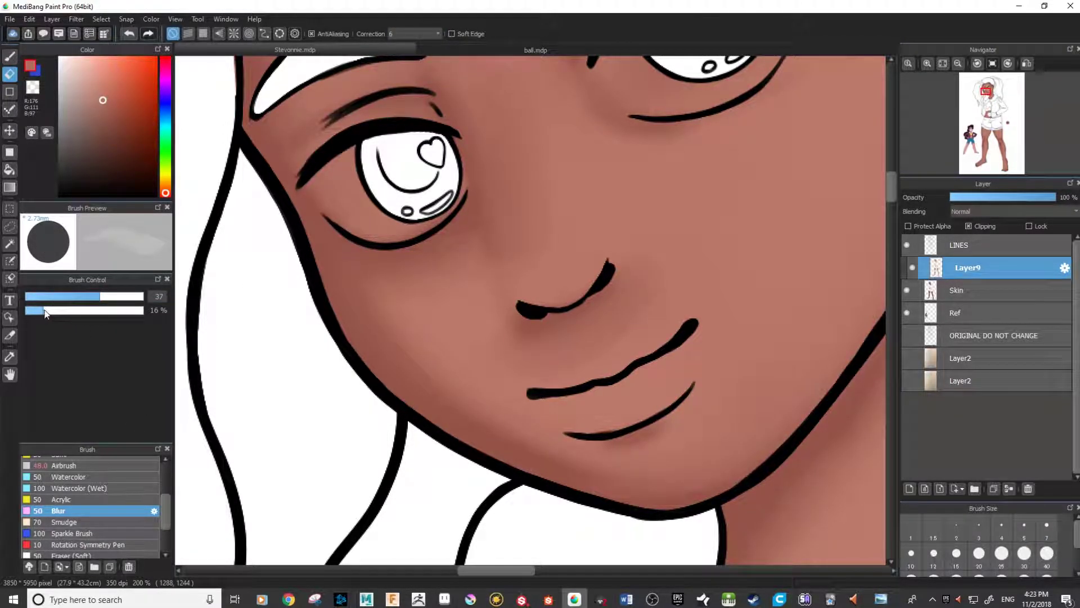
{"action": "left_click", "coordinate": [85, 311]}
{"action": "left_click", "coordinate": [85, 297]}
{"action": "left_click", "coordinate": [79, 296]}
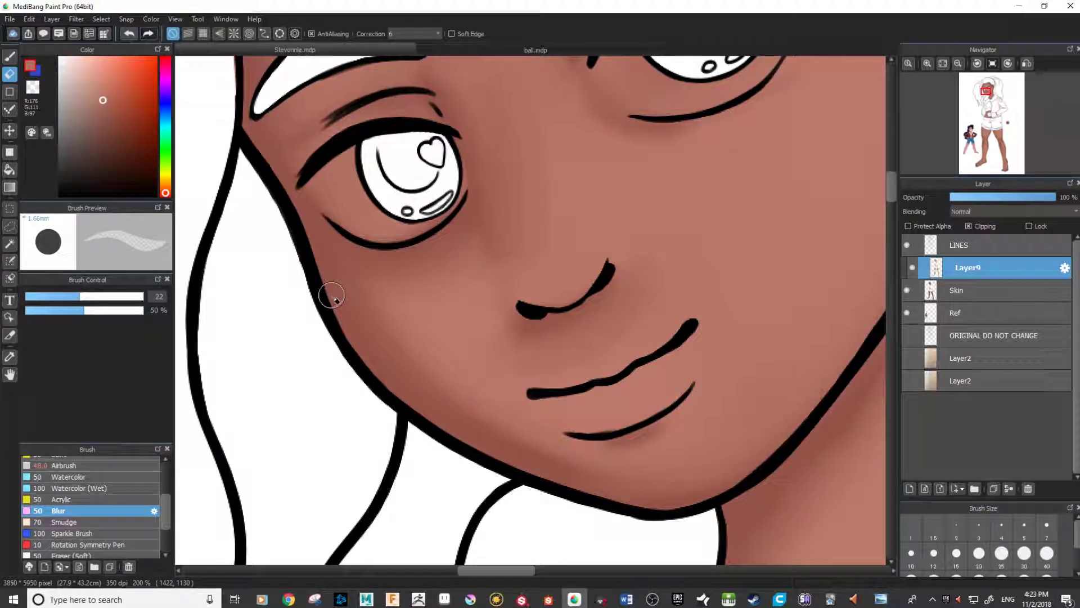
Set the eraser's stroke correction to 8 and erase a thin reflected-light rim along the cheek, jaw and temple outline
{"action": "left_click_drag", "start_coordinate": [463, 394], "coordinate": [384, 322]}
{"action": "key", "text": "ctrl+plus"}
{"action": "left_click_drag", "start_coordinate": [277, 274], "coordinate": [482, 324]}
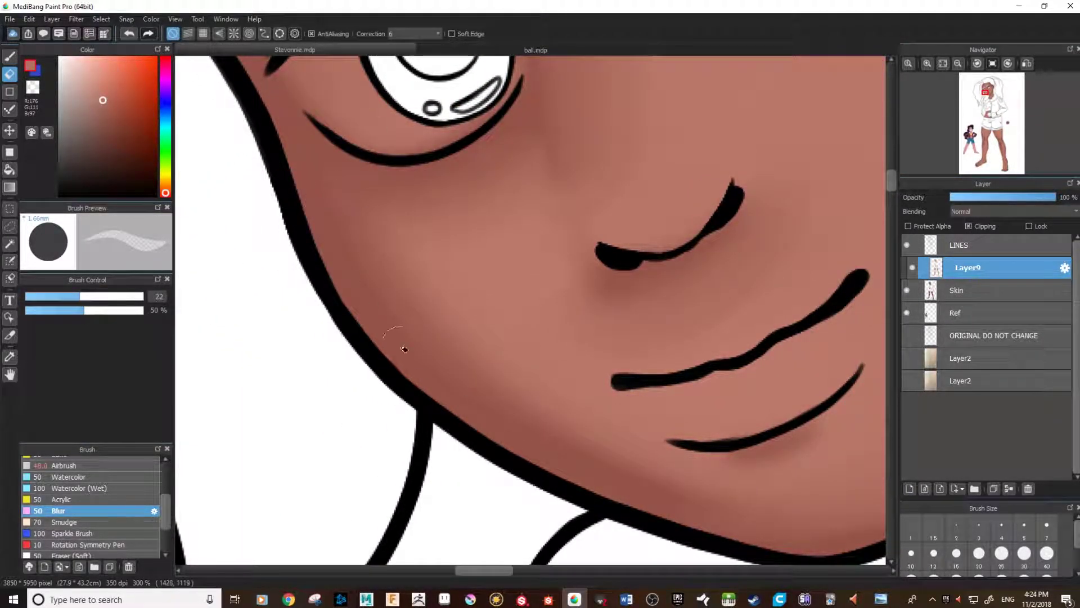
{"action": "left_click", "coordinate": [417, 35]}
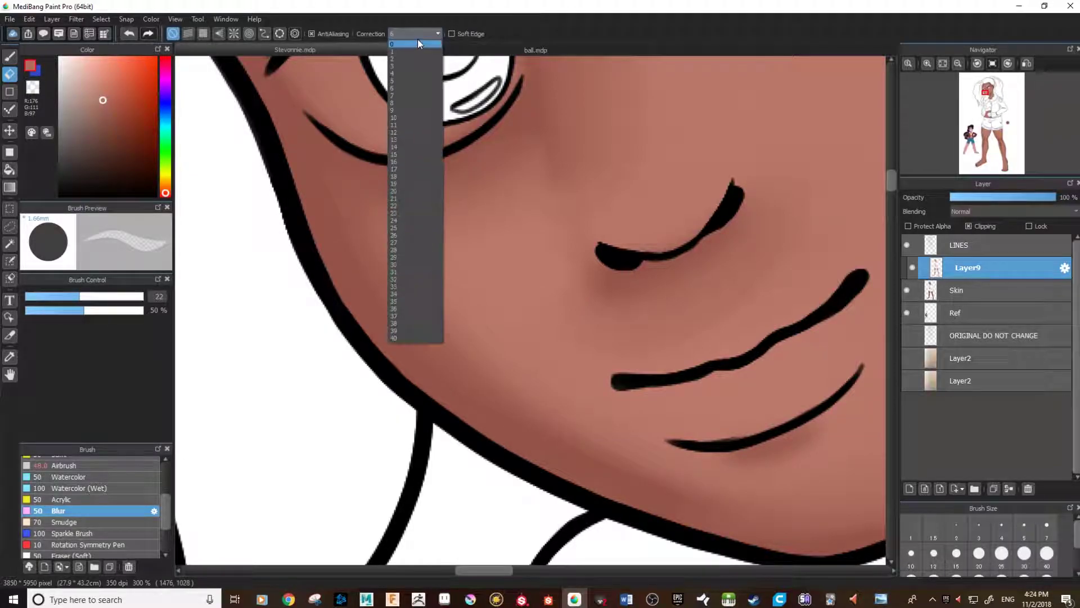
{"action": "left_click", "coordinate": [409, 102]}
{"action": "left_click_drag", "start_coordinate": [527, 332], "coordinate": [415, 231]}
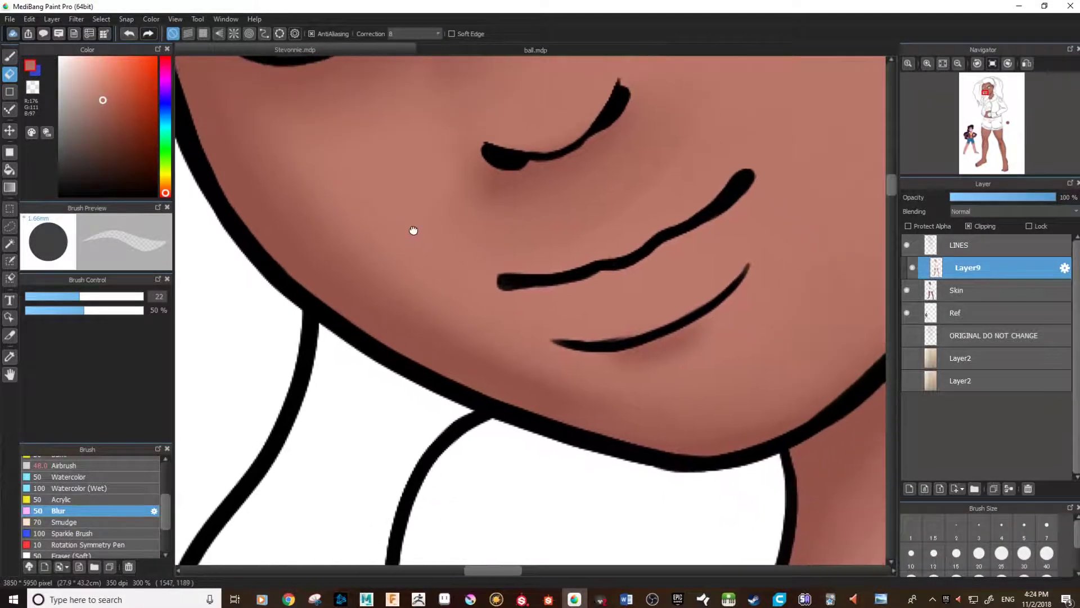
{"action": "key", "text": "Right"}
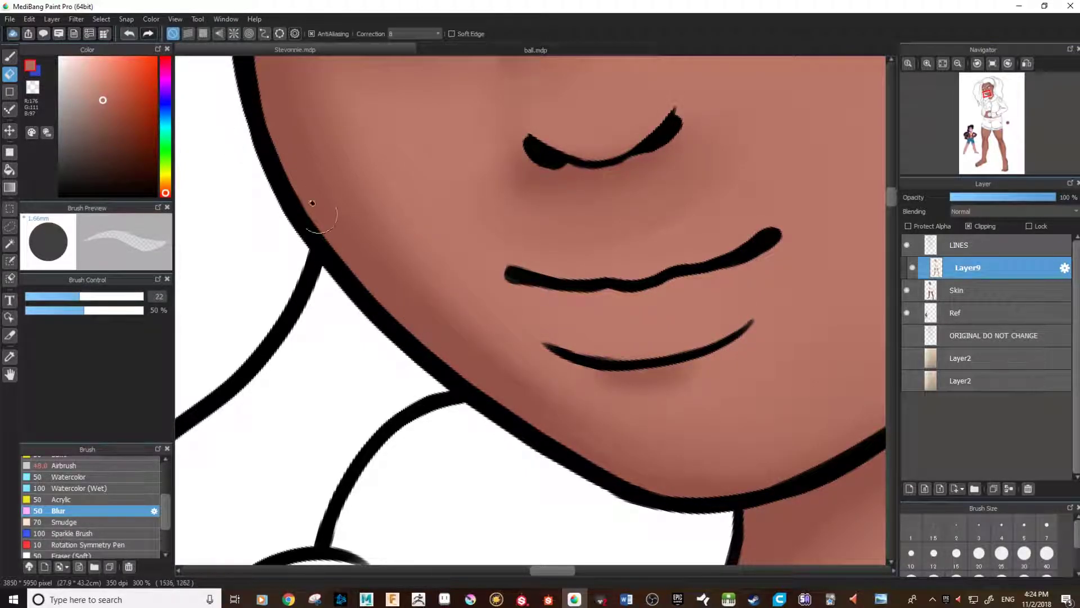
{"action": "left_click_drag", "start_coordinate": [408, 290], "coordinate": [540, 506]}
{"action": "left_click_drag", "start_coordinate": [420, 294], "coordinate": [460, 438]}
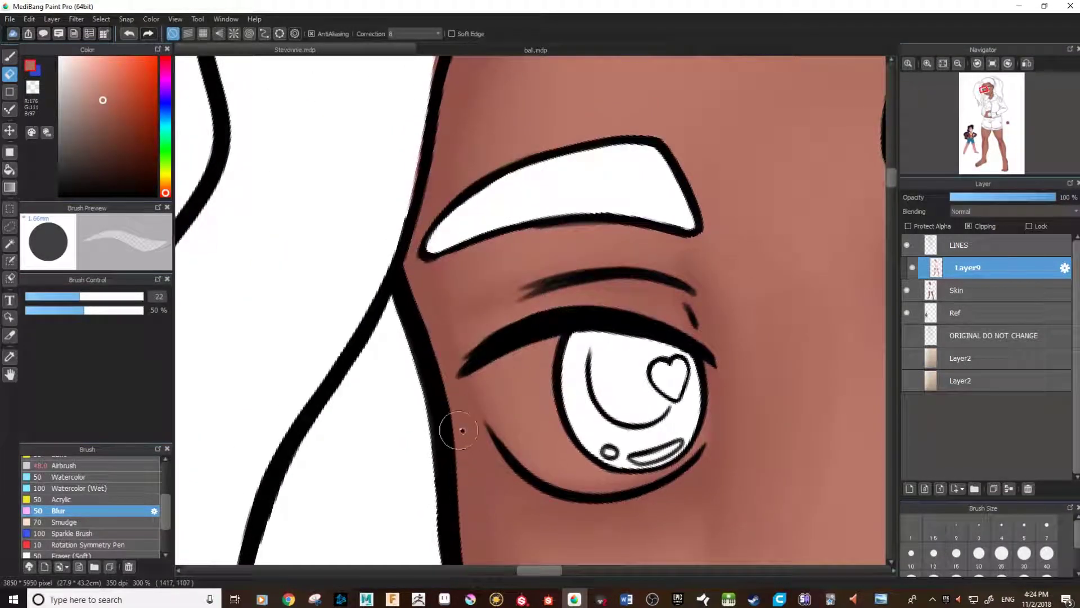
Erase a thin strip of shading along the opposite jawline, from the chin up toward the ear above the neck
{"action": "scroll", "coordinate": [643, 420], "scroll_direction": "down", "scroll_amount": 8}
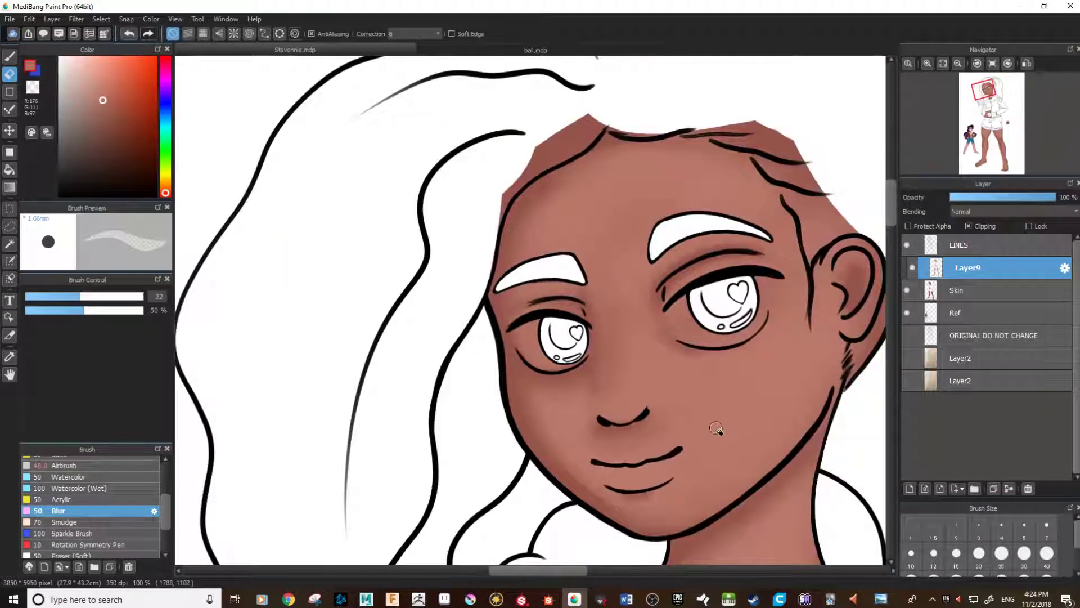
{"action": "scroll", "coordinate": [572, 253], "scroll_direction": "up", "scroll_amount": 8}
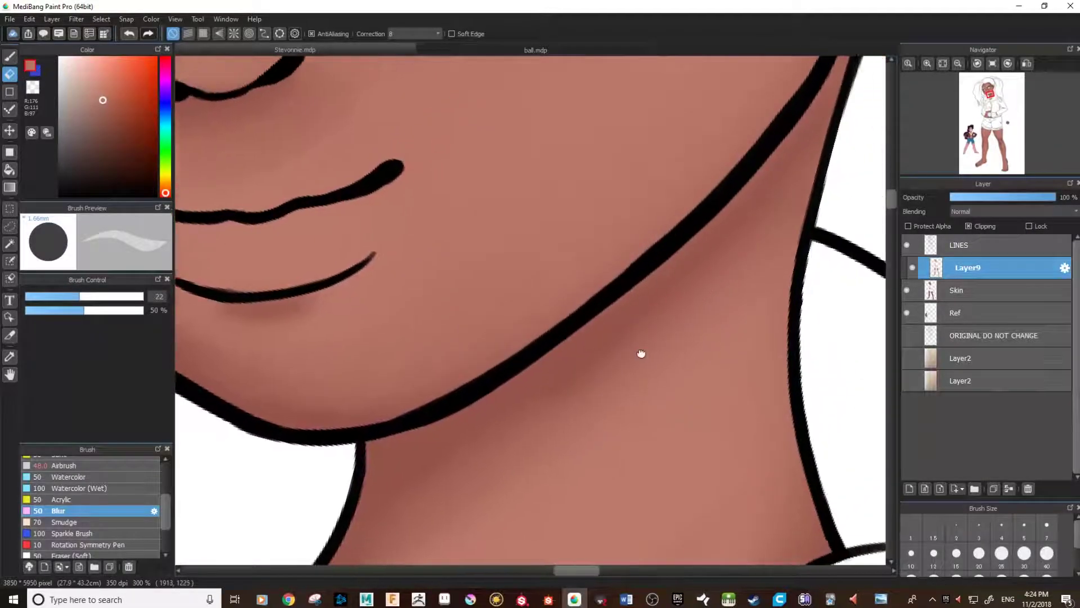
{"action": "left_click_drag", "start_coordinate": [777, 145], "coordinate": [635, 315]}
{"action": "left_click_drag", "start_coordinate": [467, 473], "coordinate": [684, 237]}
{"action": "left_click_drag", "start_coordinate": [485, 367], "coordinate": [455, 398]}
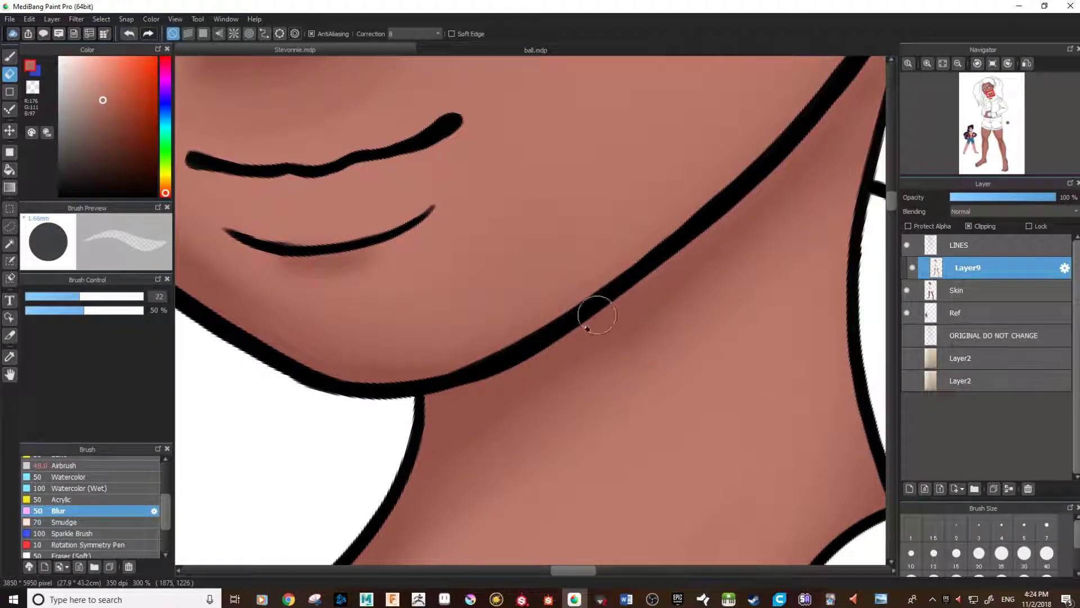
{"action": "left_click_drag", "start_coordinate": [766, 193], "coordinate": [566, 393]}
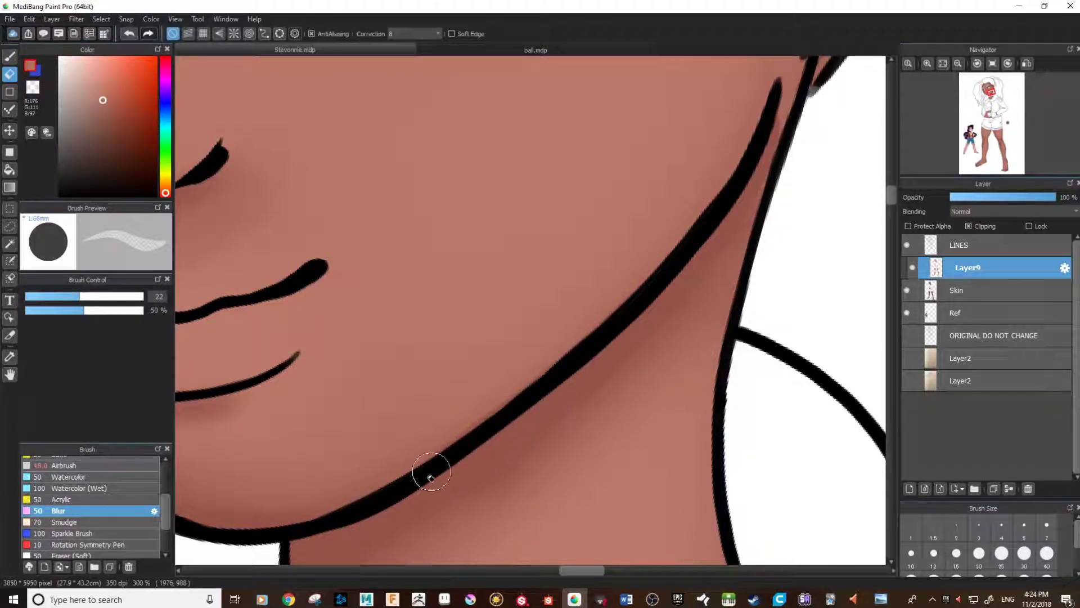
{"action": "mouse_move", "coordinate": [515, 412]}
{"action": "left_mouse_down"}
{"action": "mouse_move", "coordinate": [579, 354]}
{"action": "mouse_move", "coordinate": [692, 173]}
{"action": "left_mouse_up"}
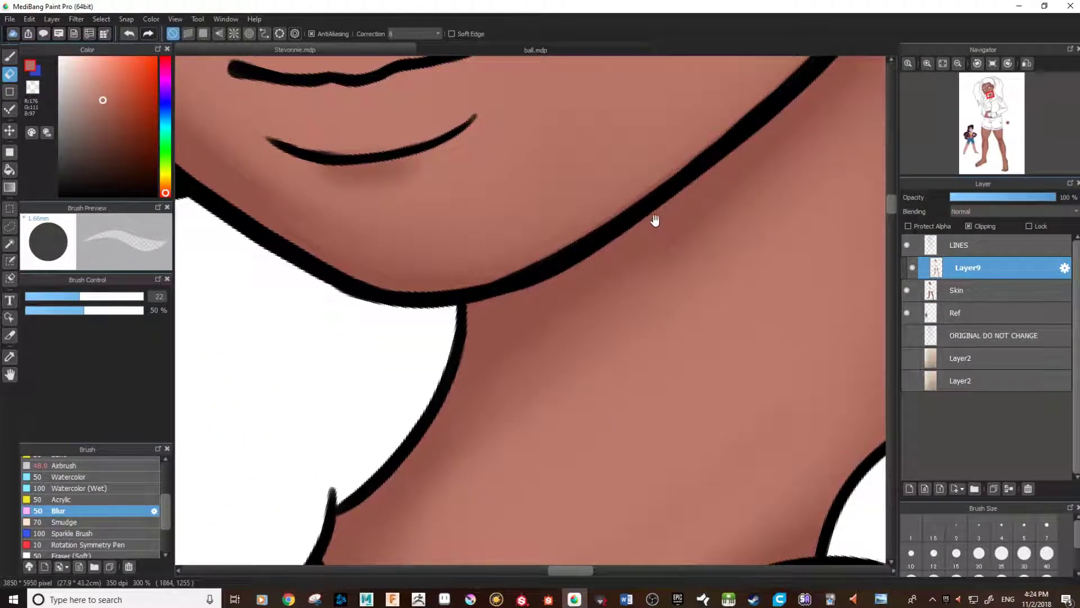
Reduce the eraser to size 18 and lighten the neck shading where the skin meets the fluffy collar
{"action": "scroll", "coordinate": [656, 219], "scroll_direction": "down", "scroll_amount": 2}
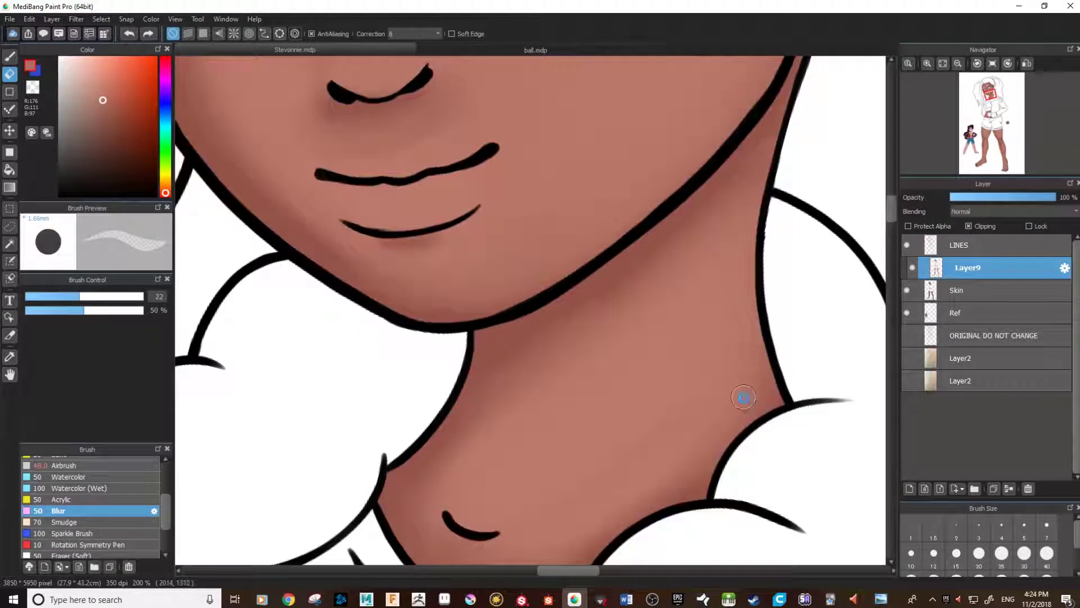
{"action": "scroll", "coordinate": [744, 397], "scroll_direction": "down", "scroll_amount": 1}
{"action": "left_click_drag", "start_coordinate": [683, 471], "coordinate": [675, 333]}
{"action": "scroll", "coordinate": [678, 334], "scroll_direction": "up", "scroll_amount": 3}
{"action": "left_click_drag", "start_coordinate": [685, 381], "coordinate": [556, 308]}
{"action": "left_click_drag", "start_coordinate": [75, 302], "coordinate": [68, 302]}
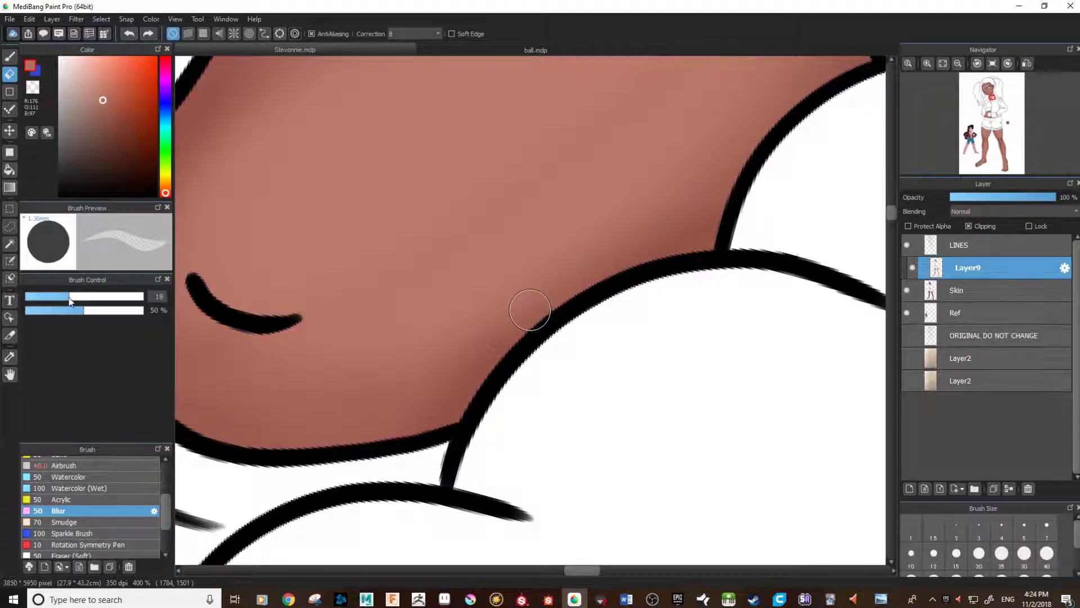
{"action": "mouse_move", "coordinate": [724, 263]}
{"action": "left_mouse_down"}
{"action": "mouse_move", "coordinate": [647, 258]}
{"action": "mouse_move", "coordinate": [575, 287]}
{"action": "mouse_move", "coordinate": [507, 362]}
{"action": "left_mouse_up"}
{"action": "mouse_move", "coordinate": [484, 404]}
{"action": "left_mouse_down"}
{"action": "mouse_move", "coordinate": [677, 344]}
{"action": "mouse_move", "coordinate": [500, 466]}
{"action": "mouse_move", "coordinate": [527, 456]}
{"action": "mouse_move", "coordinate": [704, 278]}
{"action": "mouse_move", "coordinate": [530, 451]}
{"action": "mouse_move", "coordinate": [539, 453]}
{"action": "left_mouse_up"}
{"action": "left_click_drag", "start_coordinate": [438, 492], "coordinate": [692, 281]}
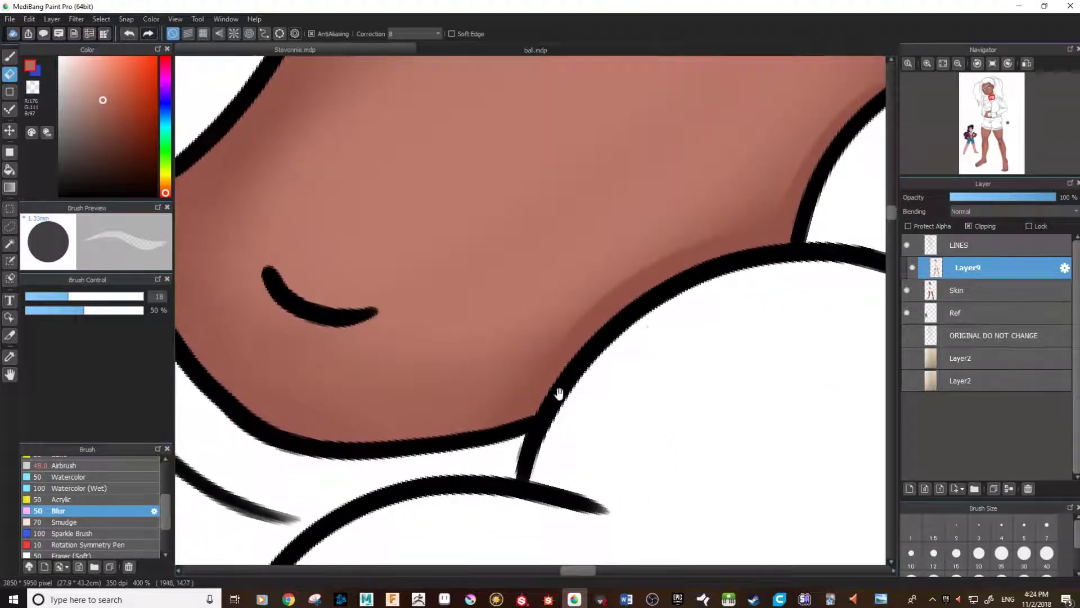
{"action": "left_click_drag", "start_coordinate": [533, 416], "coordinate": [650, 388]}
{"action": "left_click_drag", "start_coordinate": [589, 368], "coordinate": [683, 436]}
{"action": "scroll", "coordinate": [683, 435], "scroll_direction": "down", "scroll_amount": 5}
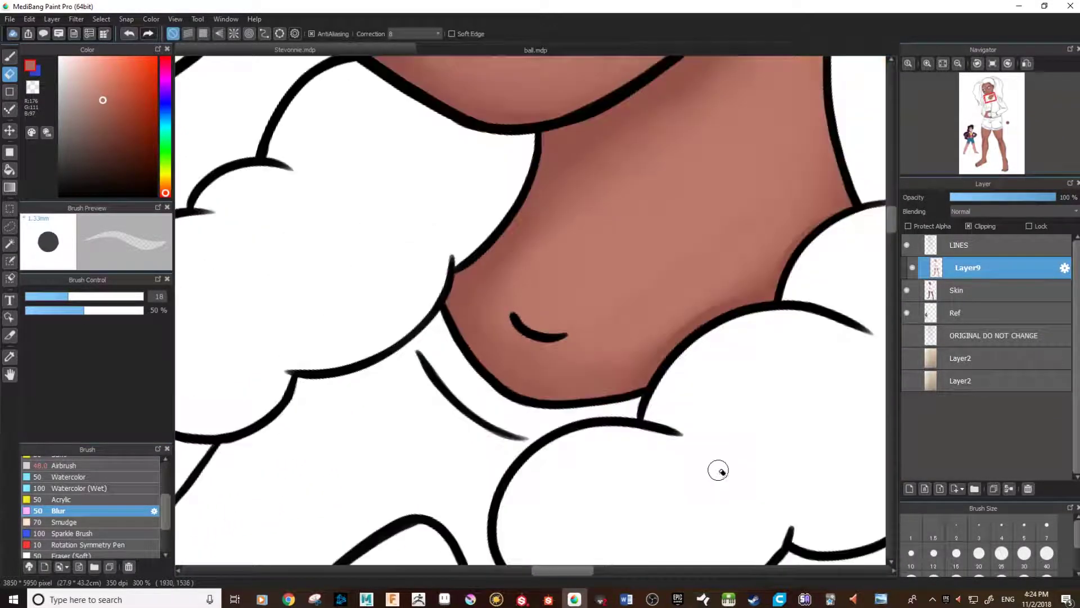
Erase thin reflected-light edges on the skin strip at the sleeve cuff and on the midriff around the gem
{"action": "scroll", "coordinate": [648, 365], "scroll_direction": "down", "scroll_amount": 1}
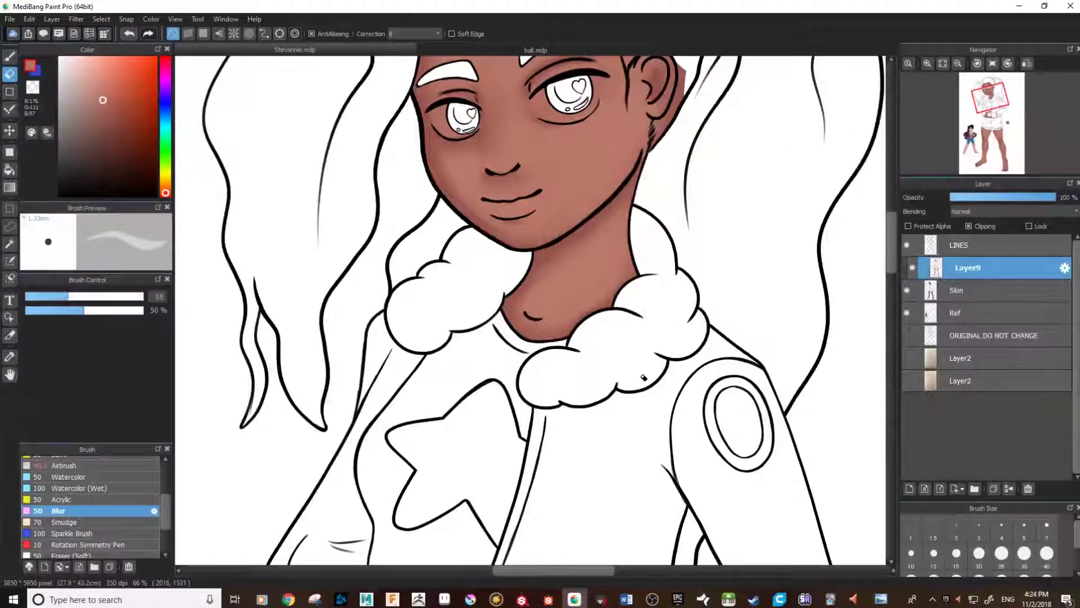
{"action": "left_click_drag", "start_coordinate": [643, 487], "coordinate": [666, 269]}
{"action": "left_click_drag", "start_coordinate": [581, 461], "coordinate": [621, 348]}
{"action": "scroll", "coordinate": [658, 367], "scroll_direction": "up", "scroll_amount": 1}
{"action": "scroll", "coordinate": [657, 367], "scroll_direction": "up", "scroll_amount": 3}
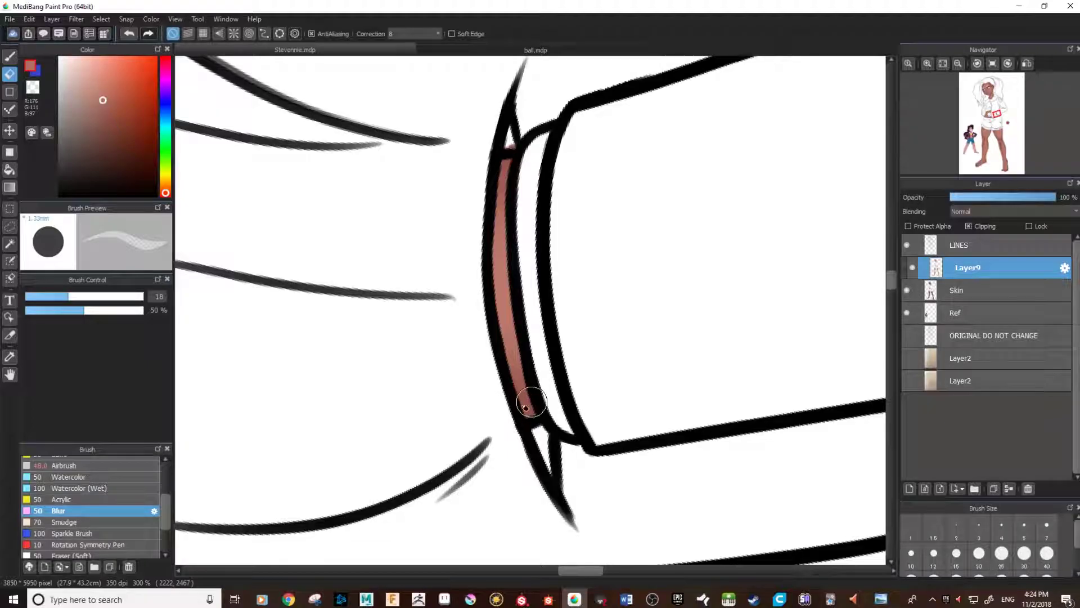
{"action": "mouse_move", "coordinate": [454, 350]}
{"action": "left_mouse_down"}
{"action": "mouse_move", "coordinate": [554, 362]}
{"action": "mouse_move", "coordinate": [579, 337]}
{"action": "mouse_move", "coordinate": [619, 349]}
{"action": "mouse_move", "coordinate": [683, 399]}
{"action": "left_mouse_up"}
{"action": "mouse_move", "coordinate": [487, 442]}
{"action": "left_mouse_down"}
{"action": "mouse_move", "coordinate": [637, 347]}
{"action": "mouse_move", "coordinate": [607, 291]}
{"action": "left_mouse_up"}
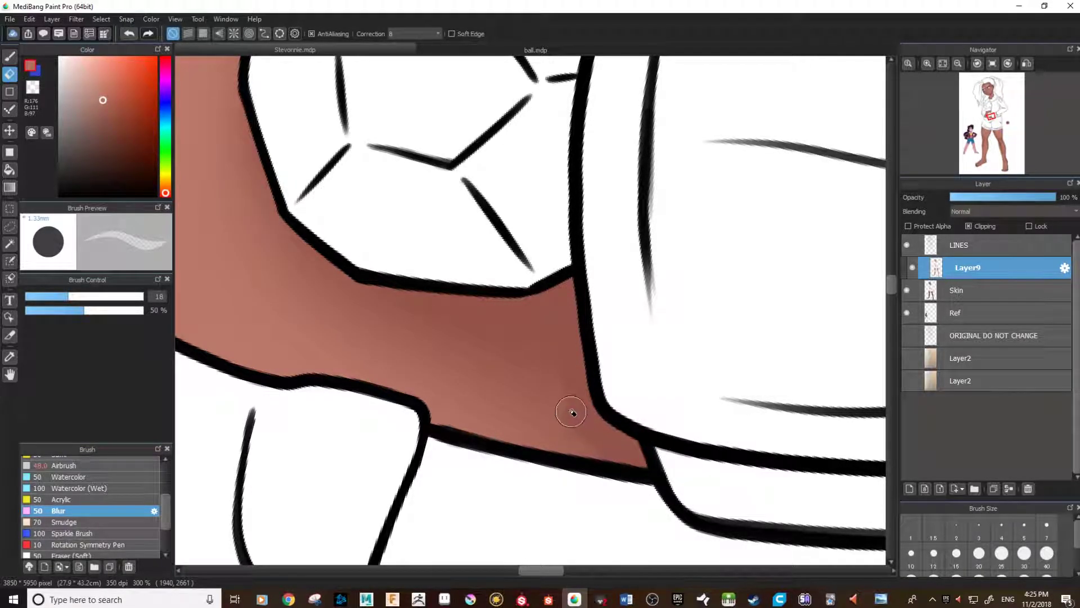
{"action": "left_click_drag", "start_coordinate": [534, 341], "coordinate": [615, 449]}
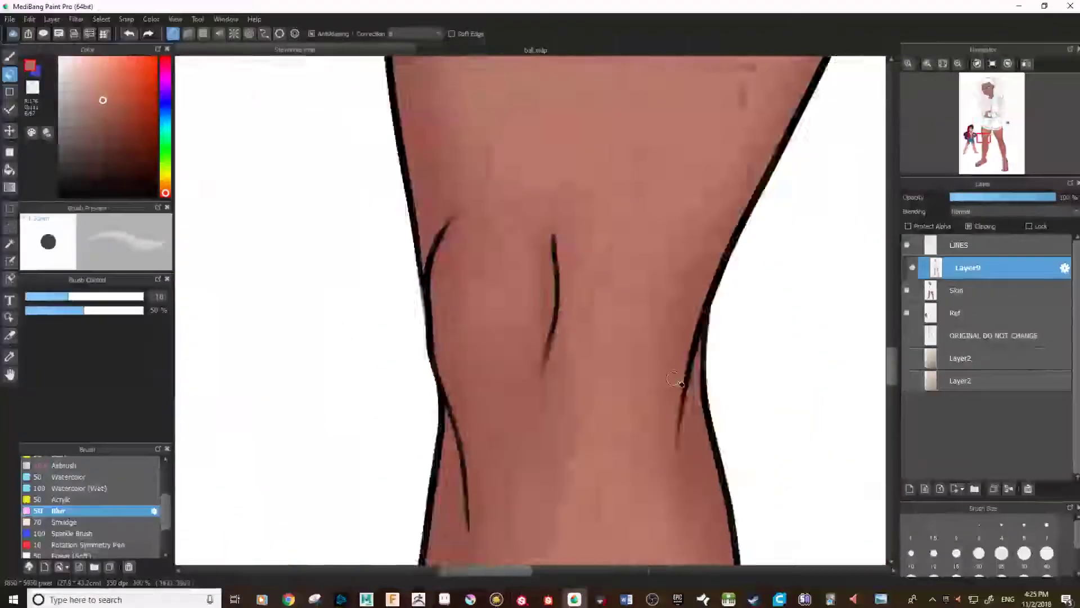
Erase reflected-light rims along the leg and foot outlines, using the eraser at size 22 with 44% opacity
{"action": "scroll", "coordinate": [680, 386], "scroll_direction": "up", "scroll_amount": 1}
{"action": "left_click_drag", "start_coordinate": [561, 337], "coordinate": [575, 206]}
{"action": "scroll", "coordinate": [574, 207], "scroll_direction": "down", "scroll_amount": 10}
{"action": "scroll", "coordinate": [525, 293], "scroll_direction": "right", "scroll_amount": 3}
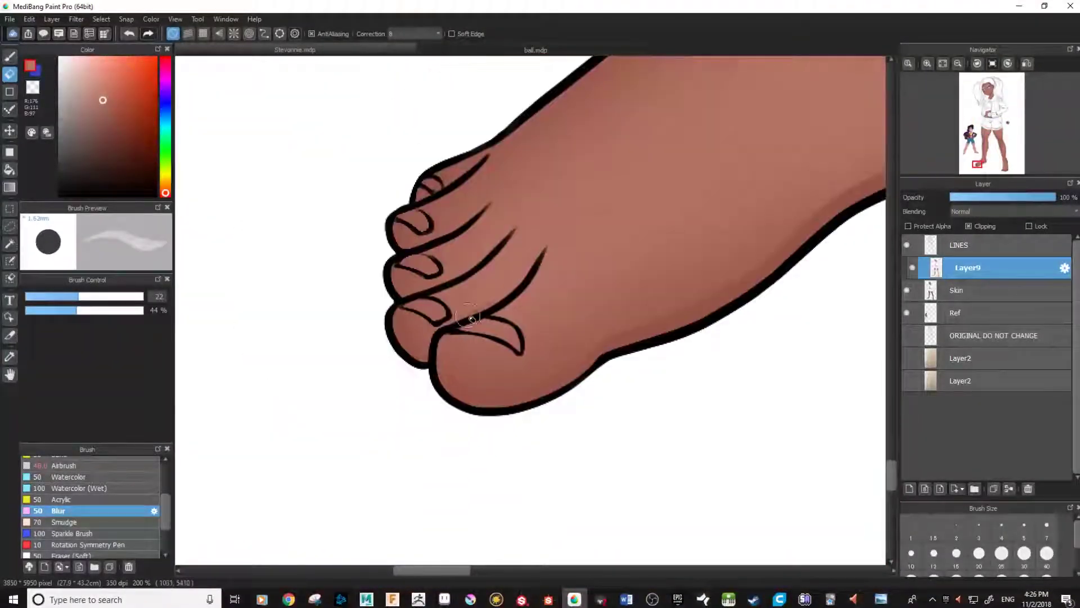
Return to the face and switch from the eraser to the Airbrush at size 47 with 8% opacity
{"action": "scroll", "coordinate": [526, 292], "scroll_direction": "up", "scroll_amount": 15}
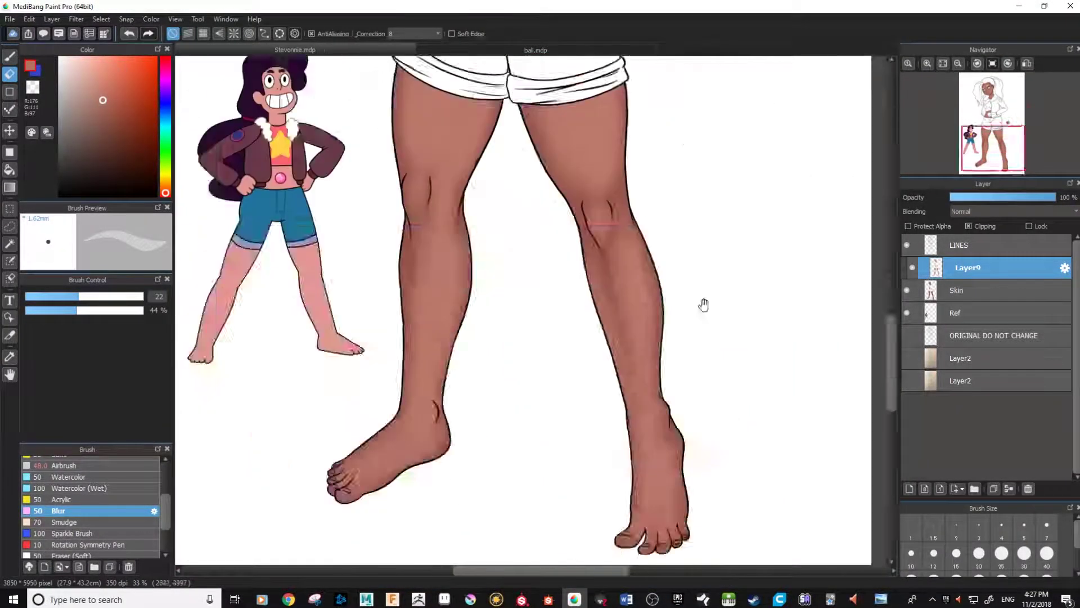
{"action": "scroll", "coordinate": [684, 408], "scroll_direction": "up", "scroll_amount": 4}
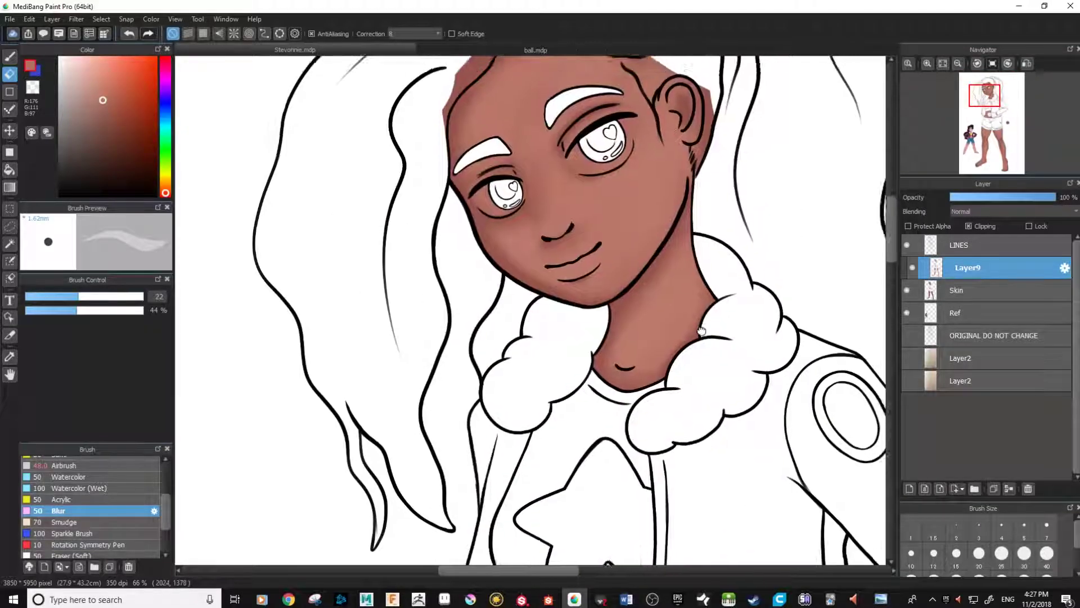
{"action": "scroll", "coordinate": [712, 394], "scroll_direction": "down", "scroll_amount": 1}
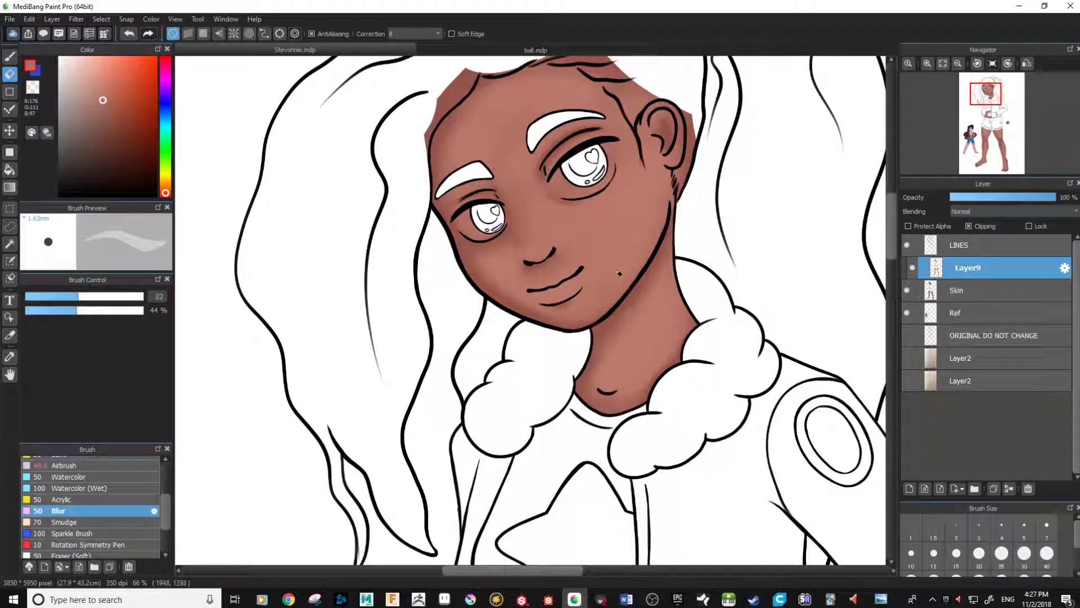
{"action": "scroll", "coordinate": [621, 283], "scroll_direction": "up", "scroll_amount": 4}
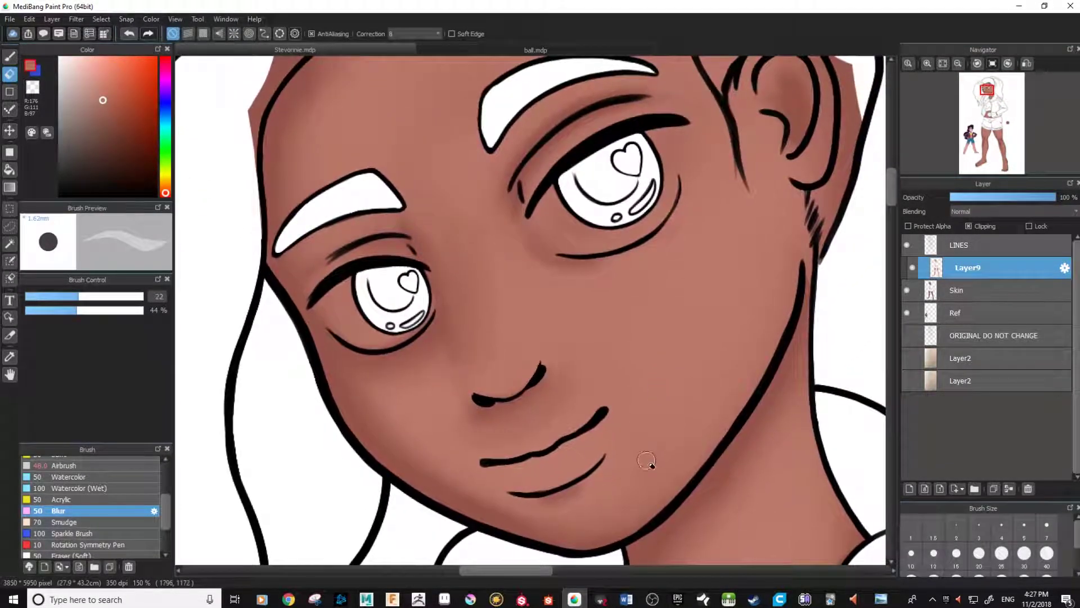
{"action": "key", "text": "b"}
{"action": "left_click_drag", "start_coordinate": [644, 430], "coordinate": [656, 461]}
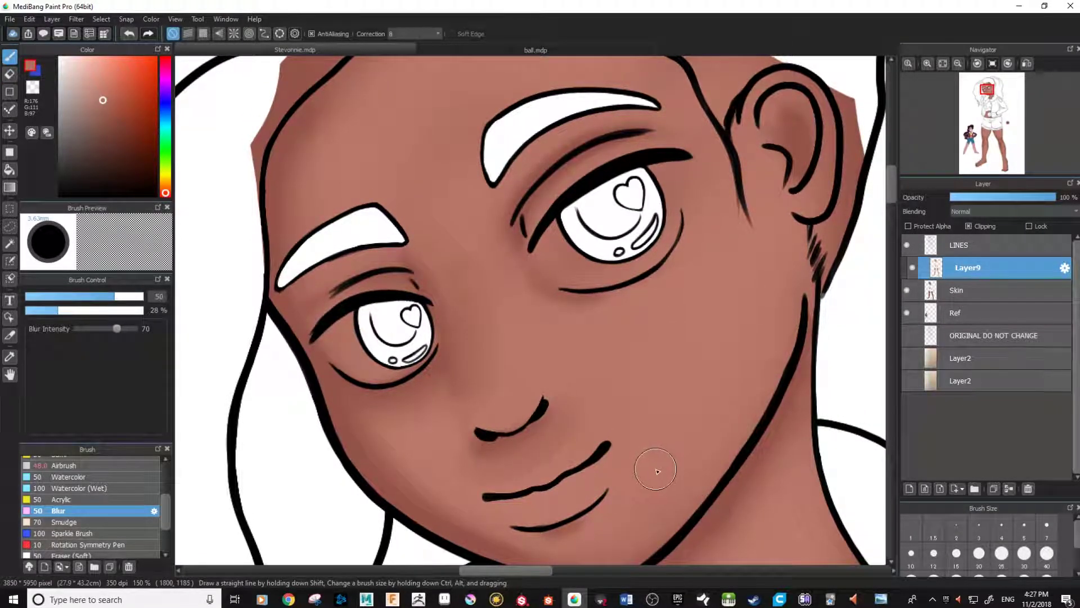
{"action": "key", "text": "v"}
{"action": "left_click", "coordinate": [130, 511]}
{"action": "left_click", "coordinate": [78, 467]}
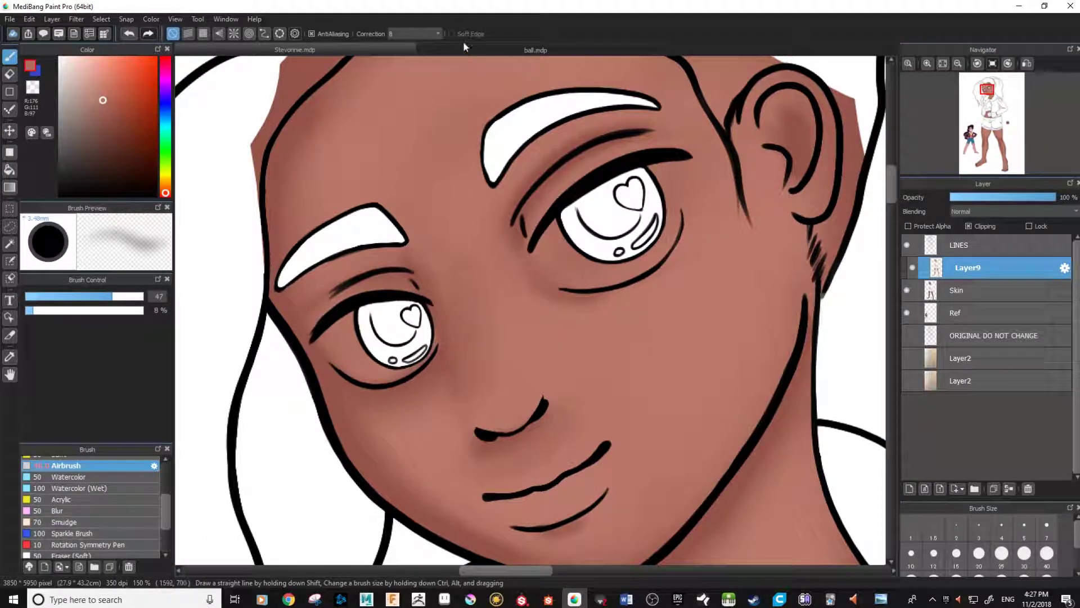
Sample neighbouring skin tones and airbrush them softly beneath the larger eye and around the nose
{"action": "left_click", "coordinate": [595, 298], "text": "alt"}
{"action": "left_click", "coordinate": [590, 304], "text": "alt"}
{"action": "left_click_drag", "start_coordinate": [595, 307], "coordinate": [586, 298]}
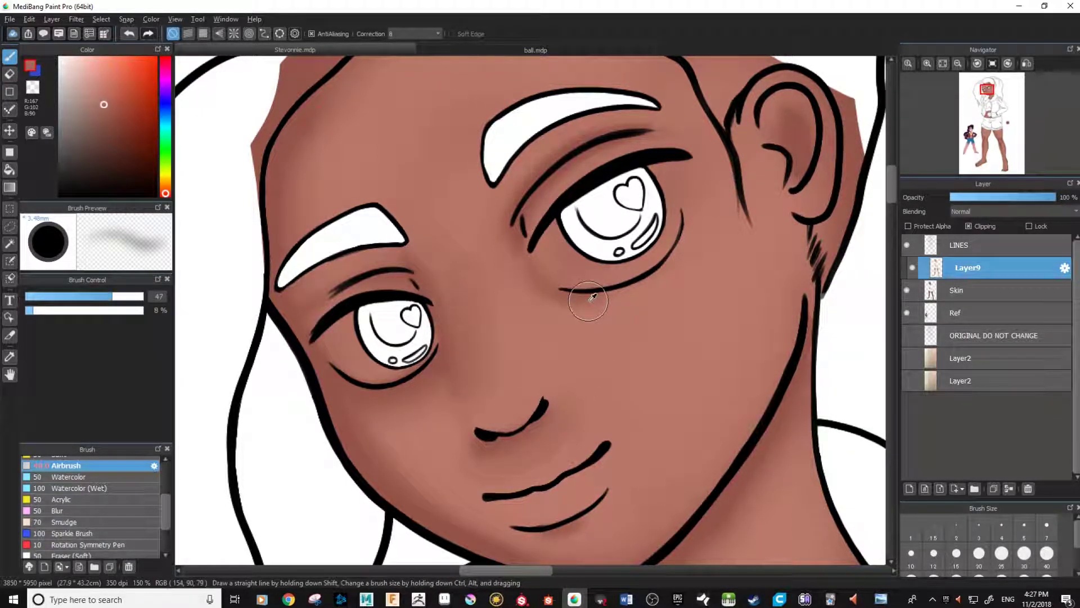
{"action": "left_click", "coordinate": [589, 302], "text": "alt"}
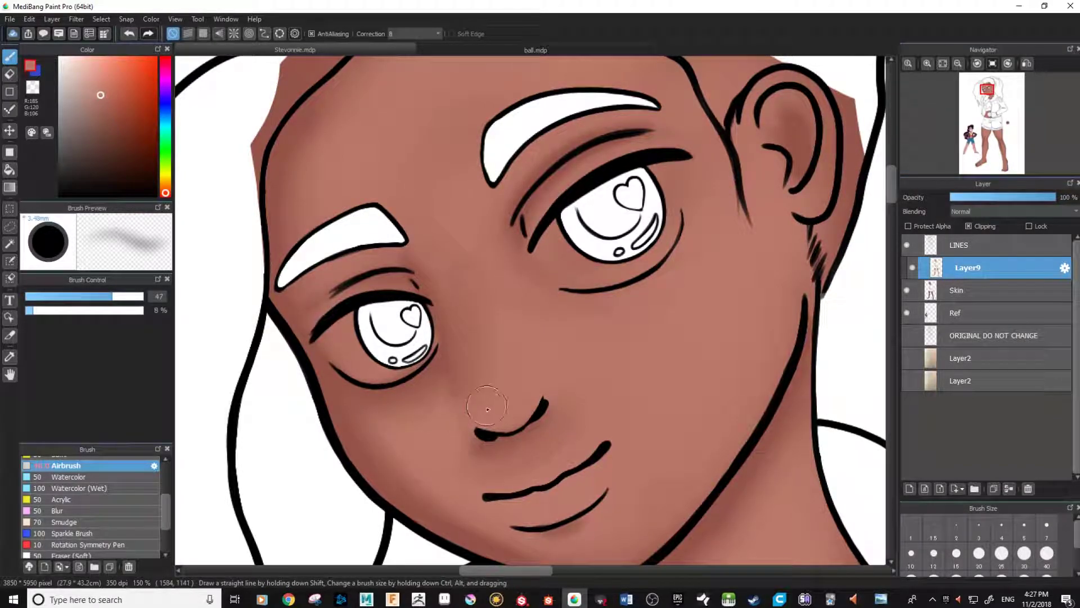
{"action": "scroll", "coordinate": [534, 305], "scroll_direction": "down", "scroll_amount": 4}
{"action": "scroll", "coordinate": [630, 391], "scroll_direction": "up", "scroll_amount": 3}
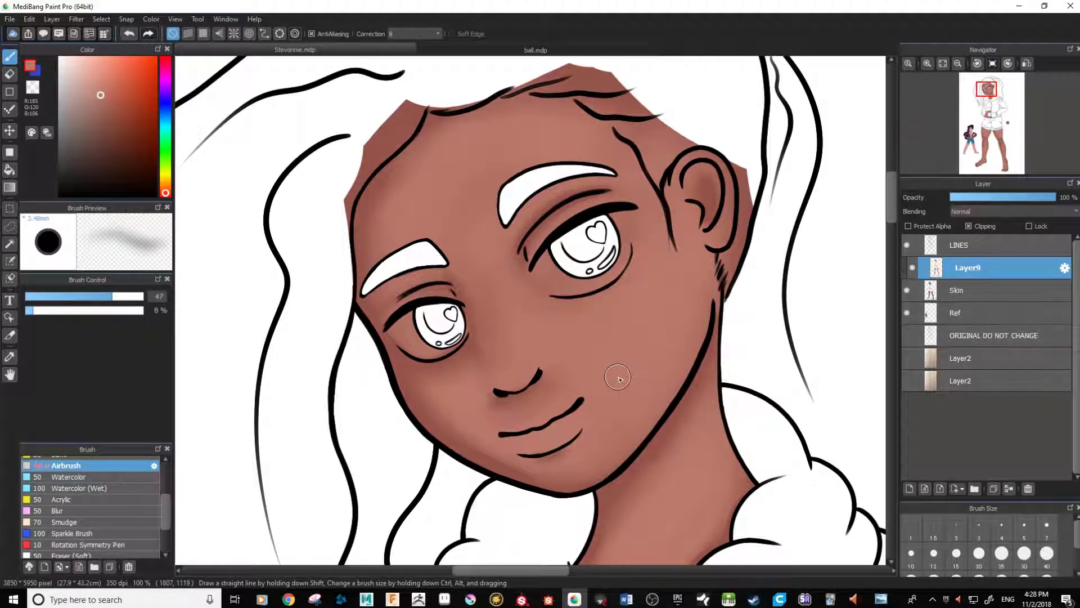
Sample the cheek's light skin tone and set the Airbrush to size 79 with 16% opacity
{"action": "right_click", "coordinate": [623, 343]}
{"action": "left_click", "coordinate": [44, 311]}
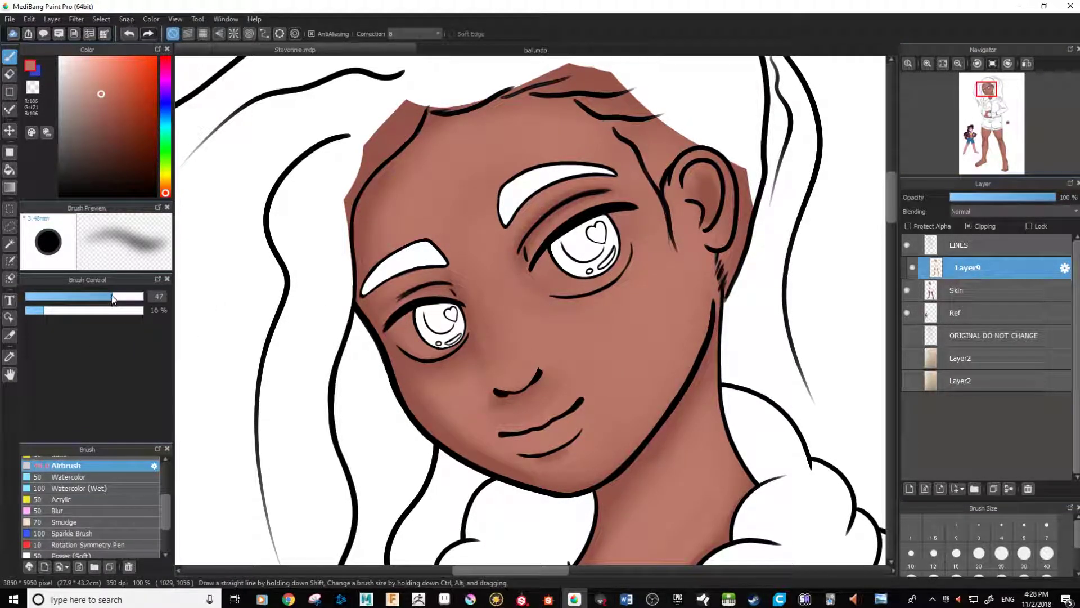
{"action": "left_click_drag", "start_coordinate": [113, 297], "coordinate": [123, 297]}
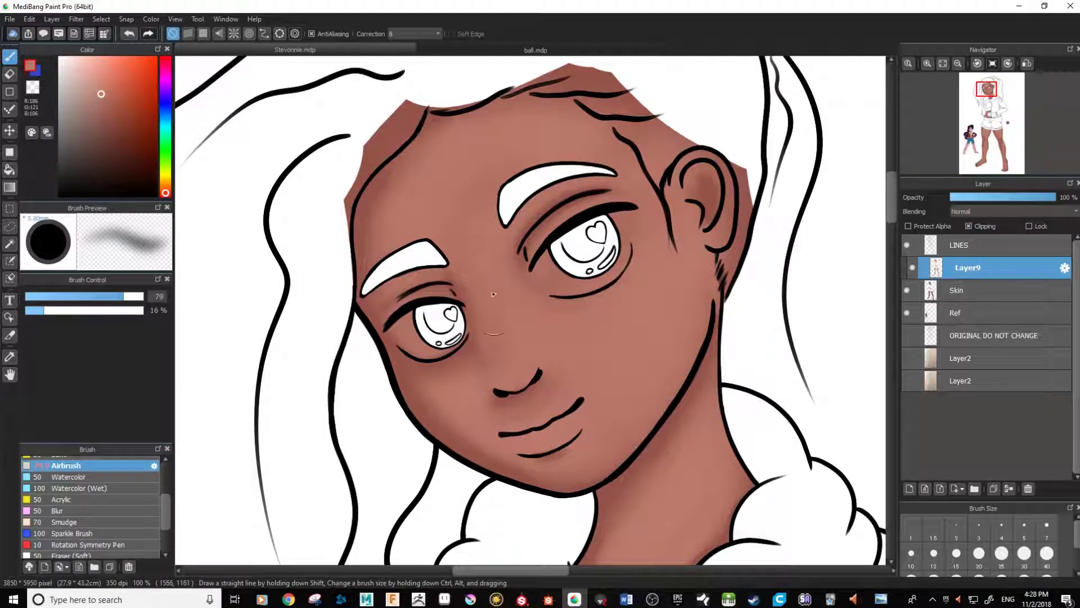
Review the skin shading on the whole figure, hiding and showing Layer9 to compare it with the flat colour
{"action": "scroll", "coordinate": [772, 481], "scroll_direction": "down", "scroll_amount": 2}
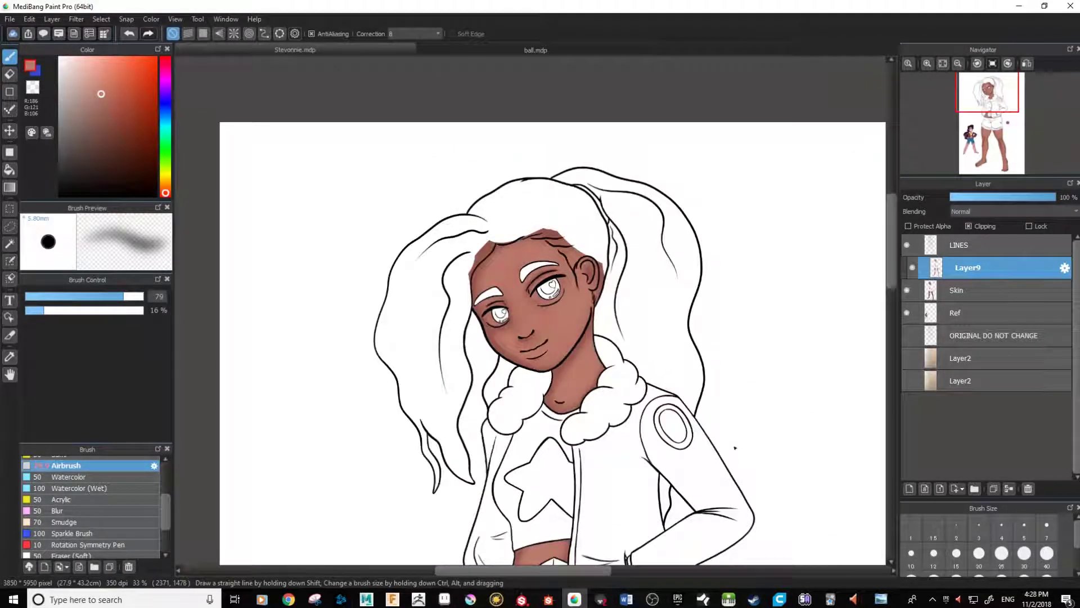
{"action": "scroll", "coordinate": [529, 308], "scroll_direction": "up", "scroll_amount": 2}
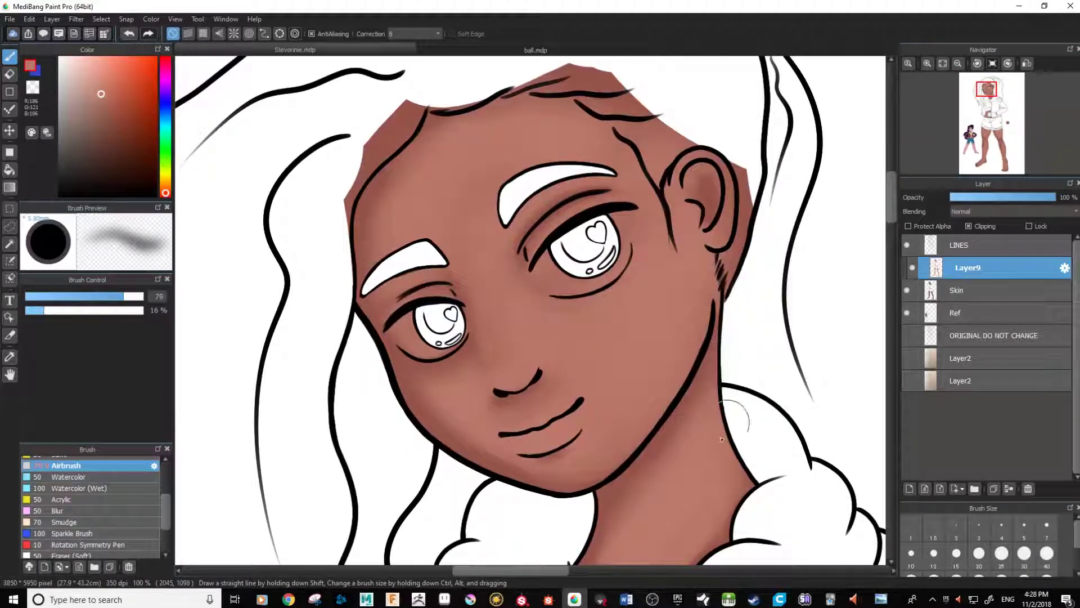
{"action": "scroll", "coordinate": [690, 461], "scroll_direction": "down", "scroll_amount": 3}
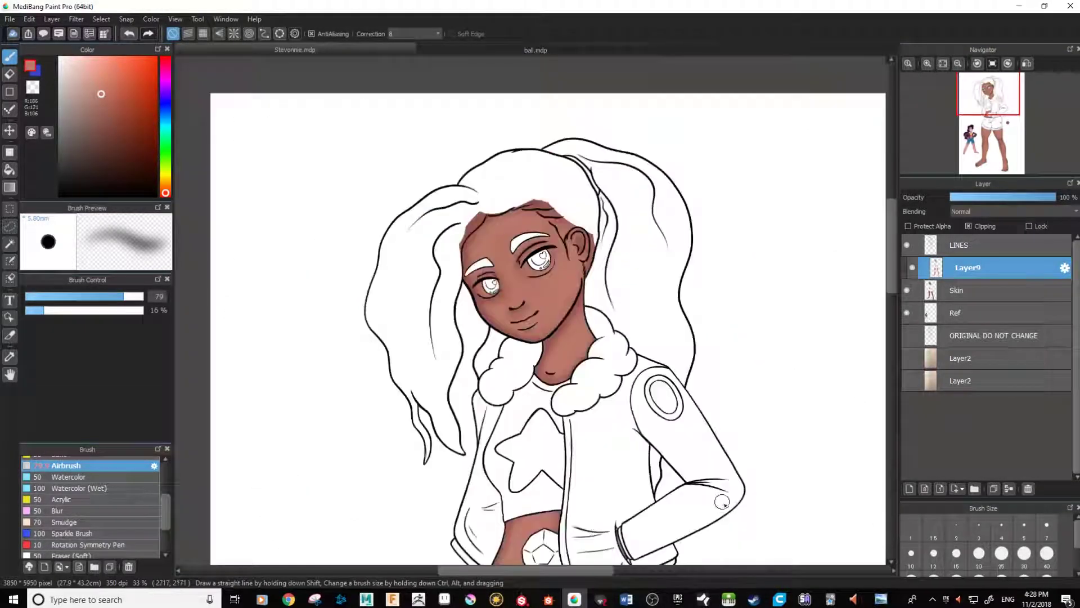
{"action": "left_click_drag", "start_coordinate": [634, 433], "coordinate": [641, 417]}
{"action": "scroll", "coordinate": [664, 442], "scroll_direction": "up", "scroll_amount": 3}
{"action": "scroll", "coordinate": [684, 446], "scroll_direction": "down", "scroll_amount": 2}
{"action": "left_click_drag", "start_coordinate": [688, 447], "coordinate": [681, 372]}
{"action": "scroll", "coordinate": [684, 456], "scroll_direction": "down", "scroll_amount": 1}
{"action": "left_click", "coordinate": [913, 268]}
{"action": "left_click", "coordinate": [913, 268]}
{"action": "left_click_drag", "start_coordinate": [540, 523], "coordinate": [569, 374]}
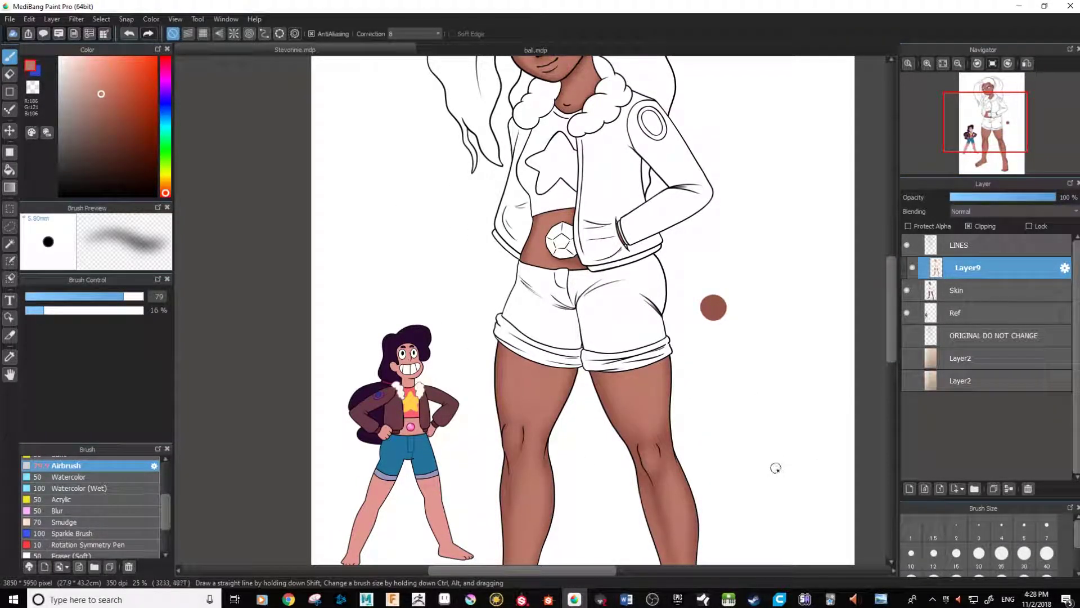
{"action": "left_click_drag", "start_coordinate": [647, 400], "coordinate": [654, 351]}
{"action": "key", "text": "ctrl+plus"}
{"action": "key", "text": "ctrl+plus"}
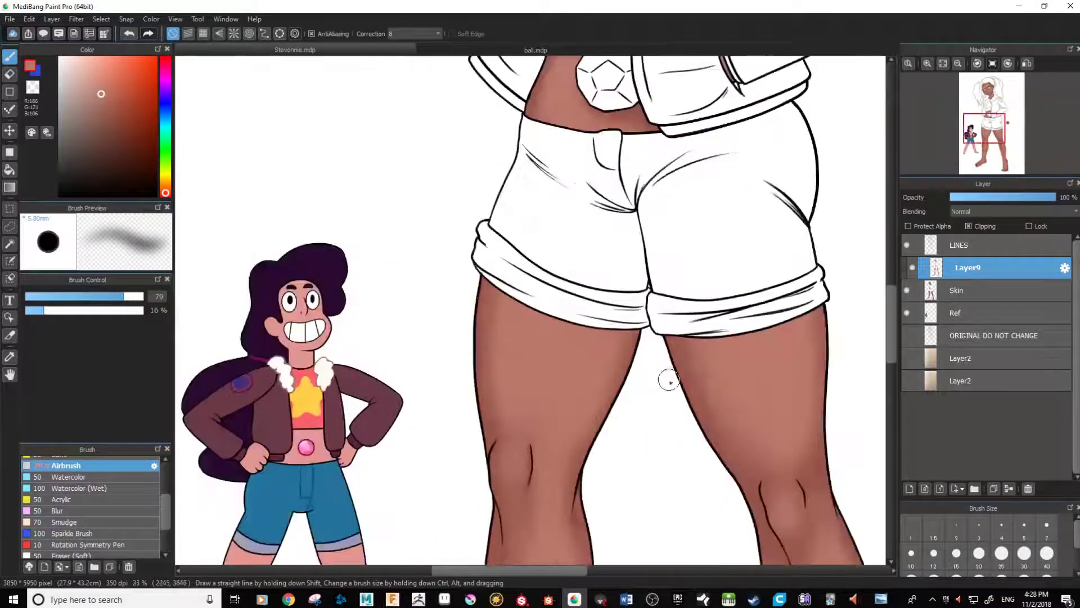
Paint a round swatch of the dark shadow tone beside the hips with the Pen at size 132 and 100% opacity
{"action": "scroll", "coordinate": [545, 376], "scroll_direction": "up", "scroll_amount": 3}
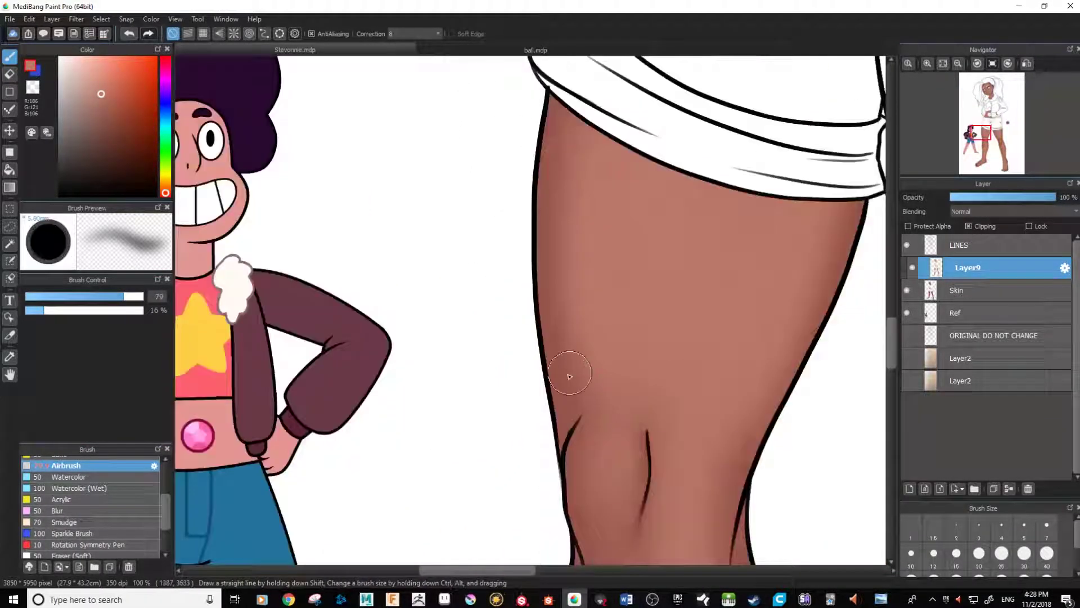
{"action": "left_click_drag", "start_coordinate": [569, 376], "coordinate": [675, 317]}
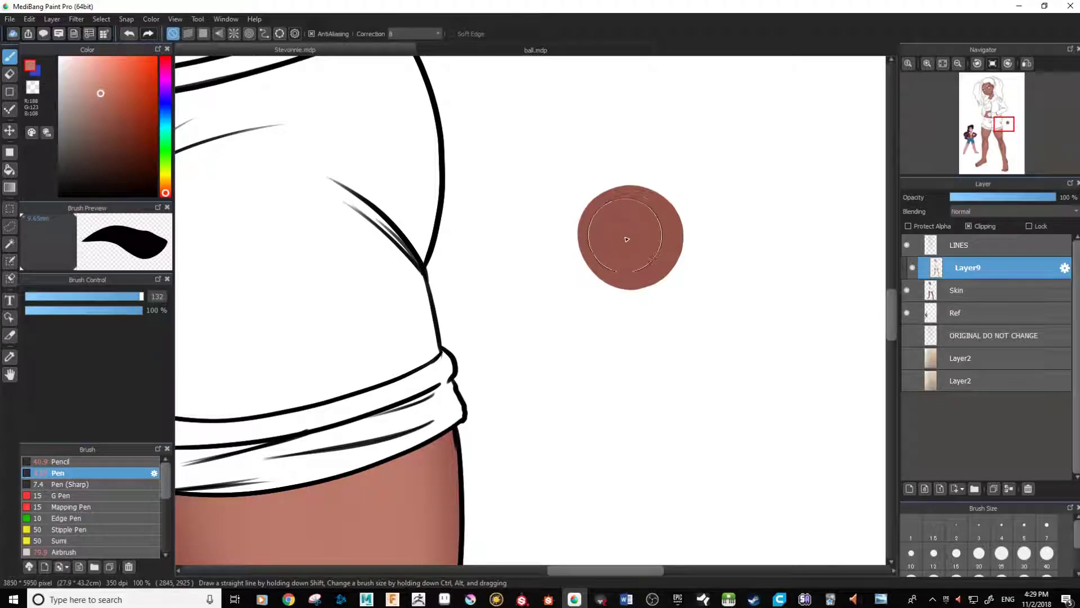
{"action": "left_click_drag", "start_coordinate": [683, 237], "coordinate": [617, 387]}
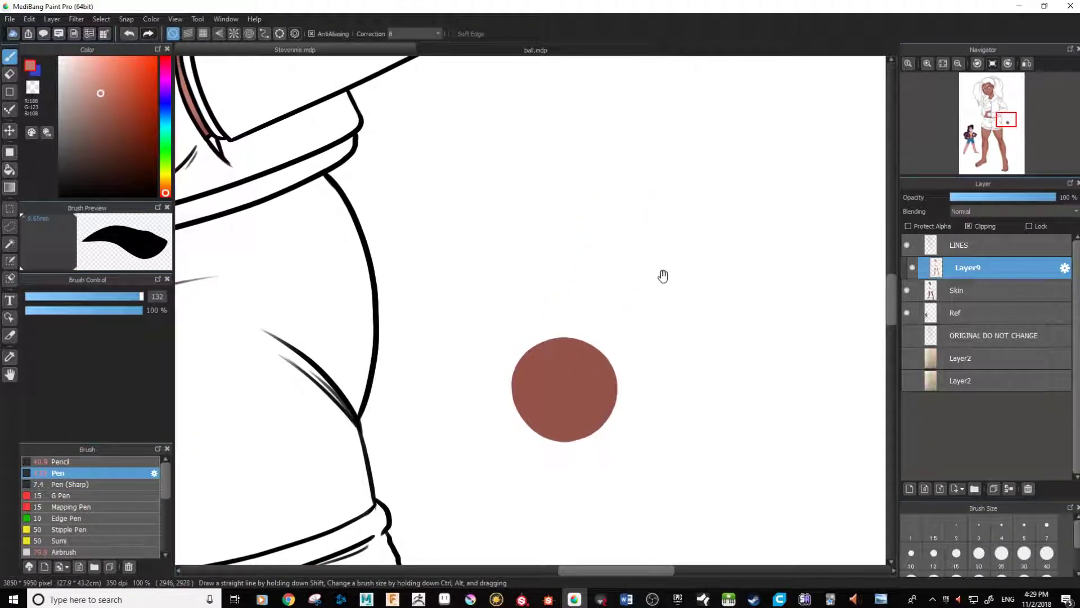
{"action": "mouse_move", "coordinate": [610, 437]}
{"action": "left_mouse_down"}
{"action": "mouse_move", "coordinate": [600, 366]}
{"action": "mouse_move", "coordinate": [588, 441]}
{"action": "mouse_move", "coordinate": [556, 418]}
{"action": "mouse_move", "coordinate": [306, 433]}
{"action": "left_mouse_up"}
{"action": "left_click_drag", "start_coordinate": [392, 375], "coordinate": [610, 369]}
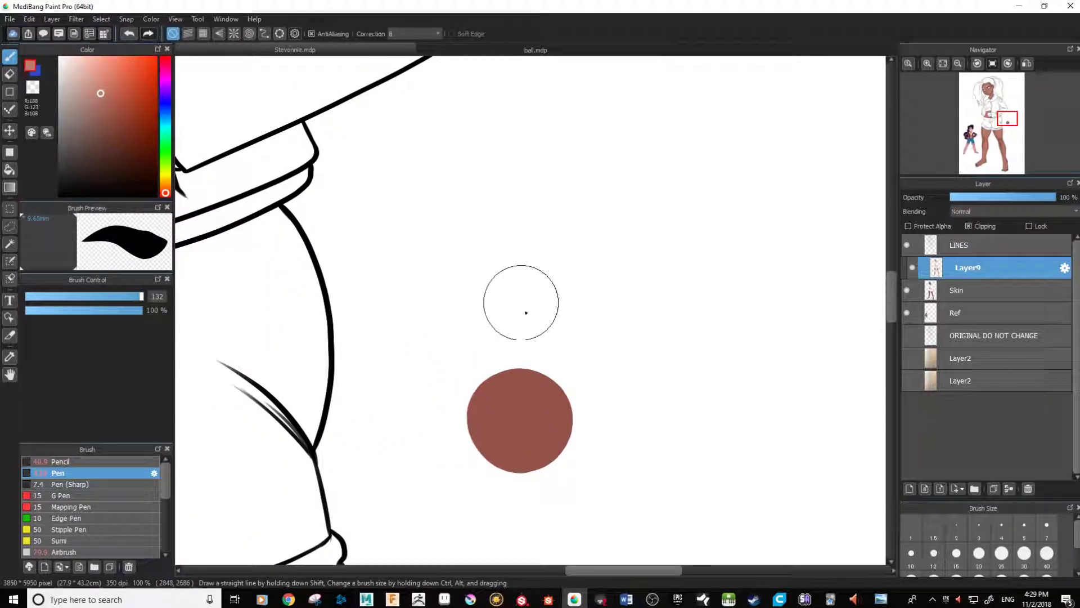
Turn off Layer9's clipping, paint a round swatch of the base skin tone above the dark one, and restore the clipping
{"action": "left_click", "coordinate": [968, 225]}
{"action": "left_click_drag", "start_coordinate": [532, 289], "coordinate": [509, 290]}
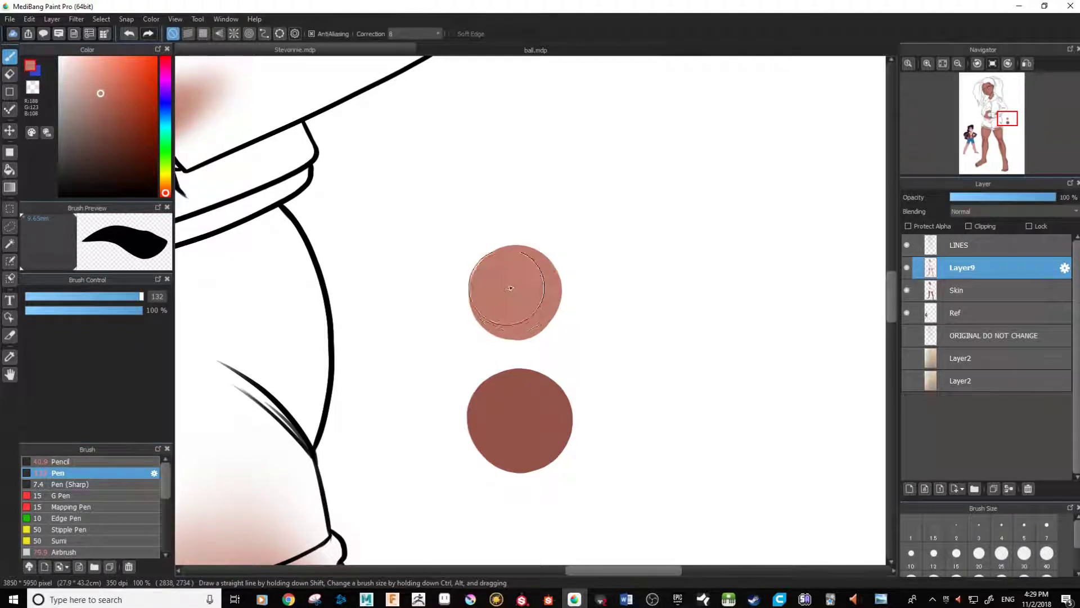
{"action": "scroll", "coordinate": [567, 376], "scroll_direction": "down", "scroll_amount": 3}
{"action": "left_click_drag", "start_coordinate": [482, 379], "coordinate": [538, 364]}
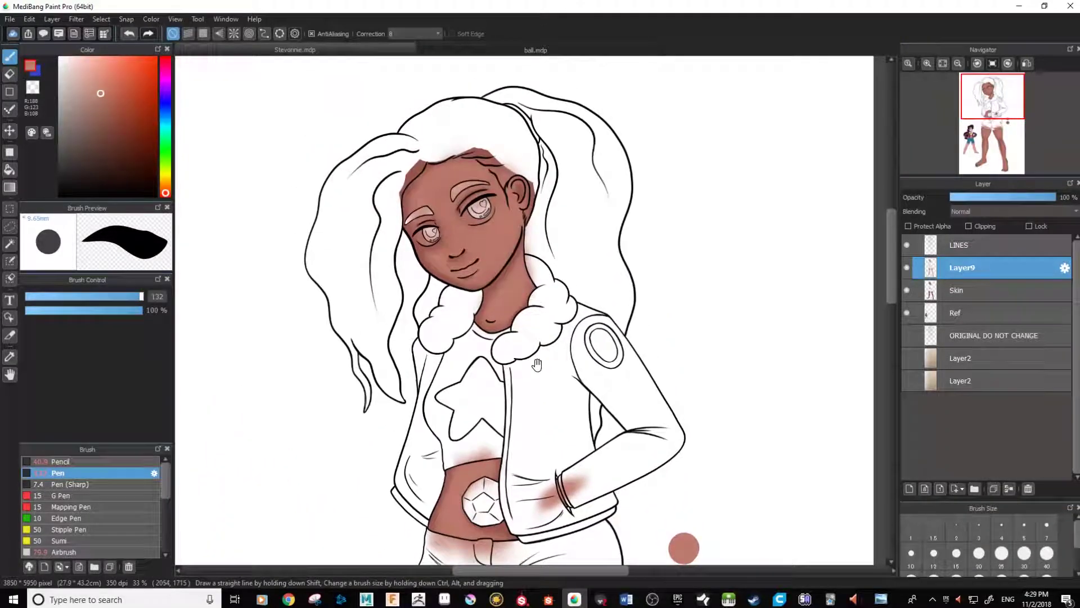
{"action": "left_click_drag", "start_coordinate": [661, 498], "coordinate": [668, 373]}
{"action": "left_click", "coordinate": [969, 227]}
Sample the reference character's light skin tone and darken it slightly to RGB 219, 155, 142
{"action": "scroll", "coordinate": [645, 346], "scroll_direction": "up", "scroll_amount": 1}
{"action": "left_click_drag", "start_coordinate": [684, 232], "coordinate": [668, 340]}
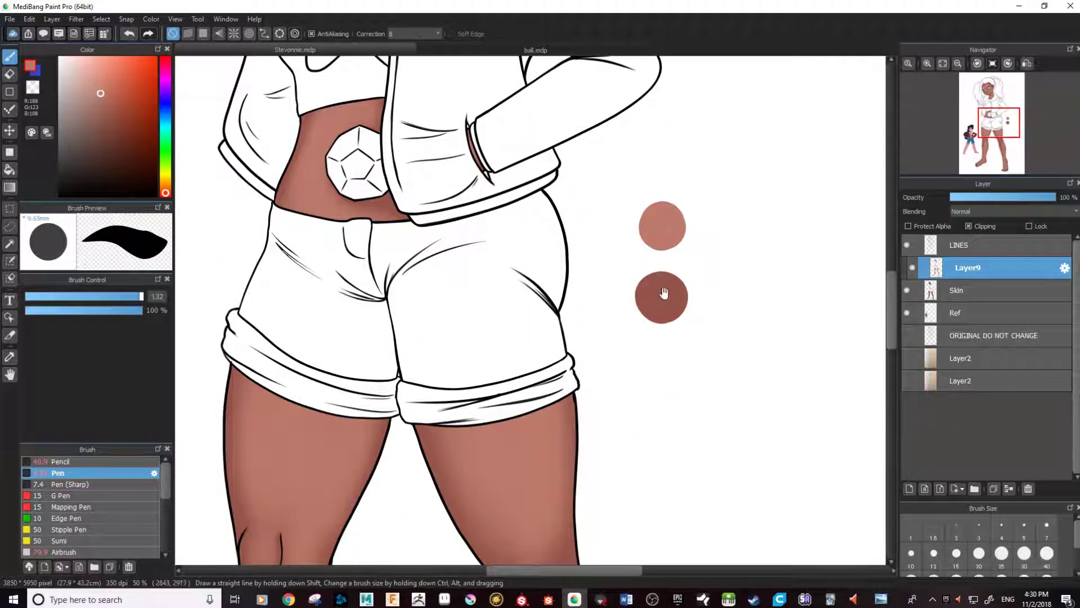
{"action": "left_click_drag", "start_coordinate": [663, 295], "coordinate": [633, 319]}
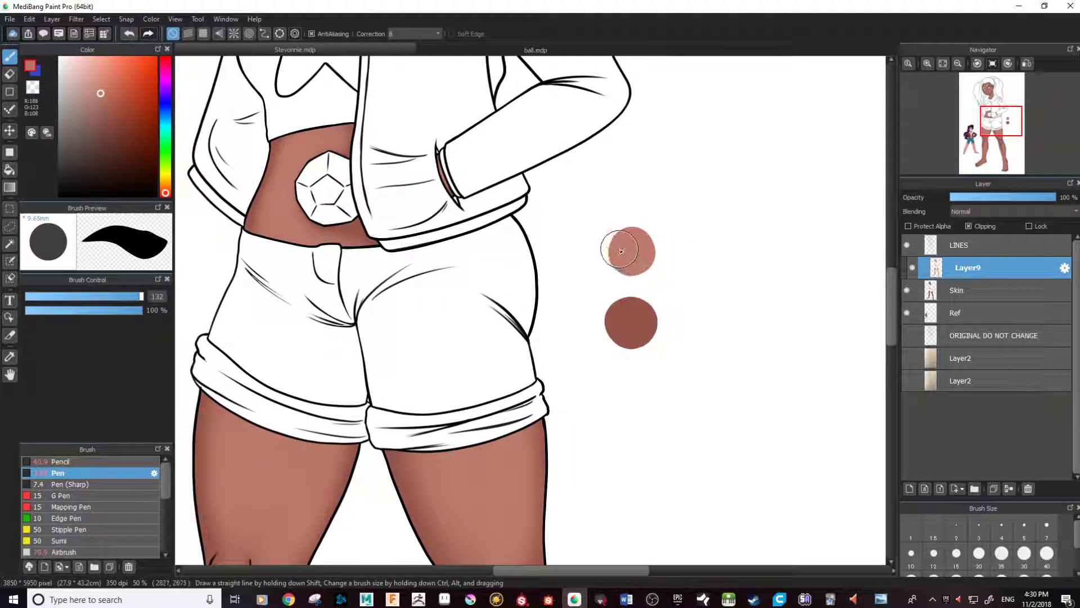
{"action": "left_click_drag", "start_coordinate": [629, 246], "coordinate": [706, 251]}
{"action": "left_click_drag", "start_coordinate": [585, 353], "coordinate": [735, 300]}
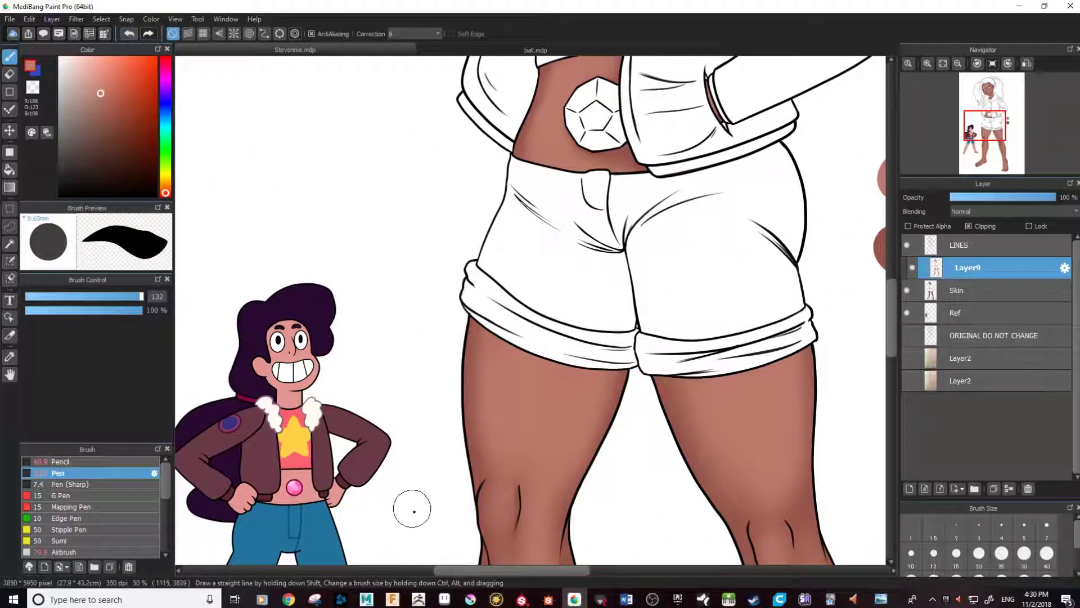
{"action": "left_click", "coordinate": [293, 478], "text": "alt"}
{"action": "left_click_drag", "start_coordinate": [691, 363], "coordinate": [658, 356]}
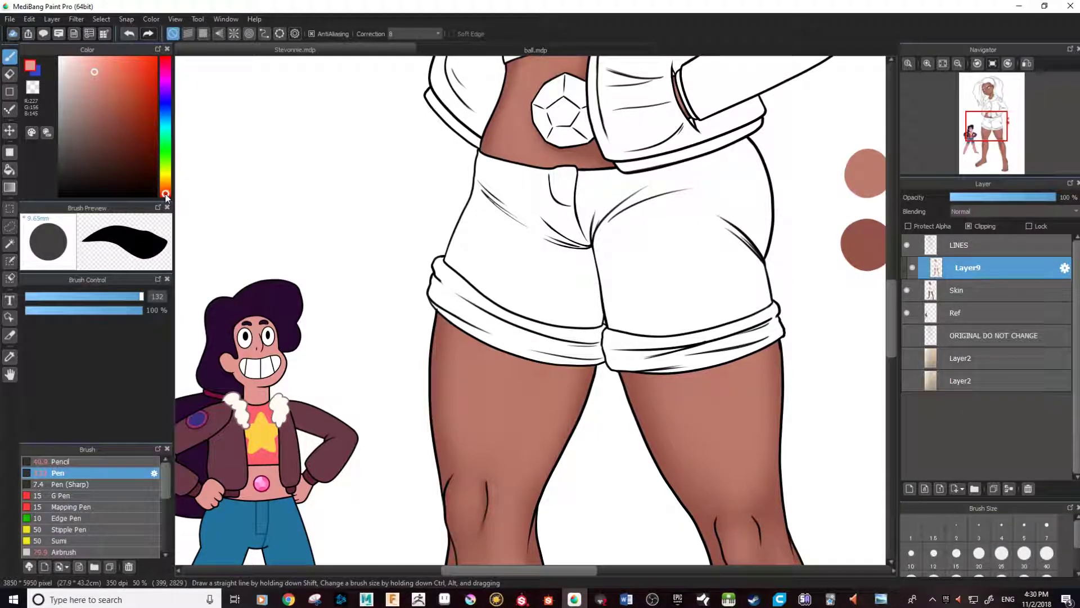
{"action": "left_click", "coordinate": [94, 76]}
Try a Pen stroke of the light tone on the thigh nearer the swatches and undo it
{"action": "left_click_drag", "start_coordinate": [712, 433], "coordinate": [730, 420]}
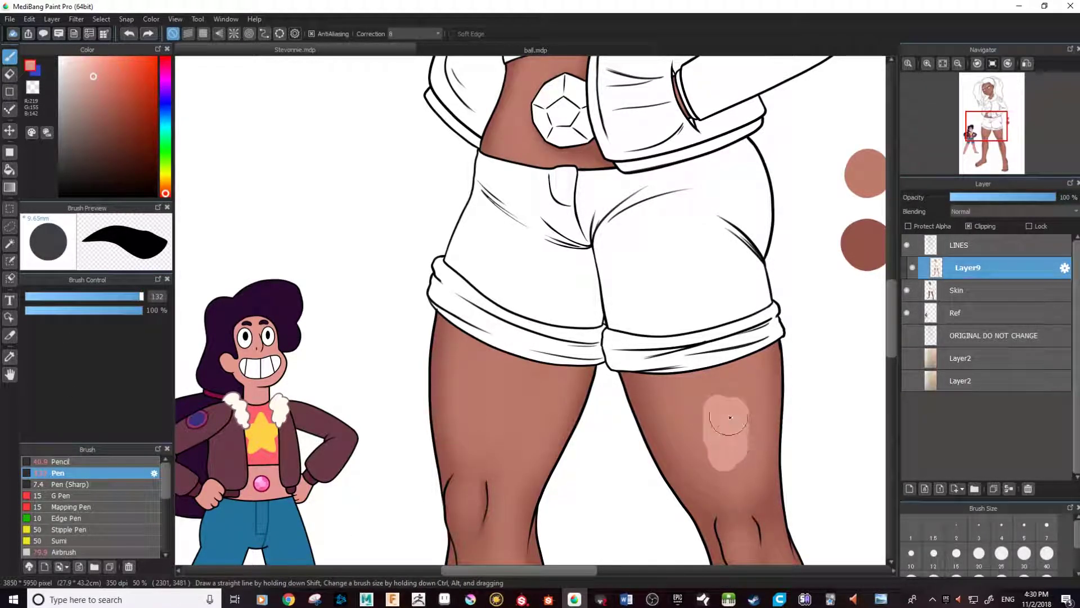
{"action": "key", "text": "ctrl+z"}
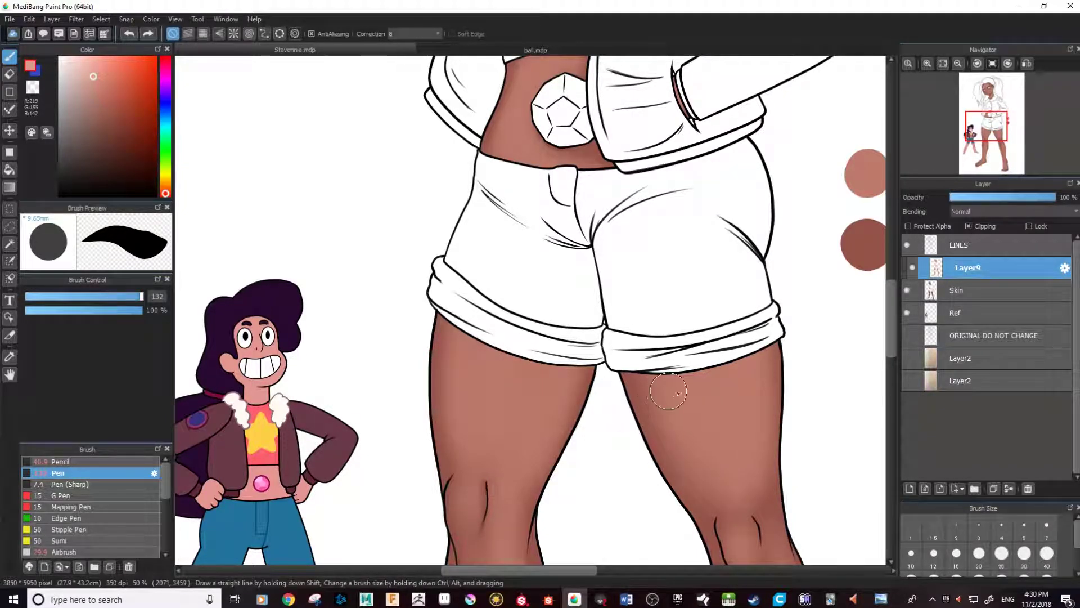
{"action": "left_click_drag", "start_coordinate": [723, 403], "coordinate": [604, 370]}
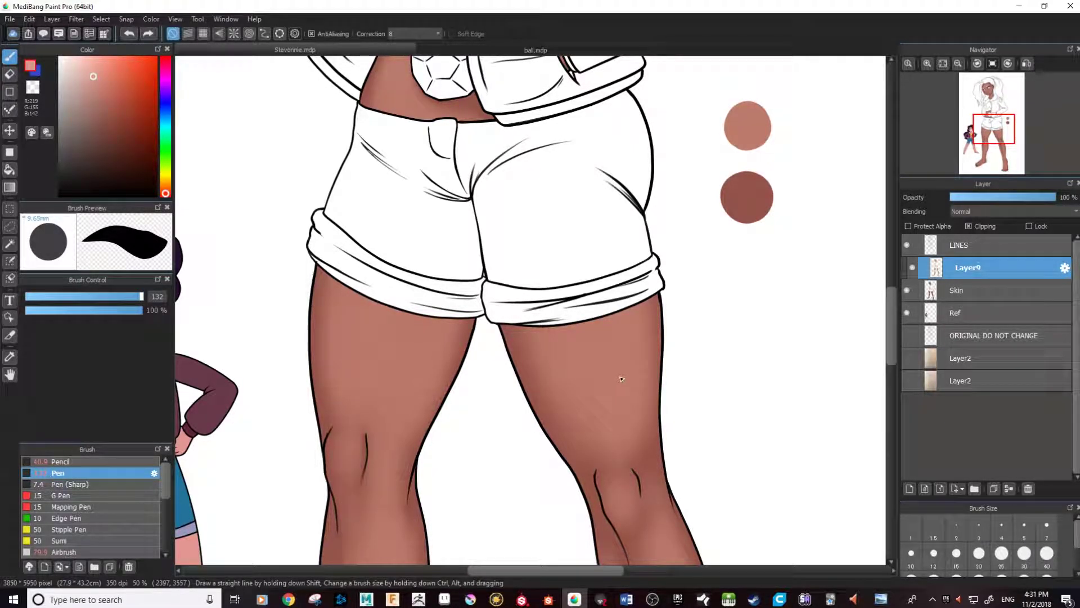
{"action": "left_click_drag", "start_coordinate": [755, 427], "coordinate": [647, 433]}
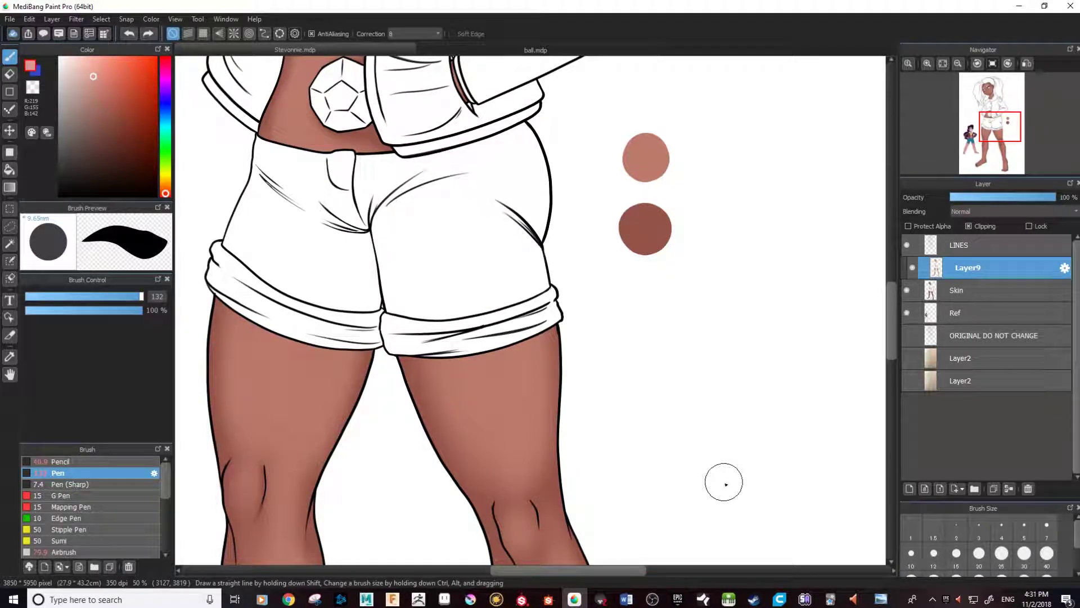
On the Skin layer, paint a round highlight swatch in a lighter pink, RGB 226, 163, 151, above the other two swatches
{"action": "scroll", "coordinate": [760, 430], "scroll_direction": "up", "scroll_amount": 2}
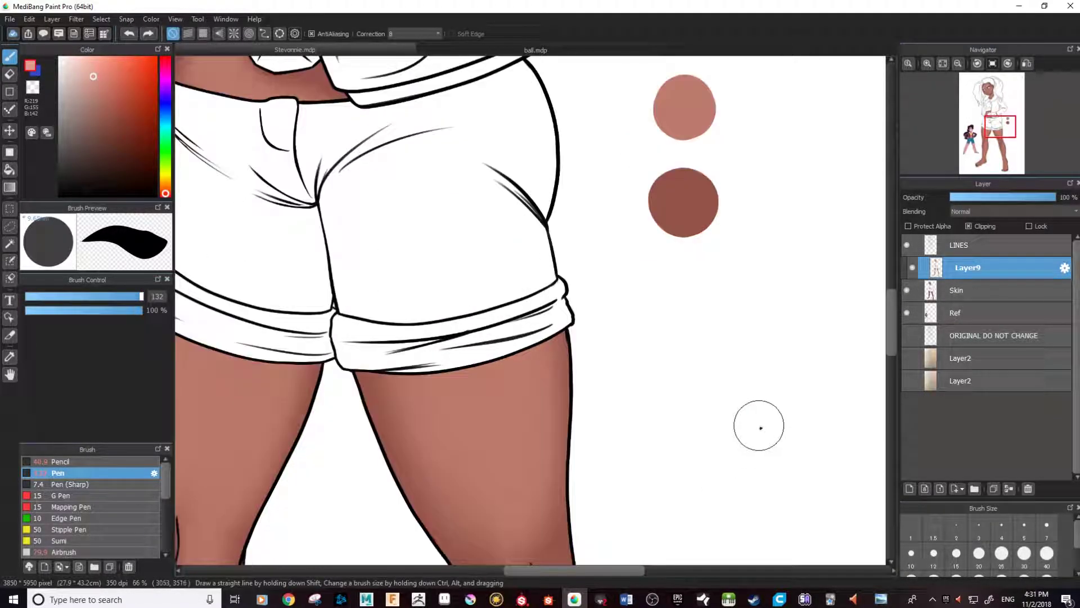
{"action": "scroll", "coordinate": [754, 424], "scroll_direction": "down", "scroll_amount": 1}
{"action": "scroll", "coordinate": [744, 424], "scroll_direction": "up", "scroll_amount": 1}
{"action": "left_click", "coordinate": [971, 297]}
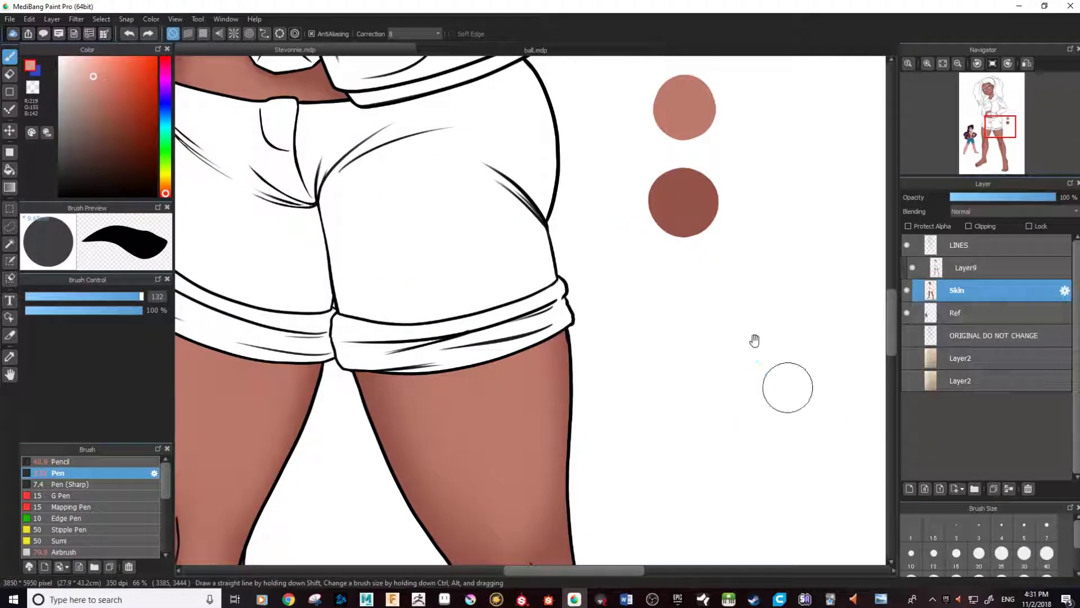
{"action": "scroll", "coordinate": [789, 386], "scroll_direction": "up", "scroll_amount": 3}
{"action": "left_click", "coordinate": [676, 236]}
{"action": "left_click_drag", "start_coordinate": [675, 236], "coordinate": [673, 230]}
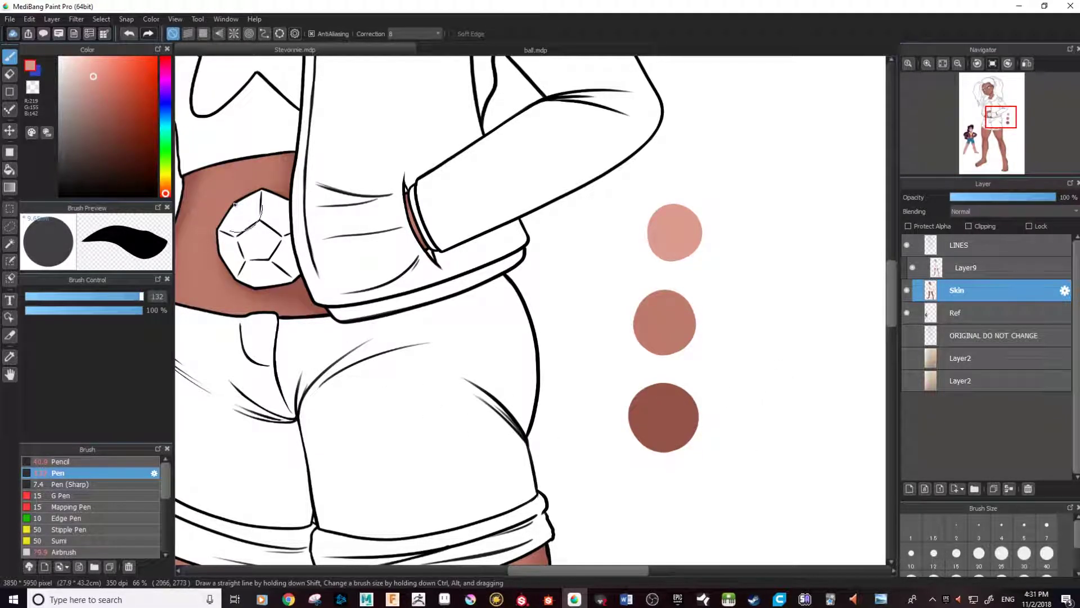
{"action": "key", "text": "ctrl+z"}
{"action": "left_click", "coordinate": [92, 74]}
{"action": "left_click_drag", "start_coordinate": [92, 74], "coordinate": [92, 73]}
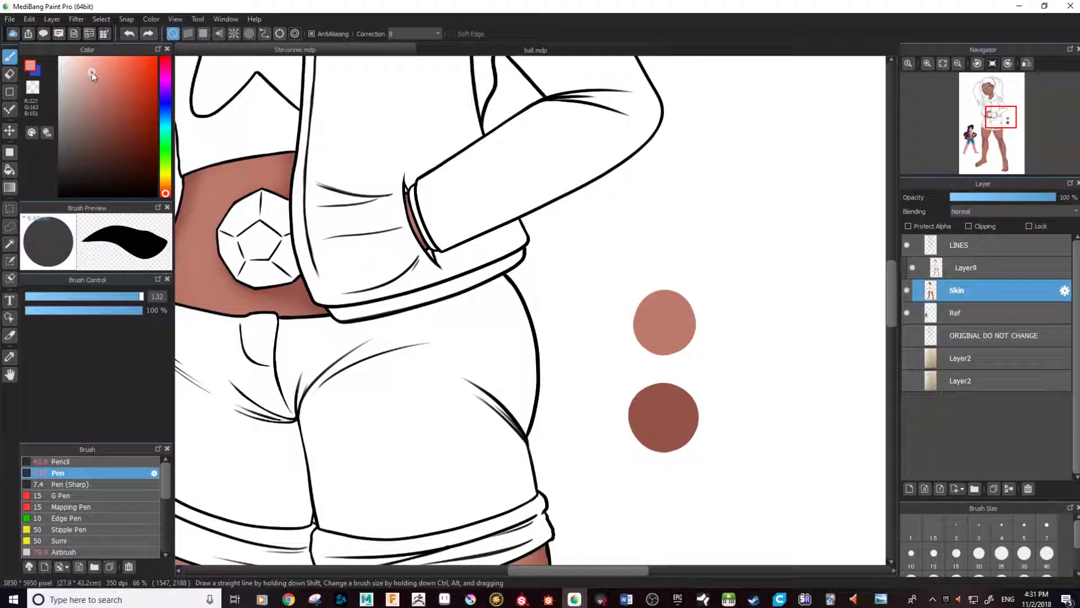
{"action": "mouse_move", "coordinate": [687, 226]}
{"action": "left_mouse_down"}
{"action": "mouse_move", "coordinate": [682, 234]}
{"action": "mouse_move", "coordinate": [700, 212]}
{"action": "left_mouse_up"}
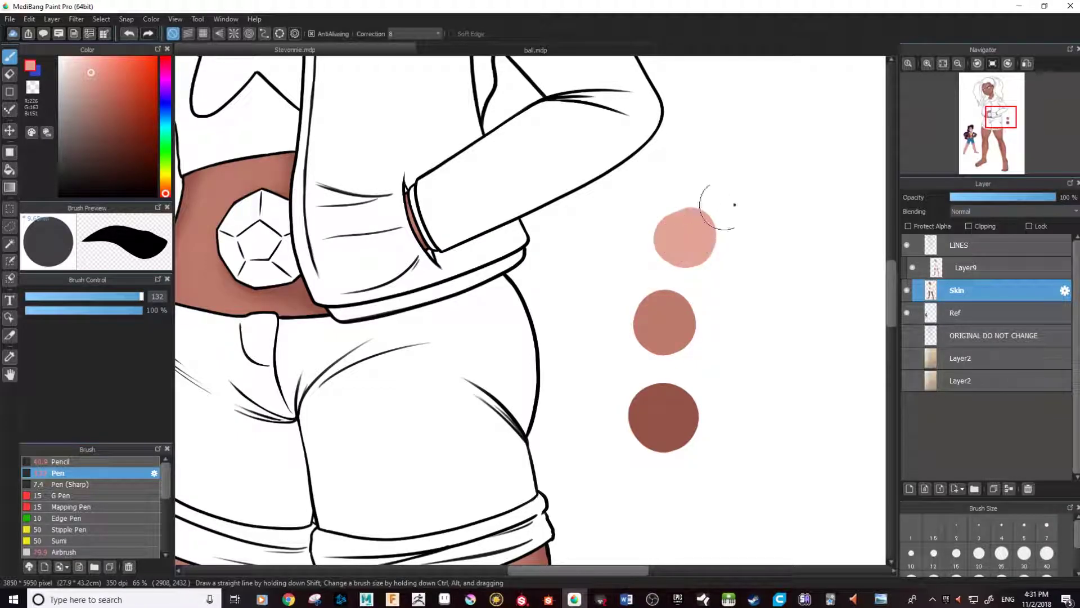
{"action": "left_click_drag", "start_coordinate": [611, 461], "coordinate": [698, 338]}
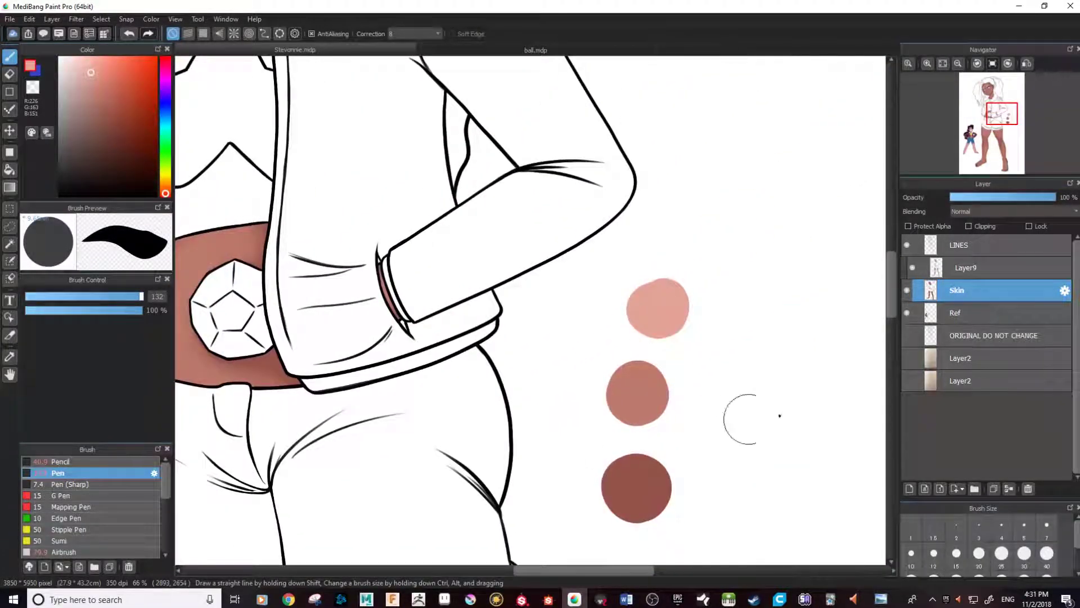
Add a new layer above Layer9 and turn on clipping for it
{"action": "left_click", "coordinate": [998, 268]}
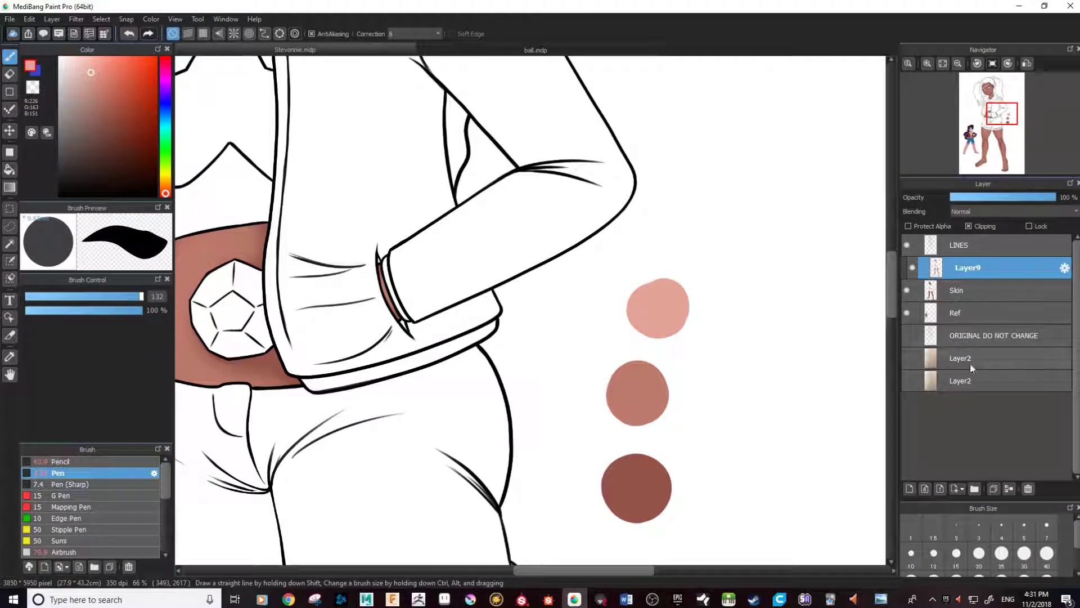
{"action": "left_click", "coordinate": [910, 490]}
{"action": "left_click", "coordinate": [969, 226]}
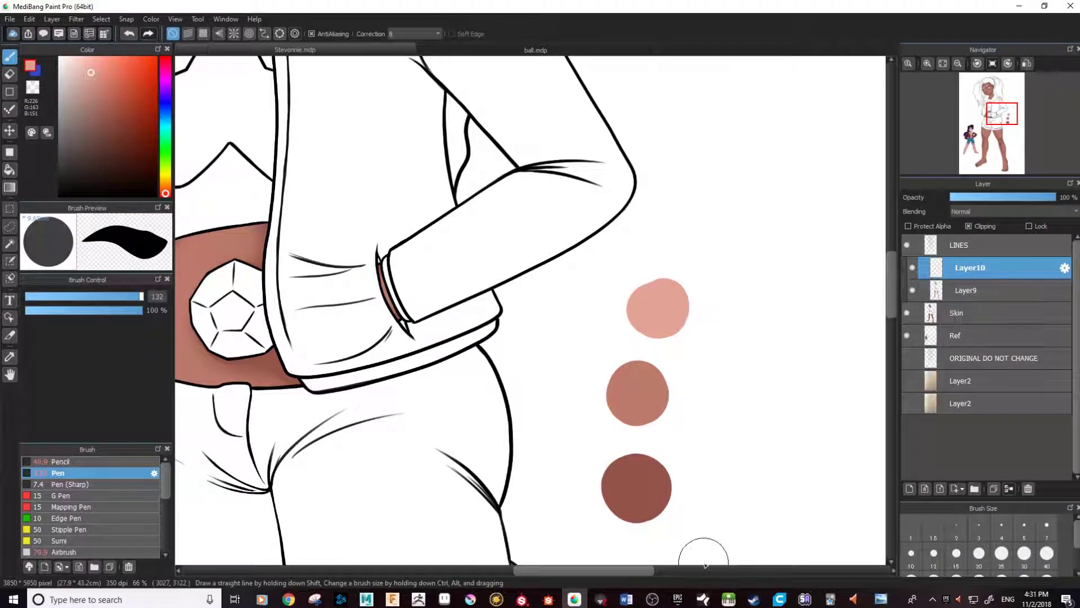
Switch to the Airbrush with size 179 and 10% opacity for highlighting the legs
{"action": "left_click_drag", "start_coordinate": [163, 490], "coordinate": [164, 519]}
{"action": "left_click", "coordinate": [92, 475]}
{"action": "left_click_drag", "start_coordinate": [438, 365], "coordinate": [464, 378]}
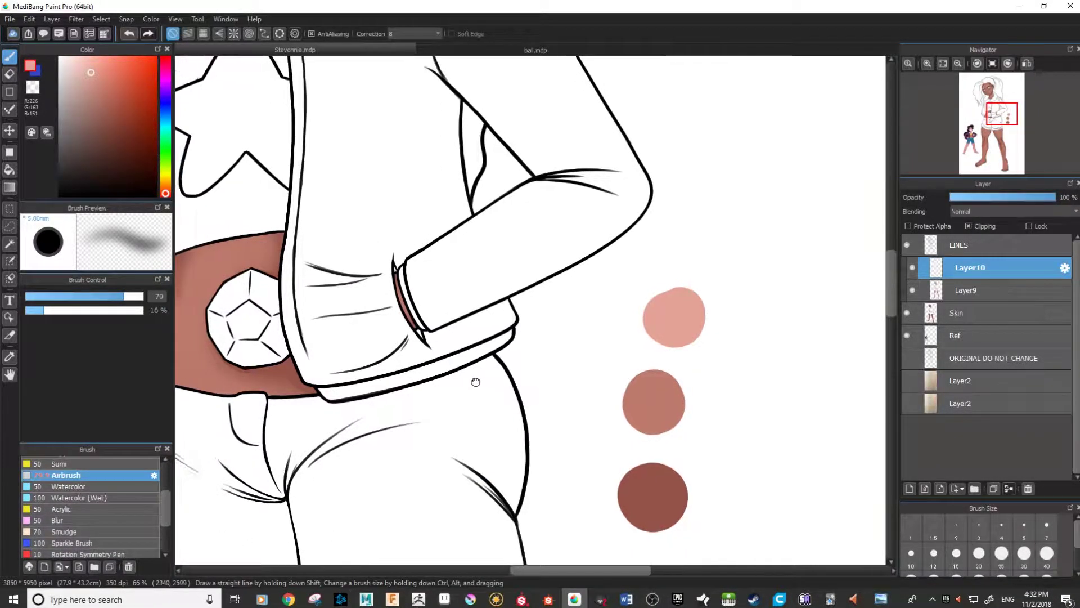
{"action": "scroll", "coordinate": [653, 378], "scroll_direction": "down", "scroll_amount": 4}
{"action": "left_click_drag", "start_coordinate": [606, 475], "coordinate": [586, 356]}
{"action": "scroll", "coordinate": [608, 337], "scroll_direction": "up", "scroll_amount": 2}
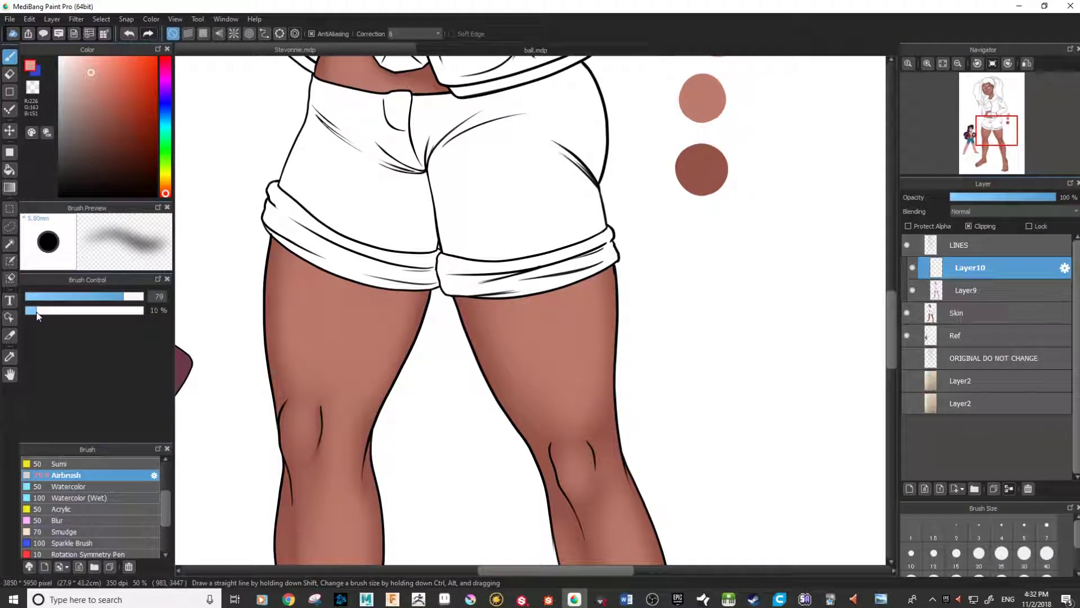
{"action": "left_click_drag", "start_coordinate": [125, 300], "coordinate": [151, 304]}
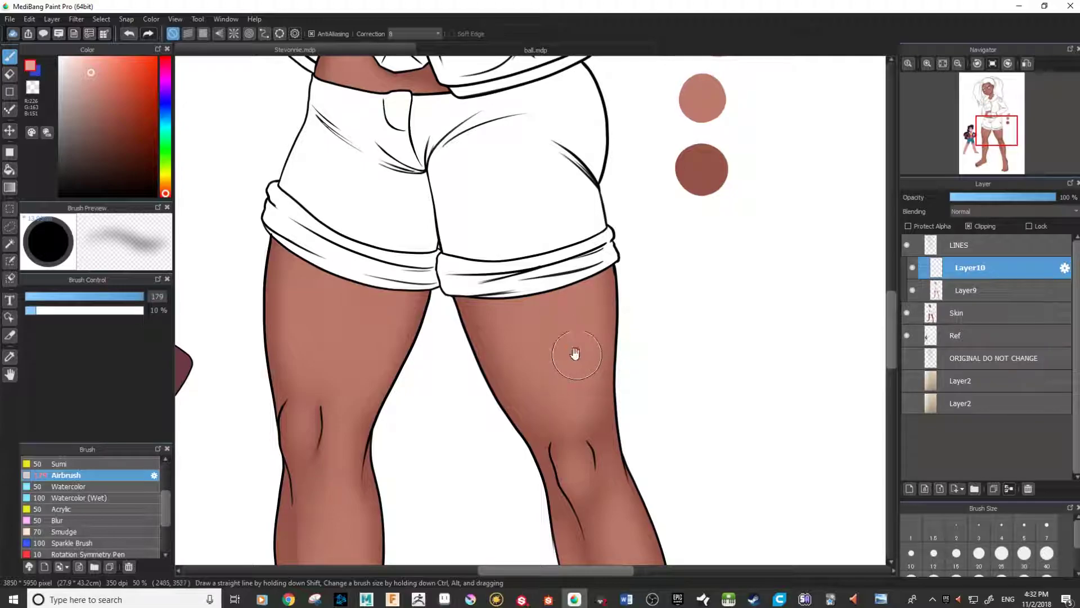
Try airbrushing the highlight tone onto the upper thigh and undo it
{"action": "mouse_move", "coordinate": [578, 369]}
{"action": "left_mouse_down"}
{"action": "mouse_move", "coordinate": [540, 366]}
{"action": "mouse_move", "coordinate": [598, 372]}
{"action": "mouse_move", "coordinate": [593, 339]}
{"action": "left_mouse_up"}
{"action": "key", "text": "ctrl+z"}
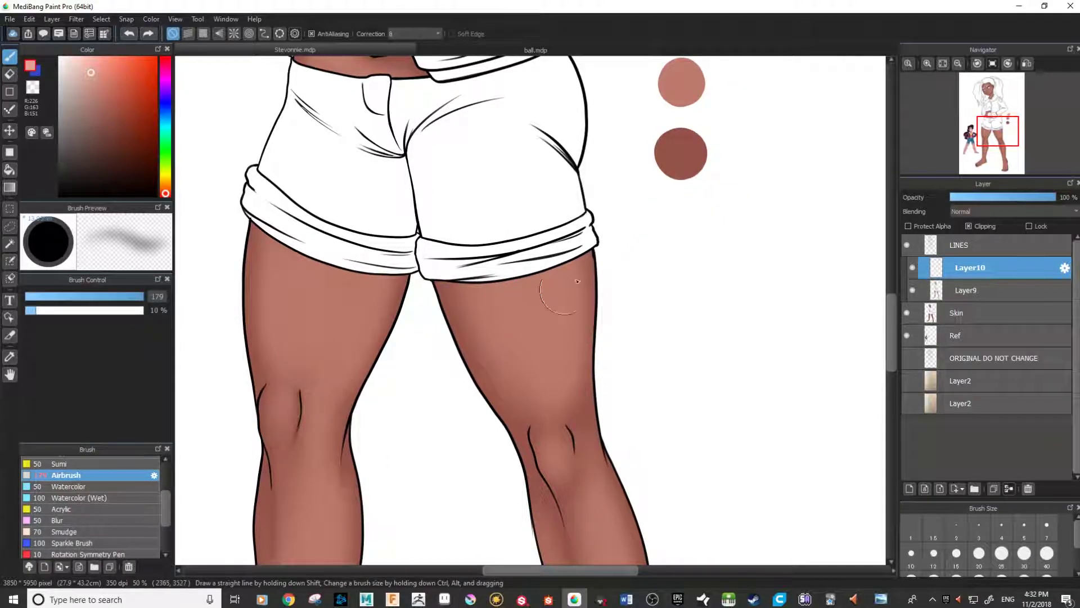
{"action": "scroll", "coordinate": [609, 332], "scroll_direction": "down", "scroll_amount": 2}
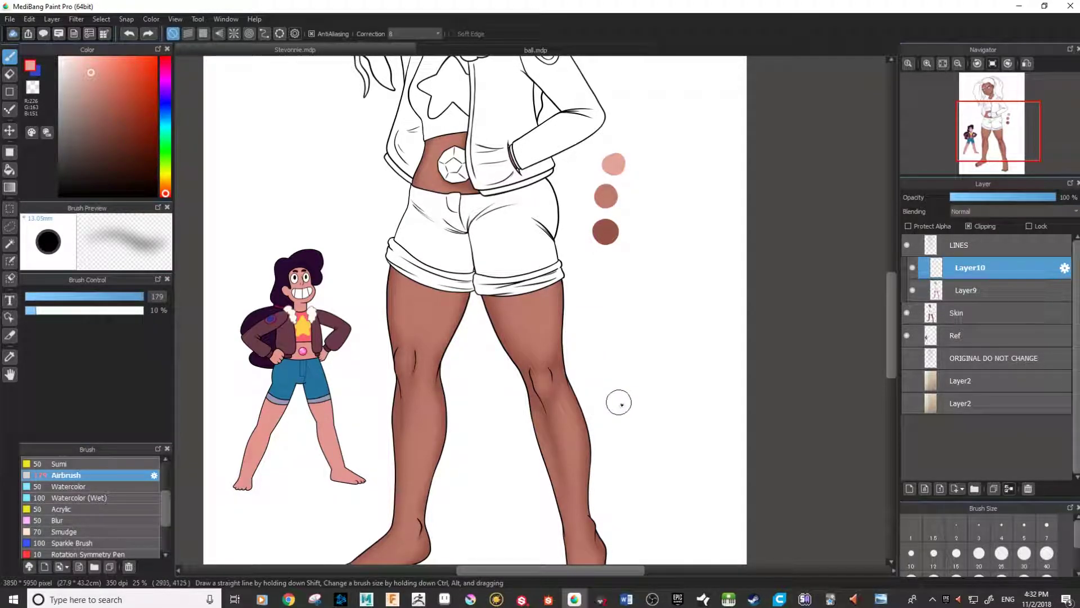
Examine the soft highlights on the thighs, knees and midriff against the three skin-tone swatches
{"action": "scroll", "coordinate": [631, 387], "scroll_direction": "up", "scroll_amount": 5}
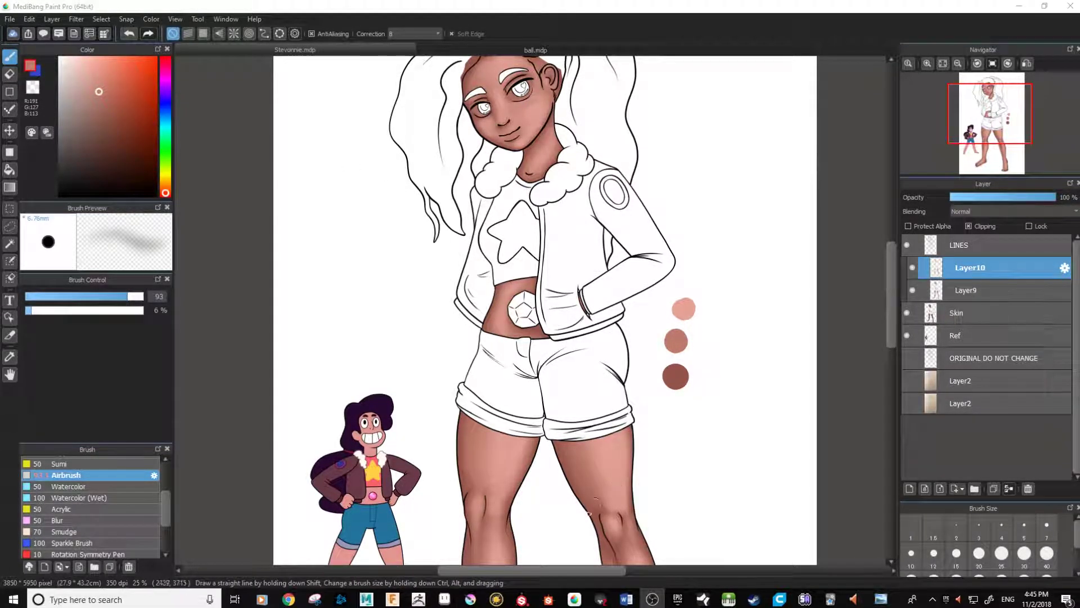
{"action": "left_click_drag", "start_coordinate": [551, 477], "coordinate": [555, 402]}
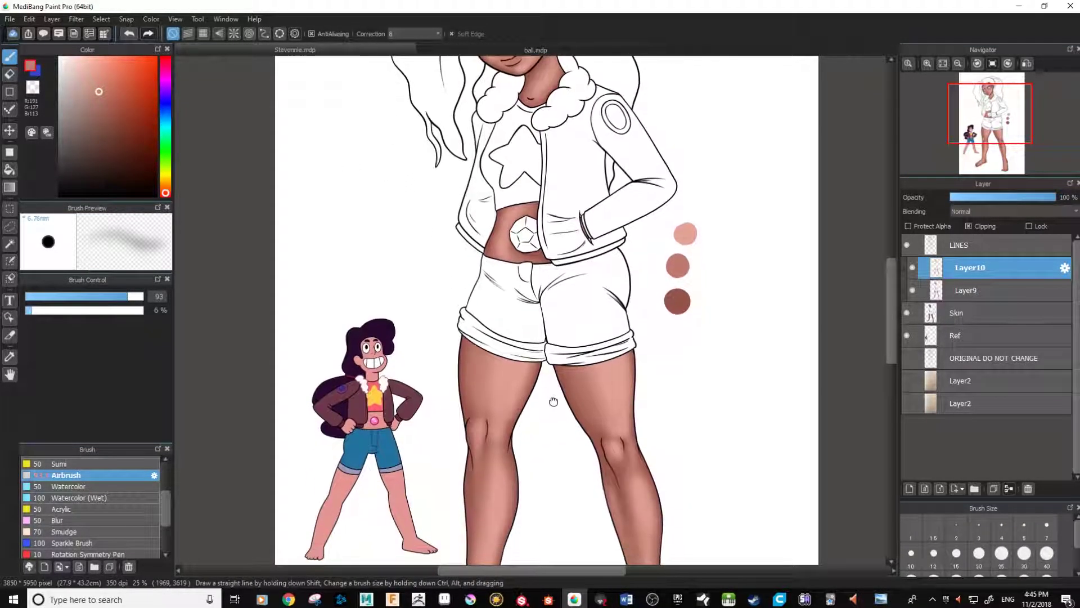
{"action": "scroll", "coordinate": [711, 518], "scroll_direction": "up", "scroll_amount": 2}
{"action": "scroll", "coordinate": [711, 519], "scroll_direction": "down", "scroll_amount": 1}
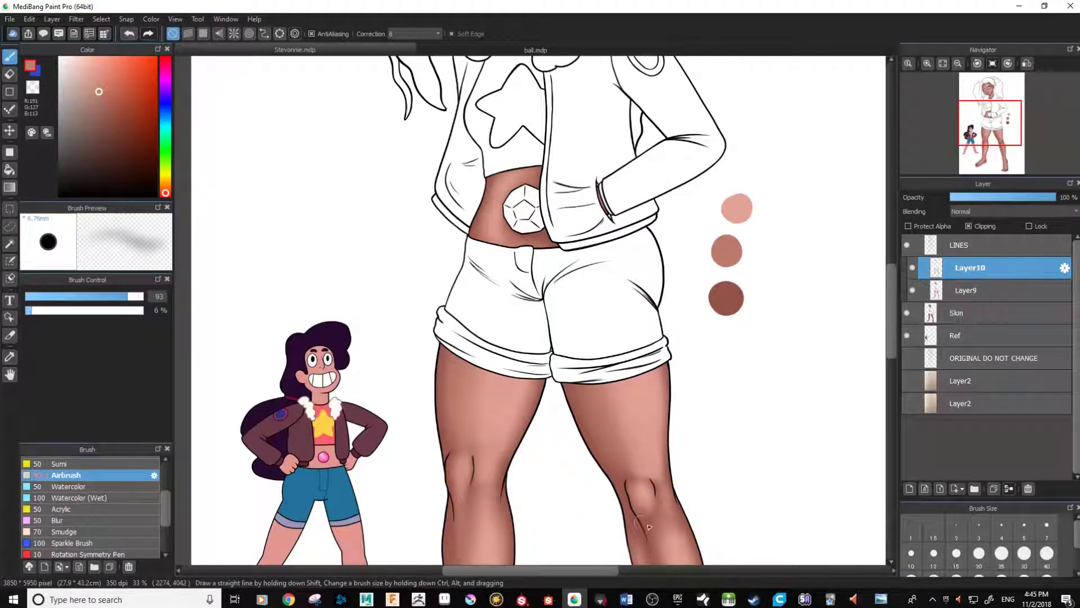
{"action": "left_click_drag", "start_coordinate": [702, 471], "coordinate": [685, 434]}
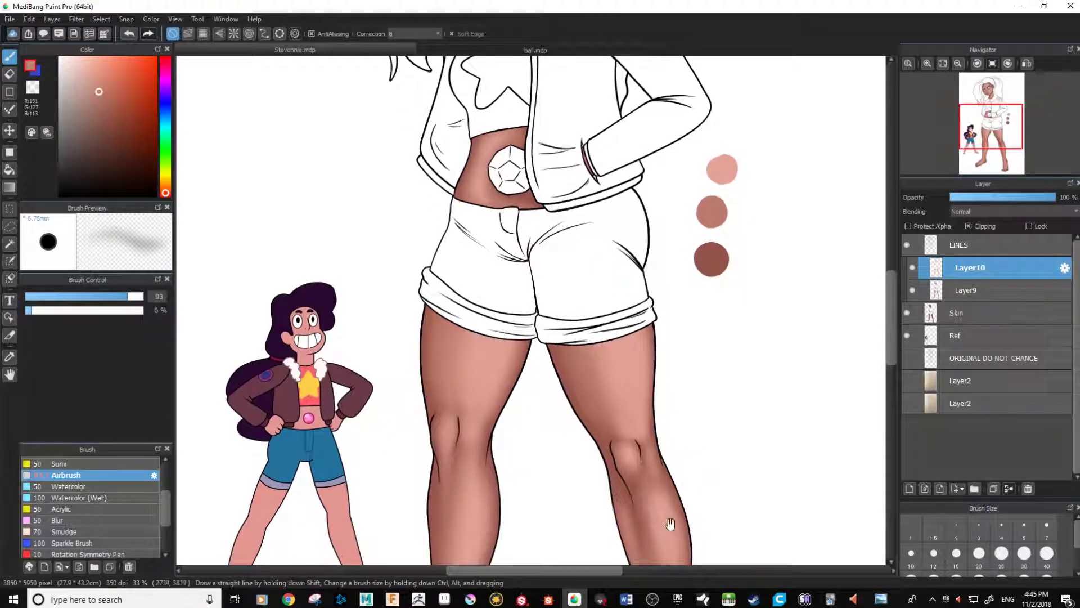
{"action": "mouse_move", "coordinate": [652, 600]}
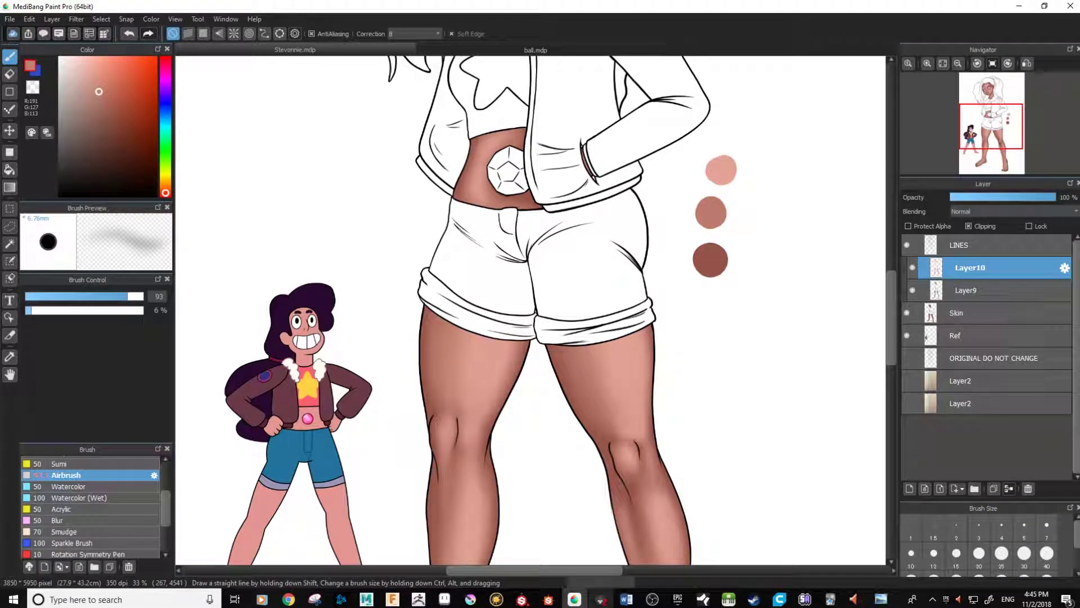
{"action": "left_click_drag", "start_coordinate": [626, 396], "coordinate": [618, 399]}
{"action": "scroll", "coordinate": [688, 478], "scroll_direction": "up", "scroll_amount": 2}
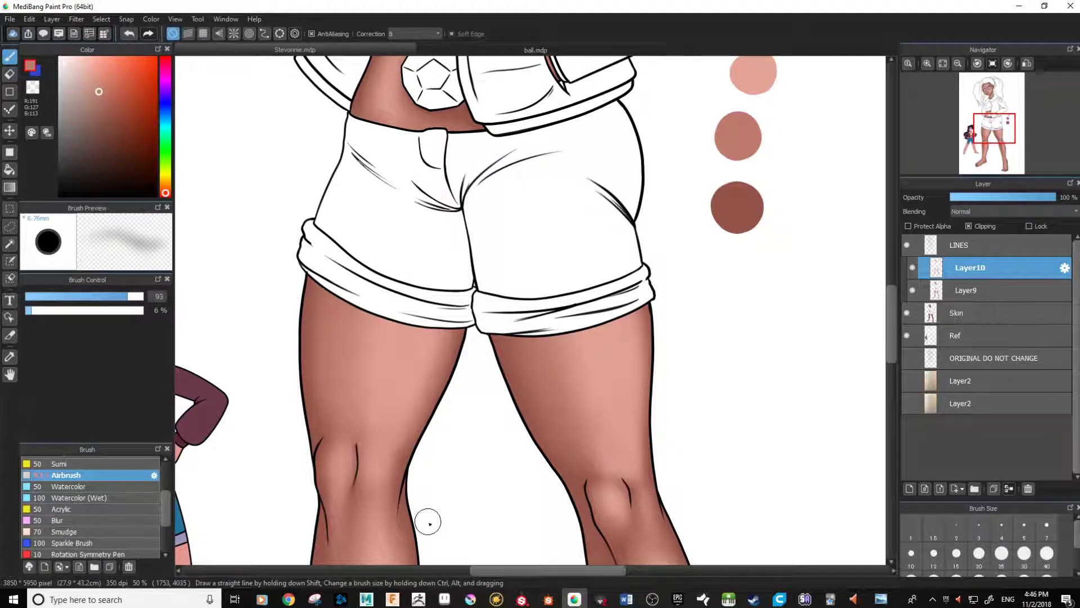
{"action": "left_click_drag", "start_coordinate": [696, 401], "coordinate": [711, 366]}
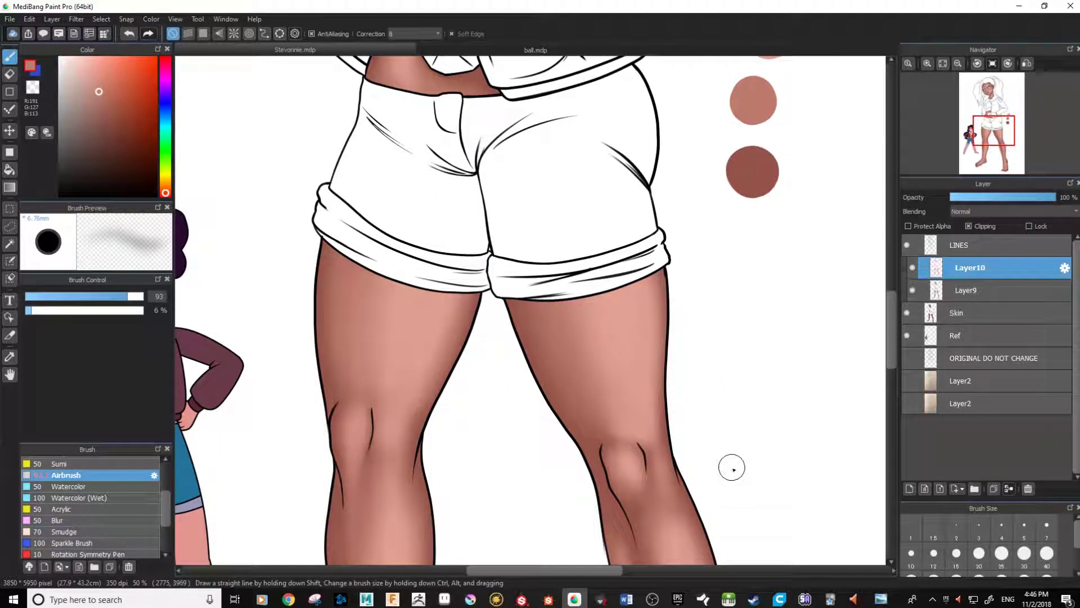
{"action": "left_click_drag", "start_coordinate": [605, 334], "coordinate": [538, 462]}
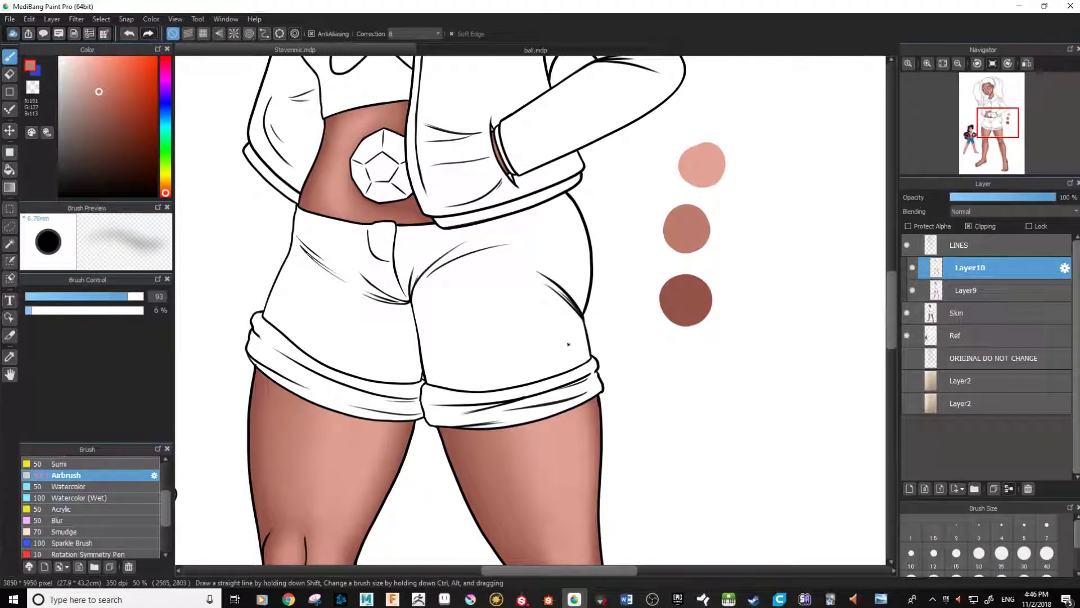
Sample the lightest skin swatch and shift it to a paler, more orange highlight tone of RGB 231, 200, 180
{"action": "scroll", "coordinate": [560, 406], "scroll_direction": "down", "scroll_amount": 2}
{"action": "scroll", "coordinate": [653, 220], "scroll_direction": "up", "scroll_amount": 3}
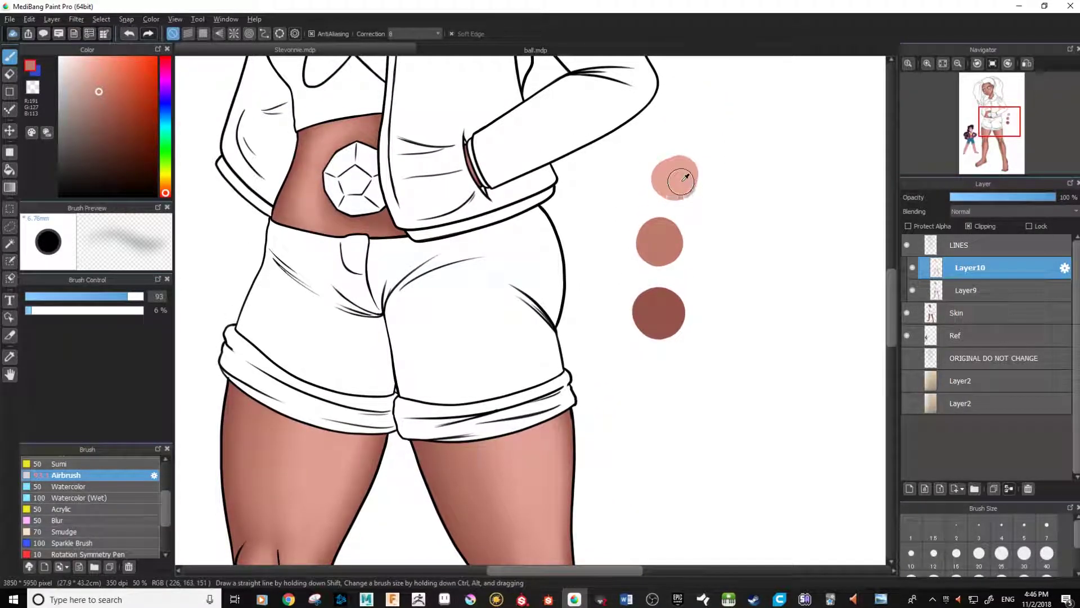
{"action": "left_click", "coordinate": [682, 181], "text": "alt"}
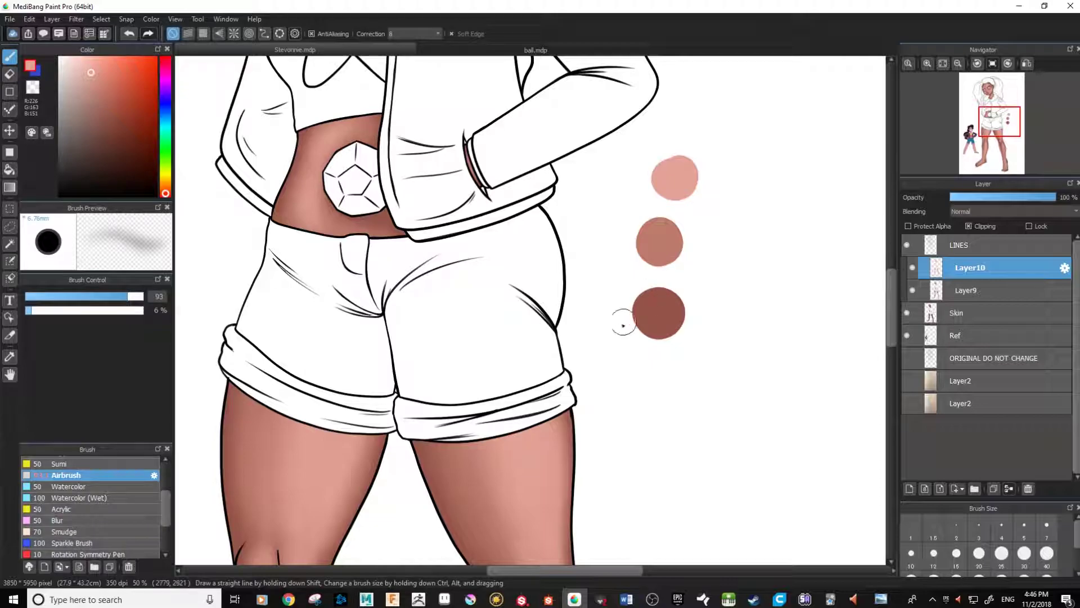
{"action": "left_click", "coordinate": [166, 194]}
{"action": "left_click_drag", "start_coordinate": [165, 194], "coordinate": [165, 195]}
{"action": "left_click_drag", "start_coordinate": [165, 195], "coordinate": [166, 189]}
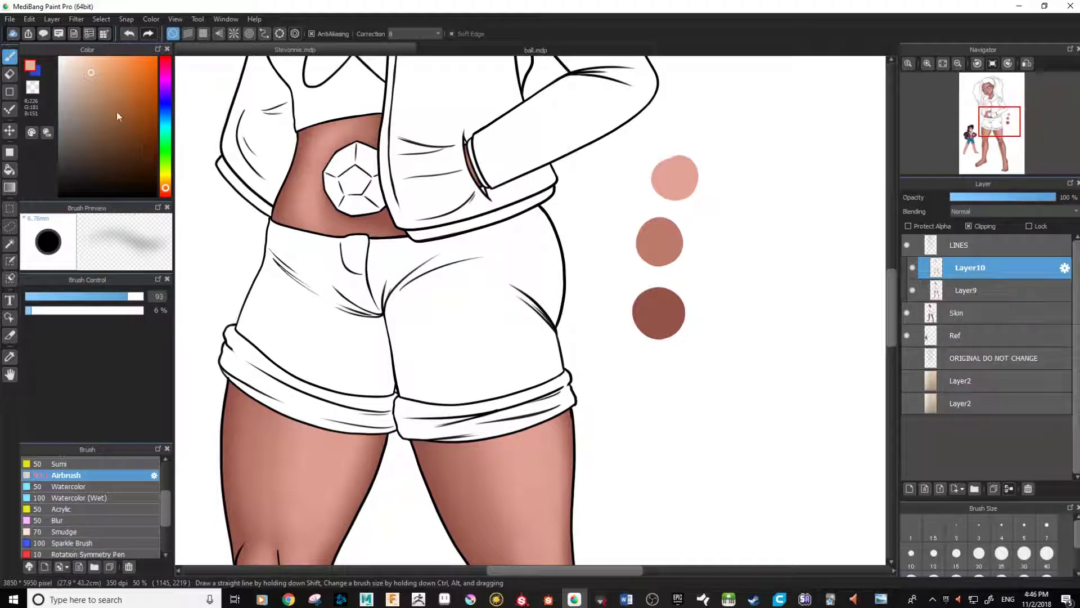
{"action": "mouse_move", "coordinate": [90, 71]}
{"action": "left_mouse_down"}
{"action": "mouse_move", "coordinate": [45, 51]}
{"action": "mouse_move", "coordinate": [80, 70]}
{"action": "left_mouse_up"}
Add a new layer above Layer10 and turn on clipping for it
{"action": "left_click_drag", "start_coordinate": [671, 439], "coordinate": [640, 445]}
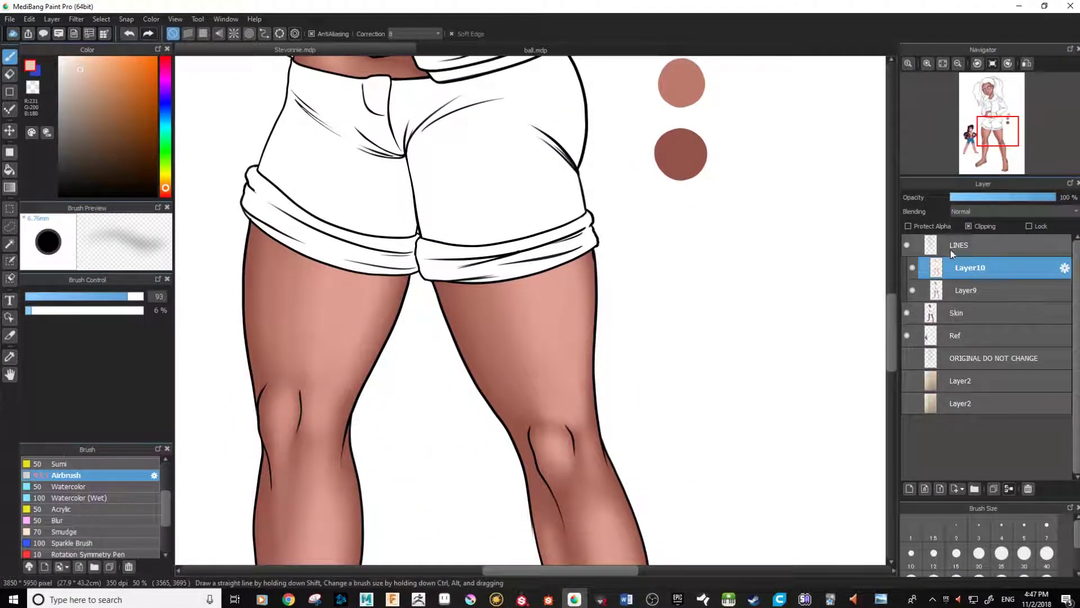
{"action": "left_click", "coordinate": [911, 490]}
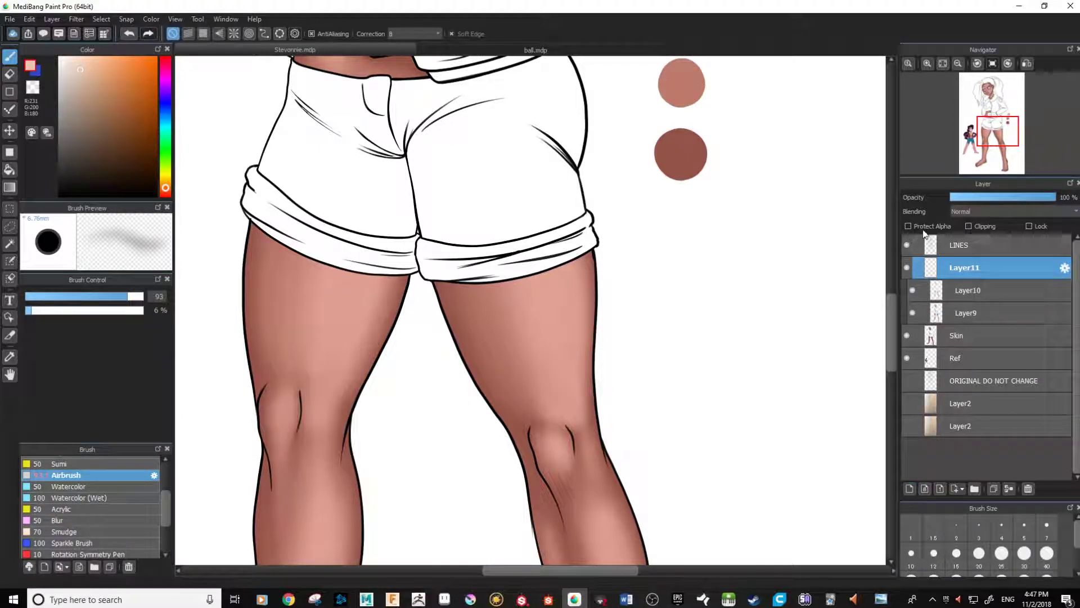
{"action": "scroll", "coordinate": [585, 340], "scroll_direction": "up", "scroll_amount": 1}
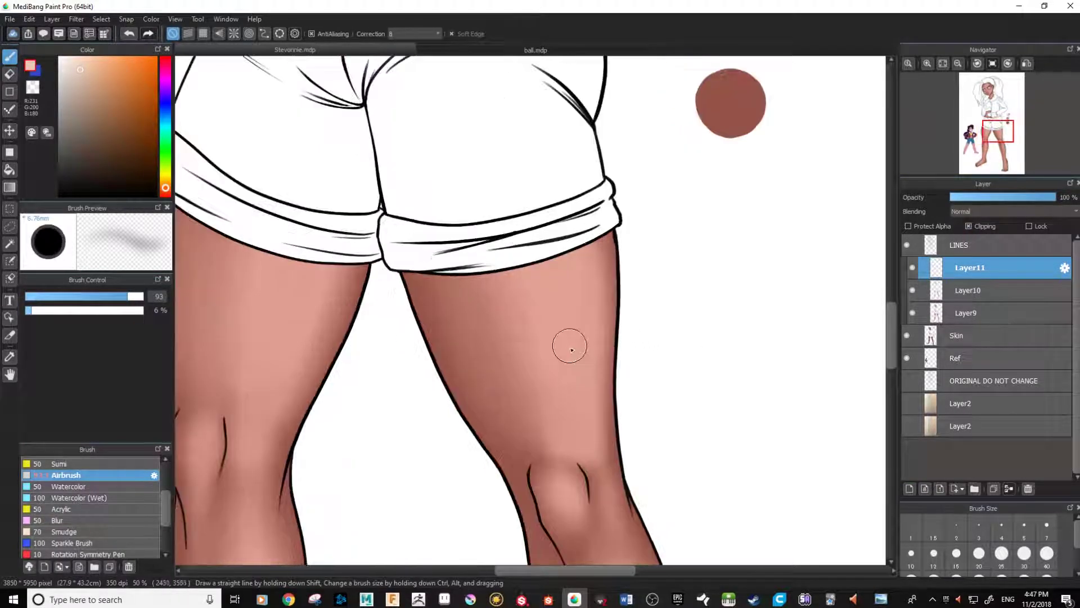
Try a faint highlight stroke on the right-hand thigh and undo it
{"action": "mouse_move", "coordinate": [571, 314]}
{"action": "left_mouse_down"}
{"action": "mouse_move", "coordinate": [567, 293]}
{"action": "mouse_move", "coordinate": [573, 371]}
{"action": "left_mouse_up"}
{"action": "key", "text": "ctrl+z"}
{"action": "key", "text": "ctrl+z"}
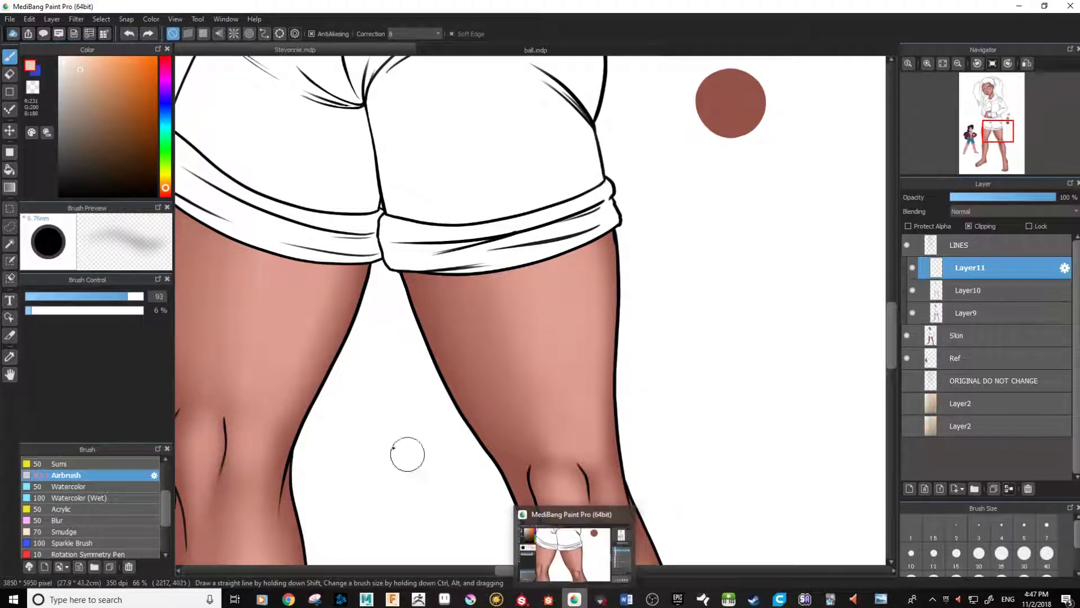
Try a stronger thigh highlight with the Airbrush at size 119 and 17% opacity, and undo it
{"action": "left_click_drag", "start_coordinate": [33, 310], "coordinate": [67, 313]}
{"action": "left_click_drag", "start_coordinate": [139, 296], "coordinate": [135, 296]}
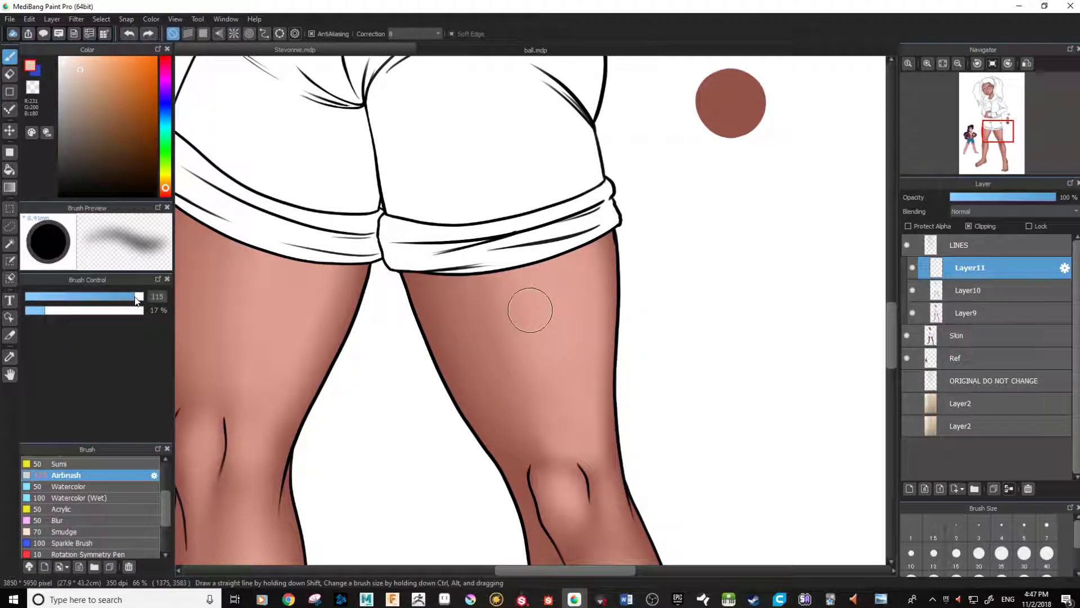
{"action": "mouse_move", "coordinate": [552, 357]}
{"action": "left_mouse_down"}
{"action": "mouse_move", "coordinate": [557, 314]}
{"action": "mouse_move", "coordinate": [568, 363]}
{"action": "left_mouse_up"}
{"action": "key", "text": "ctrl+minus"}
{"action": "key", "text": "ctrl+minus"}
{"action": "scroll", "coordinate": [667, 549], "scroll_direction": "down", "scroll_amount": 2}
{"action": "scroll", "coordinate": [666, 546], "scroll_direction": "up", "scroll_amount": 4}
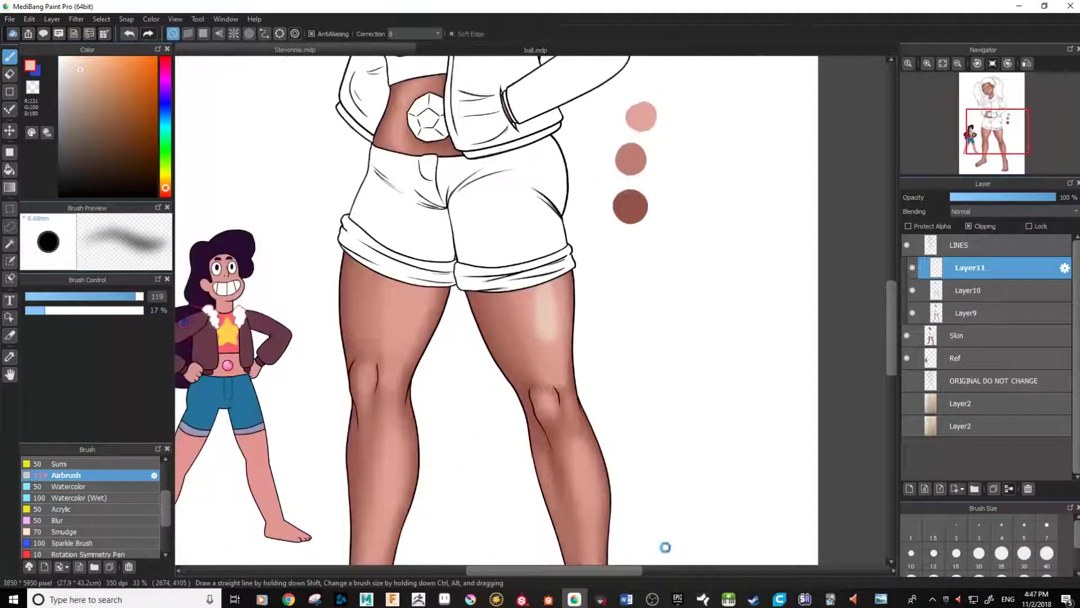
{"action": "key", "text": "ctrl+z"}
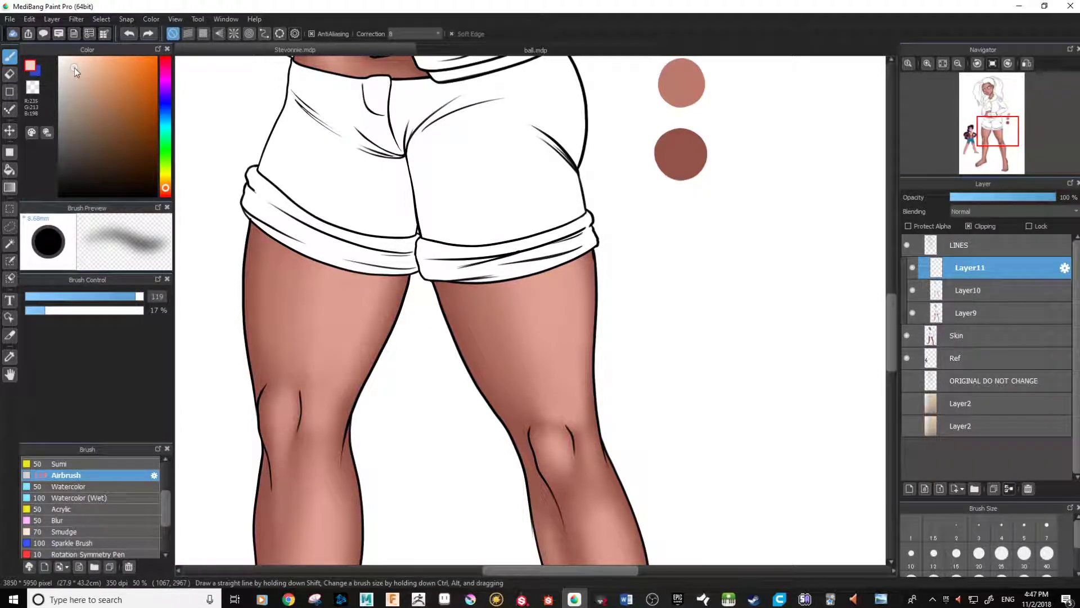
Lighten the highlight tone to RGB 235, 213, 198, test it on the right-hand thigh and undo the stroke
{"action": "mouse_move", "coordinate": [562, 298]}
{"action": "left_mouse_down"}
{"action": "mouse_move", "coordinate": [559, 357]}
{"action": "mouse_move", "coordinate": [554, 282]}
{"action": "mouse_move", "coordinate": [557, 349]}
{"action": "left_mouse_up"}
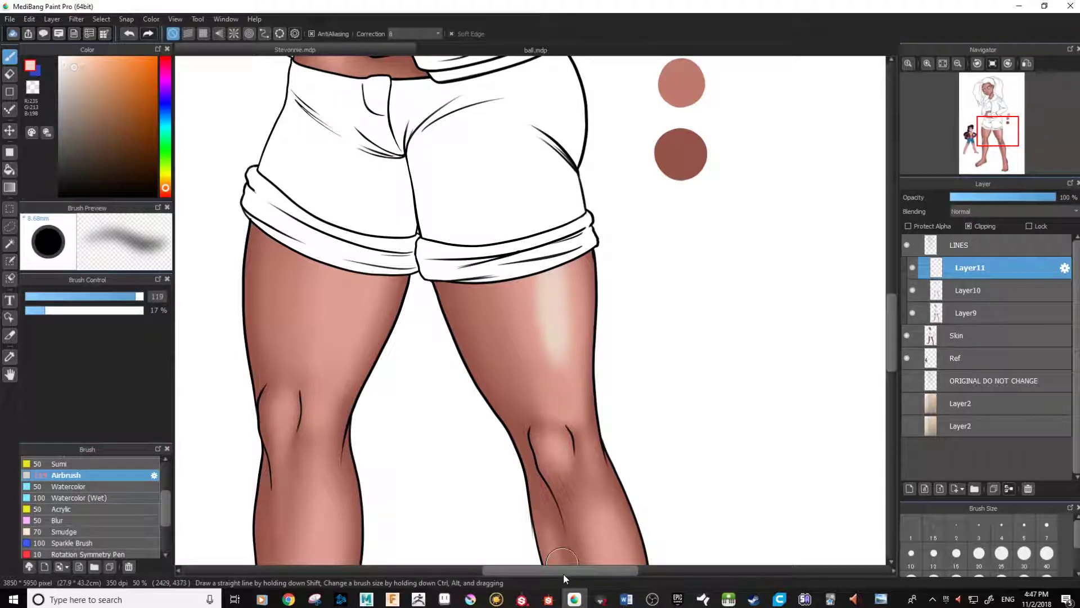
{"action": "key", "text": "ctrl+z"}
Compare the whole figure's skin shading with Layer10 and Layer9 hidden and shown
{"action": "scroll", "coordinate": [635, 490], "scroll_direction": "down", "scroll_amount": 2}
{"action": "scroll", "coordinate": [693, 438], "scroll_direction": "down", "scroll_amount": 2}
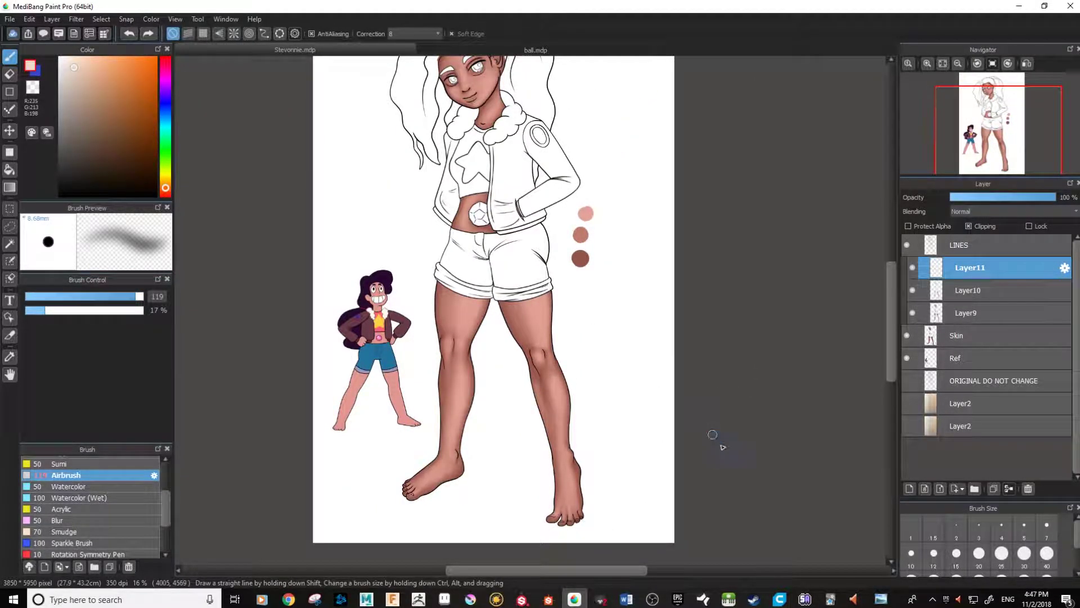
{"action": "scroll", "coordinate": [714, 439], "scroll_direction": "up", "scroll_amount": 2}
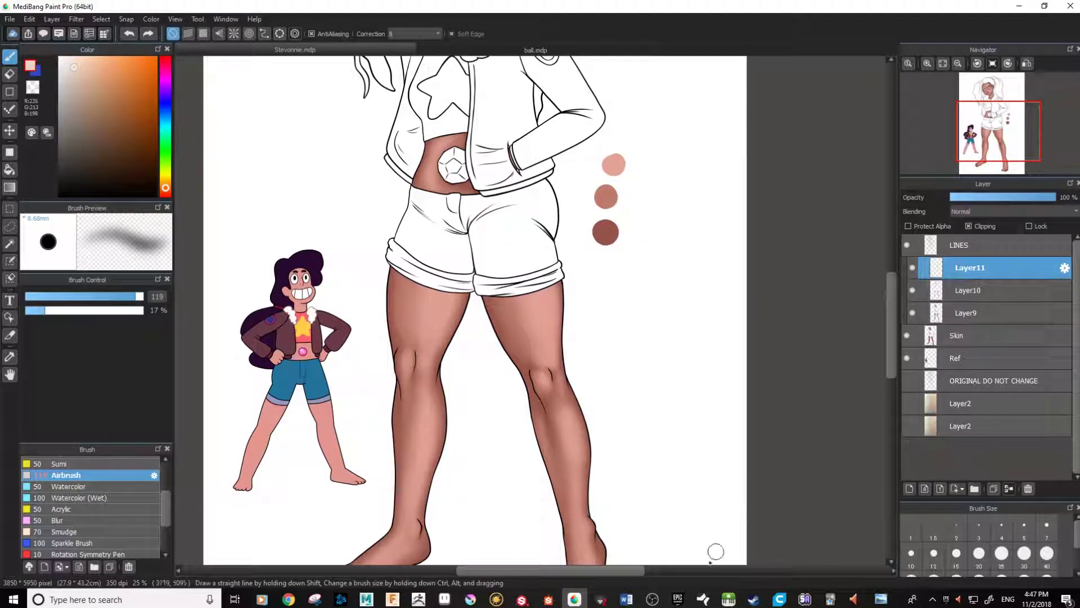
{"action": "left_click_drag", "start_coordinate": [617, 480], "coordinate": [627, 404]}
{"action": "left_click_drag", "start_coordinate": [747, 407], "coordinate": [750, 423]}
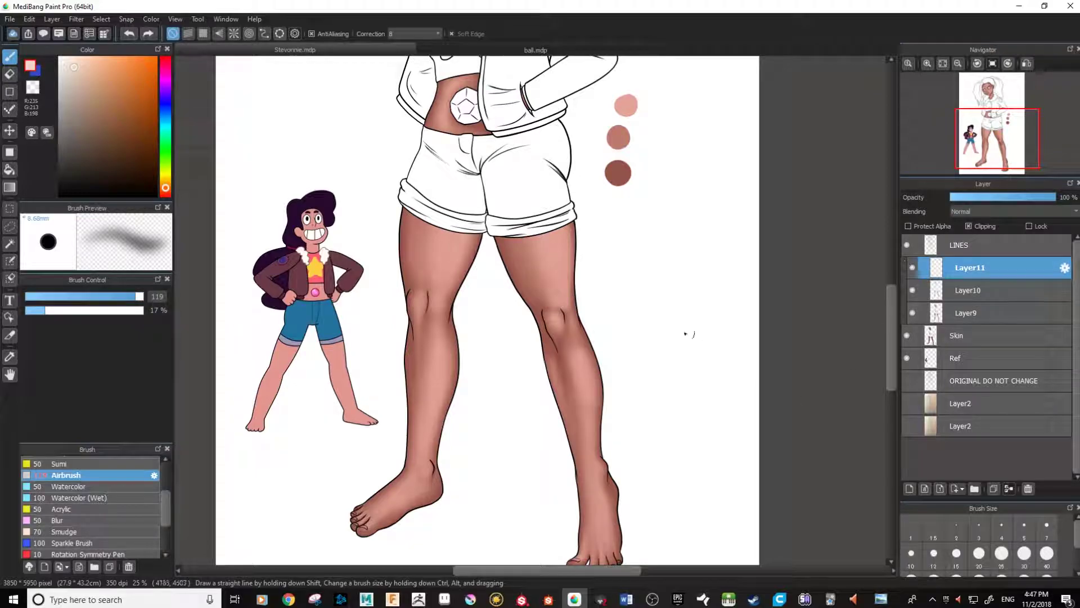
{"action": "scroll", "coordinate": [702, 342], "scroll_direction": "down", "scroll_amount": 1}
{"action": "left_click", "coordinate": [913, 290]}
{"action": "left_click_drag", "start_coordinate": [572, 250], "coordinate": [581, 300]}
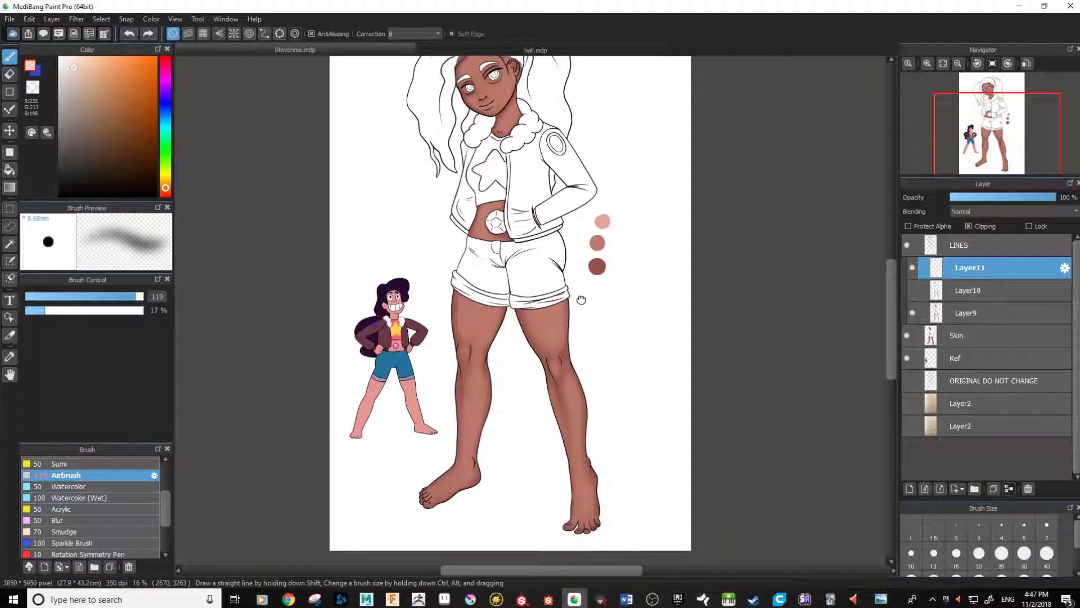
{"action": "left_click", "coordinate": [913, 312]}
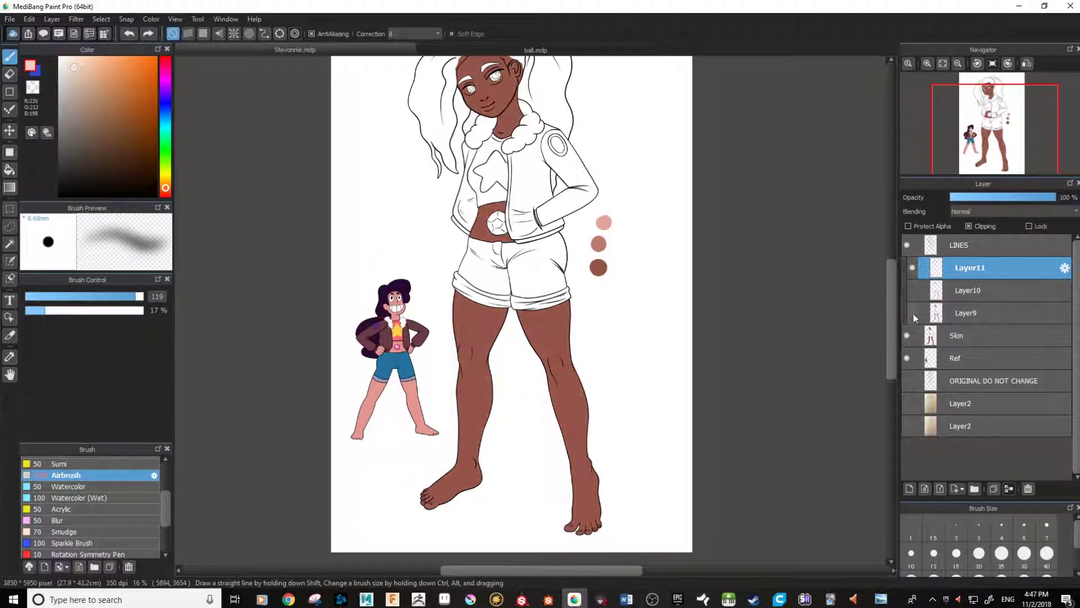
{"action": "left_click", "coordinate": [915, 313]}
{"action": "left_click", "coordinate": [913, 290]}
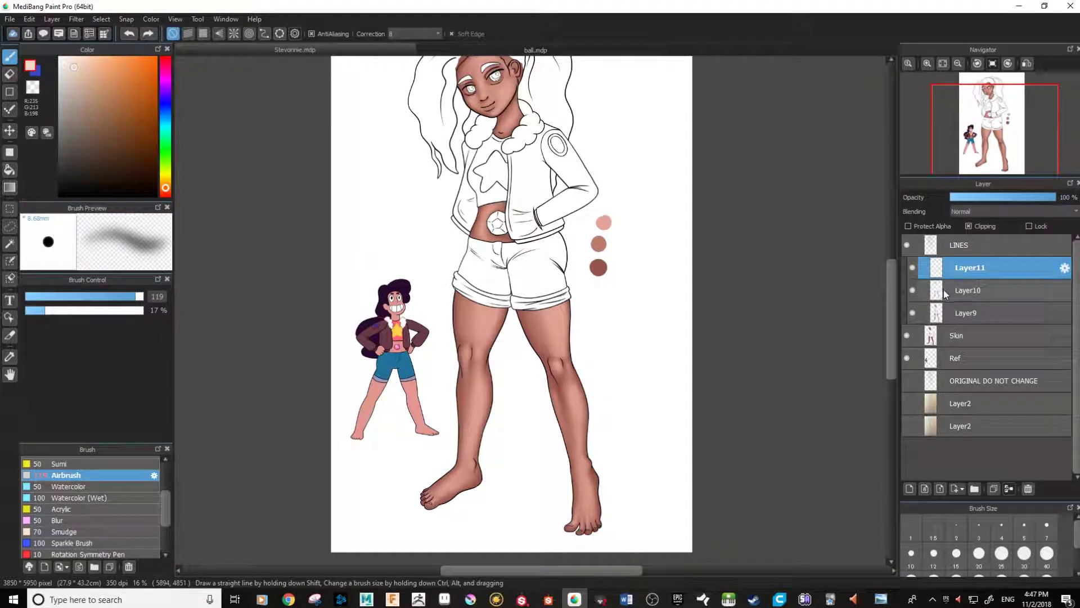
Test Layer9's opacity, keep it at 100%, and adjust the layer's hue, saturation and brightness
{"action": "left_click", "coordinate": [958, 318]}
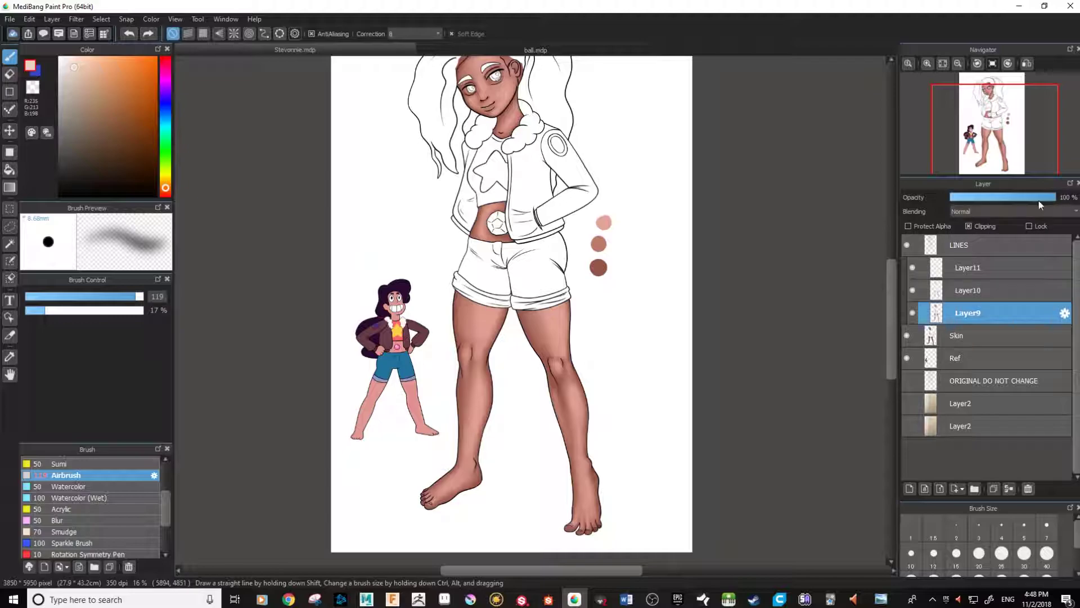
{"action": "mouse_move", "coordinate": [1045, 198]}
{"action": "left_mouse_down"}
{"action": "mouse_move", "coordinate": [971, 201]}
{"action": "mouse_move", "coordinate": [1062, 204]}
{"action": "left_mouse_up"}
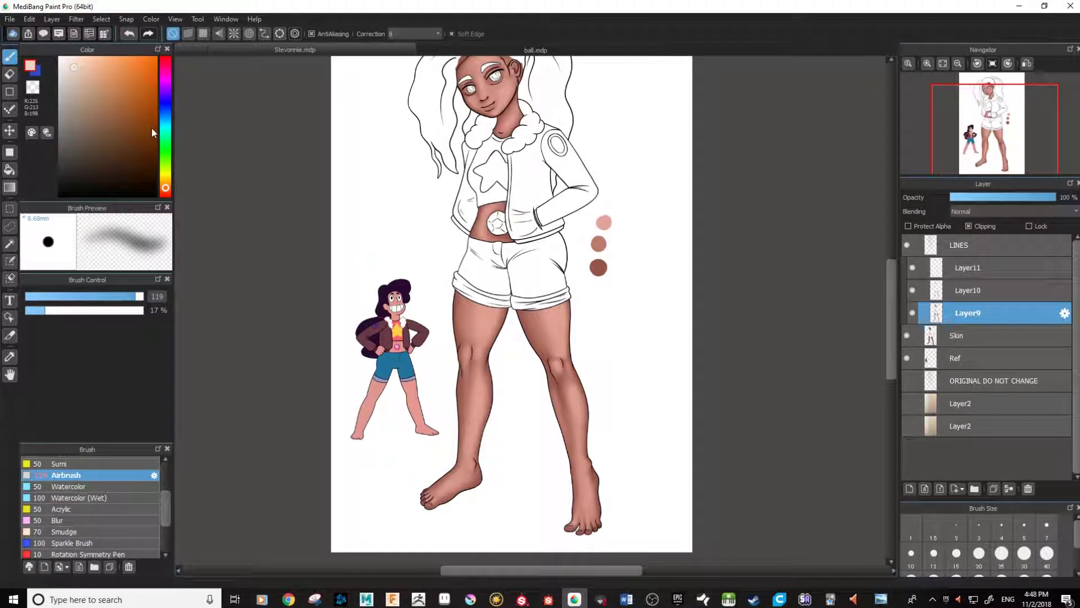
{"action": "key", "text": "ctrl+u"}
{"action": "left_click_drag", "start_coordinate": [528, 273], "coordinate": [749, 275]}
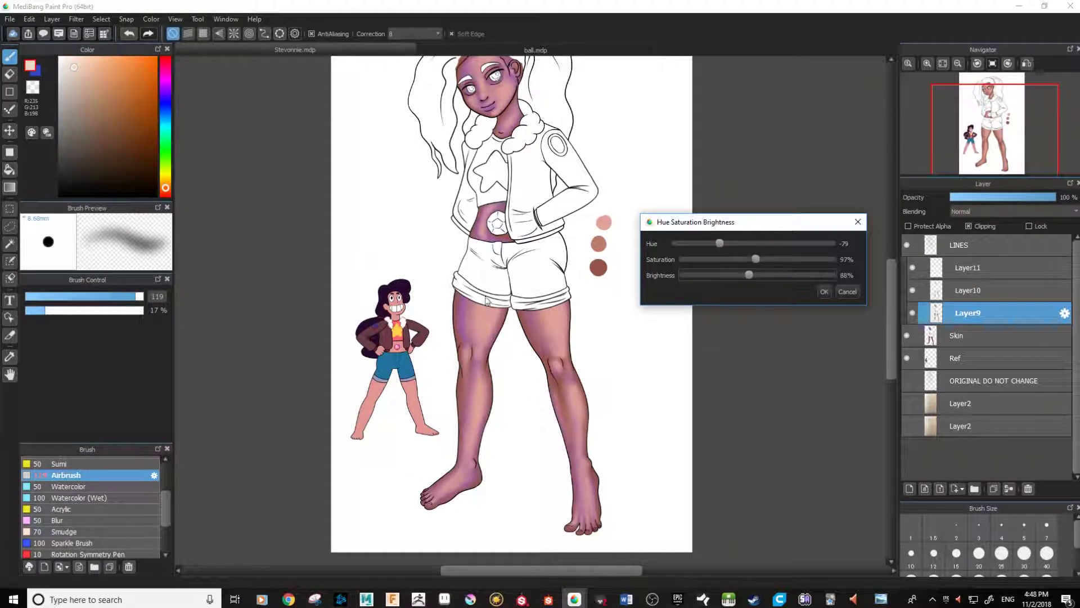
{"action": "left_click", "coordinate": [820, 293]}
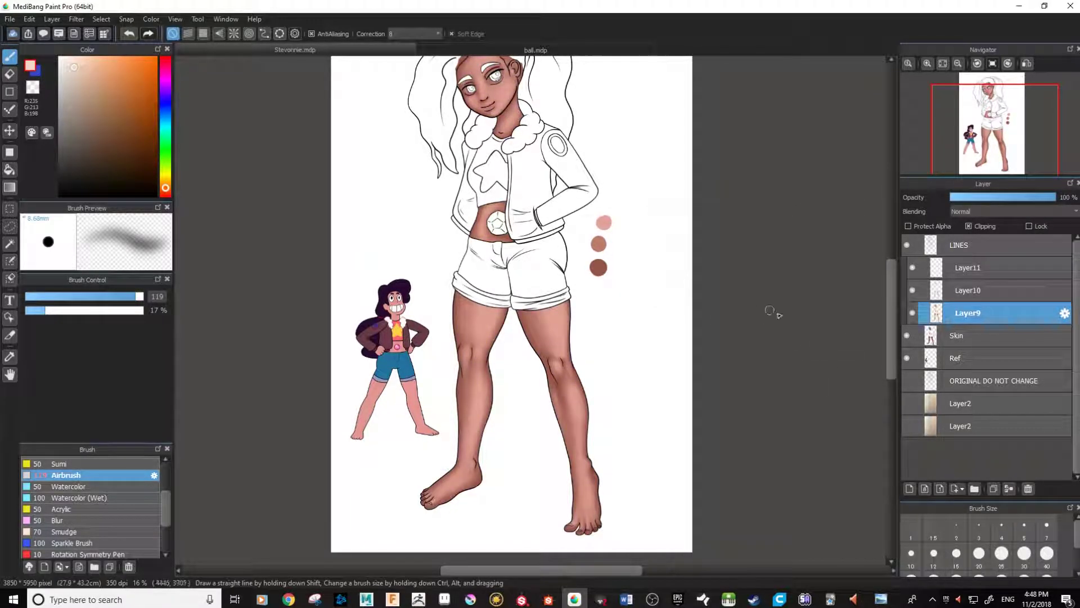
Compare the figure with Layer10 hidden and shown, and test small changes to that layer's opacity
{"action": "left_click", "coordinate": [933, 297]}
{"action": "left_click", "coordinate": [912, 291]}
{"action": "left_click", "coordinate": [913, 290]}
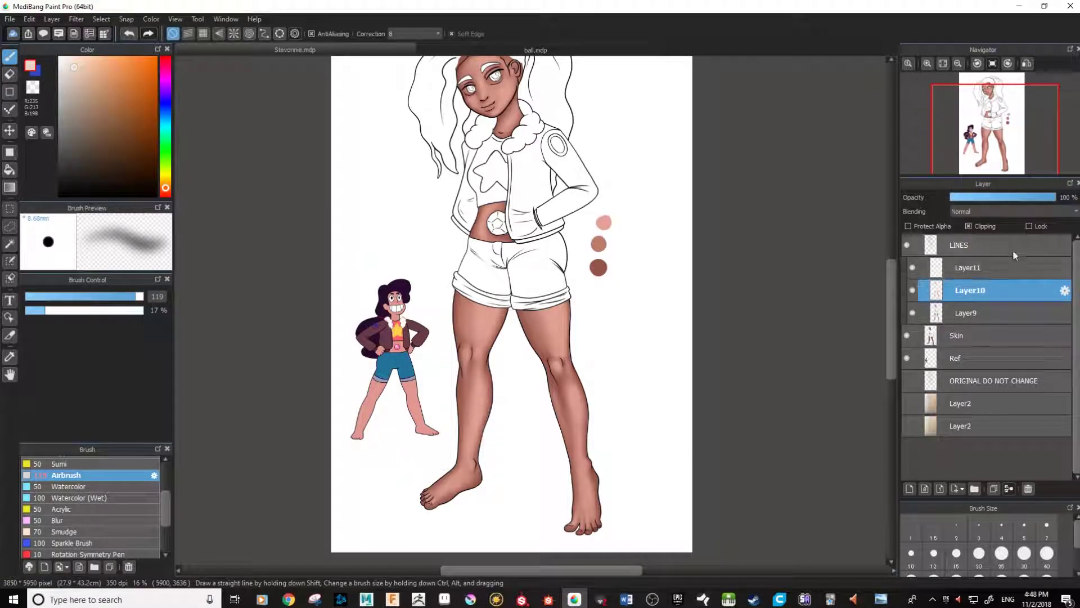
{"action": "mouse_move", "coordinate": [1051, 201]}
{"action": "left_mouse_down"}
{"action": "mouse_move", "coordinate": [1001, 199]}
{"action": "mouse_move", "coordinate": [1064, 200]}
{"action": "left_mouse_up"}
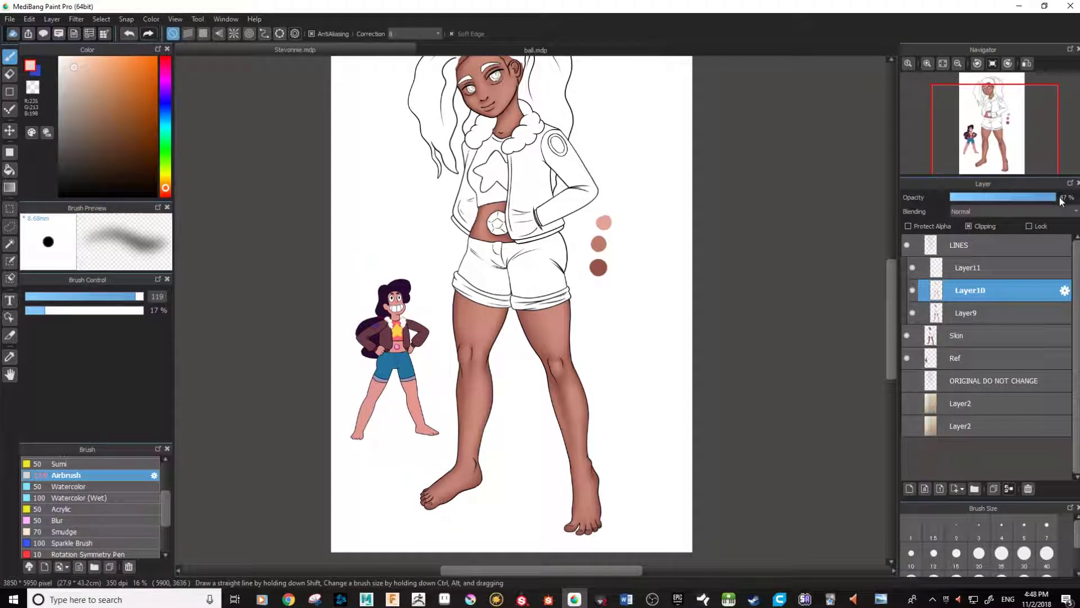
Paint a swatch of the pale highlight tone above the three skin swatches on the Skin layer with the Pen
{"action": "left_click", "coordinate": [985, 267]}
{"action": "left_click", "coordinate": [970, 337]}
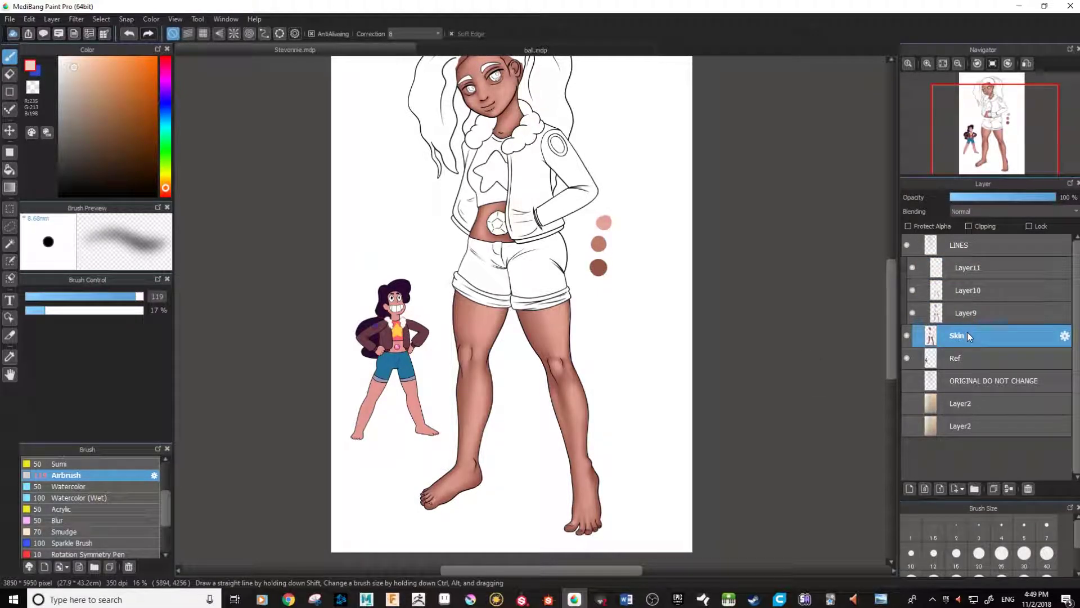
{"action": "scroll", "coordinate": [630, 233], "scroll_direction": "up", "scroll_amount": 6}
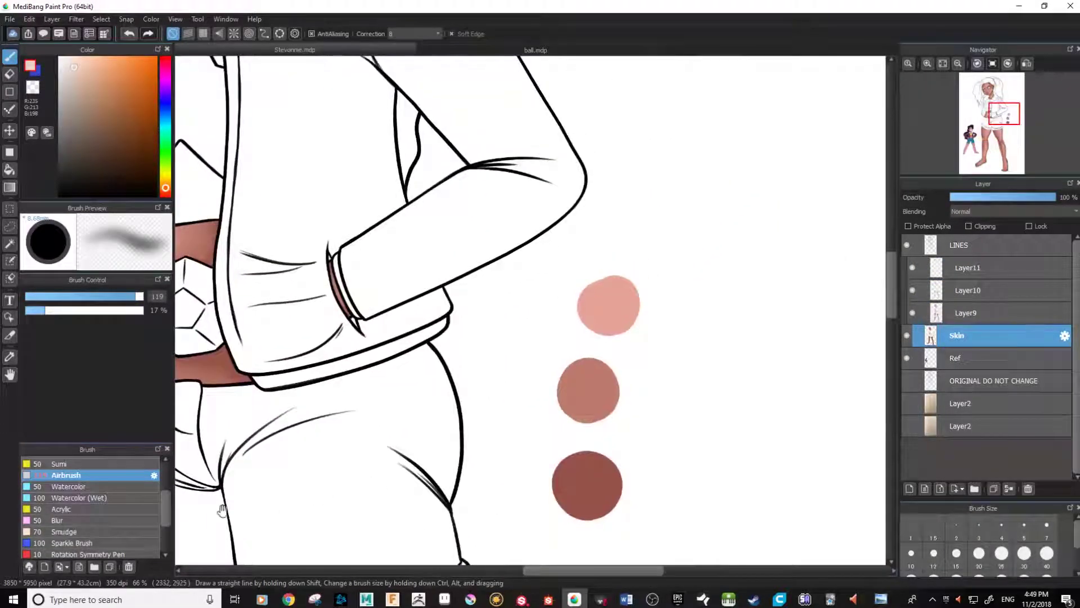
{"action": "left_click_drag", "start_coordinate": [70, 499], "coordinate": [96, 543]}
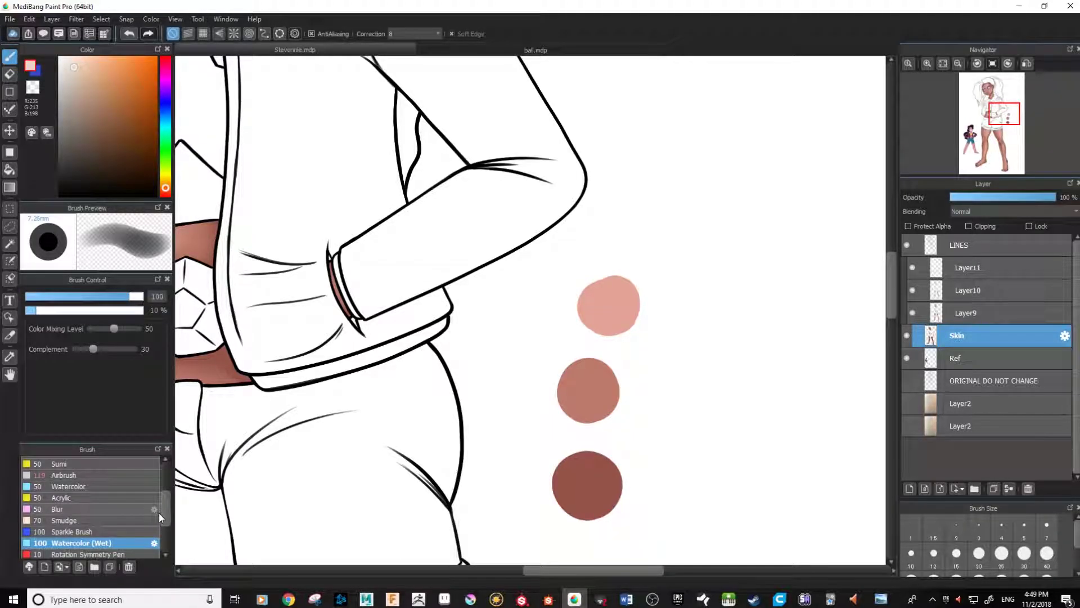
{"action": "scroll", "coordinate": [161, 512], "scroll_direction": "up", "scroll_amount": 3}
{"action": "left_click", "coordinate": [75, 472]}
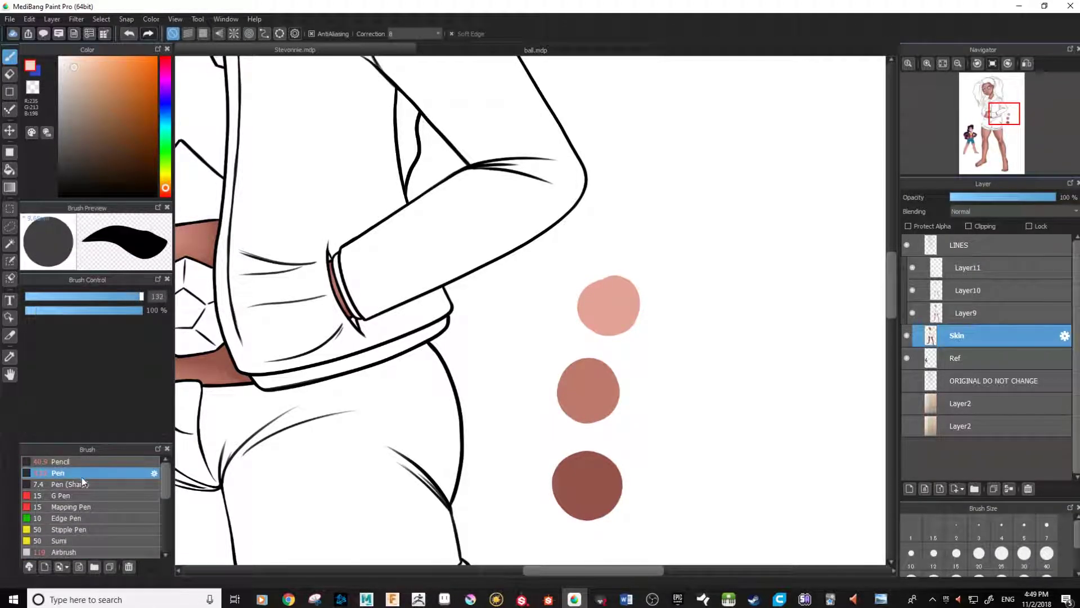
{"action": "mouse_move", "coordinate": [660, 223]}
{"action": "left_mouse_down"}
{"action": "mouse_move", "coordinate": [647, 222]}
{"action": "mouse_move", "coordinate": [675, 217]}
{"action": "left_mouse_up"}
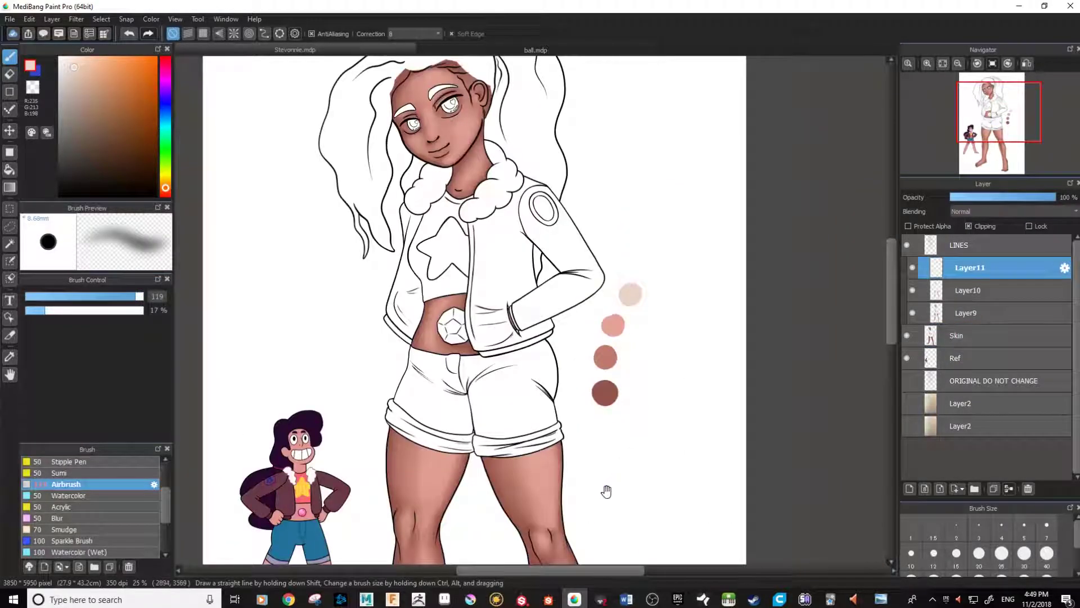
Airbrush a soft highlight down the right-hand thigh on Layer11 at 6% opacity, enlarging the brush to size 132
{"action": "scroll", "coordinate": [606, 489], "scroll_direction": "up", "scroll_amount": 5}
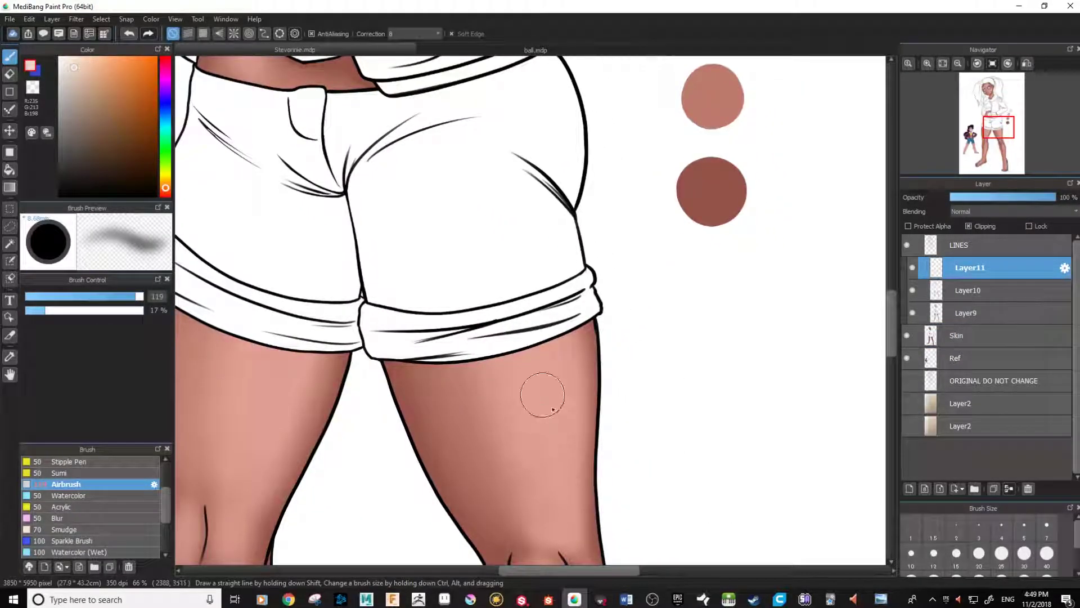
{"action": "mouse_move", "coordinate": [576, 598]}
{"action": "scroll", "coordinate": [162, 497], "scroll_direction": "up", "scroll_amount": 4}
{"action": "scroll", "coordinate": [164, 489], "scroll_direction": "down", "scroll_amount": 2}
{"action": "left_click", "coordinate": [42, 311]}
{"action": "left_click", "coordinate": [29, 313]}
{"action": "left_click", "coordinate": [31, 313]}
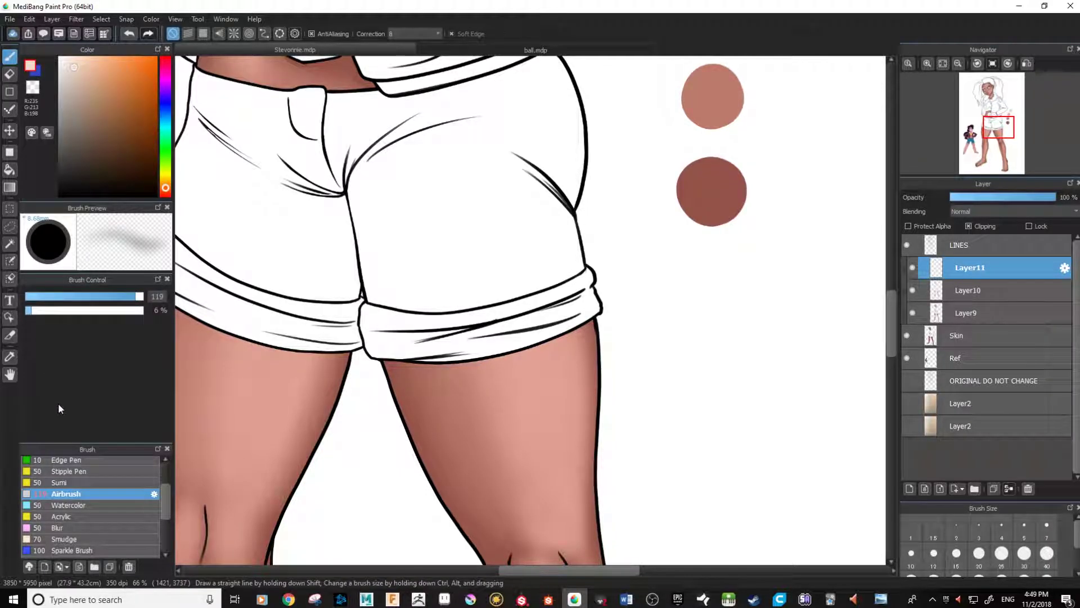
{"action": "mouse_move", "coordinate": [559, 398]}
{"action": "left_mouse_down"}
{"action": "mouse_move", "coordinate": [559, 327]}
{"action": "mouse_move", "coordinate": [550, 326]}
{"action": "left_mouse_up"}
{"action": "scroll", "coordinate": [558, 326], "scroll_direction": "up", "scroll_amount": 1}
{"action": "scroll", "coordinate": [564, 338], "scroll_direction": "down", "scroll_amount": 1}
{"action": "left_click", "coordinate": [141, 296]}
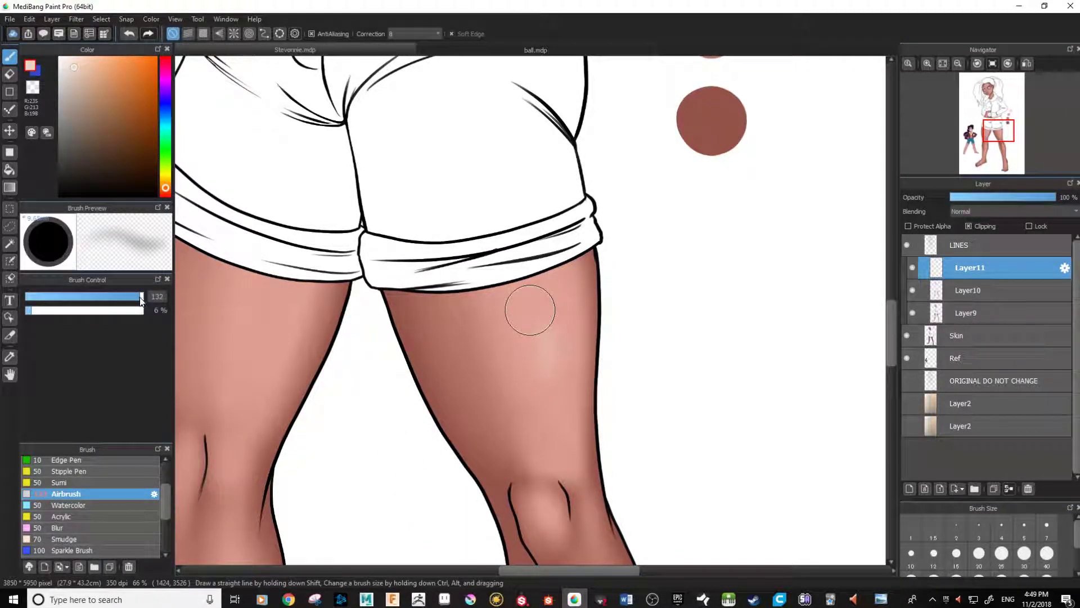
{"action": "mouse_move", "coordinate": [547, 364]}
{"action": "left_mouse_down"}
{"action": "mouse_move", "coordinate": [550, 420]}
{"action": "mouse_move", "coordinate": [548, 311]}
{"action": "mouse_move", "coordinate": [548, 414]}
{"action": "left_mouse_up"}
Airbrush soft highlights down the right-hand lower leg, ankle and foot, using size 104 around the ankle
{"action": "scroll", "coordinate": [644, 495], "scroll_direction": "down", "scroll_amount": 1}
{"action": "scroll", "coordinate": [591, 349], "scroll_direction": "up", "scroll_amount": 2}
{"action": "left_click", "coordinate": [133, 296]}
{"action": "left_click_drag", "start_coordinate": [613, 337], "coordinate": [580, 188]}
{"action": "scroll", "coordinate": [563, 270], "scroll_direction": "down", "scroll_amount": 3}
{"action": "scroll", "coordinate": [563, 529], "scroll_direction": "up", "scroll_amount": 3}
{"action": "left_click_drag", "start_coordinate": [624, 259], "coordinate": [622, 282]}
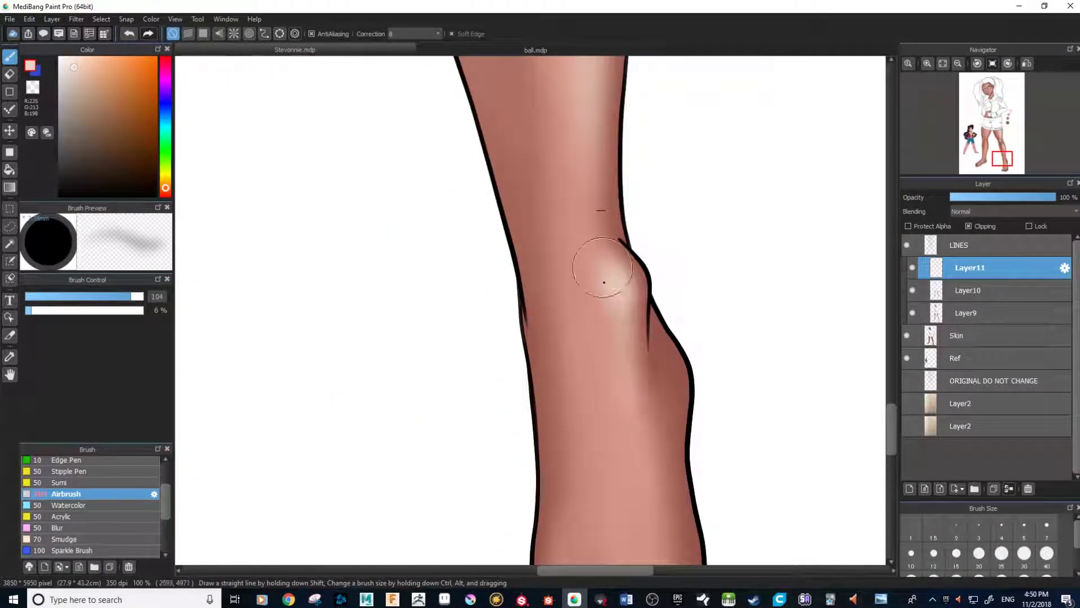
{"action": "scroll", "coordinate": [557, 540], "scroll_direction": "up", "scroll_amount": 1}
{"action": "left_click", "coordinate": [121, 296]}
{"action": "left_click_drag", "start_coordinate": [605, 501], "coordinate": [603, 439]}
{"action": "scroll", "coordinate": [573, 551], "scroll_direction": "down", "scroll_amount": 1}
Airbrush soft highlights down the left-hand leg with a large brush, and reduce the brush to size 48 for small areas
{"action": "left_click", "coordinate": [142, 297]}
{"action": "scroll", "coordinate": [721, 507], "scroll_direction": "down", "scroll_amount": 4}
{"action": "scroll", "coordinate": [506, 321], "scroll_direction": "up", "scroll_amount": 2}
{"action": "left_click_drag", "start_coordinate": [439, 409], "coordinate": [437, 453]}
{"action": "scroll", "coordinate": [507, 360], "scroll_direction": "down", "scroll_amount": 1}
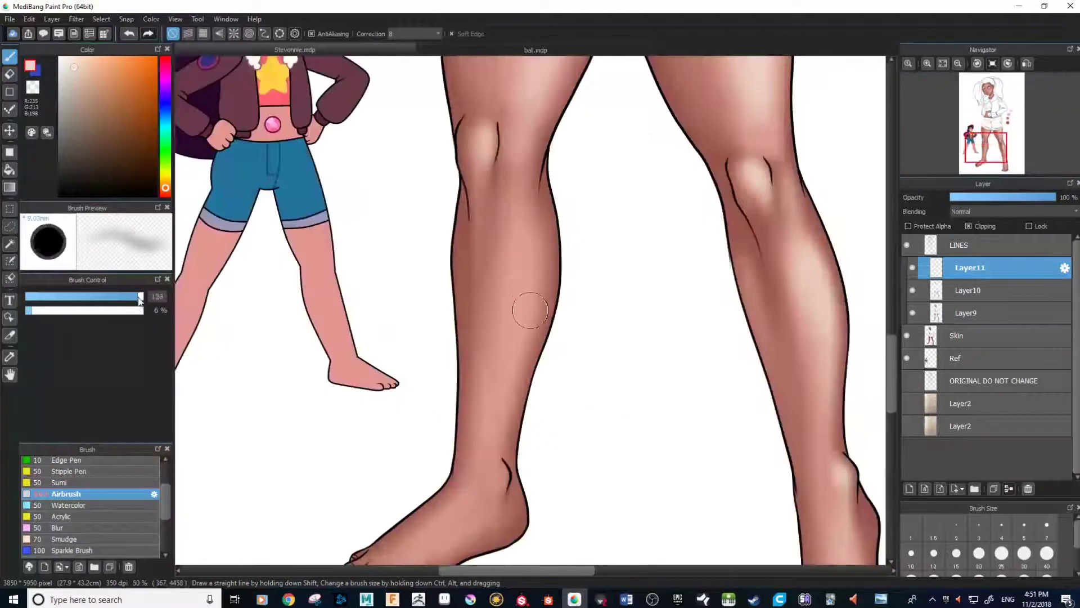
{"action": "left_click_drag", "start_coordinate": [525, 236], "coordinate": [526, 341]}
{"action": "scroll", "coordinate": [507, 450], "scroll_direction": "up", "scroll_amount": 1}
{"action": "left_click", "coordinate": [113, 296]}
{"action": "scroll", "coordinate": [563, 338], "scroll_direction": "down", "scroll_amount": 3}
{"action": "scroll", "coordinate": [498, 144], "scroll_direction": "up", "scroll_amount": 3}
Airbrush a soft highlight on the midriff beside the gem with the brush at size 136
{"action": "left_click_drag", "start_coordinate": [410, 439], "coordinate": [306, 294]}
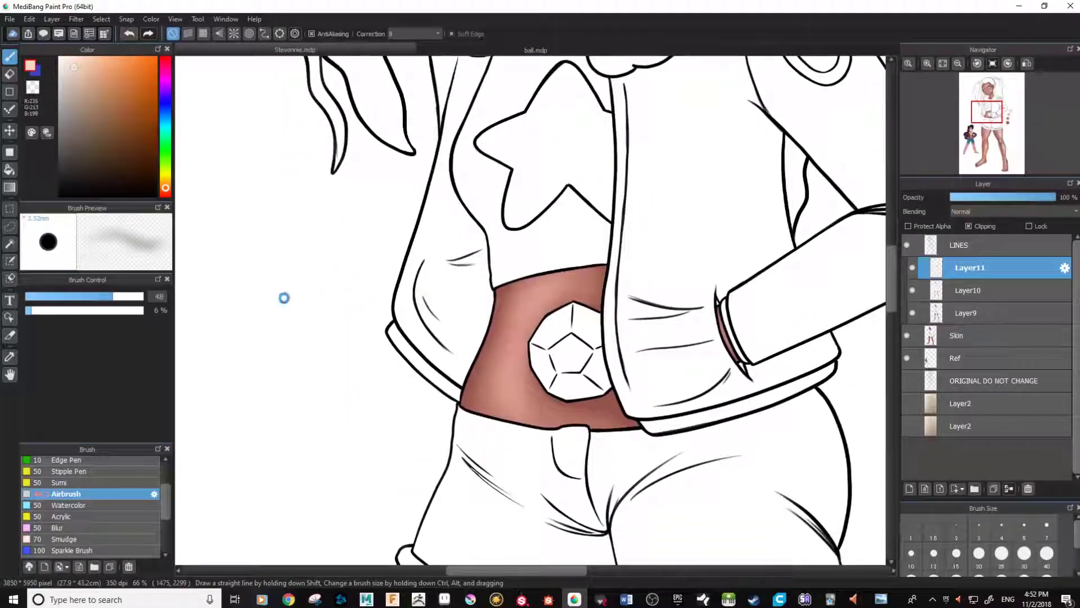
{"action": "left_click_drag", "start_coordinate": [116, 298], "coordinate": [138, 307]}
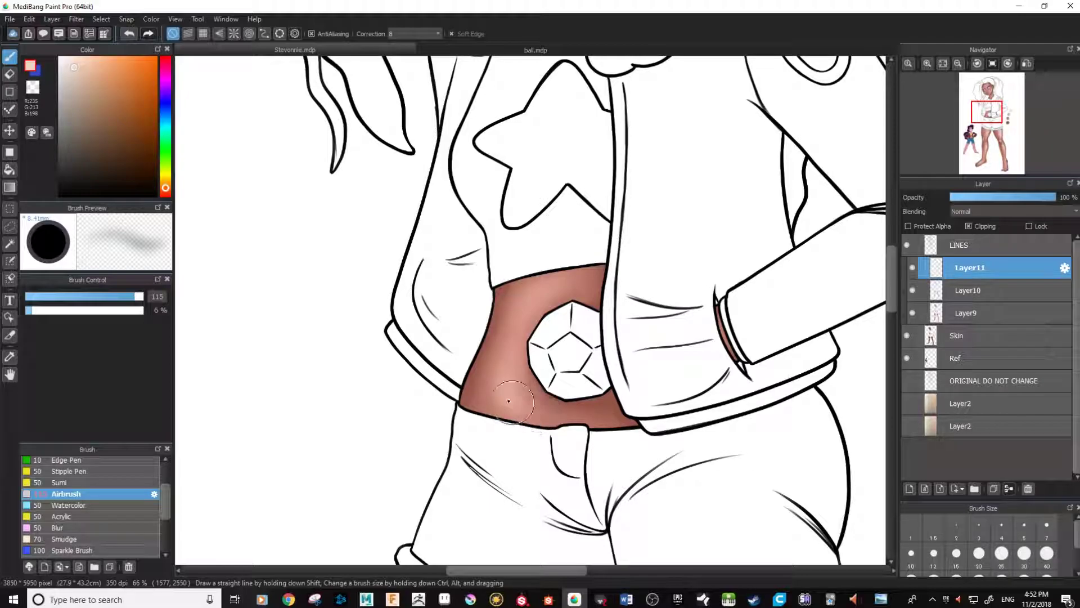
{"action": "left_click_drag", "start_coordinate": [137, 296], "coordinate": [141, 298]}
{"action": "mouse_move", "coordinate": [533, 414]}
{"action": "left_mouse_down"}
{"action": "mouse_move", "coordinate": [502, 373]}
{"action": "mouse_move", "coordinate": [515, 367]}
{"action": "mouse_move", "coordinate": [508, 374]}
{"action": "left_mouse_up"}
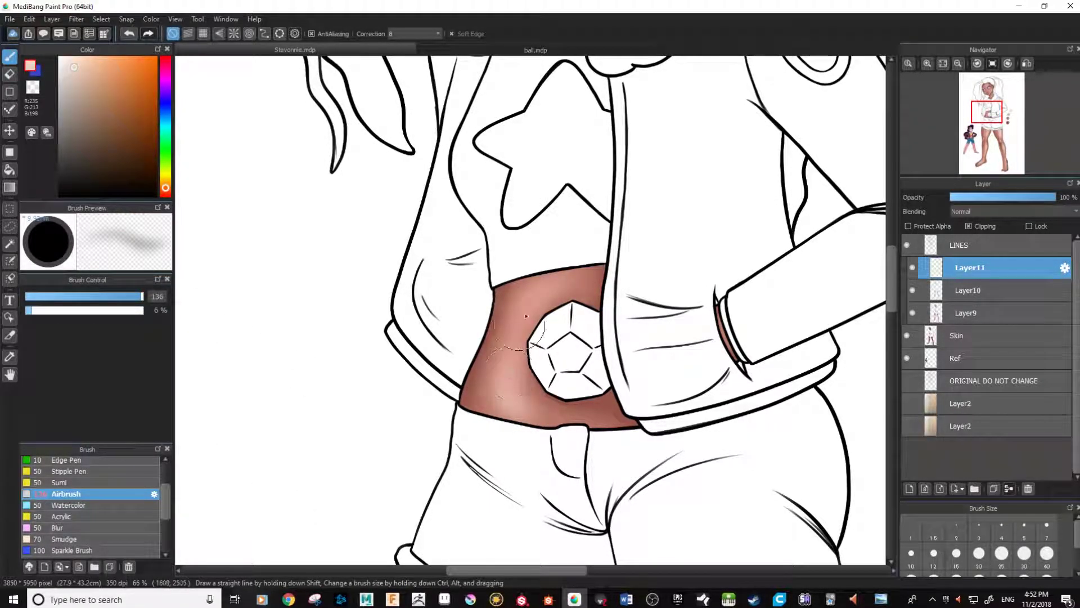
Airbrush soft highlights on the neck and collarbone area with the brush at size 112
{"action": "left_click_drag", "start_coordinate": [583, 262], "coordinate": [552, 388]}
{"action": "left_click_drag", "start_coordinate": [674, 233], "coordinate": [642, 376]}
{"action": "mouse_move", "coordinate": [617, 242]}
{"action": "left_mouse_down"}
{"action": "mouse_move", "coordinate": [627, 366]}
{"action": "mouse_move", "coordinate": [619, 319]}
{"action": "mouse_move", "coordinate": [612, 335]}
{"action": "left_mouse_up"}
{"action": "key", "text": "ctrl+plus"}
{"action": "left_click_drag", "start_coordinate": [140, 296], "coordinate": [132, 300]}
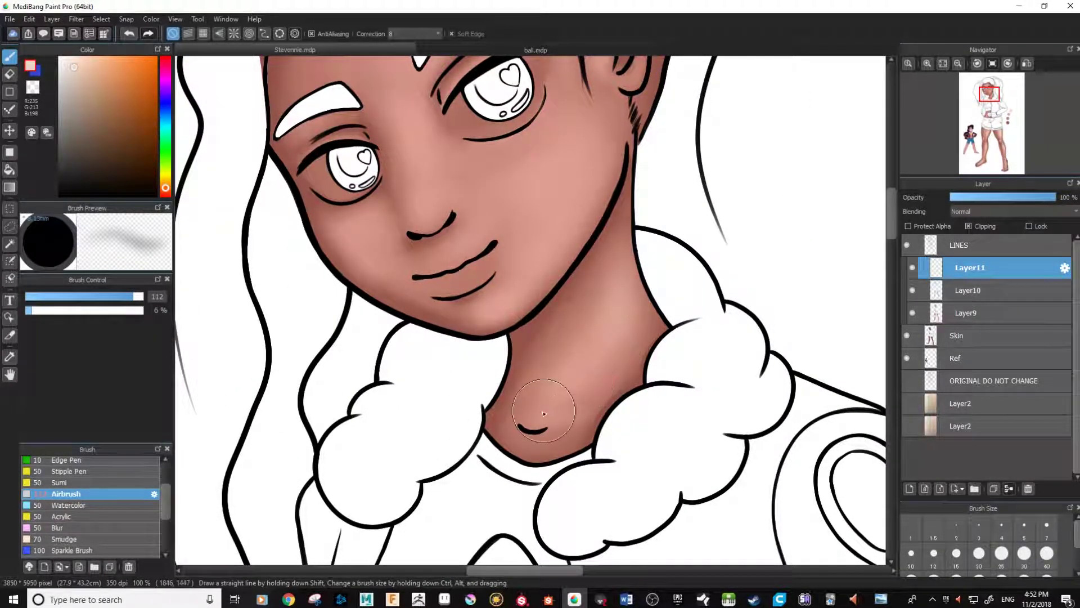
{"action": "mouse_move", "coordinate": [571, 434]}
{"action": "left_mouse_down"}
{"action": "mouse_move", "coordinate": [550, 415]}
{"action": "mouse_move", "coordinate": [608, 405]}
{"action": "mouse_move", "coordinate": [585, 398]}
{"action": "mouse_move", "coordinate": [598, 409]}
{"action": "left_mouse_up"}
{"action": "scroll", "coordinate": [531, 315], "scroll_direction": "up", "scroll_amount": 1}
{"action": "left_click_drag", "start_coordinate": [647, 292], "coordinate": [632, 326]}
Airbrush soft highlights on the face's cheek, nose and forehead, undoing one stroke and enlarging the brush to size 136
{"action": "left_click_drag", "start_coordinate": [562, 135], "coordinate": [622, 374]}
{"action": "left_click_drag", "start_coordinate": [619, 316], "coordinate": [596, 360]}
{"action": "left_click_drag", "start_coordinate": [137, 299], "coordinate": [134, 298]}
{"action": "scroll", "coordinate": [532, 310], "scroll_direction": "down", "scroll_amount": 5}
{"action": "mouse_move", "coordinate": [440, 337]}
{"action": "left_mouse_down"}
{"action": "mouse_move", "coordinate": [440, 388]}
{"action": "mouse_move", "coordinate": [470, 376]}
{"action": "left_mouse_up"}
{"action": "scroll", "coordinate": [532, 310], "scroll_direction": "up", "scroll_amount": 4}
{"action": "key", "text": "ctrl+z"}
{"action": "left_click_drag", "start_coordinate": [134, 296], "coordinate": [141, 297]}
{"action": "mouse_move", "coordinate": [472, 147]}
{"action": "left_mouse_down"}
{"action": "mouse_move", "coordinate": [509, 147]}
{"action": "mouse_move", "coordinate": [467, 188]}
{"action": "left_mouse_up"}
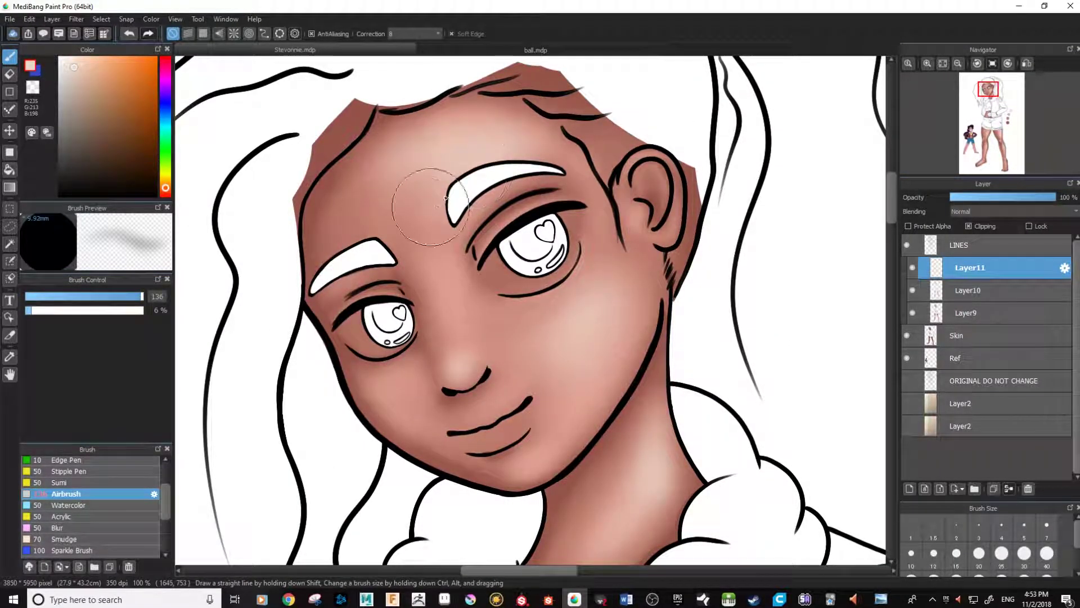
Examine the shading on the face and the full figure, comparing normal and horizontally flipped views of the canvas
{"action": "scroll", "coordinate": [766, 538], "scroll_direction": "down", "scroll_amount": 4}
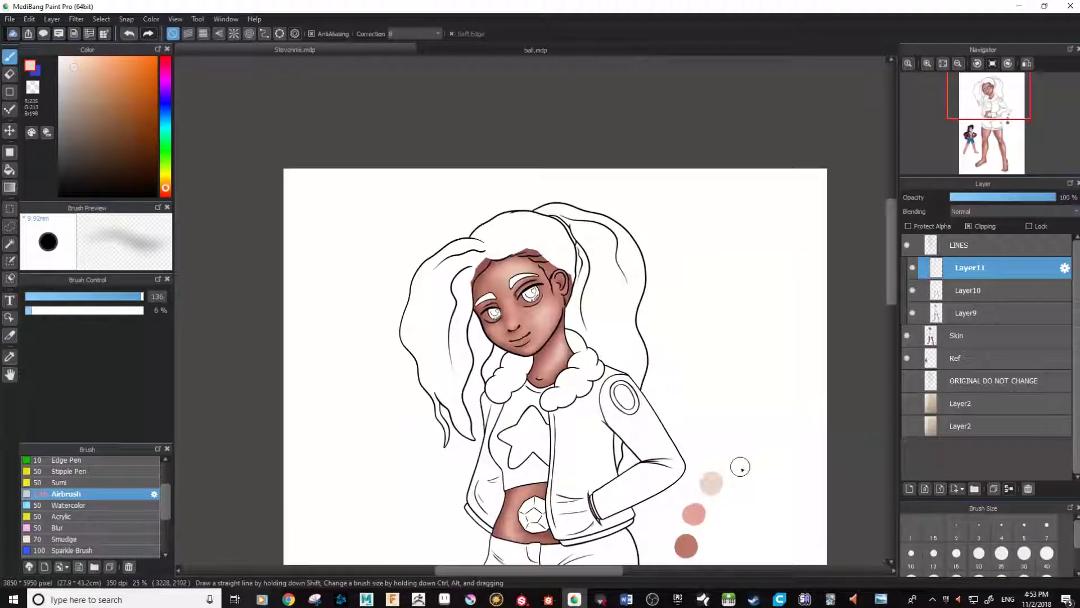
{"action": "scroll", "coordinate": [741, 467], "scroll_direction": "up", "scroll_amount": 4}
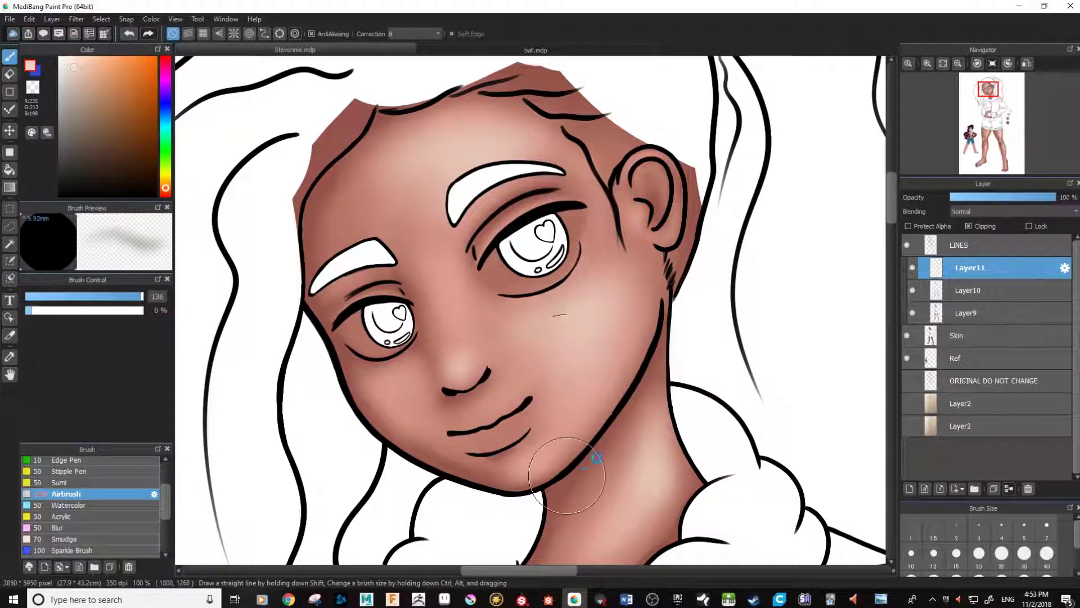
{"action": "scroll", "coordinate": [568, 475], "scroll_direction": "down", "scroll_amount": 3}
{"action": "key", "text": "Down"}
{"action": "scroll", "coordinate": [691, 495], "scroll_direction": "down", "scroll_amount": 4}
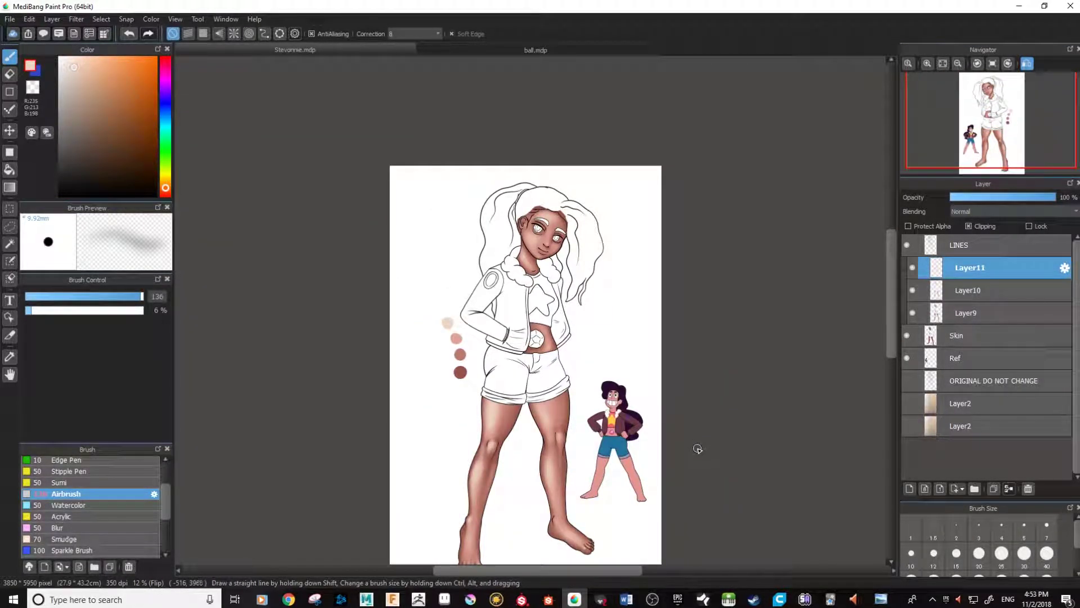
{"action": "key", "text": "h"}
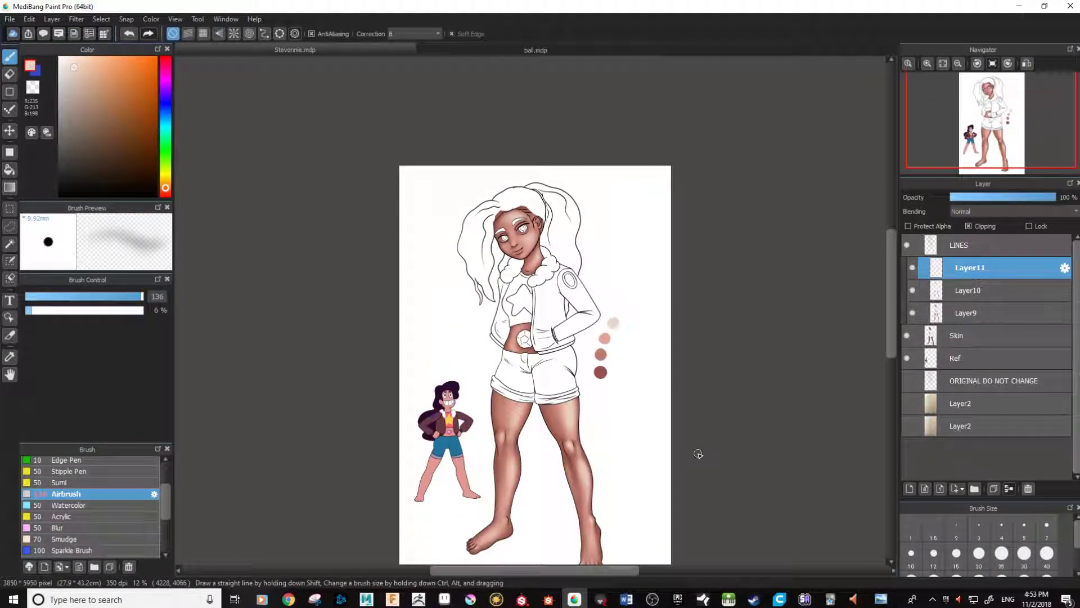
{"action": "key", "text": "h"}
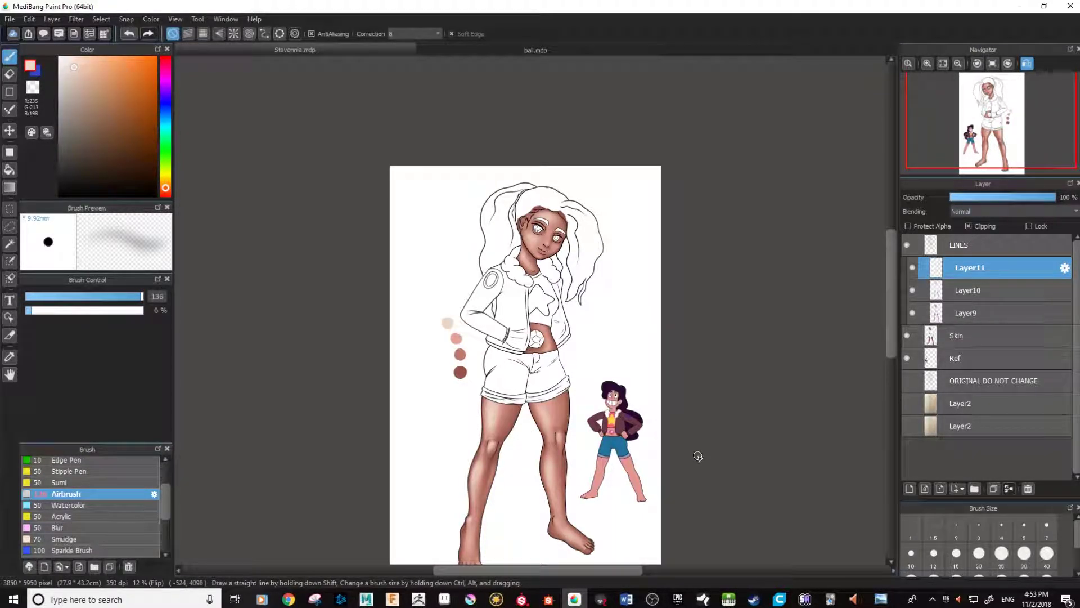
{"action": "key", "text": "h"}
{"action": "scroll", "coordinate": [696, 454], "scroll_direction": "down", "scroll_amount": 3}
{"action": "scroll", "coordinate": [681, 445], "scroll_direction": "up", "scroll_amount": 4}
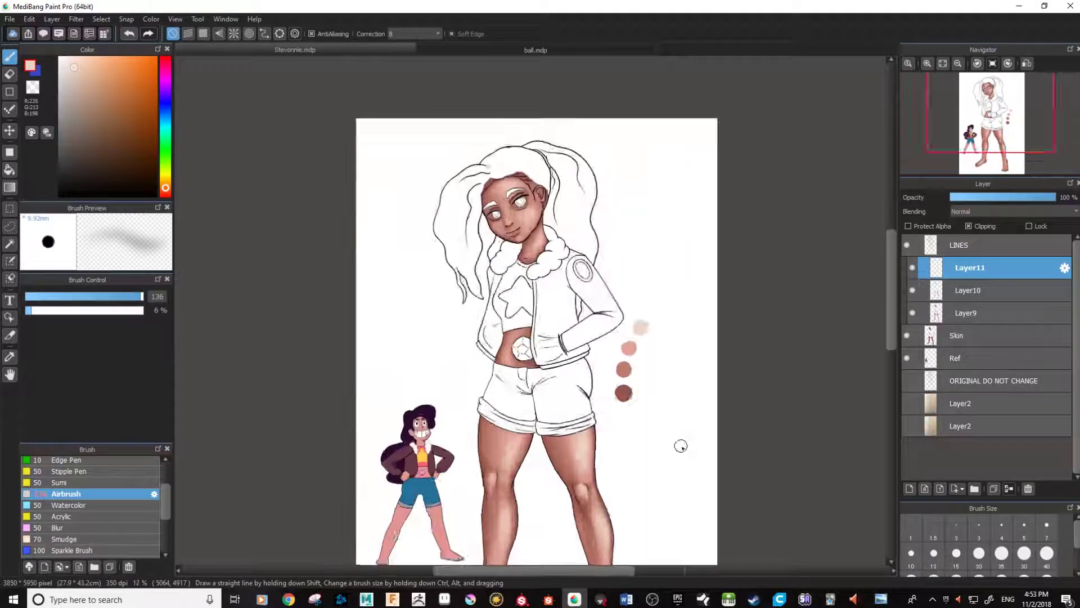
{"action": "scroll", "coordinate": [681, 446], "scroll_direction": "up", "scroll_amount": 7}
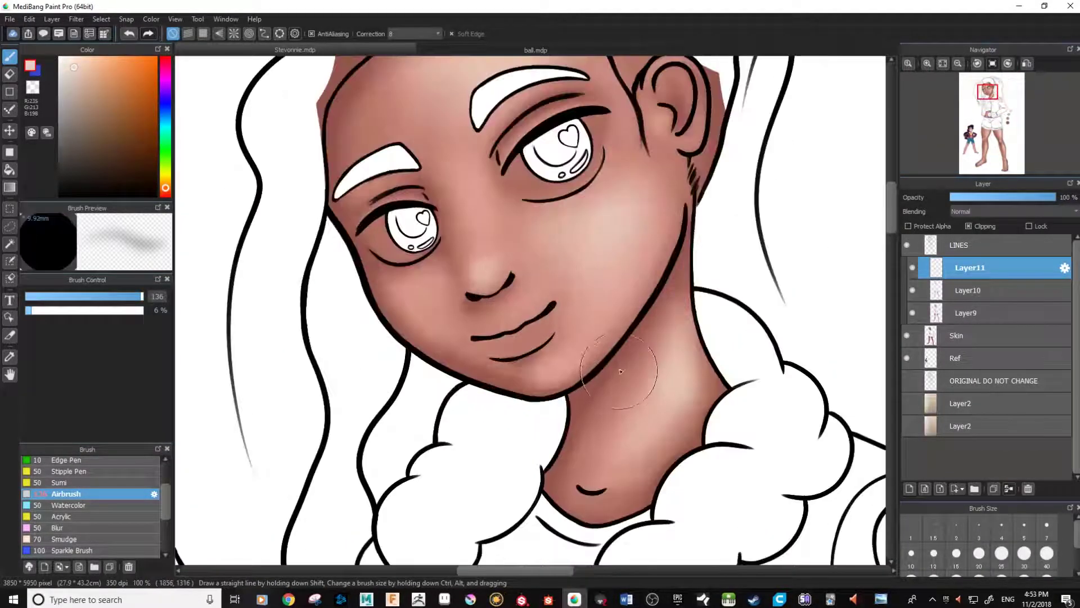
{"action": "scroll", "coordinate": [604, 315], "scroll_direction": "up", "scroll_amount": 2}
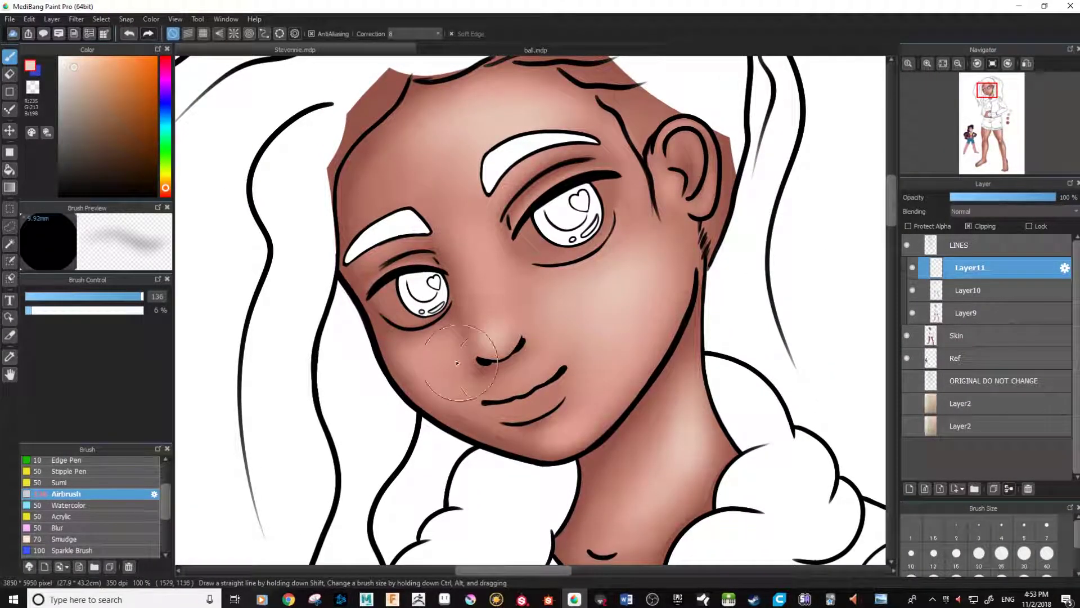
Airbrush a soft highlight on the cheek beside the nose on Layer11 with the brush size set to 93
{"action": "left_click_drag", "start_coordinate": [138, 299], "coordinate": [128, 298]}
{"action": "mouse_move", "coordinate": [441, 367]}
{"action": "left_mouse_down"}
{"action": "mouse_move", "coordinate": [458, 394]}
{"action": "mouse_move", "coordinate": [429, 359]}
{"action": "mouse_move", "coordinate": [453, 372]}
{"action": "left_mouse_up"}
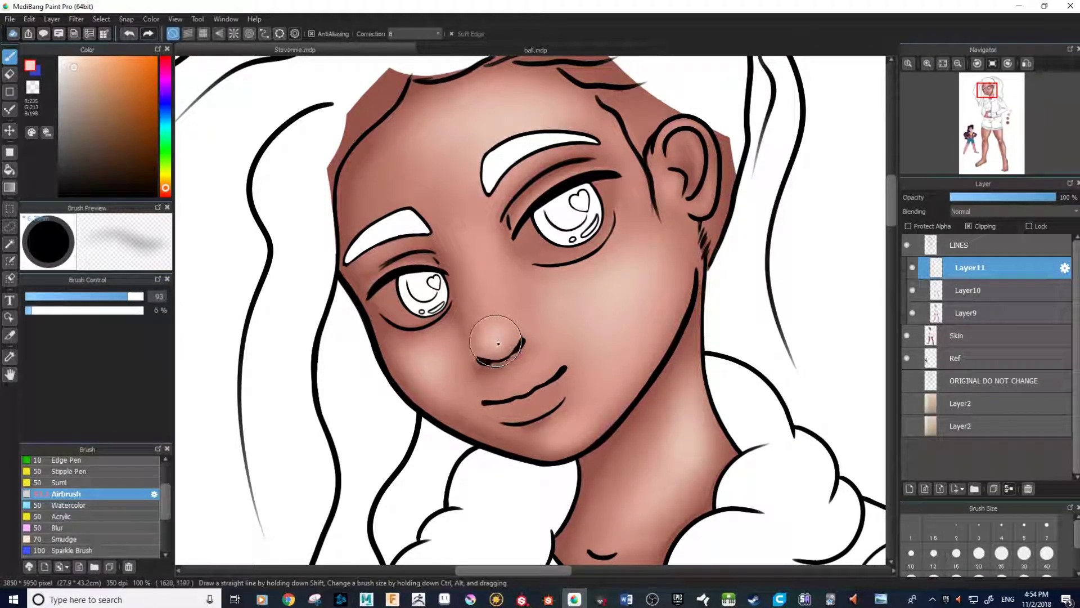
{"action": "scroll", "coordinate": [528, 313], "scroll_direction": "up", "scroll_amount": 3}
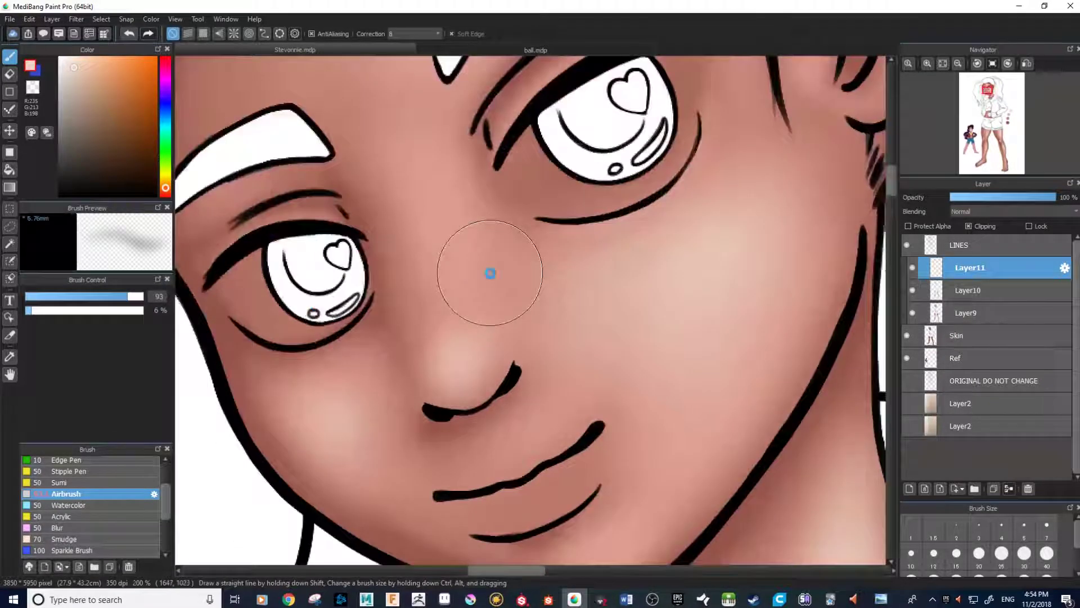
{"action": "scroll", "coordinate": [490, 273], "scroll_direction": "down", "scroll_amount": 2}
Add a finer airbrush highlight beneath the larger eye using a reduced brush size
{"action": "left_click_drag", "start_coordinate": [135, 297], "coordinate": [140, 297]}
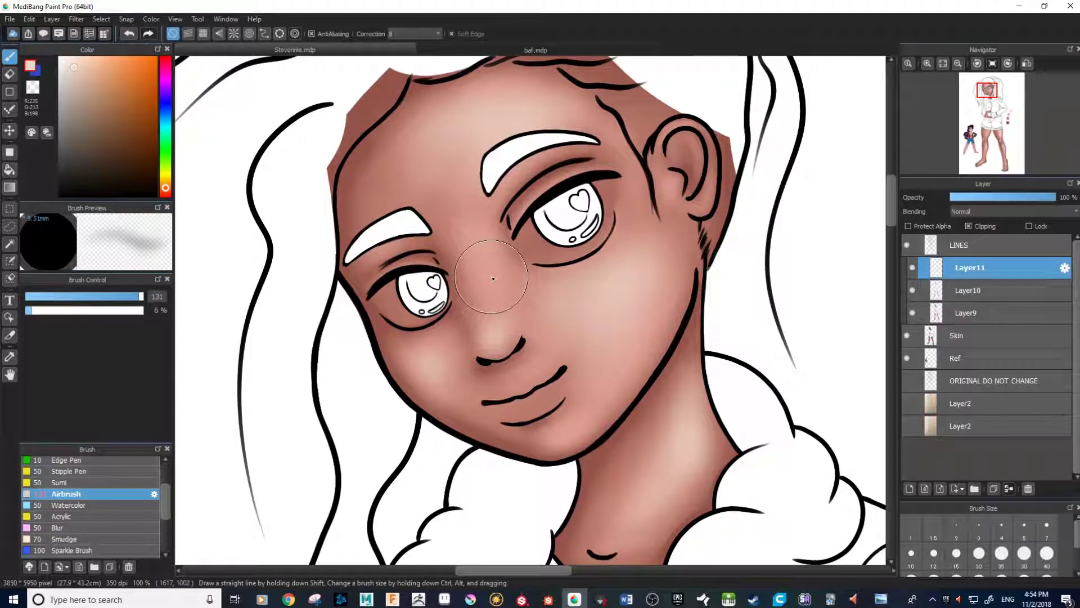
{"action": "scroll", "coordinate": [494, 289], "scroll_direction": "up", "scroll_amount": 2}
{"action": "left_click_drag", "start_coordinate": [141, 296], "coordinate": [88, 297]}
{"action": "left_click_drag", "start_coordinate": [530, 310], "coordinate": [710, 240]}
{"action": "scroll", "coordinate": [562, 315], "scroll_direction": "down", "scroll_amount": 5}
{"action": "scroll", "coordinate": [563, 315], "scroll_direction": "up", "scroll_amount": 2}
Set the airbrush size to 136 and lighten the cheek and jaw area below the smaller eye
{"action": "left_click_drag", "start_coordinate": [88, 297], "coordinate": [141, 297]}
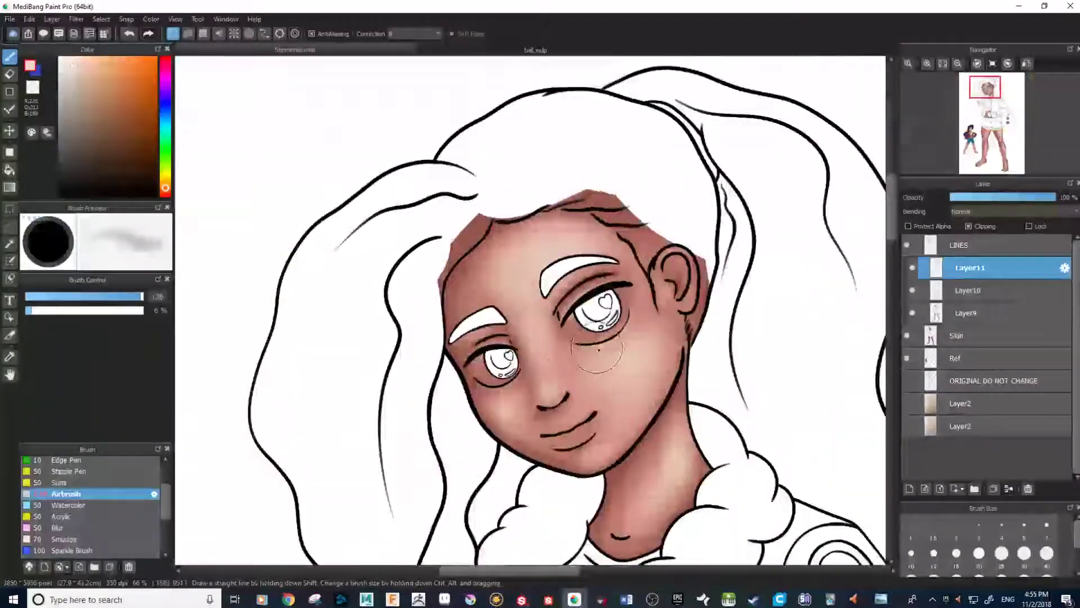
{"action": "scroll", "coordinate": [597, 352], "scroll_direction": "up", "scroll_amount": 2}
{"action": "scroll", "coordinate": [766, 446], "scroll_direction": "down", "scroll_amount": 1}
{"action": "left_click_drag", "start_coordinate": [794, 482], "coordinate": [738, 371]}
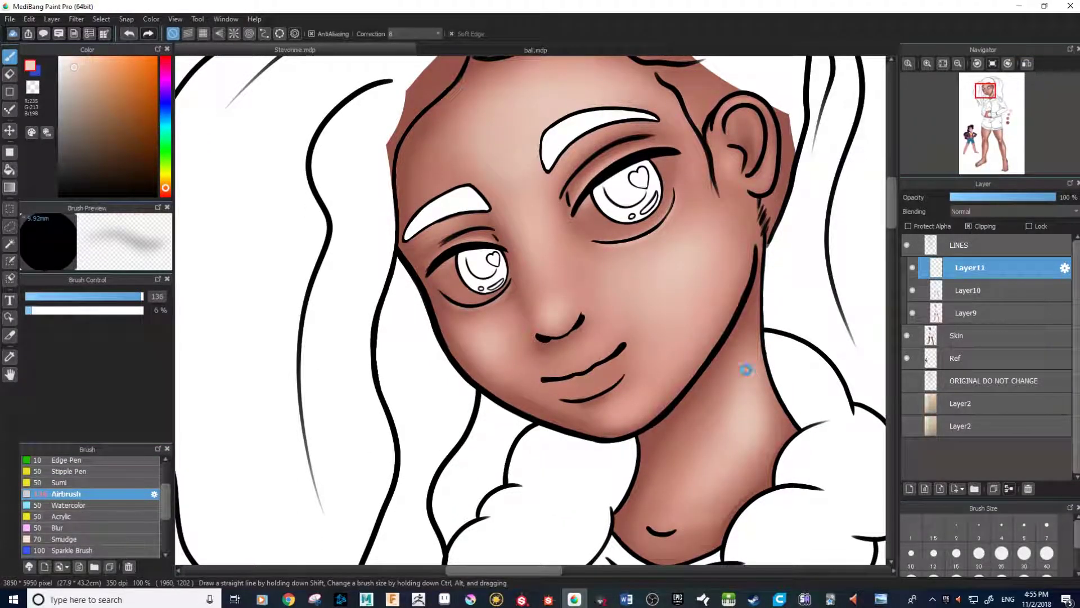
{"action": "left_click_drag", "start_coordinate": [652, 445], "coordinate": [644, 389]}
{"action": "scroll", "coordinate": [648, 384], "scroll_direction": "up", "scroll_amount": 1}
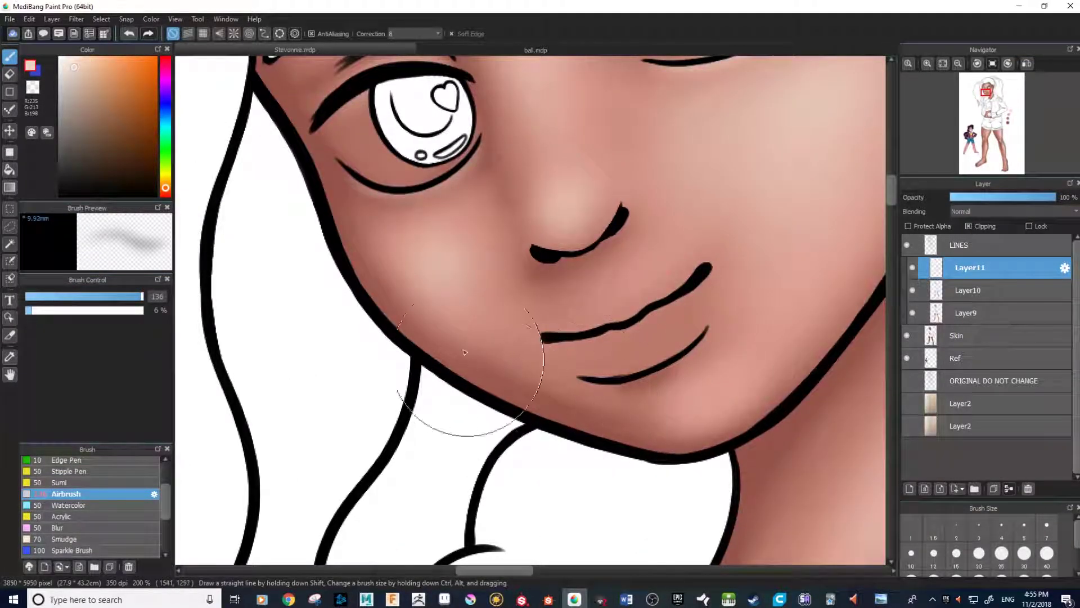
{"action": "mouse_move", "coordinate": [402, 291]}
{"action": "left_mouse_down"}
{"action": "mouse_move", "coordinate": [418, 310]}
{"action": "mouse_move", "coordinate": [378, 260]}
{"action": "left_mouse_up"}
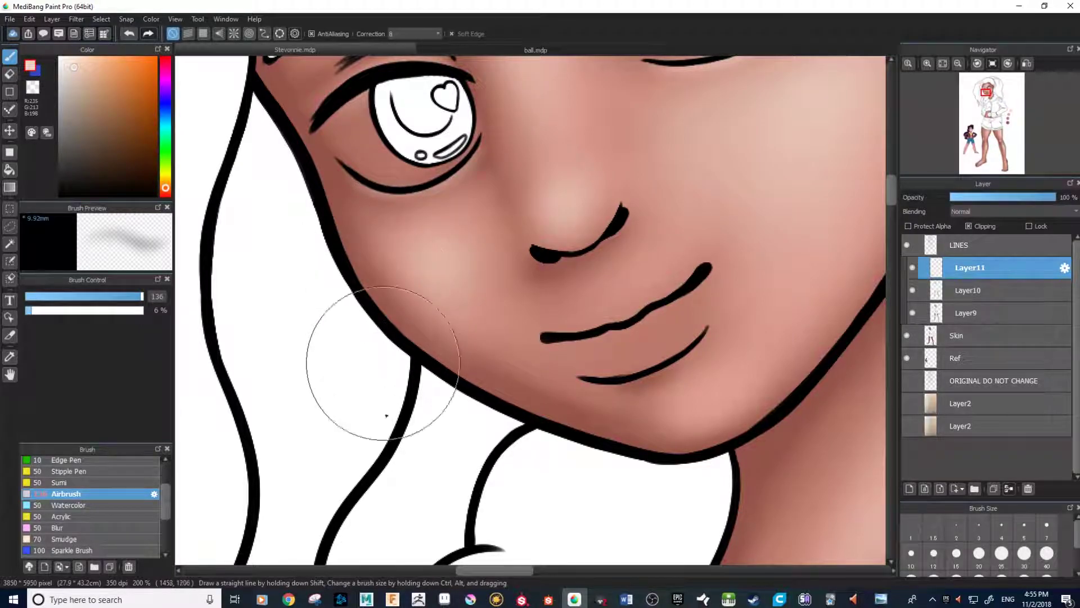
{"action": "left_click_drag", "start_coordinate": [667, 301], "coordinate": [672, 389]}
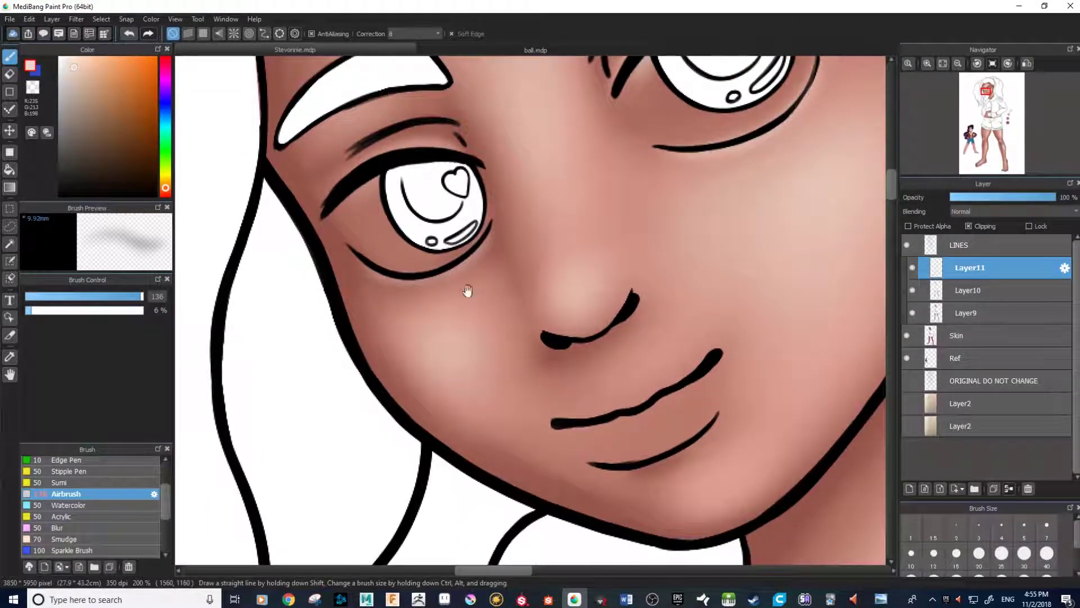
Soften the highlights on the forehead and cheeks with the Eraser at size 189 and 3% opacity
{"action": "key", "text": "e"}
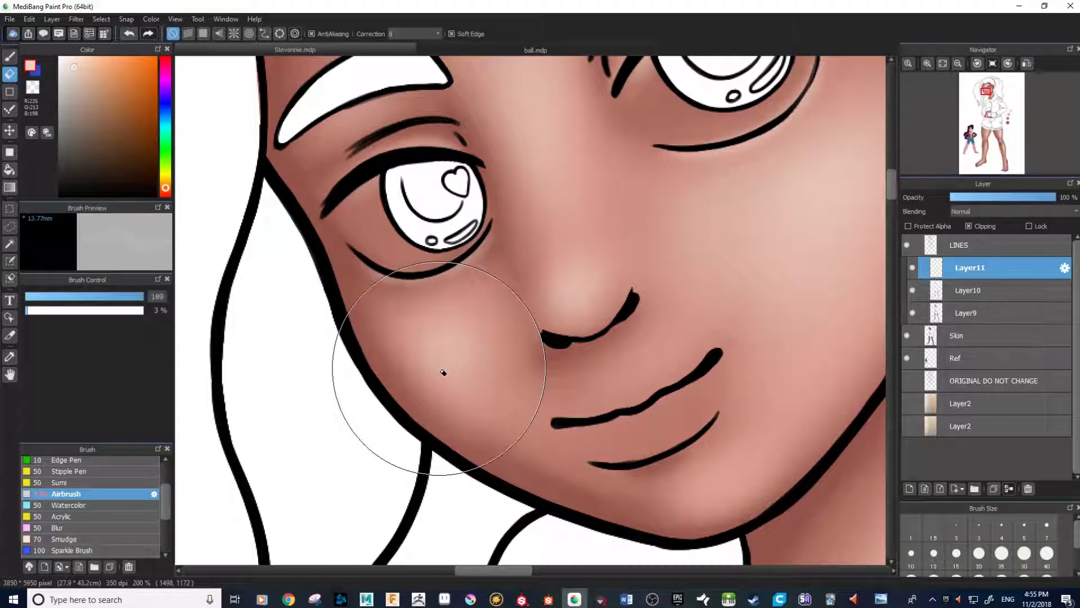
{"action": "left_click_drag", "start_coordinate": [532, 247], "coordinate": [570, 511]}
{"action": "left_click_drag", "start_coordinate": [569, 362], "coordinate": [580, 426]}
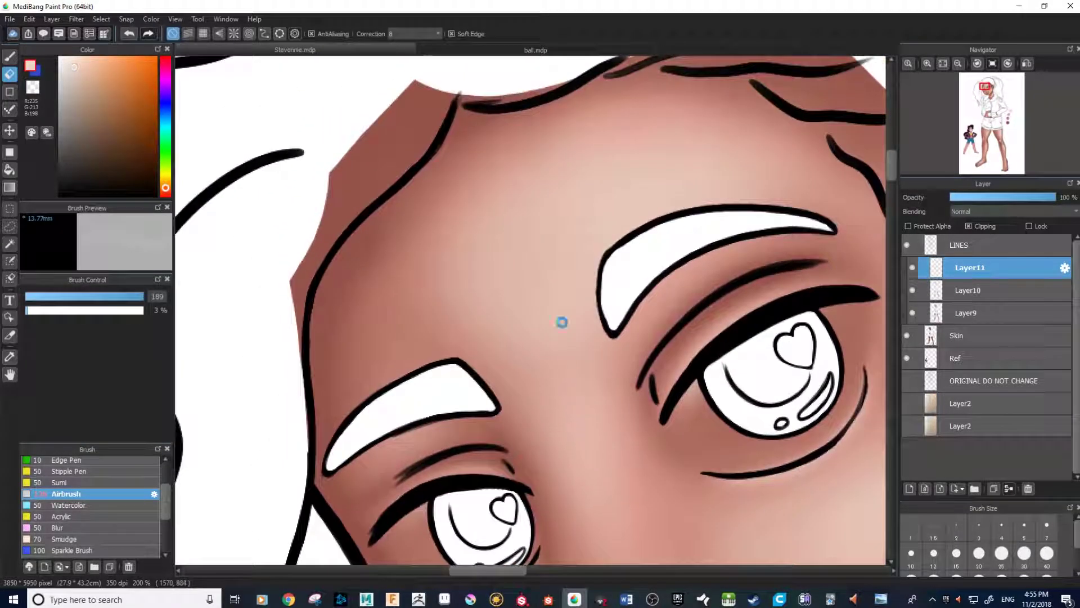
{"action": "left_click_drag", "start_coordinate": [574, 484], "coordinate": [611, 225]}
{"action": "left_click_drag", "start_coordinate": [539, 385], "coordinate": [542, 423]}
{"action": "mouse_move", "coordinate": [556, 261]}
{"action": "left_mouse_down"}
{"action": "mouse_move", "coordinate": [536, 505]}
{"action": "mouse_move", "coordinate": [546, 262]}
{"action": "left_mouse_up"}
{"action": "left_click_drag", "start_coordinate": [574, 444], "coordinate": [568, 328]}
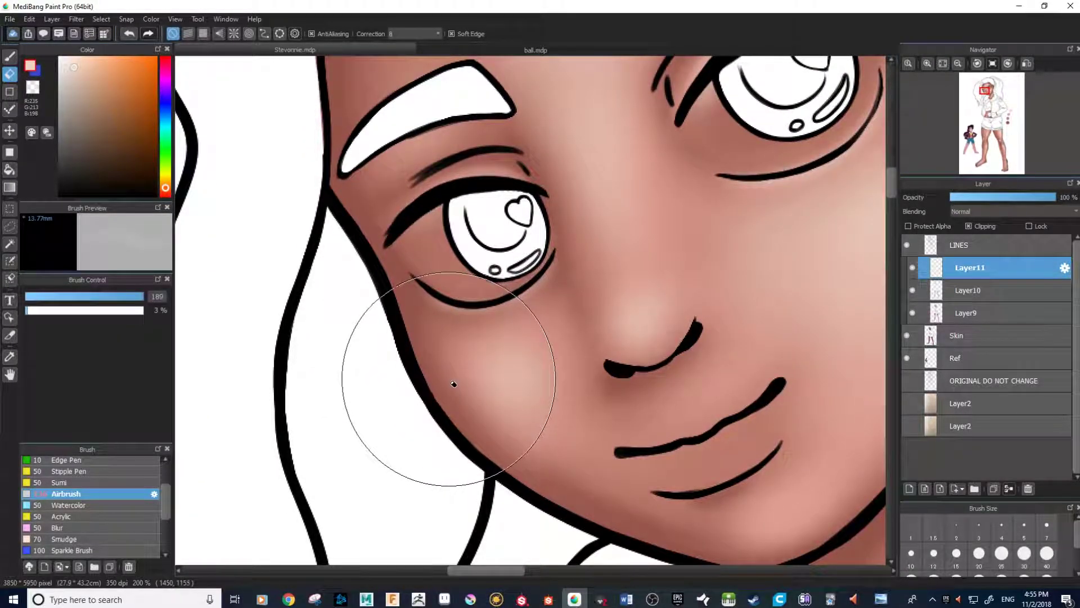
Clean up the skin shading on Layer10 and Layer11 with the Eraser at size 29 and 16% opacity
{"action": "key", "text": "e"}
{"action": "left_click", "coordinate": [968, 290]}
{"action": "left_click", "coordinate": [44, 311]}
{"action": "left_click_drag", "start_coordinate": [550, 490], "coordinate": [463, 422]}
{"action": "left_click", "coordinate": [969, 267]}
{"action": "mouse_move", "coordinate": [655, 410]}
{"action": "left_mouse_down"}
{"action": "mouse_move", "coordinate": [602, 364]}
{"action": "mouse_move", "coordinate": [545, 123]}
{"action": "left_mouse_up"}
{"action": "left_click", "coordinate": [968, 290]}
{"action": "left_click_drag", "start_coordinate": [895, 218], "coordinate": [895, 362]}
{"action": "scroll", "coordinate": [610, 236], "scroll_direction": "down", "scroll_amount": 2}
{"action": "left_click_drag", "start_coordinate": [518, 492], "coordinate": [653, 253]}
{"action": "left_click", "coordinate": [968, 268]}
{"action": "left_click_drag", "start_coordinate": [675, 140], "coordinate": [644, 370]}
Add a new layer directly above the ORIGINAL DO NOT CHANGE layer
{"action": "scroll", "coordinate": [644, 369], "scroll_direction": "down", "scroll_amount": 4}
{"action": "left_click_drag", "start_coordinate": [652, 448], "coordinate": [650, 368]}
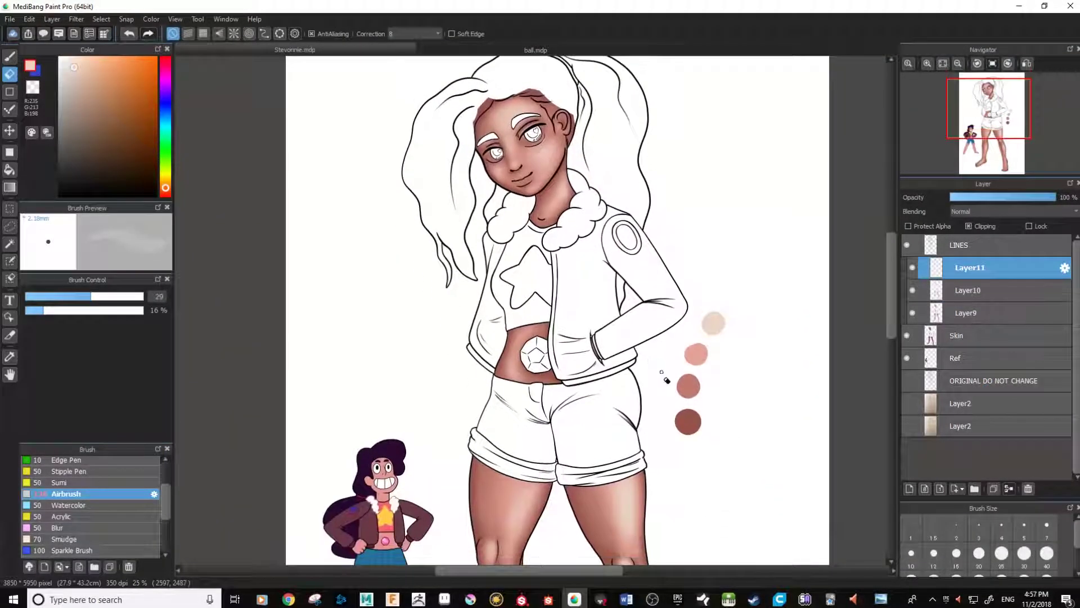
{"action": "scroll", "coordinate": [695, 419], "scroll_direction": "down", "scroll_amount": 2}
{"action": "scroll", "coordinate": [704, 457], "scroll_direction": "up", "scroll_amount": 1}
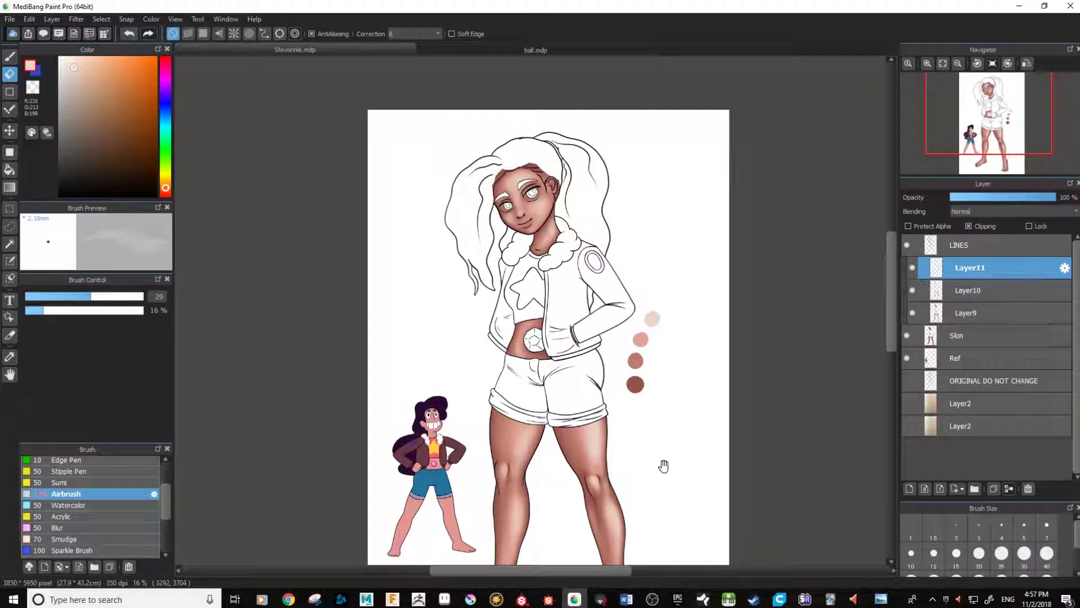
{"action": "left_click_drag", "start_coordinate": [669, 465], "coordinate": [660, 363]}
{"action": "scroll", "coordinate": [659, 362], "scroll_direction": "down", "scroll_amount": 1}
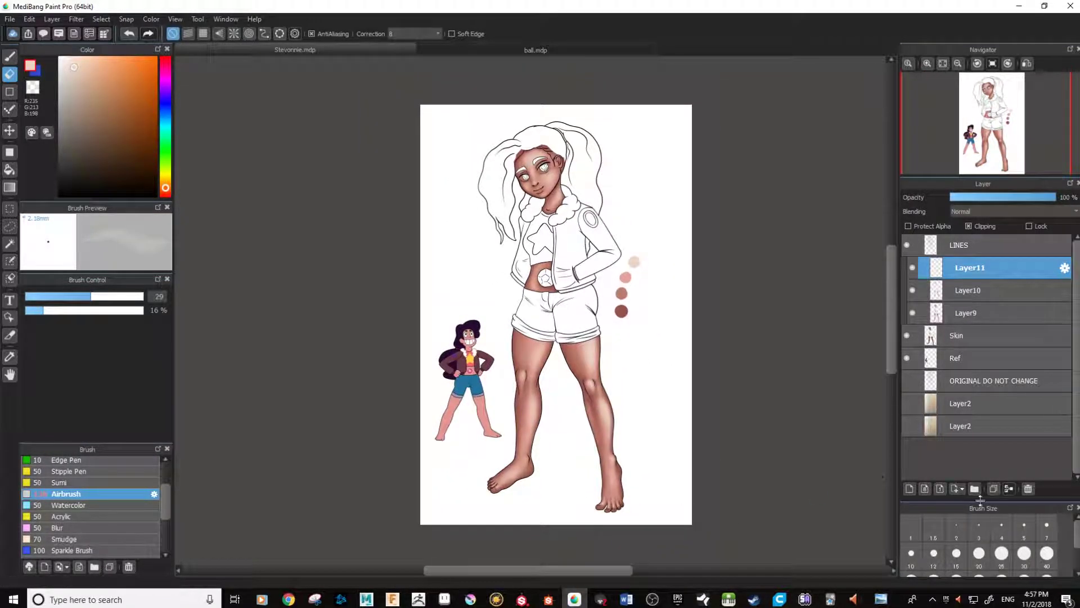
{"action": "left_click", "coordinate": [983, 384]}
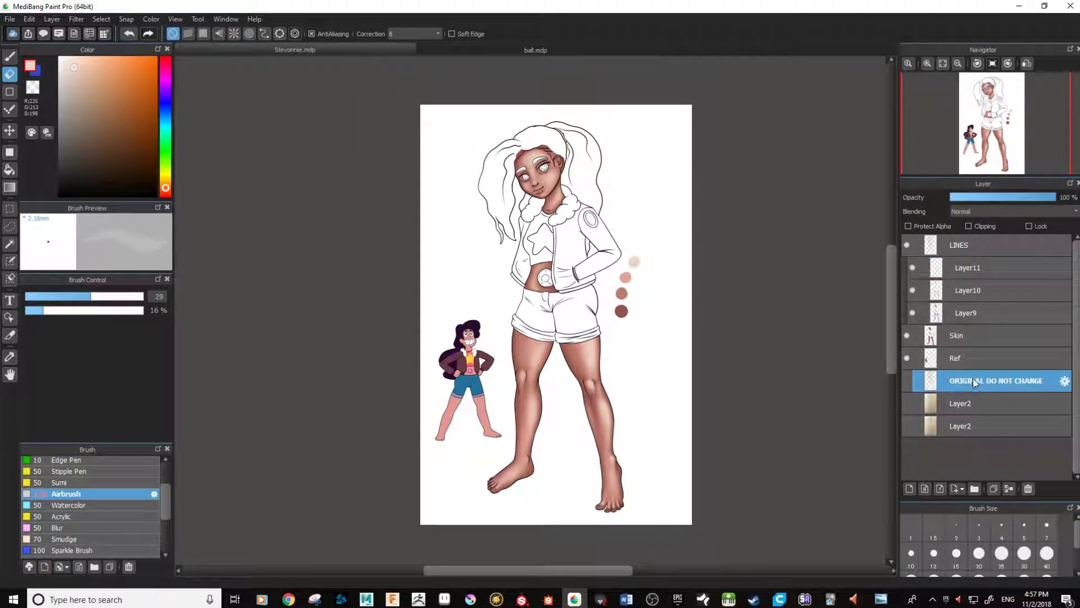
{"action": "left_click", "coordinate": [909, 488]}
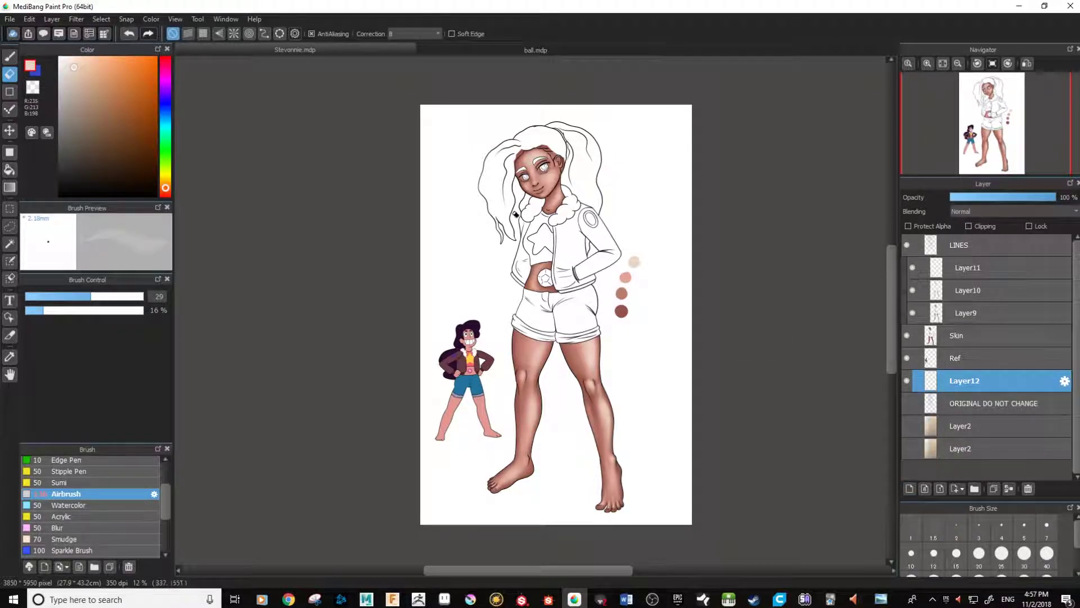
Try a dark grey fill (R 73, G 73, B 73) and a lighter grey fill on the new background layer
{"action": "left_click_drag", "start_coordinate": [500, 213], "coordinate": [504, 228]}
{"action": "left_click_drag", "start_coordinate": [616, 343], "coordinate": [590, 311]}
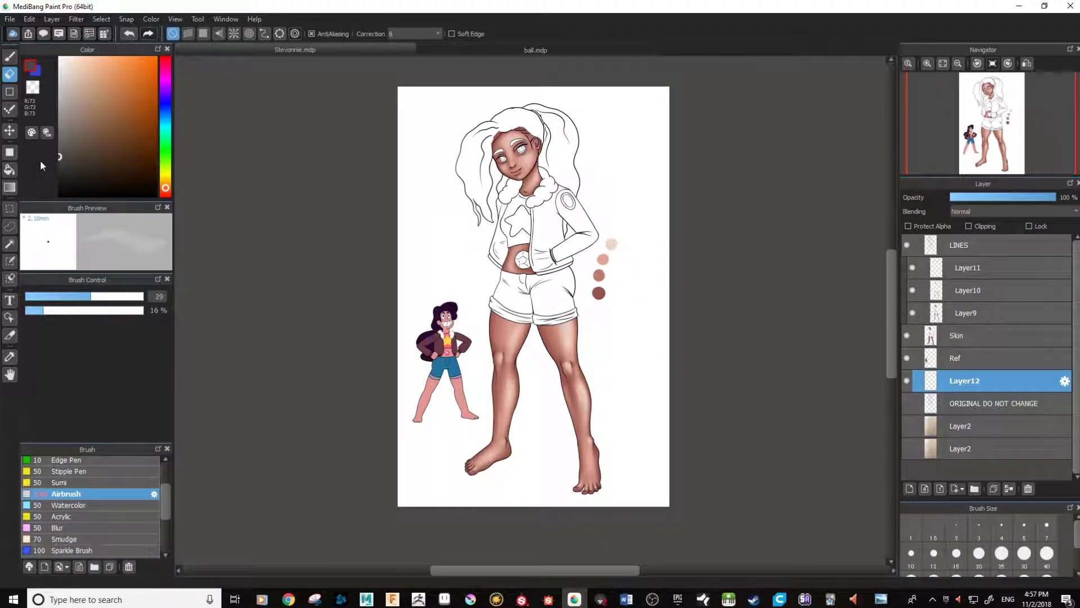
{"action": "key", "text": "g"}
{"action": "left_click", "coordinate": [684, 451]}
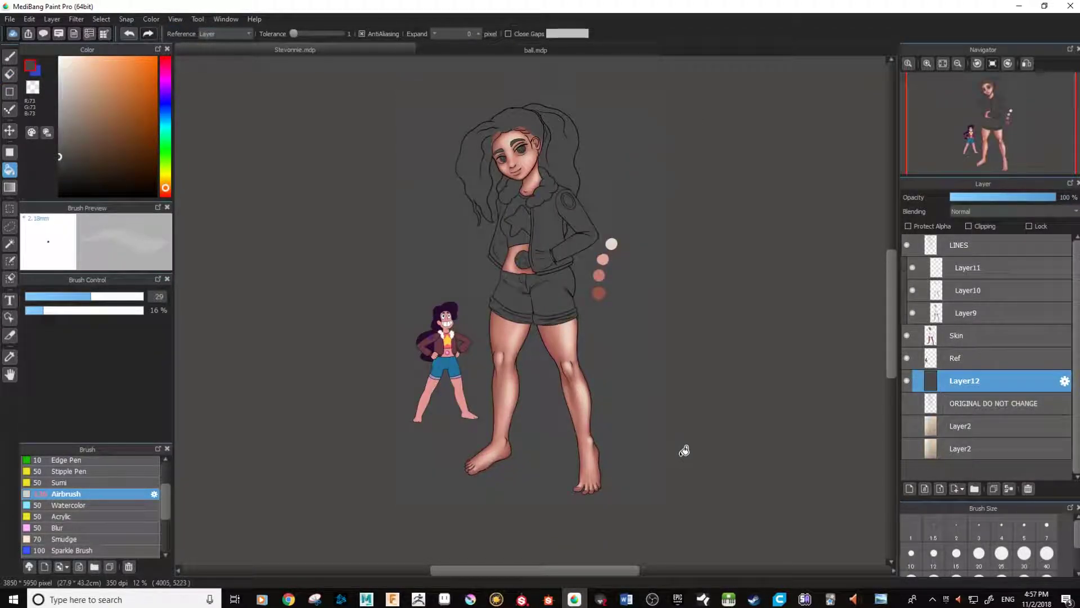
{"action": "left_click_drag", "start_coordinate": [521, 285], "coordinate": [532, 313]}
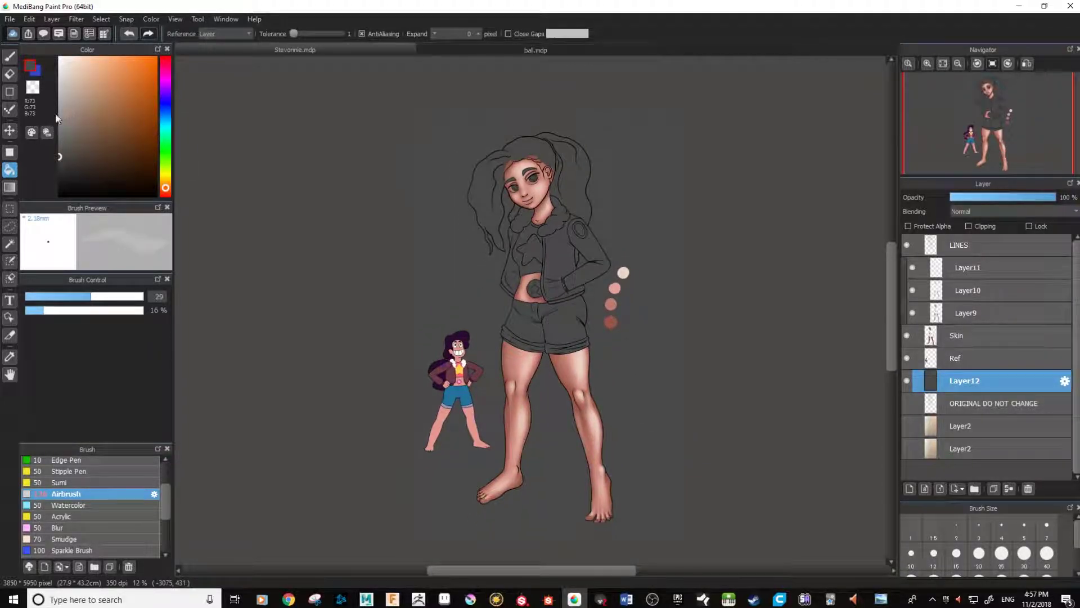
{"action": "left_click", "coordinate": [60, 127]}
{"action": "left_click", "coordinate": [188, 151]}
Fill the background layer with dark blue (R 57, G 55, B 108)
{"action": "left_click", "coordinate": [165, 103]}
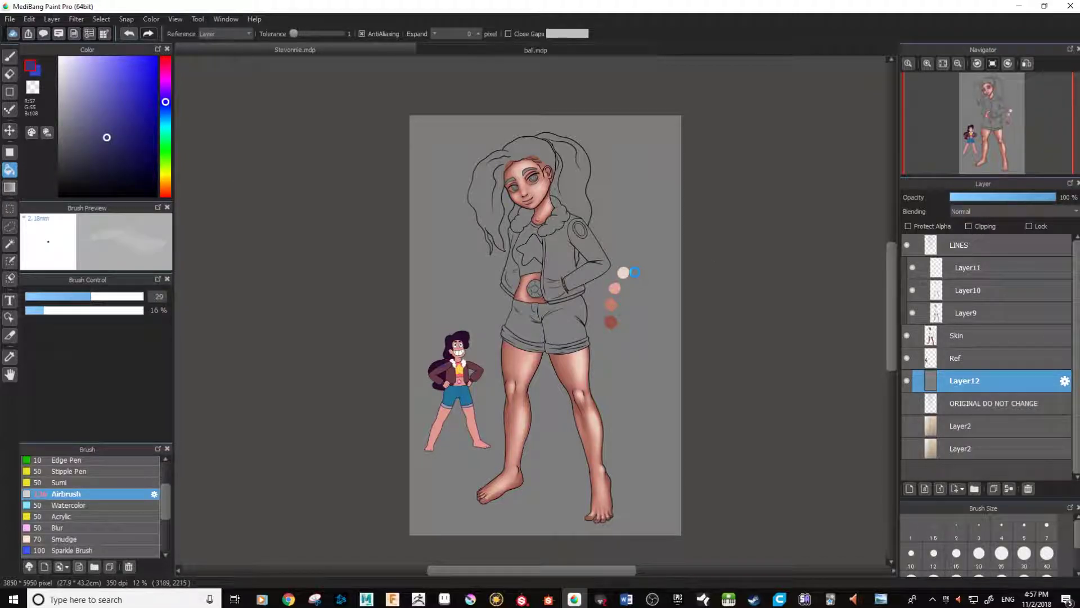
{"action": "left_click", "coordinate": [644, 282]}
{"action": "scroll", "coordinate": [649, 387], "scroll_direction": "up", "scroll_amount": 2}
{"action": "scroll", "coordinate": [649, 387], "scroll_direction": "down", "scroll_amount": 2}
{"action": "scroll", "coordinate": [649, 386], "scroll_direction": "up", "scroll_amount": 1}
{"action": "scroll", "coordinate": [650, 387], "scroll_direction": "down", "scroll_amount": 1}
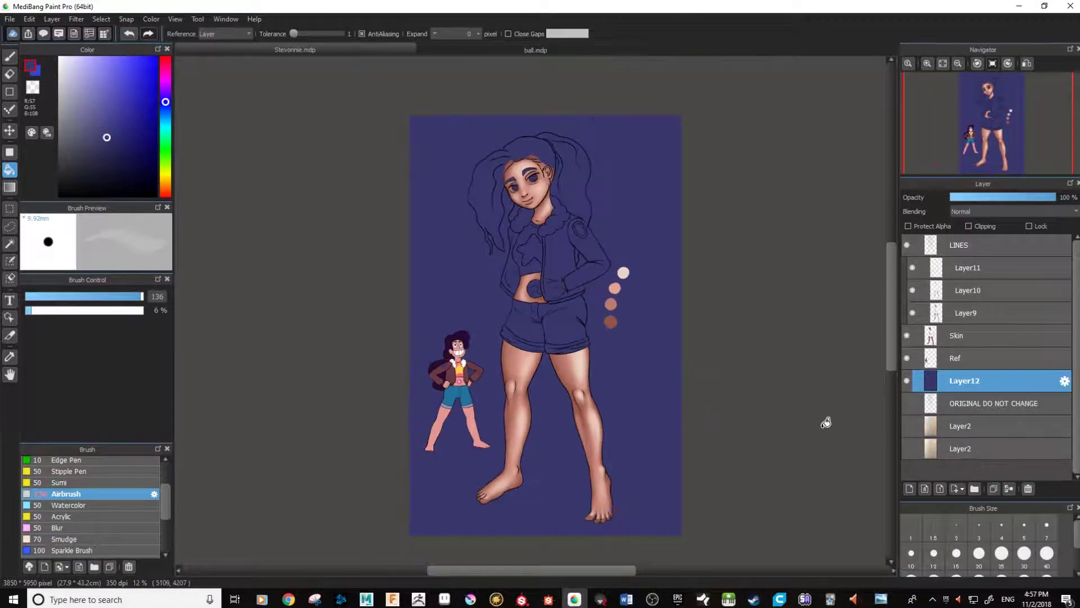
Compare the figure with and without the dark blue background layer, and leave that layer hidden
{"action": "left_click", "coordinate": [910, 386]}
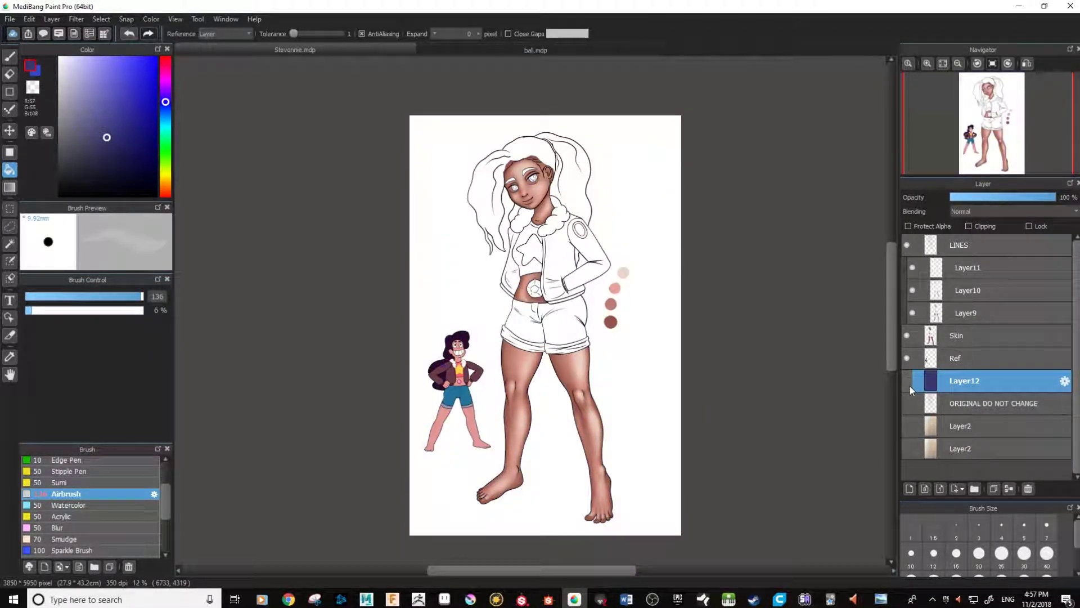
{"action": "left_click", "coordinate": [910, 386]}
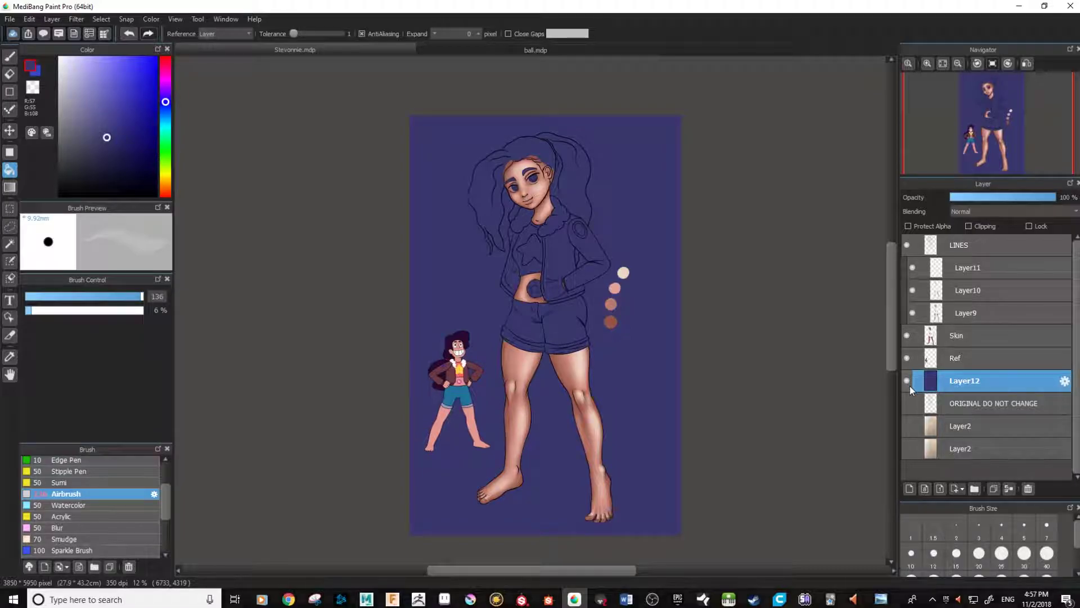
{"action": "left_click_drag", "start_coordinate": [756, 397], "coordinate": [759, 382]}
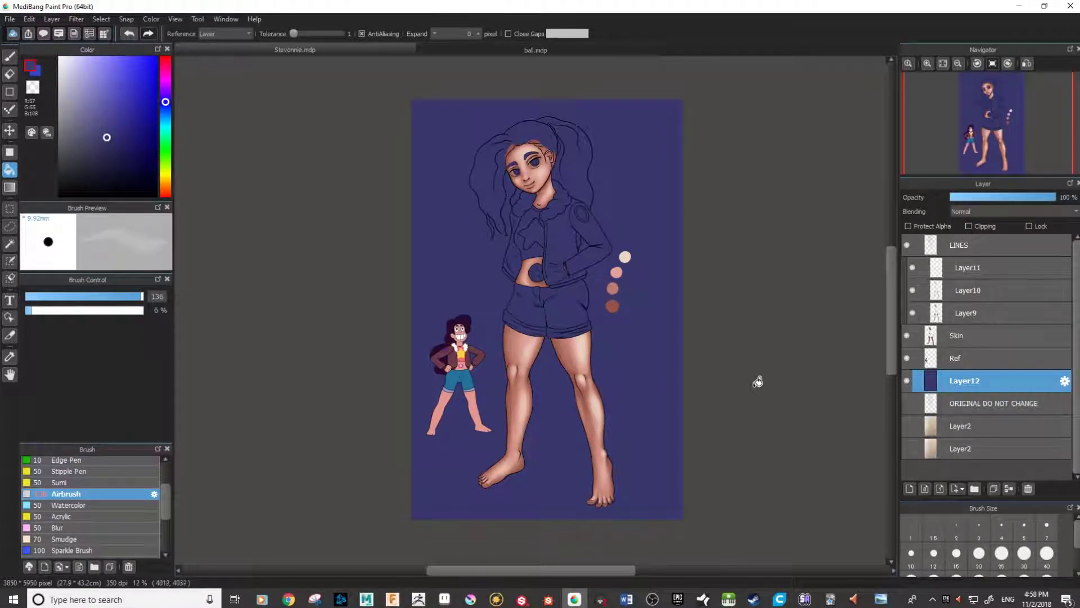
{"action": "left_click", "coordinate": [907, 381]}
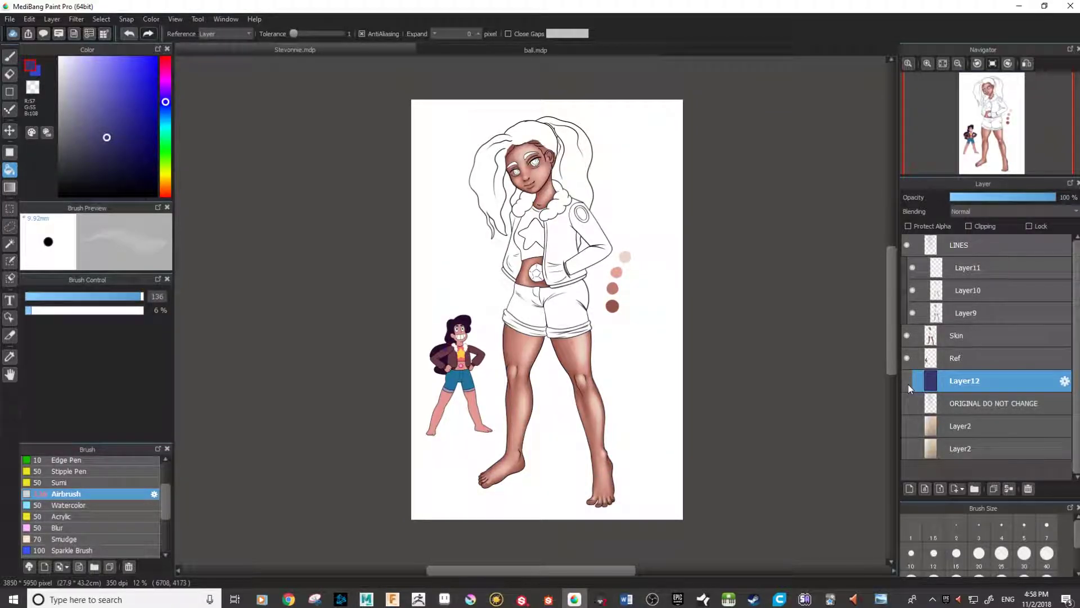
{"action": "left_click", "coordinate": [907, 381]}
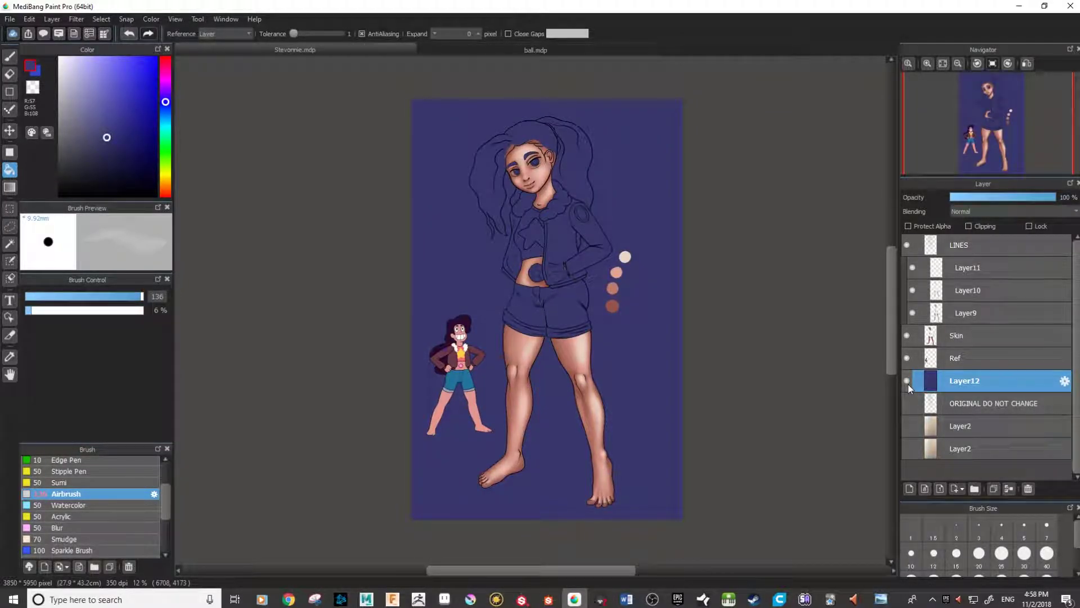
{"action": "left_click", "coordinate": [907, 381]}
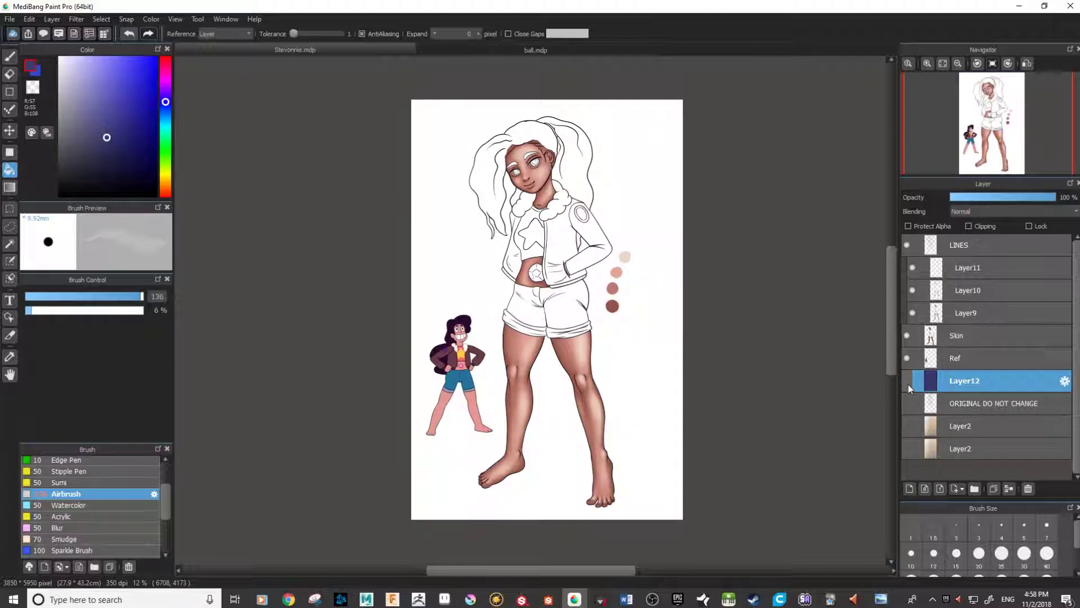
Toggle the dark blue background layer repeatedly to judge the skin tones of the full figure and legs against it
{"action": "left_click", "coordinate": [908, 383]}
{"action": "left_click", "coordinate": [908, 384]}
{"action": "left_click", "coordinate": [908, 384]}
{"action": "left_click", "coordinate": [908, 384]}
{"action": "left_click", "coordinate": [908, 384]}
{"action": "left_click", "coordinate": [908, 383]}
{"action": "left_click", "coordinate": [908, 383]}
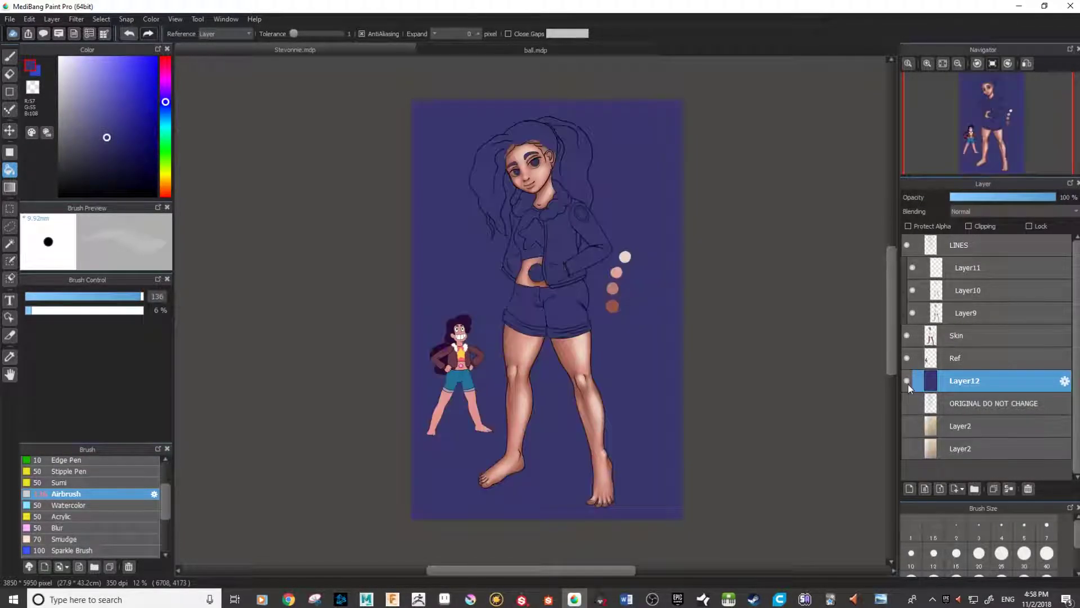
{"action": "scroll", "coordinate": [579, 416], "scroll_direction": "up", "scroll_amount": 3}
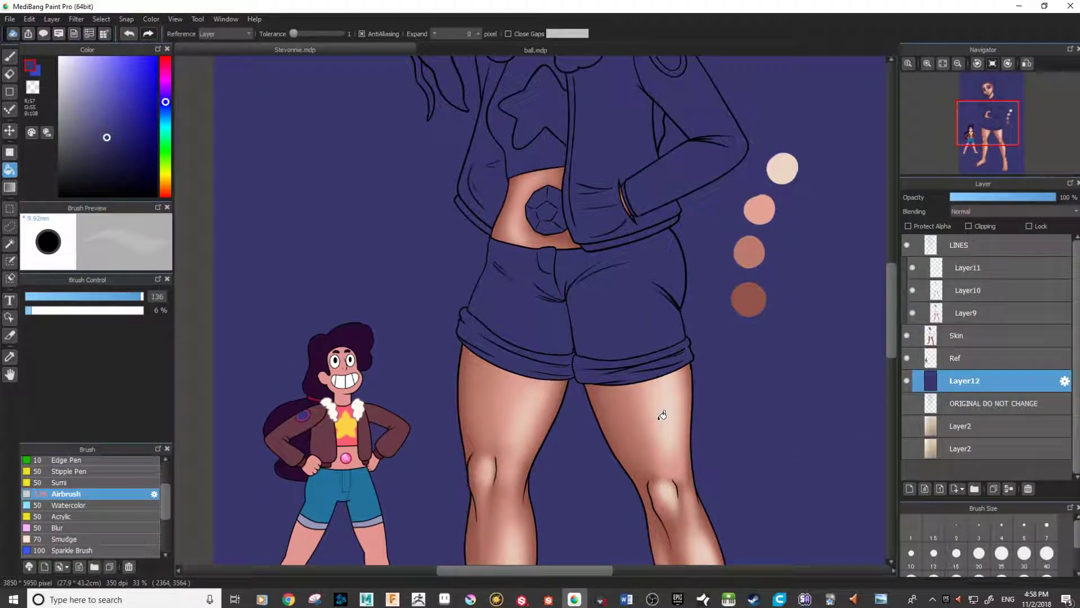
{"action": "key", "text": "ctrl+minus"}
{"action": "key", "text": "ctrl+minus"}
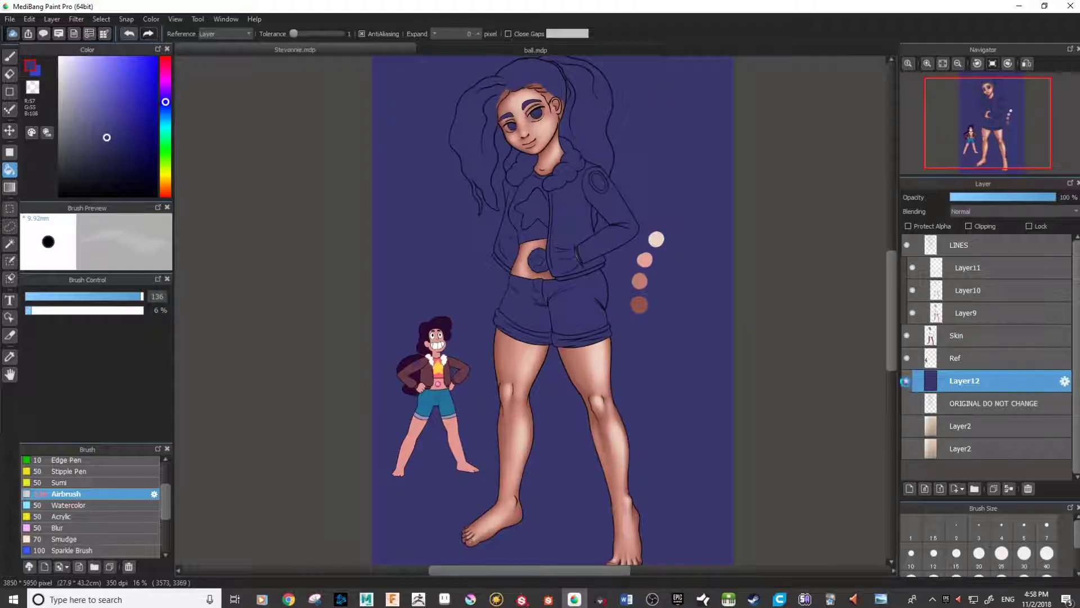
{"action": "left_click", "coordinate": [907, 383]}
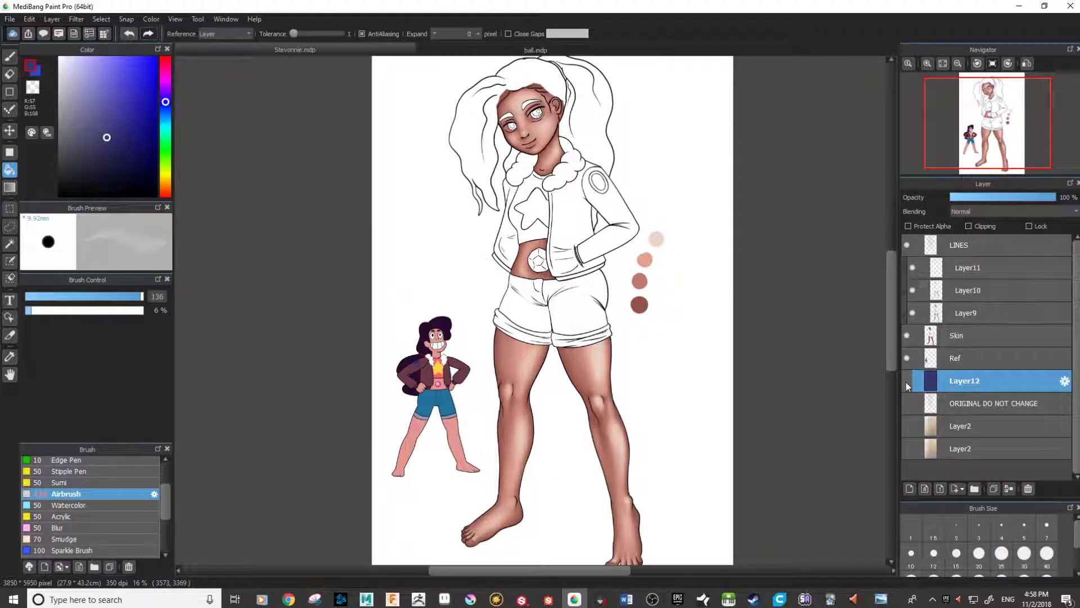
{"action": "left_click", "coordinate": [907, 383]}
{"action": "left_click", "coordinate": [906, 383]}
{"action": "left_click", "coordinate": [906, 382]}
{"action": "left_click", "coordinate": [906, 383]}
{"action": "scroll", "coordinate": [596, 416], "scroll_direction": "up", "scroll_amount": 2}
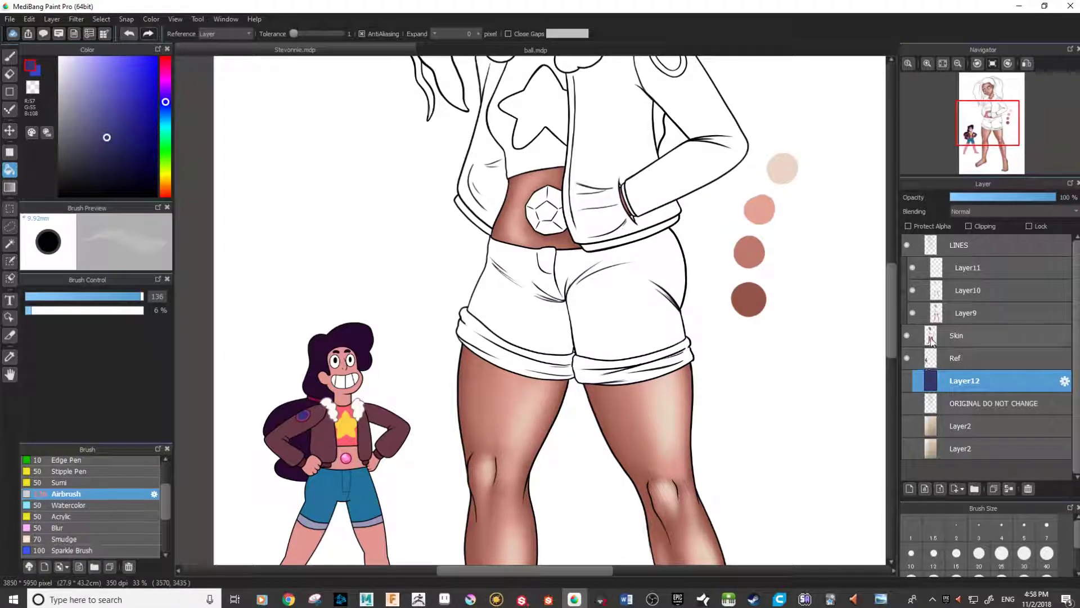
Toggle Layer11 and Layer9 individually to check their skin shading, and inspect the figure's upper body
{"action": "left_click", "coordinate": [911, 269]}
{"action": "left_click", "coordinate": [912, 269]}
{"action": "left_click", "coordinate": [913, 314]}
{"action": "left_click", "coordinate": [913, 313]}
{"action": "scroll", "coordinate": [653, 324], "scroll_direction": "down", "scroll_amount": 2}
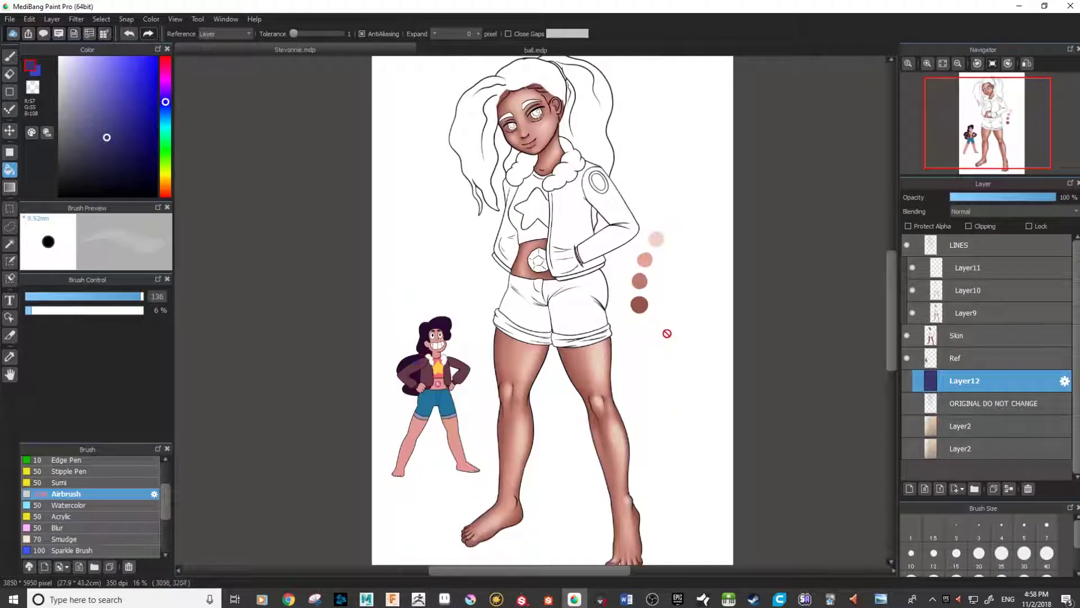
{"action": "scroll", "coordinate": [670, 332], "scroll_direction": "up", "scroll_amount": 1}
{"action": "scroll", "coordinate": [690, 335], "scroll_direction": "up", "scroll_amount": 5}
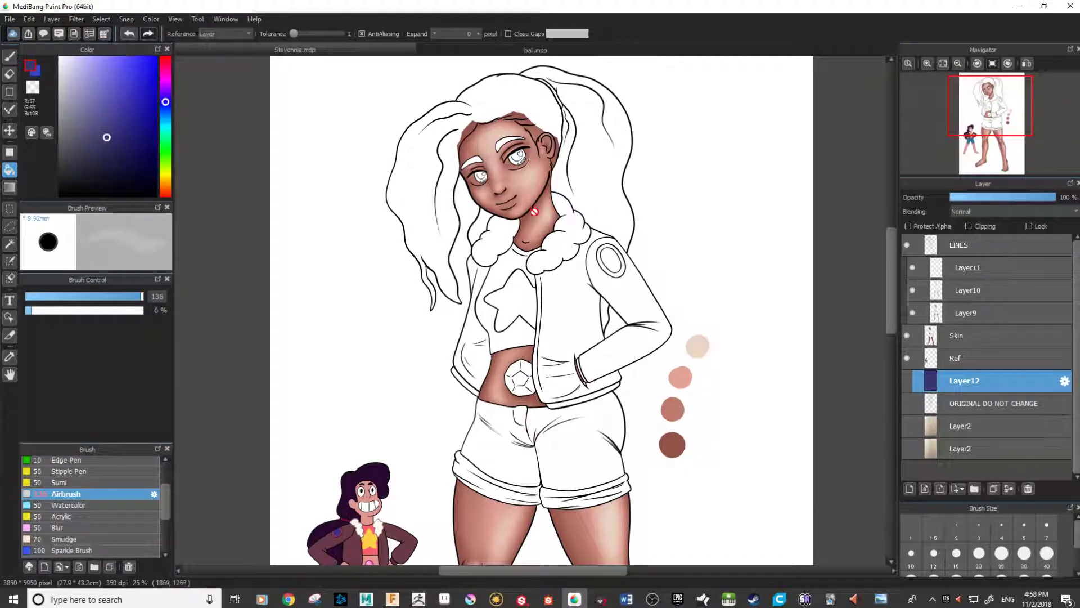
{"action": "scroll", "coordinate": [575, 326], "scroll_direction": "up", "scroll_amount": 1}
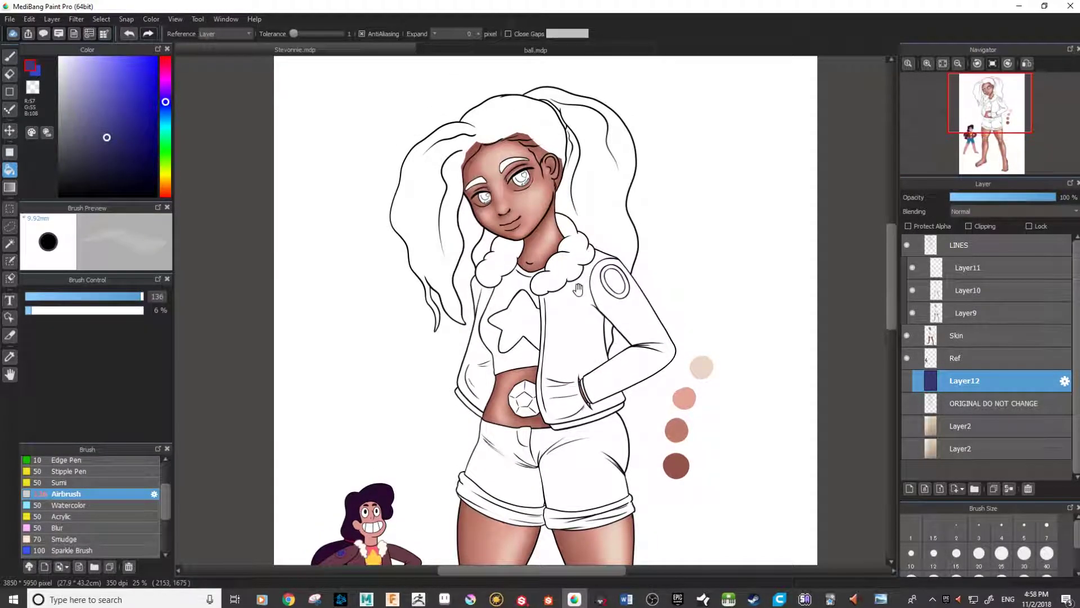
{"action": "left_click_drag", "start_coordinate": [688, 360], "coordinate": [654, 323]}
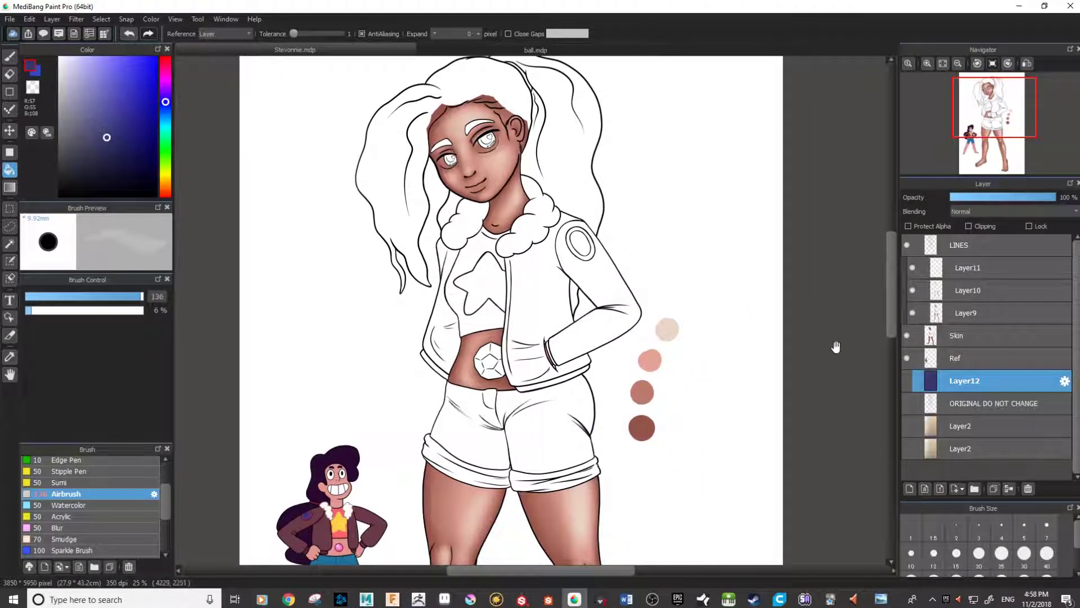
Compare the upper body's skin tones against the dark blue and white backgrounds, leaving Layer12 hidden
{"action": "left_click", "coordinate": [908, 381]}
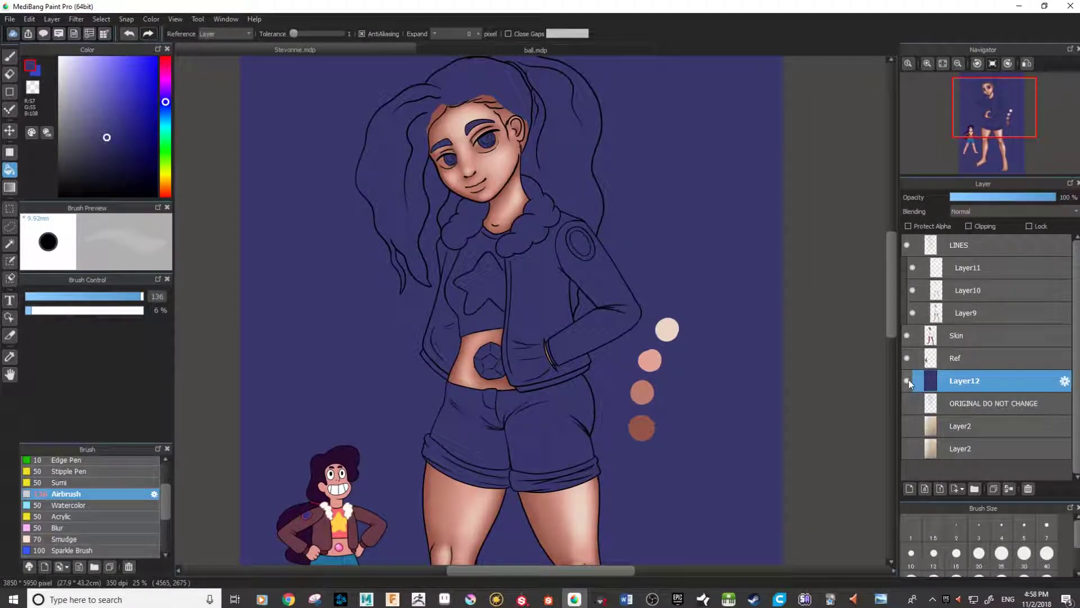
{"action": "left_click", "coordinate": [909, 380]}
{"action": "left_click", "coordinate": [909, 380]}
{"action": "left_click", "coordinate": [910, 380]}
Add a new layer directly above Layer11 and clip it to the skin
{"action": "left_click", "coordinate": [984, 268]}
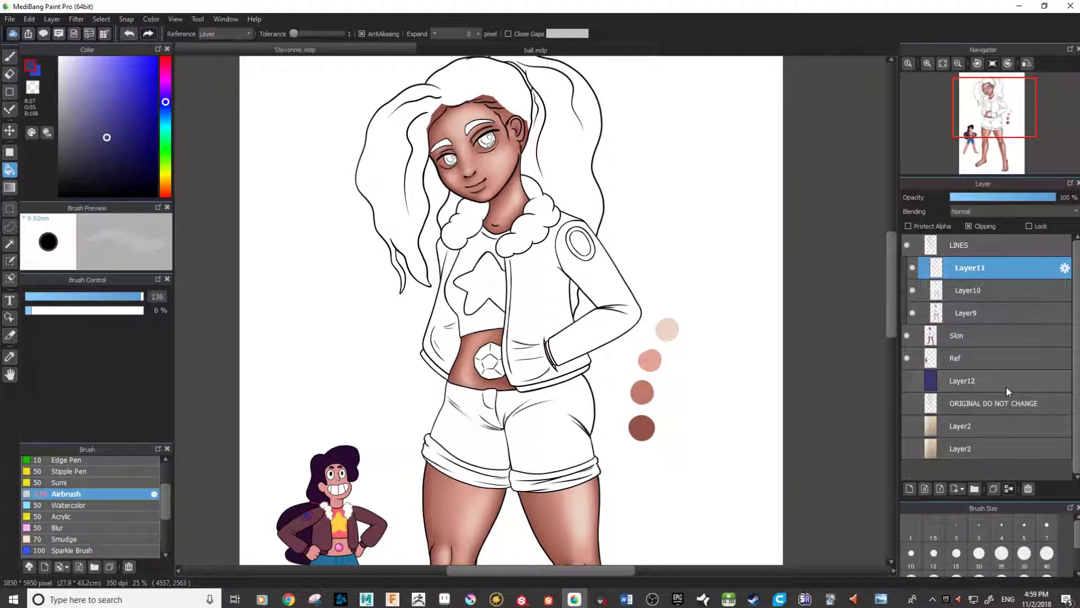
{"action": "left_click_drag", "start_coordinate": [554, 220], "coordinate": [572, 250]}
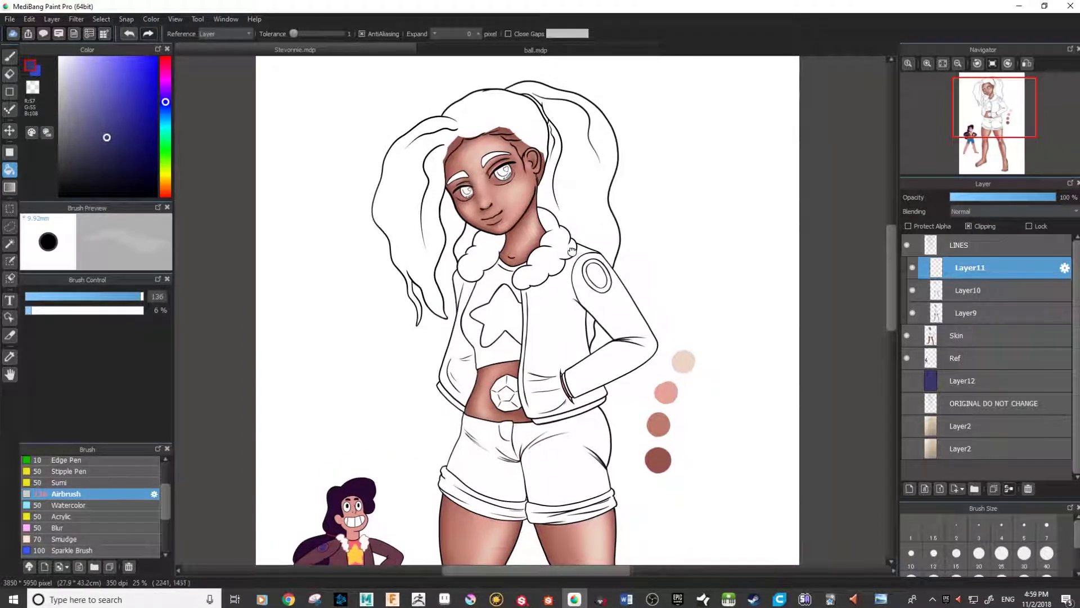
{"action": "scroll", "coordinate": [572, 281], "scroll_direction": "down", "scroll_amount": 5}
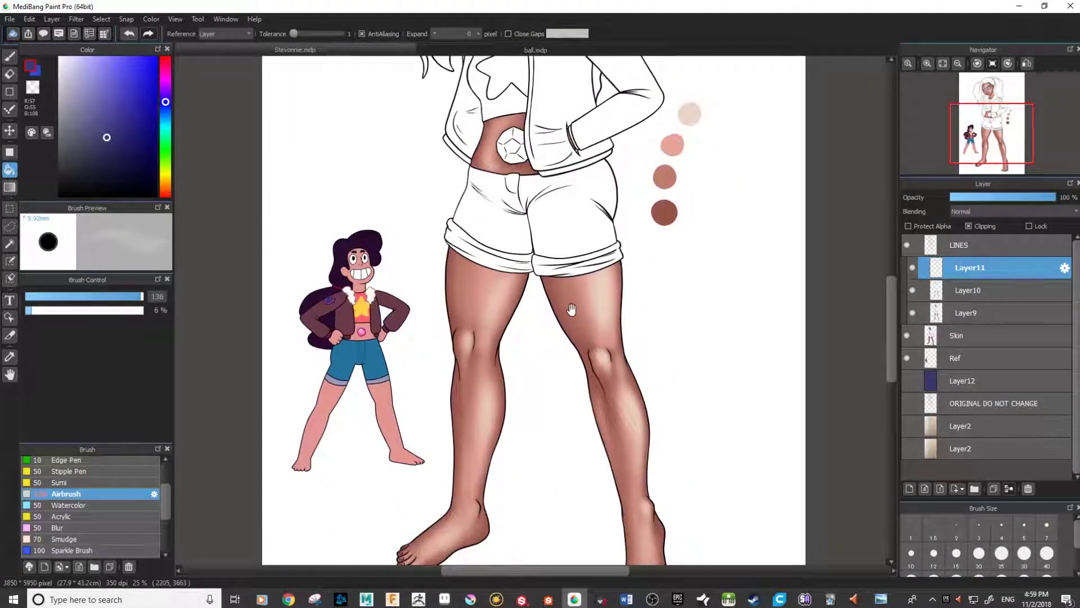
{"action": "scroll", "coordinate": [571, 310], "scroll_direction": "up", "scroll_amount": 5}
{"action": "scroll", "coordinate": [576, 368], "scroll_direction": "up", "scroll_amount": 1}
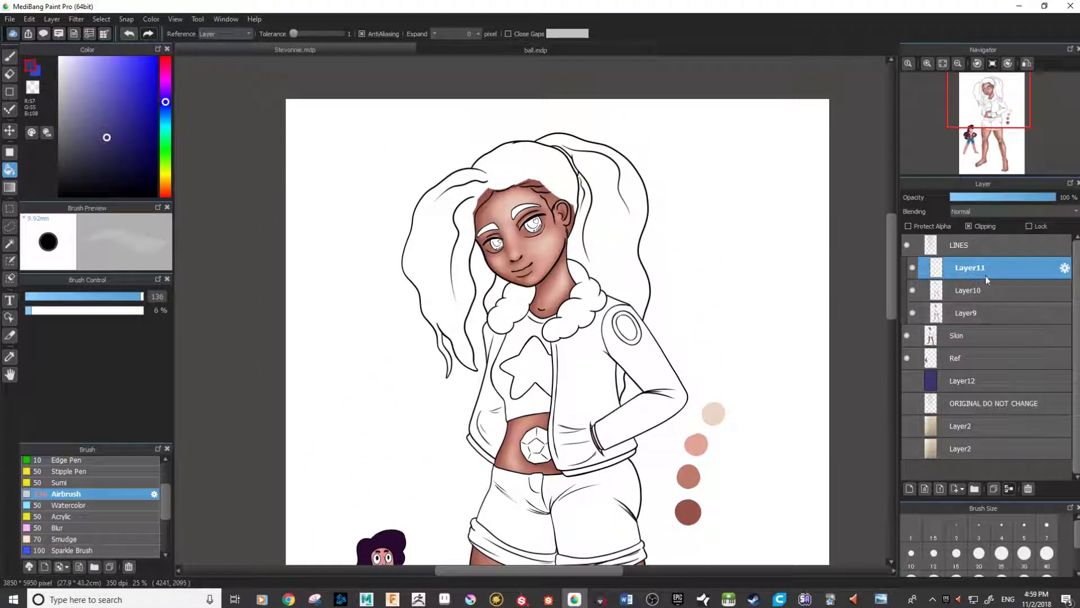
{"action": "left_click", "coordinate": [909, 489]}
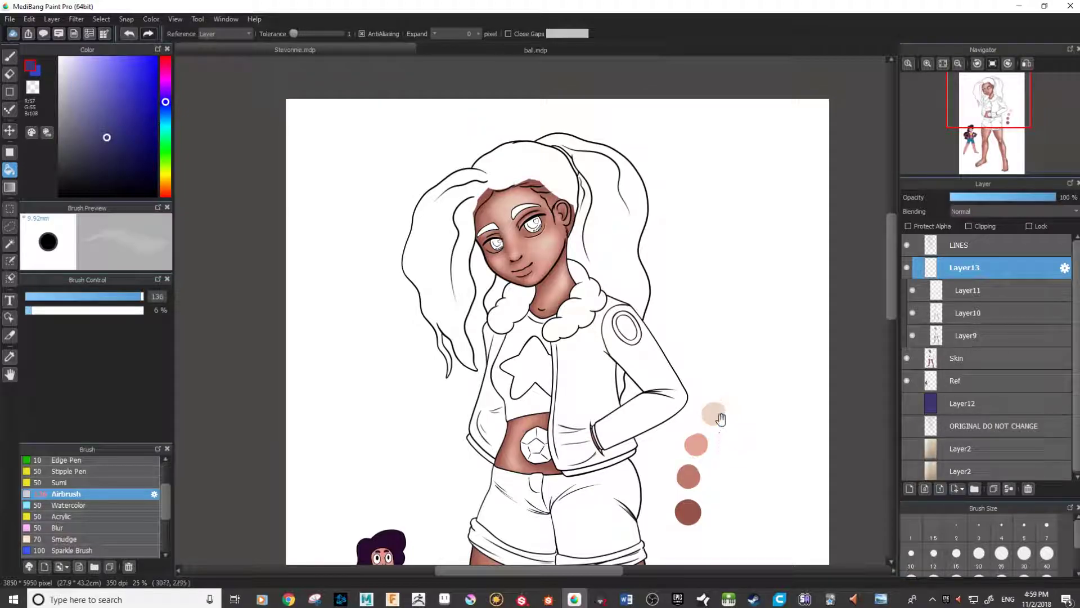
{"action": "scroll", "coordinate": [720, 421], "scroll_direction": "down", "scroll_amount": 3}
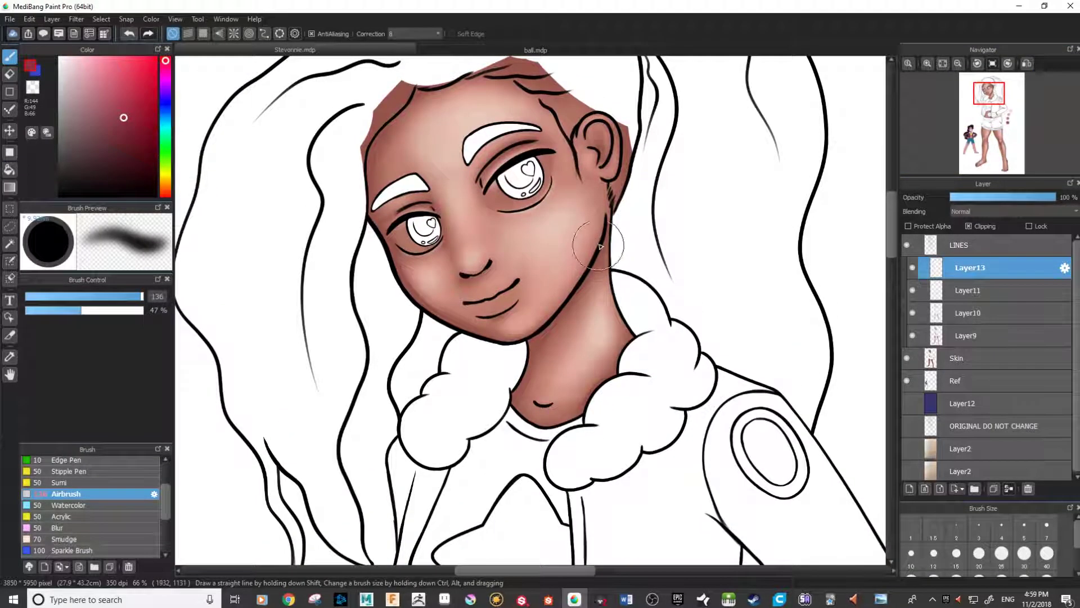
Airbrush rosy red shading (R 174, G 63, B 83) along the jaw, cheeks, nose, eye sockets and forehead
{"action": "mouse_move", "coordinate": [598, 245]}
{"action": "left_mouse_down"}
{"action": "mouse_move", "coordinate": [560, 303]}
{"action": "mouse_move", "coordinate": [613, 186]}
{"action": "left_mouse_up"}
{"action": "left_click", "coordinate": [121, 101]}
{"action": "mouse_move", "coordinate": [585, 274]}
{"action": "left_mouse_down"}
{"action": "mouse_move", "coordinate": [499, 329]}
{"action": "mouse_move", "coordinate": [500, 340]}
{"action": "mouse_move", "coordinate": [426, 306]}
{"action": "mouse_move", "coordinate": [384, 246]}
{"action": "mouse_move", "coordinate": [484, 353]}
{"action": "mouse_move", "coordinate": [414, 296]}
{"action": "left_mouse_up"}
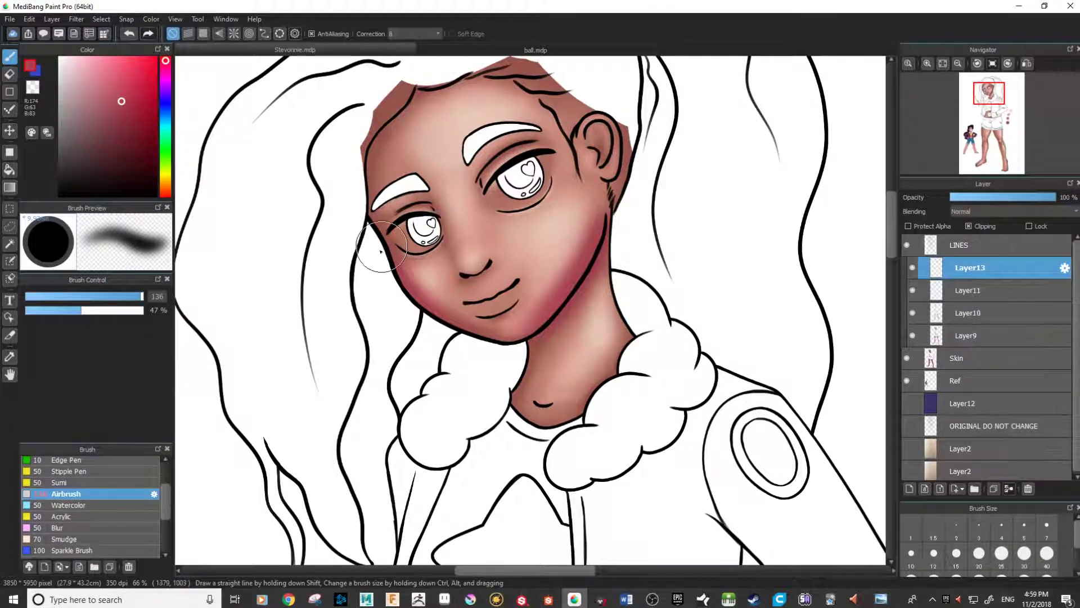
{"action": "mouse_move", "coordinate": [434, 109]}
{"action": "left_mouse_down"}
{"action": "mouse_move", "coordinate": [388, 146]}
{"action": "mouse_move", "coordinate": [467, 108]}
{"action": "left_mouse_up"}
{"action": "mouse_move", "coordinate": [452, 197]}
{"action": "left_mouse_down"}
{"action": "mouse_move", "coordinate": [453, 251]}
{"action": "mouse_move", "coordinate": [485, 272]}
{"action": "left_mouse_up"}
{"action": "mouse_move", "coordinate": [557, 200]}
{"action": "left_mouse_down"}
{"action": "mouse_move", "coordinate": [517, 205]}
{"action": "mouse_move", "coordinate": [556, 171]}
{"action": "left_mouse_up"}
{"action": "mouse_move", "coordinate": [478, 95]}
{"action": "left_mouse_down"}
{"action": "mouse_move", "coordinate": [564, 110]}
{"action": "mouse_move", "coordinate": [578, 154]}
{"action": "mouse_move", "coordinate": [565, 96]}
{"action": "mouse_move", "coordinate": [600, 173]}
{"action": "left_mouse_up"}
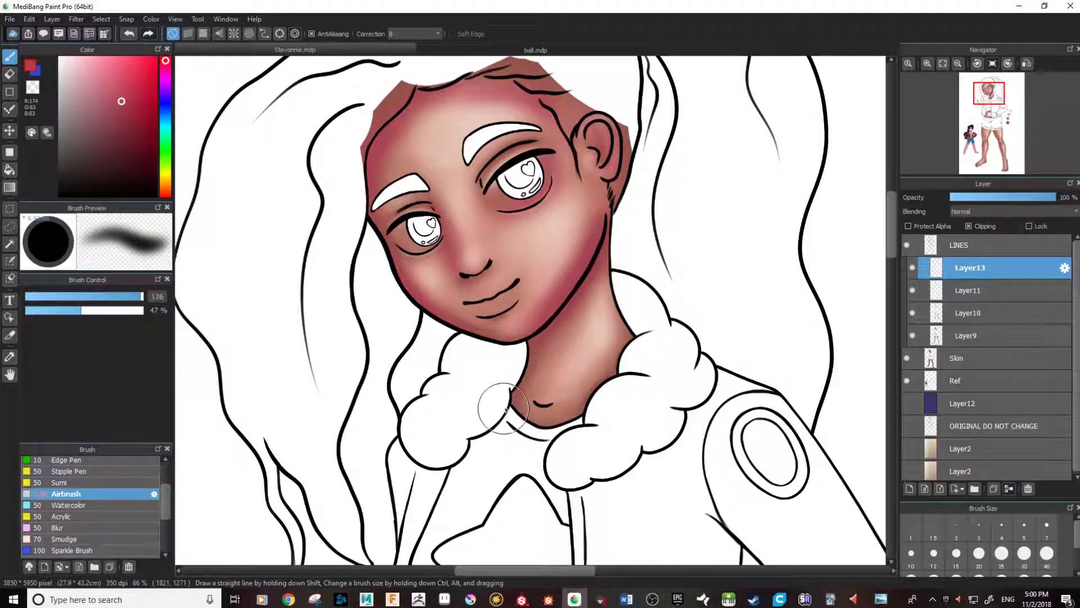
Set the airbrush size to 163 and add the rosy red shading to the neck, midriff and exposed wrist
{"action": "left_click", "coordinate": [143, 296]}
{"action": "left_click_drag", "start_coordinate": [143, 296], "coordinate": [158, 325]}
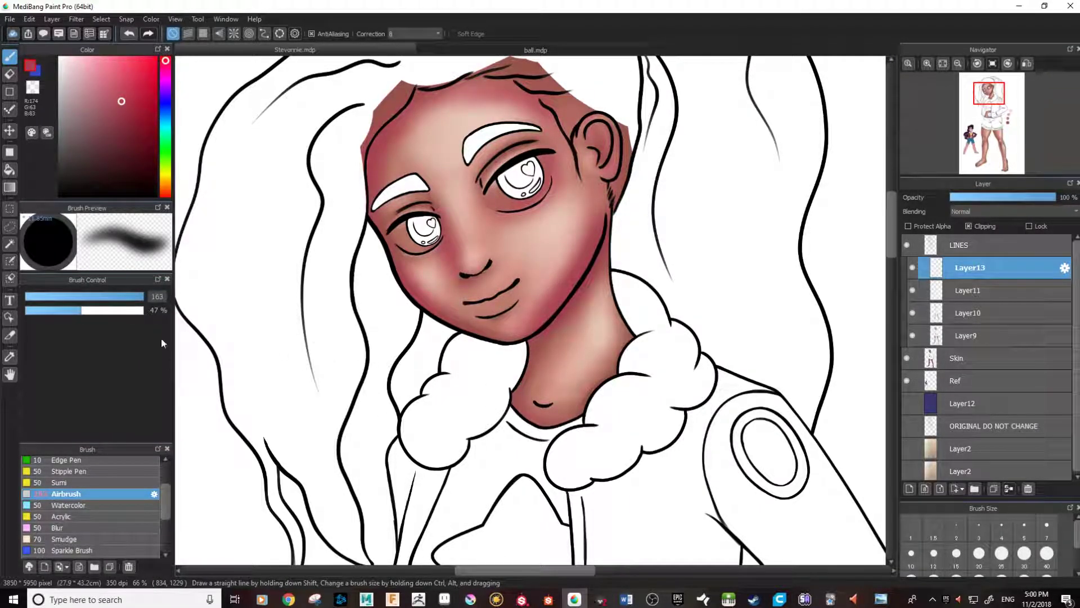
{"action": "mouse_move", "coordinate": [613, 276]}
{"action": "left_mouse_down"}
{"action": "mouse_move", "coordinate": [521, 363]}
{"action": "mouse_move", "coordinate": [618, 344]}
{"action": "mouse_move", "coordinate": [618, 320]}
{"action": "left_mouse_up"}
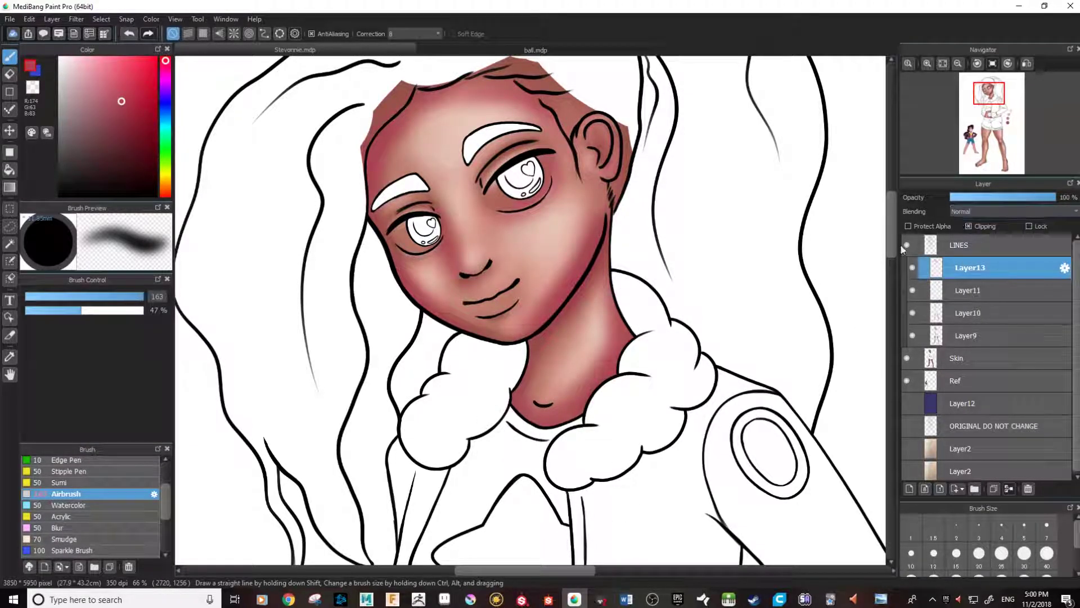
{"action": "scroll", "coordinate": [606, 294], "scroll_direction": "down", "scroll_amount": 4}
{"action": "scroll", "coordinate": [581, 222], "scroll_direction": "down", "scroll_amount": 3}
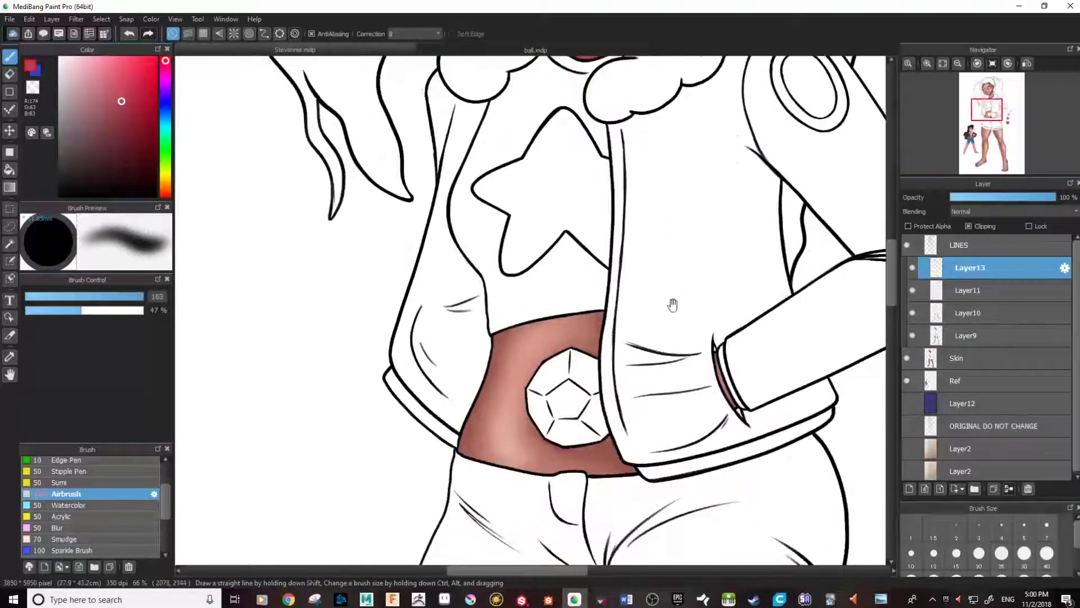
{"action": "mouse_move", "coordinate": [573, 324]}
{"action": "left_mouse_down"}
{"action": "mouse_move", "coordinate": [482, 397]}
{"action": "mouse_move", "coordinate": [480, 417]}
{"action": "mouse_move", "coordinate": [496, 337]}
{"action": "mouse_move", "coordinate": [515, 483]}
{"action": "mouse_move", "coordinate": [675, 454]}
{"action": "left_mouse_up"}
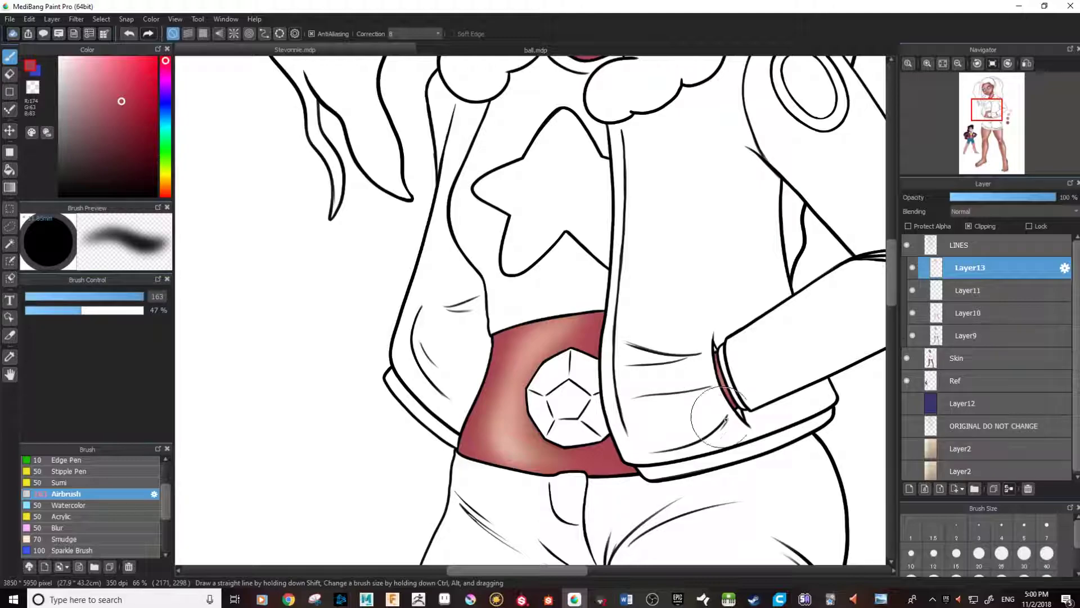
Set the airbrush size to 203 and shade the edges of both thighs, the knees and the calves with rosy red
{"action": "scroll", "coordinate": [569, 315], "scroll_direction": "down", "scroll_amount": 10}
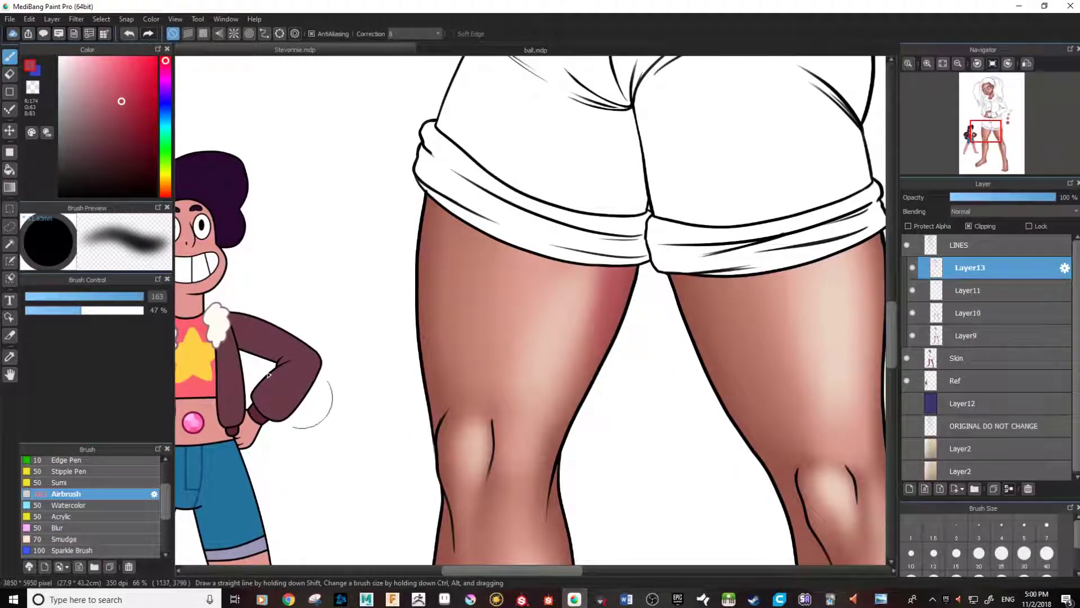
{"action": "left_click_drag", "start_coordinate": [140, 294], "coordinate": [156, 300]}
{"action": "left_click_drag", "start_coordinate": [616, 248], "coordinate": [571, 361]}
{"action": "mouse_move", "coordinate": [619, 229]}
{"action": "left_mouse_down"}
{"action": "mouse_move", "coordinate": [563, 397]}
{"action": "mouse_move", "coordinate": [544, 501]}
{"action": "left_mouse_up"}
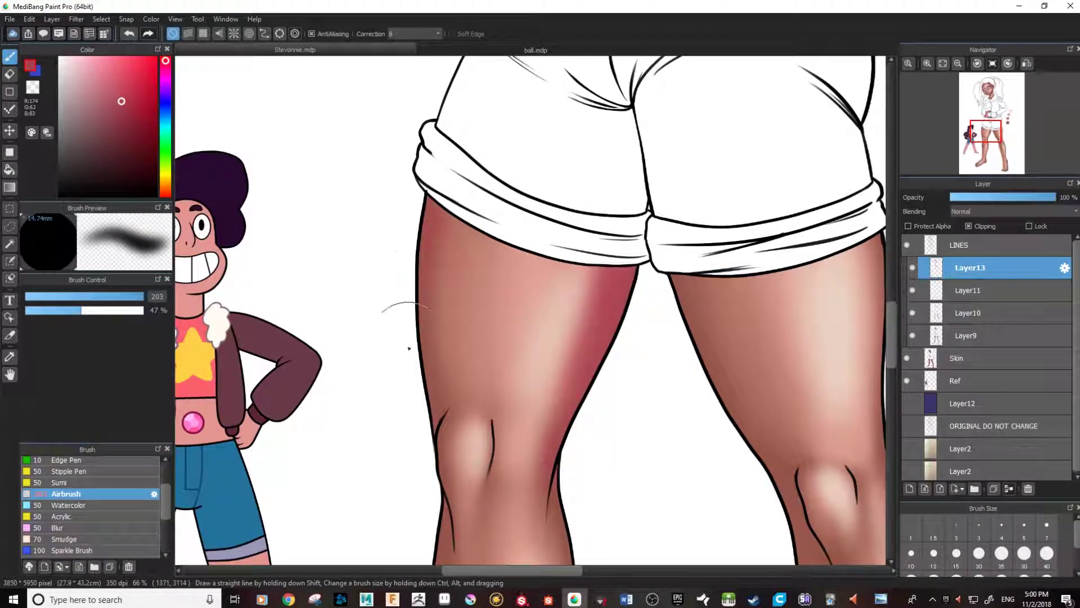
{"action": "left_click_drag", "start_coordinate": [411, 334], "coordinate": [420, 383]}
{"action": "mouse_move", "coordinate": [465, 191]}
{"action": "left_mouse_down"}
{"action": "mouse_move", "coordinate": [444, 287]}
{"action": "mouse_move", "coordinate": [449, 357]}
{"action": "mouse_move", "coordinate": [446, 208]}
{"action": "mouse_move", "coordinate": [443, 517]}
{"action": "left_mouse_up"}
{"action": "left_click_drag", "start_coordinate": [492, 412], "coordinate": [491, 473]}
{"action": "mouse_move", "coordinate": [499, 410]}
{"action": "left_mouse_down"}
{"action": "mouse_move", "coordinate": [501, 478]}
{"action": "mouse_move", "coordinate": [529, 326]}
{"action": "left_mouse_up"}
{"action": "left_click_drag", "start_coordinate": [433, 506], "coordinate": [506, 135]}
{"action": "left_click_drag", "start_coordinate": [647, 113], "coordinate": [428, 506]}
{"action": "mouse_move", "coordinate": [661, 225]}
{"action": "left_mouse_down"}
{"action": "mouse_move", "coordinate": [644, 367]}
{"action": "mouse_move", "coordinate": [593, 182]}
{"action": "left_mouse_up"}
{"action": "left_click_drag", "start_coordinate": [496, 271], "coordinate": [437, 126]}
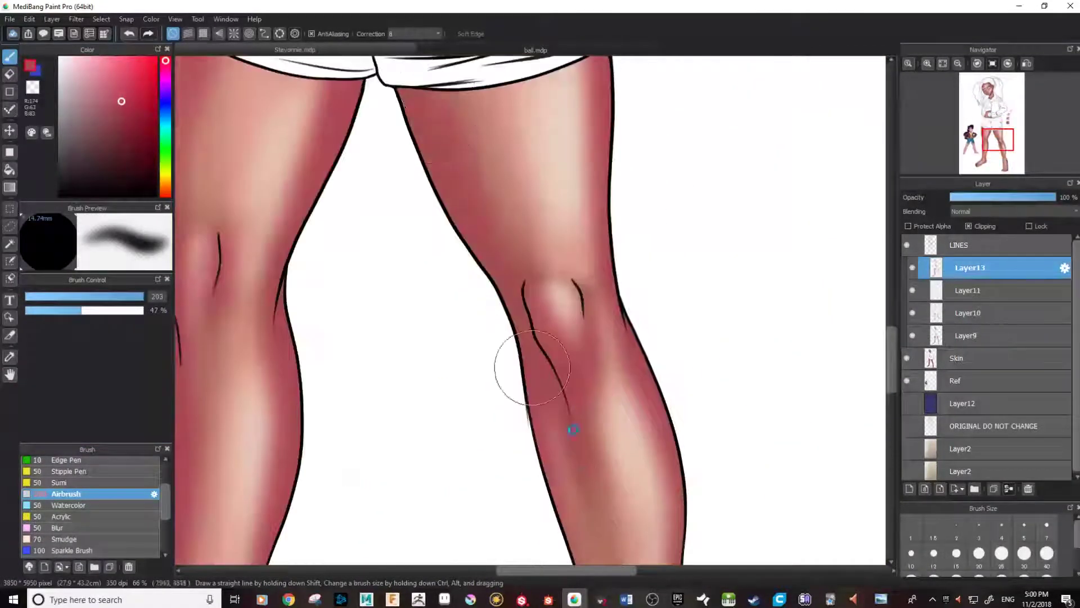
Continue the rosy red shading down the lower legs to the feet
{"action": "left_click_drag", "start_coordinate": [619, 517], "coordinate": [476, 84]}
{"action": "scroll", "coordinate": [528, 338], "scroll_direction": "down", "scroll_amount": 3}
{"action": "left_click_drag", "start_coordinate": [529, 124], "coordinate": [636, 417]}
Protect the red shading layer's alpha and set the airbrush to brighter red (R 195, G 46, B 49) at size 378
{"action": "scroll", "coordinate": [509, 259], "scroll_direction": "up", "scroll_amount": 2}
{"action": "left_click_drag", "start_coordinate": [620, 254], "coordinate": [610, 301]}
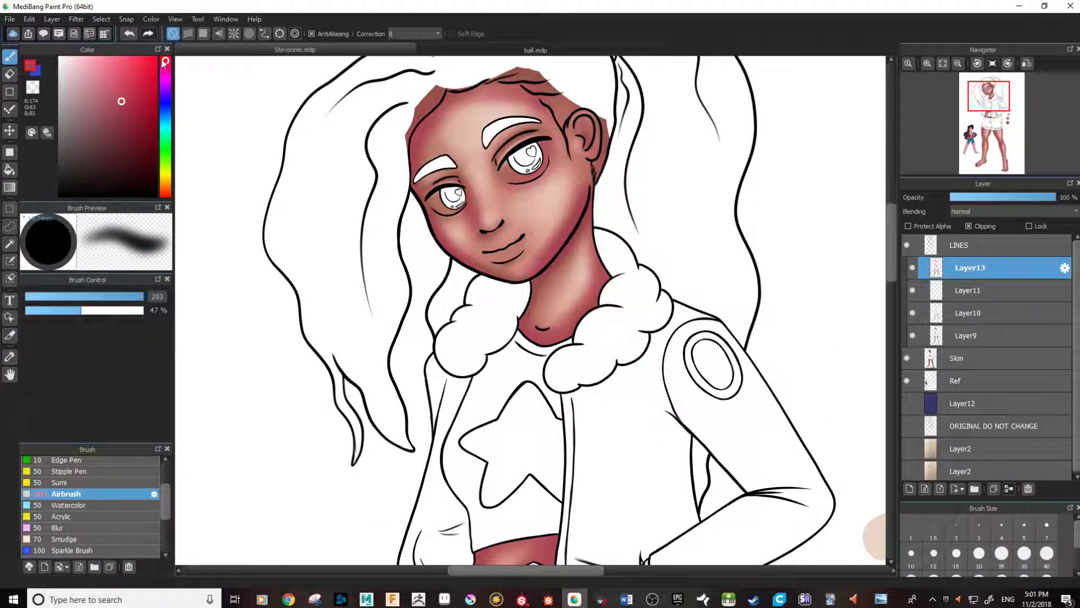
{"action": "left_click", "coordinate": [133, 89]}
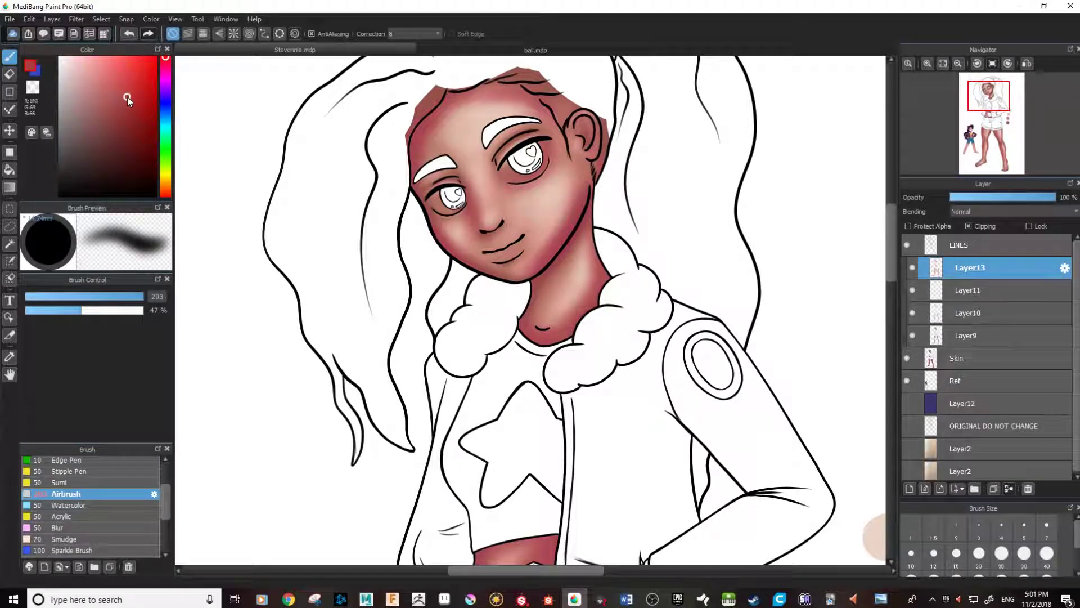
{"action": "left_click", "coordinate": [946, 229]}
{"action": "scroll", "coordinate": [632, 357], "scroll_direction": "down", "scroll_amount": 3}
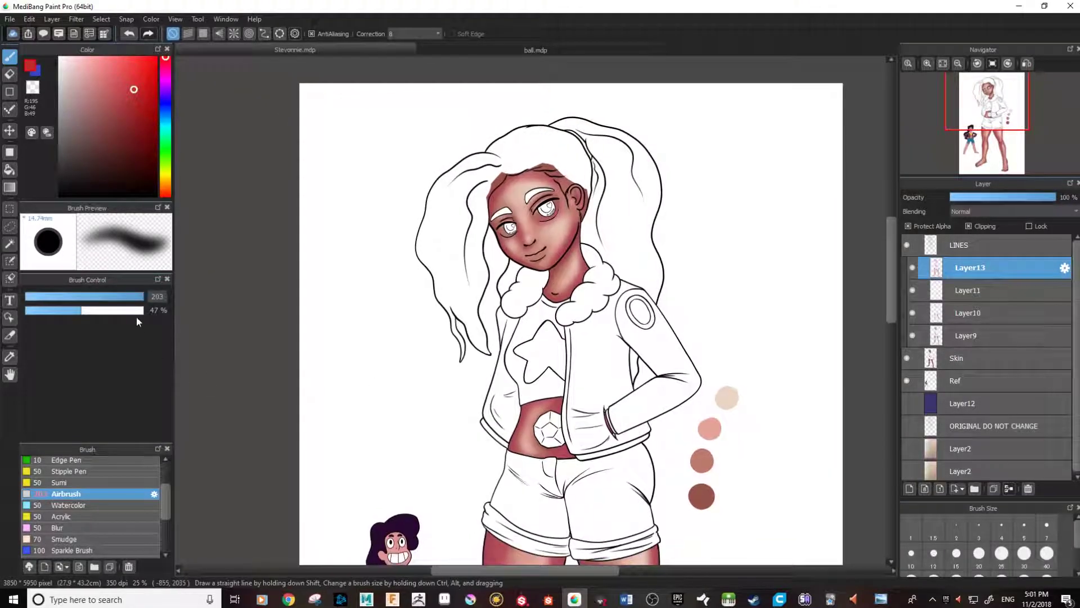
{"action": "left_click_drag", "start_coordinate": [140, 302], "coordinate": [183, 306]}
Airbrush the brighter red over the existing shading on the face, neck, midriff, legs and feet
{"action": "left_click_drag", "start_coordinate": [470, 283], "coordinate": [455, 251]}
{"action": "mouse_move", "coordinate": [580, 231]}
{"action": "left_mouse_down"}
{"action": "mouse_move", "coordinate": [512, 213]}
{"action": "mouse_move", "coordinate": [531, 154]}
{"action": "mouse_move", "coordinate": [486, 167]}
{"action": "left_mouse_up"}
{"action": "scroll", "coordinate": [551, 242], "scroll_direction": "down", "scroll_amount": 5}
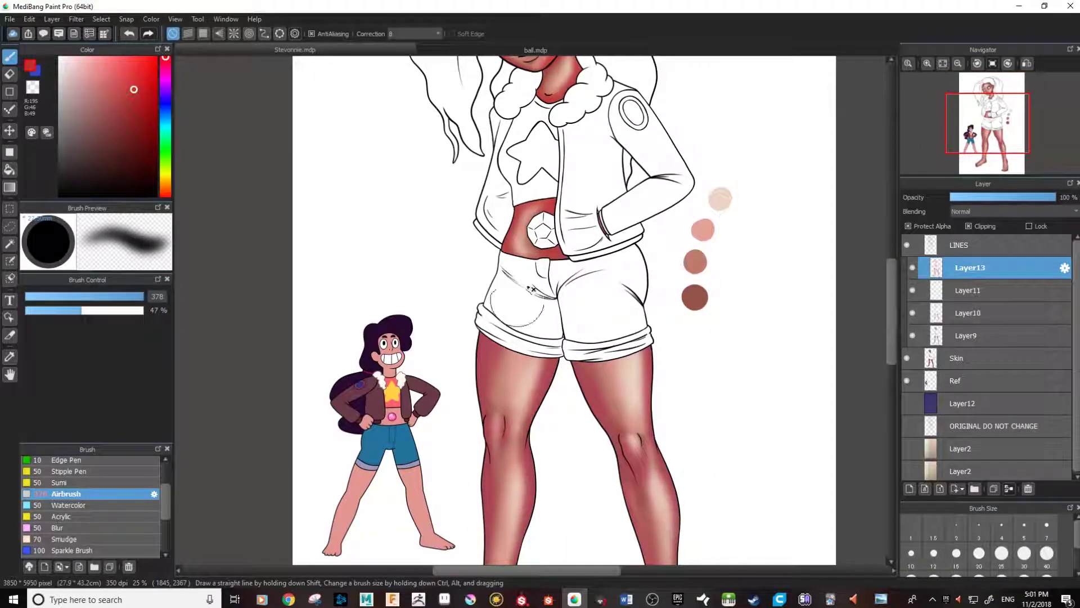
{"action": "left_click_drag", "start_coordinate": [551, 454], "coordinate": [561, 280]}
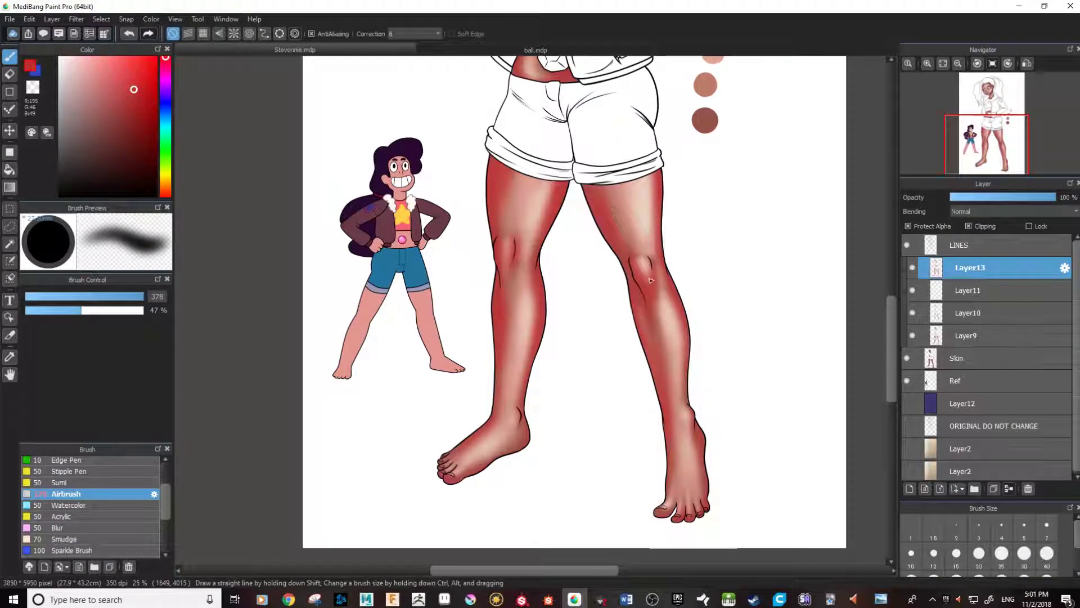
{"action": "left_click_drag", "start_coordinate": [660, 240], "coordinate": [612, 339]}
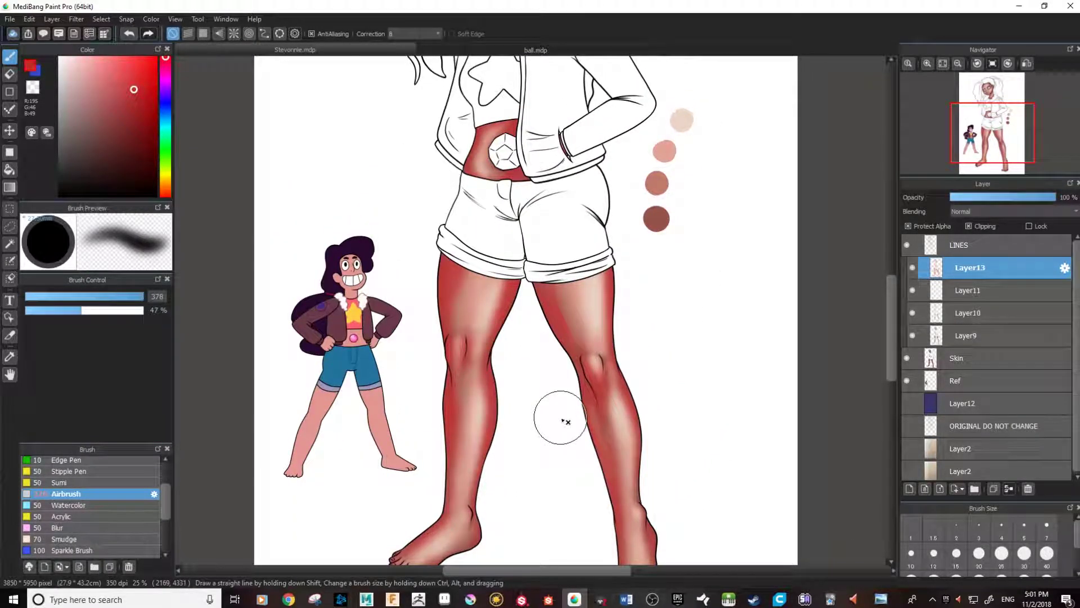
Choose blue (R 79, G 46, B 195) and add a new clipped layer above the red shading layer
{"action": "left_click_drag", "start_coordinate": [166, 60], "coordinate": [167, 95]}
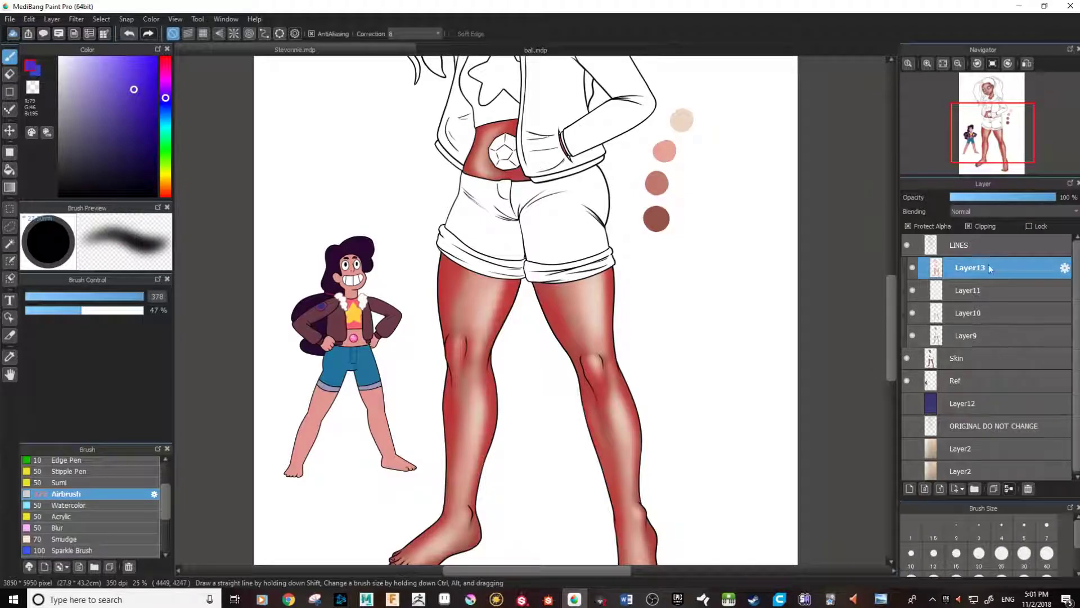
{"action": "left_click", "coordinate": [909, 490]}
{"action": "scroll", "coordinate": [622, 301], "scroll_direction": "up", "scroll_amount": 3}
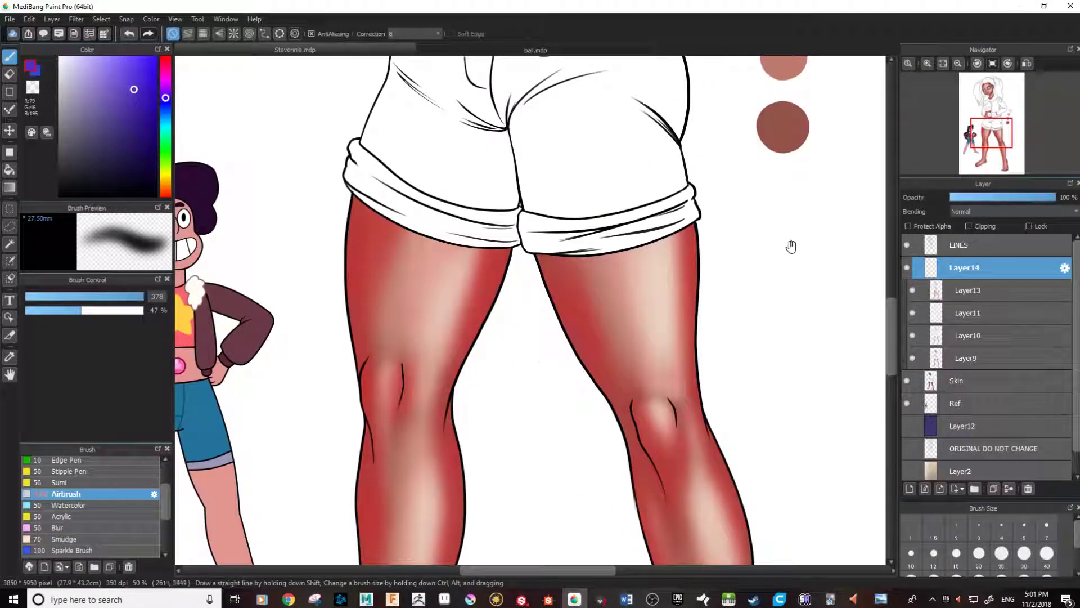
{"action": "left_click", "coordinate": [981, 228]}
Airbrush blue shading along the edges of the legs, feet, midriff, neck and face at size 117 and 36% opacity
{"action": "left_click_drag", "start_coordinate": [142, 297], "coordinate": [135, 296]}
{"action": "left_click_drag", "start_coordinate": [510, 253], "coordinate": [458, 368]}
{"action": "left_click_drag", "start_coordinate": [80, 311], "coordinate": [67, 311]}
{"action": "left_click_drag", "start_coordinate": [467, 478], "coordinate": [562, 87]}
{"action": "left_click_drag", "start_coordinate": [523, 389], "coordinate": [355, 465]}
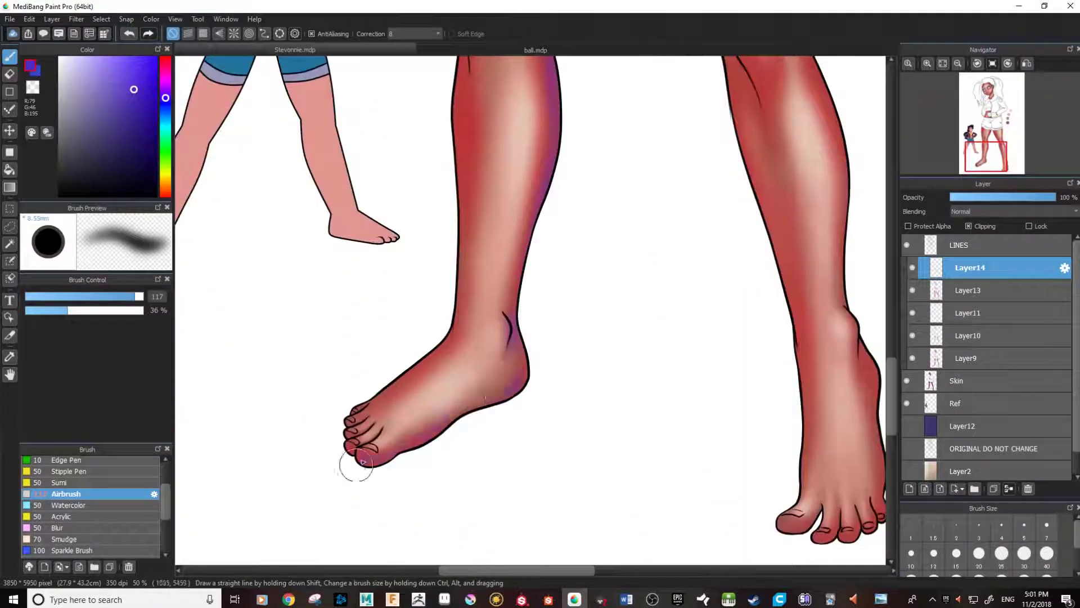
{"action": "scroll", "coordinate": [355, 465], "scroll_direction": "up", "scroll_amount": 15}
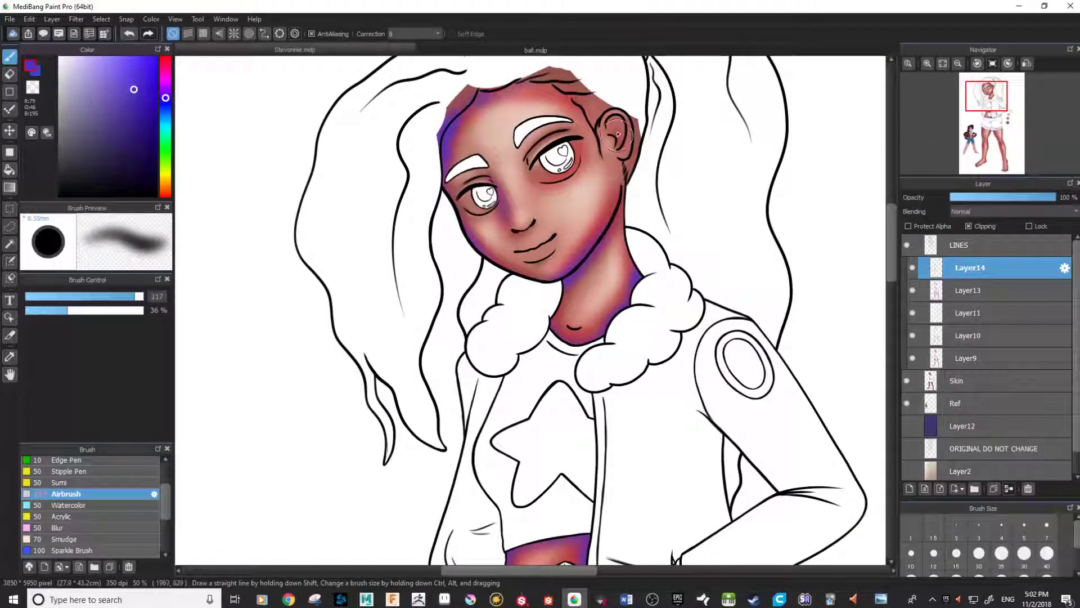
{"action": "scroll", "coordinate": [613, 138], "scroll_direction": "down", "scroll_amount": 10}
{"action": "scroll", "coordinate": [616, 378], "scroll_direction": "down", "scroll_amount": 3}
{"action": "scroll", "coordinate": [616, 378], "scroll_direction": "down", "scroll_amount": 3}
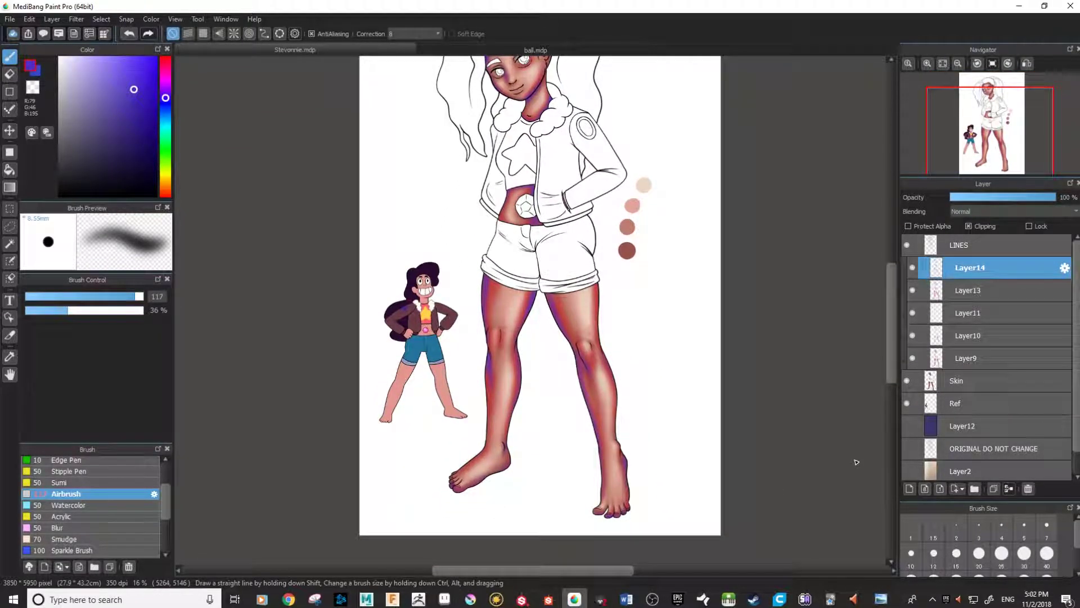
{"action": "scroll", "coordinate": [856, 460], "scroll_direction": "up", "scroll_amount": 1}
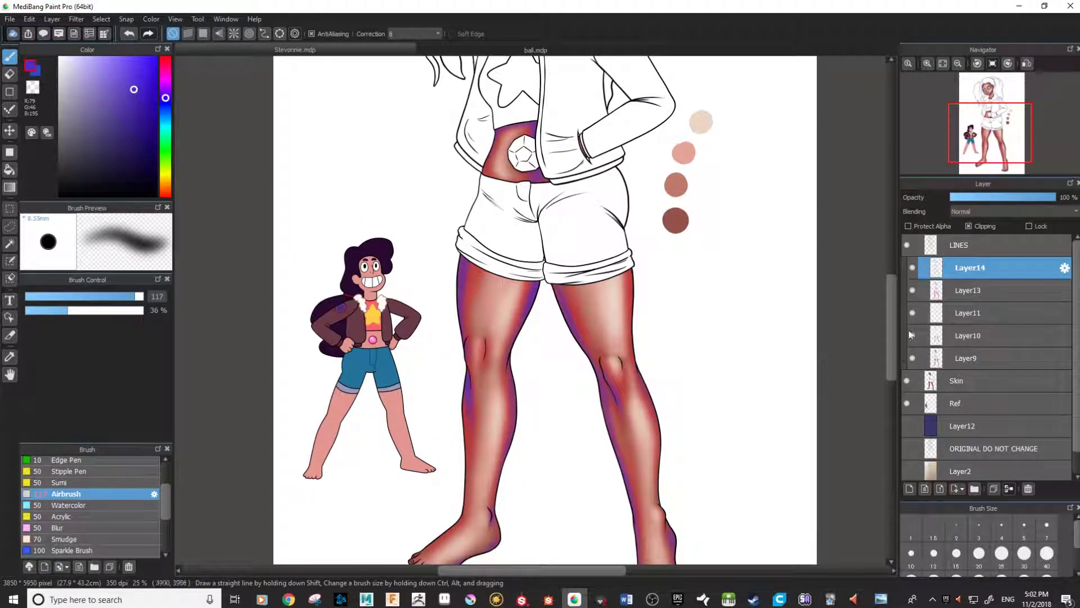
Hide the blue shading layer and select the red shading layer, Layer13
{"action": "left_click", "coordinate": [913, 268]}
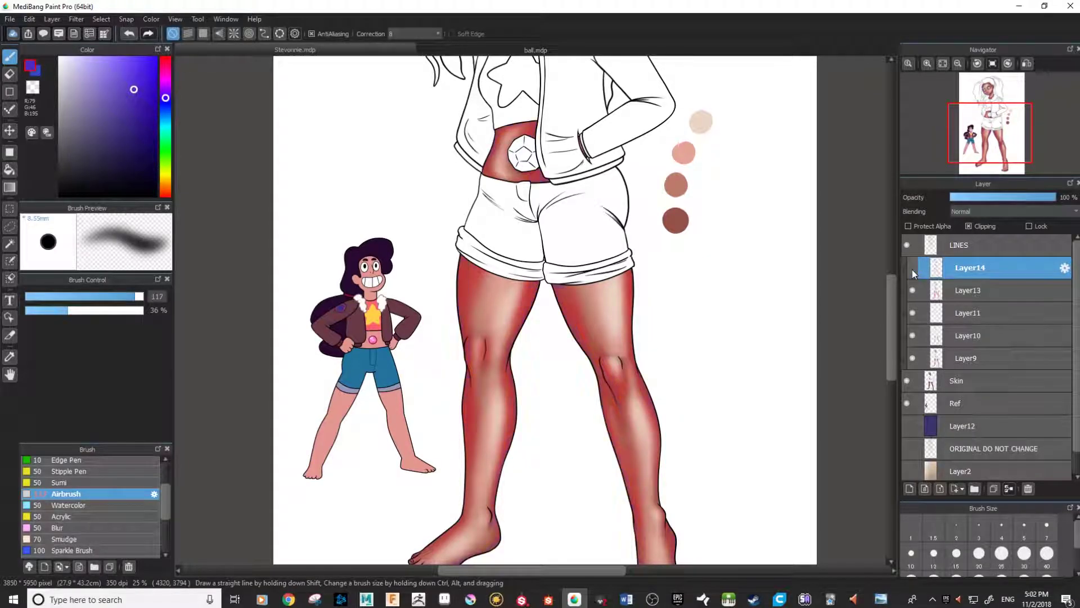
{"action": "left_click", "coordinate": [1004, 292]}
{"action": "scroll", "coordinate": [690, 296], "scroll_direction": "down", "scroll_amount": 1}
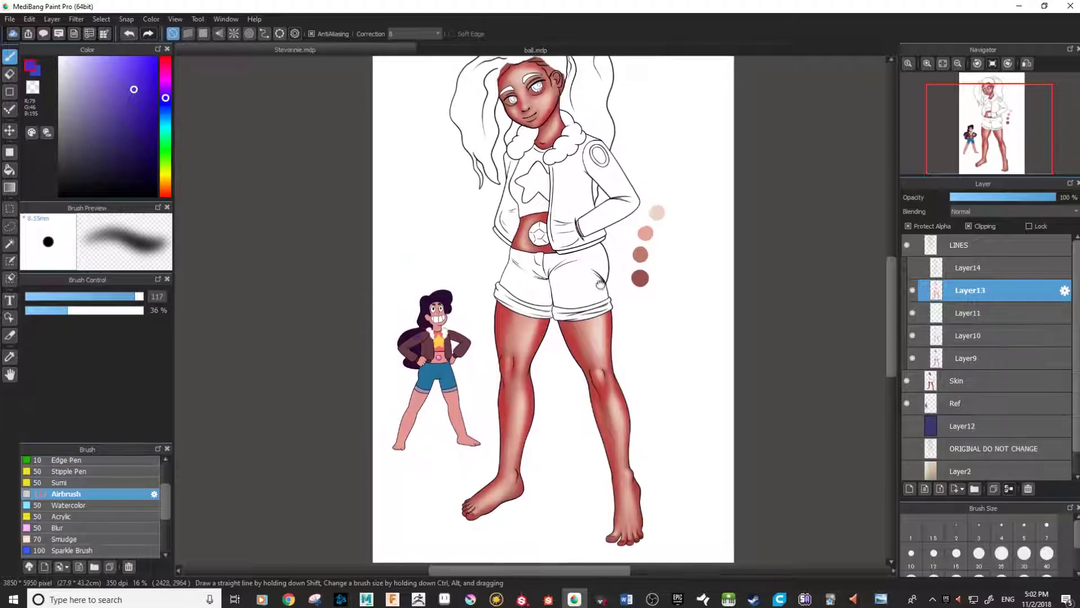
Try the Multiply, Divide and Overlay blending modes on the red shading layer
{"action": "left_click", "coordinate": [993, 212]}
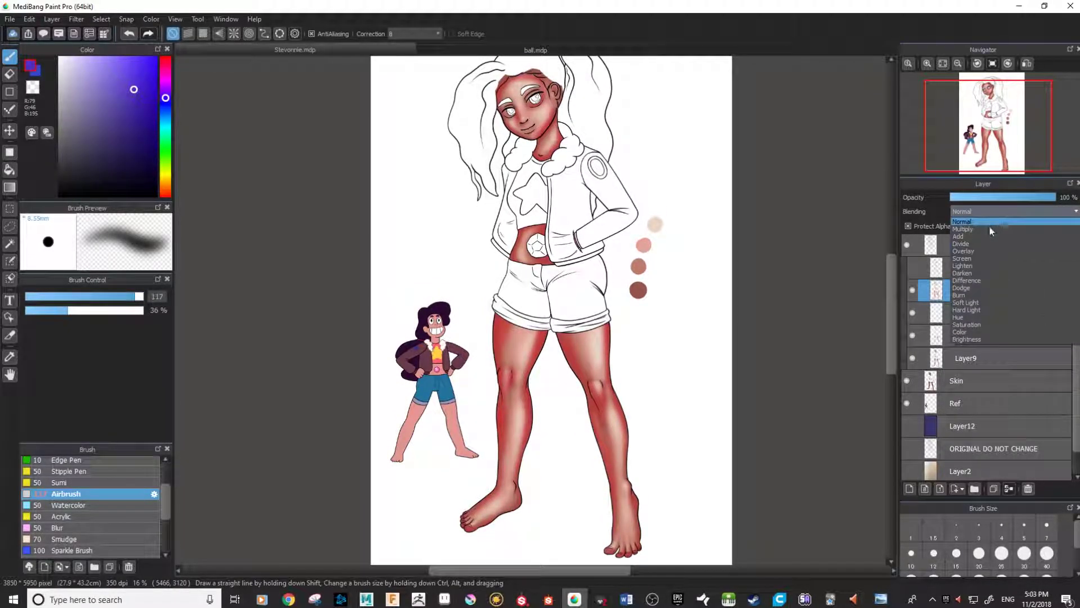
{"action": "left_click", "coordinate": [984, 229]}
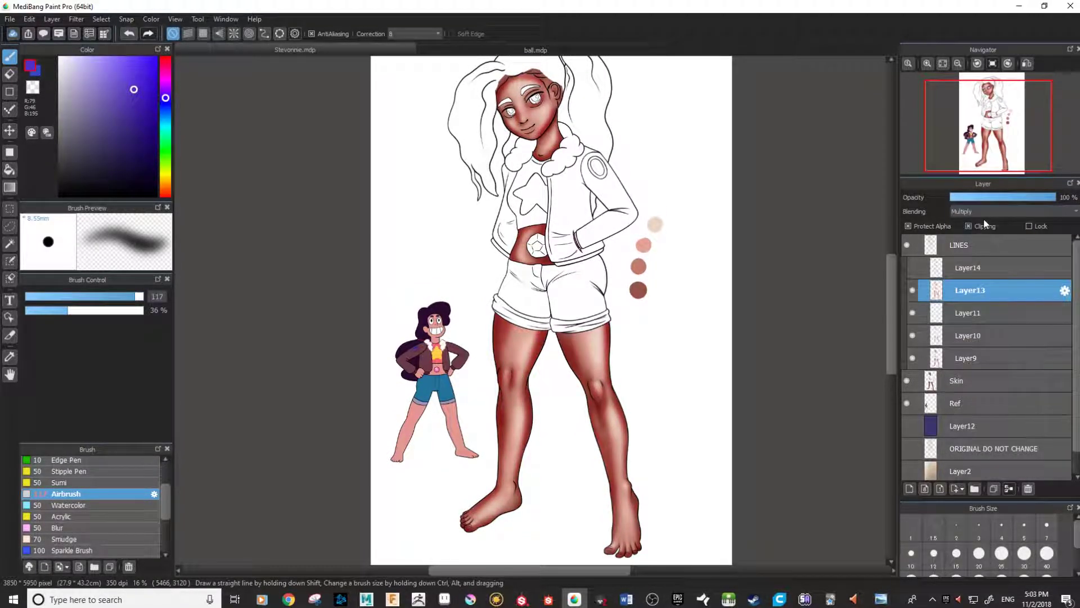
{"action": "left_click", "coordinate": [984, 212]}
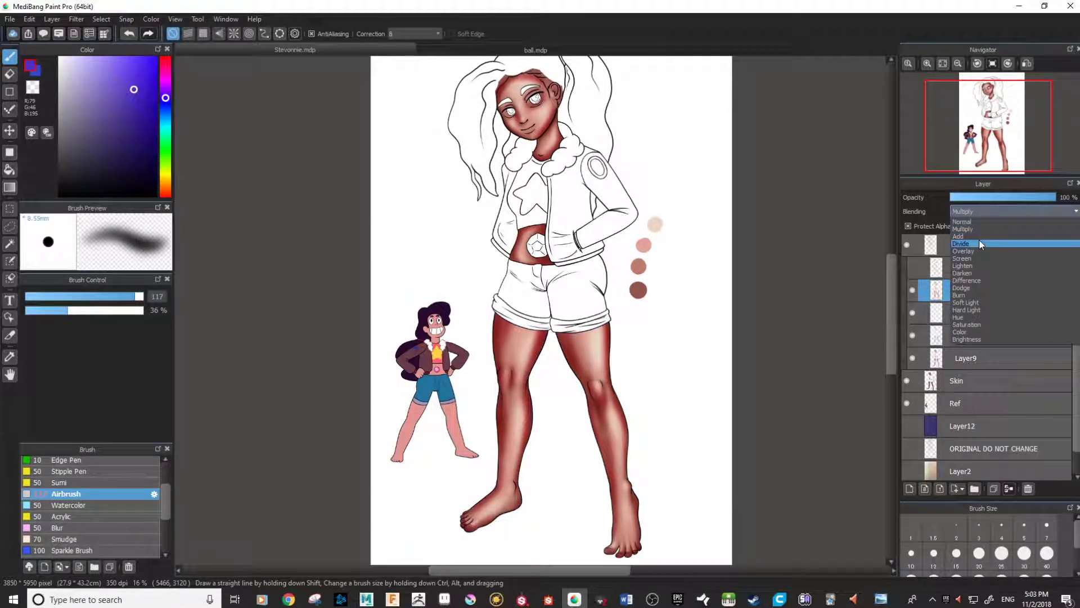
{"action": "left_click", "coordinate": [979, 241]}
{"action": "left_click", "coordinate": [981, 214]}
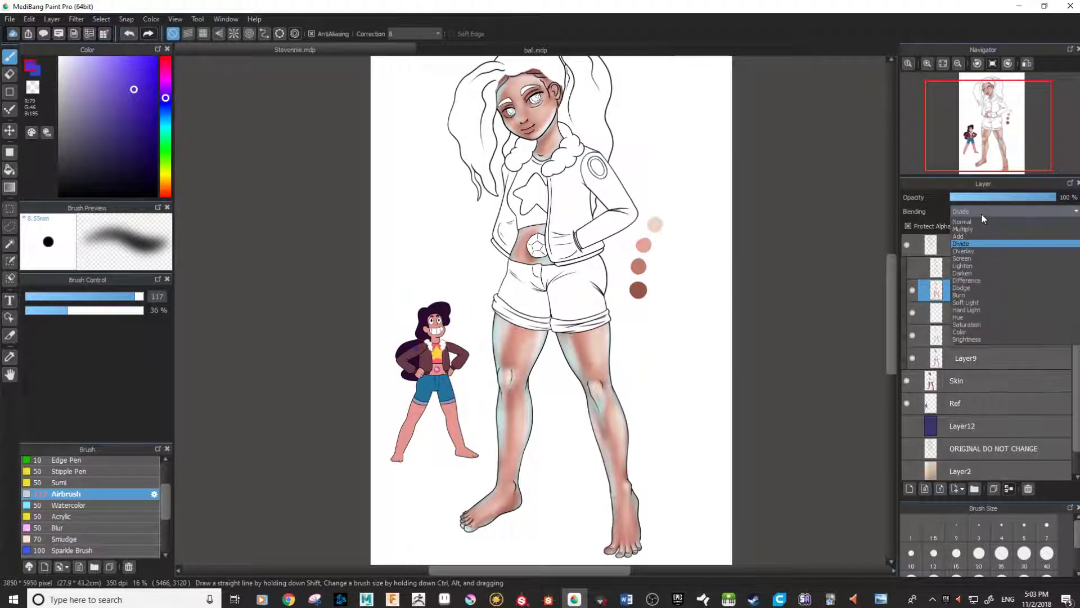
{"action": "left_click", "coordinate": [977, 250]}
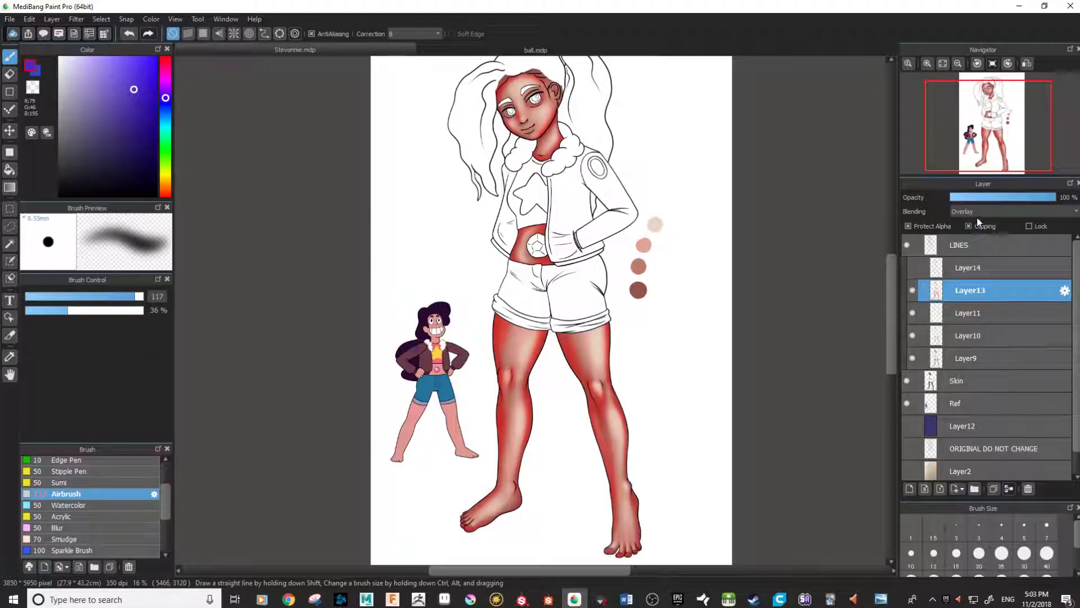
{"action": "left_click", "coordinate": [977, 214]}
{"action": "left_click", "coordinate": [977, 228]}
Try the Dodge, Burn, Hard Light and Soft Light modes on the red shading layer, then return it to Normal
{"action": "left_click", "coordinate": [980, 209]}
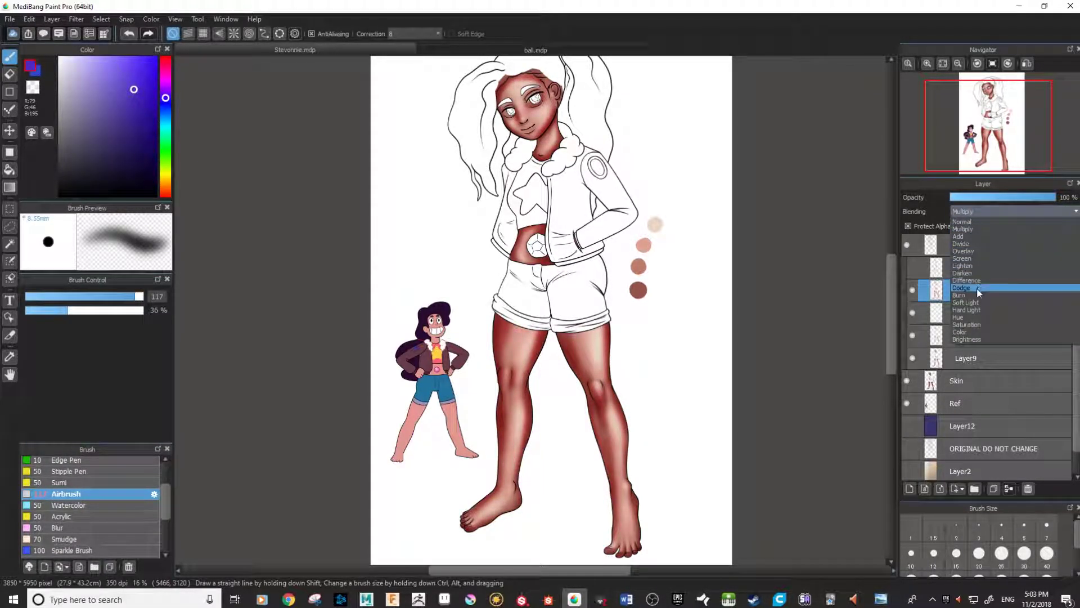
{"action": "left_click", "coordinate": [977, 288]}
{"action": "left_click", "coordinate": [985, 209]}
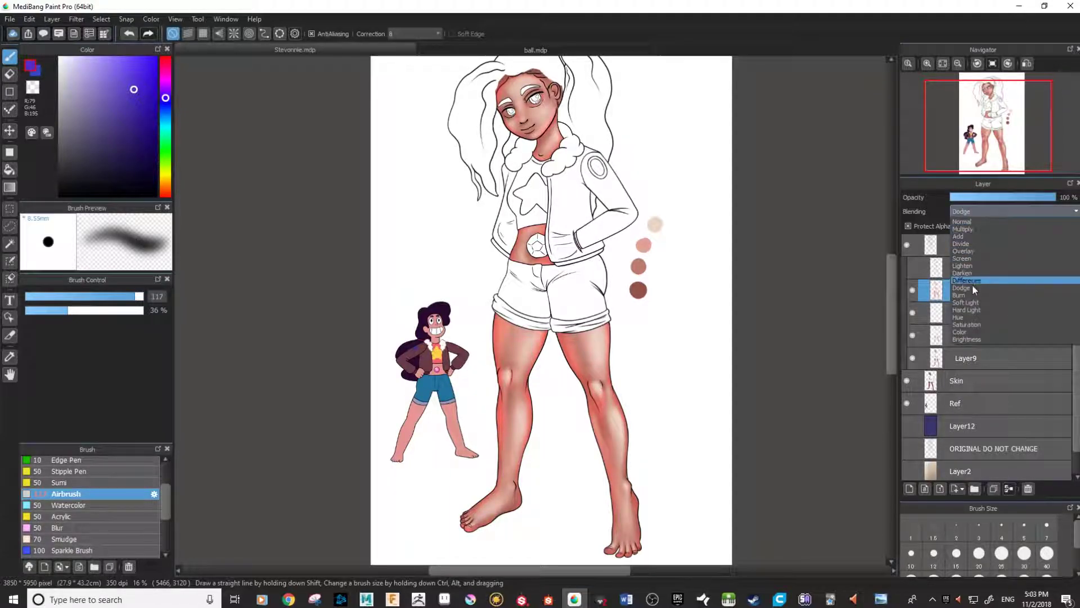
{"action": "left_click", "coordinate": [974, 294]}
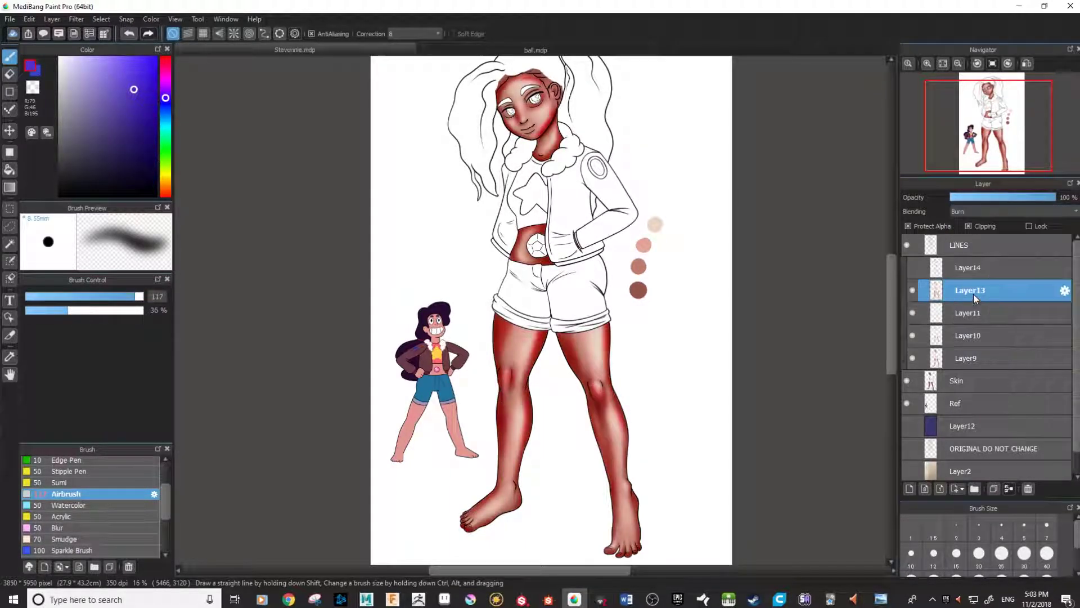
{"action": "left_click", "coordinate": [978, 214]}
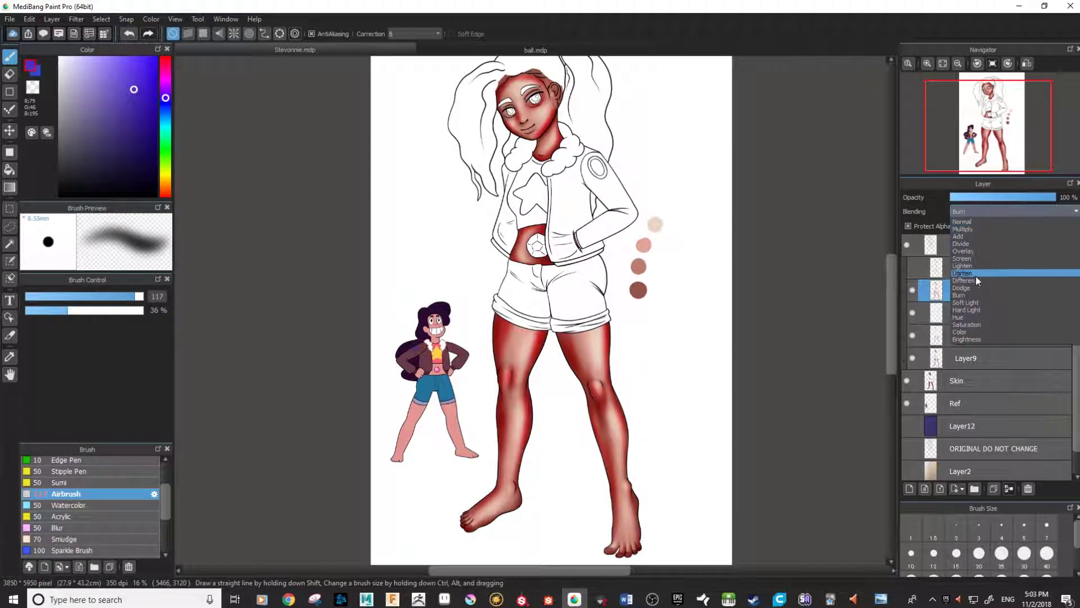
{"action": "left_click", "coordinate": [975, 308]}
{"action": "left_click", "coordinate": [977, 214]}
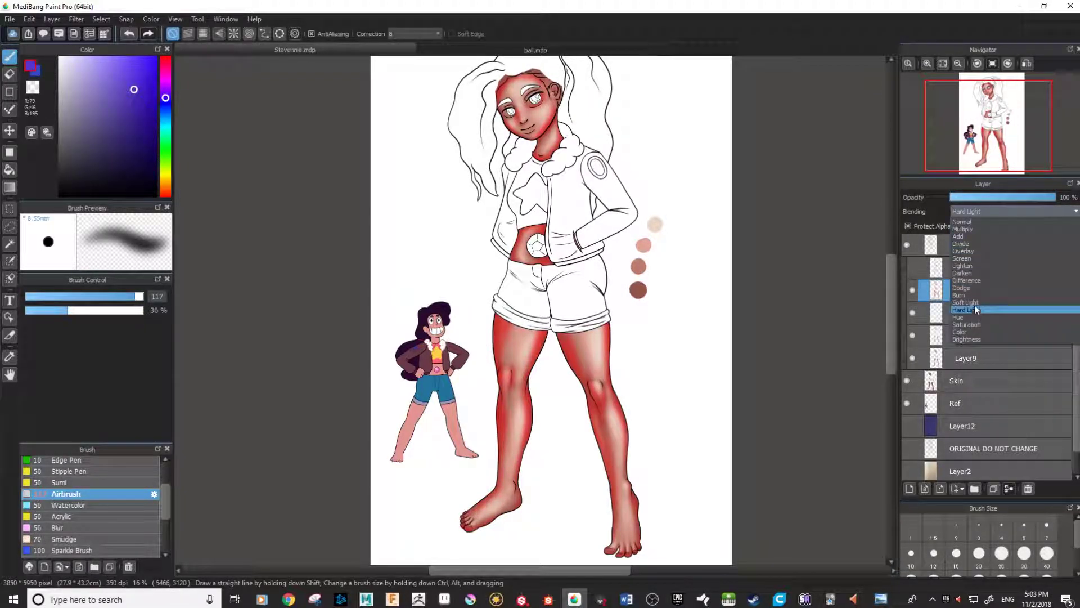
{"action": "left_click", "coordinate": [974, 305]}
{"action": "left_click", "coordinate": [980, 214]}
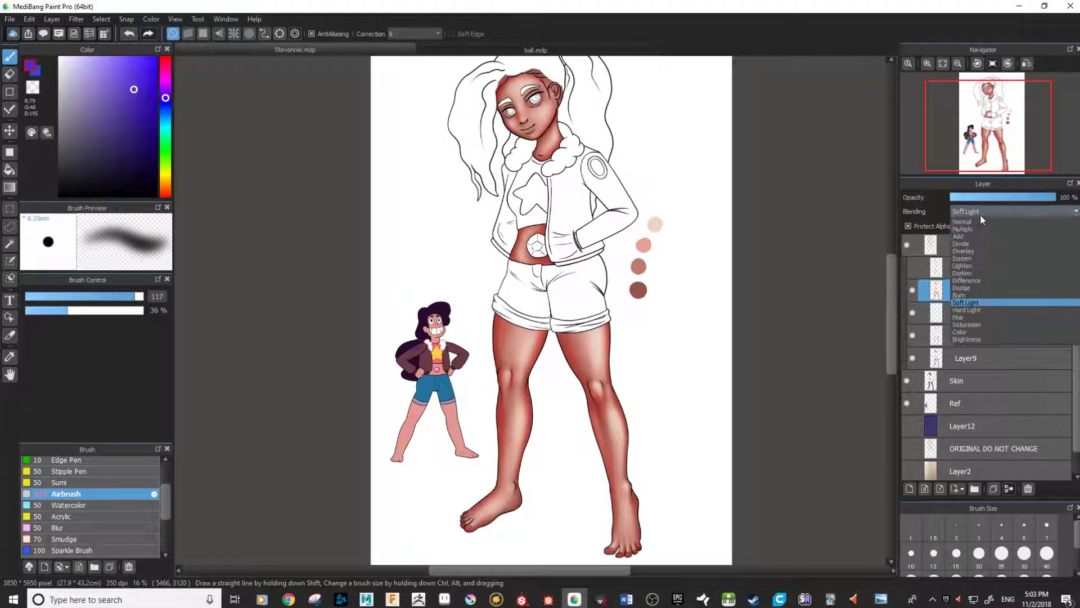
{"action": "left_click", "coordinate": [977, 221]}
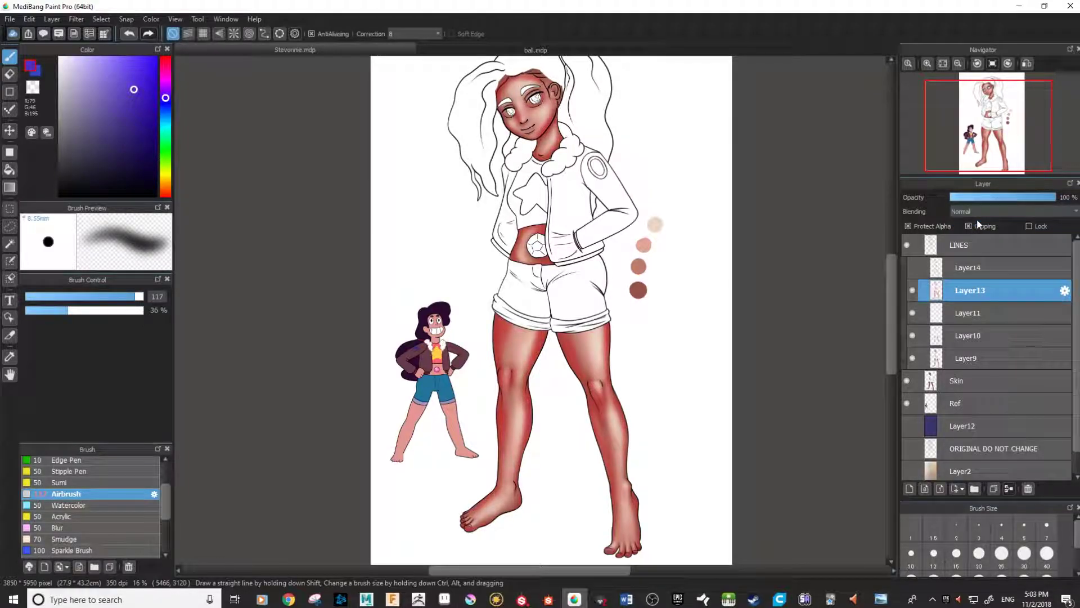
Set the red shading layer to Soft Light at 35% opacity and preview the skin against the dark blue background layer
{"action": "left_click", "coordinate": [978, 213]}
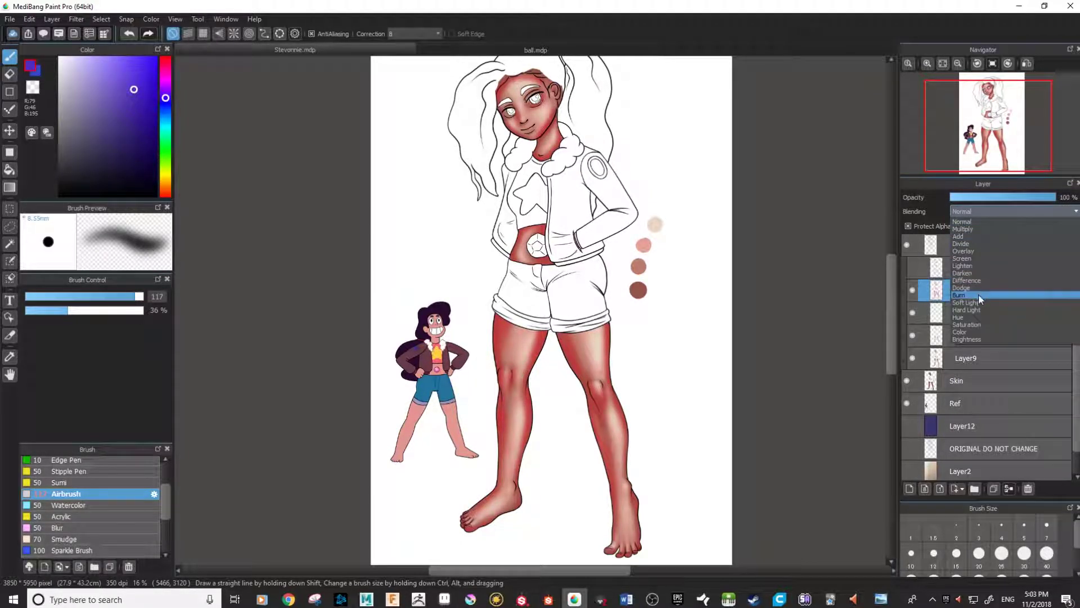
{"action": "left_click", "coordinate": [977, 302]}
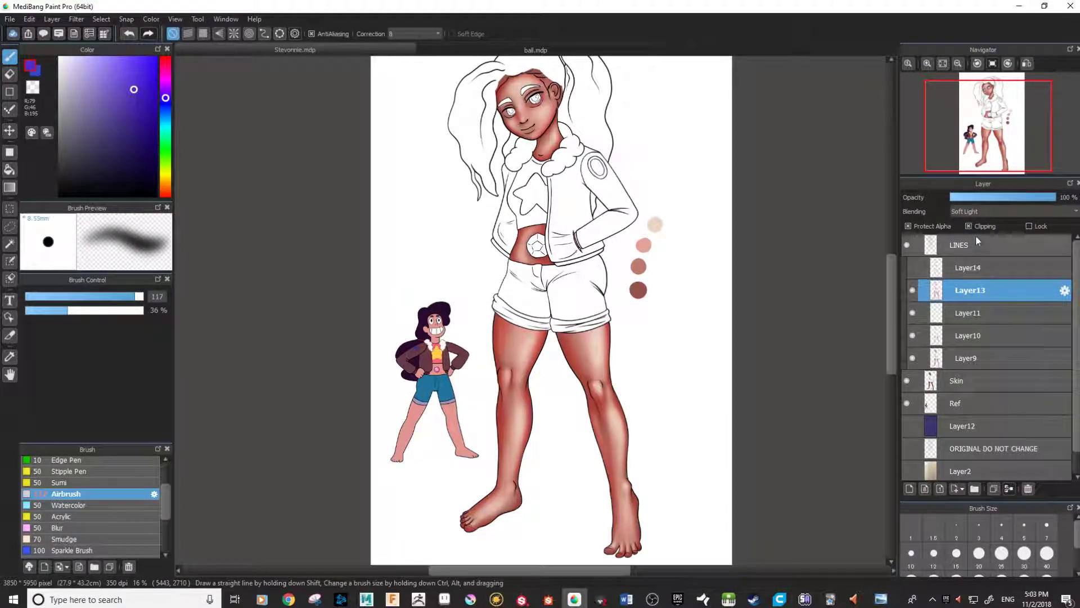
{"action": "mouse_move", "coordinate": [1051, 197]}
{"action": "left_mouse_down"}
{"action": "mouse_move", "coordinate": [945, 201]}
{"action": "mouse_move", "coordinate": [1016, 201]}
{"action": "left_mouse_up"}
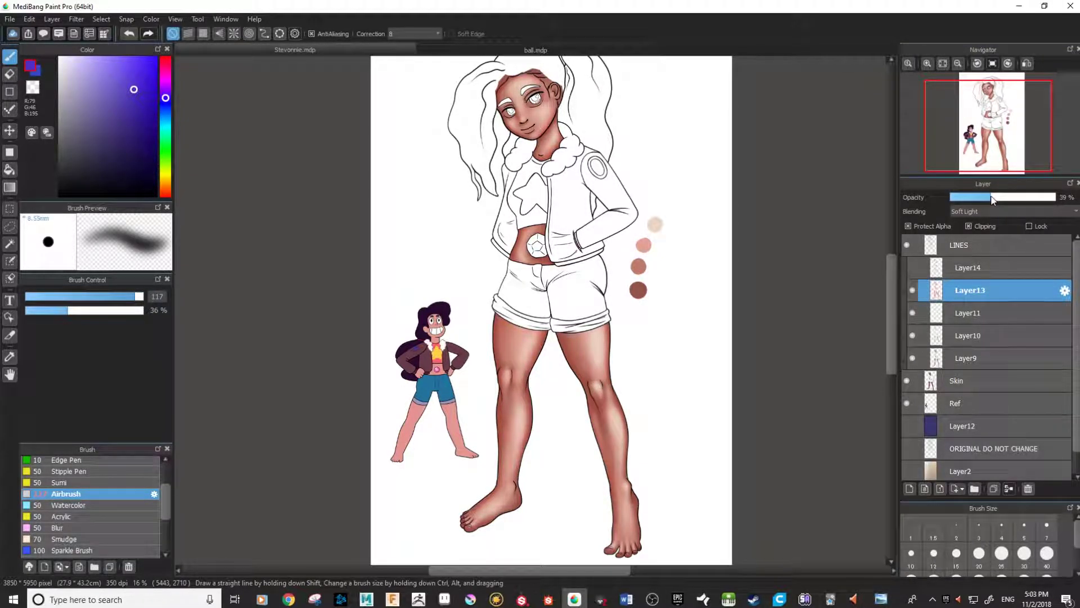
{"action": "left_click_drag", "start_coordinate": [983, 201], "coordinate": [989, 204]}
{"action": "left_click", "coordinate": [906, 425]}
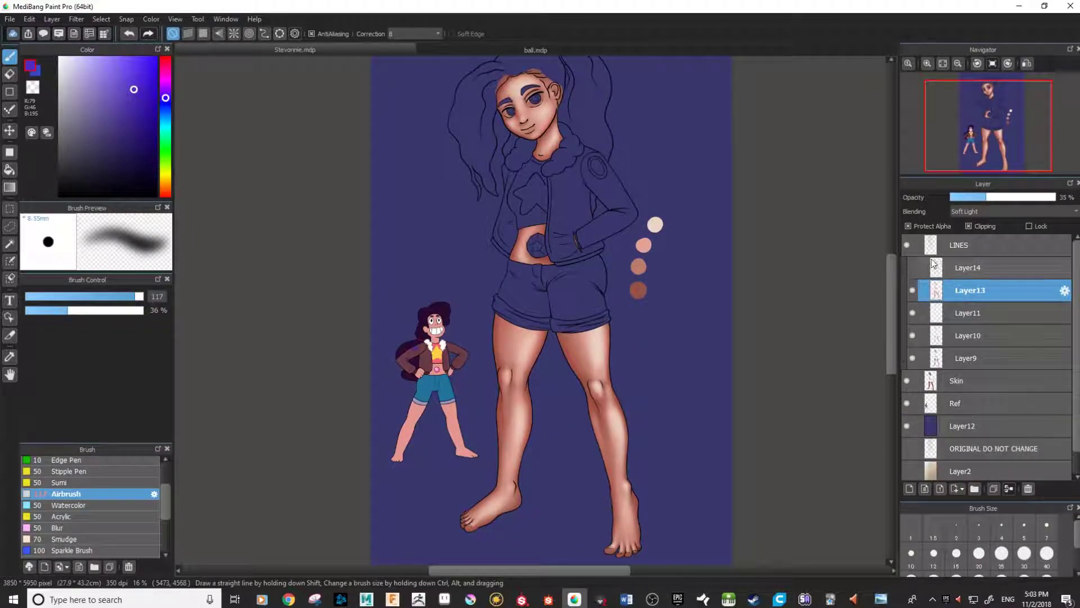
{"action": "left_click", "coordinate": [907, 426]}
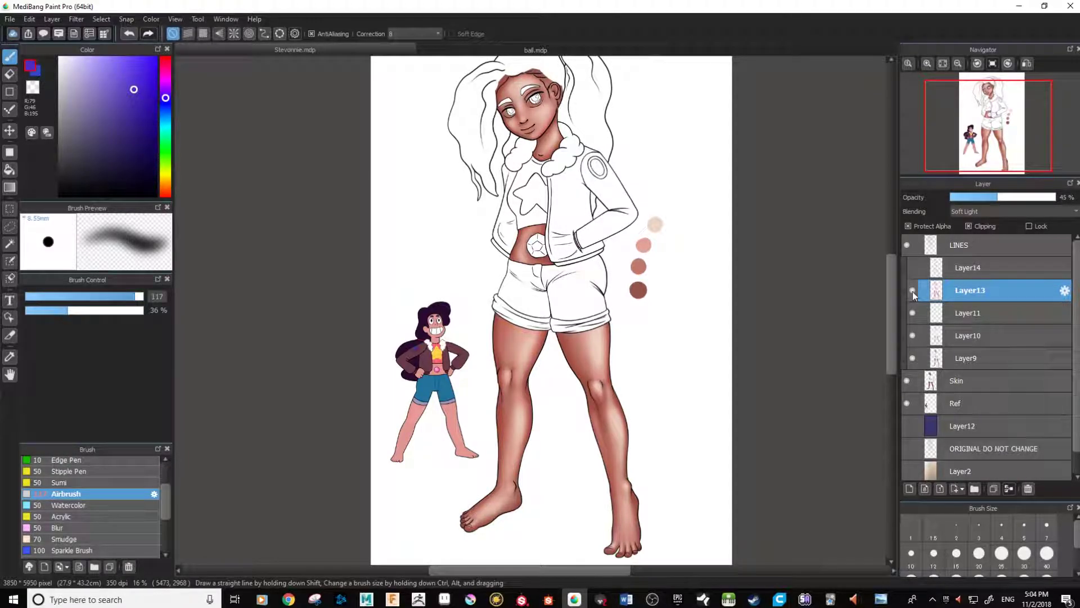
Set the red shading layer's opacity to 44% while checking the legs and upper body
{"action": "scroll", "coordinate": [488, 295], "scroll_direction": "up", "scroll_amount": 2}
{"action": "left_click_drag", "start_coordinate": [596, 270], "coordinate": [583, 353]}
{"action": "left_click_drag", "start_coordinate": [608, 300], "coordinate": [594, 419]}
{"action": "scroll", "coordinate": [593, 419], "scroll_direction": "down", "scroll_amount": 1}
{"action": "left_click_drag", "start_coordinate": [579, 485], "coordinate": [568, 298]}
{"action": "left_click", "coordinate": [997, 201]}
Compare the skin with the red shading layer hidden and shown, checking the legs and upper body
{"action": "left_click", "coordinate": [913, 290]}
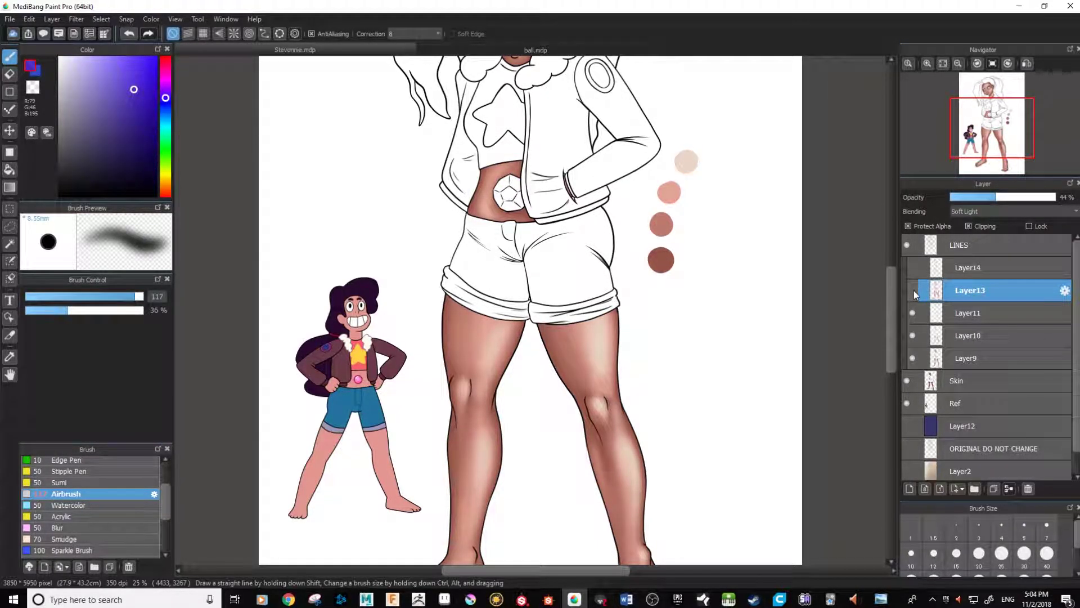
{"action": "left_click", "coordinate": [913, 291]}
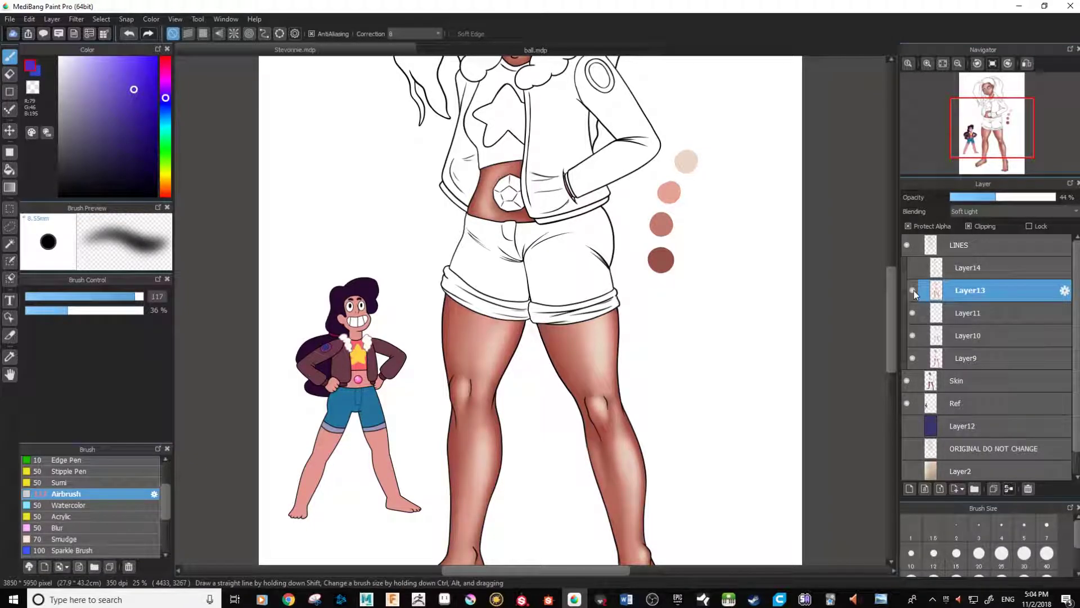
{"action": "left_click", "coordinate": [914, 291]}
{"action": "left_click", "coordinate": [914, 291]}
{"action": "left_click_drag", "start_coordinate": [550, 246], "coordinate": [557, 411]}
{"action": "mouse_move", "coordinate": [554, 303]}
{"action": "left_mouse_down"}
{"action": "mouse_move", "coordinate": [568, 418]}
{"action": "mouse_move", "coordinate": [564, 303]}
{"action": "left_mouse_up"}
{"action": "left_click_drag", "start_coordinate": [564, 422], "coordinate": [555, 259]}
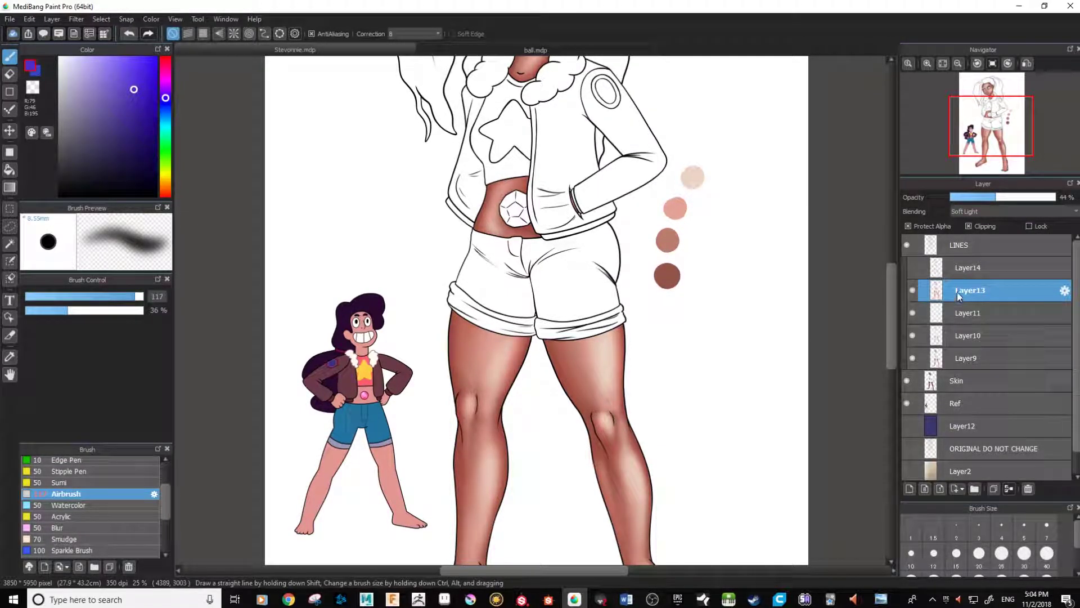
Set the red shading layer's opacity to 33%, keep it shown, and show and select the blue shading layer
{"action": "mouse_move", "coordinate": [996, 197]}
{"action": "left_mouse_down"}
{"action": "mouse_move", "coordinate": [1046, 198]}
{"action": "mouse_move", "coordinate": [980, 204]}
{"action": "left_mouse_up"}
{"action": "left_click_drag", "start_coordinate": [986, 205], "coordinate": [989, 204]}
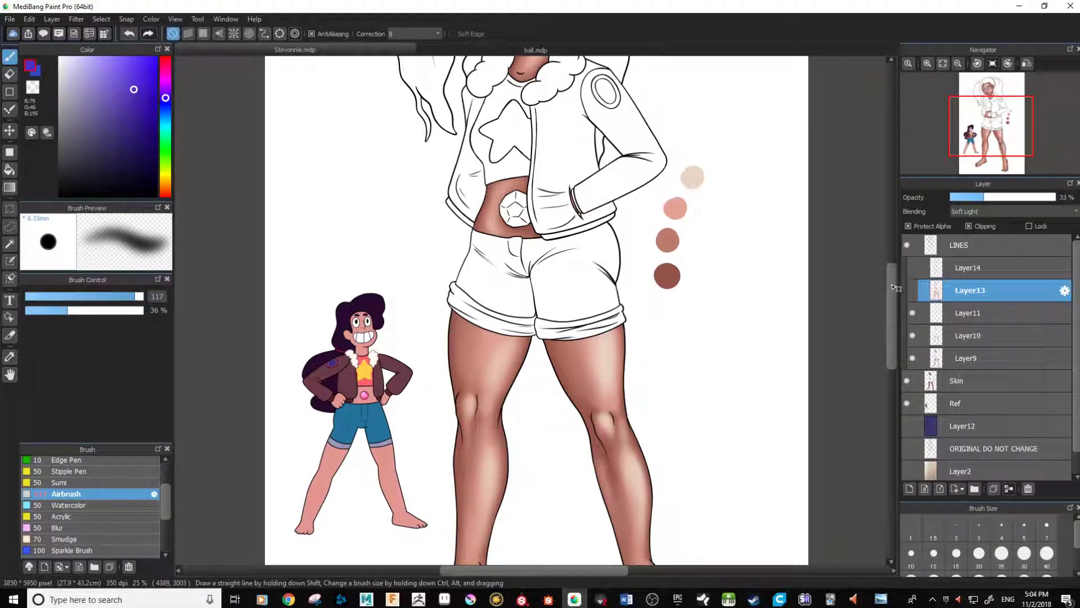
{"action": "left_click", "coordinate": [913, 290]}
{"action": "left_click", "coordinate": [912, 267]}
{"action": "left_click", "coordinate": [980, 270]}
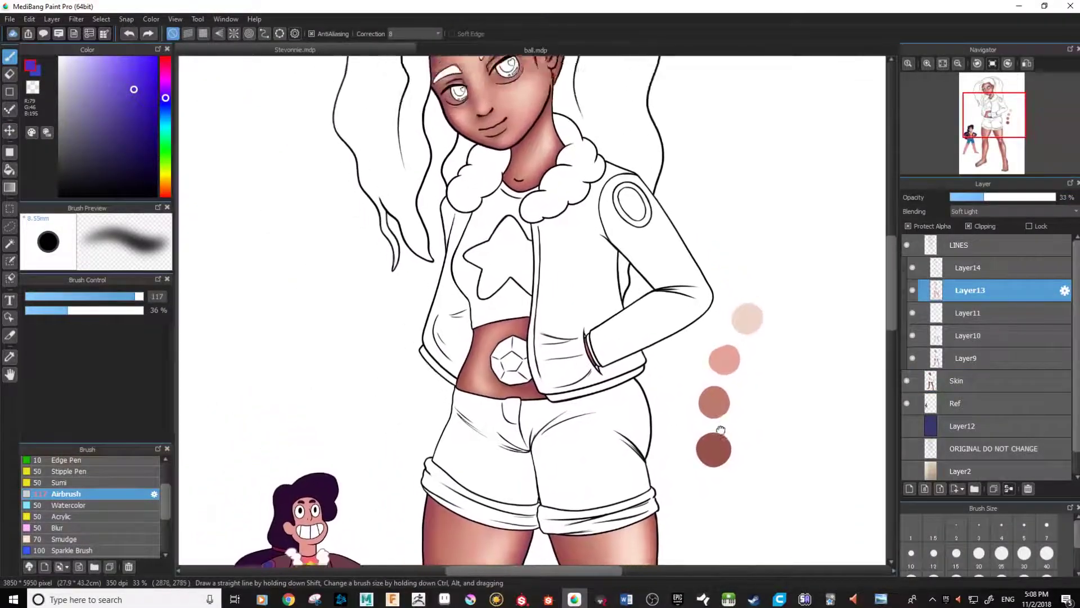
Examine the blended shading on the face, neck and midriff up close, toggling the shading layers to compare their effect
{"action": "left_click_drag", "start_coordinate": [707, 354], "coordinate": [745, 531]}
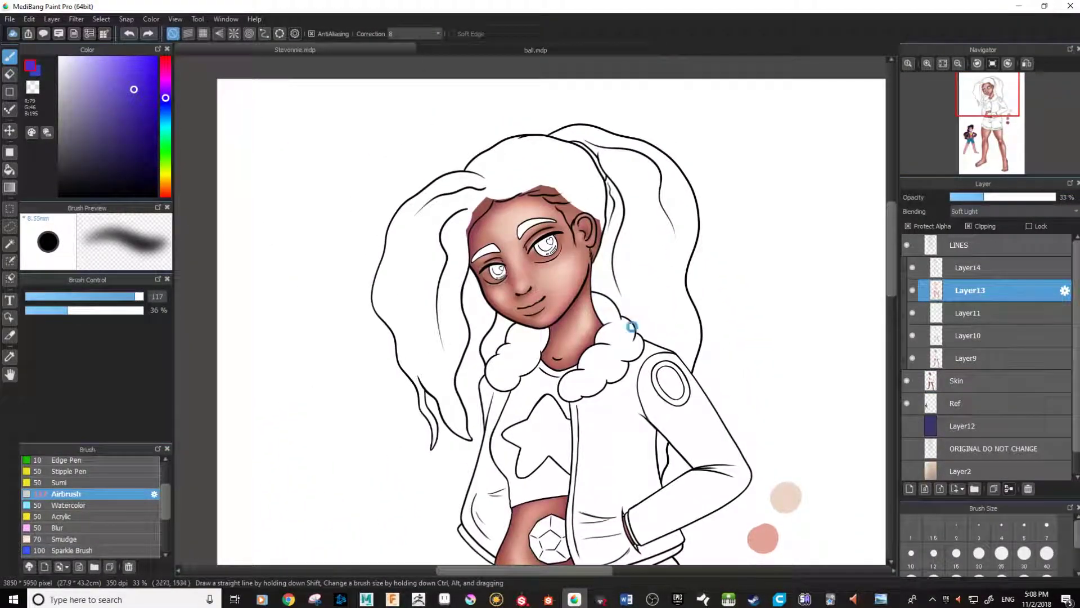
{"action": "scroll", "coordinate": [615, 340], "scroll_direction": "up", "scroll_amount": 2}
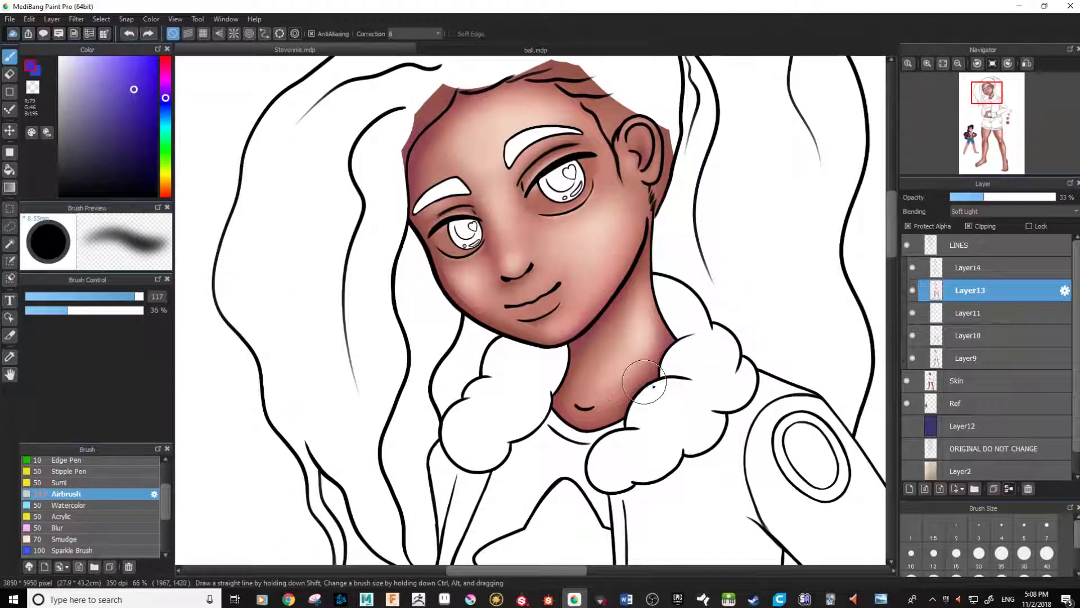
{"action": "scroll", "coordinate": [646, 383], "scroll_direction": "up", "scroll_amount": 2}
{"action": "scroll", "coordinate": [716, 404], "scroll_direction": "down", "scroll_amount": 1}
{"action": "scroll", "coordinate": [718, 408], "scroll_direction": "down", "scroll_amount": 1}
{"action": "scroll", "coordinate": [717, 408], "scroll_direction": "up", "scroll_amount": 1}
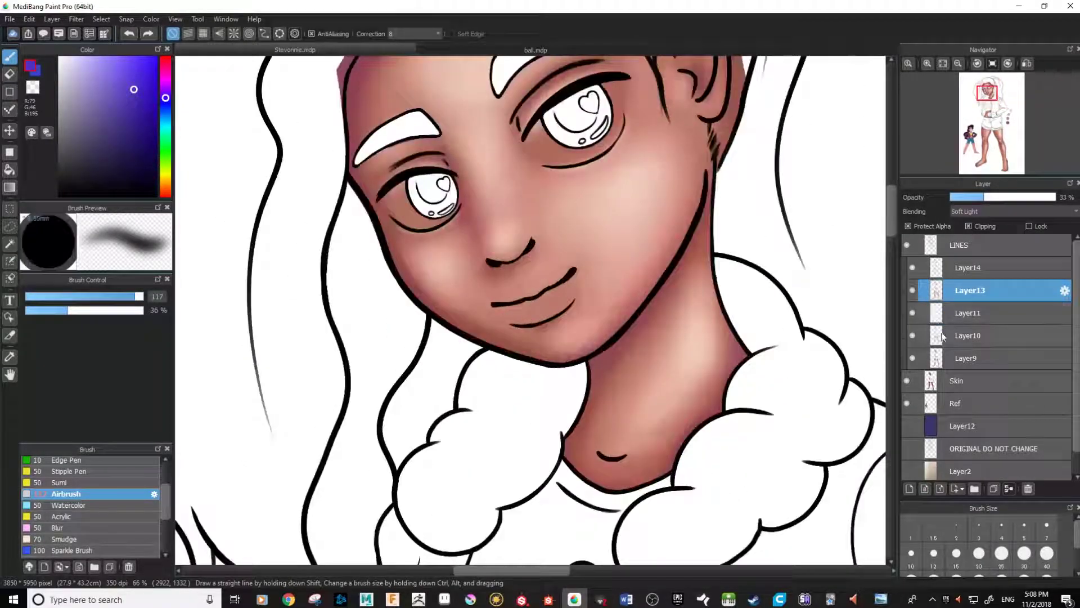
{"action": "left_click", "coordinate": [912, 311]}
{"action": "left_click", "coordinate": [912, 313]}
{"action": "left_click", "coordinate": [912, 291]}
{"action": "left_click", "coordinate": [915, 269]}
{"action": "scroll", "coordinate": [645, 496], "scroll_direction": "down", "scroll_amount": 2}
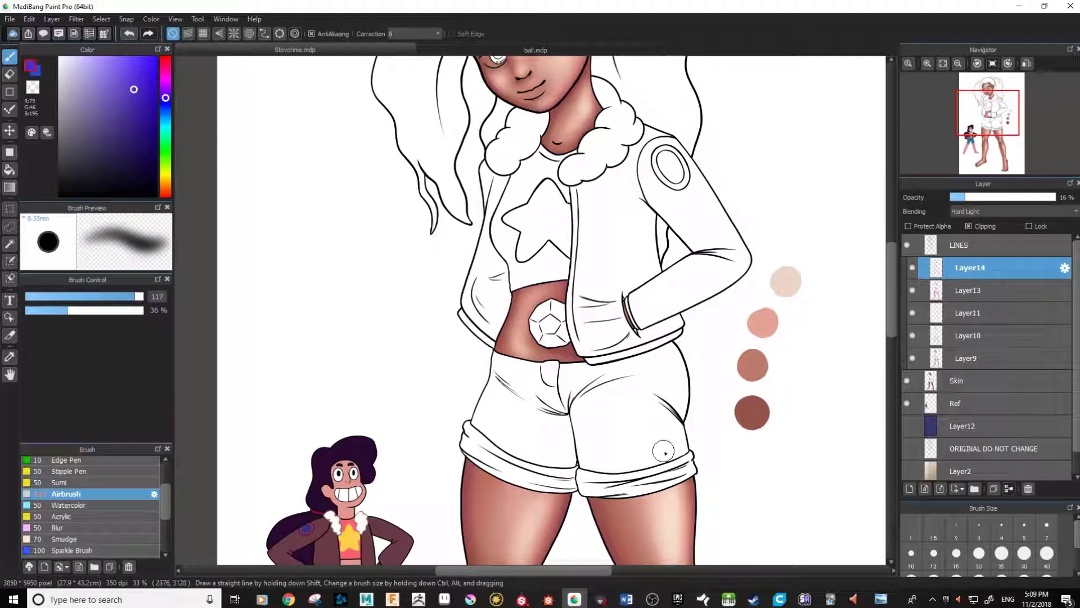
{"action": "mouse_move", "coordinate": [647, 113]}
{"action": "left_mouse_down"}
{"action": "mouse_move", "coordinate": [630, 306]}
{"action": "mouse_move", "coordinate": [678, 378]}
{"action": "left_mouse_up"}
{"action": "scroll", "coordinate": [679, 378], "scroll_direction": "up", "scroll_amount": 5}
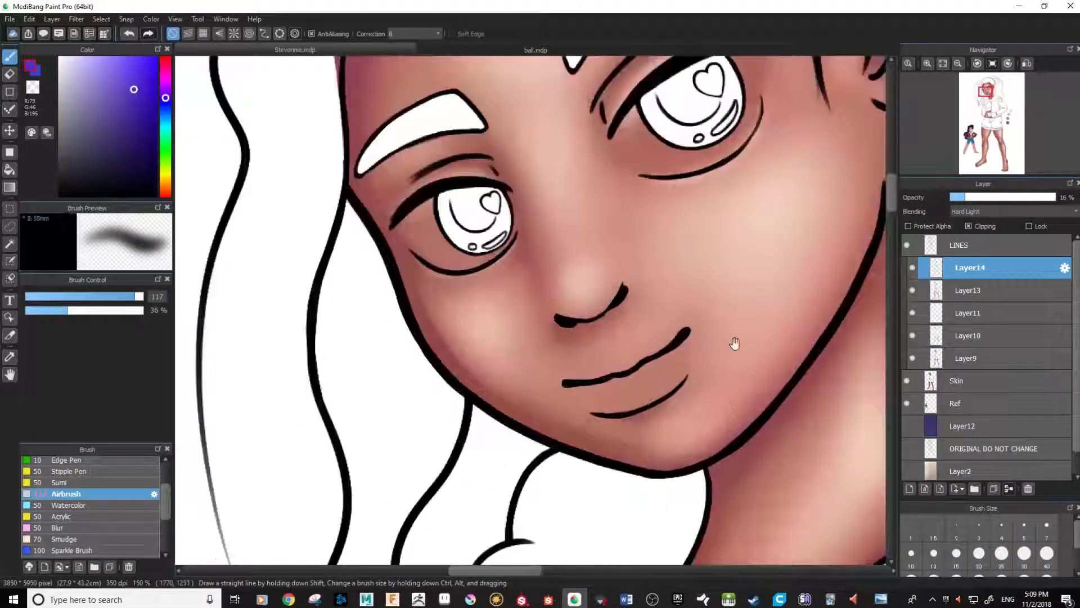
{"action": "left_click_drag", "start_coordinate": [735, 342], "coordinate": [687, 393]}
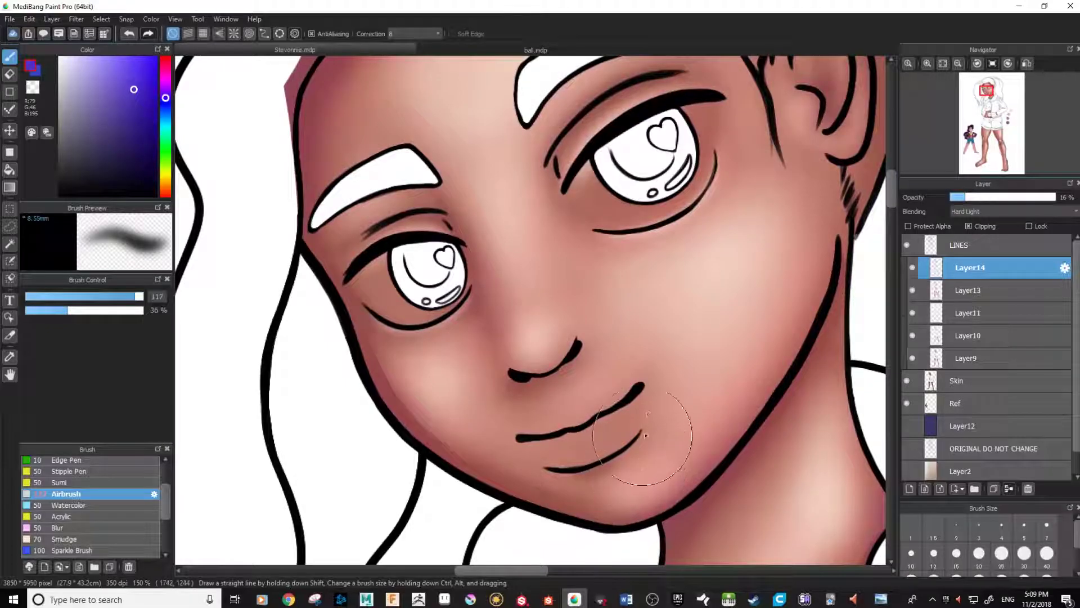
{"action": "left_click_drag", "start_coordinate": [667, 332], "coordinate": [630, 473]}
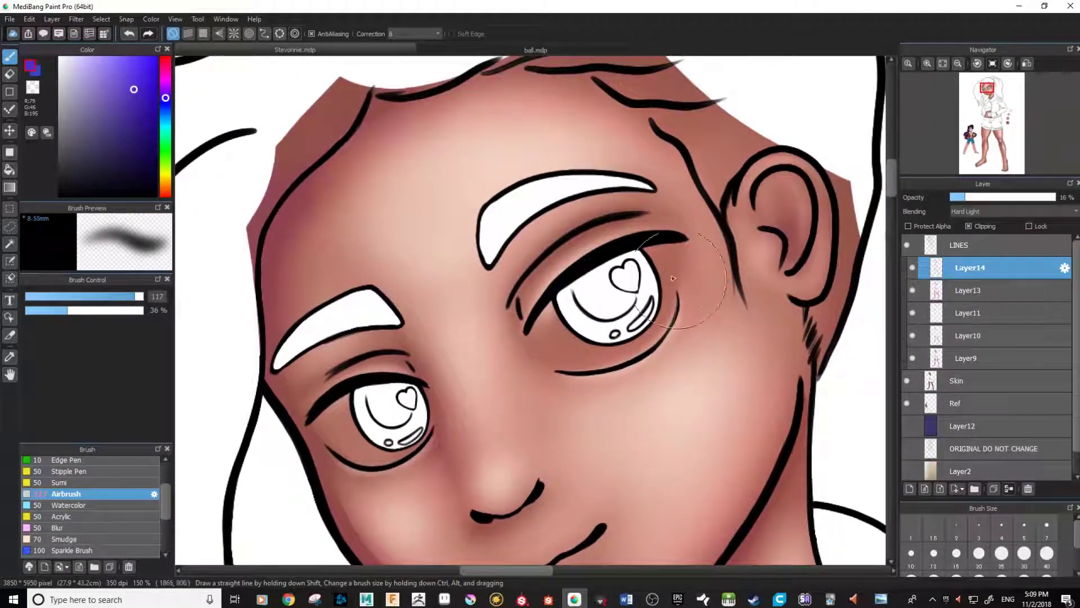
Review the blended skin shading on the eyes, cheeks and forehead, and compare it across the whole upper body and legs
{"action": "left_click_drag", "start_coordinate": [673, 445], "coordinate": [668, 321]}
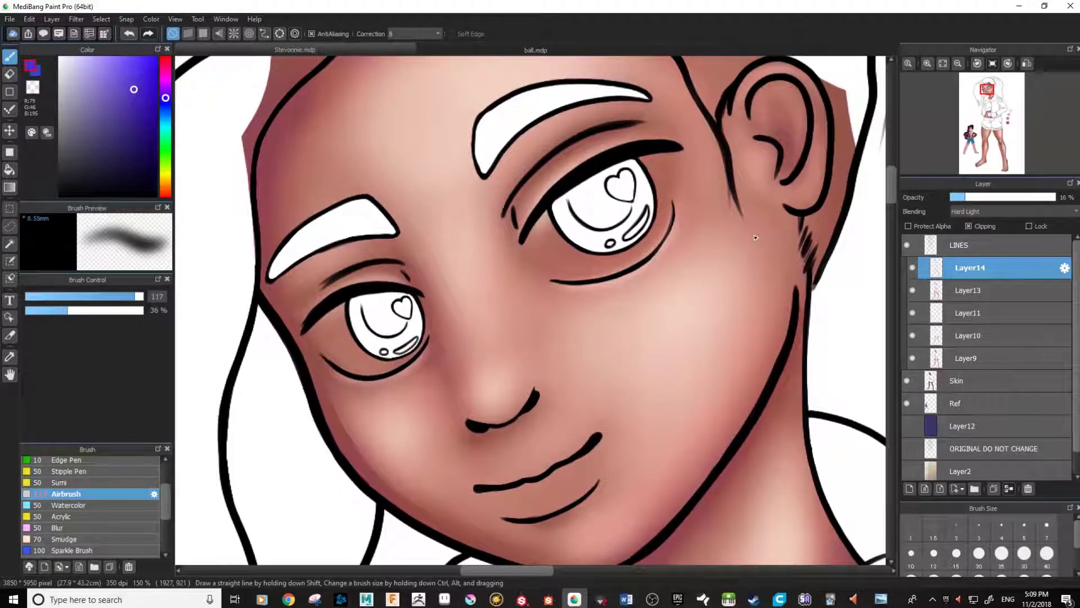
{"action": "key", "text": "ctrl+minus"}
{"action": "key", "text": "ctrl+minus"}
{"action": "key", "text": "ctrl+minus"}
{"action": "left_click_drag", "start_coordinate": [664, 463], "coordinate": [705, 505]}
{"action": "key", "text": "ctrl+plus"}
{"action": "key", "text": "ctrl+plus"}
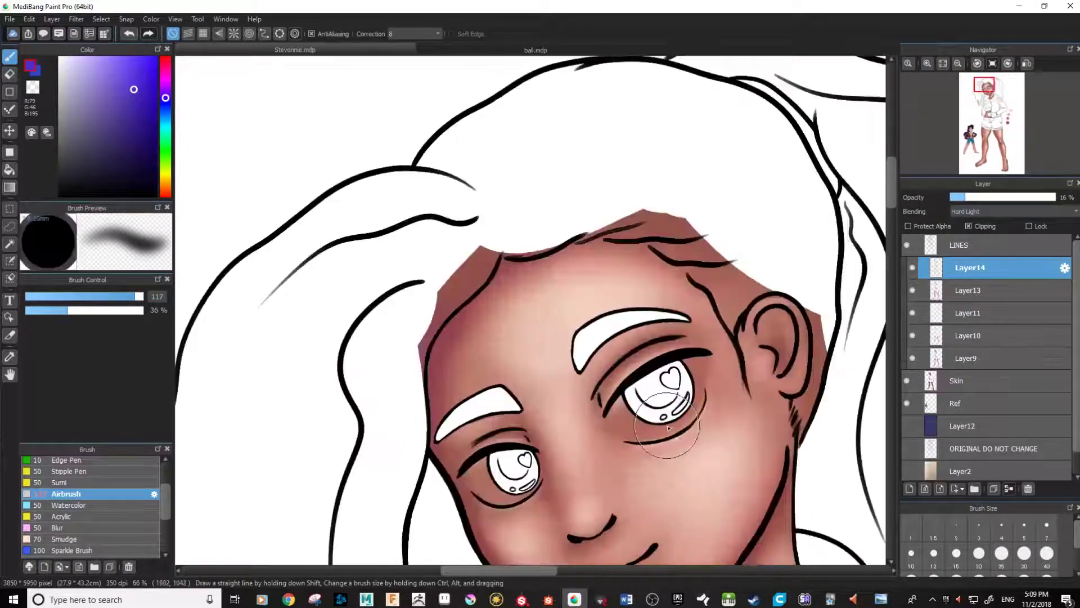
{"action": "mouse_move", "coordinate": [705, 456]}
{"action": "left_mouse_down"}
{"action": "mouse_move", "coordinate": [668, 362]}
{"action": "mouse_move", "coordinate": [626, 326]}
{"action": "left_mouse_up"}
{"action": "key", "text": "ctrl+plus"}
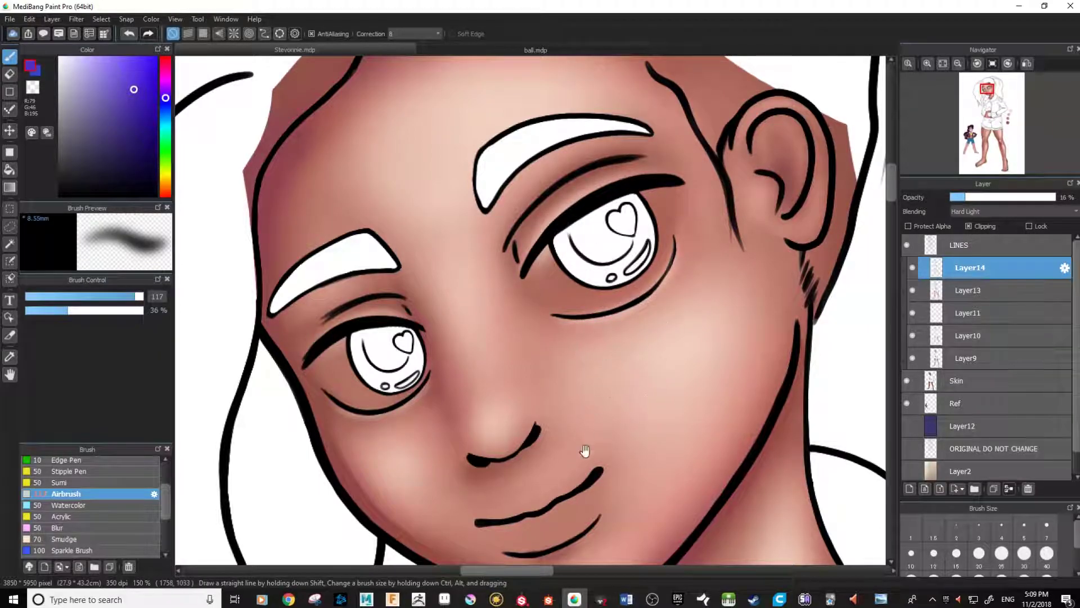
{"action": "left_click_drag", "start_coordinate": [577, 462], "coordinate": [591, 386]}
{"action": "left_click_drag", "start_coordinate": [496, 175], "coordinate": [634, 420]}
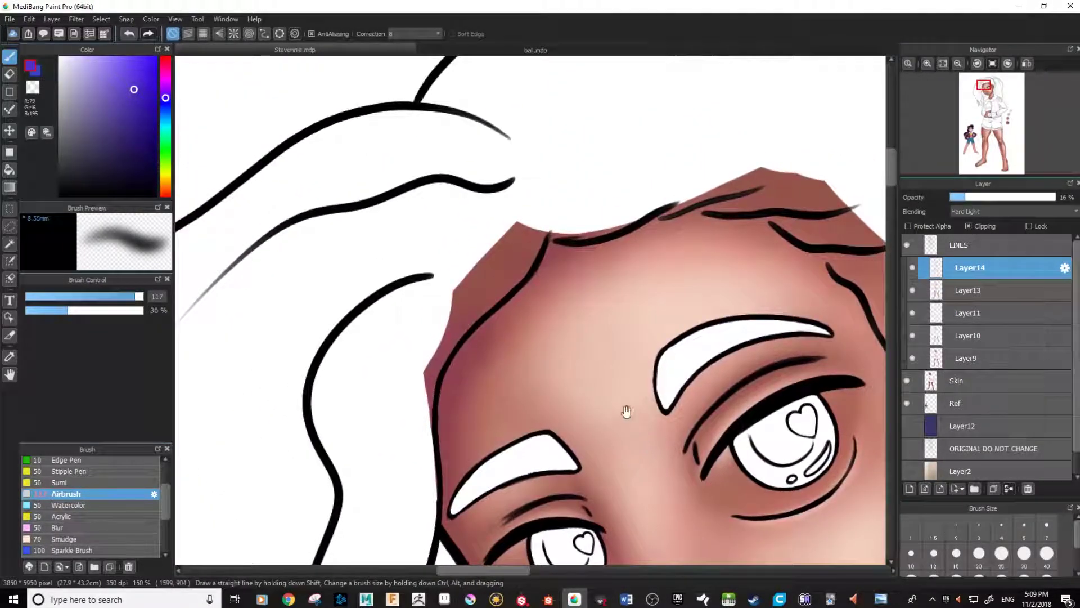
{"action": "left_click_drag", "start_coordinate": [561, 387], "coordinate": [639, 422]}
{"action": "key", "text": "ctrl+minus"}
{"action": "key", "text": "ctrl+minus"}
{"action": "key", "text": "ctrl+minus"}
{"action": "left_click_drag", "start_coordinate": [710, 485], "coordinate": [630, 173]}
{"action": "left_click_drag", "start_coordinate": [653, 474], "coordinate": [646, 347]}
{"action": "left_click_drag", "start_coordinate": [652, 446], "coordinate": [641, 281]}
{"action": "left_click_drag", "start_coordinate": [656, 483], "coordinate": [630, 450]}
{"action": "left_click_drag", "start_coordinate": [644, 273], "coordinate": [627, 456]}
{"action": "left_click_drag", "start_coordinate": [637, 230], "coordinate": [624, 490]}
{"action": "left_click_drag", "start_coordinate": [667, 262], "coordinate": [651, 410]}
{"action": "key", "text": "ctrl+minus"}
{"action": "key", "text": "ctrl+minus"}
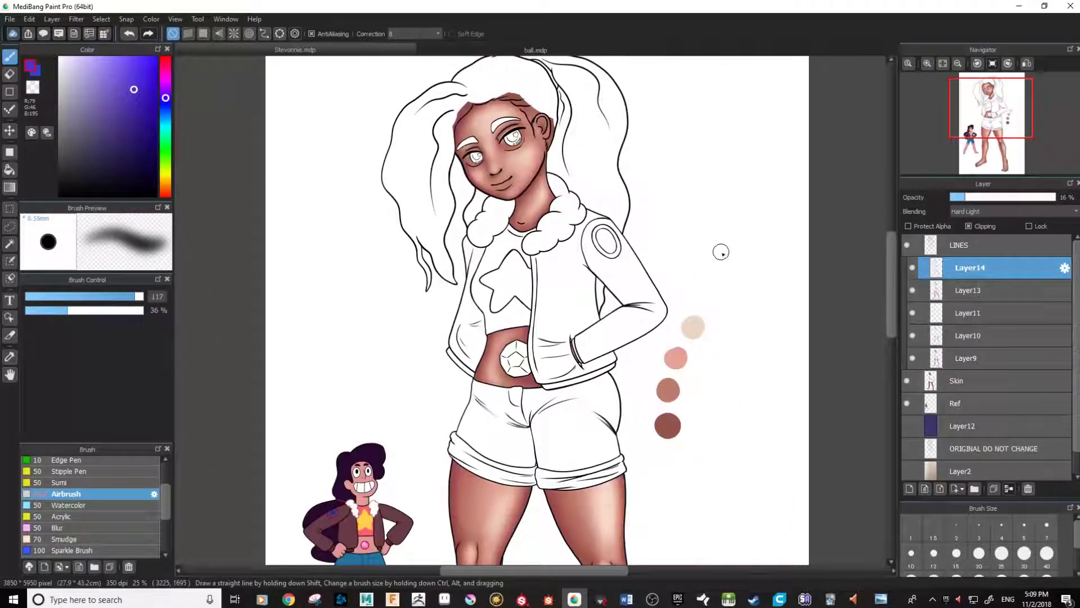
{"action": "scroll", "coordinate": [721, 252], "scroll_direction": "up", "scroll_amount": 2}
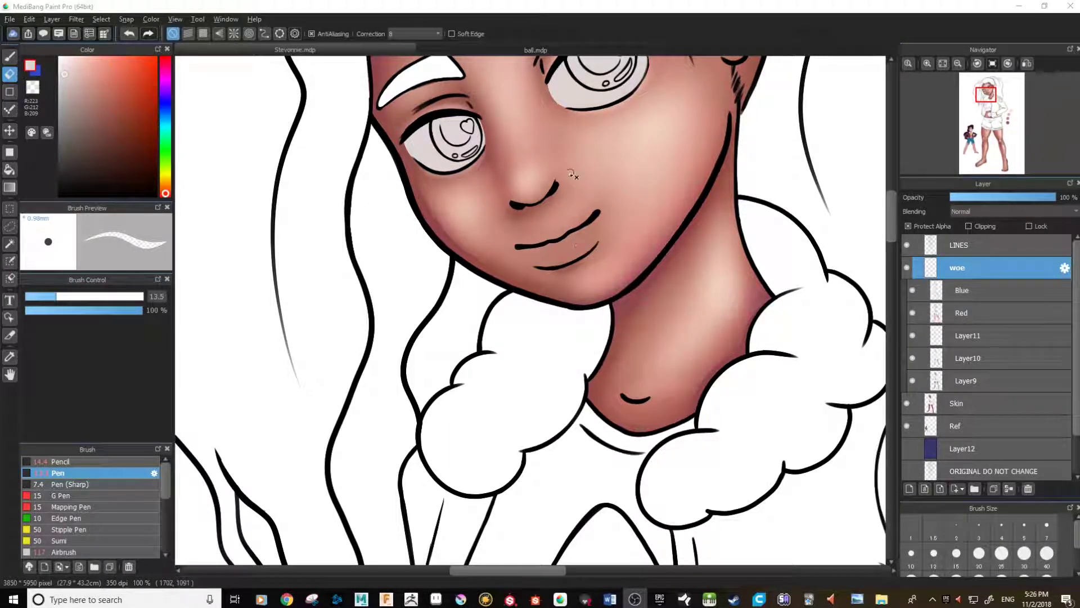
Inspect the filled eye whites of both eyes against the surrounding skin shading up close
{"action": "left_click", "coordinate": [715, 39]}
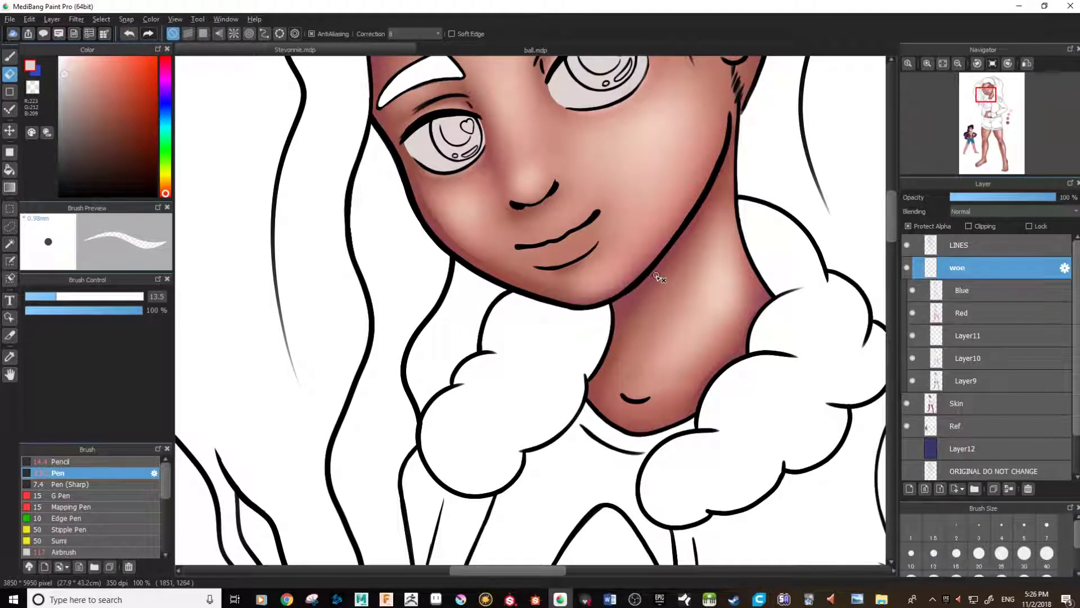
{"action": "key", "text": "ctrl+plus"}
{"action": "key", "text": "ctrl+plus"}
{"action": "left_click_drag", "start_coordinate": [650, 240], "coordinate": [649, 367]}
{"action": "left_click_drag", "start_coordinate": [627, 207], "coordinate": [636, 366]}
{"action": "left_click_drag", "start_coordinate": [687, 186], "coordinate": [674, 298]}
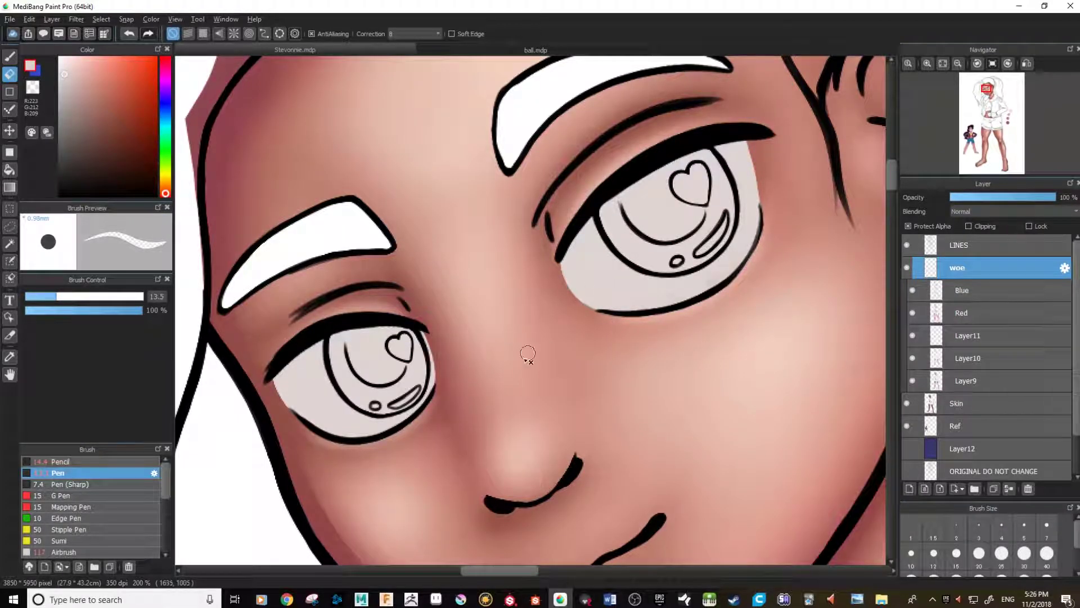
{"action": "left_click_drag", "start_coordinate": [585, 284], "coordinate": [641, 252]}
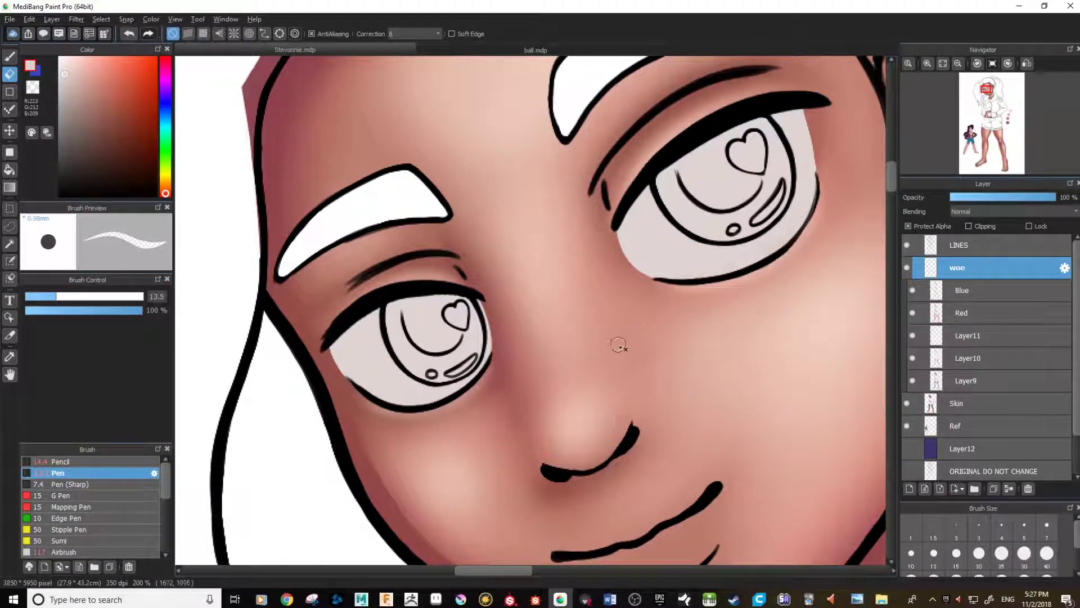
{"action": "left_click_drag", "start_coordinate": [667, 344], "coordinate": [593, 422]}
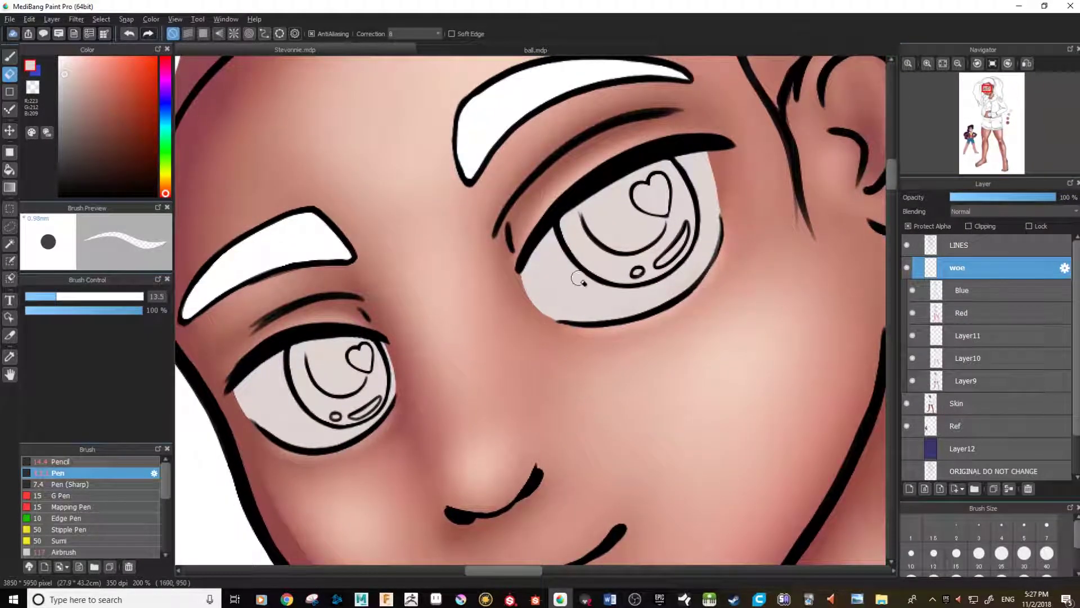
{"action": "mouse_move", "coordinate": [641, 362]}
{"action": "left_mouse_down"}
{"action": "mouse_move", "coordinate": [758, 316]}
{"action": "mouse_move", "coordinate": [666, 348]}
{"action": "left_mouse_up"}
{"action": "key", "text": "ctrl+plus"}
{"action": "left_click_drag", "start_coordinate": [614, 372], "coordinate": [555, 355]}
Sample the skin tone beneath the eye and shift it to a pale, desaturated grey-pink (RGB 216, 205, 203), comparing it with both eye whites
{"action": "key", "text": "b"}
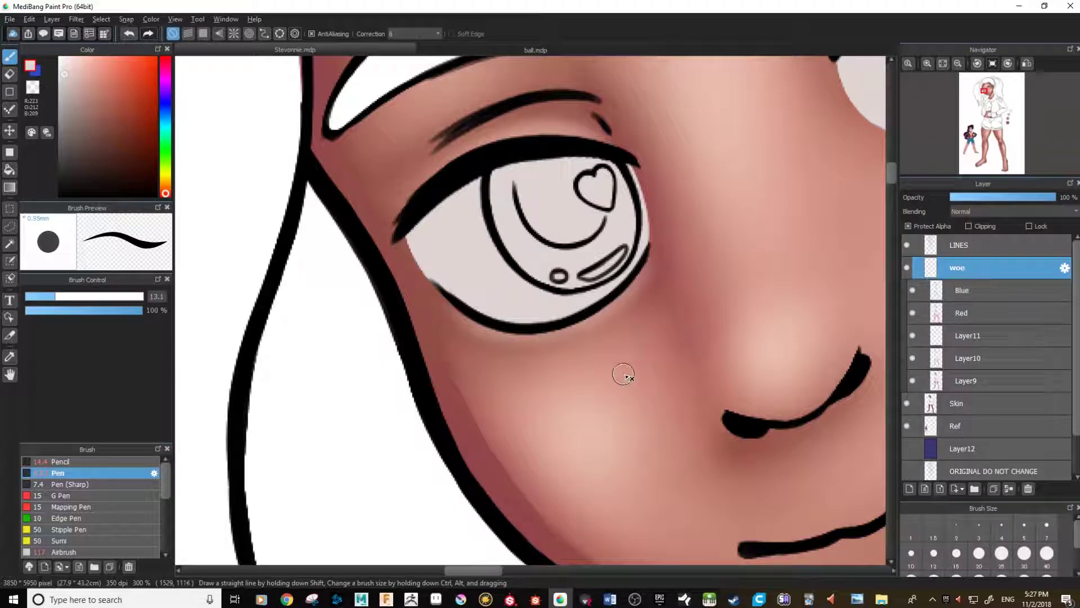
{"action": "left_click", "coordinate": [645, 363], "text": "alt"}
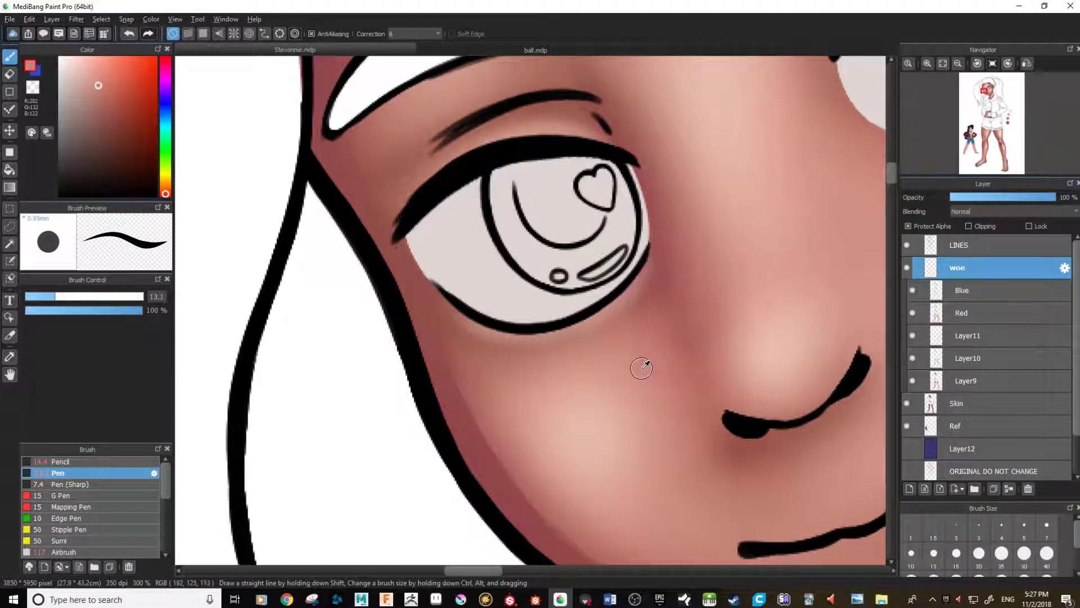
{"action": "left_click_drag", "start_coordinate": [96, 86], "coordinate": [72, 73]}
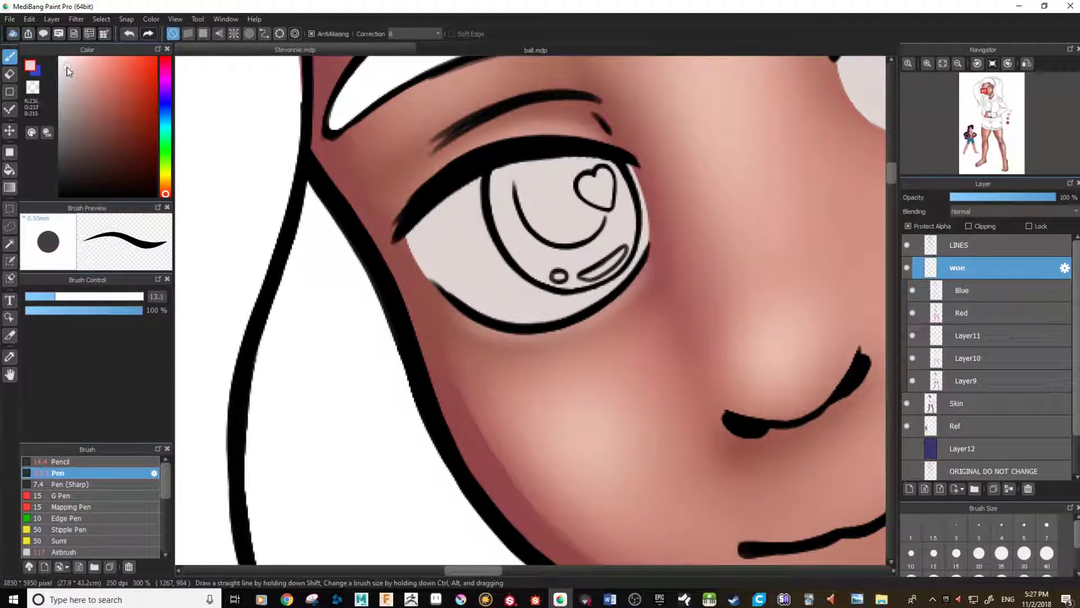
{"action": "left_click", "coordinate": [64, 77]}
{"action": "left_click_drag", "start_coordinate": [665, 374], "coordinate": [622, 403]}
{"action": "mouse_move", "coordinate": [622, 338]}
{"action": "left_mouse_down"}
{"action": "mouse_move", "coordinate": [608, 400]}
{"action": "mouse_move", "coordinate": [588, 415]}
{"action": "left_mouse_up"}
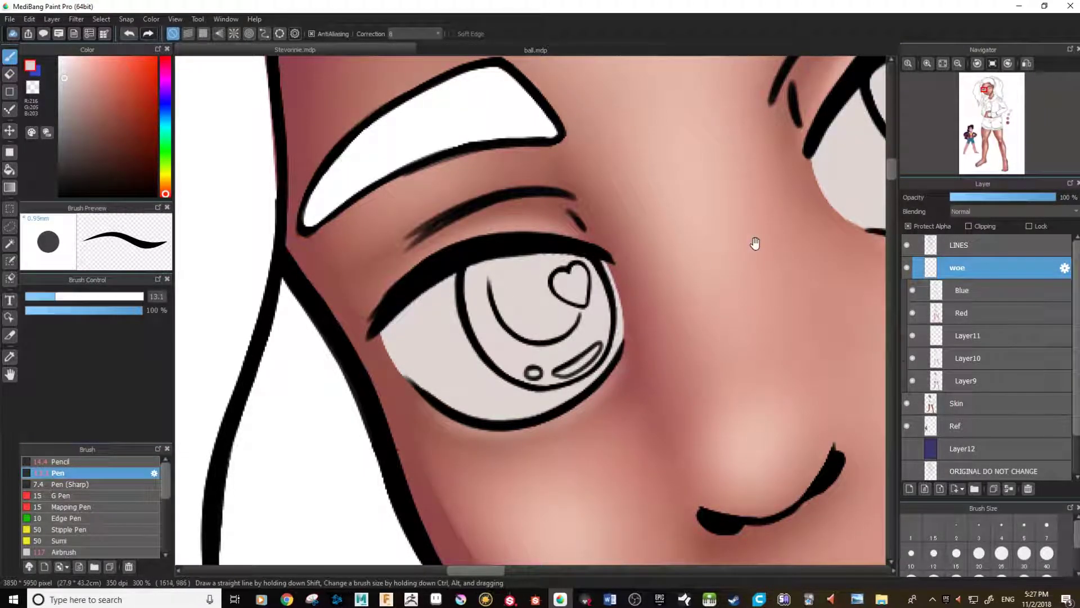
{"action": "left_click_drag", "start_coordinate": [772, 228], "coordinate": [465, 429]}
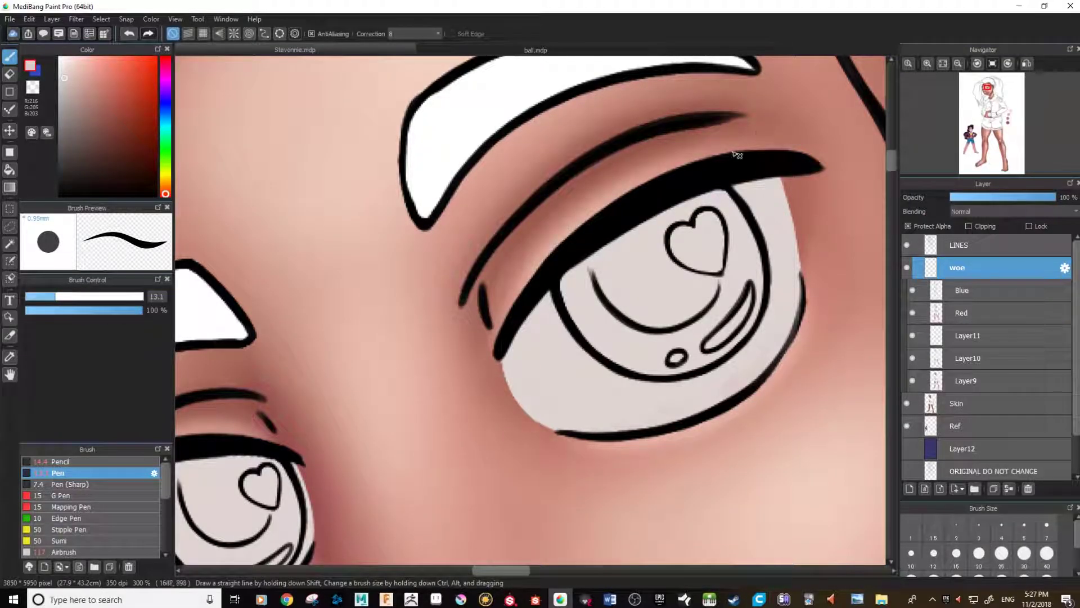
{"action": "left_click_drag", "start_coordinate": [588, 346], "coordinate": [553, 366]}
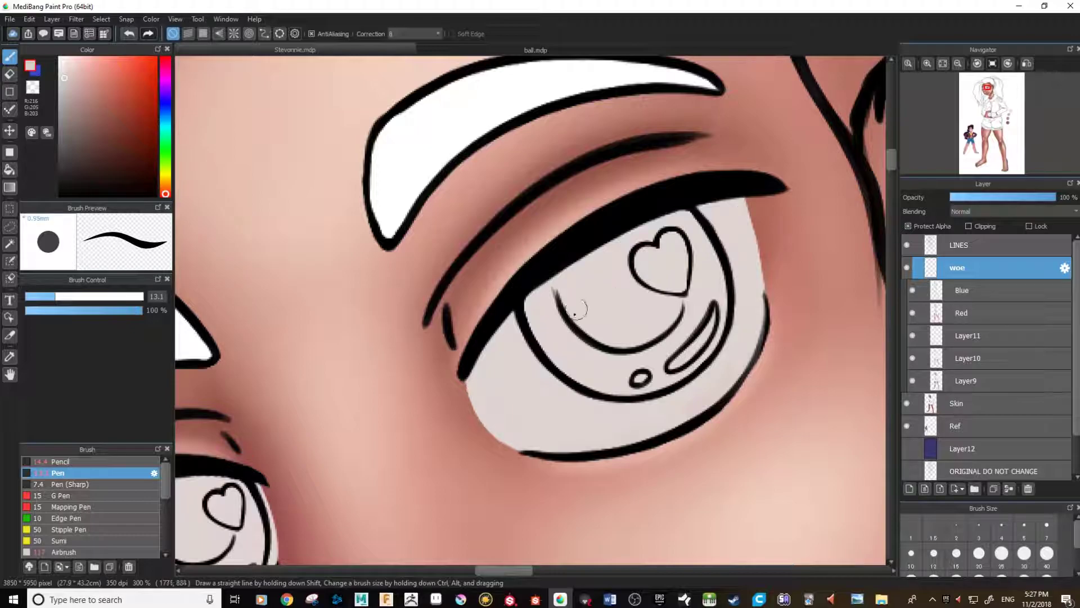
{"action": "left_click_drag", "start_coordinate": [520, 370], "coordinate": [512, 387]}
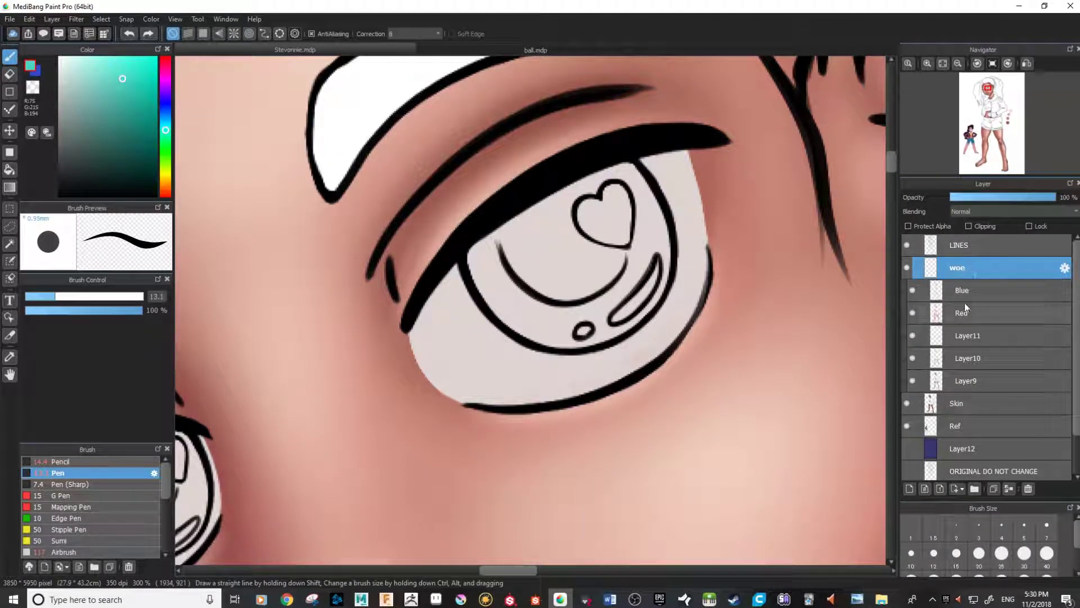
Add a new layer clipped to the eye-white layer "woe" and set the brush colour to dark grey (RGB 65)
{"action": "left_click", "coordinate": [910, 489]}
{"action": "mouse_move", "coordinate": [77, 158]}
{"action": "left_mouse_down"}
{"action": "mouse_move", "coordinate": [51, 187]}
{"action": "mouse_move", "coordinate": [50, 154]}
{"action": "left_mouse_up"}
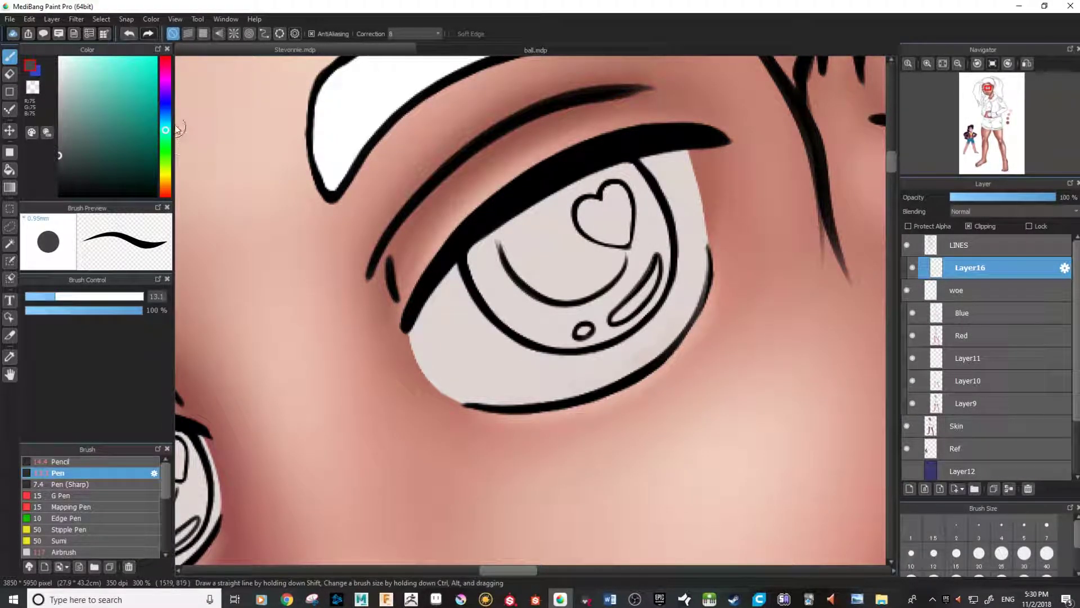
{"action": "left_click_drag", "start_coordinate": [167, 129], "coordinate": [166, 113]}
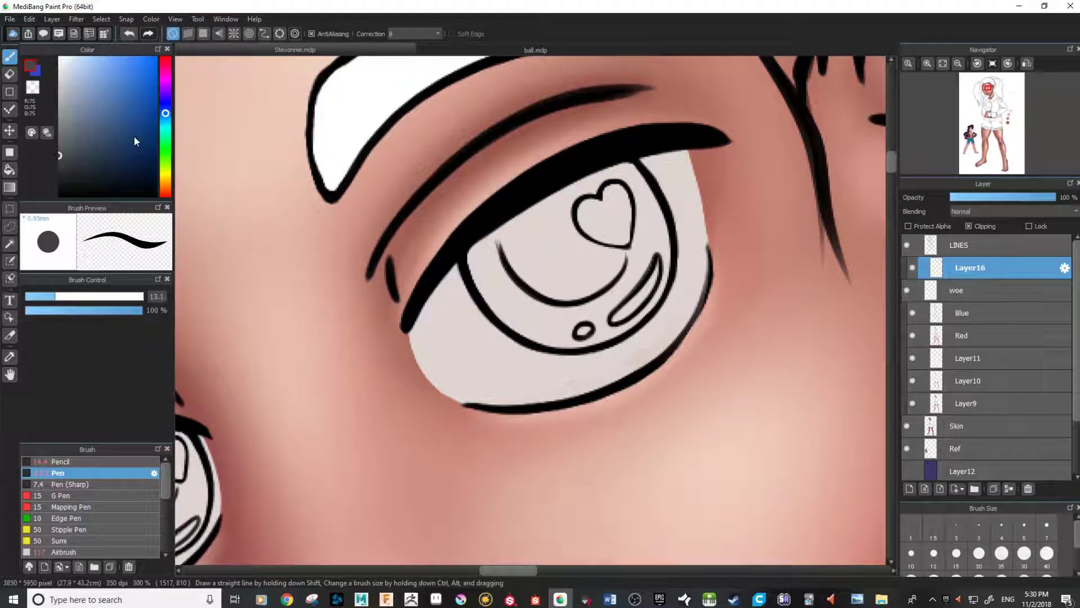
{"action": "mouse_move", "coordinate": [47, 150]}
{"action": "left_mouse_down"}
{"action": "mouse_move", "coordinate": [49, 133]}
{"action": "mouse_move", "coordinate": [48, 153]}
{"action": "left_mouse_up"}
{"action": "left_click_drag", "start_coordinate": [49, 158], "coordinate": [50, 160]}
Paint the upper band of the iris dark grey beneath the upper lash line with the Pen
{"action": "scroll", "coordinate": [626, 284], "scroll_direction": "up", "scroll_amount": 2}
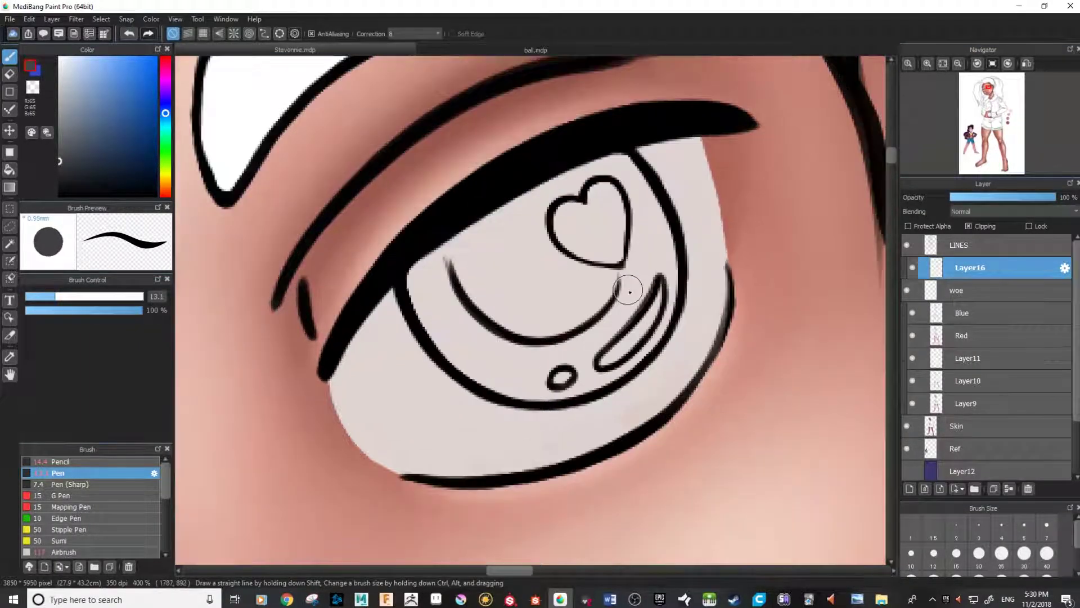
{"action": "mouse_move", "coordinate": [607, 187]}
{"action": "left_mouse_down"}
{"action": "mouse_move", "coordinate": [645, 205]}
{"action": "mouse_move", "coordinate": [643, 188]}
{"action": "mouse_move", "coordinate": [606, 186]}
{"action": "mouse_move", "coordinate": [594, 171]}
{"action": "mouse_move", "coordinate": [608, 179]}
{"action": "mouse_move", "coordinate": [573, 196]}
{"action": "mouse_move", "coordinate": [580, 189]}
{"action": "mouse_move", "coordinate": [560, 178]}
{"action": "mouse_move", "coordinate": [543, 217]}
{"action": "mouse_move", "coordinate": [526, 211]}
{"action": "mouse_move", "coordinate": [577, 175]}
{"action": "mouse_move", "coordinate": [498, 221]}
{"action": "mouse_move", "coordinate": [516, 239]}
{"action": "mouse_move", "coordinate": [508, 246]}
{"action": "mouse_move", "coordinate": [519, 236]}
{"action": "mouse_move", "coordinate": [489, 254]}
{"action": "mouse_move", "coordinate": [465, 248]}
{"action": "mouse_move", "coordinate": [419, 291]}
{"action": "left_mouse_up"}
{"action": "key", "text": "Right"}
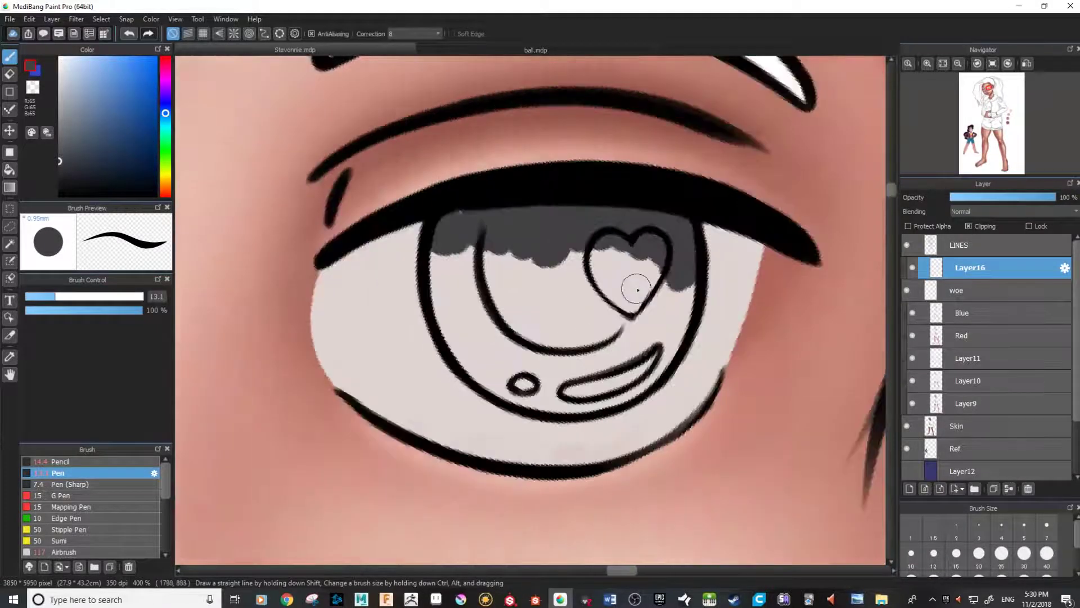
{"action": "mouse_move", "coordinate": [674, 248]}
{"action": "left_mouse_down"}
{"action": "mouse_move", "coordinate": [677, 232]}
{"action": "mouse_move", "coordinate": [621, 262]}
{"action": "mouse_move", "coordinate": [554, 227]}
{"action": "mouse_move", "coordinate": [485, 238]}
{"action": "mouse_move", "coordinate": [451, 229]}
{"action": "mouse_move", "coordinate": [436, 258]}
{"action": "mouse_move", "coordinate": [488, 241]}
{"action": "mouse_move", "coordinate": [509, 267]}
{"action": "left_mouse_up"}
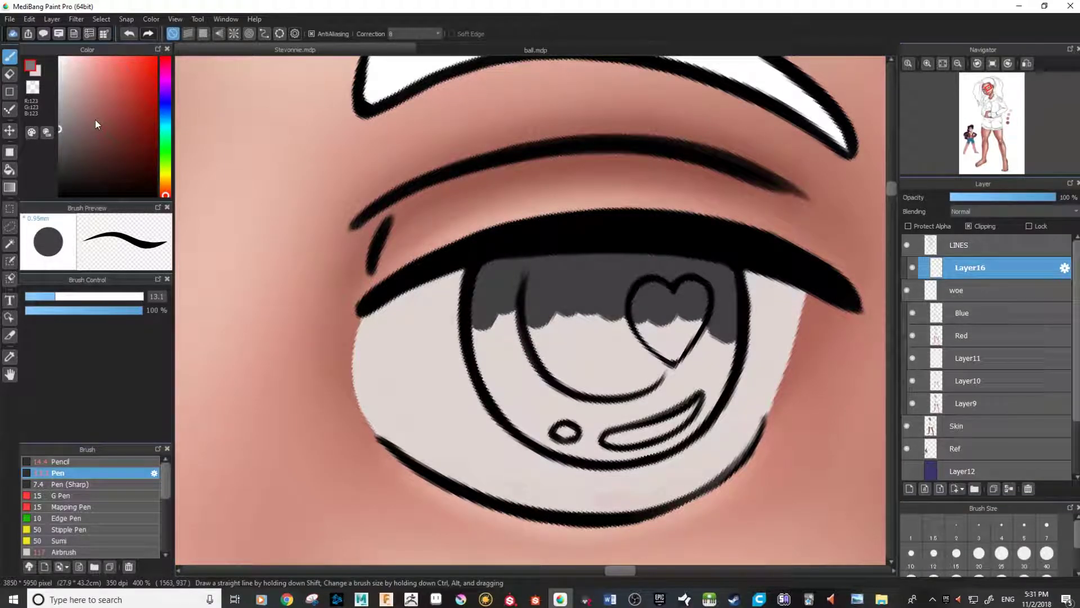
Paint the middle band of the iris in mid grey (RGB 123), directly beneath the dark band
{"action": "mouse_move", "coordinate": [731, 352]}
{"action": "left_mouse_down"}
{"action": "mouse_move", "coordinate": [695, 361]}
{"action": "mouse_move", "coordinate": [686, 336]}
{"action": "mouse_move", "coordinate": [669, 331]}
{"action": "mouse_move", "coordinate": [646, 355]}
{"action": "mouse_move", "coordinate": [653, 333]}
{"action": "mouse_move", "coordinate": [675, 327]}
{"action": "mouse_move", "coordinate": [630, 359]}
{"action": "mouse_move", "coordinate": [615, 331]}
{"action": "mouse_move", "coordinate": [578, 346]}
{"action": "mouse_move", "coordinate": [554, 320]}
{"action": "mouse_move", "coordinate": [536, 353]}
{"action": "mouse_move", "coordinate": [525, 322]}
{"action": "mouse_move", "coordinate": [501, 351]}
{"action": "mouse_move", "coordinate": [491, 332]}
{"action": "mouse_move", "coordinate": [486, 363]}
{"action": "mouse_move", "coordinate": [481, 345]}
{"action": "mouse_move", "coordinate": [489, 377]}
{"action": "mouse_move", "coordinate": [561, 358]}
{"action": "mouse_move", "coordinate": [727, 378]}
{"action": "left_mouse_up"}
{"action": "left_click_drag", "start_coordinate": [585, 323], "coordinate": [833, 315]}
{"action": "mouse_move", "coordinate": [451, 365]}
{"action": "left_mouse_down"}
{"action": "mouse_move", "coordinate": [735, 363]}
{"action": "mouse_move", "coordinate": [749, 379]}
{"action": "left_mouse_up"}
{"action": "mouse_move", "coordinate": [583, 360]}
{"action": "left_mouse_down"}
{"action": "mouse_move", "coordinate": [549, 328]}
{"action": "mouse_move", "coordinate": [511, 333]}
{"action": "mouse_move", "coordinate": [511, 304]}
{"action": "mouse_move", "coordinate": [465, 321]}
{"action": "mouse_move", "coordinate": [475, 286]}
{"action": "mouse_move", "coordinate": [485, 298]}
{"action": "mouse_move", "coordinate": [459, 315]}
{"action": "mouse_move", "coordinate": [455, 286]}
{"action": "mouse_move", "coordinate": [414, 303]}
{"action": "mouse_move", "coordinate": [419, 275]}
{"action": "mouse_move", "coordinate": [461, 280]}
{"action": "left_mouse_up"}
{"action": "left_click_drag", "start_coordinate": [670, 410], "coordinate": [507, 399]}
{"action": "mouse_move", "coordinate": [703, 386]}
{"action": "left_mouse_down"}
{"action": "mouse_move", "coordinate": [384, 364]}
{"action": "mouse_move", "coordinate": [602, 381]}
{"action": "mouse_move", "coordinate": [593, 380]}
{"action": "left_mouse_up"}
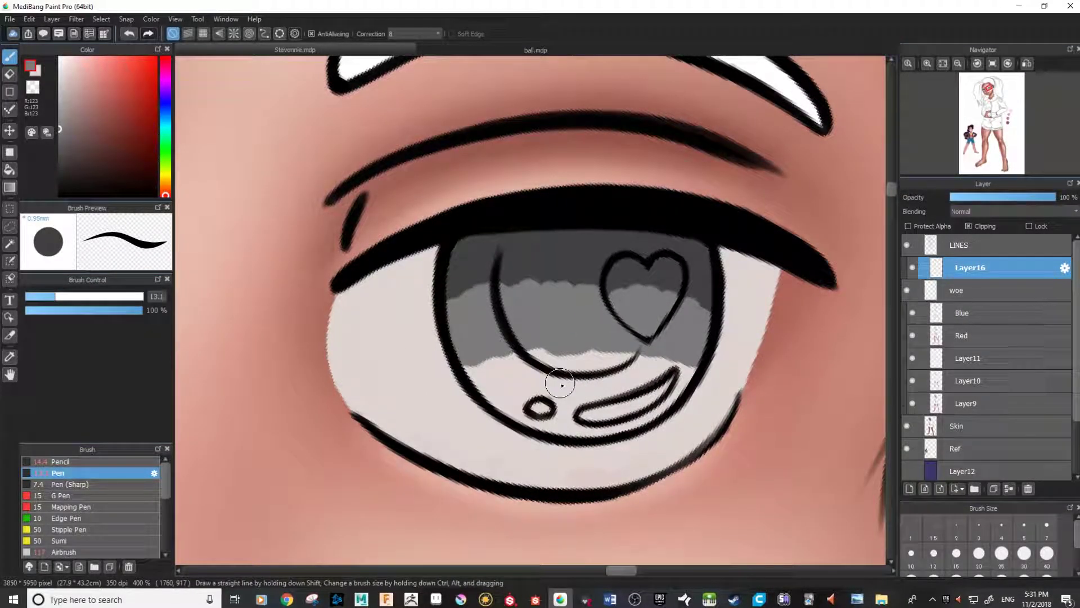
Set the colour to light grey (RGB 183) and fill the remaining lower band of the iris
{"action": "left_click_drag", "start_coordinate": [59, 123], "coordinate": [54, 110]}
{"action": "mouse_move", "coordinate": [495, 389]}
{"action": "left_mouse_down"}
{"action": "mouse_move", "coordinate": [471, 358]}
{"action": "mouse_move", "coordinate": [496, 388]}
{"action": "mouse_move", "coordinate": [512, 361]}
{"action": "mouse_move", "coordinate": [522, 385]}
{"action": "mouse_move", "coordinate": [578, 367]}
{"action": "mouse_move", "coordinate": [597, 388]}
{"action": "mouse_move", "coordinate": [621, 370]}
{"action": "mouse_move", "coordinate": [645, 385]}
{"action": "mouse_move", "coordinate": [691, 368]}
{"action": "mouse_move", "coordinate": [615, 419]}
{"action": "mouse_move", "coordinate": [630, 414]}
{"action": "mouse_move", "coordinate": [538, 410]}
{"action": "mouse_move", "coordinate": [572, 390]}
{"action": "mouse_move", "coordinate": [582, 403]}
{"action": "mouse_move", "coordinate": [564, 418]}
{"action": "mouse_move", "coordinate": [507, 403]}
{"action": "mouse_move", "coordinate": [603, 422]}
{"action": "mouse_move", "coordinate": [547, 417]}
{"action": "mouse_move", "coordinate": [654, 404]}
{"action": "mouse_move", "coordinate": [608, 428]}
{"action": "mouse_move", "coordinate": [682, 384]}
{"action": "left_mouse_up"}
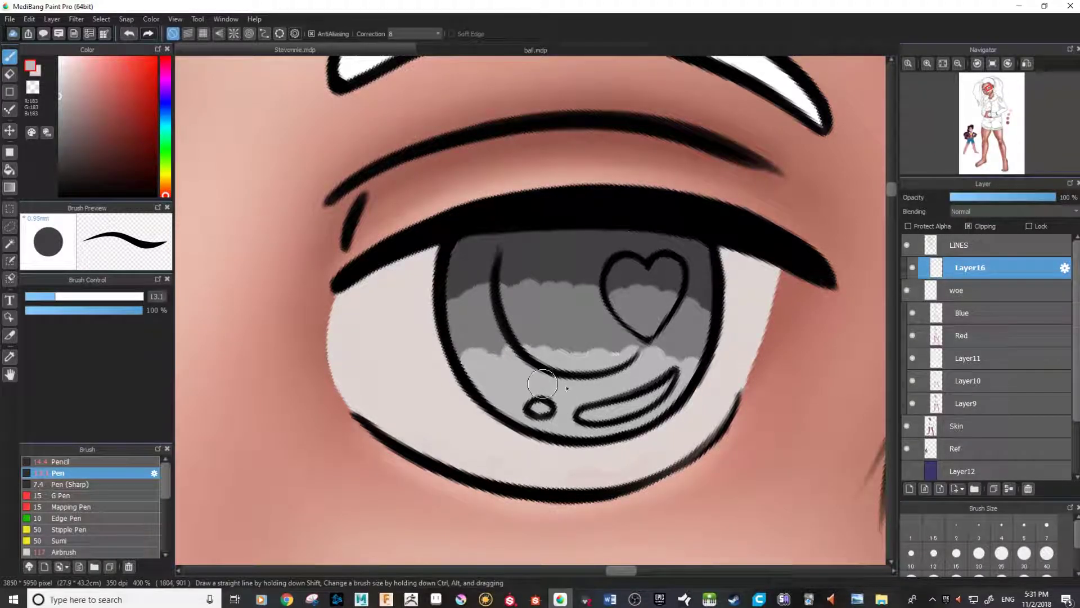
{"action": "left_click_drag", "start_coordinate": [543, 383], "coordinate": [687, 398]}
Reduce the Pen size to 9 and paint the same three grey bands in the other eye's iris
{"action": "left_click_drag", "start_coordinate": [315, 361], "coordinate": [844, 337]}
{"action": "key", "text": "bracketleft"}
{"action": "key", "text": "bracketleft"}
{"action": "key", "text": "bracketleft"}
{"action": "mouse_move", "coordinate": [416, 287]}
{"action": "left_mouse_down"}
{"action": "mouse_move", "coordinate": [388, 349]}
{"action": "mouse_move", "coordinate": [484, 371]}
{"action": "left_mouse_up"}
{"action": "scroll", "coordinate": [776, 447], "scroll_direction": "down", "scroll_amount": 4}
{"action": "scroll", "coordinate": [776, 446], "scroll_direction": "up", "scroll_amount": 3}
Turn on Protect Alpha for the iris layer and choose the Airbrush with its size set to 18
{"action": "left_click", "coordinate": [933, 225]}
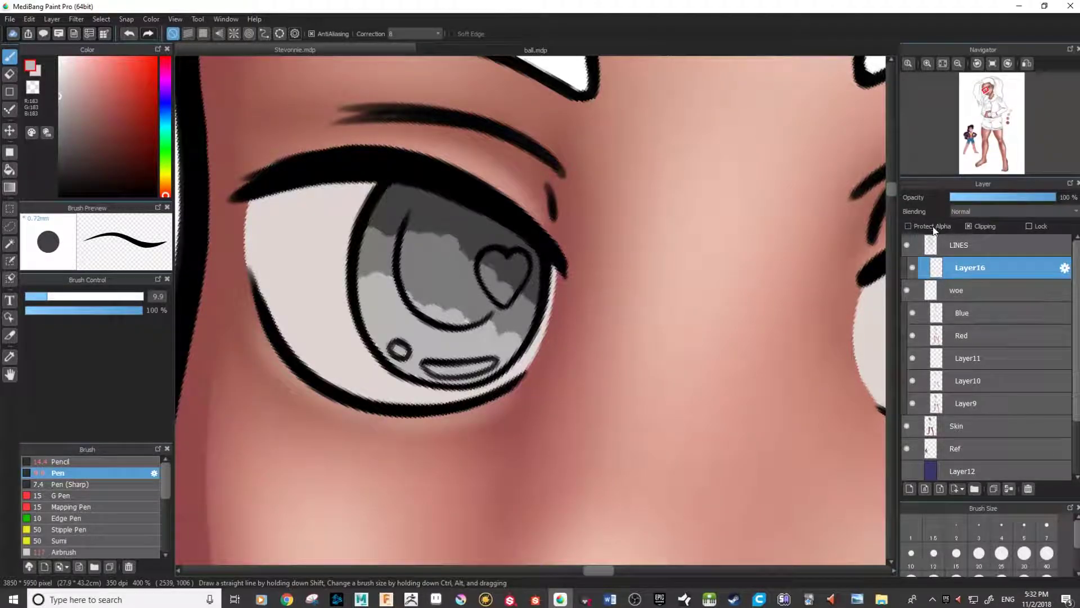
{"action": "left_click_drag", "start_coordinate": [748, 362], "coordinate": [495, 390]}
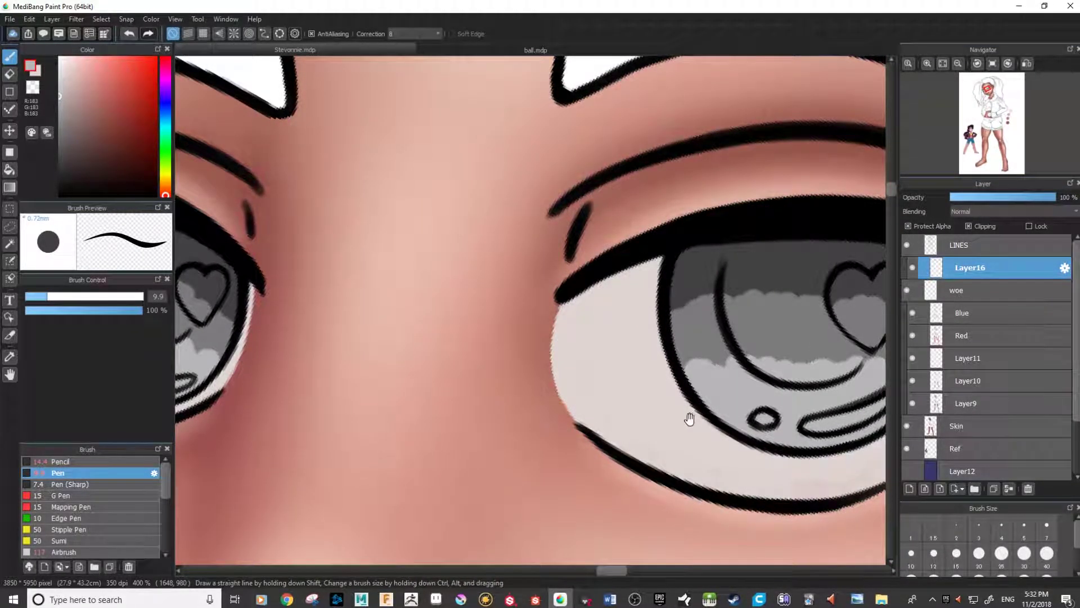
{"action": "left_click_drag", "start_coordinate": [690, 418], "coordinate": [495, 419]}
{"action": "left_click_drag", "start_coordinate": [704, 438], "coordinate": [684, 433]}
{"action": "scroll", "coordinate": [730, 372], "scroll_direction": "up", "scroll_amount": 1}
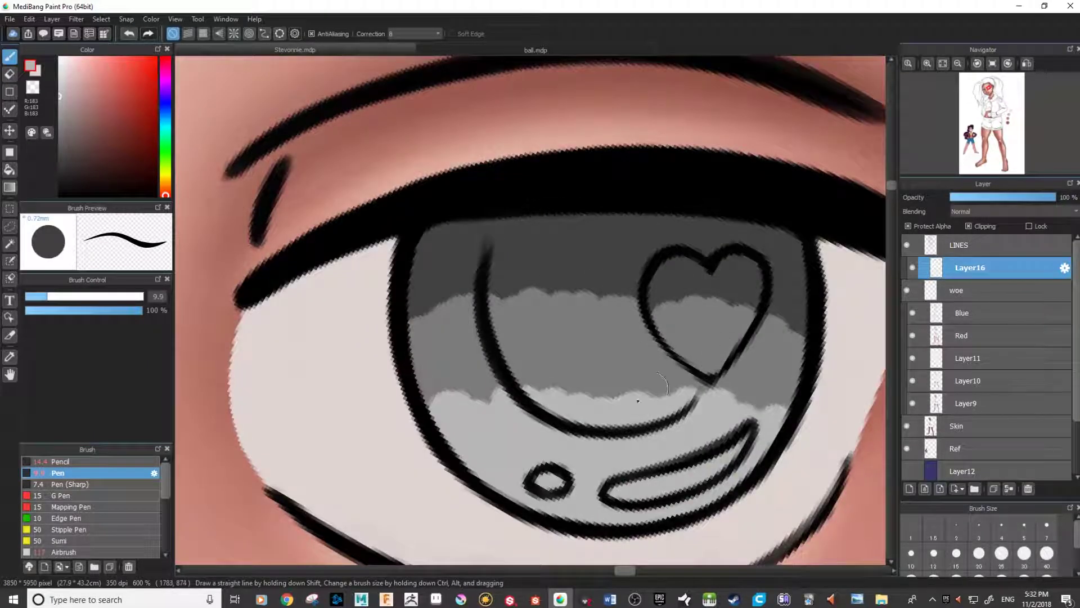
{"action": "scroll", "coordinate": [163, 505], "scroll_direction": "down", "scroll_amount": 2}
{"action": "scroll", "coordinate": [166, 509], "scroll_direction": "down", "scroll_amount": 3}
{"action": "scroll", "coordinate": [161, 514], "scroll_direction": "down", "scroll_amount": 3}
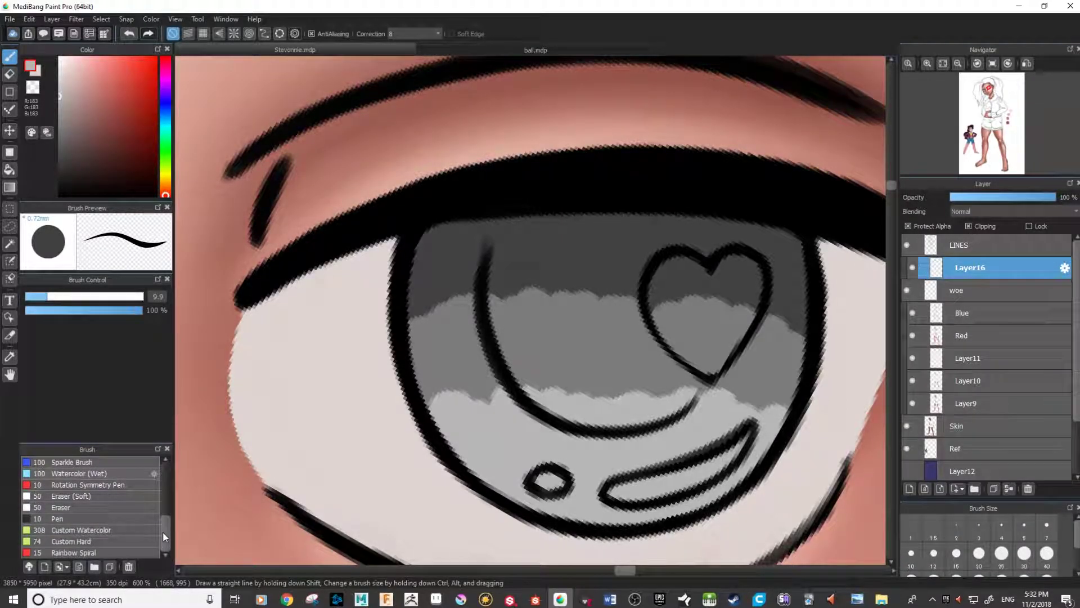
{"action": "mouse_move", "coordinate": [163, 531]}
{"action": "left_mouse_down"}
{"action": "mouse_move", "coordinate": [166, 508]}
{"action": "mouse_move", "coordinate": [153, 504]}
{"action": "left_mouse_up"}
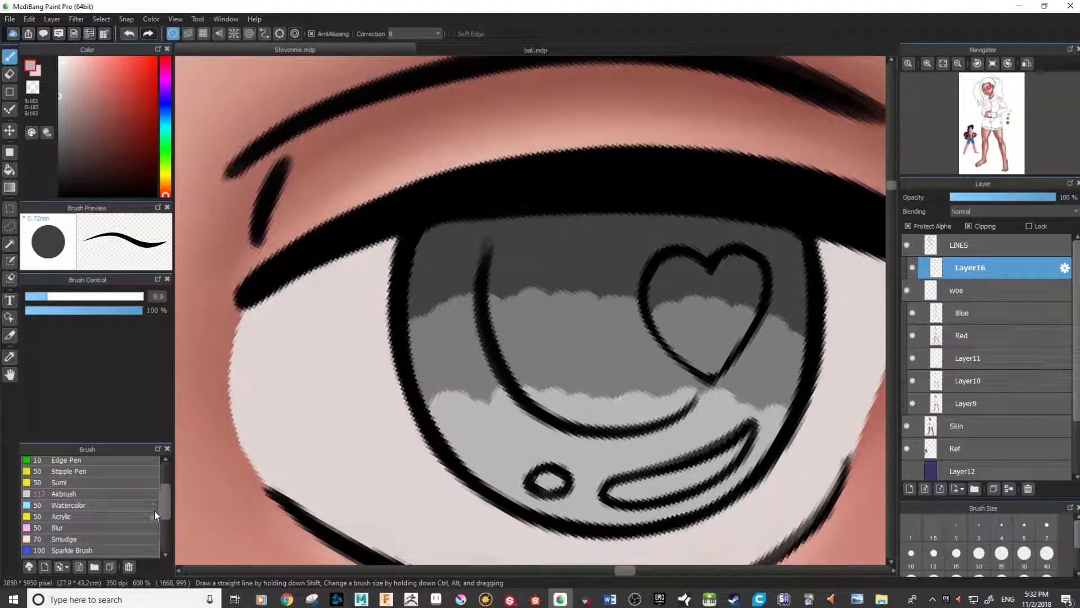
{"action": "left_click", "coordinate": [119, 497]}
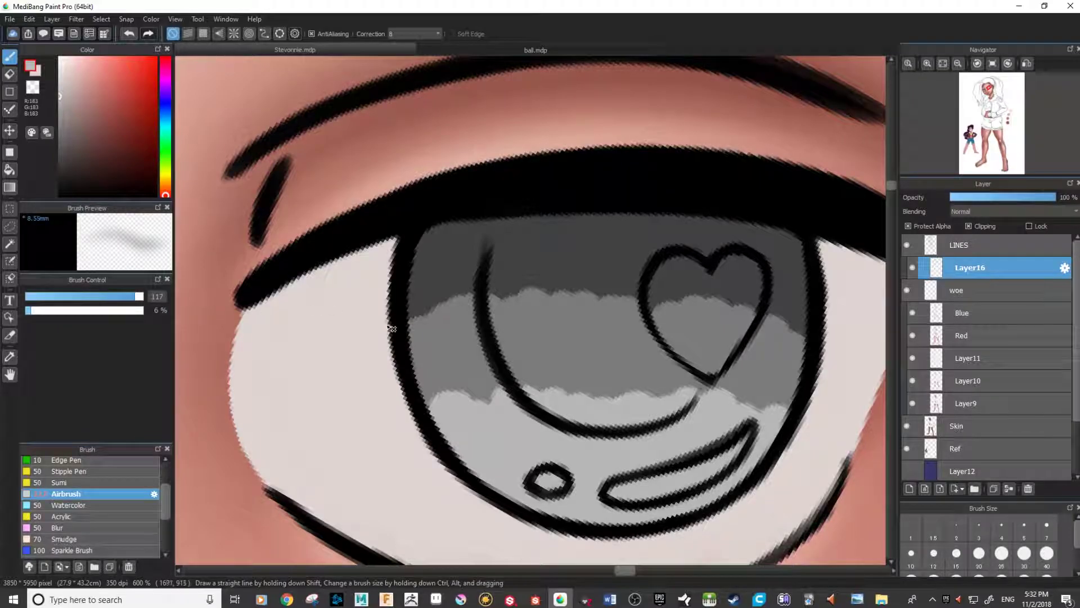
{"action": "left_click_drag", "start_coordinate": [123, 300], "coordinate": [91, 300]}
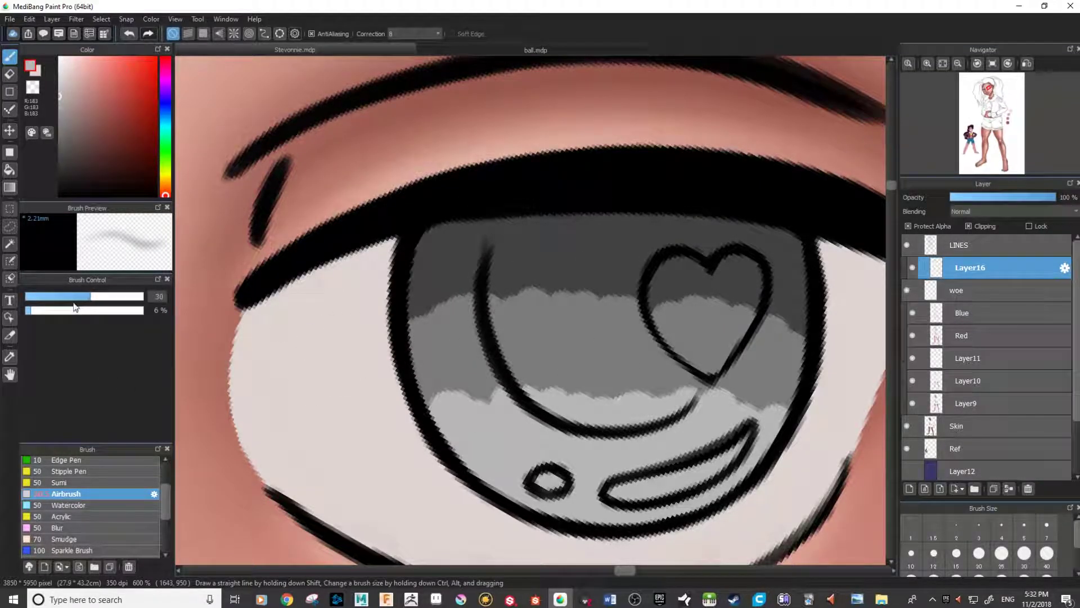
{"action": "left_click_drag", "start_coordinate": [90, 296], "coordinate": [68, 298]}
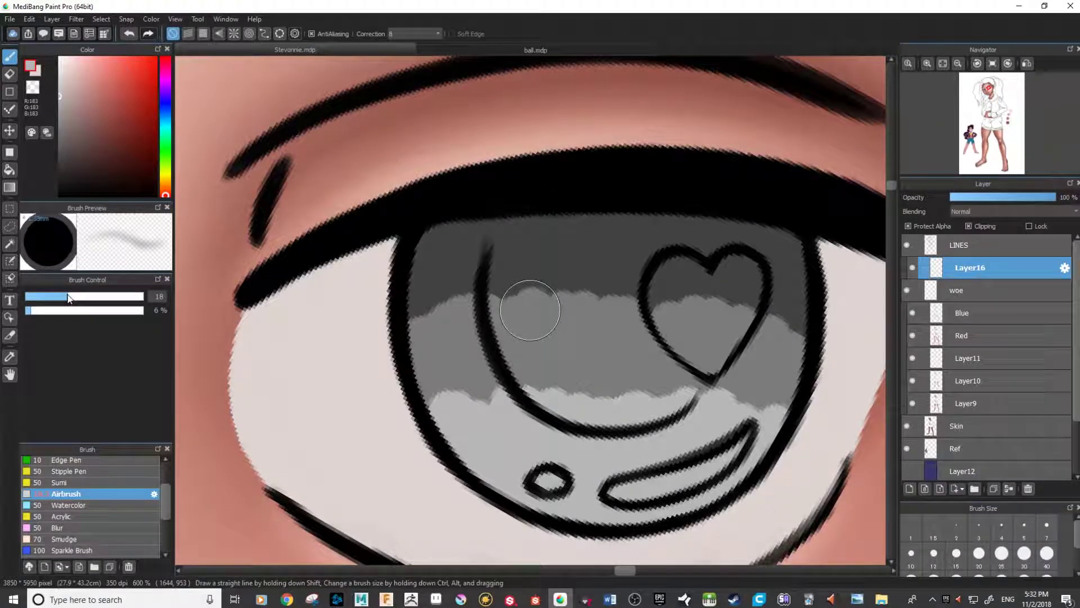
Airbrush over the edges between the three grey iris bands with greys sampled from the iris, blending them into a smooth gradient
{"action": "scroll", "coordinate": [711, 357], "scroll_direction": "up", "scroll_amount": 2}
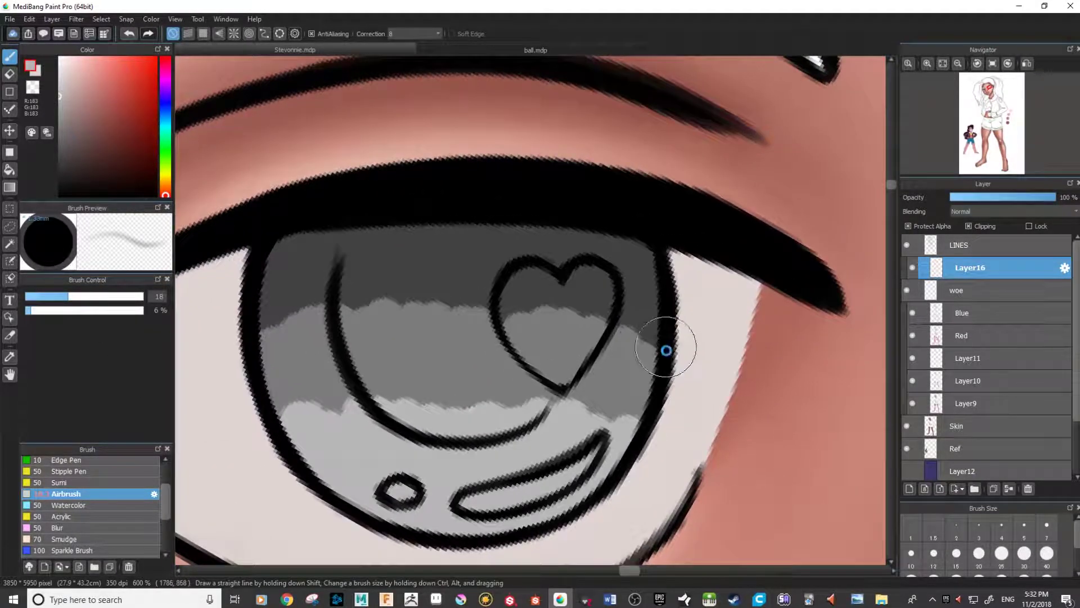
{"action": "left_click_drag", "start_coordinate": [677, 384], "coordinate": [745, 357]}
{"action": "key", "text": "Left"}
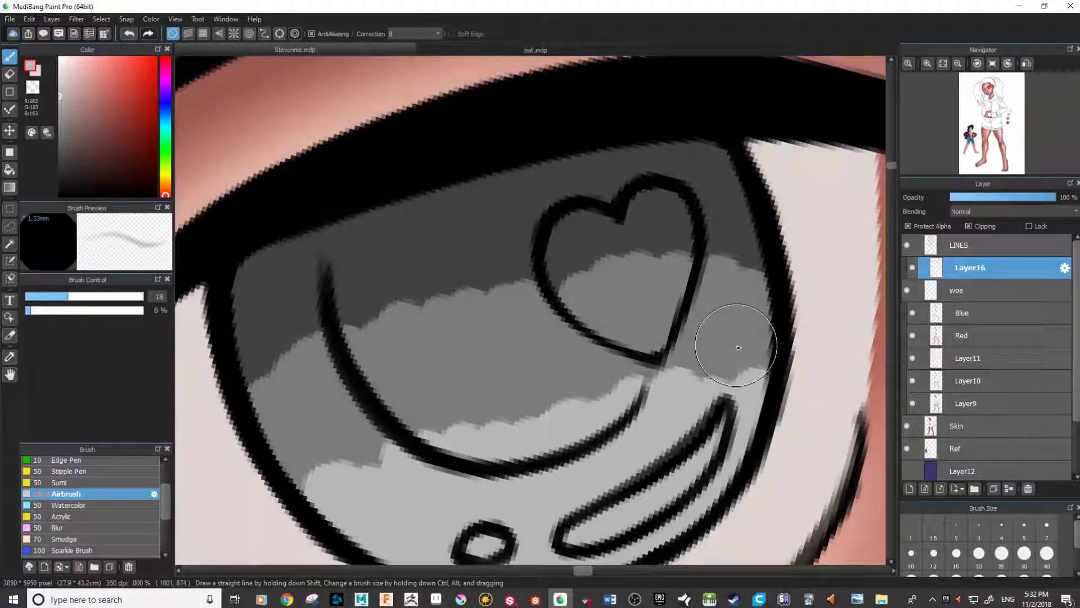
{"action": "key", "text": "Right"}
{"action": "left_click", "coordinate": [737, 305], "text": "alt"}
{"action": "mouse_move", "coordinate": [737, 304]}
{"action": "left_mouse_down"}
{"action": "mouse_move", "coordinate": [543, 273]}
{"action": "mouse_move", "coordinate": [742, 315]}
{"action": "left_mouse_up"}
{"action": "left_click_drag", "start_coordinate": [529, 360], "coordinate": [493, 310]}
{"action": "left_click_drag", "start_coordinate": [416, 371], "coordinate": [242, 377]}
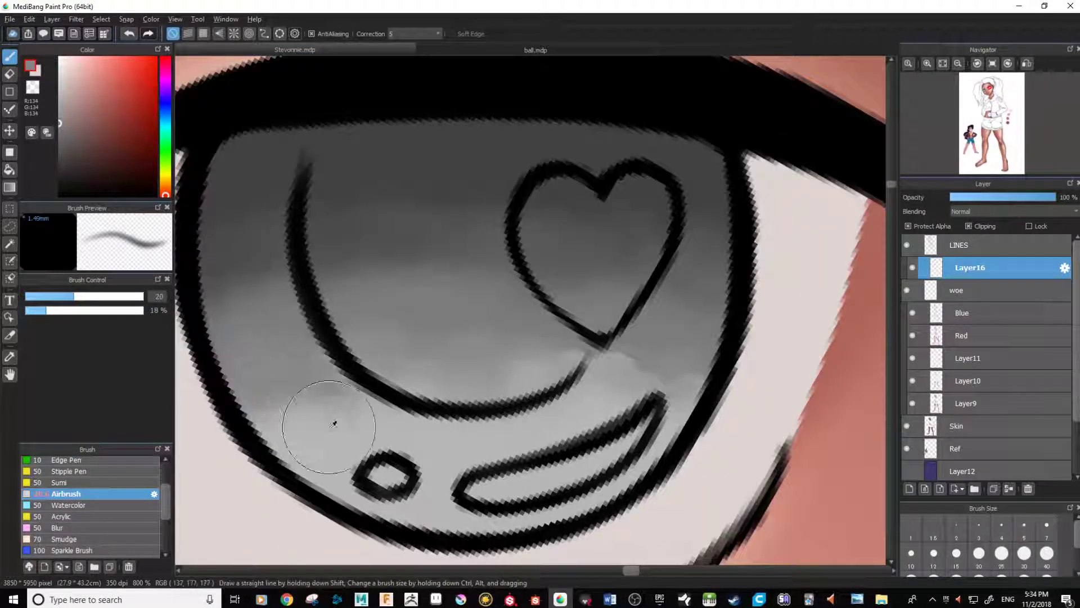
{"action": "left_click_drag", "start_coordinate": [619, 371], "coordinate": [517, 374]}
{"action": "scroll", "coordinate": [507, 315], "scroll_direction": "down", "scroll_amount": 2}
Set the Airbrush to size 30 and 18% opacity and smooth the grey gradient in both irises
{"action": "left_click_drag", "start_coordinate": [68, 297], "coordinate": [96, 297]}
{"action": "left_click_drag", "start_coordinate": [31, 310], "coordinate": [47, 311]}
{"action": "left_click_drag", "start_coordinate": [422, 339], "coordinate": [390, 287]}
{"action": "left_click_drag", "start_coordinate": [315, 337], "coordinate": [788, 281]}
{"action": "scroll", "coordinate": [524, 277], "scroll_direction": "up", "scroll_amount": 2}
{"action": "left_click_drag", "start_coordinate": [444, 360], "coordinate": [292, 242]}
{"action": "scroll", "coordinate": [507, 405], "scroll_direction": "down", "scroll_amount": 3}
{"action": "scroll", "coordinate": [507, 405], "scroll_direction": "up", "scroll_amount": 2}
{"action": "left_click_drag", "start_coordinate": [732, 254], "coordinate": [349, 422]}
{"action": "mouse_move", "coordinate": [95, 296]}
{"action": "left_mouse_down"}
{"action": "mouse_move", "coordinate": [80, 297]}
{"action": "mouse_move", "coordinate": [92, 296]}
{"action": "left_mouse_up"}
{"action": "scroll", "coordinate": [518, 337], "scroll_direction": "down", "scroll_amount": 3}
{"action": "left_click_drag", "start_coordinate": [756, 475], "coordinate": [573, 436]}
Increase the irises' contrast by applying an S-shaped Tone Curve to the iris layer
{"action": "left_click", "coordinate": [52, 20]}
{"action": "left_click", "coordinate": [93, 45]}
{"action": "left_click_drag", "start_coordinate": [737, 375], "coordinate": [738, 379]}
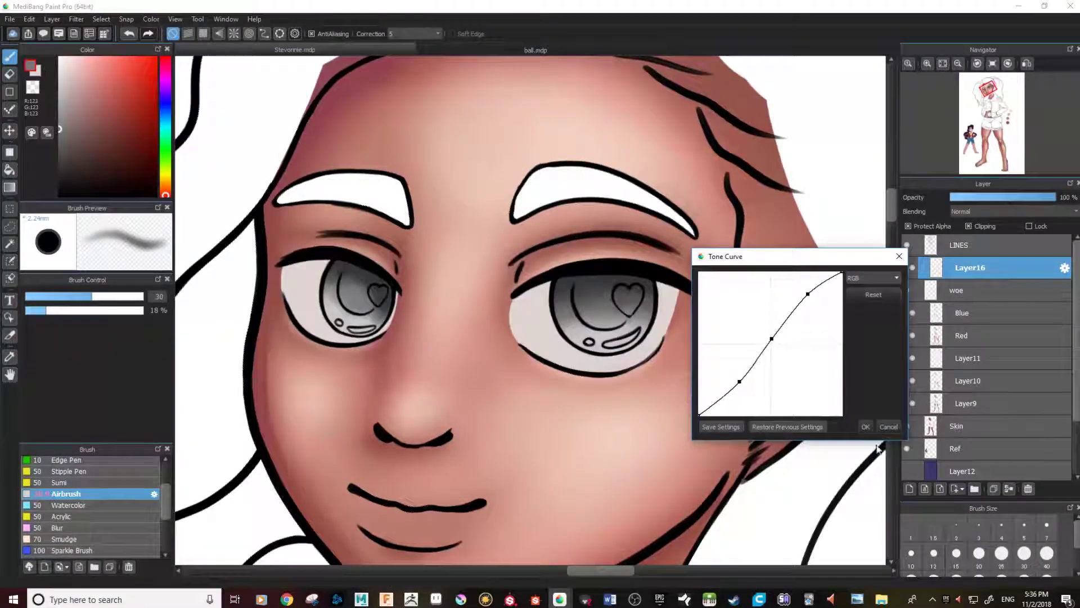
{"action": "left_click", "coordinate": [866, 426]}
Add a clipped Multiply layer above the iris layer and airbrush dark grey (RGB 54) pupils in both eyes
{"action": "scroll", "coordinate": [585, 292], "scroll_direction": "up", "scroll_amount": 3}
{"action": "left_click", "coordinate": [910, 489]}
{"action": "left_click", "coordinate": [969, 227]}
{"action": "scroll", "coordinate": [562, 338], "scroll_direction": "up", "scroll_amount": 1}
{"action": "left_click_drag", "start_coordinate": [507, 315], "coordinate": [591, 403]}
{"action": "left_click_drag", "start_coordinate": [315, 315], "coordinate": [732, 281]}
{"action": "scroll", "coordinate": [506, 326], "scroll_direction": "down", "scroll_amount": 2}
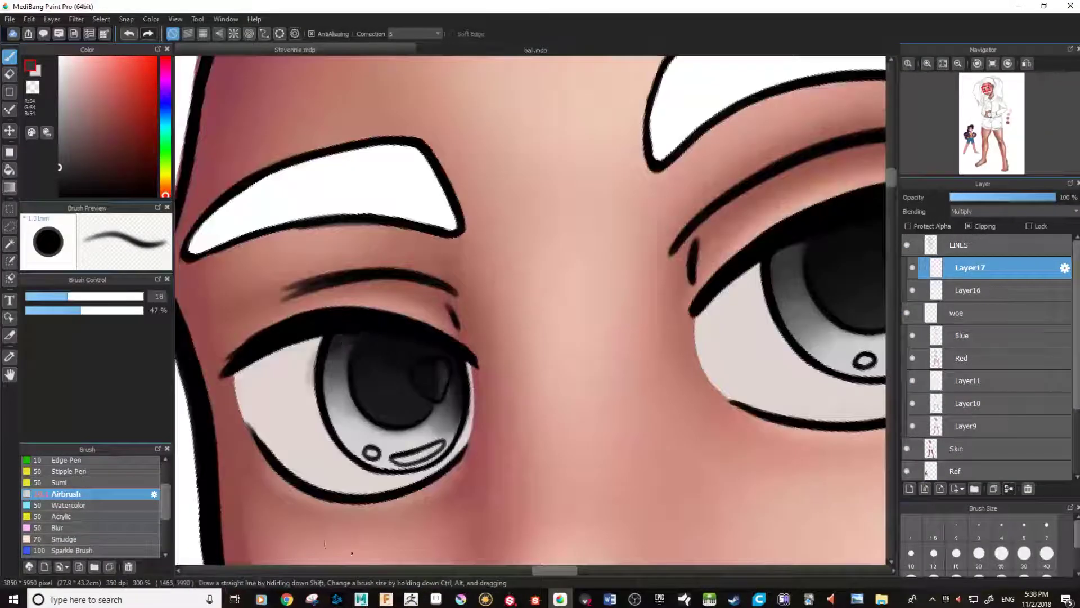
Erase excess dark paint around the pupils and set the pupil layer's blending to Hard Light
{"action": "key", "text": "e"}
{"action": "left_click_drag", "start_coordinate": [686, 371], "coordinate": [515, 423]}
{"action": "left_click", "coordinate": [1013, 211]}
Turn on Soft Edge for the Eraser, reduce its opacity to 3% and save the drawing
{"action": "scroll", "coordinate": [574, 315], "scroll_direction": "up", "scroll_amount": 3}
{"action": "left_click", "coordinate": [452, 33]}
{"action": "left_click_drag", "start_coordinate": [140, 311], "coordinate": [28, 310]}
{"action": "scroll", "coordinate": [629, 364], "scroll_direction": "down", "scroll_amount": 4}
{"action": "key", "text": "ctrl+s"}
{"action": "scroll", "coordinate": [535, 315], "scroll_direction": "up", "scroll_amount": 2}
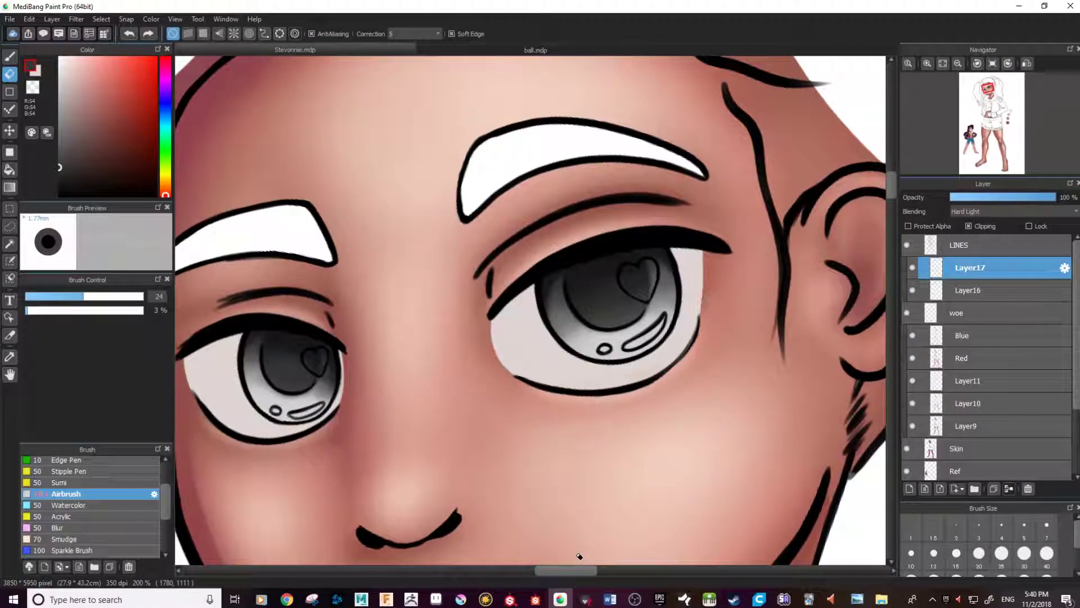
Examine the grey iris and pupil shading of both eyes up close
{"action": "scroll", "coordinate": [697, 381], "scroll_direction": "up", "scroll_amount": 2}
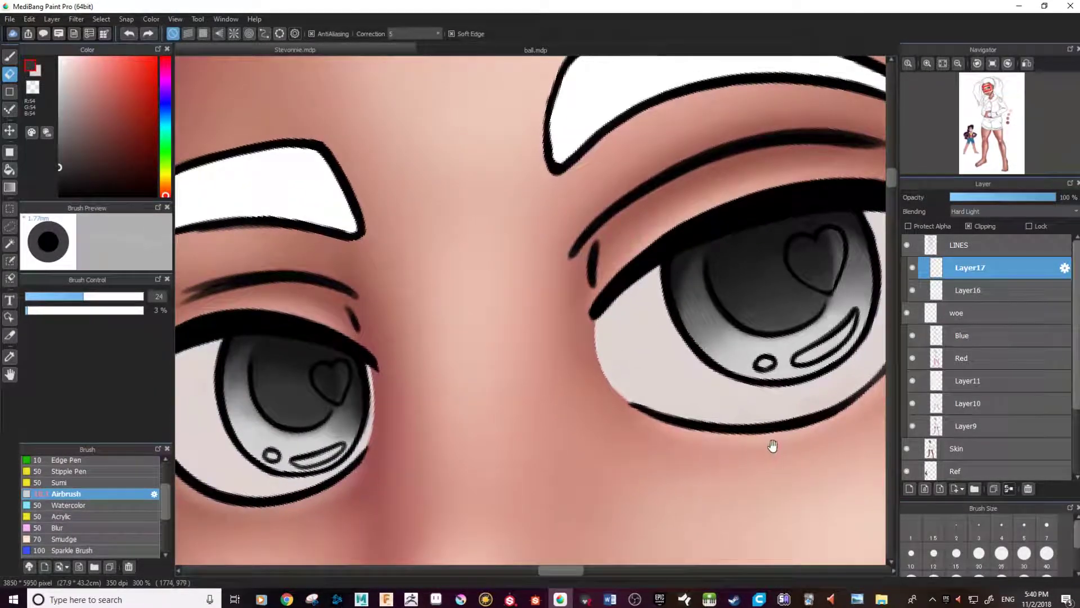
{"action": "mouse_move", "coordinate": [726, 464]}
{"action": "left_mouse_down"}
{"action": "mouse_move", "coordinate": [736, 454]}
{"action": "mouse_move", "coordinate": [692, 471]}
{"action": "left_mouse_up"}
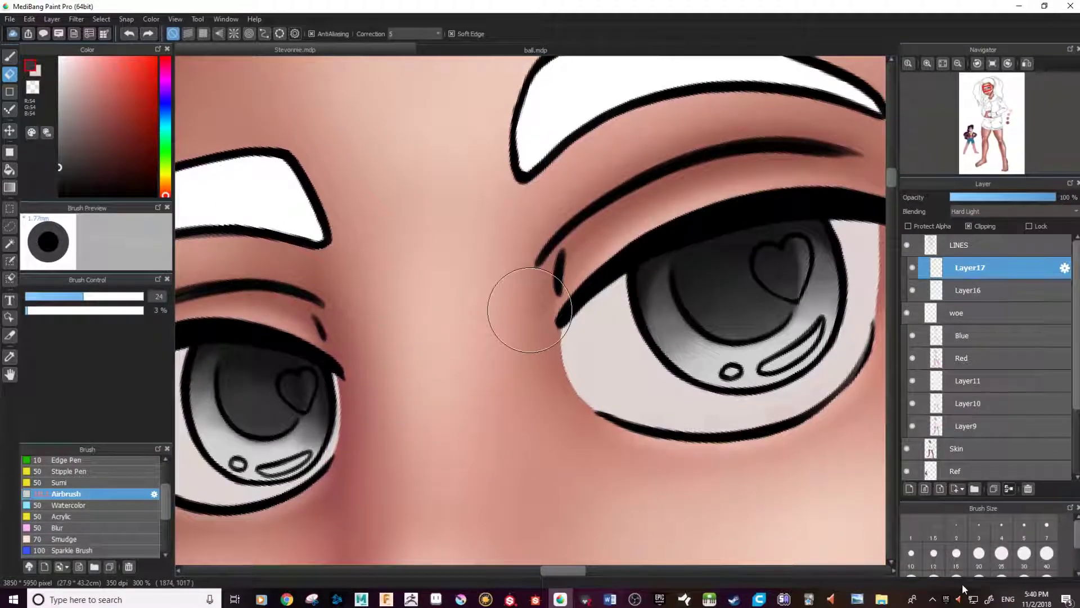
{"action": "left_click_drag", "start_coordinate": [295, 375], "coordinate": [475, 330]}
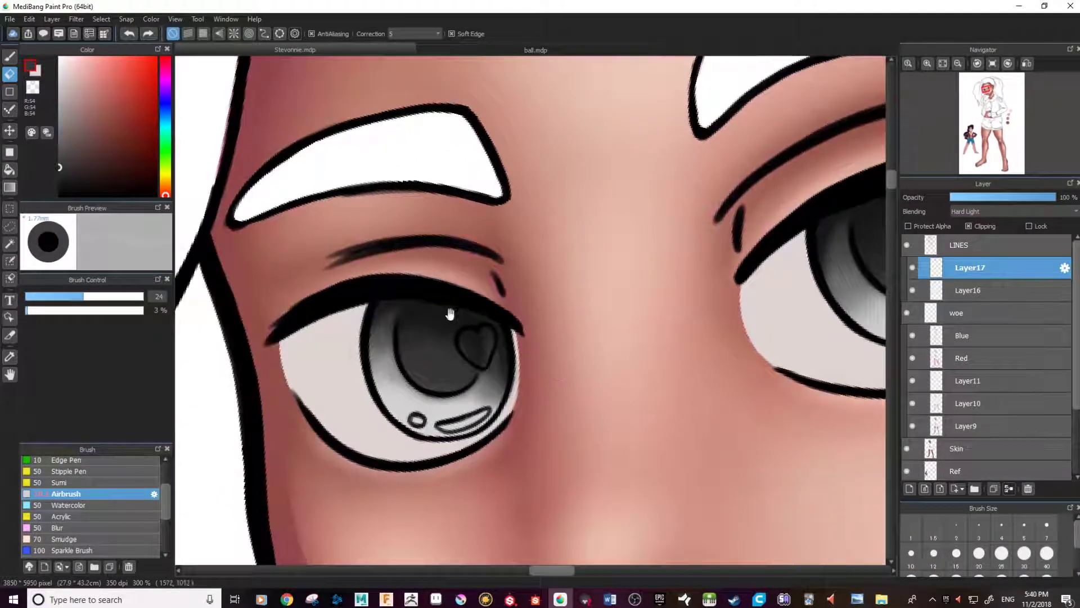
{"action": "left_click_drag", "start_coordinate": [673, 284], "coordinate": [390, 265]}
{"action": "left_click_drag", "start_coordinate": [633, 257], "coordinate": [620, 312]}
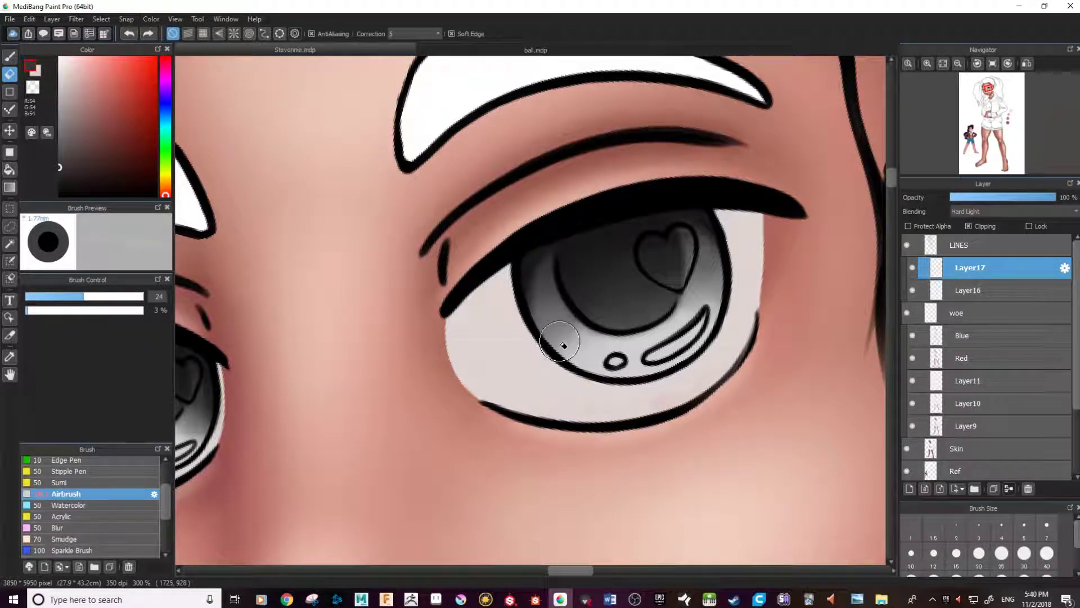
{"action": "left_click_drag", "start_coordinate": [315, 318], "coordinate": [586, 352]}
{"action": "left_click_drag", "start_coordinate": [782, 371], "coordinate": [397, 385]}
{"action": "left_click_drag", "start_coordinate": [508, 350], "coordinate": [507, 350]}
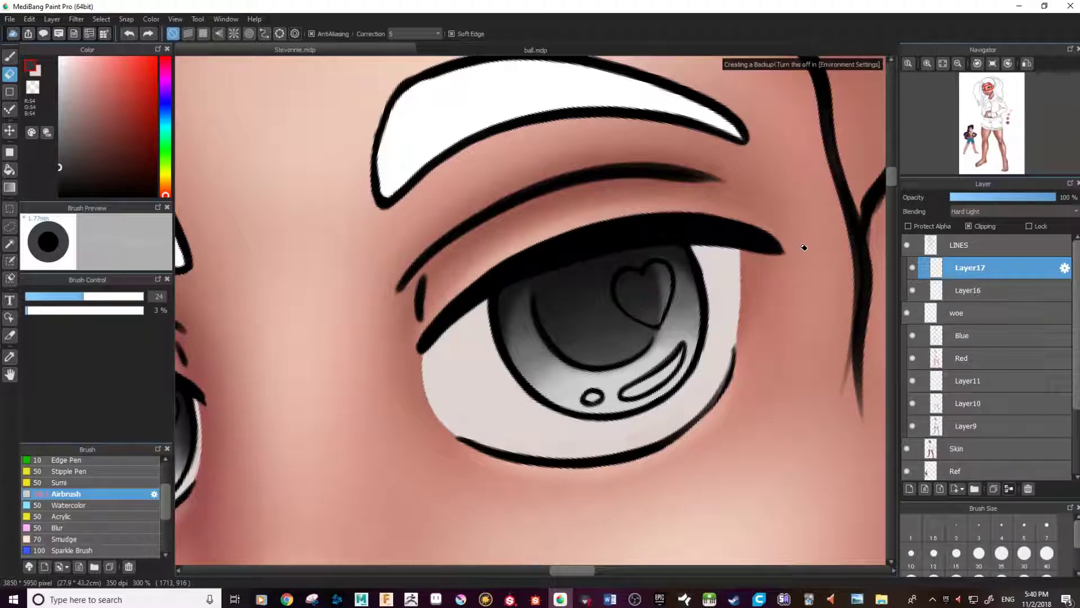
{"action": "scroll", "coordinate": [526, 294], "scroll_direction": "up", "scroll_amount": 1}
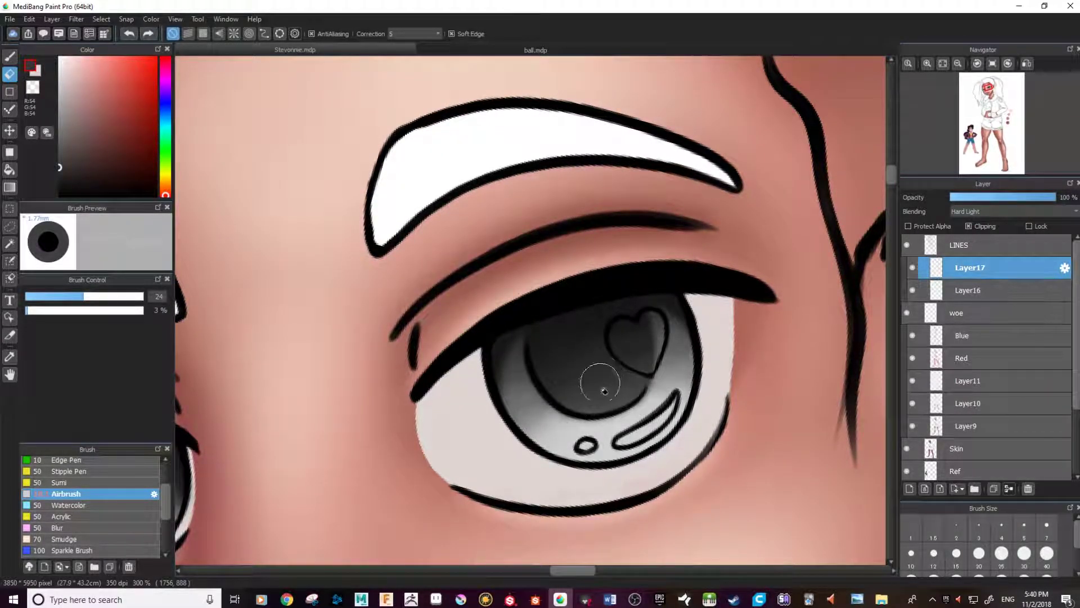
{"action": "left_click_drag", "start_coordinate": [552, 389], "coordinate": [477, 266]}
{"action": "left_click_drag", "start_coordinate": [704, 219], "coordinate": [495, 312]}
{"action": "left_click_drag", "start_coordinate": [660, 213], "coordinate": [646, 274]}
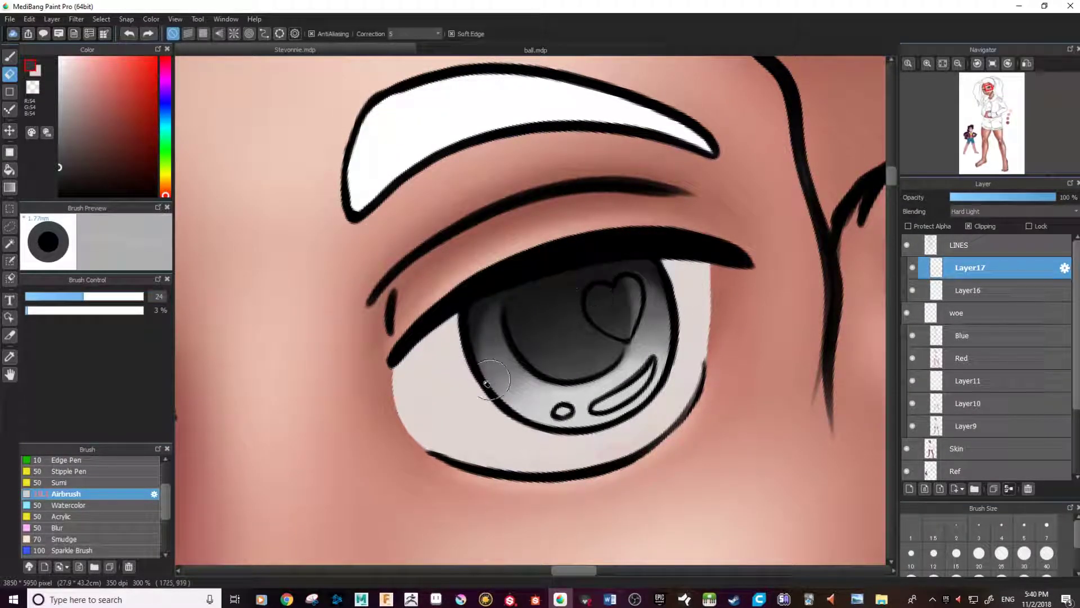
{"action": "left_click_drag", "start_coordinate": [395, 375], "coordinate": [760, 282]}
{"action": "left_click_drag", "start_coordinate": [765, 335], "coordinate": [381, 372]}
{"action": "scroll", "coordinate": [601, 368], "scroll_direction": "down", "scroll_amount": 2}
{"action": "scroll", "coordinate": [601, 360], "scroll_direction": "up", "scroll_amount": 5}
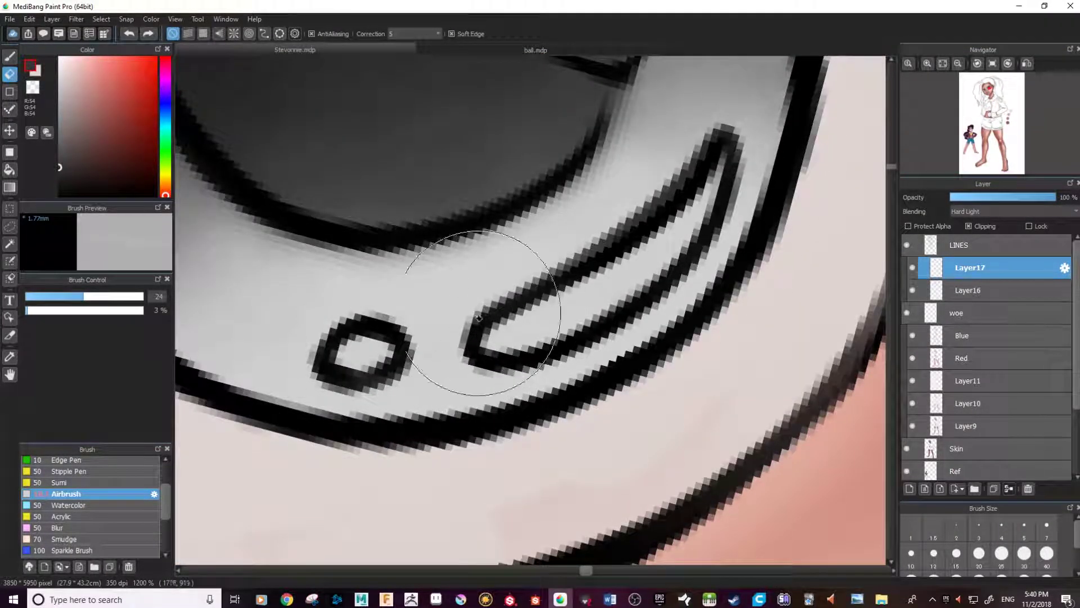
{"action": "scroll", "coordinate": [331, 342], "scroll_direction": "down", "scroll_amount": 2}
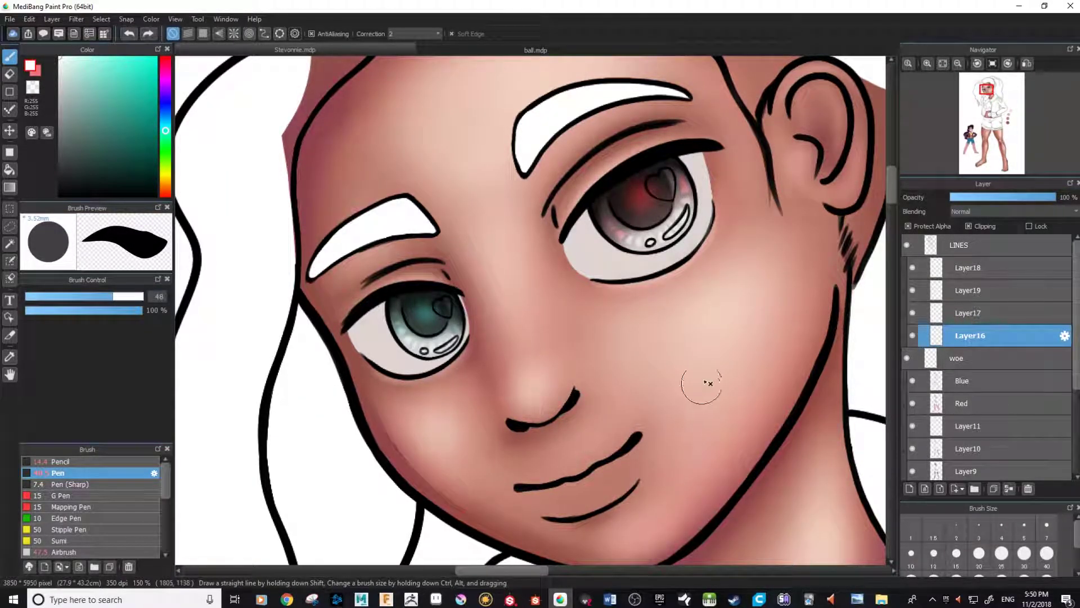
Save the drawing with the coloured eyes
{"action": "scroll", "coordinate": [697, 428], "scroll_direction": "down", "scroll_amount": 1}
{"action": "scroll", "coordinate": [695, 494], "scroll_direction": "down", "scroll_amount": 1}
{"action": "key", "text": "ctrl+s"}
Check the teal and red eyes up close and against the whole upper figure
{"action": "scroll", "coordinate": [700, 502], "scroll_direction": "up", "scroll_amount": 3}
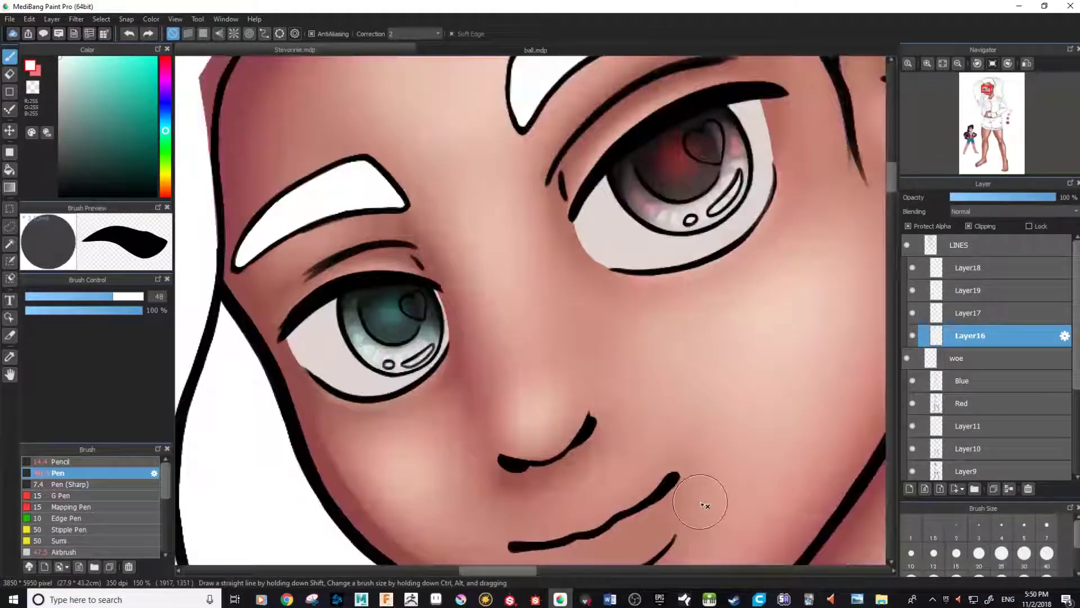
{"action": "scroll", "coordinate": [697, 457], "scroll_direction": "down", "scroll_amount": 4}
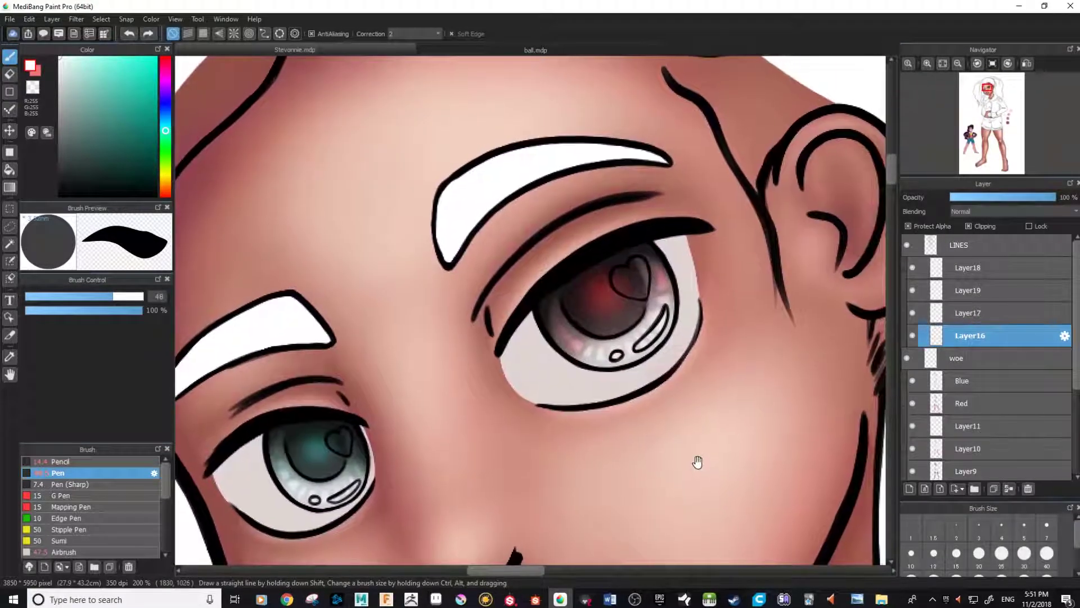
{"action": "scroll", "coordinate": [705, 474], "scroll_direction": "up", "scroll_amount": 5}
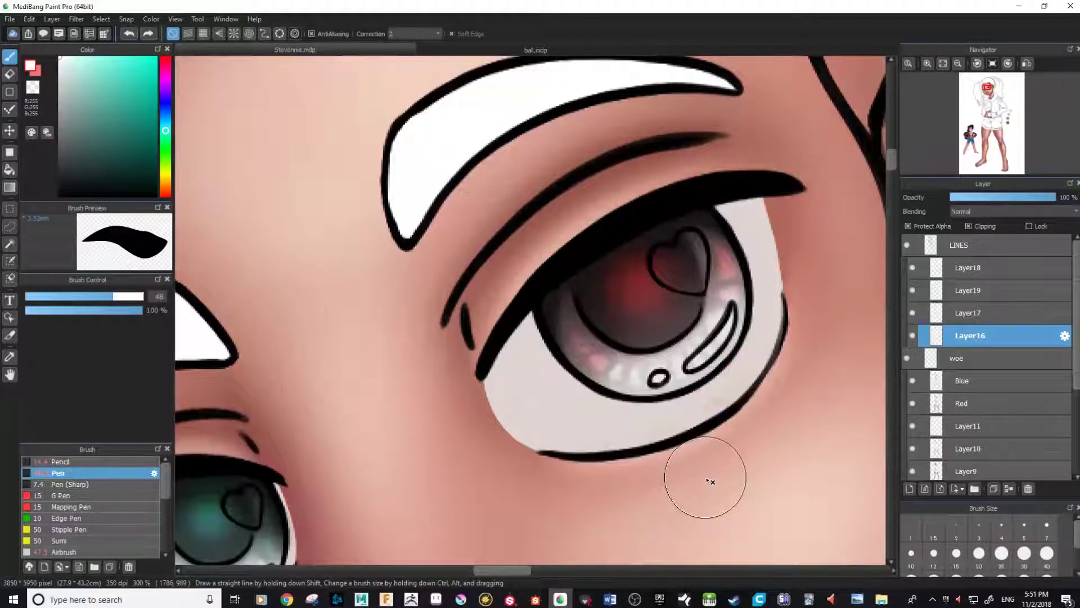
{"action": "scroll", "coordinate": [708, 484], "scroll_direction": "down", "scroll_amount": 3}
{"action": "scroll", "coordinate": [710, 489], "scroll_direction": "down", "scroll_amount": 5}
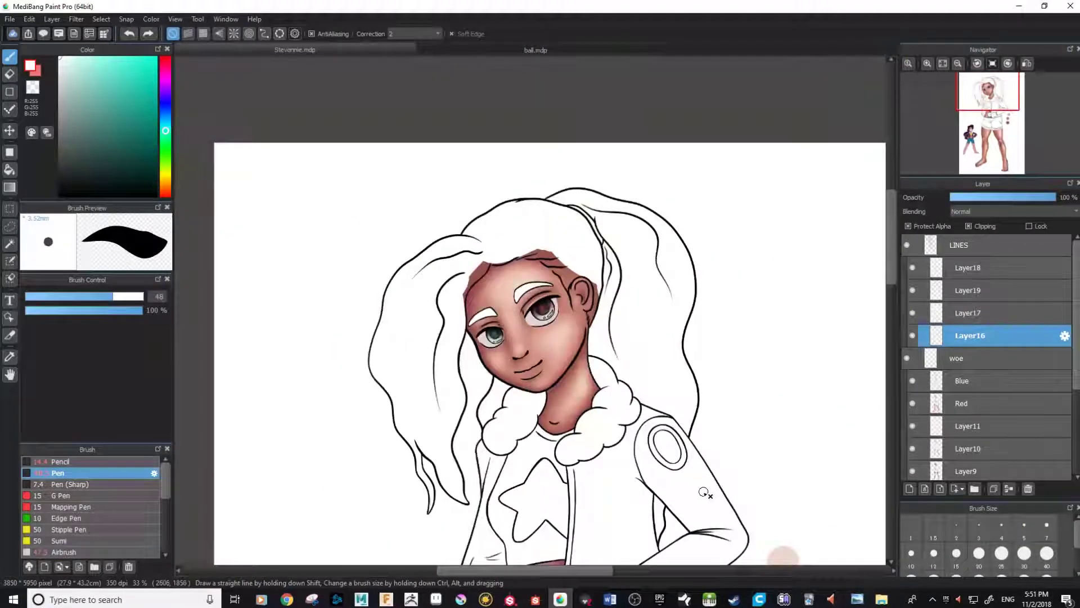
{"action": "left_click_drag", "start_coordinate": [693, 499], "coordinate": [714, 422]}
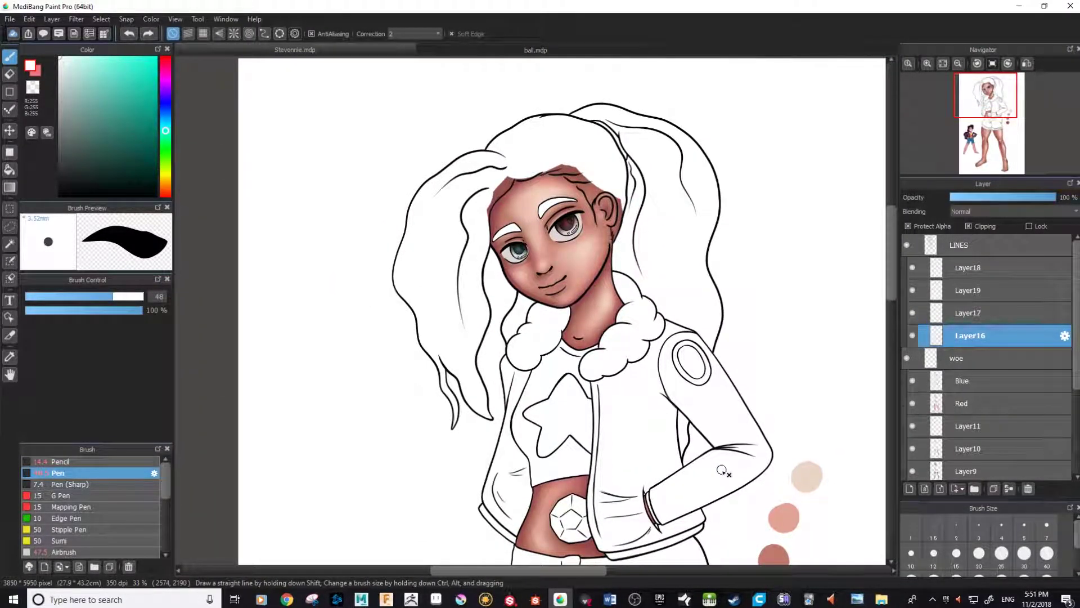
{"action": "key", "text": "h"}
{"action": "key", "text": "h"}
{"action": "scroll", "coordinate": [717, 482], "scroll_direction": "up", "scroll_amount": 4}
{"action": "mouse_move", "coordinate": [728, 386]}
{"action": "left_mouse_down"}
{"action": "mouse_move", "coordinate": [735, 440]}
{"action": "mouse_move", "coordinate": [723, 489]}
{"action": "mouse_move", "coordinate": [702, 491]}
{"action": "left_mouse_up"}
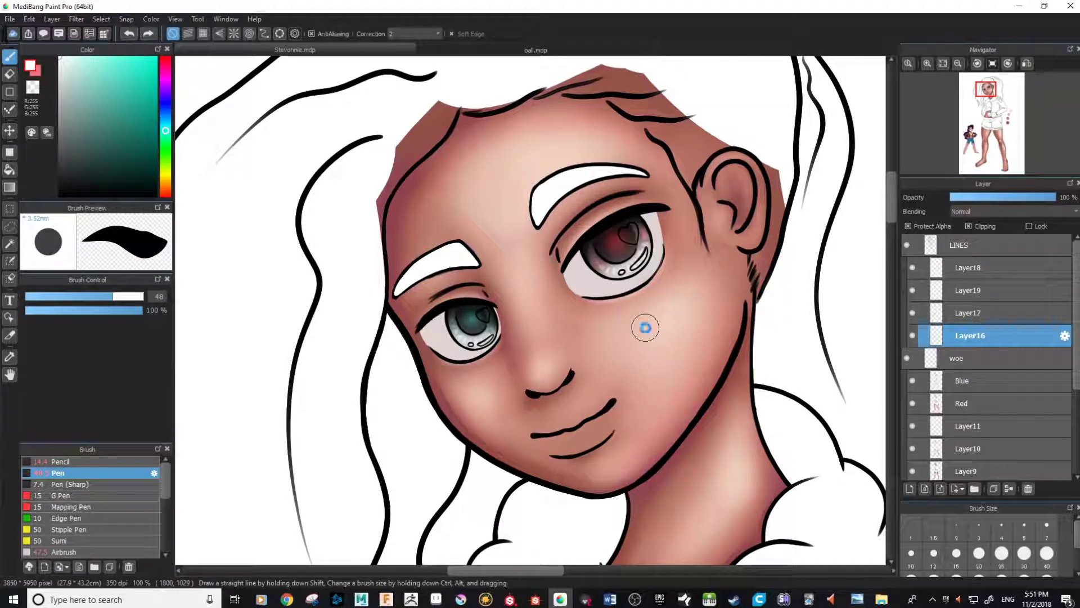
Clip Layer20 and airbrush grey shadow (RGB 151, 148, 148) at size 41 on the eye whites beneath the upper lids
{"action": "scroll", "coordinate": [651, 332], "scroll_direction": "up", "scroll_amount": 2}
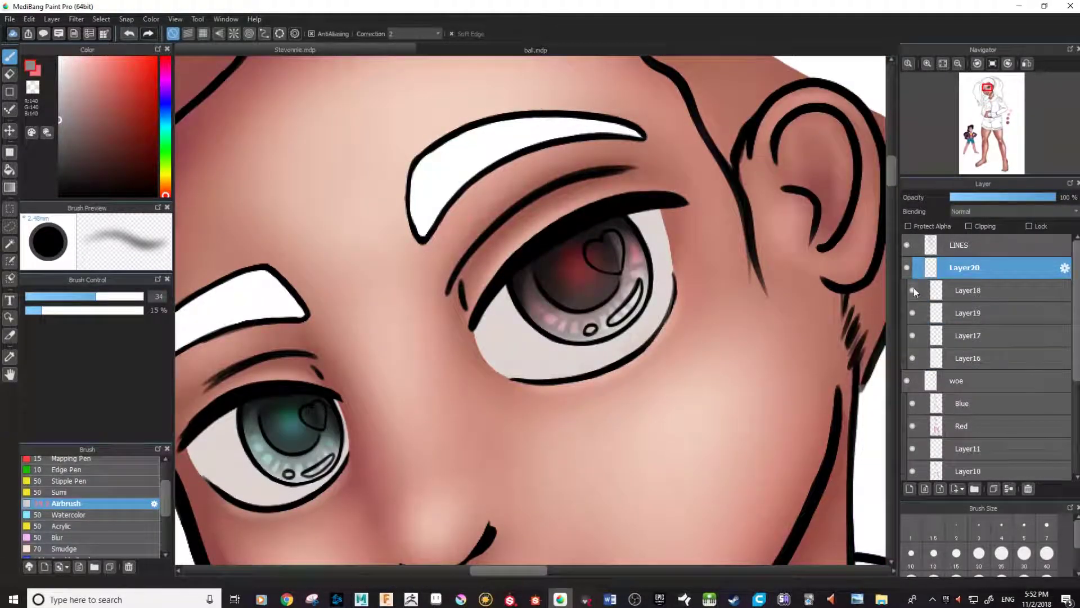
{"action": "left_click", "coordinate": [505, 320], "text": "alt"}
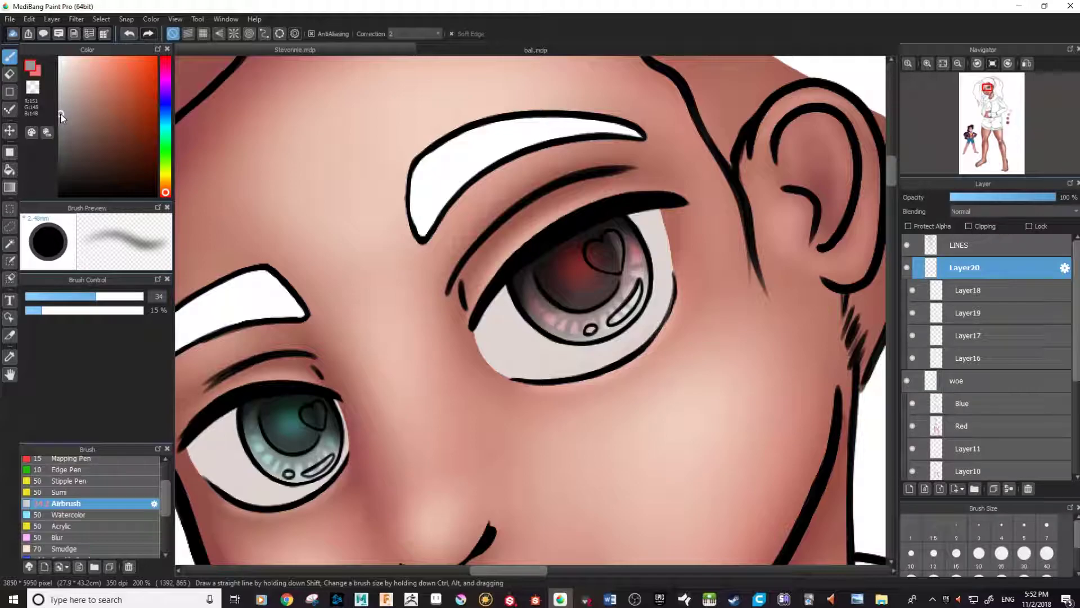
{"action": "scroll", "coordinate": [547, 323], "scroll_direction": "down", "scroll_amount": 1}
{"action": "left_click", "coordinate": [969, 226]}
{"action": "scroll", "coordinate": [734, 273], "scroll_direction": "up", "scroll_amount": 2}
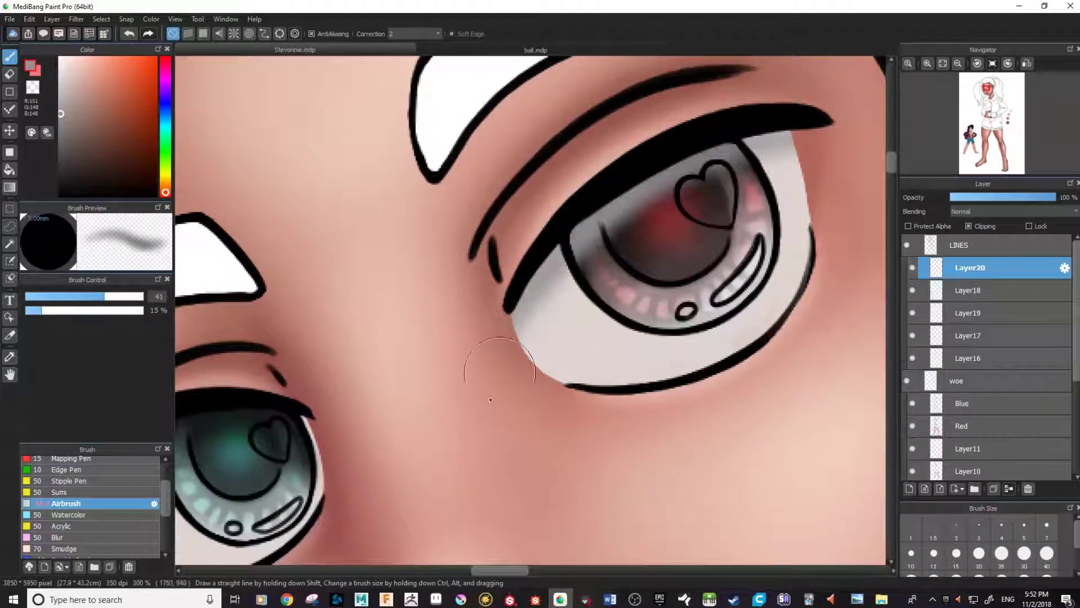
{"action": "left_click_drag", "start_coordinate": [410, 343], "coordinate": [704, 219]}
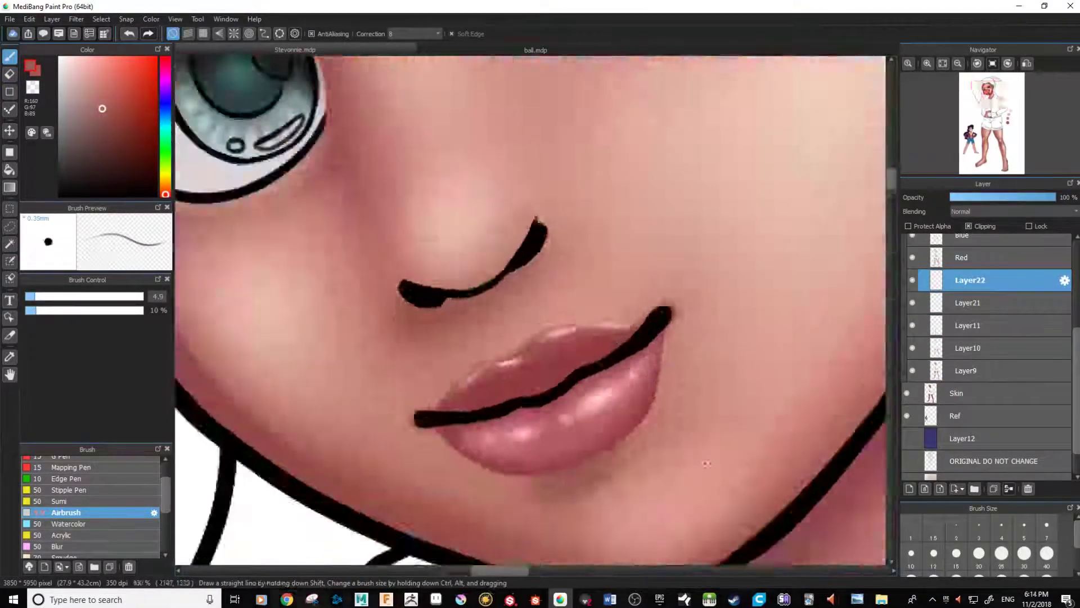
Inspect the shaded lips at several zoom levels and compare them with Layer22 and Layer21 hidden and shown
{"action": "scroll", "coordinate": [707, 463], "scroll_direction": "down", "scroll_amount": 4}
{"action": "left_click_drag", "start_coordinate": [555, 397], "coordinate": [605, 357]}
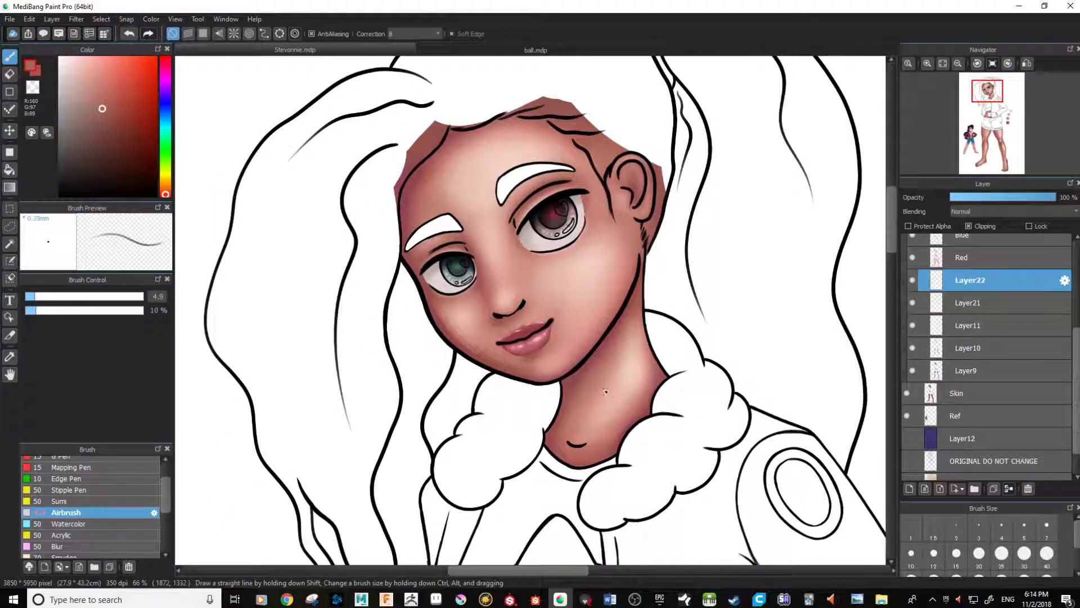
{"action": "scroll", "coordinate": [610, 393], "scroll_direction": "up", "scroll_amount": 3}
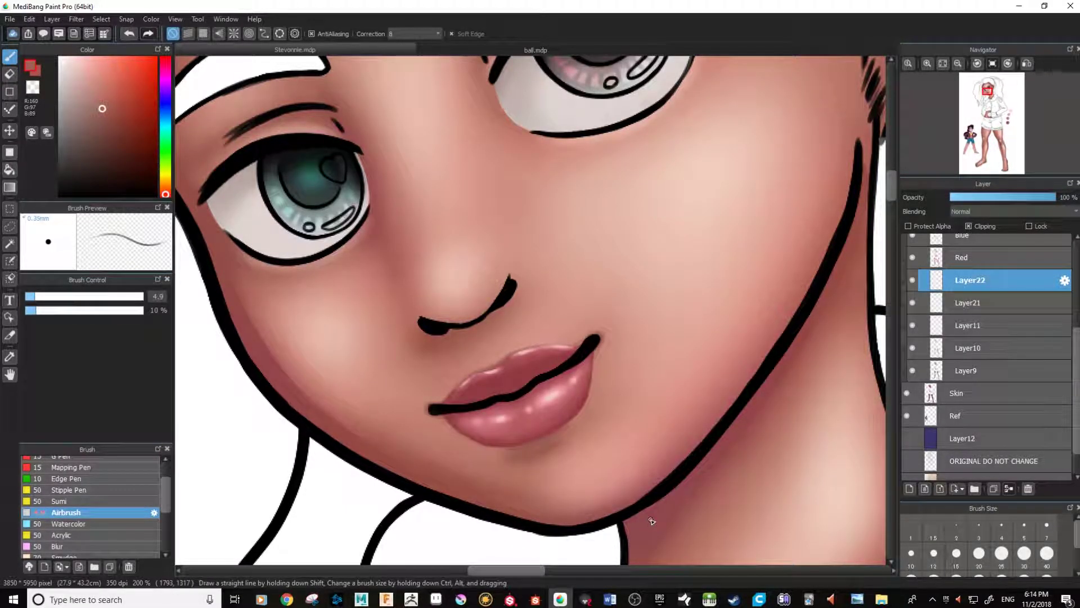
{"action": "scroll", "coordinate": [546, 474], "scroll_direction": "up", "scroll_amount": 3}
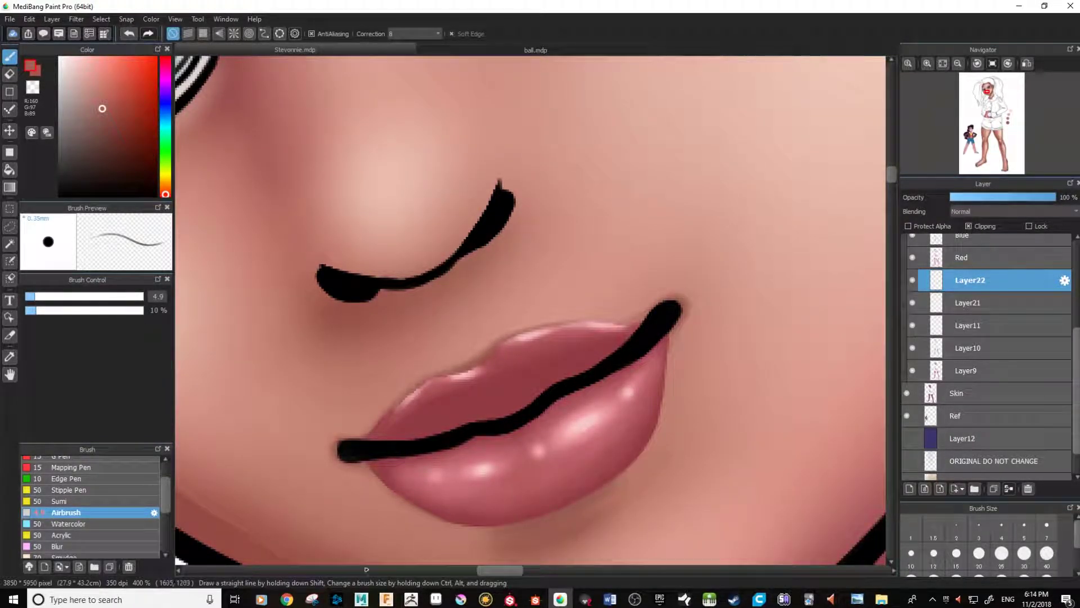
{"action": "left_click_drag", "start_coordinate": [610, 447], "coordinate": [660, 394]}
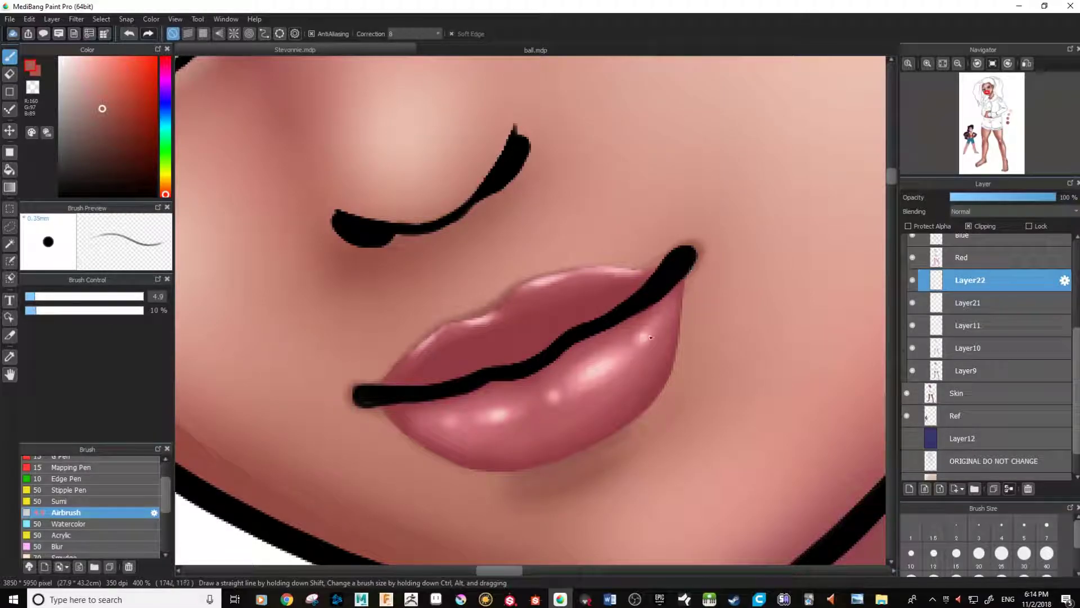
{"action": "left_click_drag", "start_coordinate": [676, 337], "coordinate": [630, 376]}
{"action": "left_click", "coordinate": [911, 283]}
{"action": "left_click", "coordinate": [911, 282]}
{"action": "left_click", "coordinate": [913, 302]}
{"action": "left_click", "coordinate": [912, 302]}
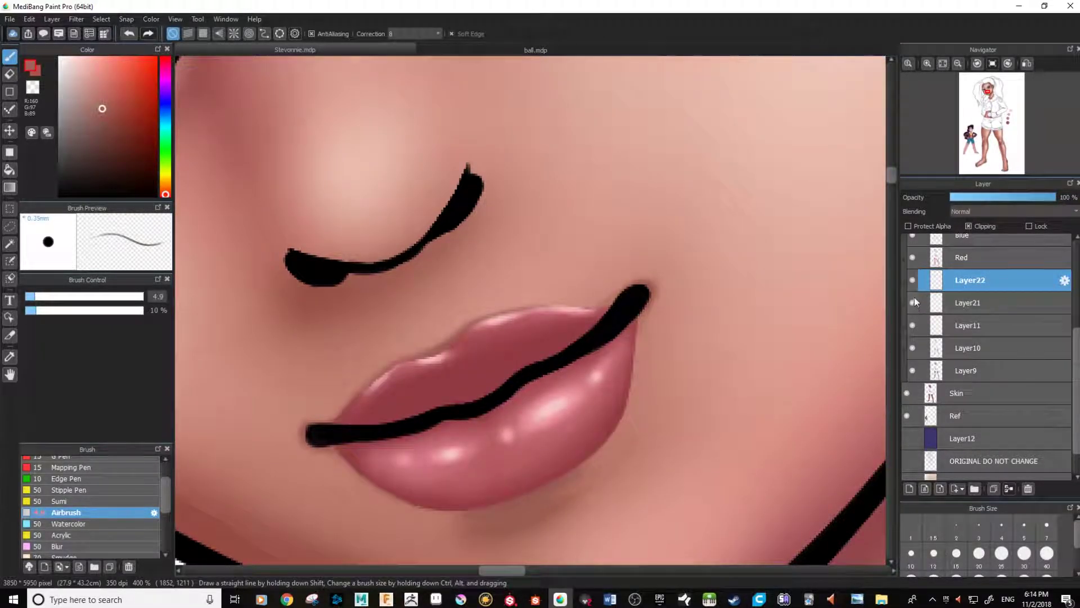
Select Layer21 and sample the skin shadow colour at the corner of the mouth for the Airbrush
{"action": "left_click", "coordinate": [968, 303]}
{"action": "key", "text": "ctrl+plus"}
{"action": "left_click_drag", "start_coordinate": [720, 348], "coordinate": [619, 430]}
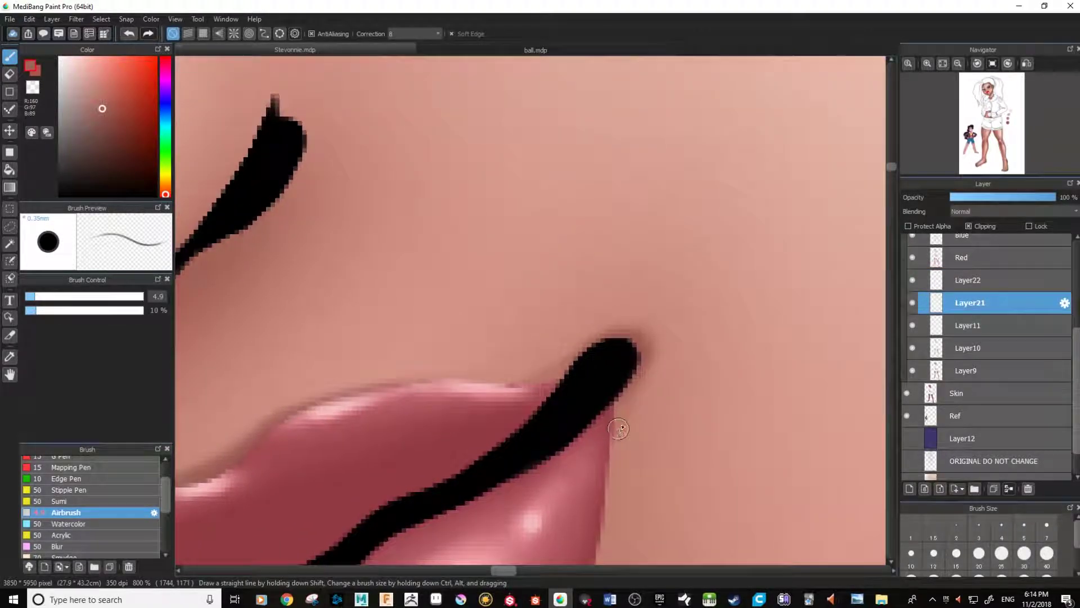
{"action": "left_click", "coordinate": [634, 338], "text": "alt"}
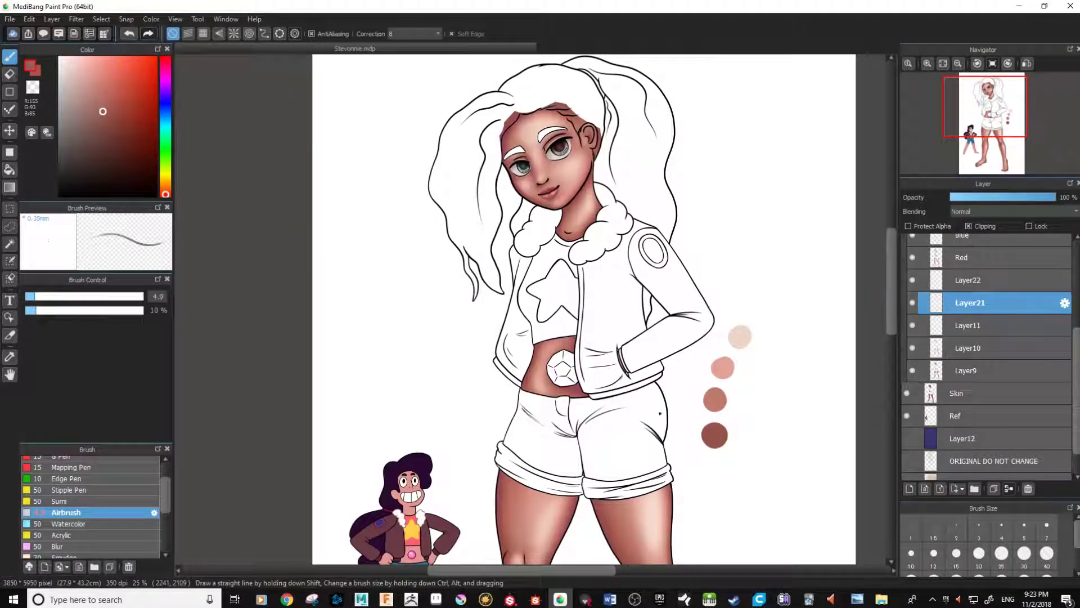
{"action": "scroll", "coordinate": [678, 377], "scroll_direction": "up", "scroll_amount": 3}
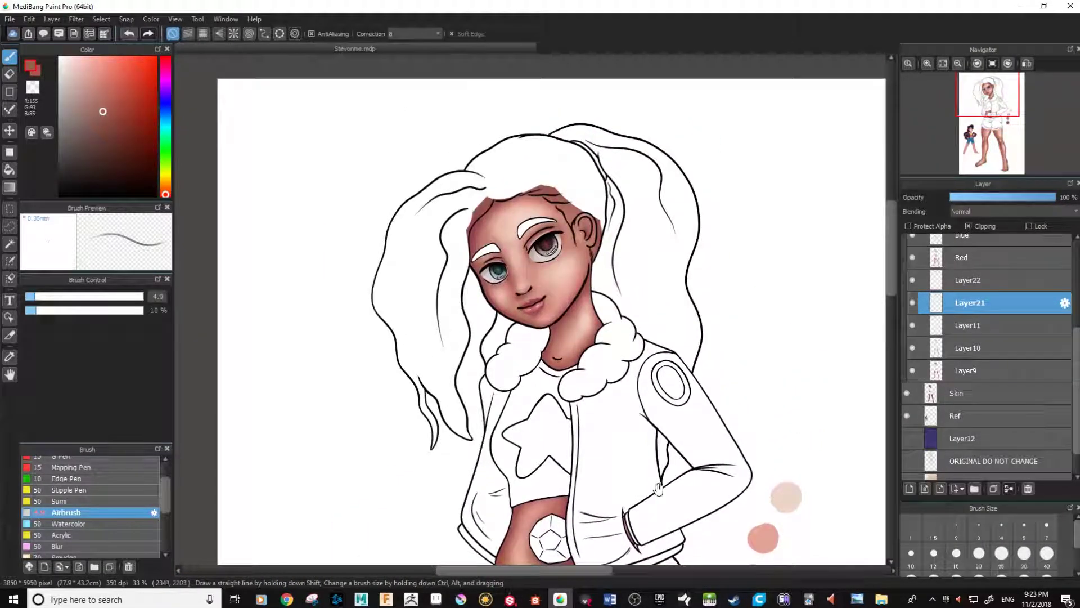
{"action": "scroll", "coordinate": [726, 453], "scroll_direction": "down", "scroll_amount": 3}
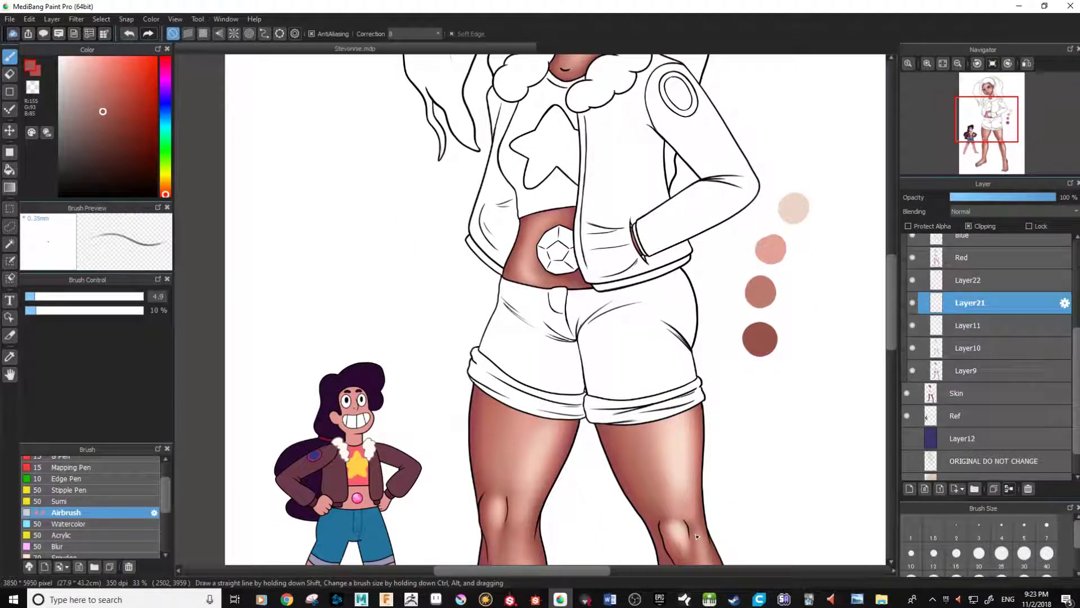
{"action": "left_click_drag", "start_coordinate": [656, 329], "coordinate": [673, 478]}
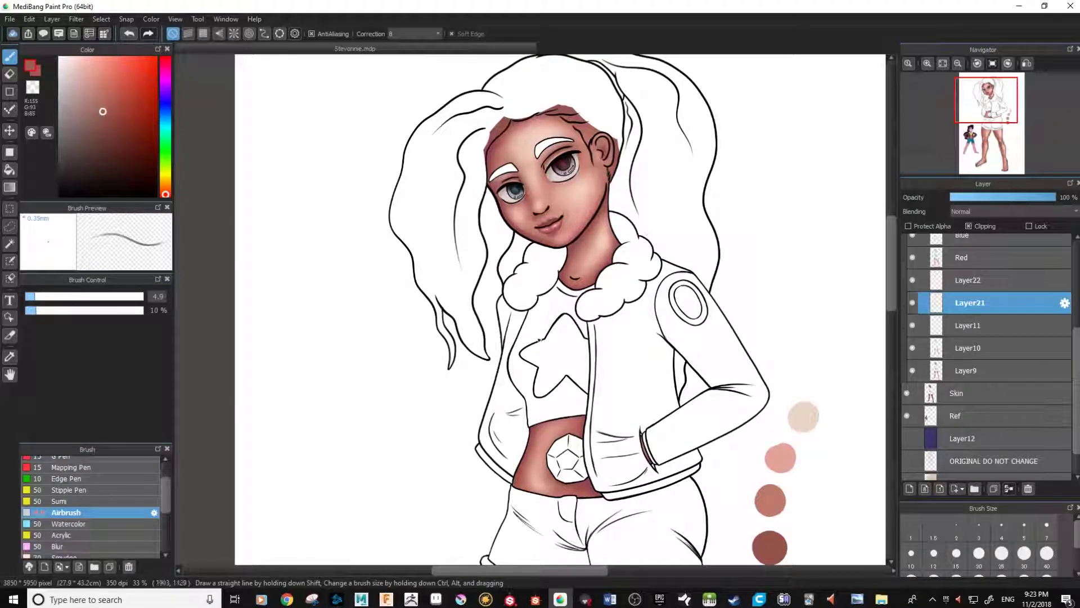
Review the airbrushed skin shading over the whole figure, from the face and midriff down to the legs
{"action": "left_click_drag", "start_coordinate": [690, 343], "coordinate": [666, 461]}
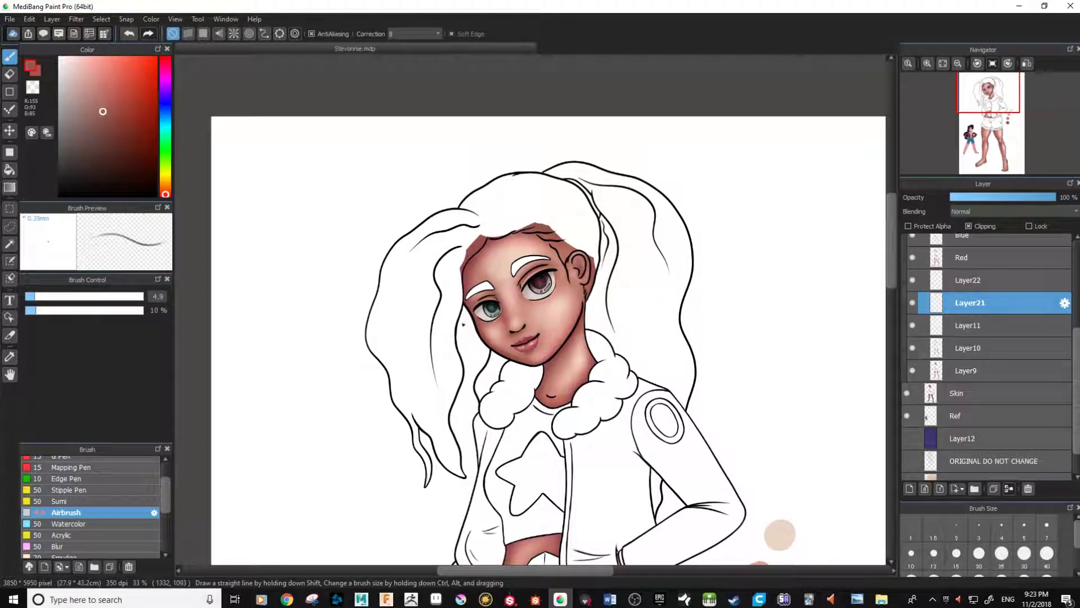
{"action": "key", "text": "ctrl+plus"}
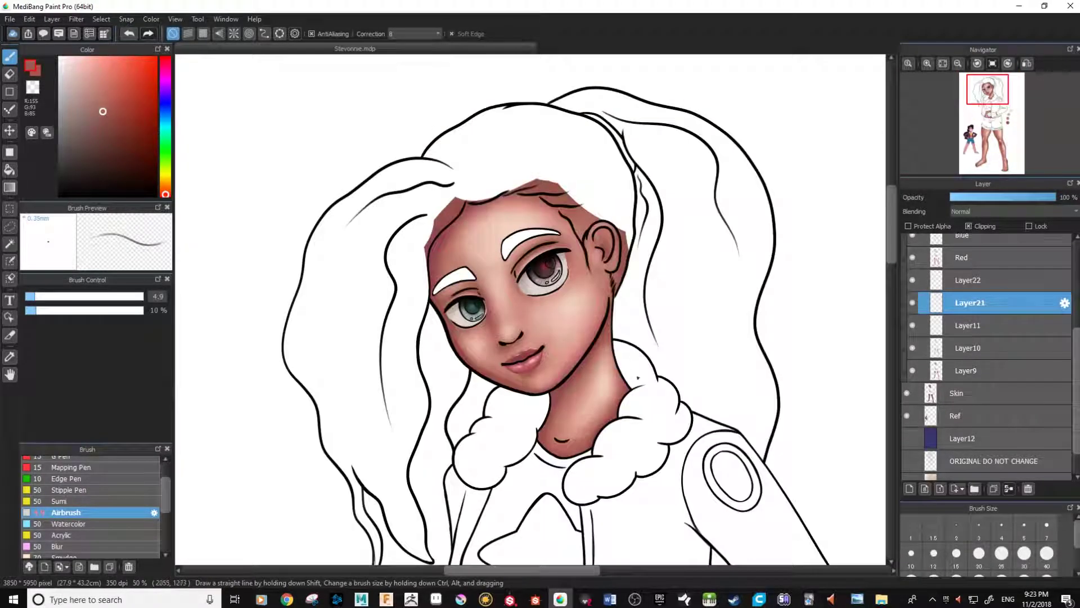
{"action": "left_click_drag", "start_coordinate": [675, 329], "coordinate": [665, 368]}
{"action": "scroll", "coordinate": [664, 367], "scroll_direction": "down", "scroll_amount": 6}
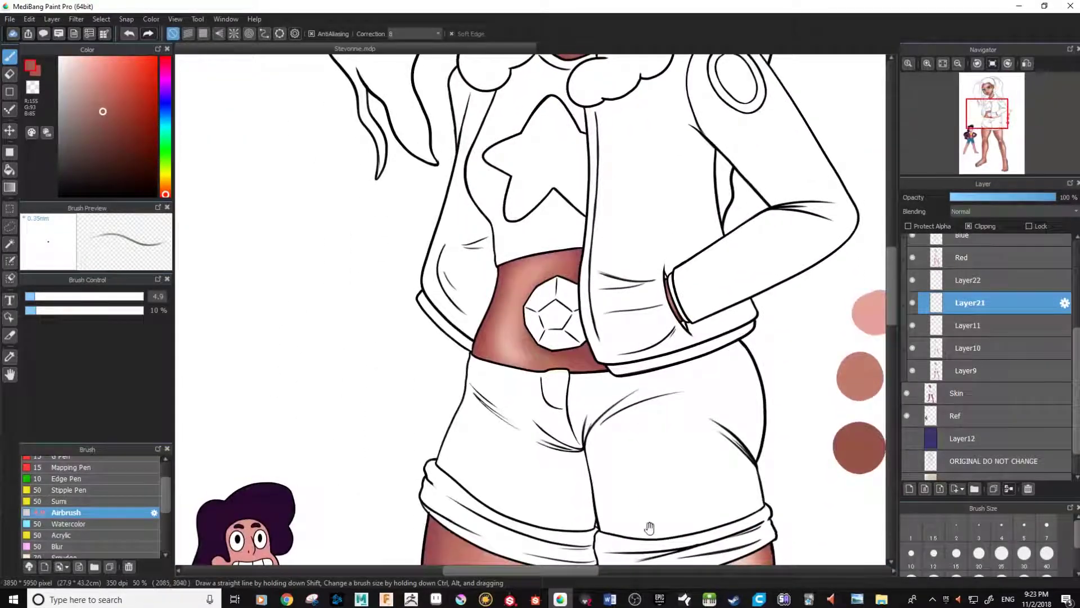
{"action": "scroll", "coordinate": [629, 431], "scroll_direction": "down", "scroll_amount": 4}
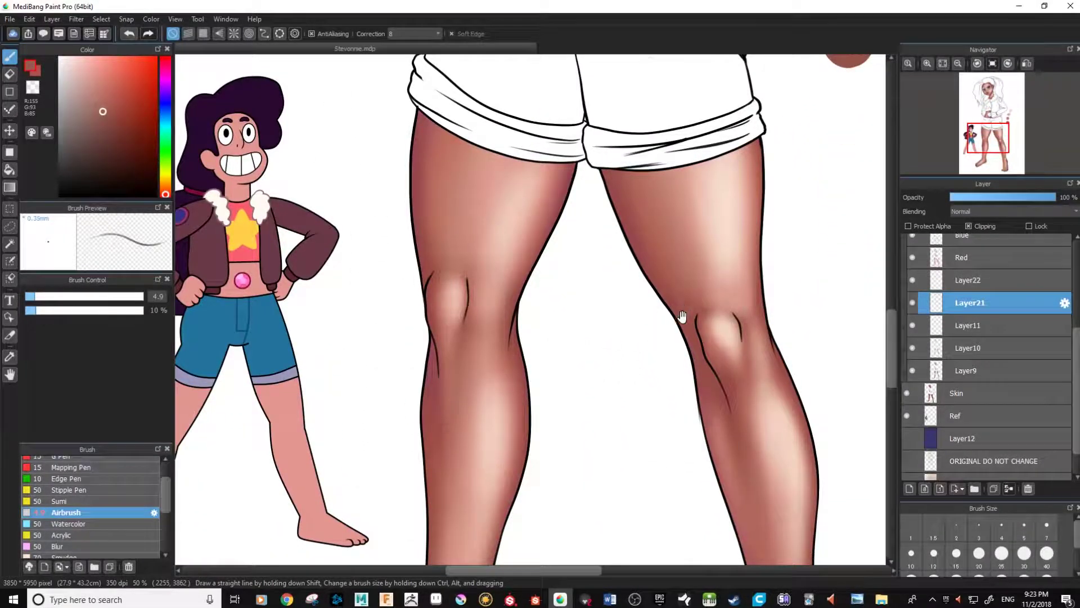
{"action": "scroll", "coordinate": [680, 394], "scroll_direction": "up", "scroll_amount": 6}
{"action": "scroll", "coordinate": [668, 473], "scroll_direction": "down", "scroll_amount": 7}
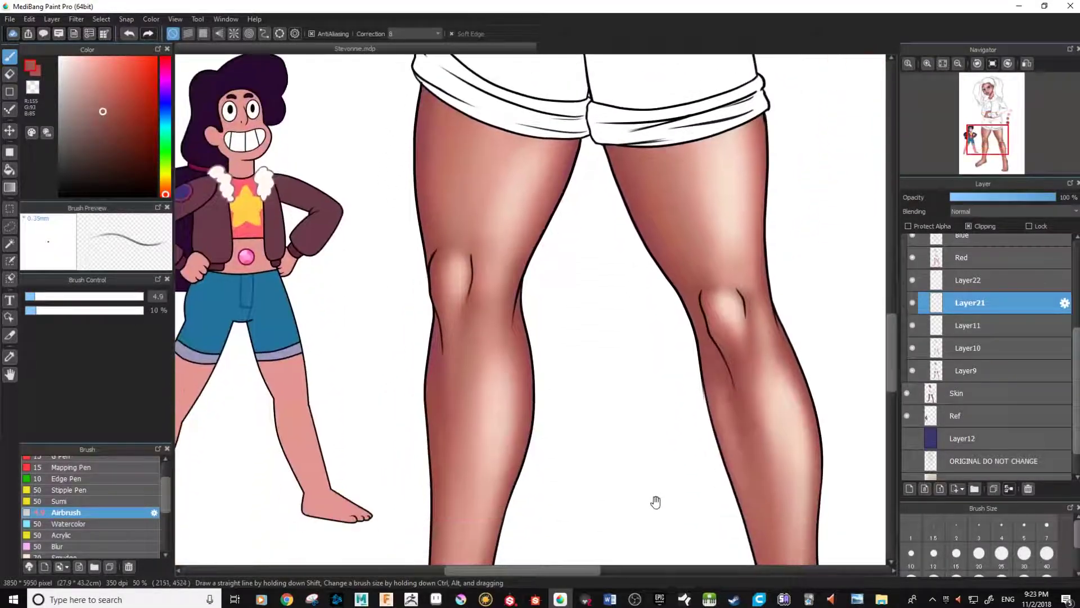
{"action": "scroll", "coordinate": [655, 494], "scroll_direction": "down", "scroll_amount": 3}
{"action": "scroll", "coordinate": [651, 451], "scroll_direction": "up", "scroll_amount": 9}
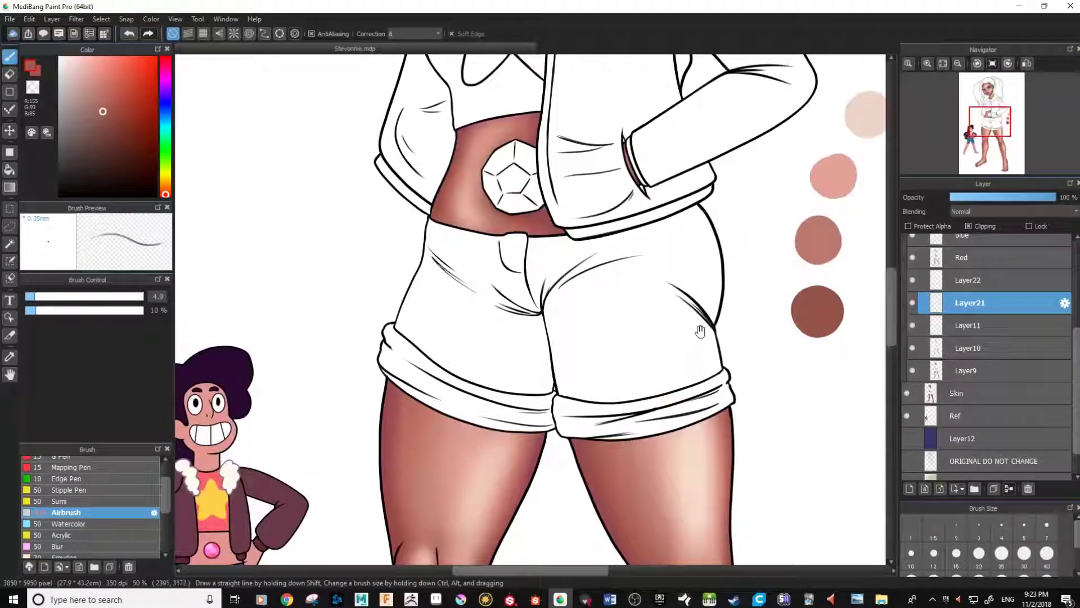
{"action": "scroll", "coordinate": [699, 334], "scroll_direction": "up", "scroll_amount": 8}
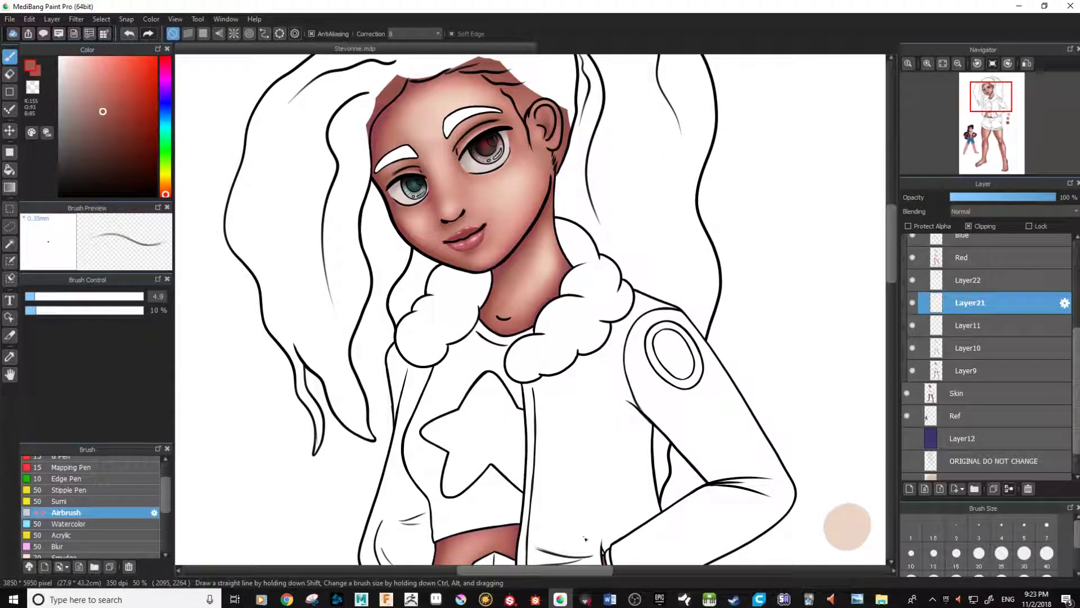
{"action": "left_click_drag", "start_coordinate": [627, 294], "coordinate": [682, 305]}
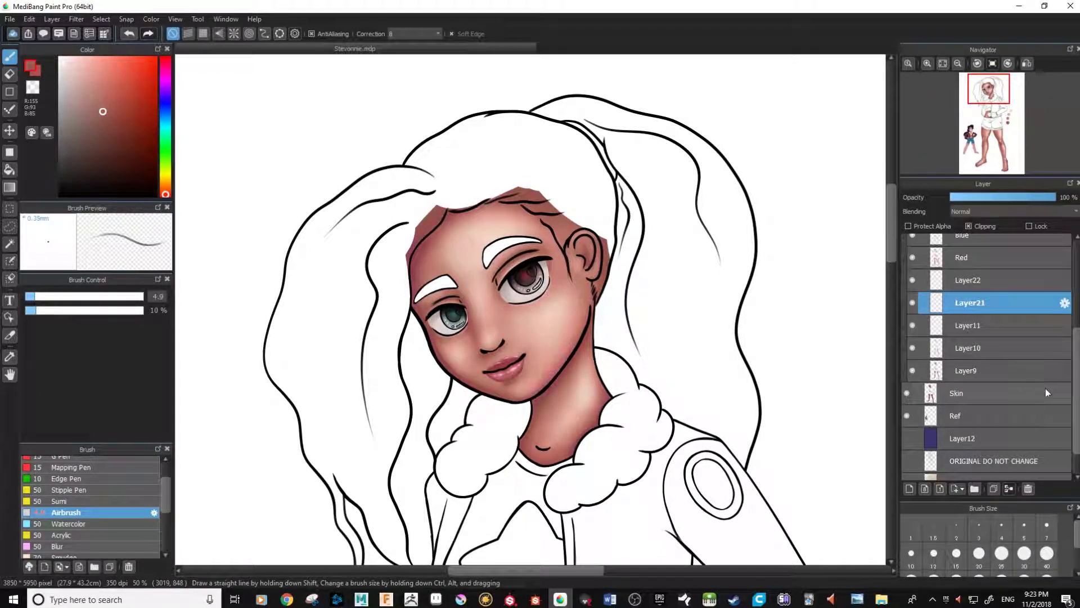
{"action": "left_click_drag", "start_coordinate": [682, 419], "coordinate": [682, 358]}
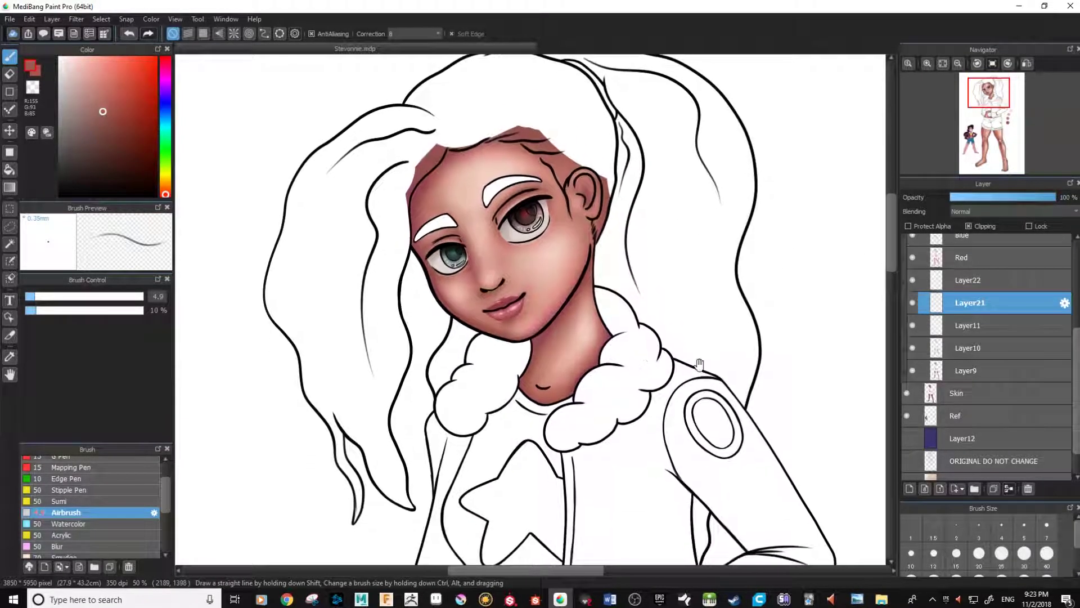
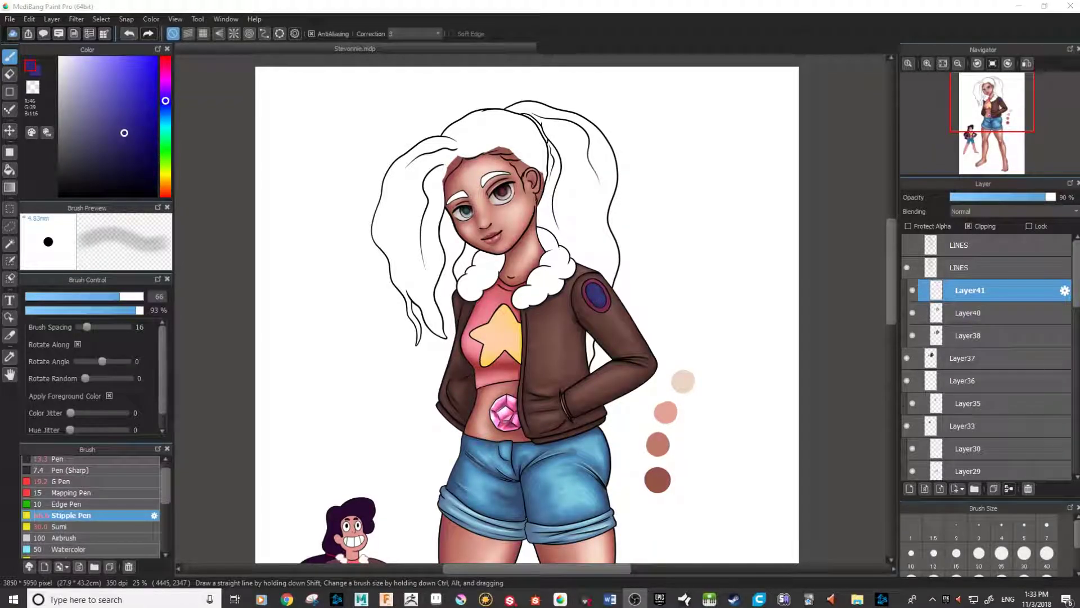
Examine the face, the uncoloured fur collar and the jacket's shoulder up close
{"action": "scroll", "coordinate": [580, 294], "scroll_direction": "up", "scroll_amount": 5}
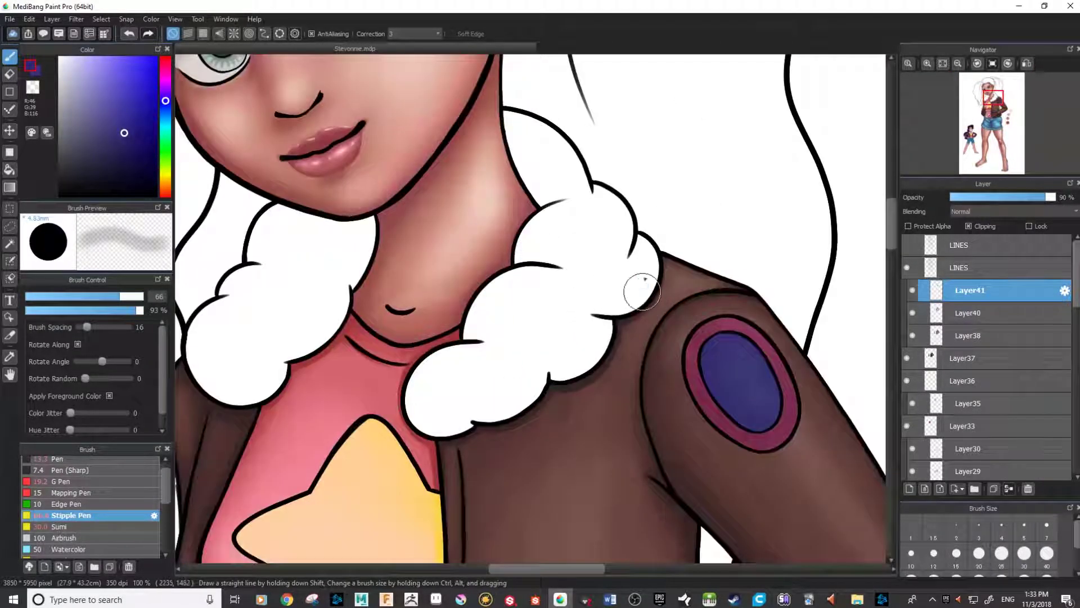
{"action": "left_click_drag", "start_coordinate": [646, 279], "coordinate": [599, 255]}
{"action": "scroll", "coordinate": [654, 368], "scroll_direction": "down", "scroll_amount": 1}
{"action": "scroll", "coordinate": [654, 364], "scroll_direction": "up", "scroll_amount": 1}
{"action": "left_click_drag", "start_coordinate": [628, 181], "coordinate": [643, 328]}
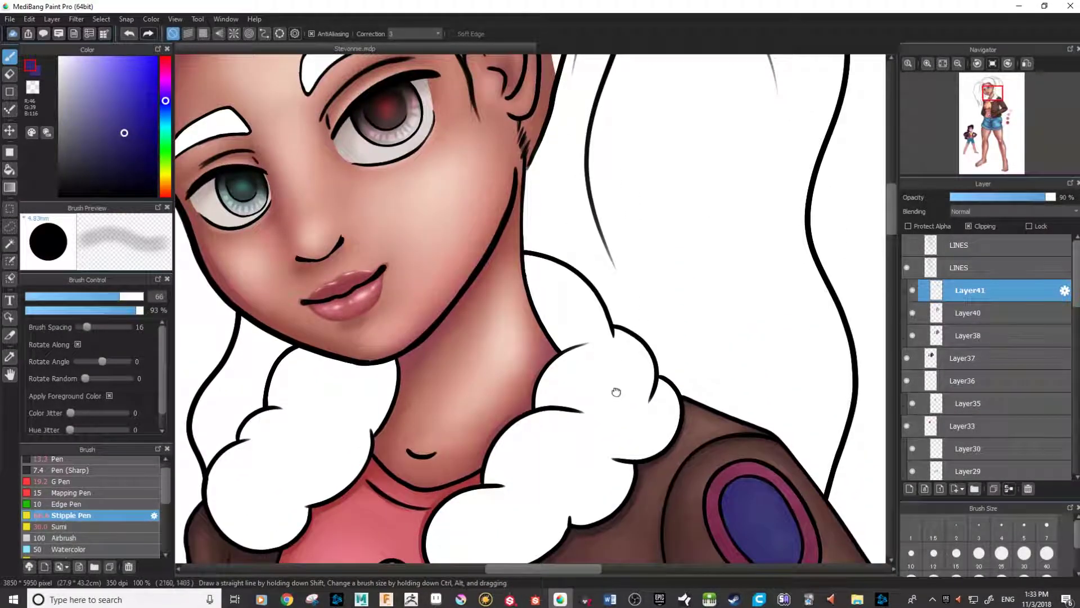
{"action": "left_click_drag", "start_coordinate": [619, 403], "coordinate": [579, 303]}
{"action": "left_click_drag", "start_coordinate": [566, 424], "coordinate": [561, 373]}
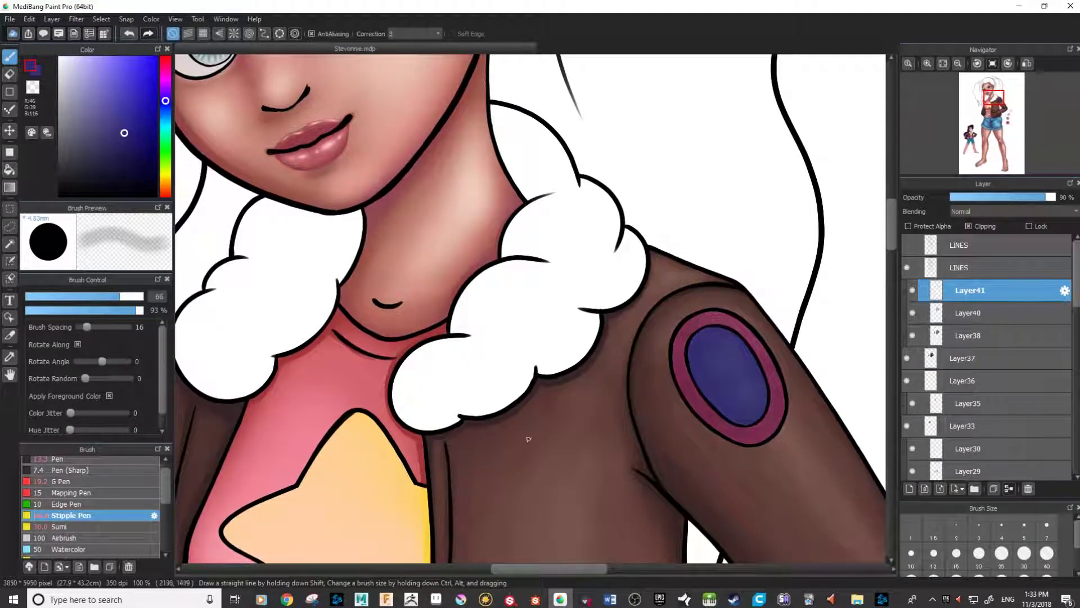
{"action": "left_click_drag", "start_coordinate": [685, 322], "coordinate": [647, 507]}
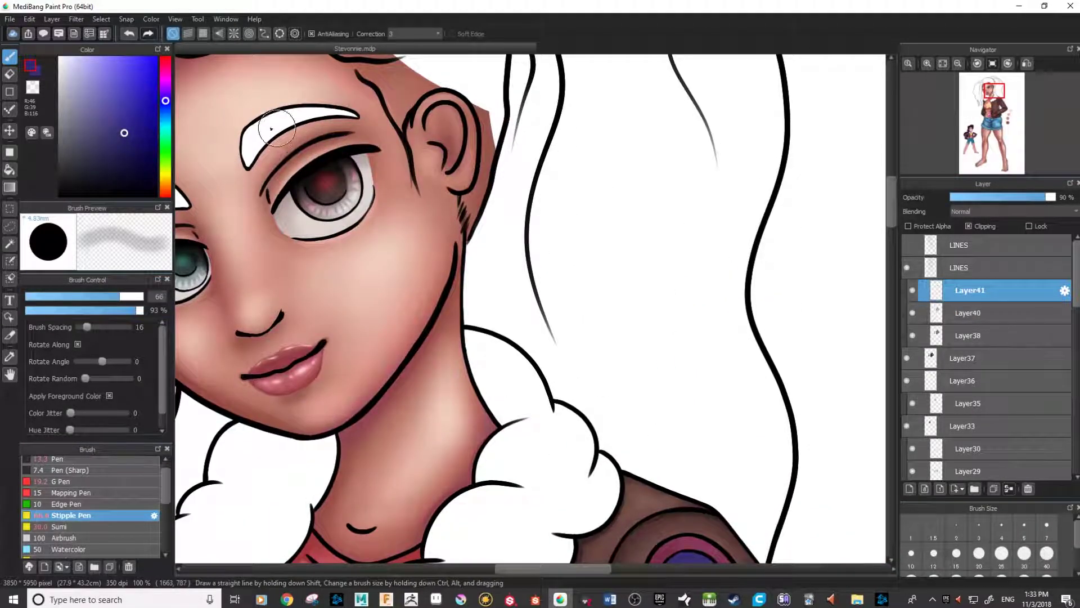
Inspect the shading on the star shirt, brown jacket, pink gem and upper part of the shorts
{"action": "scroll", "coordinate": [567, 403], "scroll_direction": "down", "scroll_amount": 10}
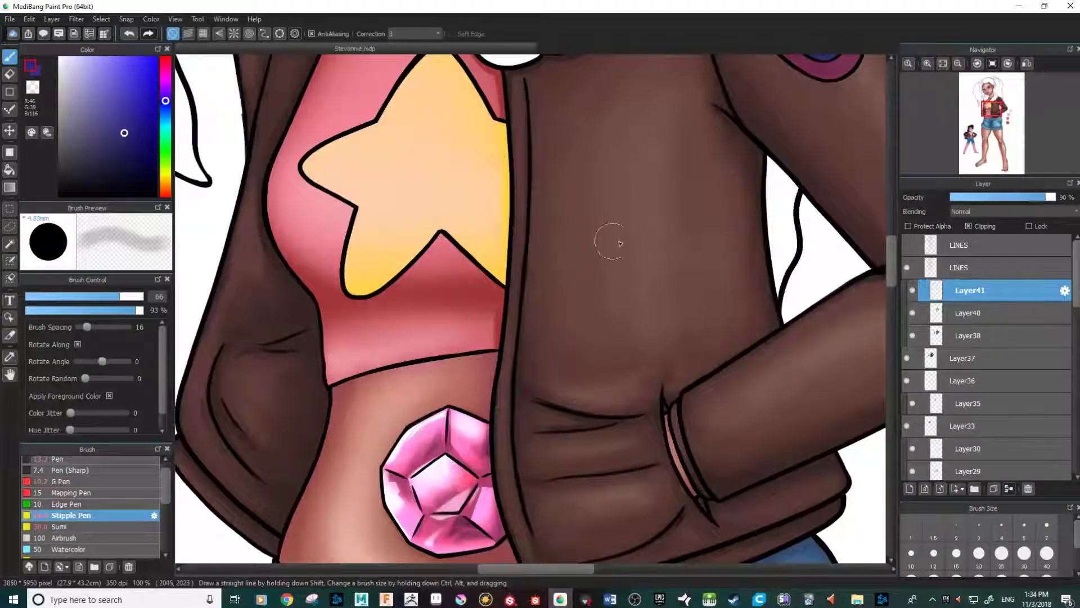
{"action": "scroll", "coordinate": [621, 243], "scroll_direction": "down", "scroll_amount": 2}
{"action": "scroll", "coordinate": [596, 222], "scroll_direction": "up", "scroll_amount": 4}
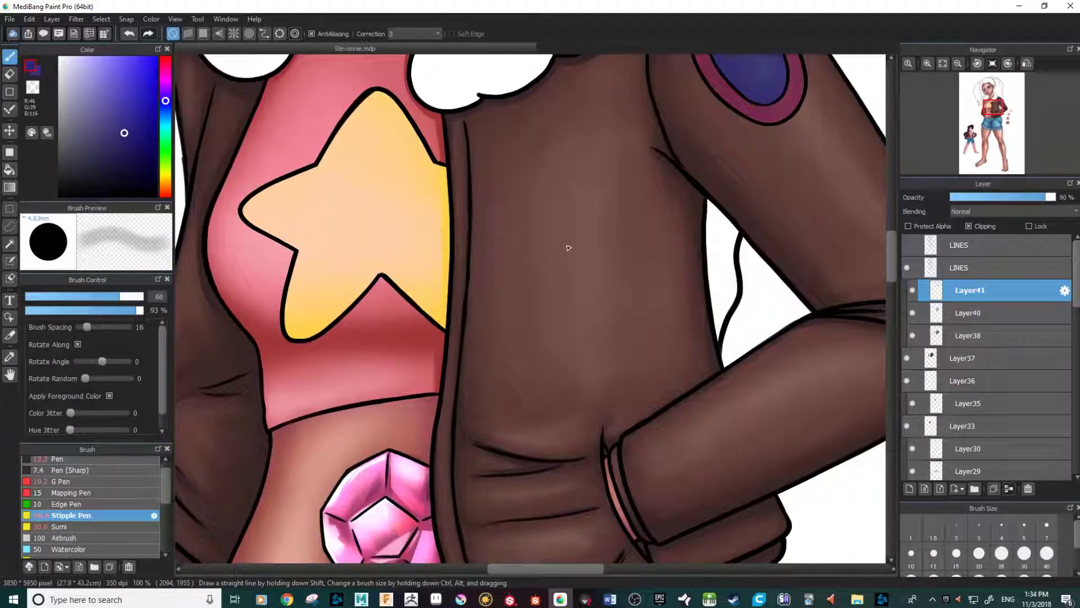
{"action": "scroll", "coordinate": [578, 257], "scroll_direction": "down", "scroll_amount": 4}
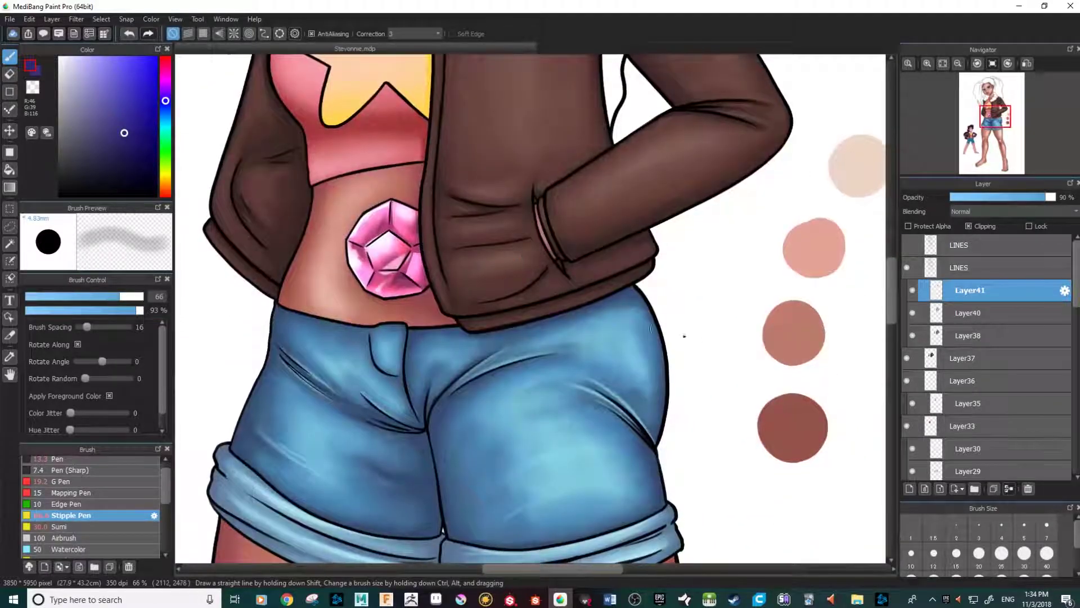
{"action": "left_click_drag", "start_coordinate": [513, 189], "coordinate": [446, 408]}
{"action": "left_click_drag", "start_coordinate": [452, 373], "coordinate": [484, 153]}
{"action": "scroll", "coordinate": [545, 394], "scroll_direction": "up", "scroll_amount": 3}
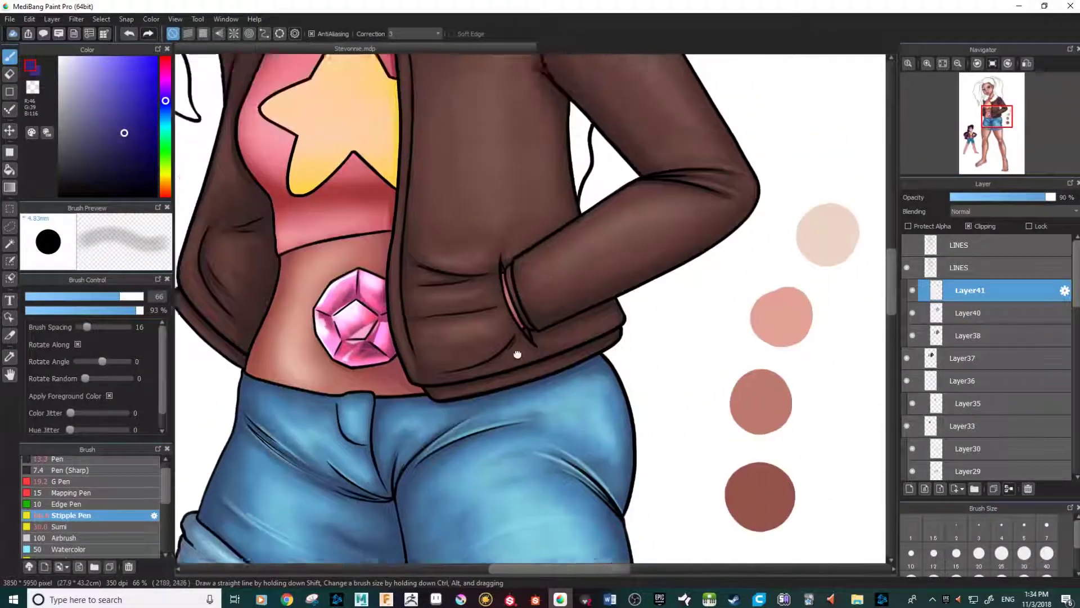
{"action": "left_click_drag", "start_coordinate": [552, 137], "coordinate": [530, 210]}
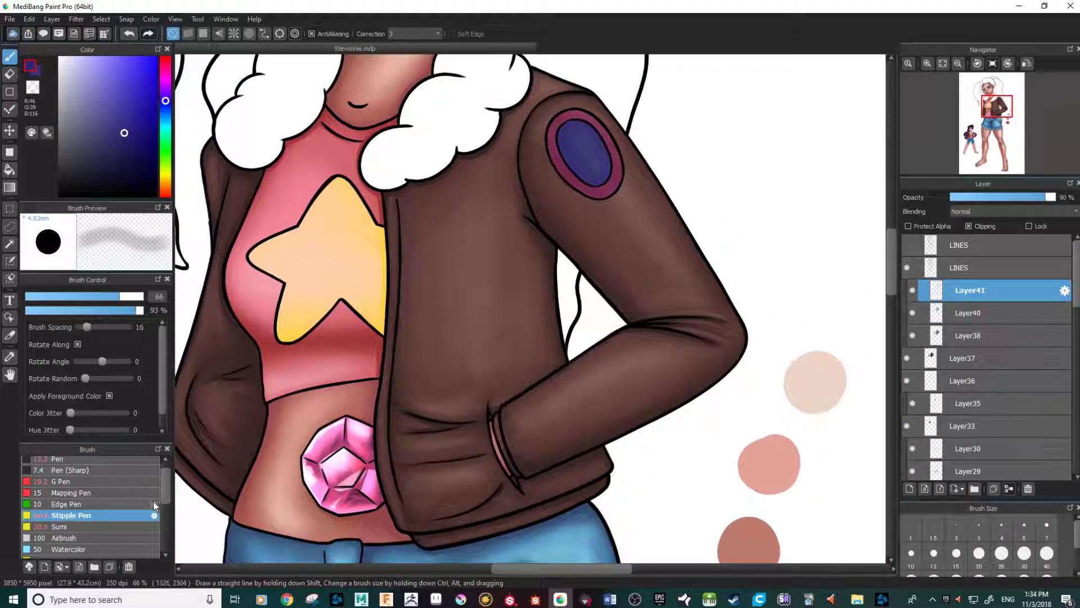
Look up the custom brushes in the brush list and examine the jacket folds and blue denim shorts
{"action": "left_click_drag", "start_coordinate": [160, 482], "coordinate": [159, 528]}
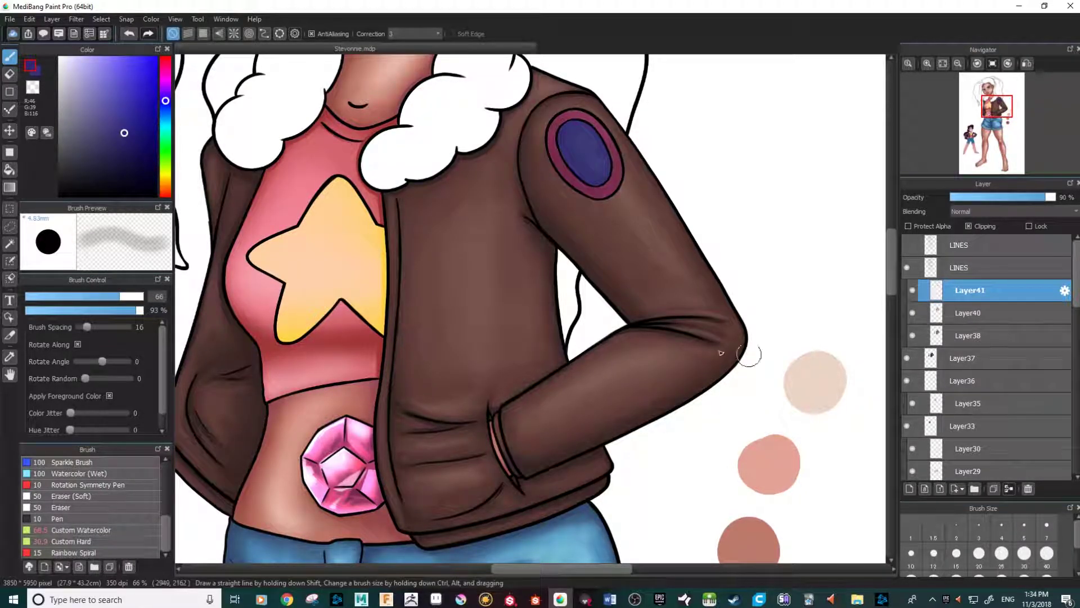
{"action": "mouse_move", "coordinate": [530, 277]}
{"action": "left_mouse_down"}
{"action": "mouse_move", "coordinate": [523, 395]}
{"action": "mouse_move", "coordinate": [512, 255]}
{"action": "left_mouse_up"}
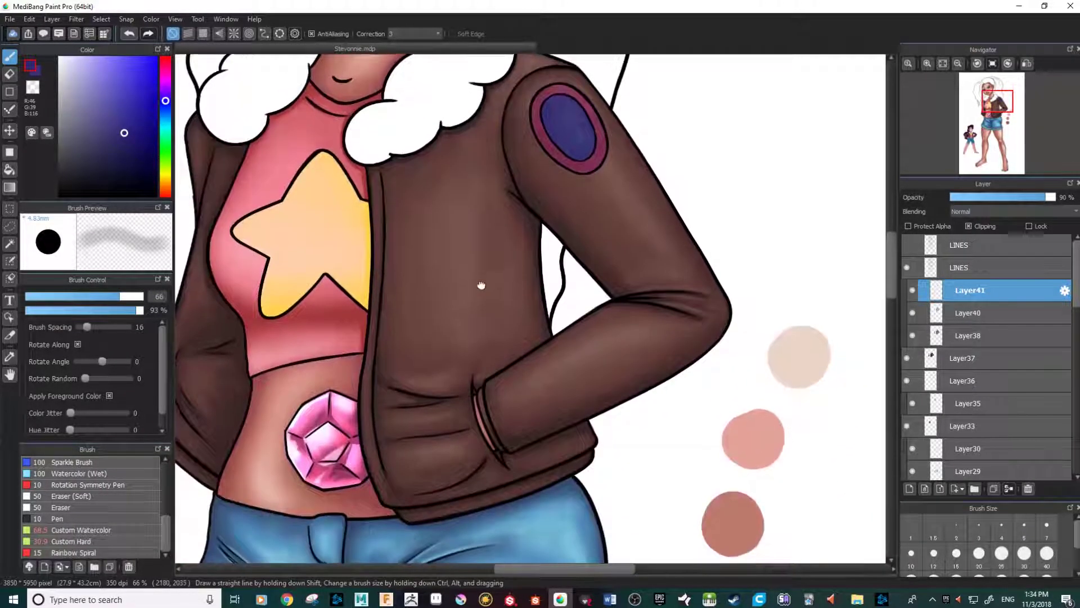
{"action": "left_click_drag", "start_coordinate": [407, 340], "coordinate": [526, 188]}
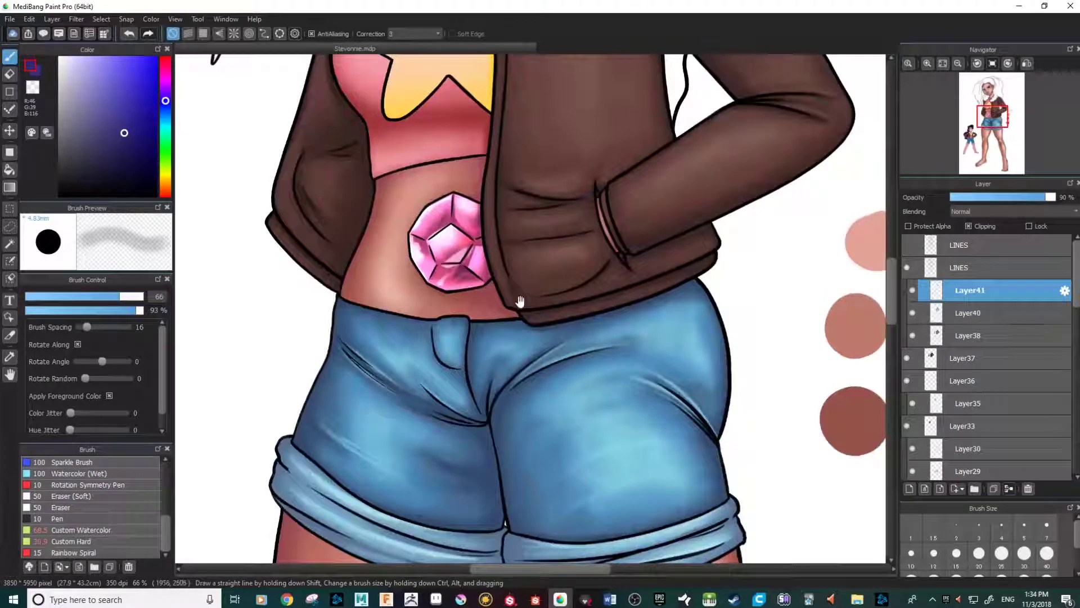
{"action": "left_click_drag", "start_coordinate": [374, 445], "coordinate": [482, 313]}
{"action": "left_click_drag", "start_coordinate": [451, 391], "coordinate": [508, 276]}
{"action": "left_click_drag", "start_coordinate": [523, 339], "coordinate": [513, 267]}
{"action": "left_click_drag", "start_coordinate": [507, 225], "coordinate": [480, 424]}
{"action": "left_click_drag", "start_coordinate": [480, 364], "coordinate": [477, 475]}
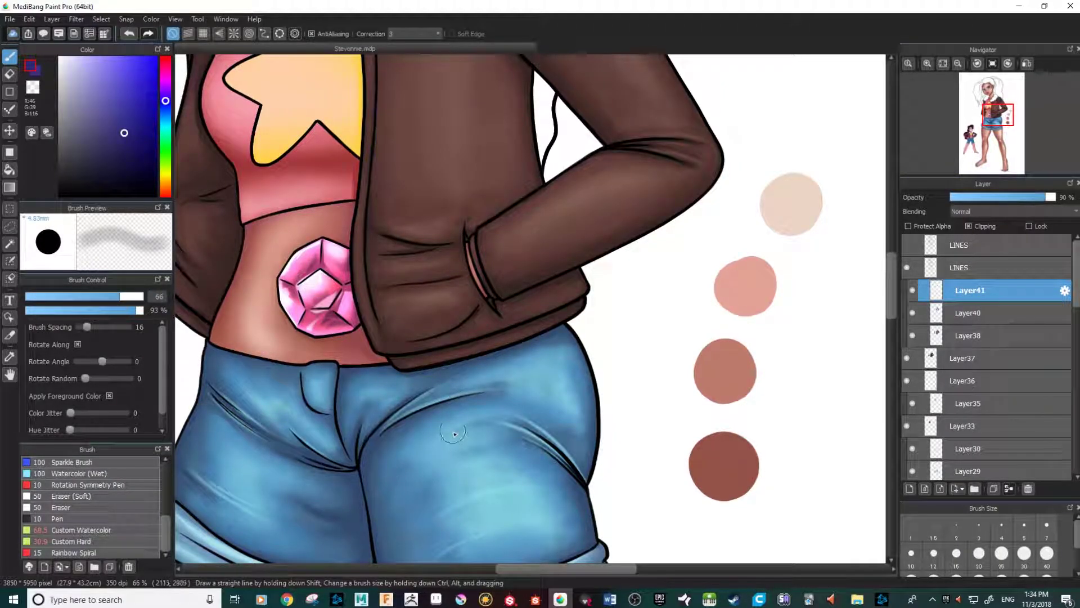
{"action": "left_click_drag", "start_coordinate": [473, 289], "coordinate": [490, 323]}
{"action": "left_click_drag", "start_coordinate": [488, 429], "coordinate": [495, 242]}
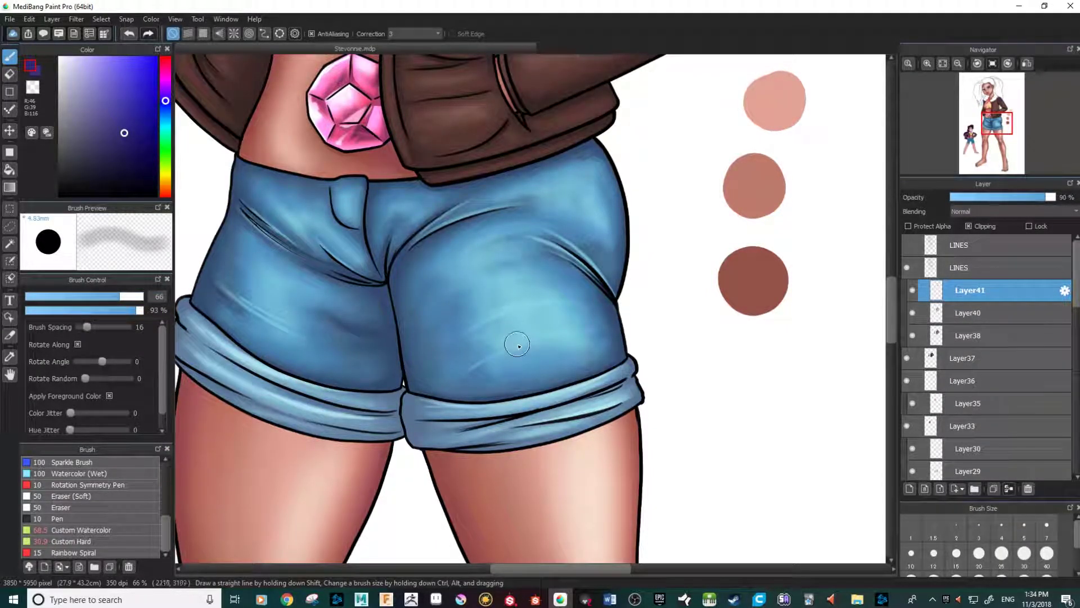
{"action": "left_click_drag", "start_coordinate": [488, 293], "coordinate": [480, 384]}
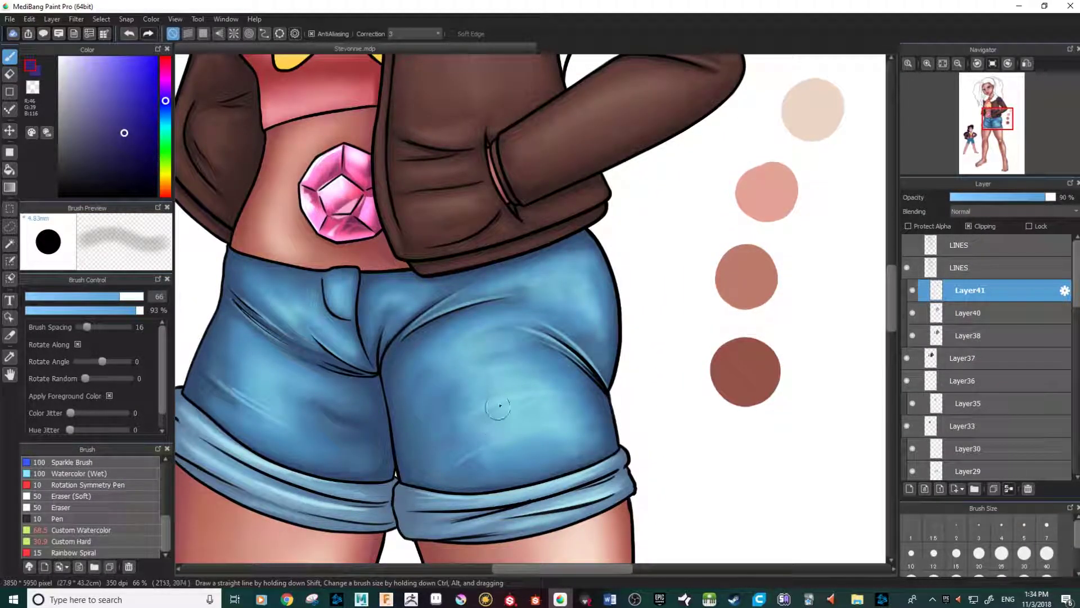
{"action": "left_click_drag", "start_coordinate": [451, 247], "coordinate": [404, 411]}
{"action": "mouse_move", "coordinate": [439, 446]}
{"action": "left_mouse_down"}
{"action": "mouse_move", "coordinate": [464, 342]}
{"action": "mouse_move", "coordinate": [505, 331]}
{"action": "mouse_move", "coordinate": [496, 251]}
{"action": "mouse_move", "coordinate": [493, 399]}
{"action": "mouse_move", "coordinate": [545, 332]}
{"action": "left_mouse_up"}
{"action": "key", "text": "ctrl+minus"}
{"action": "key", "text": "ctrl+minus"}
{"action": "scroll", "coordinate": [496, 251], "scroll_direction": "up", "scroll_amount": 2}
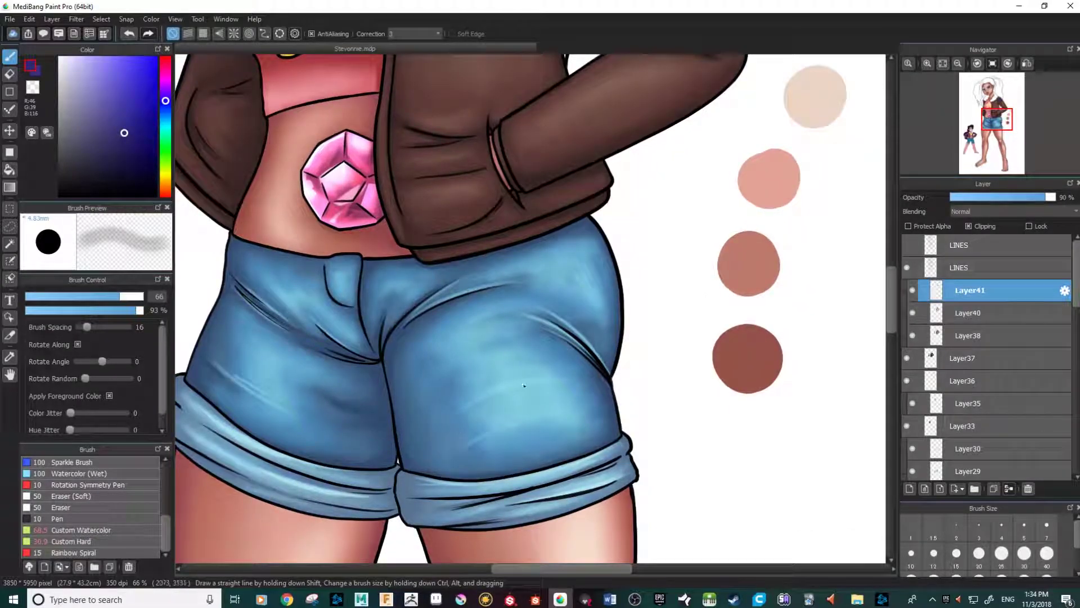
{"action": "left_click_drag", "start_coordinate": [471, 398], "coordinate": [519, 416]}
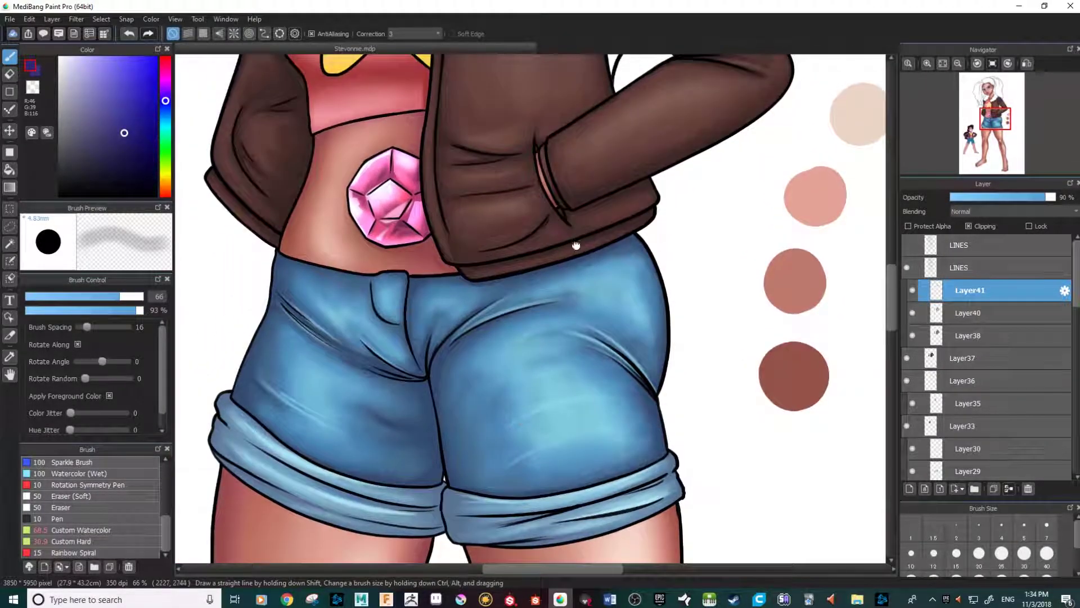
Examine the blue and magenta shoulder patch at several zoom levels and locate the Stipple Pen in the brush list
{"action": "left_click_drag", "start_coordinate": [576, 232], "coordinate": [503, 457]}
{"action": "left_click_drag", "start_coordinate": [455, 348], "coordinate": [447, 497]}
{"action": "left_click_drag", "start_coordinate": [503, 353], "coordinate": [475, 393]}
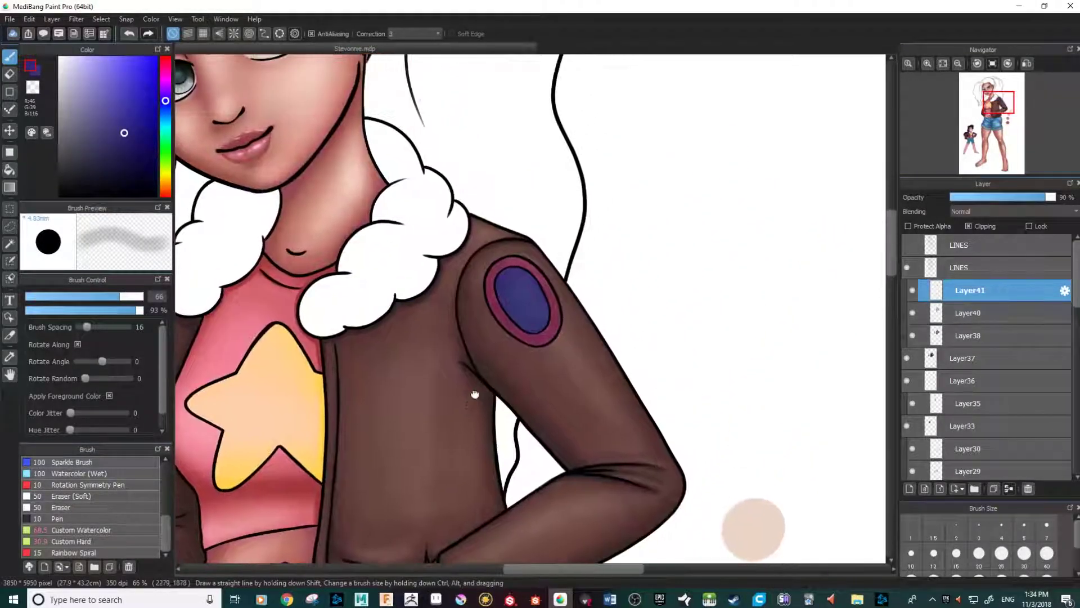
{"action": "key", "text": "ctrl+plus"}
{"action": "key", "text": "ctrl+plus"}
{"action": "scroll", "coordinate": [571, 336], "scroll_direction": "up", "scroll_amount": 2}
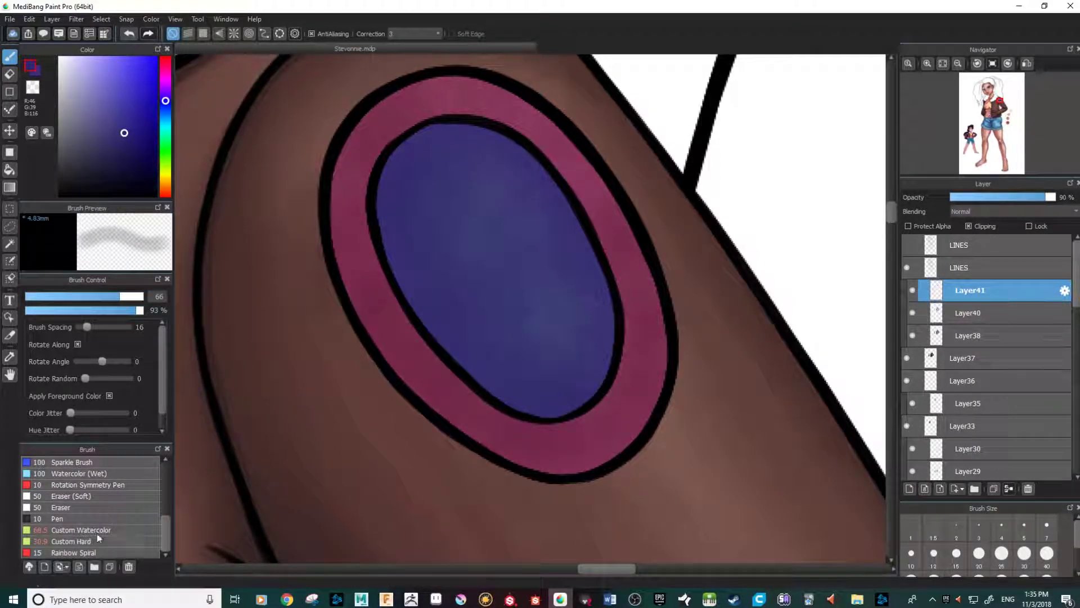
{"action": "scroll", "coordinate": [167, 500], "scroll_direction": "up", "scroll_amount": 5}
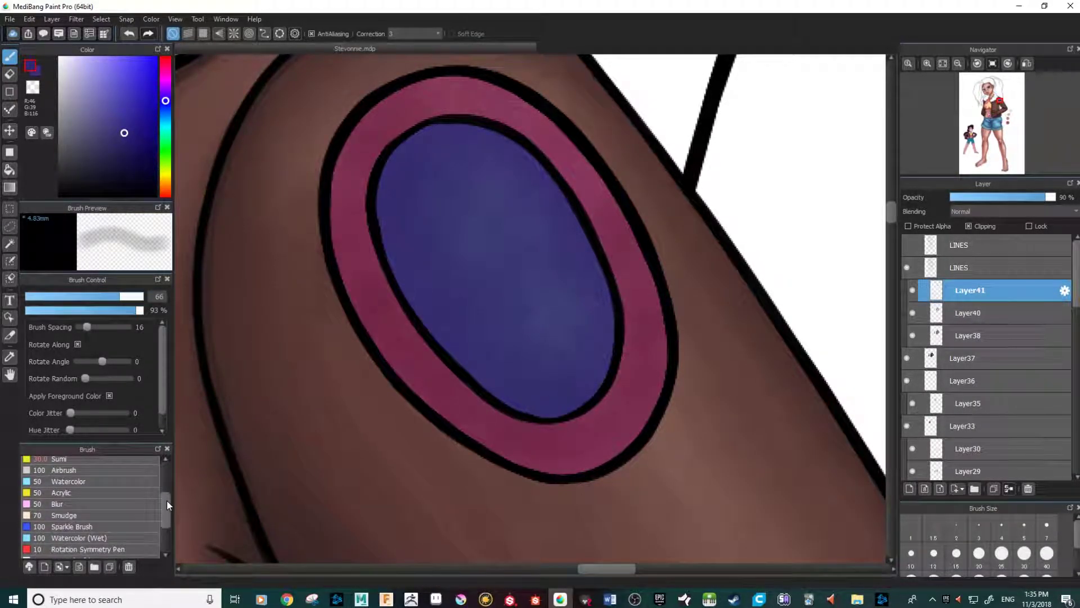
{"action": "scroll", "coordinate": [166, 491], "scroll_direction": "up", "scroll_amount": 1}
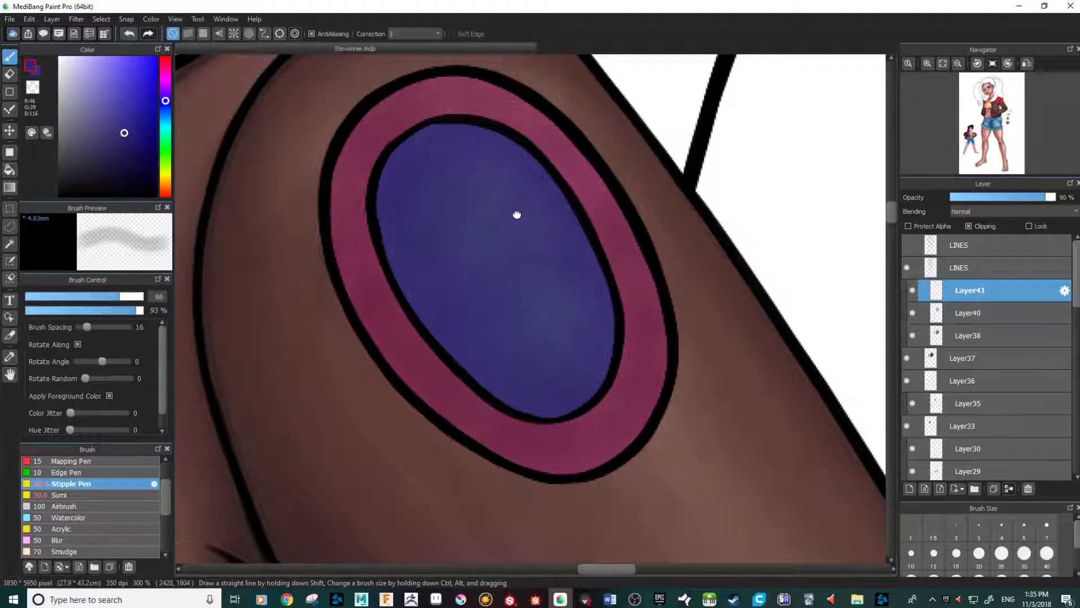
{"action": "left_click_drag", "start_coordinate": [517, 214], "coordinate": [482, 293]}
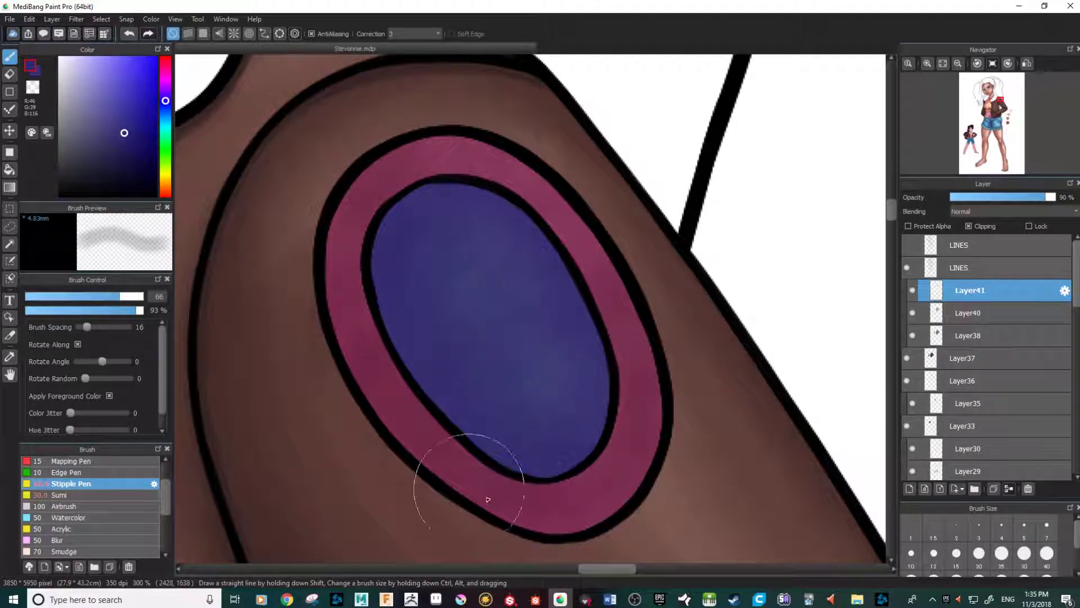
{"action": "scroll", "coordinate": [472, 491], "scroll_direction": "down", "scroll_amount": 2}
{"action": "scroll", "coordinate": [565, 381], "scroll_direction": "down", "scroll_amount": 2}
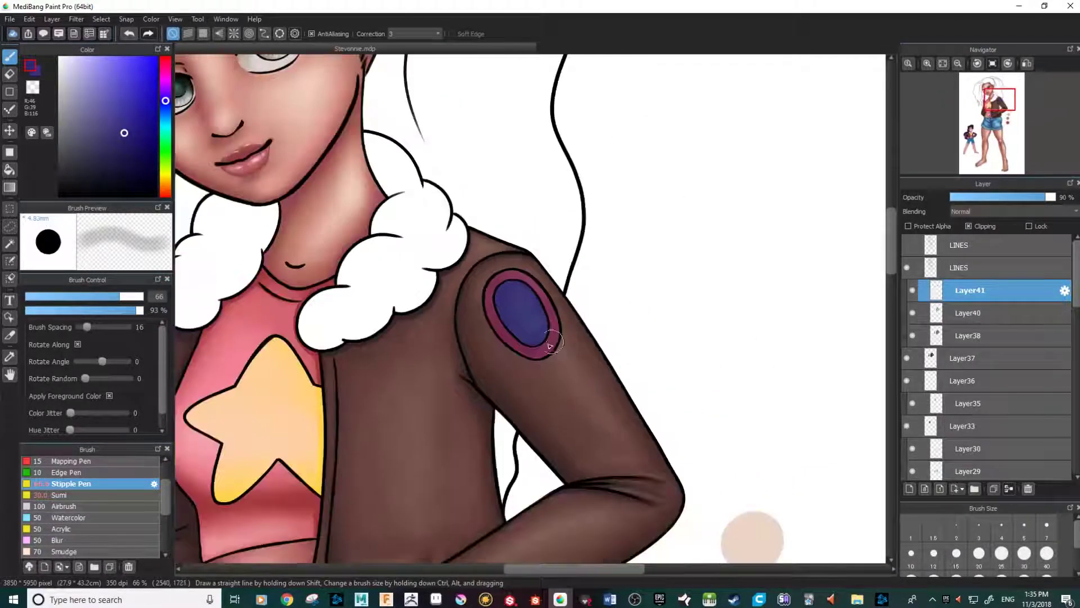
{"action": "scroll", "coordinate": [533, 354], "scroll_direction": "up", "scroll_amount": 3}
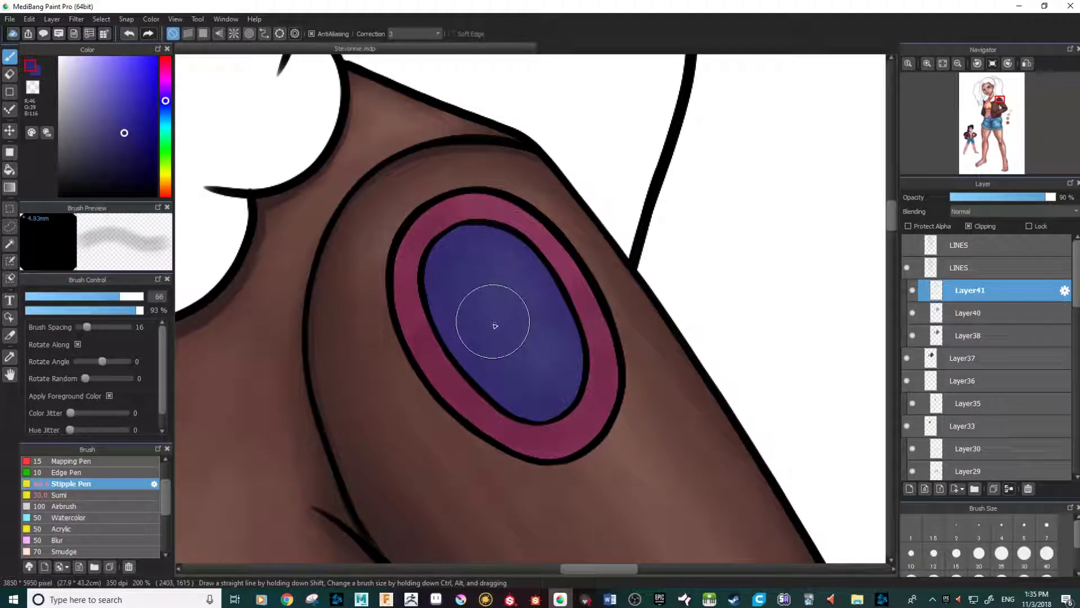
{"action": "scroll", "coordinate": [495, 323], "scroll_direction": "down", "scroll_amount": 2}
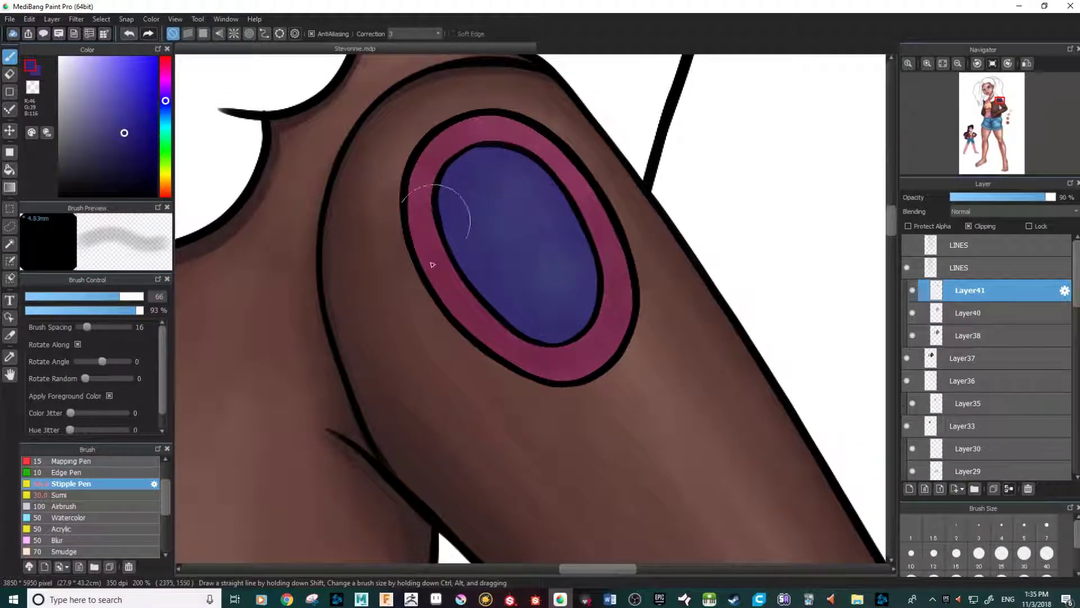
Examine the blue and magenta shoulder patch together with the surrounding jacket sleeve and front
{"action": "scroll", "coordinate": [540, 314], "scroll_direction": "down", "scroll_amount": 4}
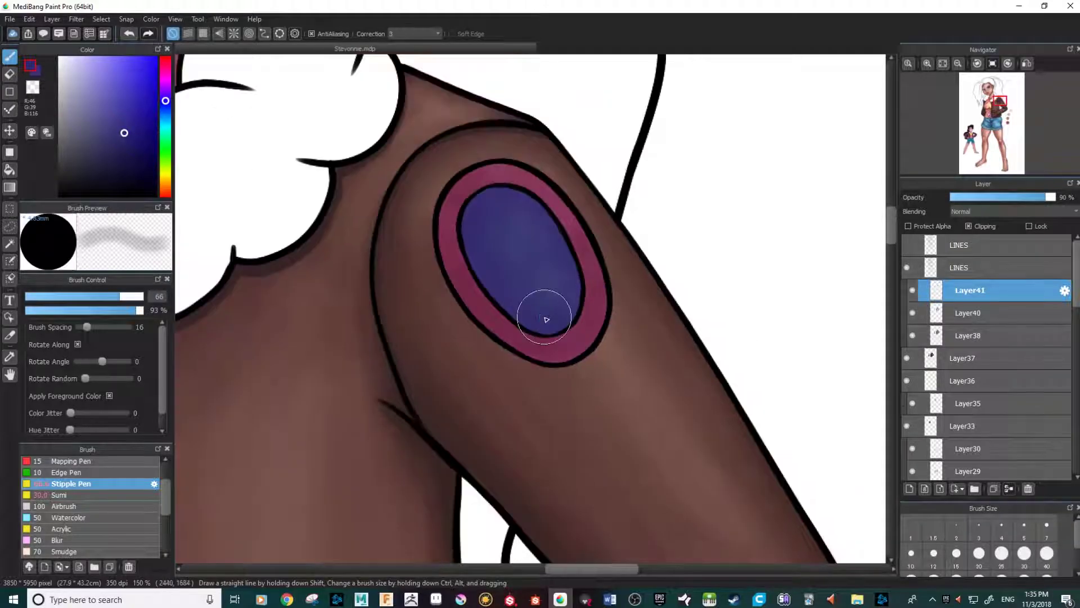
{"action": "left_click_drag", "start_coordinate": [552, 442], "coordinate": [639, 264]}
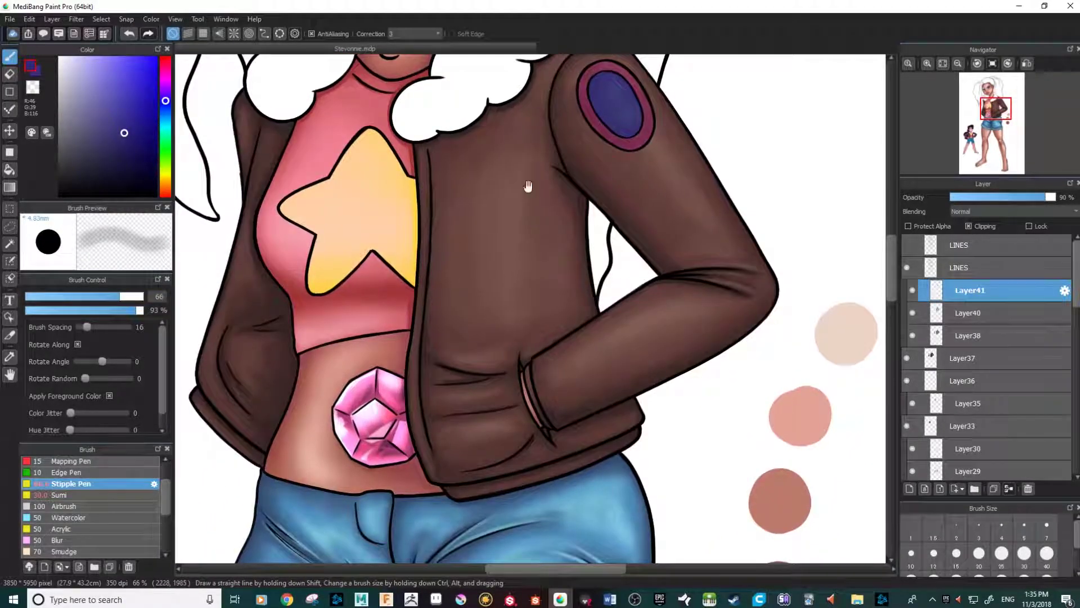
{"action": "left_click_drag", "start_coordinate": [528, 186], "coordinate": [498, 330]}
{"action": "scroll", "coordinate": [641, 254], "scroll_direction": "up", "scroll_amount": 3}
{"action": "scroll", "coordinate": [650, 200], "scroll_direction": "down", "scroll_amount": 2}
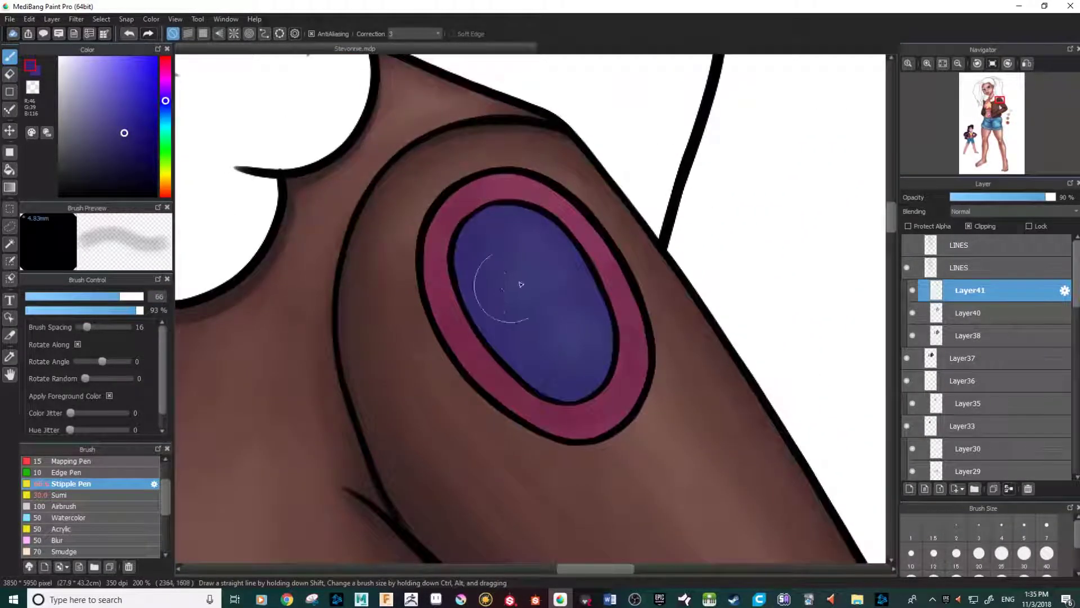
{"action": "left_click_drag", "start_coordinate": [464, 390], "coordinate": [644, 362]}
{"action": "left_click_drag", "start_coordinate": [648, 319], "coordinate": [576, 407]}
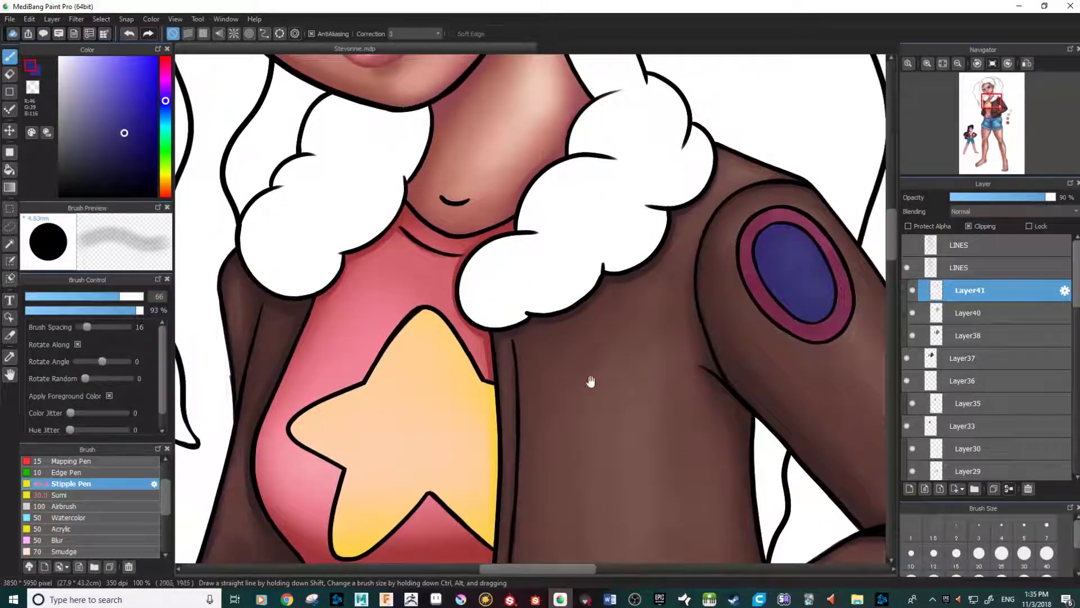
Examine the uncoloured fur collar around the neck at several zoom levels, including its edge against the jacket and shirt
{"action": "left_click_drag", "start_coordinate": [647, 225], "coordinate": [557, 366]}
{"action": "scroll", "coordinate": [557, 366], "scroll_direction": "down", "scroll_amount": 2}
{"action": "scroll", "coordinate": [559, 367], "scroll_direction": "up", "scroll_amount": 2}
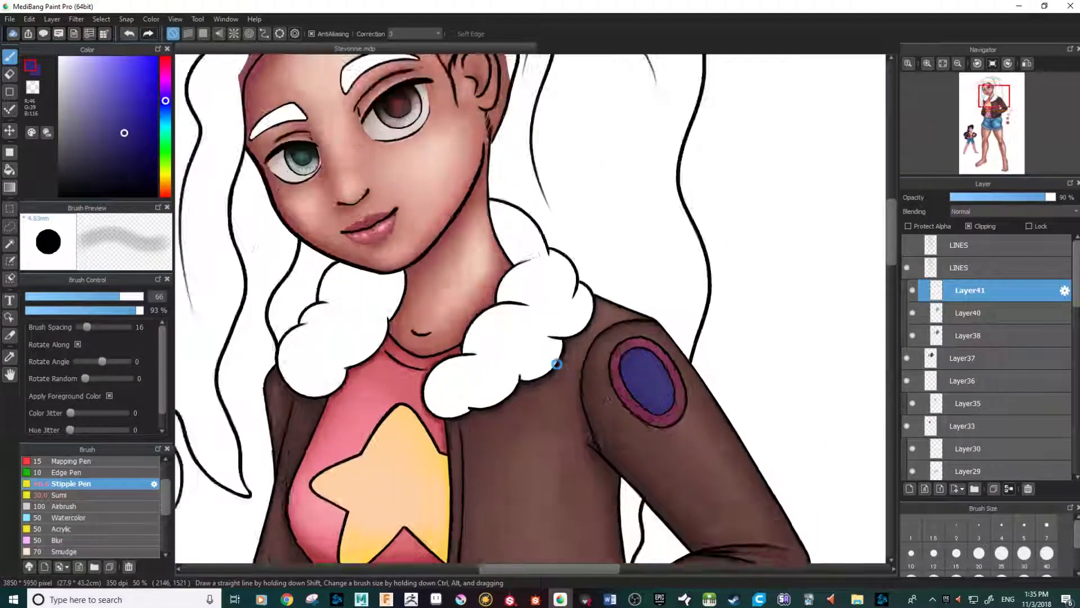
{"action": "scroll", "coordinate": [466, 381], "scroll_direction": "down", "scroll_amount": 2}
{"action": "scroll", "coordinate": [466, 381], "scroll_direction": "up", "scroll_amount": 2}
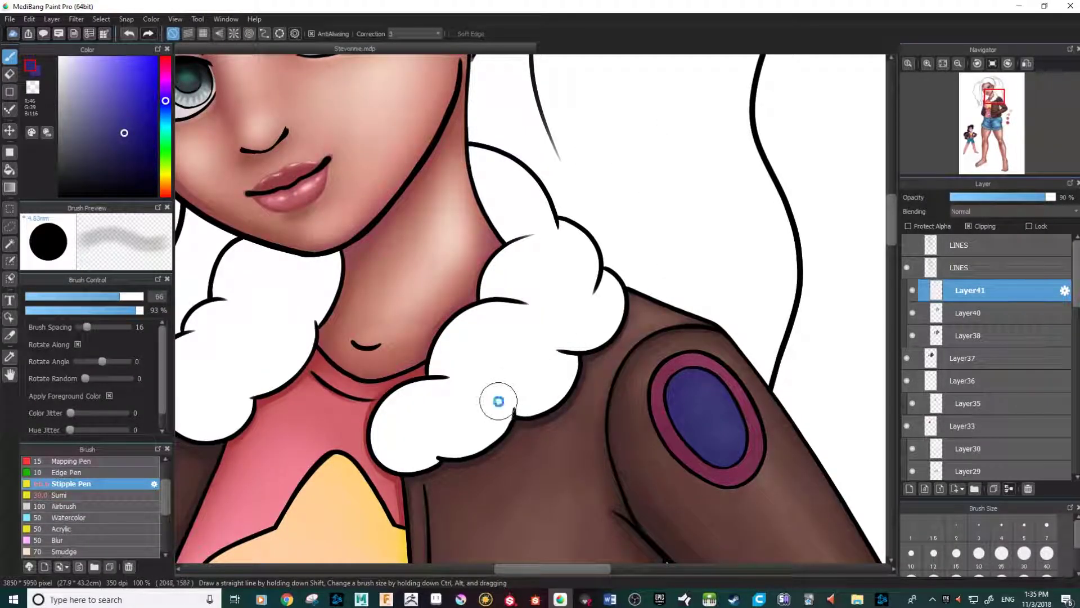
{"action": "scroll", "coordinate": [499, 401], "scroll_direction": "down", "scroll_amount": 2}
{"action": "left_click_drag", "start_coordinate": [428, 495], "coordinate": [607, 403]}
{"action": "scroll", "coordinate": [608, 403], "scroll_direction": "down", "scroll_amount": 1}
{"action": "scroll", "coordinate": [607, 402], "scroll_direction": "up", "scroll_amount": 2}
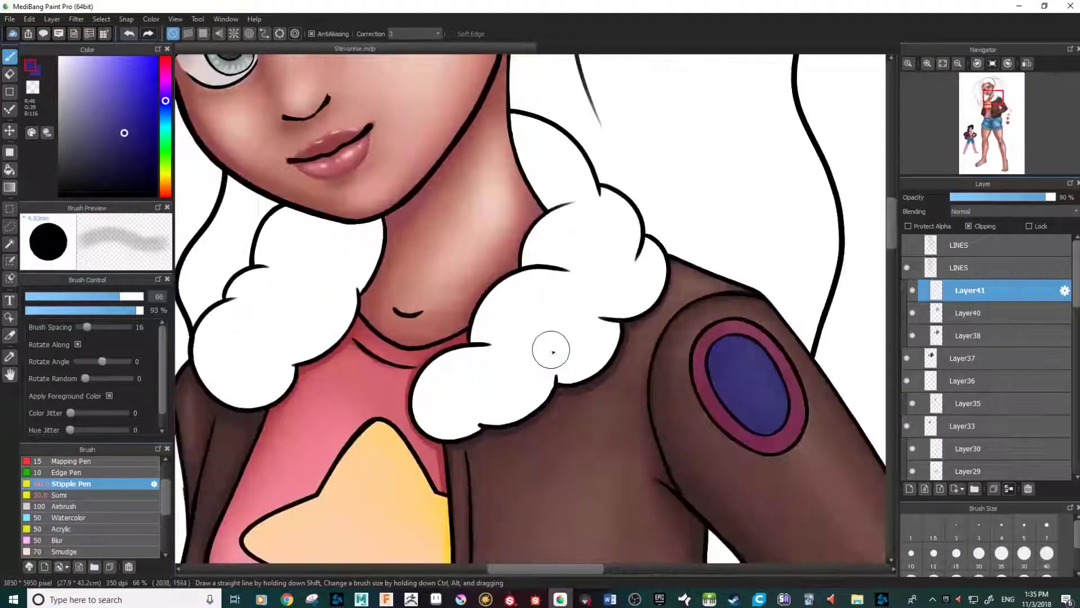
{"action": "scroll", "coordinate": [553, 352], "scroll_direction": "up", "scroll_amount": 2}
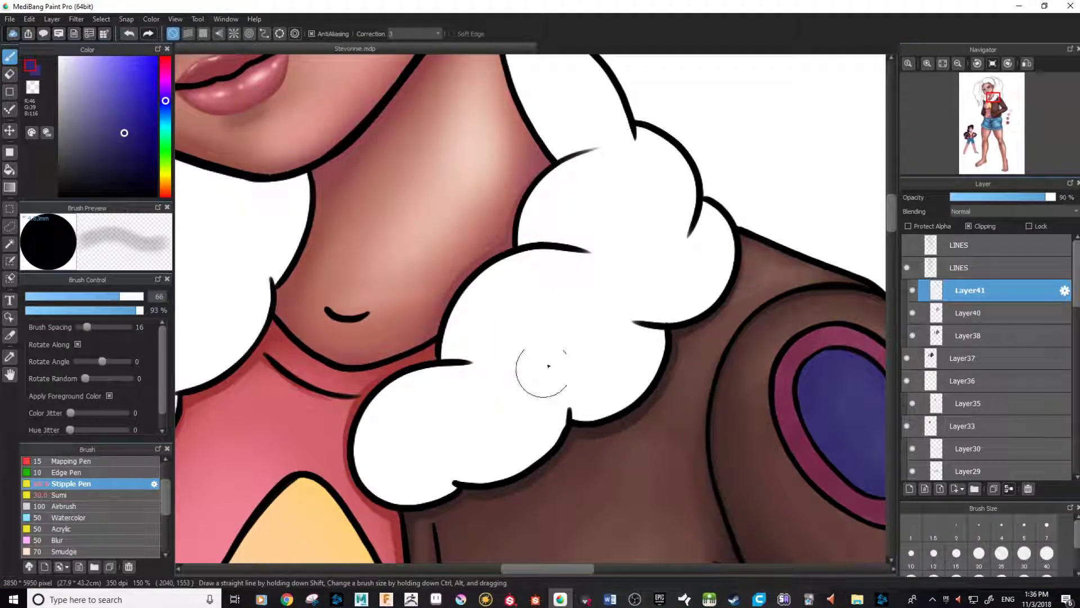
{"action": "scroll", "coordinate": [545, 372], "scroll_direction": "down", "scroll_amount": 2}
{"action": "scroll", "coordinate": [521, 321], "scroll_direction": "up", "scroll_amount": 2}
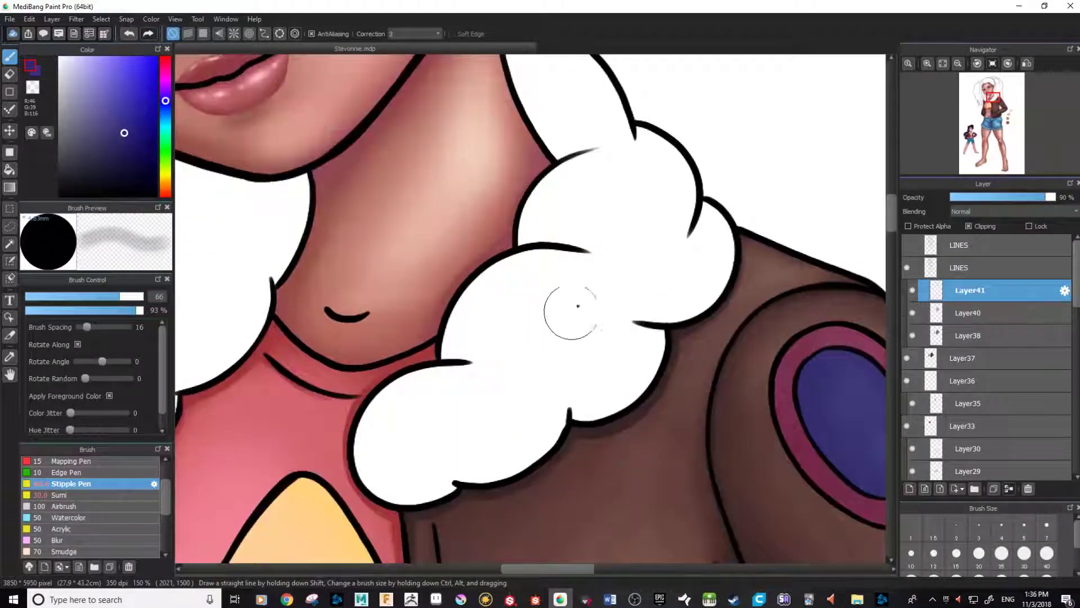
{"action": "scroll", "coordinate": [522, 343], "scroll_direction": "down", "scroll_amount": 1}
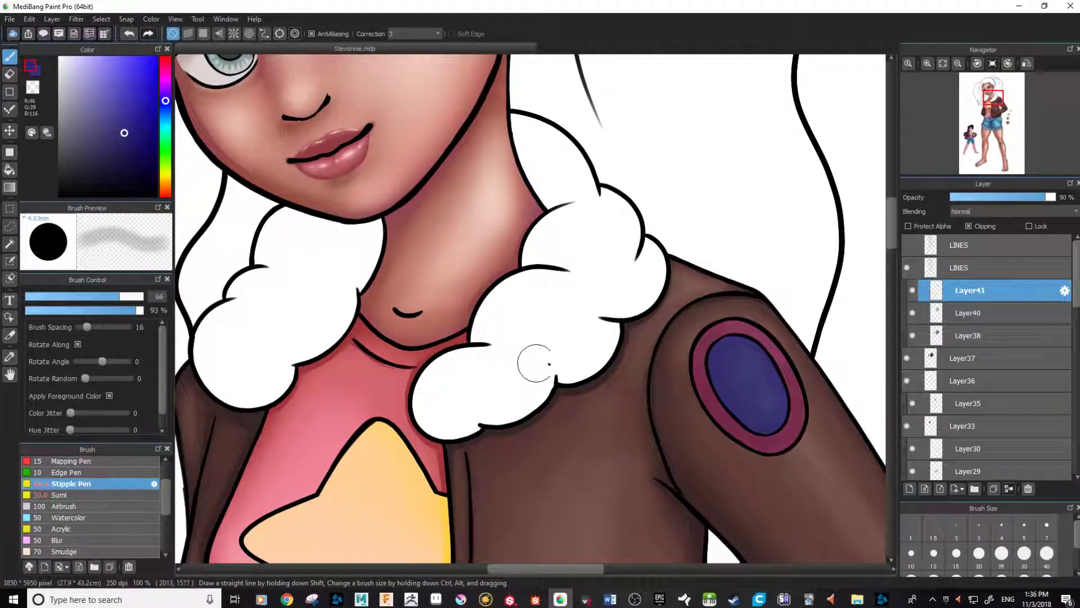
{"action": "left_click_drag", "start_coordinate": [517, 421], "coordinate": [588, 363]}
{"action": "scroll", "coordinate": [523, 366], "scroll_direction": "up", "scroll_amount": 1}
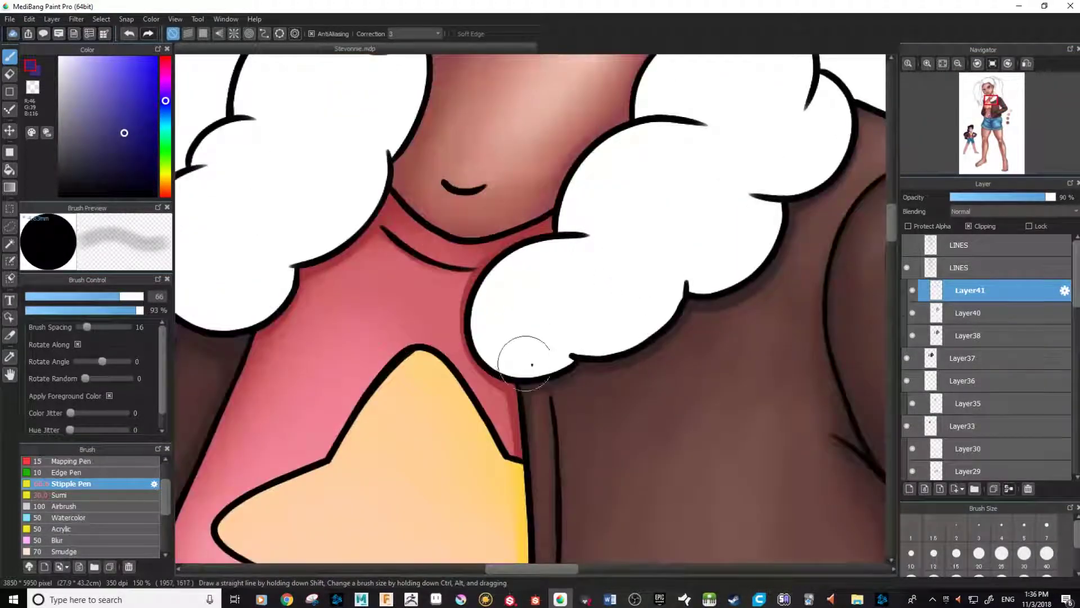
{"action": "scroll", "coordinate": [572, 336], "scroll_direction": "down", "scroll_amount": 4}
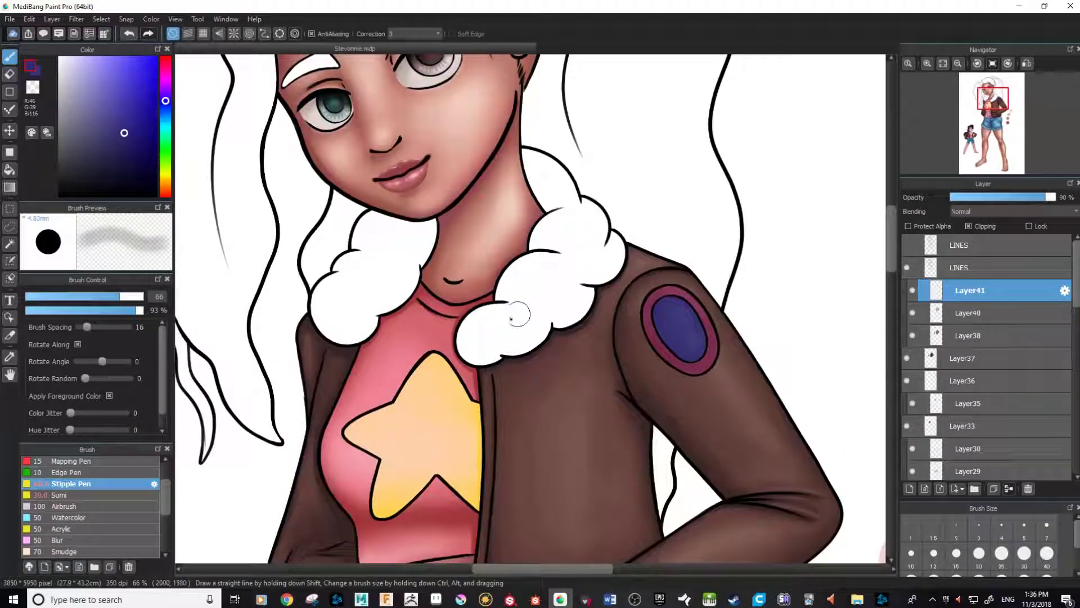
Look at the small reference character beside the figure to compare its fur collar, hair and clothing colours
{"action": "scroll", "coordinate": [518, 314], "scroll_direction": "down", "scroll_amount": 2}
{"action": "left_click_drag", "start_coordinate": [381, 490], "coordinate": [461, 381]}
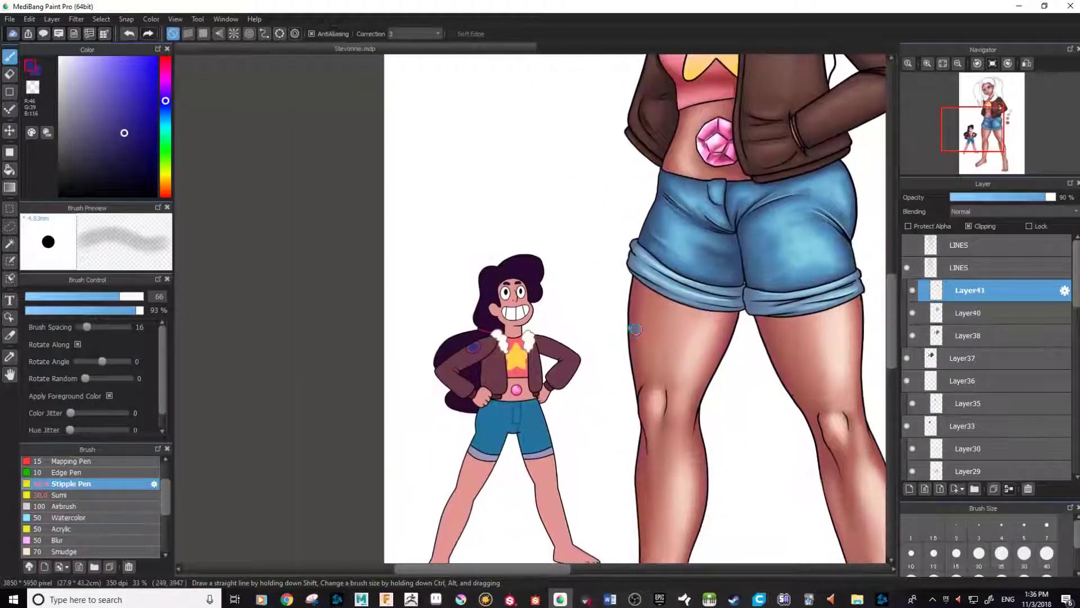
{"action": "scroll", "coordinate": [473, 411], "scroll_direction": "up", "scroll_amount": 3}
{"action": "scroll", "coordinate": [402, 456], "scroll_direction": "up", "scroll_amount": 1}
{"action": "scroll", "coordinate": [402, 457], "scroll_direction": "down", "scroll_amount": 3}
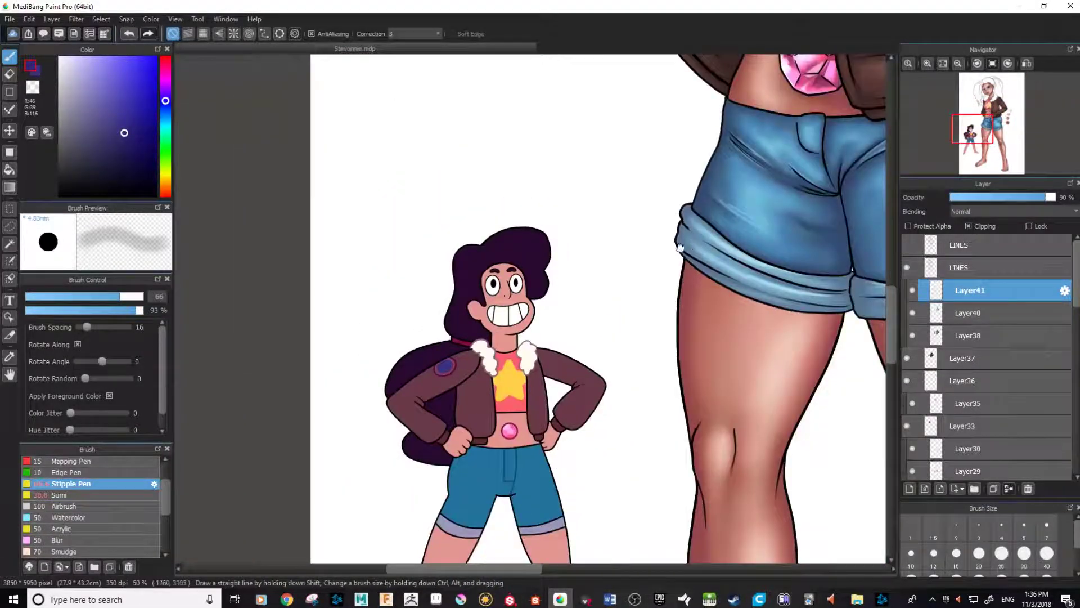
{"action": "left_click_drag", "start_coordinate": [703, 220], "coordinate": [518, 443]}
{"action": "left_click_drag", "start_coordinate": [528, 385], "coordinate": [521, 512]}
Examine the uncoloured hair and eyebrows and the shaded eyes, nose and lips up close
{"action": "left_click_drag", "start_coordinate": [533, 364], "coordinate": [594, 503]}
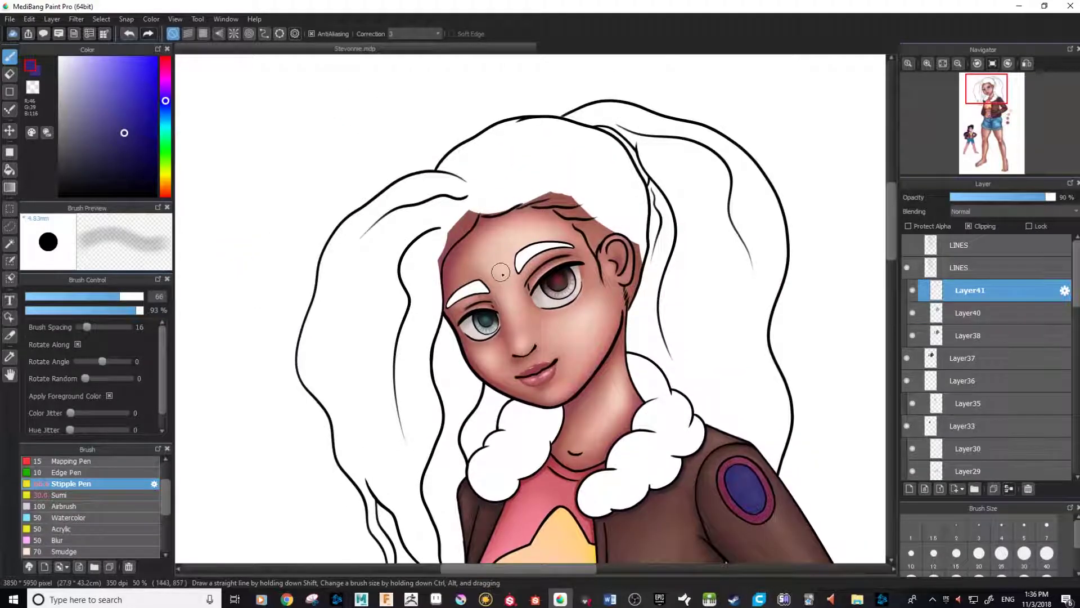
{"action": "scroll", "coordinate": [384, 290], "scroll_direction": "up", "scroll_amount": 1}
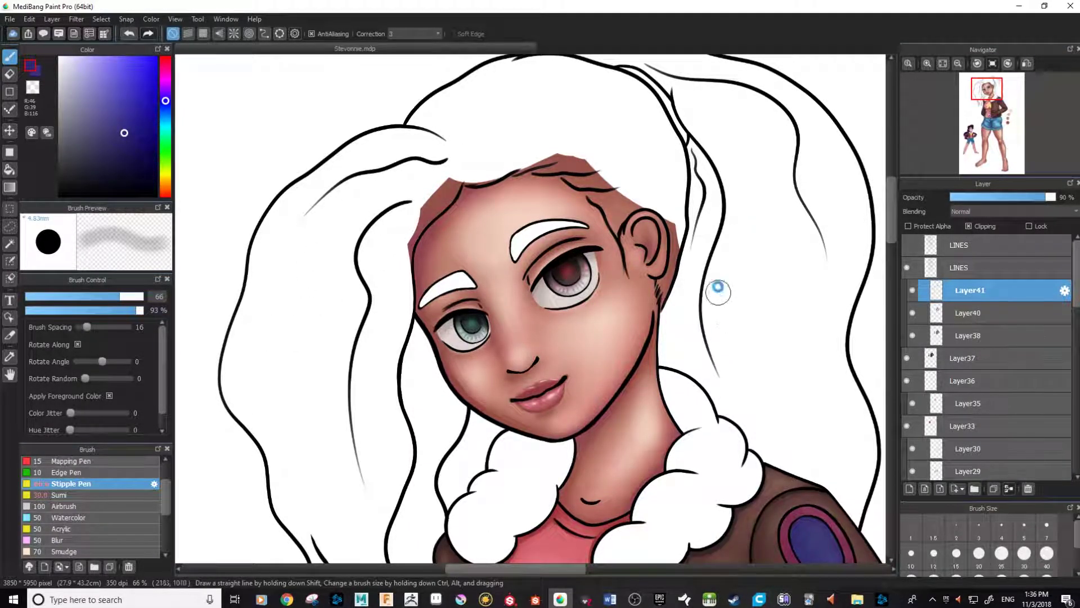
{"action": "left_click_drag", "start_coordinate": [718, 293], "coordinate": [614, 236]}
{"action": "left_click_drag", "start_coordinate": [446, 205], "coordinate": [527, 243]}
{"action": "scroll", "coordinate": [537, 338], "scroll_direction": "up", "scroll_amount": 2}
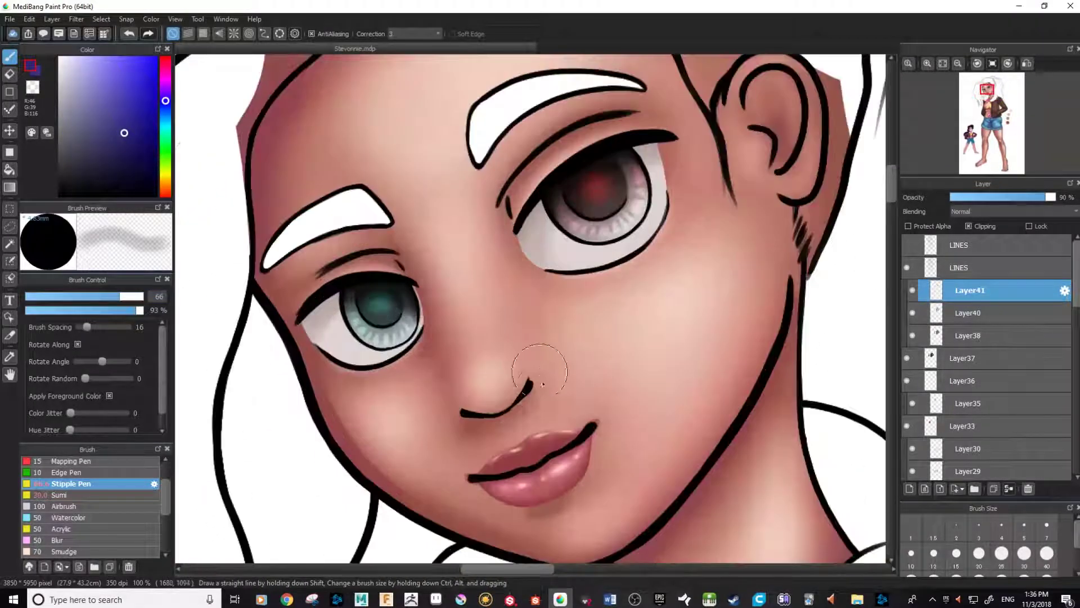
{"action": "scroll", "coordinate": [551, 419], "scroll_direction": "down", "scroll_amount": 3}
Review the shading of the star shirt, jacket, pink gem, denim shorts and legs
{"action": "left_click_drag", "start_coordinate": [555, 519], "coordinate": [548, 370]}
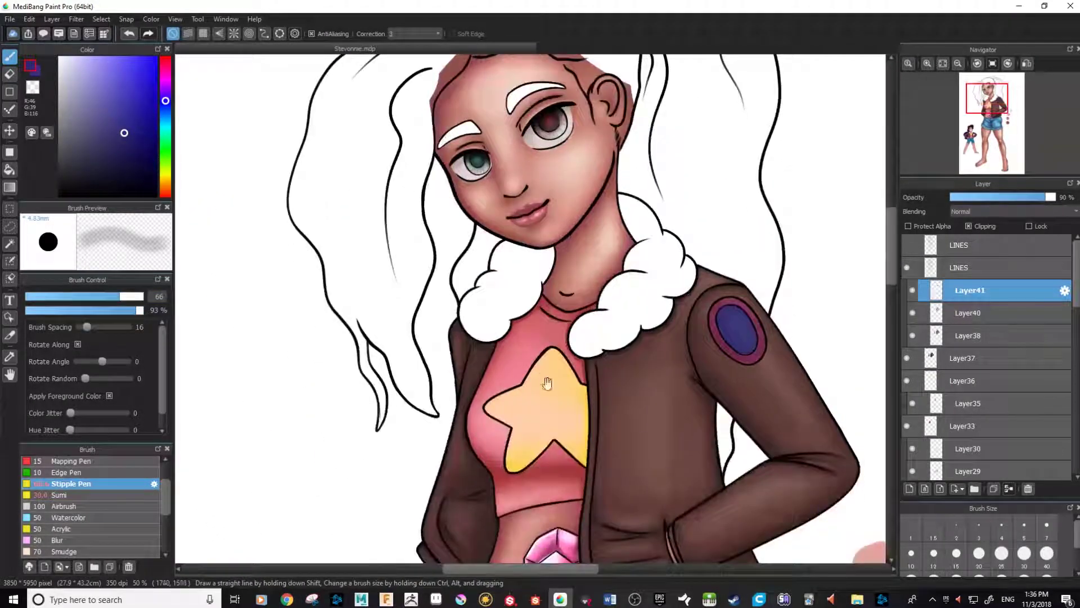
{"action": "left_click_drag", "start_coordinate": [530, 465], "coordinate": [543, 288]}
{"action": "left_click_drag", "start_coordinate": [580, 435], "coordinate": [539, 271]}
{"action": "left_click_drag", "start_coordinate": [539, 60], "coordinate": [499, 241]}
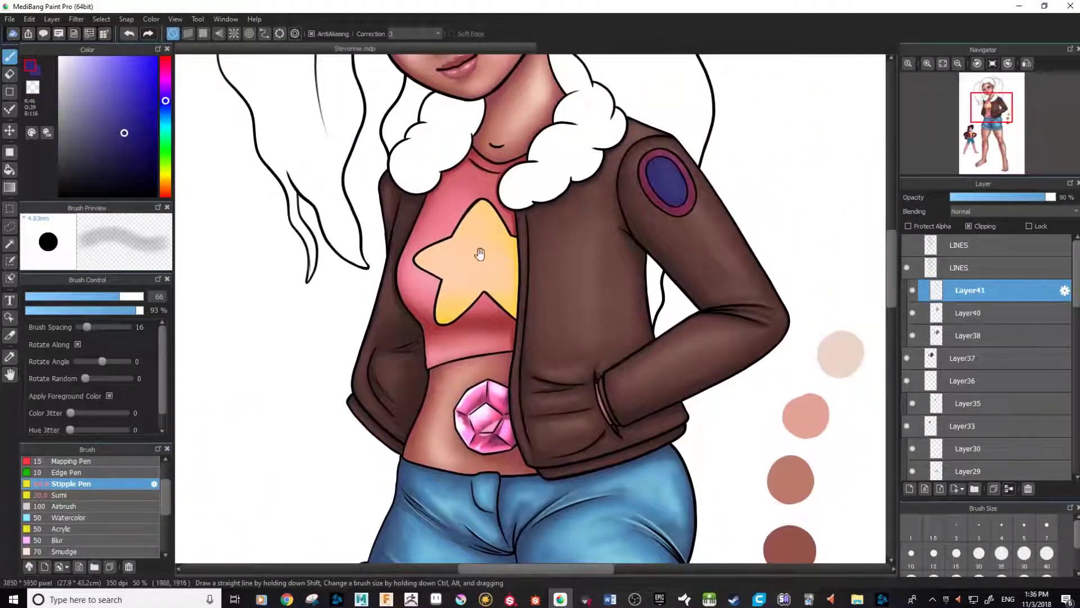
{"action": "left_click_drag", "start_coordinate": [552, 340], "coordinate": [535, 250]}
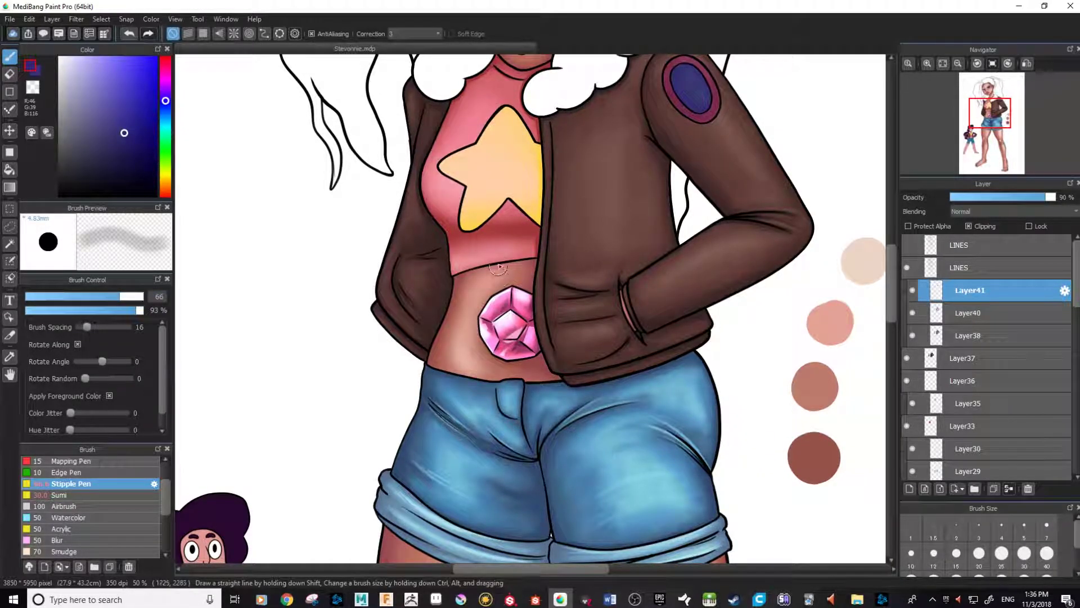
{"action": "key", "text": "ctrl+minus"}
{"action": "left_click_drag", "start_coordinate": [523, 407], "coordinate": [535, 257]}
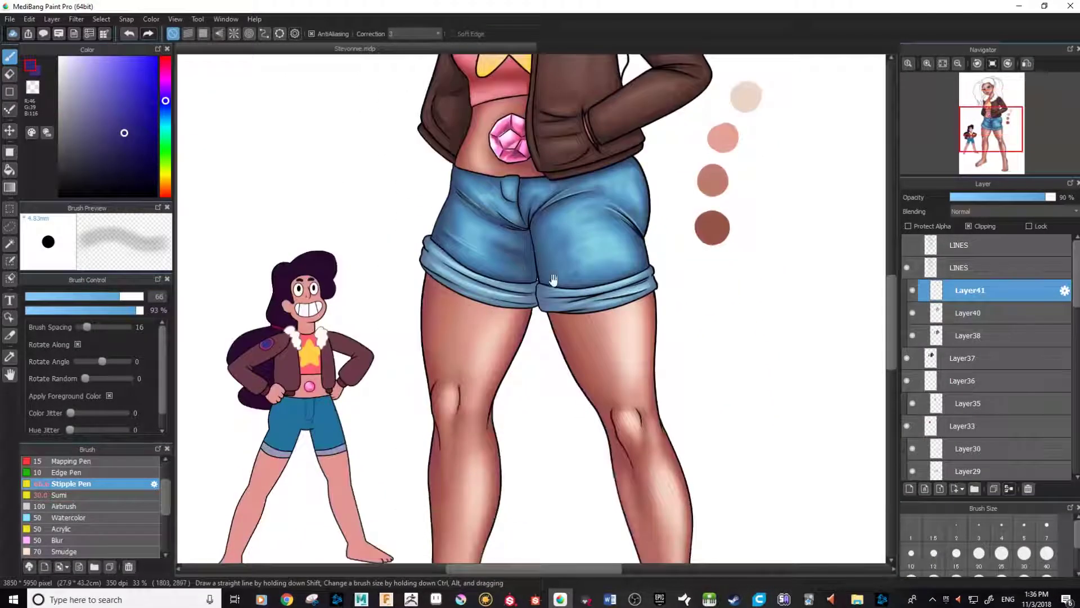
{"action": "left_click_drag", "start_coordinate": [519, 371], "coordinate": [560, 251]}
{"action": "left_click_drag", "start_coordinate": [536, 207], "coordinate": [473, 406]}
{"action": "key", "text": "ctrl+minus"}
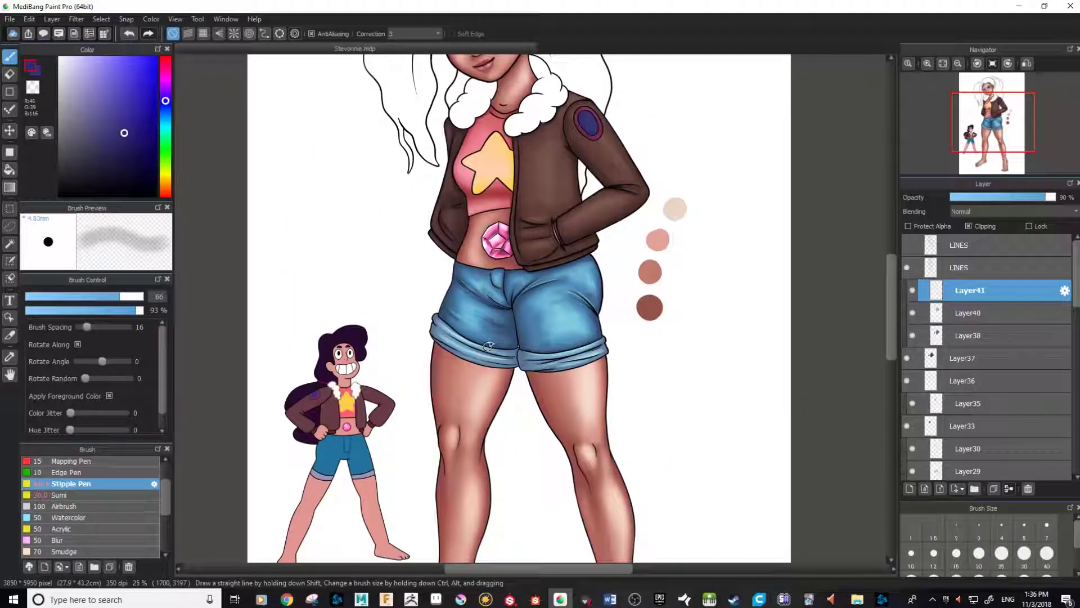
{"action": "left_click_drag", "start_coordinate": [480, 327], "coordinate": [472, 444]}
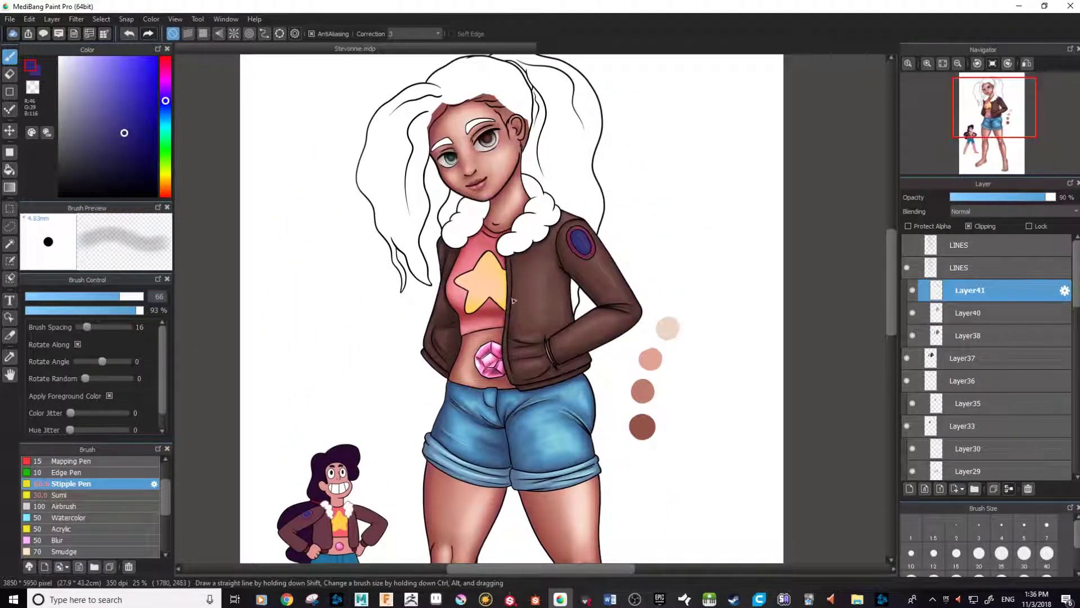
Review the whole figure from the uncoloured hair down to the feet
{"action": "left_click_drag", "start_coordinate": [471, 166], "coordinate": [495, 261]}
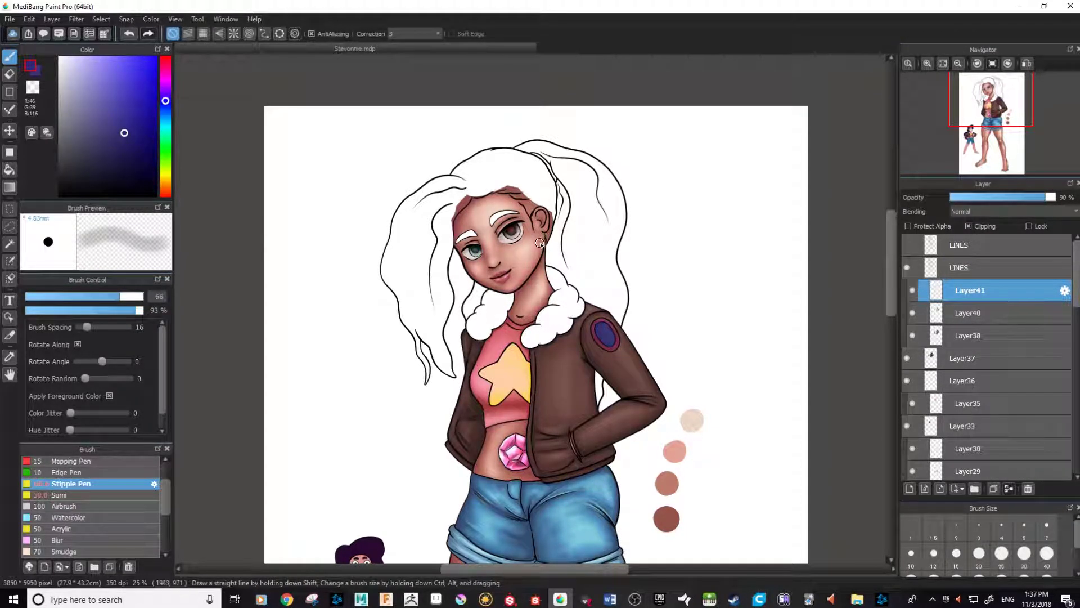
{"action": "key", "text": "ctrl+plus"}
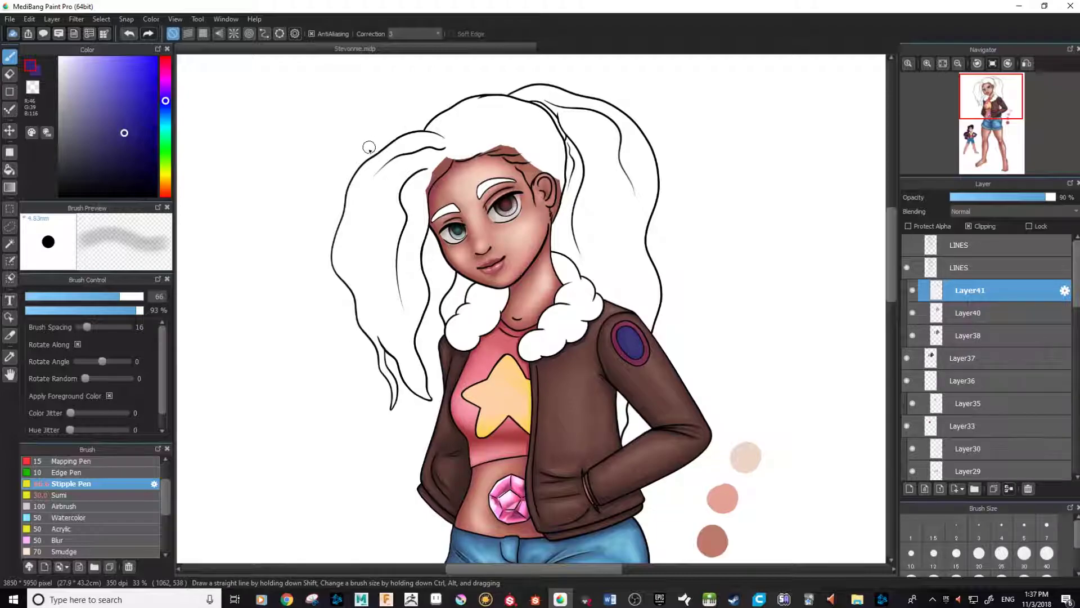
{"action": "left_click_drag", "start_coordinate": [456, 293], "coordinate": [464, 323]}
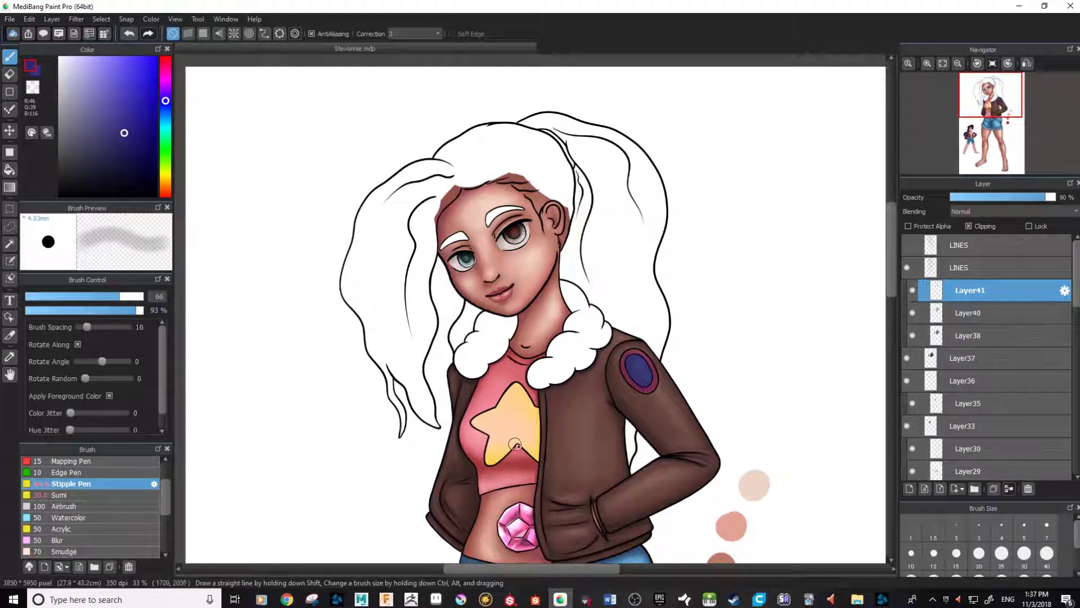
{"action": "left_click_drag", "start_coordinate": [527, 459], "coordinate": [490, 254]}
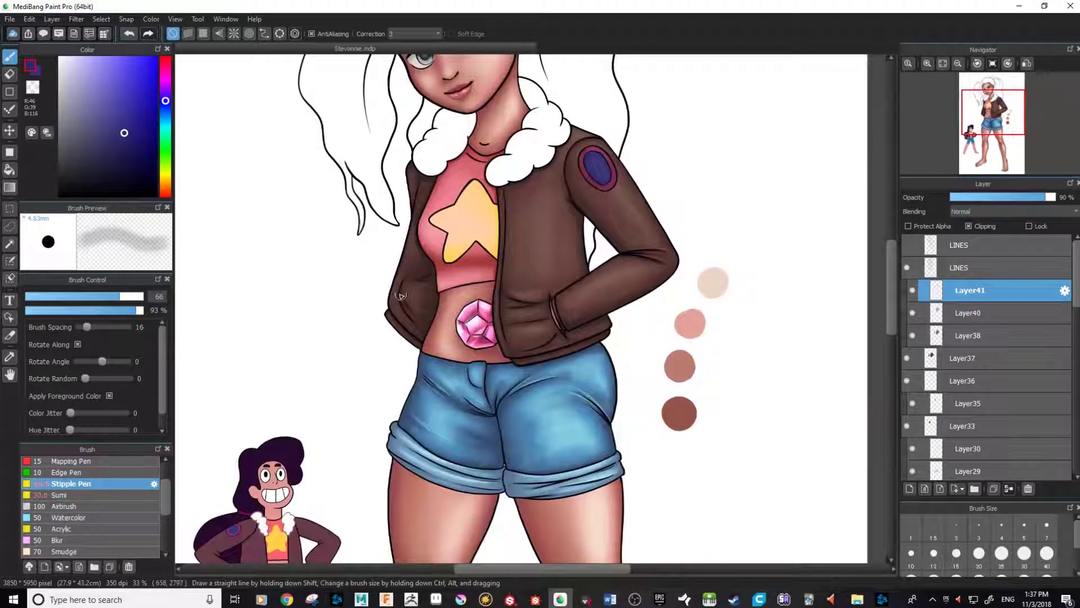
{"action": "left_click_drag", "start_coordinate": [476, 434], "coordinate": [501, 300]}
{"action": "left_click_drag", "start_coordinate": [458, 429], "coordinate": [472, 342]}
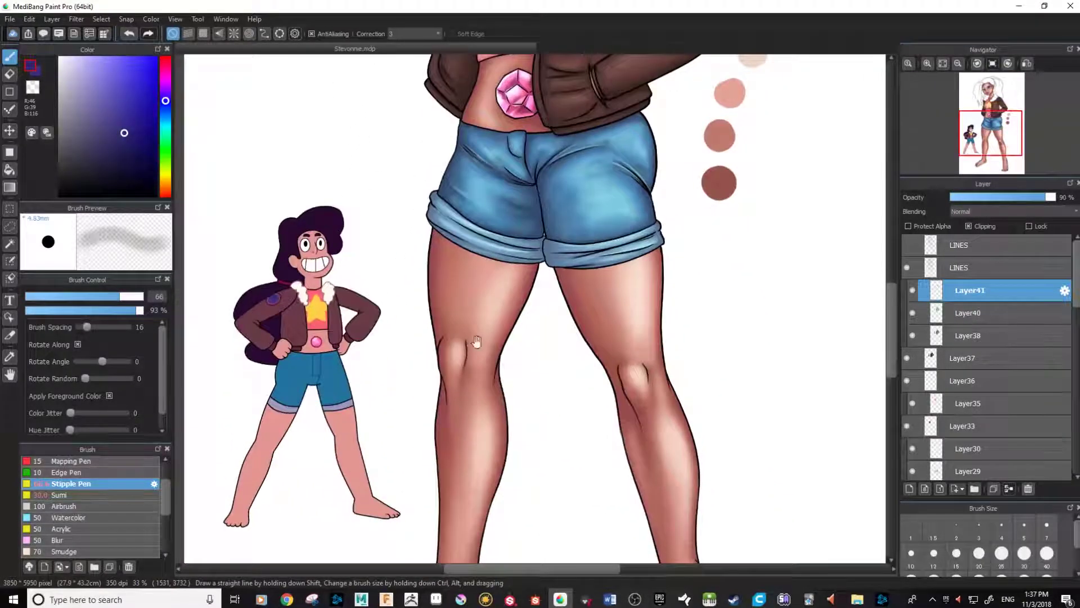
{"action": "left_click_drag", "start_coordinate": [527, 209], "coordinate": [506, 253]}
{"action": "left_click_drag", "start_coordinate": [493, 360], "coordinate": [524, 263]}
{"action": "scroll", "coordinate": [518, 293], "scroll_direction": "down", "scroll_amount": 1}
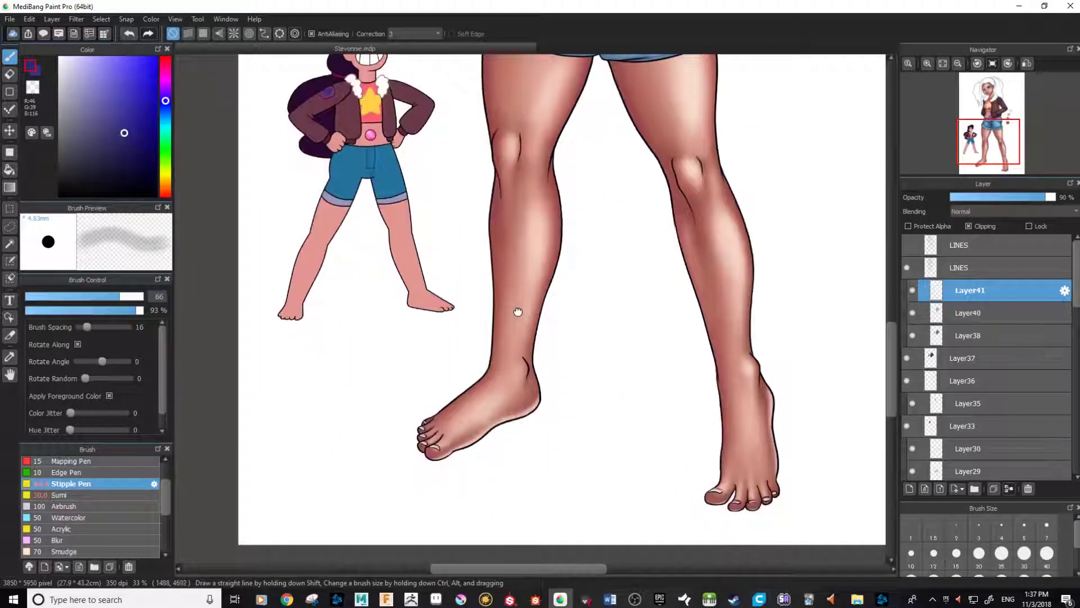
{"action": "scroll", "coordinate": [541, 197], "scroll_direction": "up", "scroll_amount": 2}
{"action": "left_click_drag", "start_coordinate": [526, 186], "coordinate": [482, 591]}
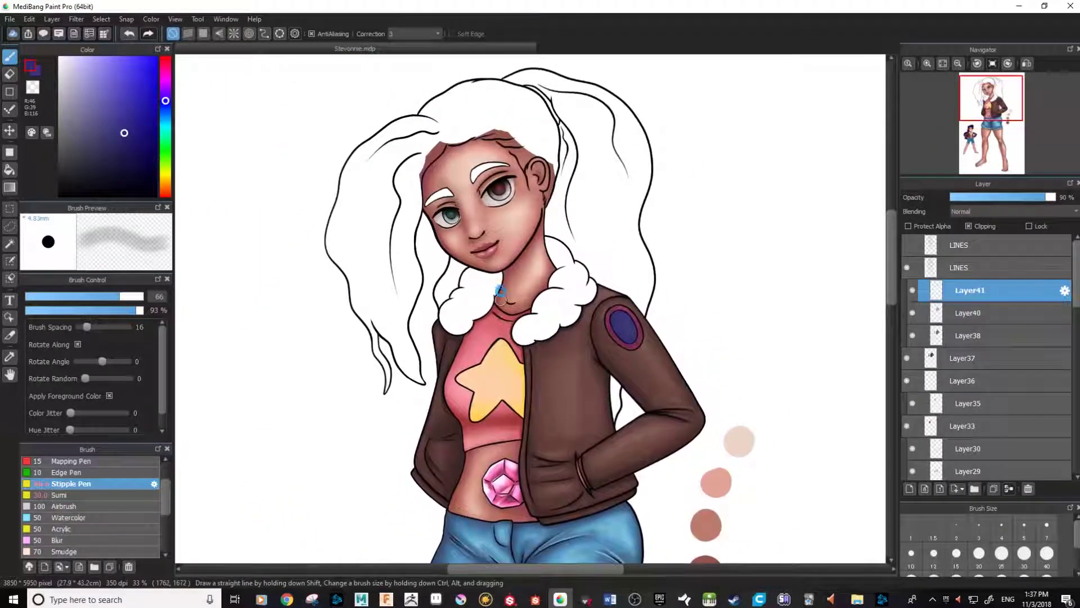
Inspect the face, neck and fur collar at closer zoom levels
{"action": "key", "text": "ctrl+plus"}
{"action": "key", "text": "ctrl+plus"}
{"action": "left_click_drag", "start_coordinate": [459, 446], "coordinate": [466, 301]}
{"action": "key", "text": "ctrl+minus"}
{"action": "key", "text": "ctrl+minus"}
{"action": "key", "text": "ctrl+plus"}
{"action": "scroll", "coordinate": [494, 354], "scroll_direction": "up", "scroll_amount": 4}
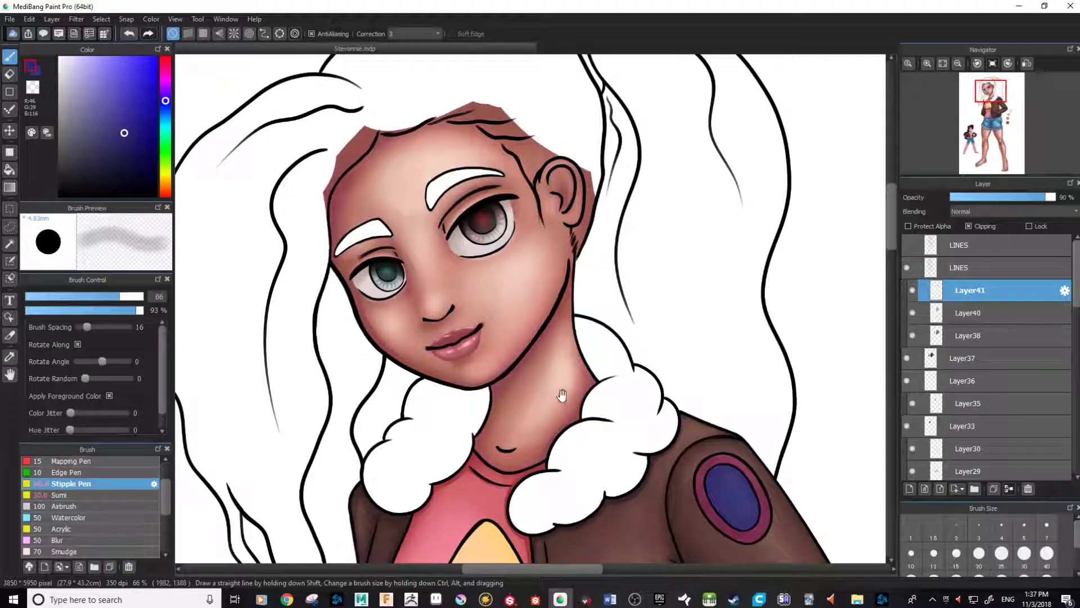
{"action": "left_click_drag", "start_coordinate": [541, 299], "coordinate": [639, 243]}
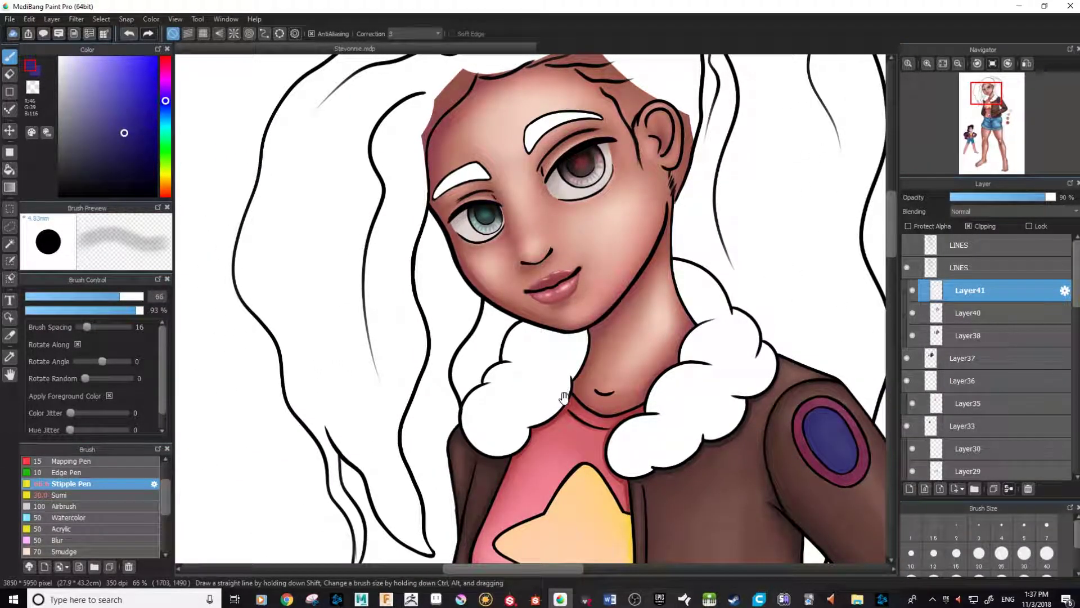
Inspect the denim shorts' rolled cuffs and the thighs up close, and look over the figure beside the reference character
{"action": "left_click_drag", "start_coordinate": [563, 397], "coordinate": [531, 274]}
{"action": "left_click_drag", "start_coordinate": [591, 453], "coordinate": [554, 243]}
{"action": "left_click_drag", "start_coordinate": [470, 342], "coordinate": [461, 200]}
{"action": "left_click_drag", "start_coordinate": [518, 351], "coordinate": [425, 214]}
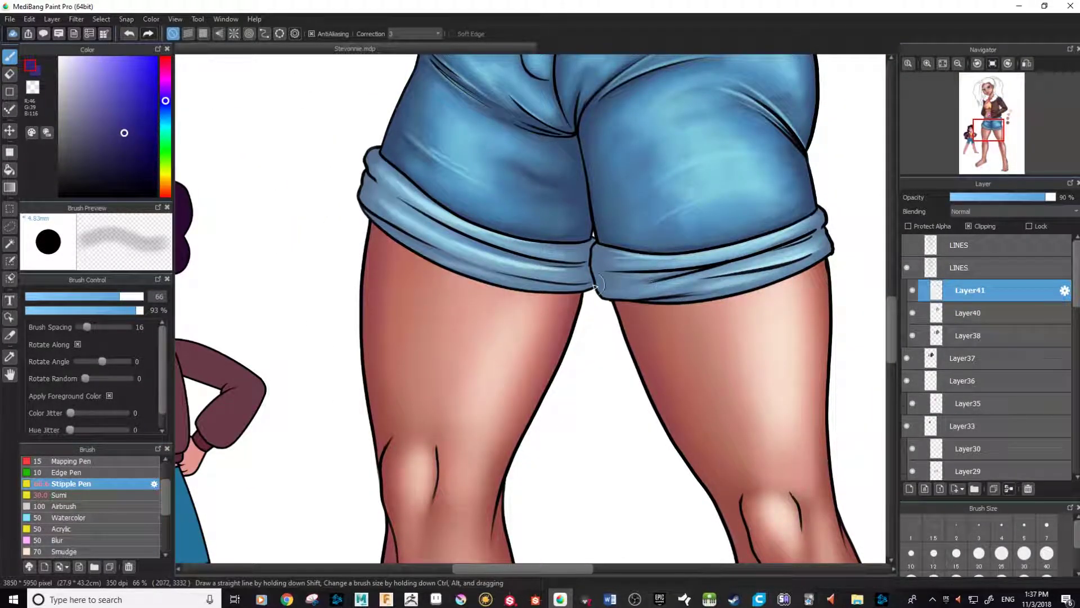
{"action": "left_click_drag", "start_coordinate": [589, 397], "coordinate": [653, 144]}
{"action": "left_click_drag", "start_coordinate": [403, 204], "coordinate": [432, 379]}
{"action": "key", "text": "ctrl+minus"}
{"action": "key", "text": "ctrl+minus"}
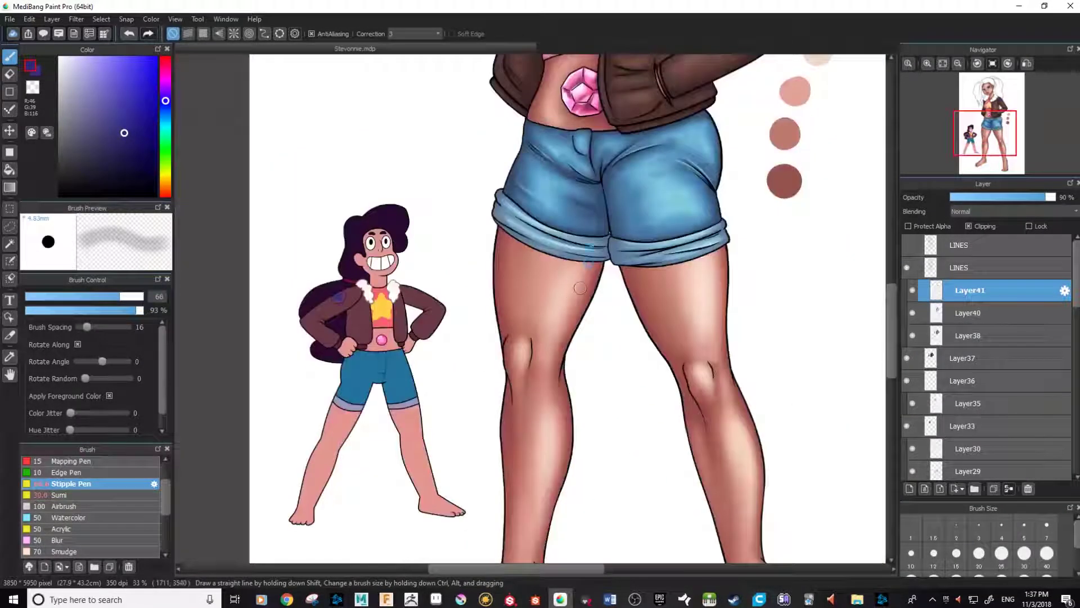
{"action": "left_click_drag", "start_coordinate": [591, 218], "coordinate": [574, 362]}
{"action": "left_click_drag", "start_coordinate": [584, 164], "coordinate": [530, 345]}
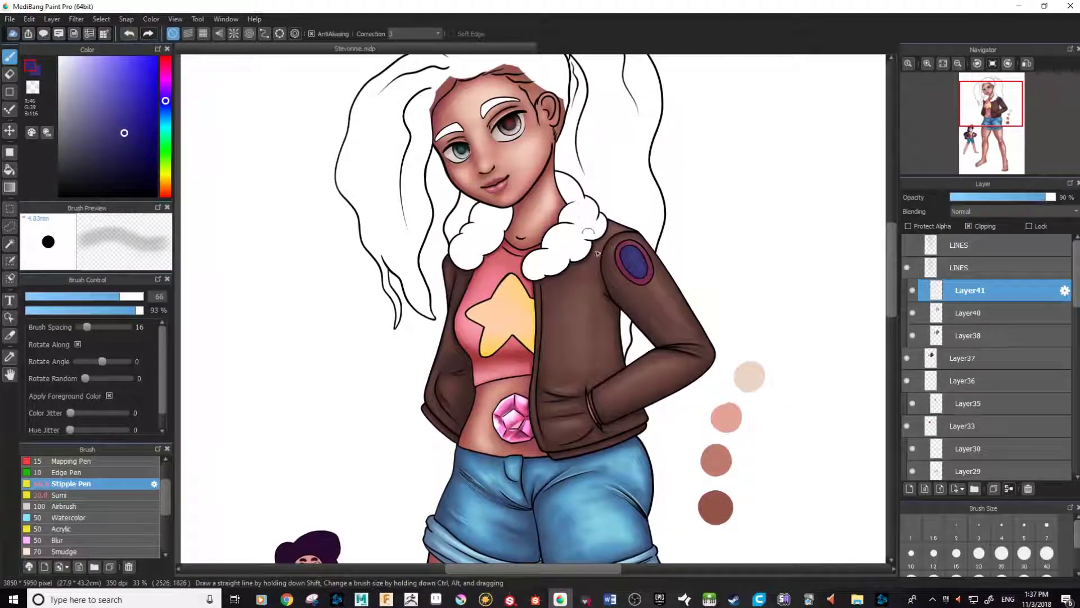
Look over the whole figure, from the legs and denim shorts up to the uncoloured hair and back to the jacket
{"action": "left_click_drag", "start_coordinate": [630, 381], "coordinate": [617, 220]}
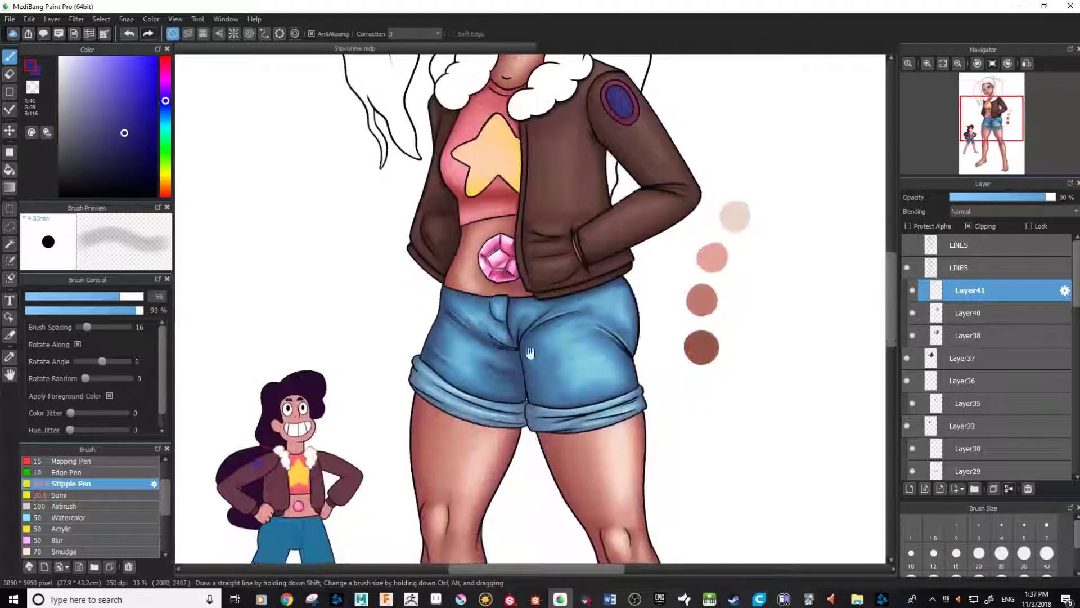
{"action": "left_click_drag", "start_coordinate": [618, 408], "coordinate": [618, 248]}
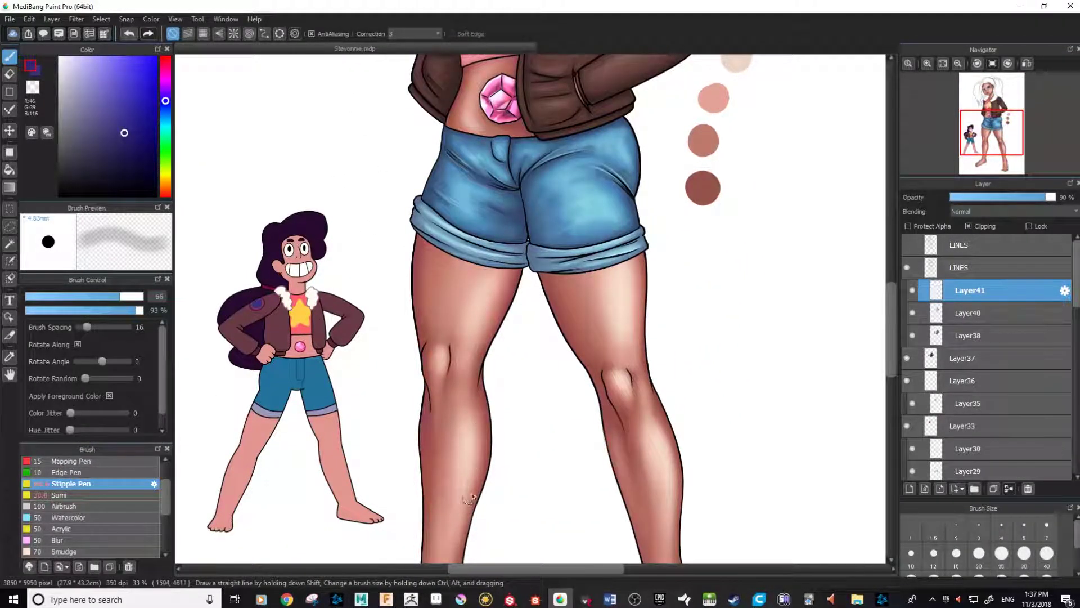
{"action": "left_click_drag", "start_coordinate": [540, 211], "coordinate": [532, 352]}
{"action": "left_click_drag", "start_coordinate": [543, 263], "coordinate": [572, 383]}
{"action": "left_click_drag", "start_coordinate": [571, 174], "coordinate": [579, 337]}
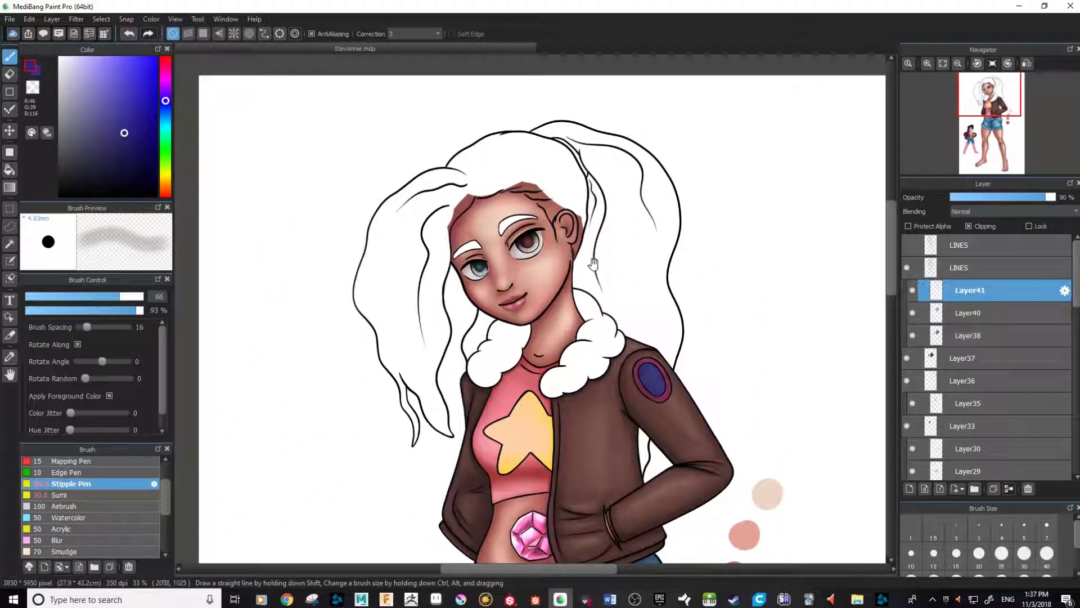
{"action": "left_click_drag", "start_coordinate": [595, 251], "coordinate": [624, 256]}
{"action": "left_click_drag", "start_coordinate": [553, 345], "coordinate": [526, 242]}
{"action": "left_click_drag", "start_coordinate": [507, 406], "coordinate": [543, 341]}
{"action": "left_click_drag", "start_coordinate": [525, 183], "coordinate": [470, 449]}
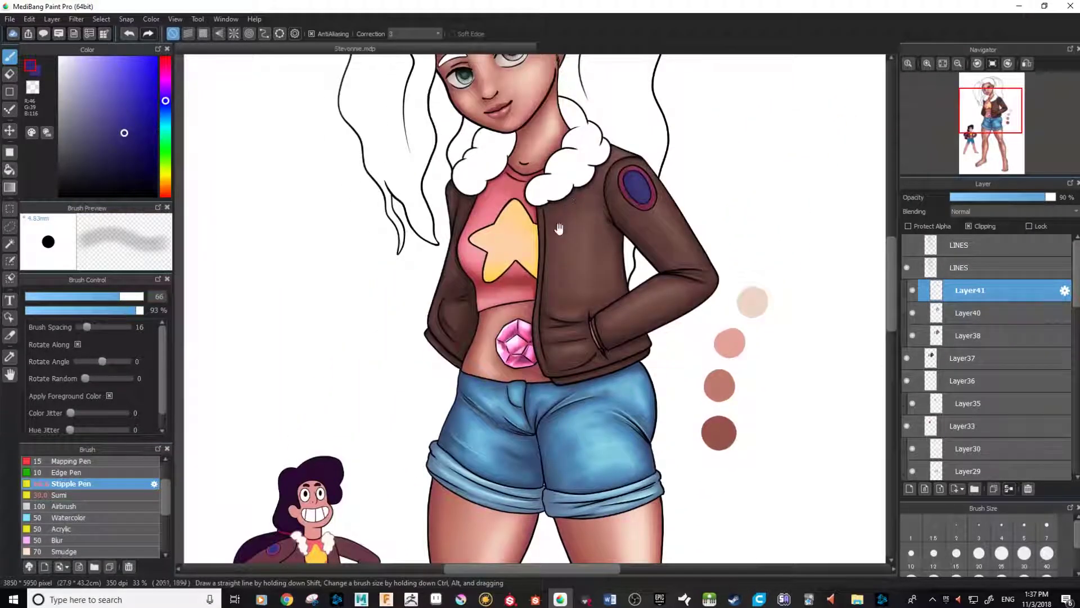
{"action": "left_click_drag", "start_coordinate": [565, 213], "coordinate": [524, 369]}
{"action": "left_click_drag", "start_coordinate": [514, 228], "coordinate": [559, 301]}
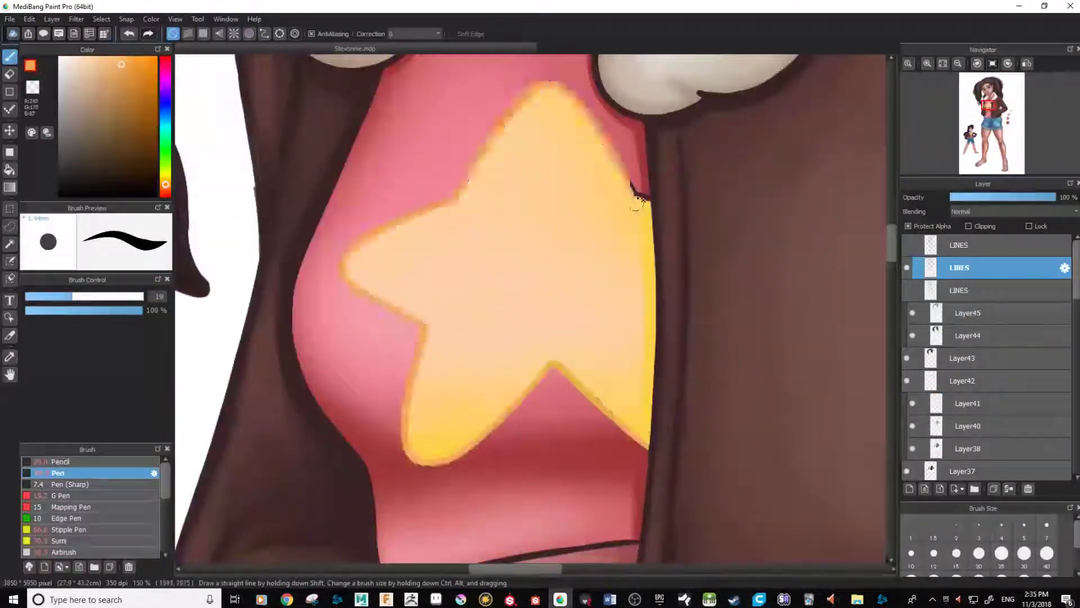
Recolour the star's outline orange and the denim shorts' inner outlines dark blue on the alpha-protected LINES layer
{"action": "scroll", "coordinate": [654, 414], "scroll_direction": "down", "scroll_amount": 5}
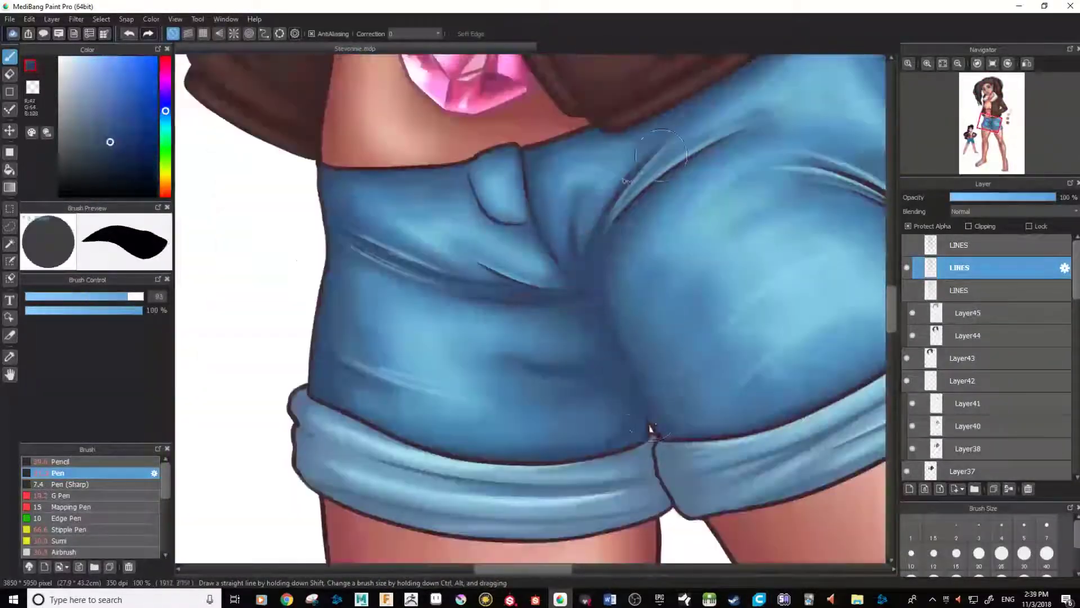
{"action": "scroll", "coordinate": [292, 362], "scroll_direction": "up", "scroll_amount": 3}
{"action": "left_click_drag", "start_coordinate": [482, 319], "coordinate": [504, 302]}
{"action": "scroll", "coordinate": [504, 303], "scroll_direction": "down", "scroll_amount": 5}
{"action": "left_click", "coordinate": [957, 355]}
{"action": "left_click", "coordinate": [959, 268]}
{"action": "scroll", "coordinate": [432, 357], "scroll_direction": "up", "scroll_amount": 3}
{"action": "scroll", "coordinate": [581, 245], "scroll_direction": "up", "scroll_amount": 3}
{"action": "scroll", "coordinate": [581, 245], "scroll_direction": "down", "scroll_amount": 5}
{"action": "scroll", "coordinate": [683, 383], "scroll_direction": "up", "scroll_amount": 4}
{"action": "scroll", "coordinate": [682, 383], "scroll_direction": "down", "scroll_amount": 5}
Add a layer and airbrush white highlights into the eyes, with a heart over the pupil and small spots along the lower iris
{"action": "left_click", "coordinate": [959, 245]}
{"action": "scroll", "coordinate": [984, 366], "scroll_direction": "down", "scroll_amount": 10}
{"action": "left_click", "coordinate": [963, 378]}
{"action": "left_click", "coordinate": [66, 552]}
{"action": "scroll", "coordinate": [685, 328], "scroll_direction": "up", "scroll_amount": 4}
{"action": "left_click", "coordinate": [907, 245]}
{"action": "scroll", "coordinate": [646, 494], "scroll_direction": "up", "scroll_amount": 3}
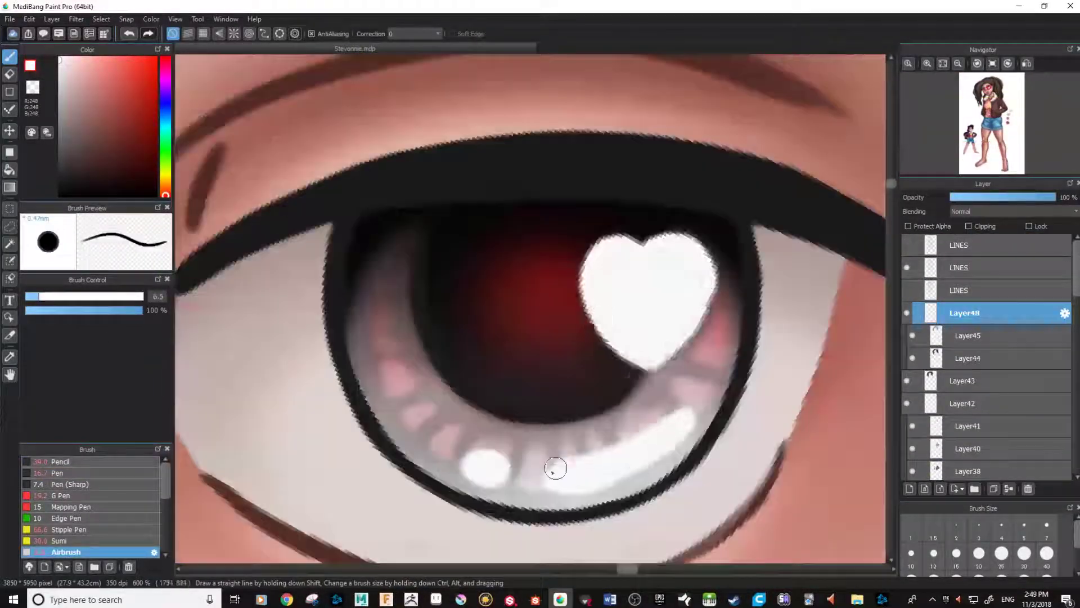
Airbrush thin, faint white highlight strands into the hair beside the ear at low brush opacity
{"action": "scroll", "coordinate": [643, 222], "scroll_direction": "down", "scroll_amount": 5}
{"action": "left_click", "coordinate": [86, 310]}
{"action": "scroll", "coordinate": [285, 454], "scroll_direction": "down", "scroll_amount": 2}
{"action": "left_click", "coordinate": [141, 311]}
{"action": "scroll", "coordinate": [531, 309], "scroll_direction": "up", "scroll_amount": 4}
{"action": "left_click", "coordinate": [84, 298]}
{"action": "scroll", "coordinate": [531, 309], "scroll_direction": "down", "scroll_amount": 3}
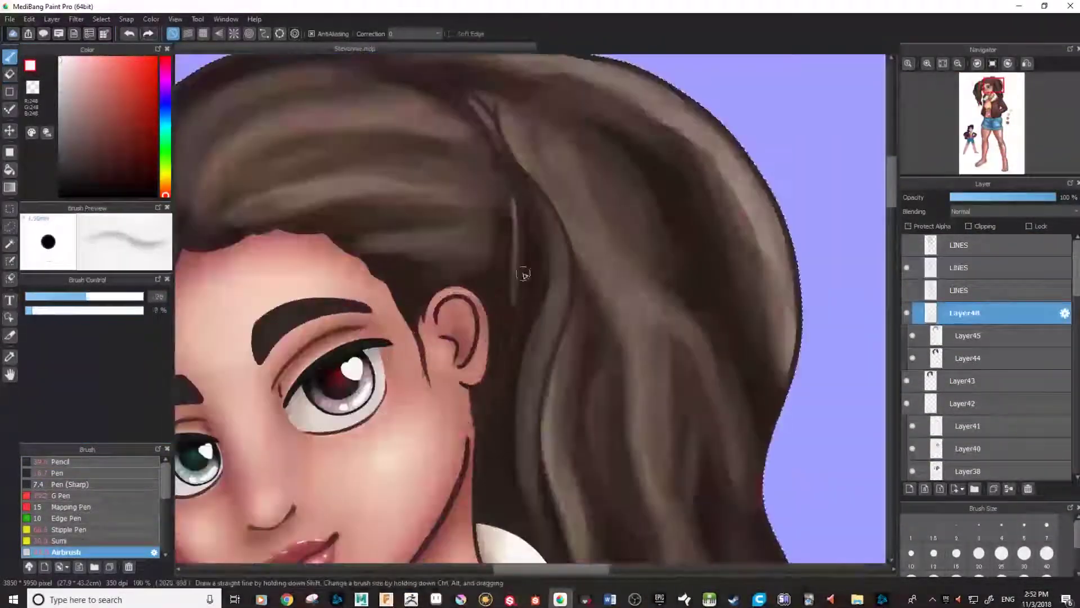
Add a new layer above the hair shading and paint the hair tie dark red
{"action": "left_click", "coordinate": [968, 335]}
{"action": "left_click", "coordinate": [910, 489]}
{"action": "left_click", "coordinate": [125, 134]}
{"action": "left_click_drag", "start_coordinate": [506, 249], "coordinate": [640, 398]}
Touch up the line art on the LINES layer with the Eraser and the brush
{"action": "left_click", "coordinate": [959, 268]}
{"action": "scroll", "coordinate": [457, 446], "scroll_direction": "up", "scroll_amount": 4}
{"action": "left_click", "coordinate": [10, 74]}
{"action": "left_click", "coordinate": [9, 56]}
{"action": "scroll", "coordinate": [531, 309], "scroll_direction": "down", "scroll_amount": 3}
{"action": "left_click", "coordinate": [963, 313]}
{"action": "scroll", "coordinate": [531, 309], "scroll_direction": "down", "scroll_amount": 3}
Add a layer beneath the figure and paint soft grey ground shadows at both feet with a low-opacity airbrush
{"action": "scroll", "coordinate": [984, 366], "scroll_direction": "down", "scroll_amount": 10}
{"action": "left_click", "coordinate": [910, 489]}
{"action": "left_click", "coordinate": [36, 310]}
{"action": "left_click_drag", "start_coordinate": [450, 427], "coordinate": [591, 332]}
Add an empty layer beneath the ground shadows and erase the colour swatches beside the figure from the Skin layer
{"action": "left_click", "coordinate": [956, 401]}
{"action": "left_click", "coordinate": [910, 489]}
{"action": "scroll", "coordinate": [531, 309], "scroll_direction": "down", "scroll_amount": 3}
{"action": "left_click", "coordinate": [957, 333]}
{"action": "left_click", "coordinate": [9, 75]}
{"action": "left_click_drag", "start_coordinate": [113, 310], "coordinate": [181, 313]}
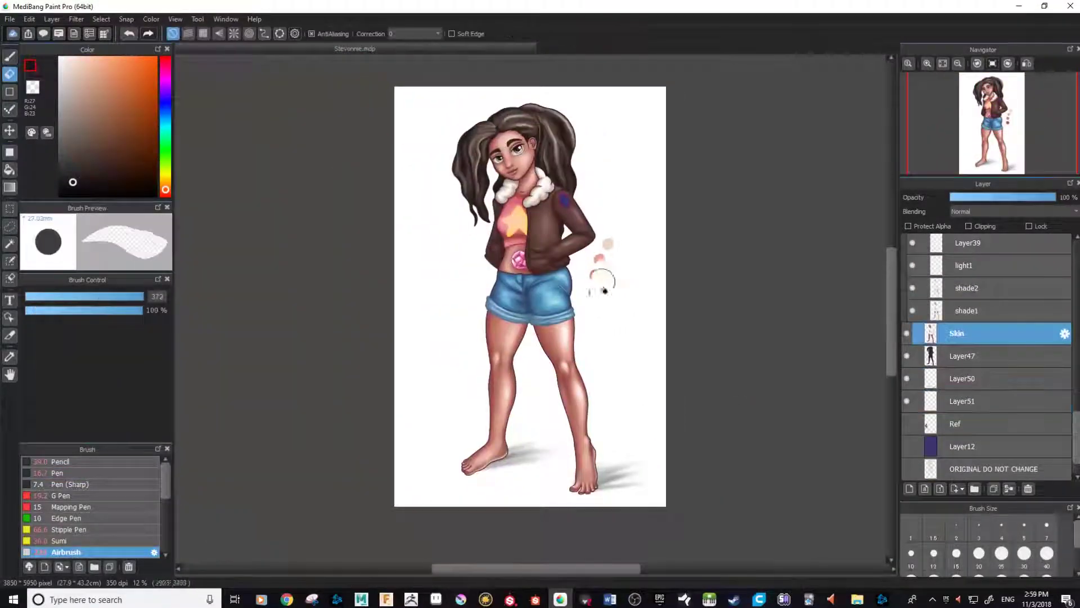
{"action": "left_click_drag", "start_coordinate": [644, 442], "coordinate": [644, 450]}
Paint a red background panel with white diagonal stripes, protect its alpha and airbrush its lower part mint green
{"action": "left_click", "coordinate": [121, 87]}
{"action": "left_click", "coordinate": [58, 473]}
{"action": "left_click", "coordinate": [909, 489]}
{"action": "left_click", "coordinate": [113, 84]}
{"action": "scroll", "coordinate": [530, 309], "scroll_direction": "down", "scroll_amount": 1}
{"action": "left_click", "coordinate": [908, 227]}
{"action": "left_click", "coordinate": [66, 552]}
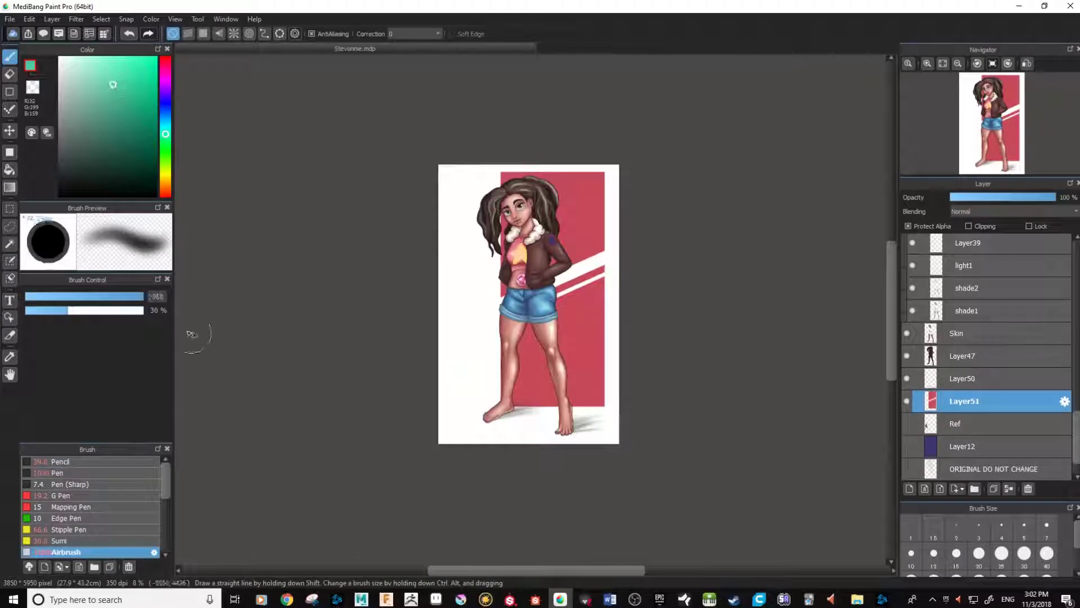
Duplicate the dark silhouette layer and turn the lower copy into a white border around the figure
{"action": "left_click", "coordinate": [962, 355]}
{"action": "left_click", "coordinate": [994, 489]}
{"action": "left_click", "coordinate": [10, 131]}
{"action": "scroll", "coordinate": [531, 309], "scroll_direction": "up", "scroll_amount": 2}
{"action": "left_click", "coordinate": [10, 57]}
{"action": "scroll", "coordinate": [531, 309], "scroll_direction": "up", "scroll_amount": 4}
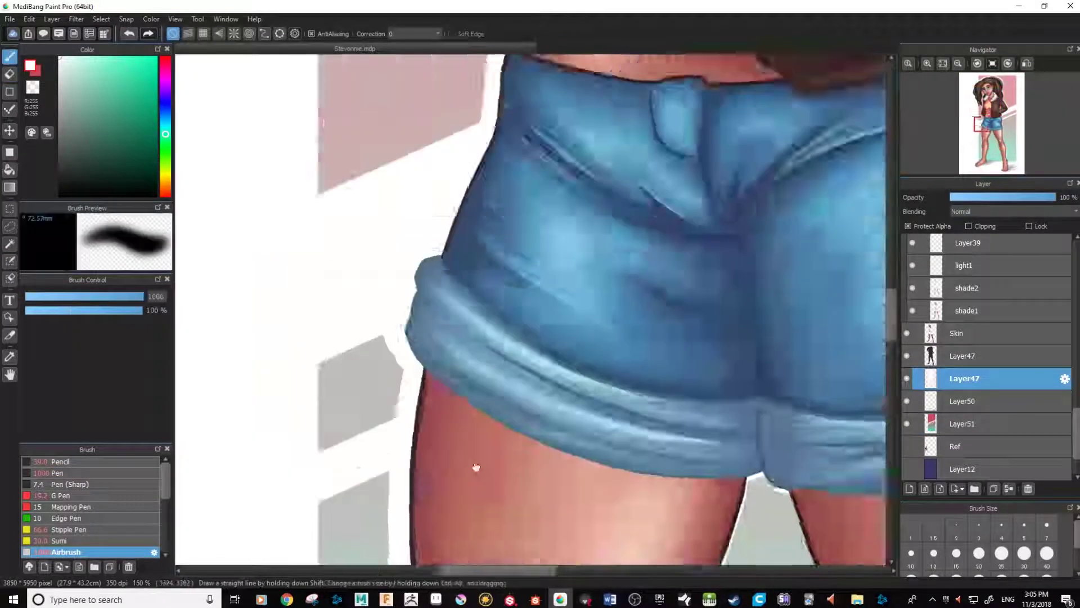
Paint a pale mint rim light along the figure's edges on a new layer with the Pencil at 70% opacity, keeping within the silhouette selection
{"action": "scroll", "coordinate": [985, 366], "scroll_direction": "up", "scroll_amount": 10}
{"action": "left_click", "coordinate": [959, 268]}
{"action": "scroll", "coordinate": [985, 365], "scroll_direction": "down", "scroll_amount": 10}
{"action": "left_click", "coordinate": [963, 386]}
{"action": "left_click", "coordinate": [57, 473]}
{"action": "left_click", "coordinate": [63, 552]}
{"action": "left_click", "coordinate": [909, 489]}
{"action": "left_click", "coordinate": [9, 243]}
{"action": "left_click", "coordinate": [9, 56]}
{"action": "left_click", "coordinate": [61, 462]}
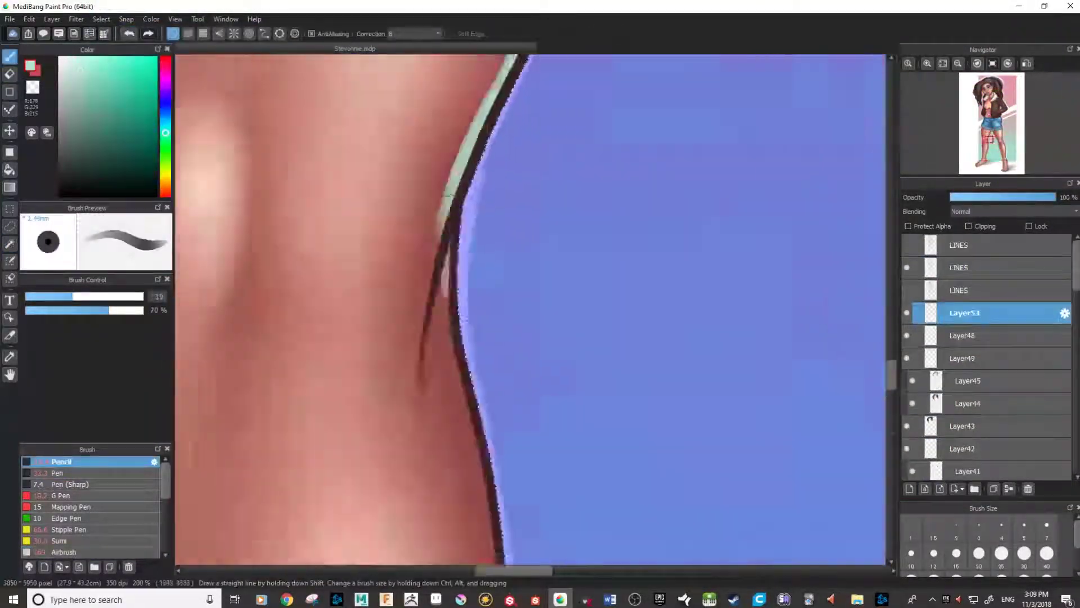
{"action": "left_click_drag", "start_coordinate": [525, 407], "coordinate": [568, 501]}
{"action": "left_click_drag", "start_coordinate": [345, 145], "coordinate": [455, 450]}
{"action": "key", "text": "ctrl+d"}
{"action": "scroll", "coordinate": [677, 410], "scroll_direction": "down", "scroll_amount": 4}
{"action": "scroll", "coordinate": [678, 450], "scroll_direction": "up", "scroll_amount": 2}
{"action": "scroll", "coordinate": [649, 500], "scroll_direction": "down", "scroll_amount": 4}
Select the figure's silhouette and fill it with orange and blue on separate new layers as colour overlays
{"action": "left_click", "coordinate": [909, 489]}
{"action": "left_click", "coordinate": [10, 243]}
{"action": "left_click", "coordinate": [9, 170]}
{"action": "scroll", "coordinate": [535, 270], "scroll_direction": "up", "scroll_amount": 2}
{"action": "left_click", "coordinate": [964, 336]}
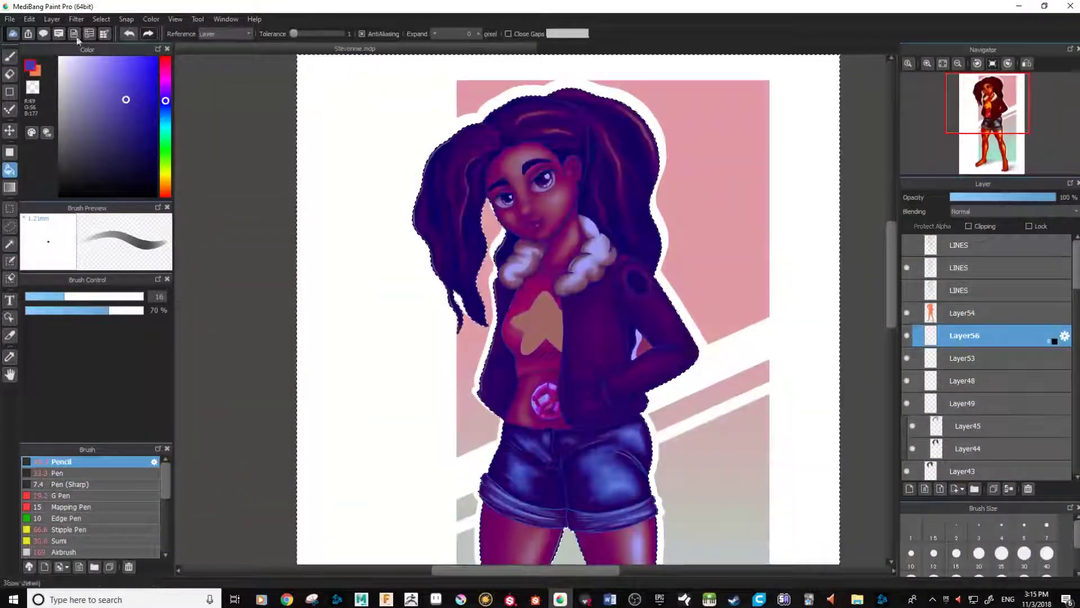
Group the character's colour layers into a folder and hide it so only the line art shows over the background
{"action": "left_click", "coordinate": [959, 268]}
{"action": "left_click", "coordinate": [925, 489]}
{"action": "left_click", "coordinate": [907, 269]}
{"action": "left_click", "coordinate": [906, 294]}
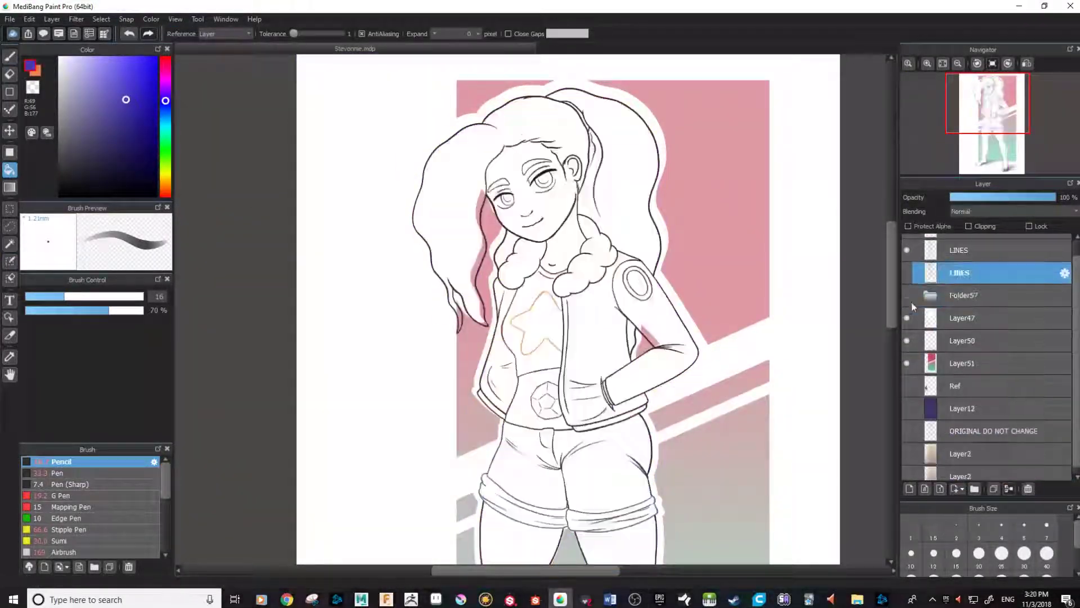
Duplicate the character's colour folder and convert the copy into a single flattened layer
{"action": "scroll", "coordinate": [531, 311], "scroll_direction": "down", "scroll_amount": 1}
{"action": "left_click", "coordinate": [959, 290]}
{"action": "left_click", "coordinate": [964, 313]}
{"action": "left_click", "coordinate": [994, 489]}
{"action": "left_click", "coordinate": [1065, 315]}
{"action": "left_click", "coordinate": [618, 369]}
{"action": "left_click", "coordinate": [51, 19]}
{"action": "mouse_move", "coordinate": [140, 251]}
{"action": "left_click", "coordinate": [204, 267]}
Erase the orange overlay from the small gap between the bent sleeve and the jacket
{"action": "left_click", "coordinate": [959, 267]}
{"action": "left_click", "coordinate": [9, 74]}
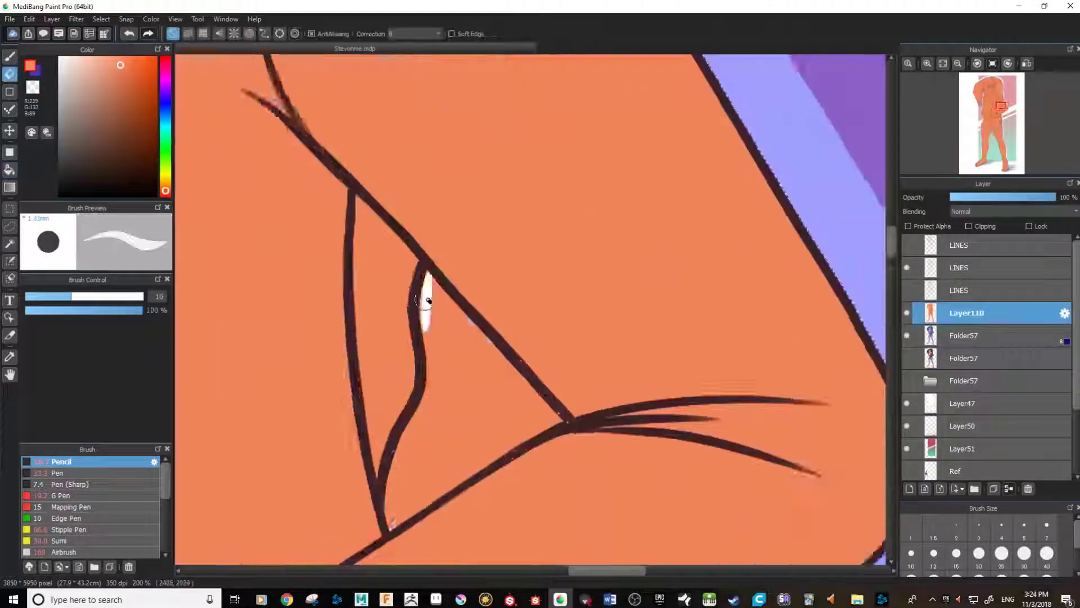
{"action": "scroll", "coordinate": [534, 309], "scroll_direction": "down", "scroll_amount": 5}
Set the Layer110 overlay to Hard Light blending at 22% opacity
{"action": "left_click", "coordinate": [1013, 211]}
{"action": "left_click", "coordinate": [965, 266]}
{"action": "left_click", "coordinate": [964, 335]}
{"action": "left_click", "coordinate": [967, 313]}
{"action": "left_click_drag", "start_coordinate": [1012, 198], "coordinate": [971, 198]}
{"action": "scroll", "coordinate": [534, 309], "scroll_direction": "down", "scroll_amount": 2}
{"action": "left_click", "coordinate": [635, 599]}
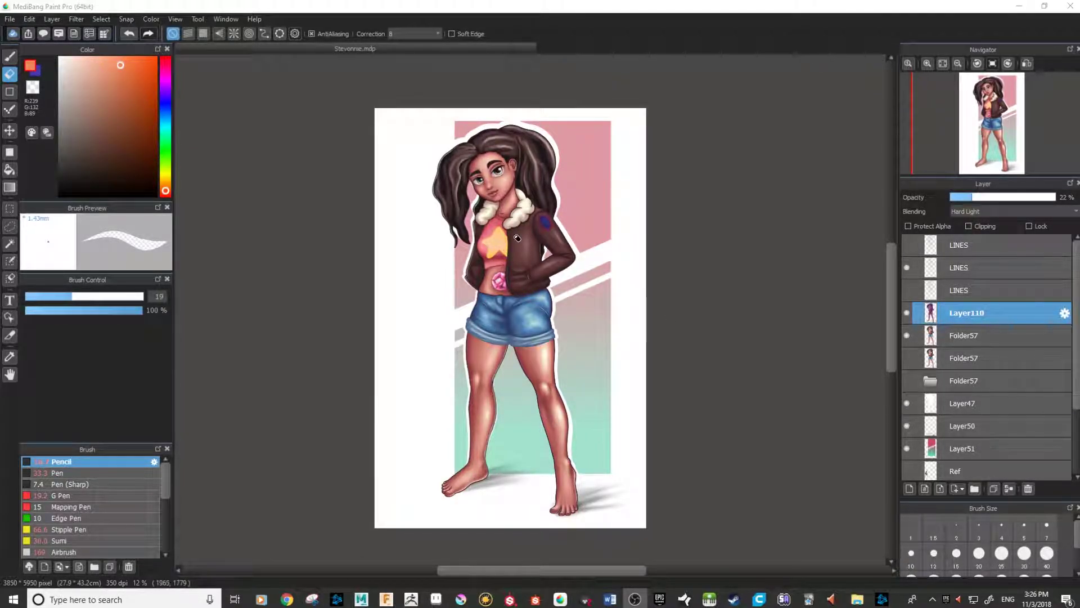
Inspect the coloured figure from the fur collar and sleeve patch down to the feet and back up to the hair
{"action": "scroll", "coordinate": [602, 188], "scroll_direction": "up", "scroll_amount": 5}
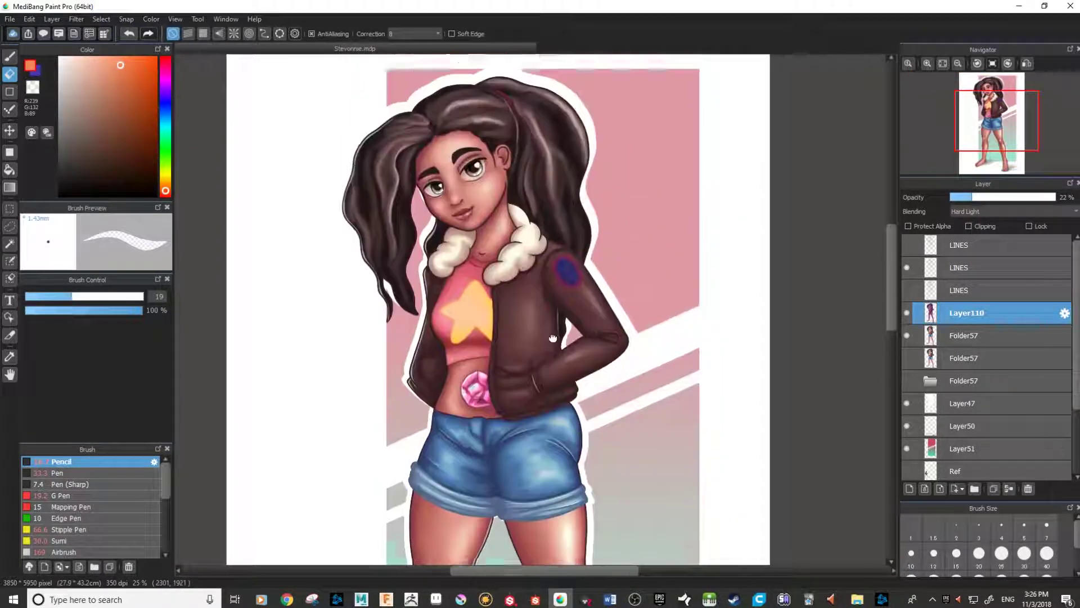
{"action": "scroll", "coordinate": [637, 365], "scroll_direction": "up", "scroll_amount": 2}
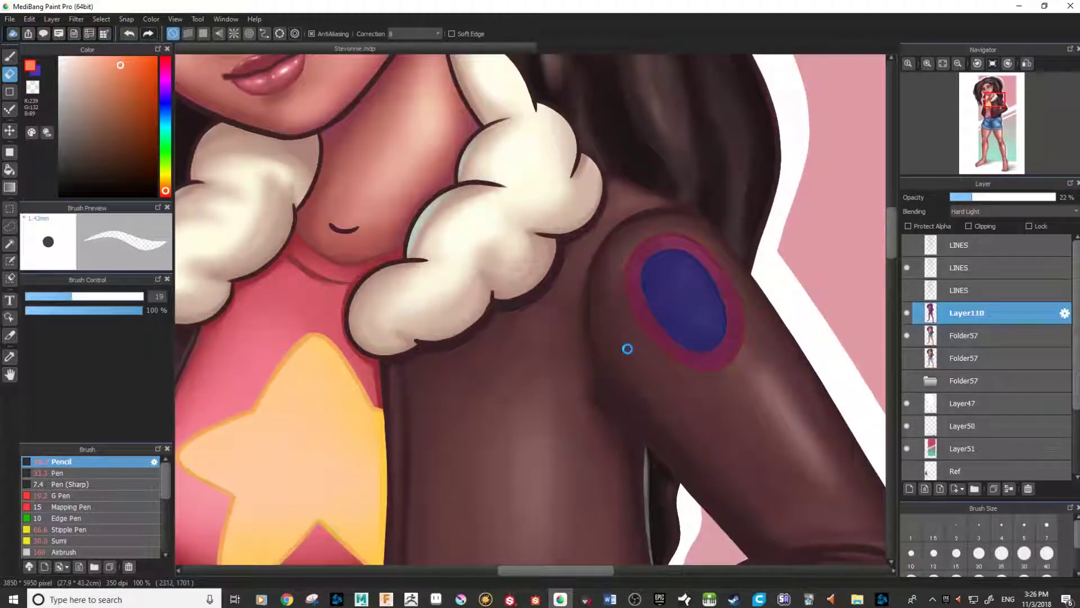
{"action": "scroll", "coordinate": [627, 349], "scroll_direction": "down", "scroll_amount": 3}
{"action": "left_click_drag", "start_coordinate": [567, 435], "coordinate": [552, 273]}
{"action": "scroll", "coordinate": [552, 276], "scroll_direction": "down", "scroll_amount": 2}
{"action": "left_click_drag", "start_coordinate": [549, 394], "coordinate": [516, 309]}
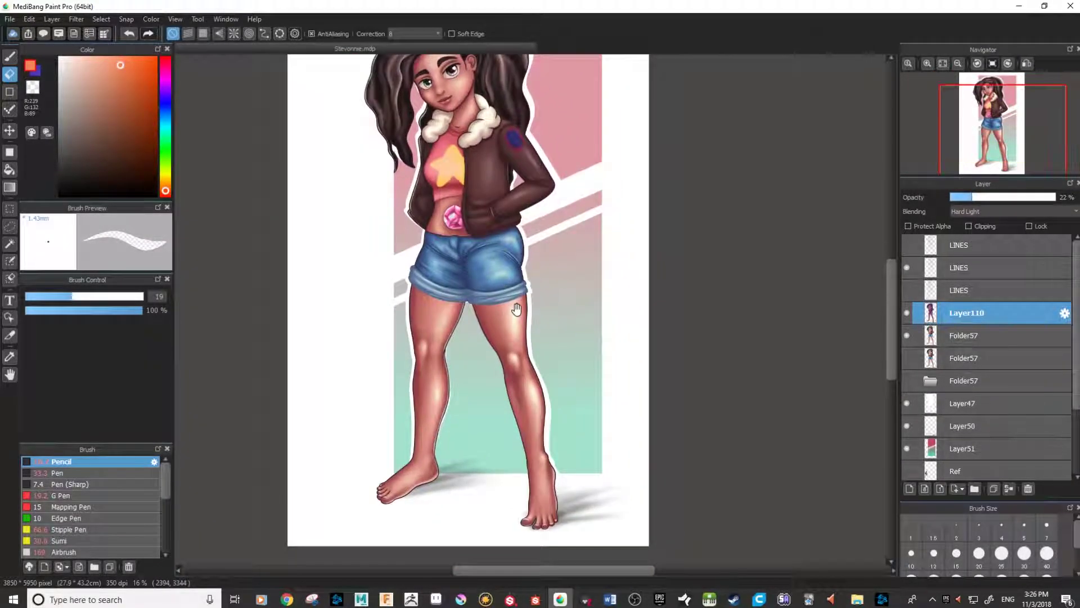
{"action": "scroll", "coordinate": [522, 313], "scroll_direction": "up", "scroll_amount": 3}
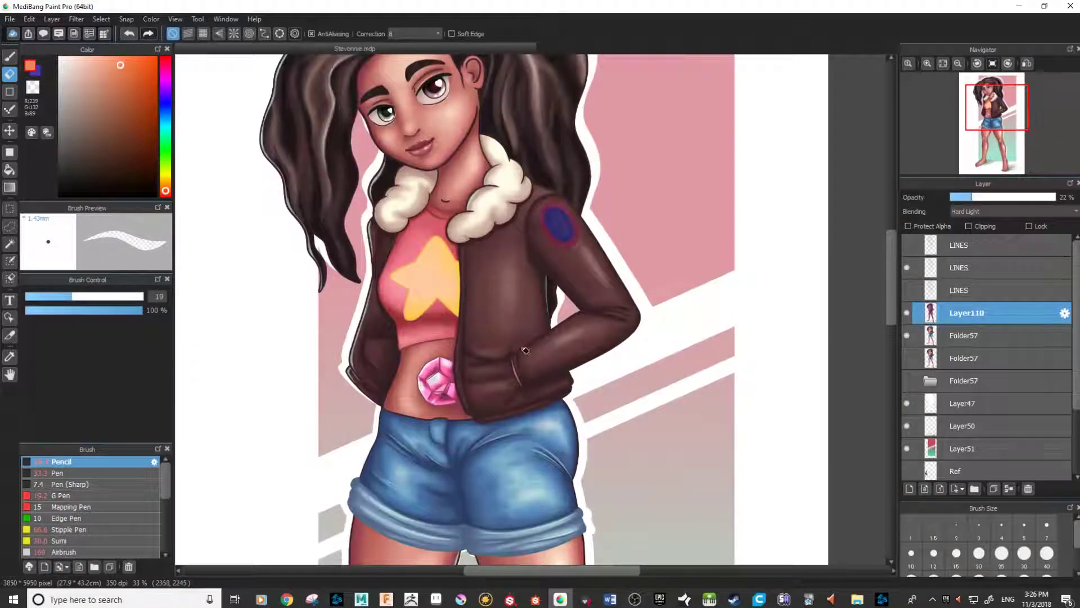
{"action": "left_click_drag", "start_coordinate": [466, 373], "coordinate": [484, 262]}
{"action": "left_click_drag", "start_coordinate": [494, 125], "coordinate": [519, 348]}
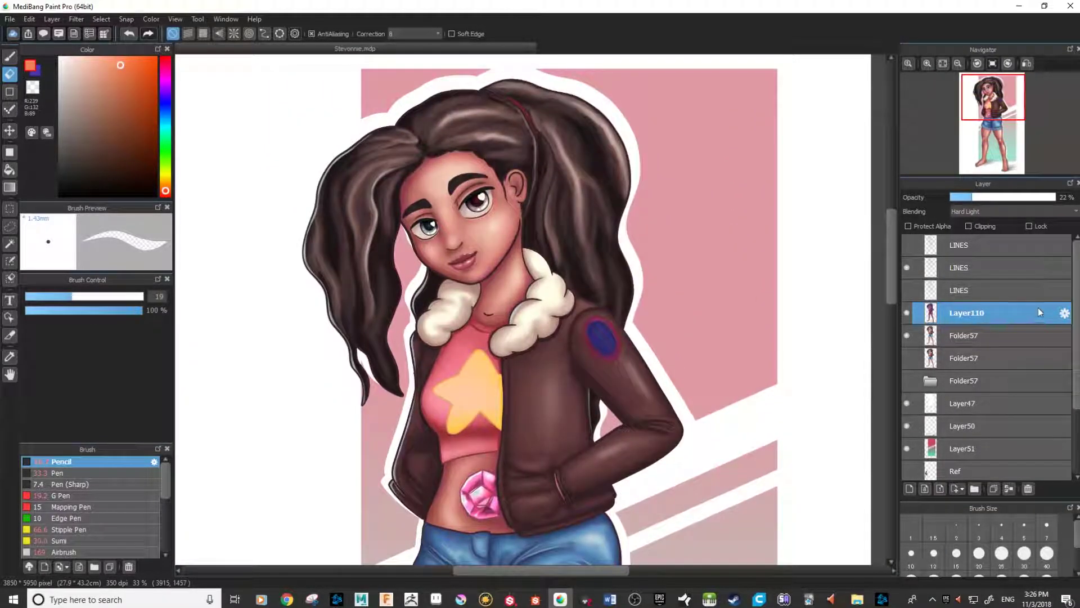
Check the Hard Light overlay's effect, then examine the face, jacket, star shirt, shorts and legs
{"action": "left_click", "coordinate": [907, 313]}
{"action": "scroll", "coordinate": [507, 313], "scroll_direction": "down", "scroll_amount": 1}
{"action": "scroll", "coordinate": [507, 314], "scroll_direction": "up", "scroll_amount": 3}
{"action": "scroll", "coordinate": [506, 312], "scroll_direction": "up", "scroll_amount": 1}
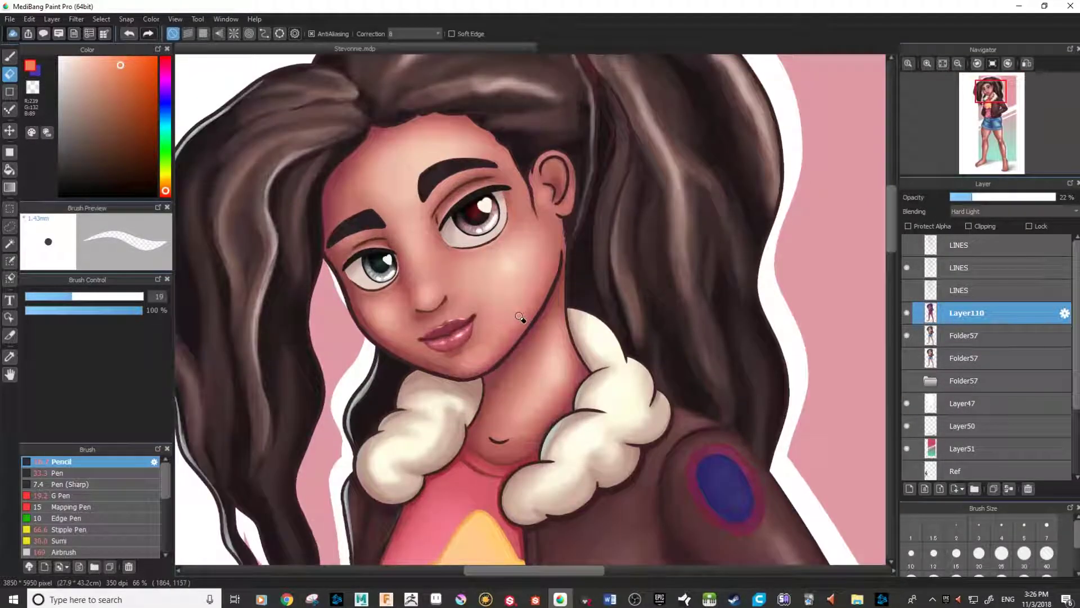
{"action": "scroll", "coordinate": [518, 317], "scroll_direction": "down", "scroll_amount": 1}
{"action": "left_click_drag", "start_coordinate": [591, 469], "coordinate": [573, 334]}
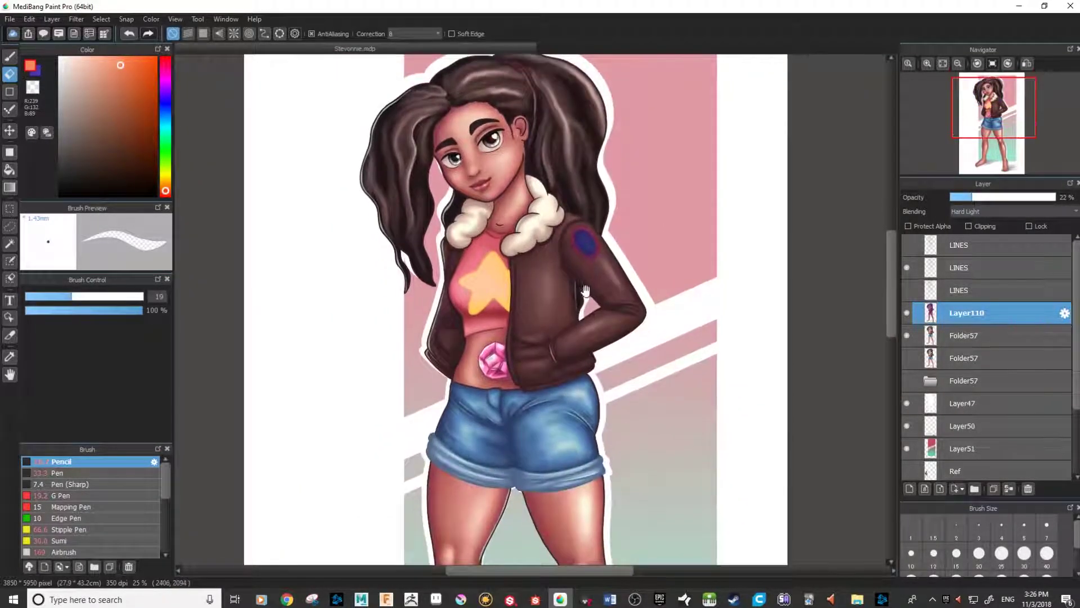
{"action": "left_click_drag", "start_coordinate": [546, 404], "coordinate": [538, 327]}
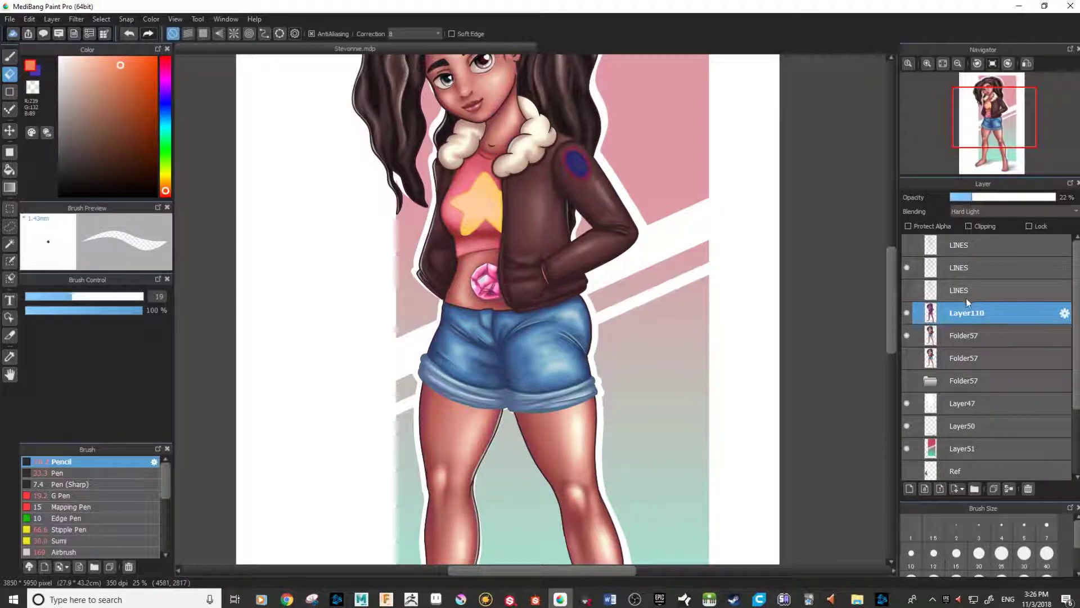
{"action": "left_click_drag", "start_coordinate": [461, 201], "coordinate": [486, 194]}
{"action": "left_click_drag", "start_coordinate": [495, 372], "coordinate": [500, 205]}
{"action": "mouse_move", "coordinate": [547, 366]}
{"action": "left_mouse_down"}
{"action": "mouse_move", "coordinate": [528, 245]}
{"action": "mouse_move", "coordinate": [535, 358]}
{"action": "left_mouse_up"}
{"action": "left_click_drag", "start_coordinate": [534, 211], "coordinate": [534, 357]}
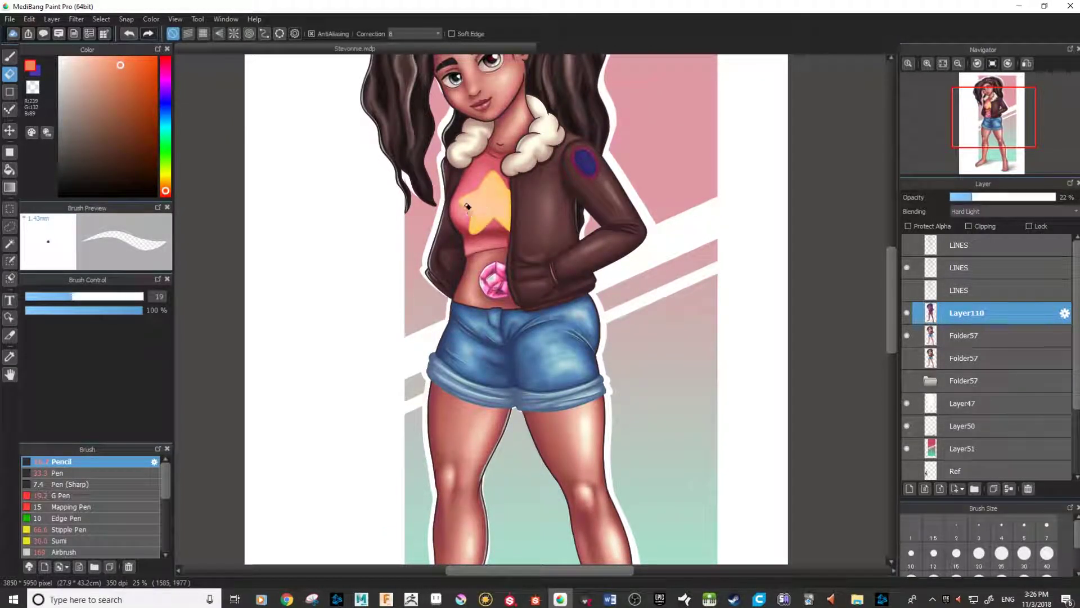
{"action": "left_click_drag", "start_coordinate": [536, 208], "coordinate": [542, 447]}
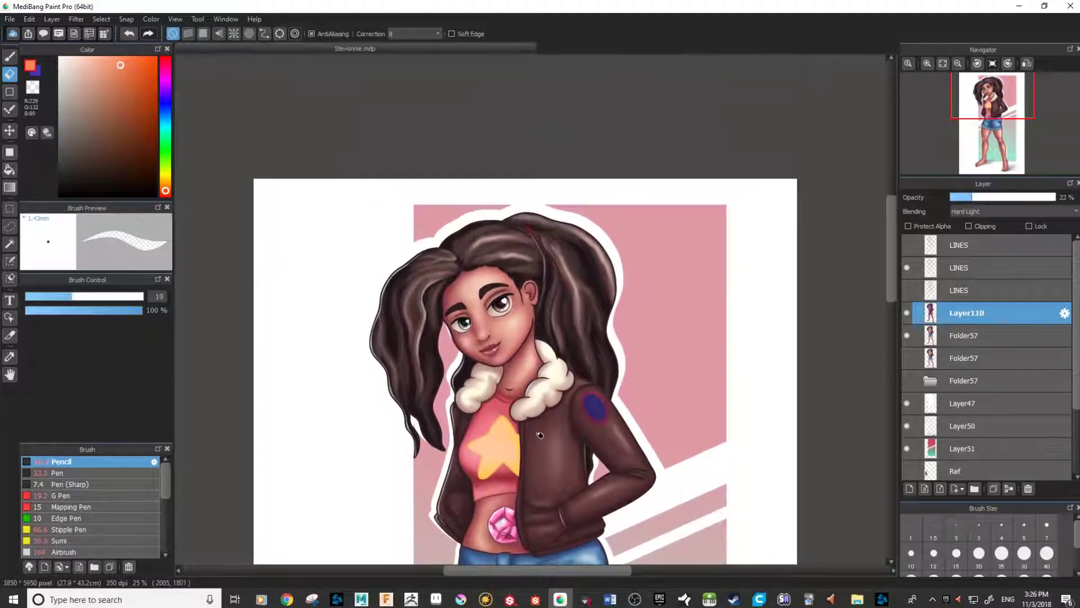
Examine the face, hair, jacket, gem and denim shorts up close, returning to the head and hair
{"action": "key", "text": "ctrl+plus"}
{"action": "key", "text": "ctrl+plus"}
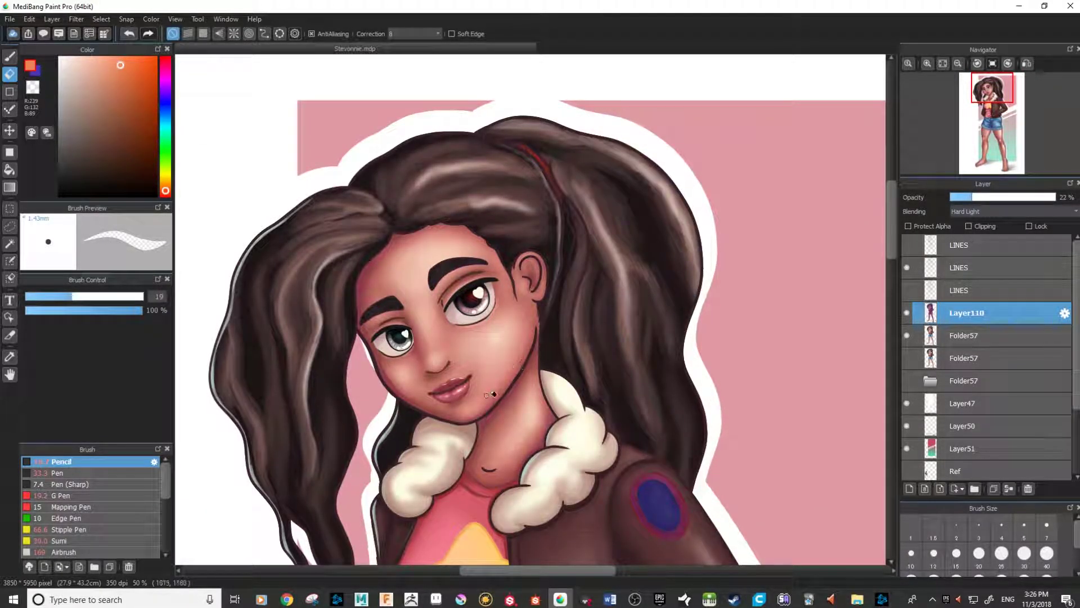
{"action": "left_click_drag", "start_coordinate": [525, 454], "coordinate": [506, 261]}
{"action": "left_click_drag", "start_coordinate": [509, 413], "coordinate": [500, 290]}
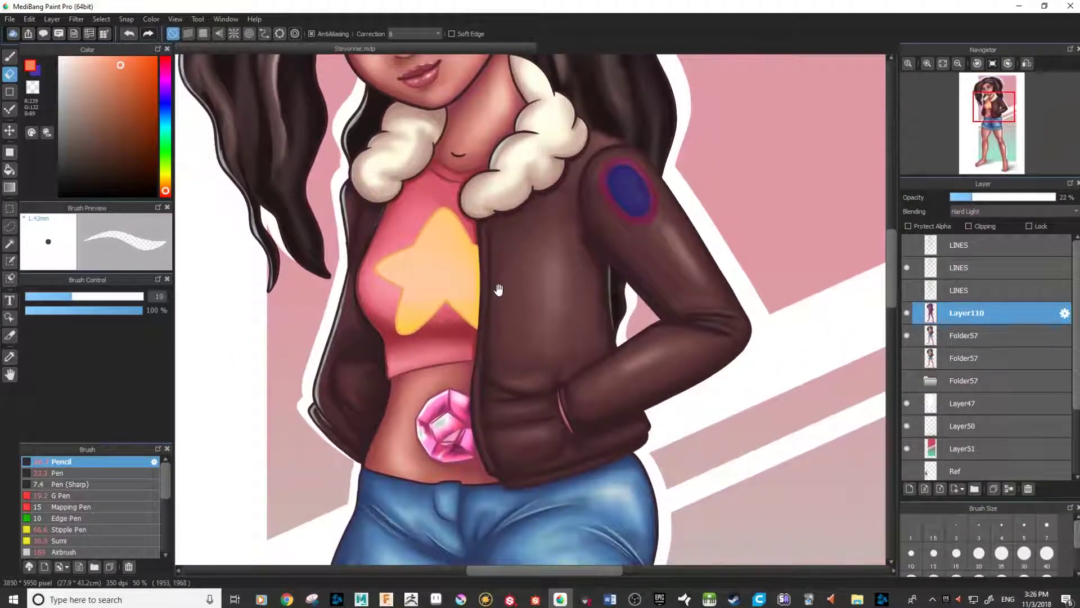
{"action": "left_click_drag", "start_coordinate": [436, 504], "coordinate": [463, 363]}
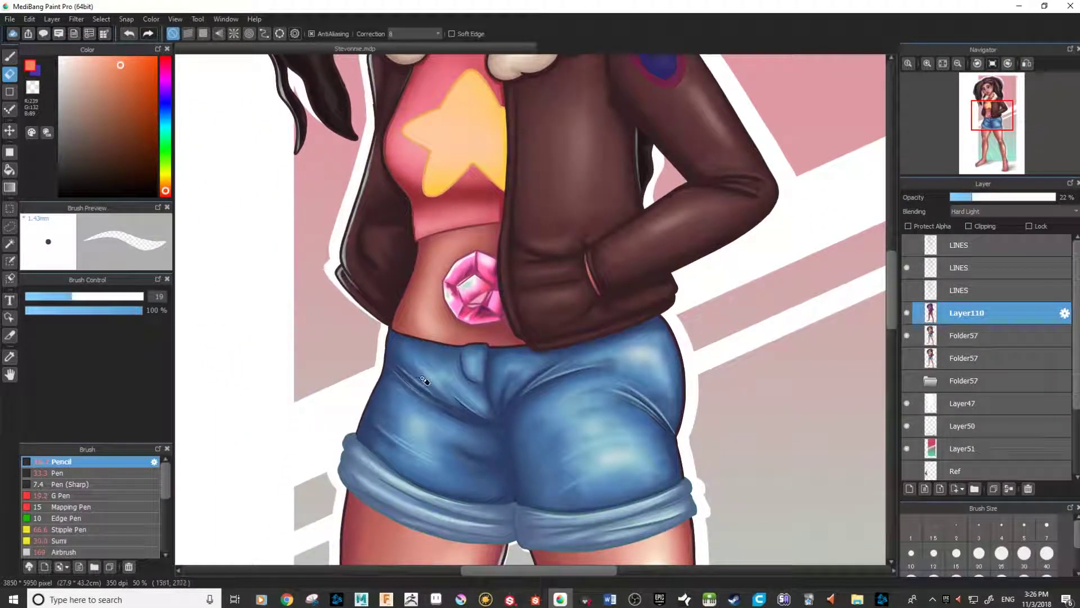
{"action": "scroll", "coordinate": [687, 306], "scroll_direction": "down", "scroll_amount": 1}
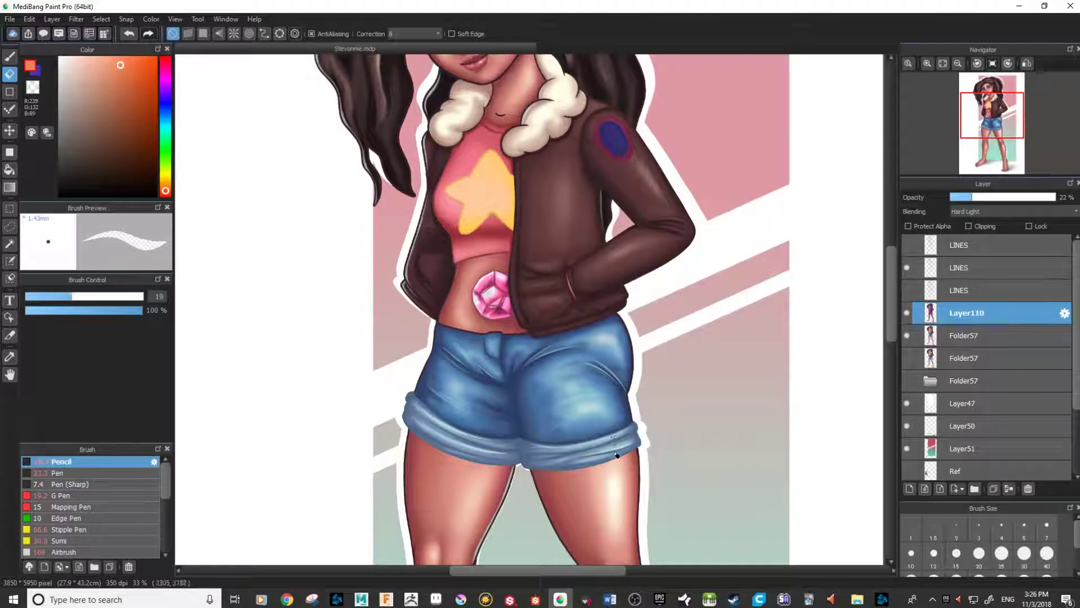
{"action": "left_click_drag", "start_coordinate": [619, 448], "coordinate": [544, 343]}
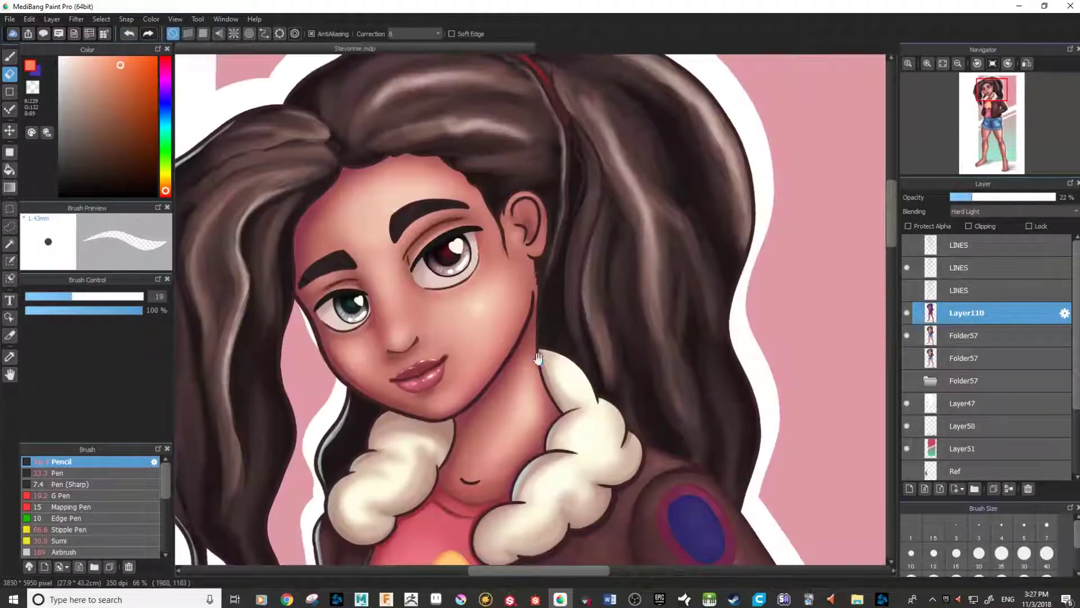
{"action": "scroll", "coordinate": [543, 363], "scroll_direction": "down", "scroll_amount": 2}
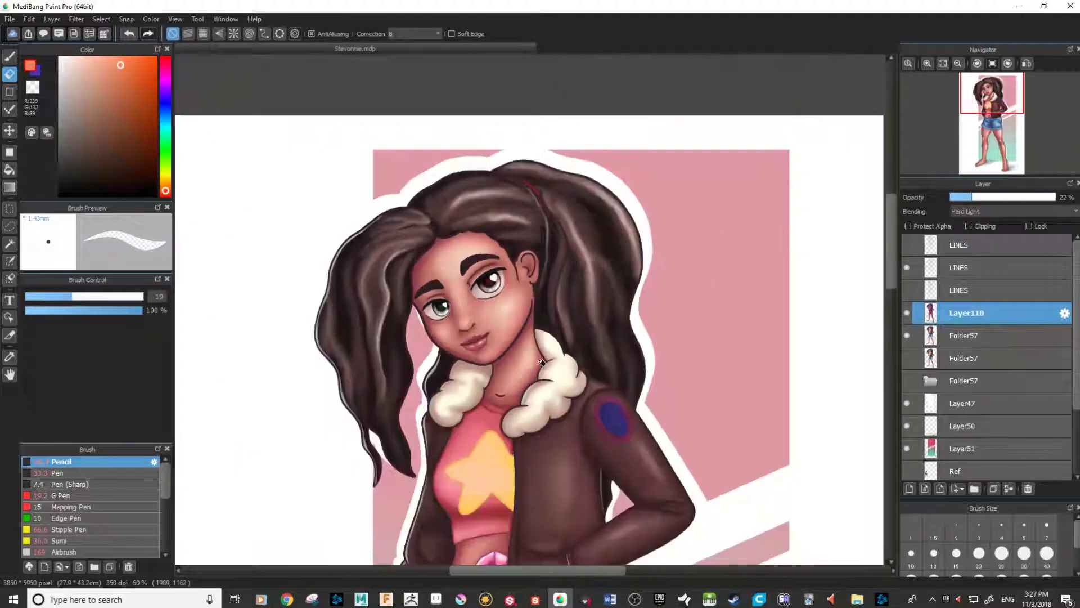
{"action": "scroll", "coordinate": [543, 353], "scroll_direction": "up", "scroll_amount": 1}
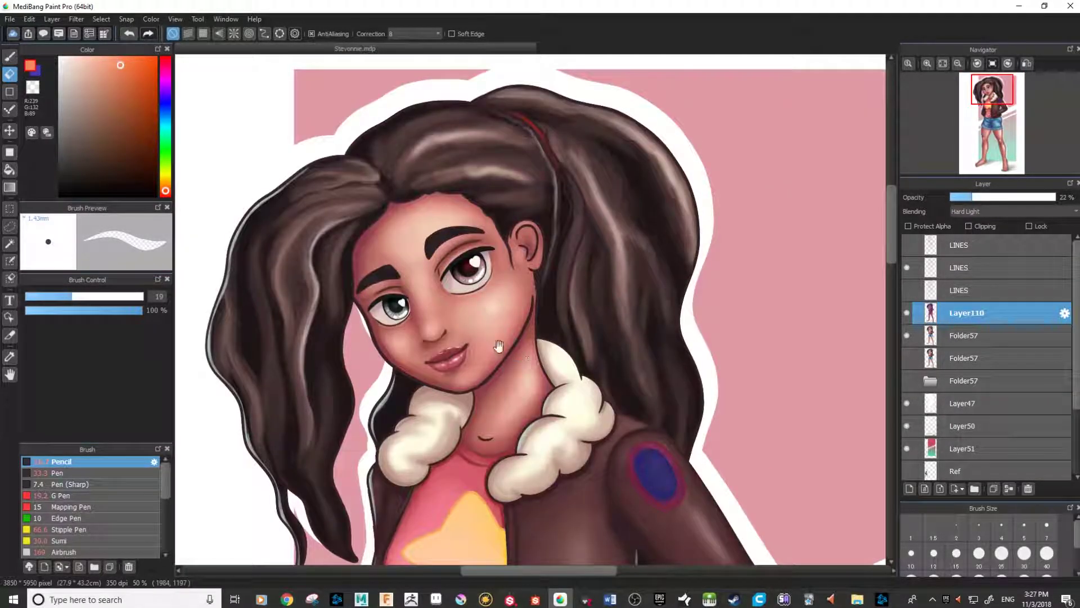
{"action": "left_click_drag", "start_coordinate": [441, 319], "coordinate": [589, 354]}
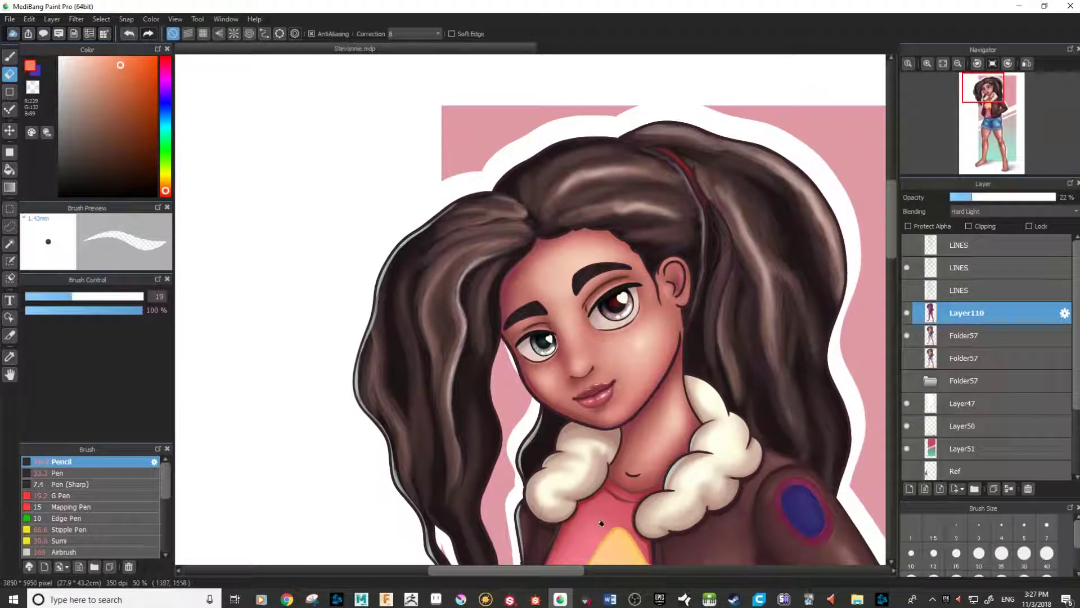
Examine the knee and calf shading and rim light up close, then look over the upper body against the striped background
{"action": "scroll", "coordinate": [583, 525], "scroll_direction": "down", "scroll_amount": 2}
{"action": "left_click_drag", "start_coordinate": [585, 465], "coordinate": [519, 236]}
{"action": "left_click_drag", "start_coordinate": [537, 485], "coordinate": [550, 345]}
{"action": "scroll", "coordinate": [550, 349], "scroll_direction": "up", "scroll_amount": 2}
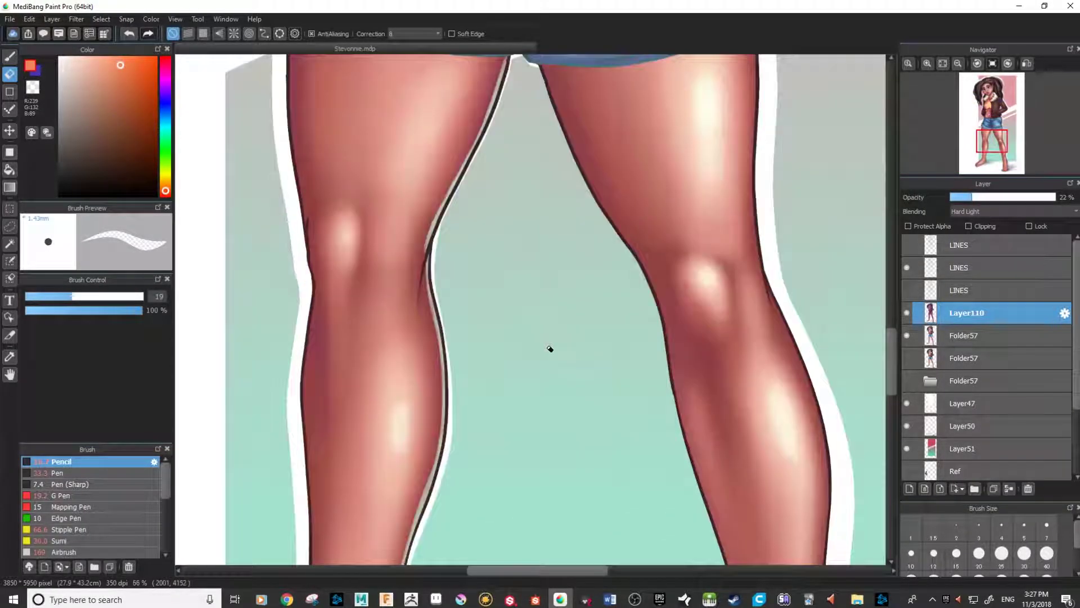
{"action": "left_click_drag", "start_coordinate": [525, 274], "coordinate": [538, 479]}
{"action": "left_click_drag", "start_coordinate": [555, 198], "coordinate": [572, 377]}
{"action": "left_click_drag", "start_coordinate": [601, 424], "coordinate": [529, 225]}
{"action": "left_click_drag", "start_coordinate": [669, 439], "coordinate": [629, 415]}
{"action": "scroll", "coordinate": [625, 389], "scroll_direction": "down", "scroll_amount": 2}
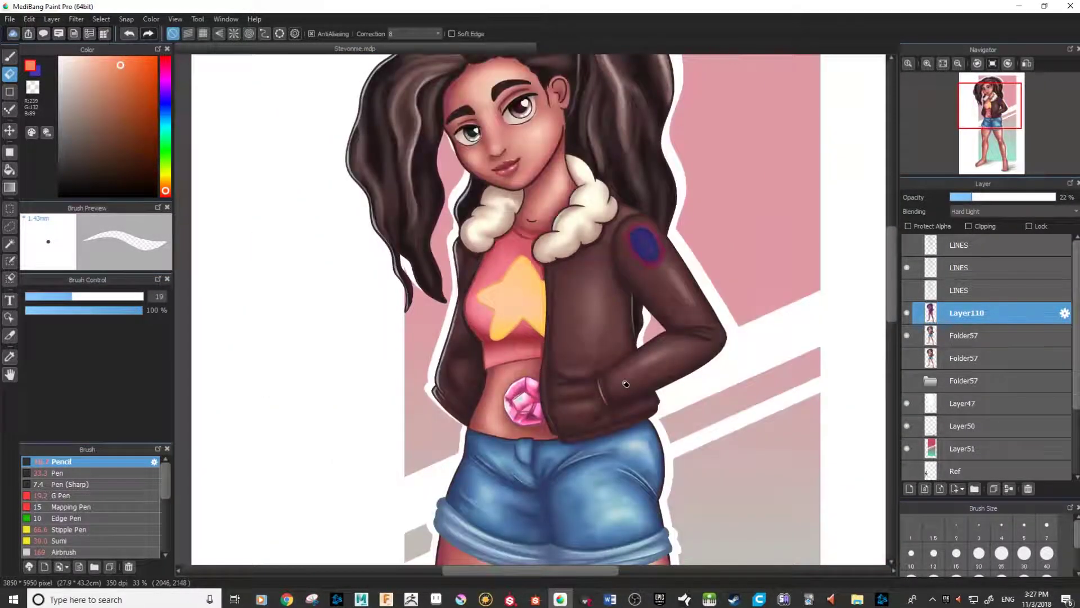
{"action": "scroll", "coordinate": [625, 382], "scroll_direction": "down", "scroll_amount": 1}
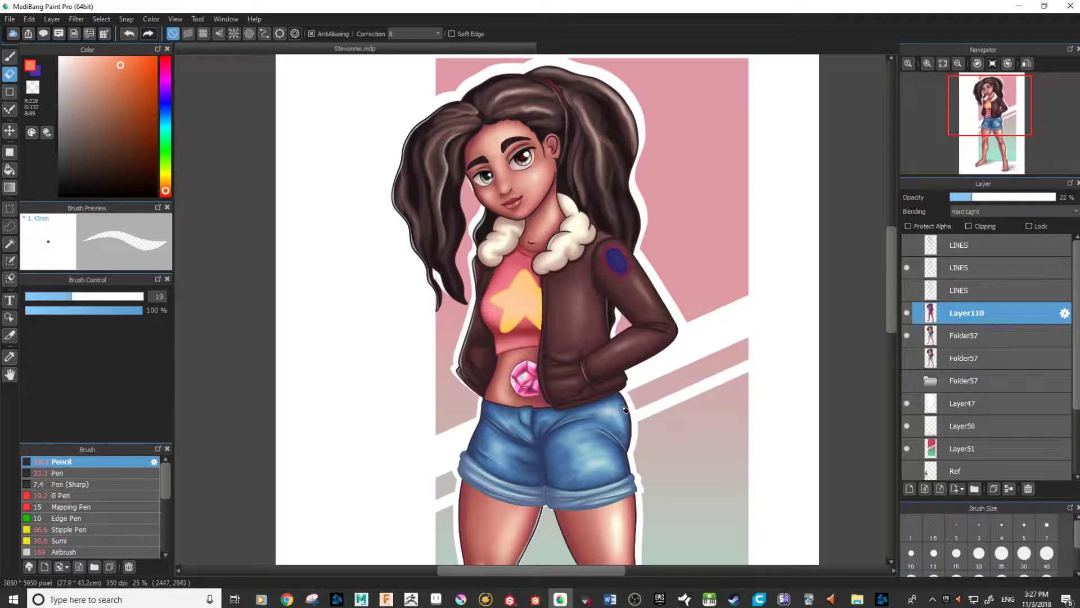